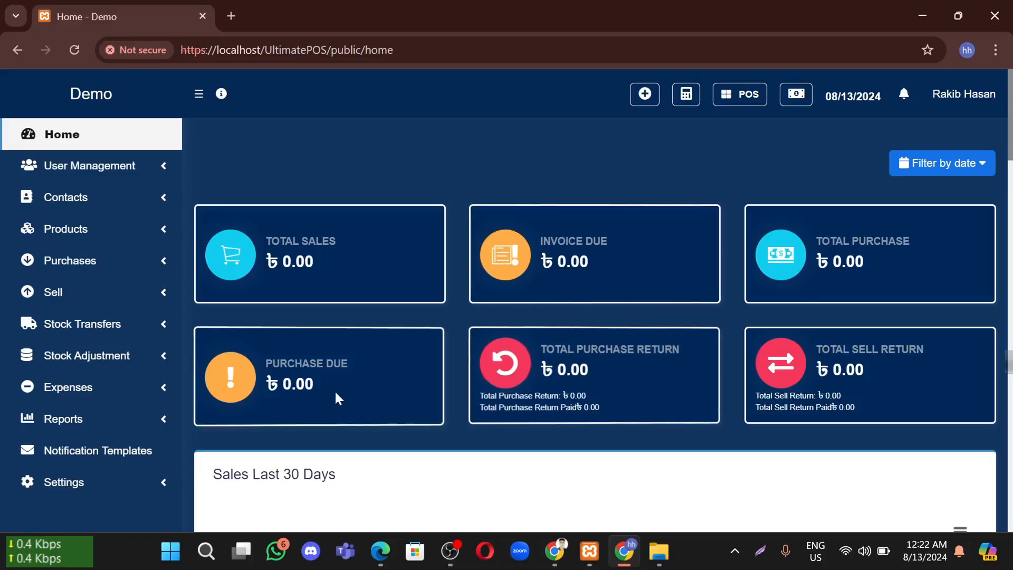
Open the Business Settings page from the Settings menu
click(102, 495)
scroll(131, 414, down, 2)
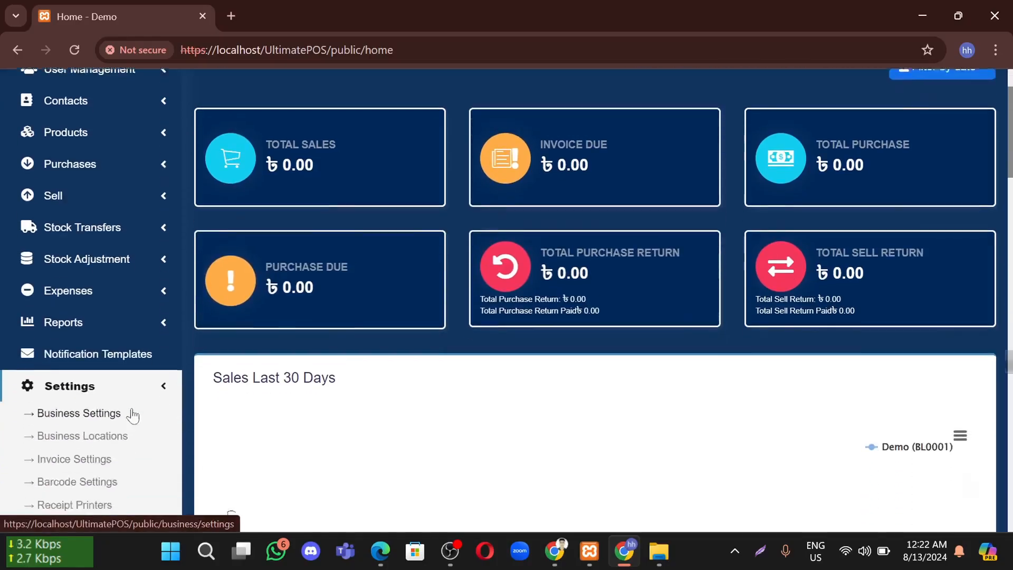
click(66, 392)
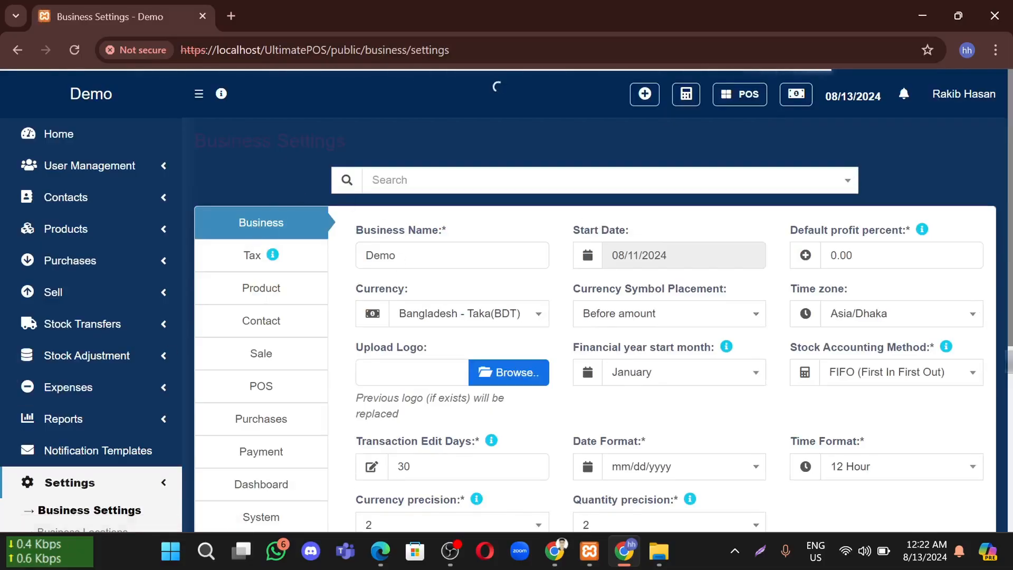
scroll(317, 369, down, 5)
scroll(269, 248, up, 5)
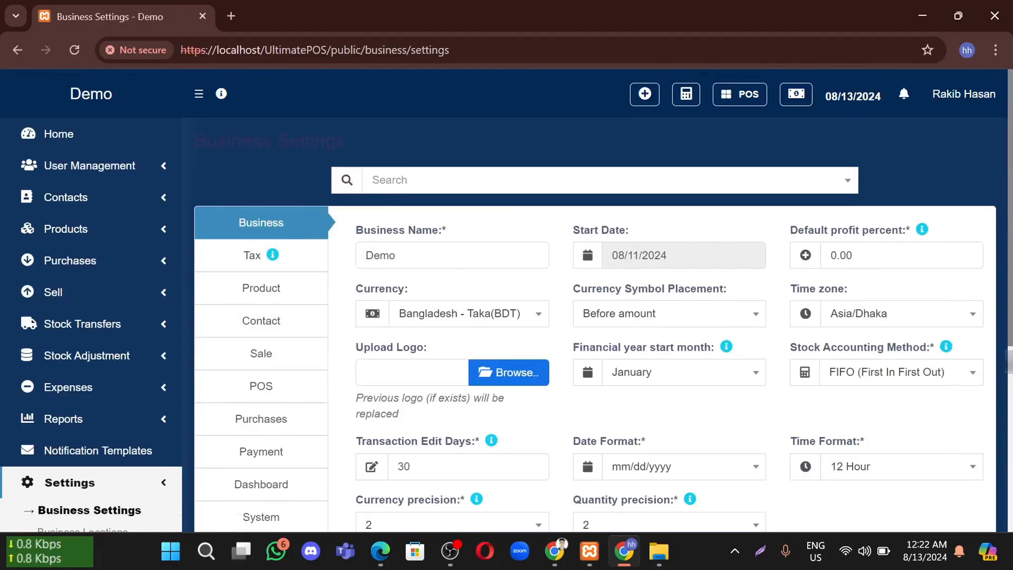
Review the business name, start date and default profit percent fields without changing them
click(432, 255)
key(ctrl+a)
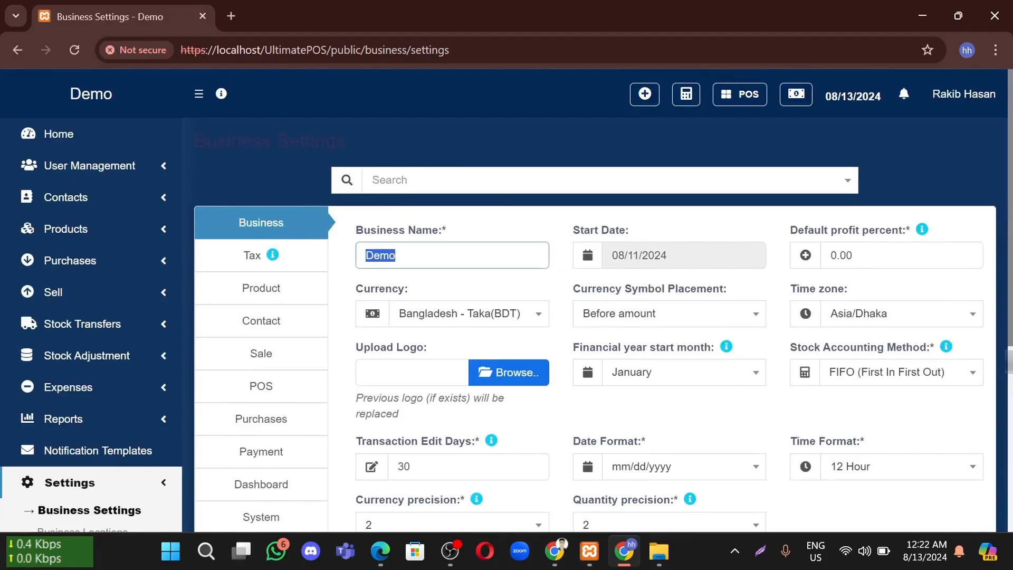
key(Tab)
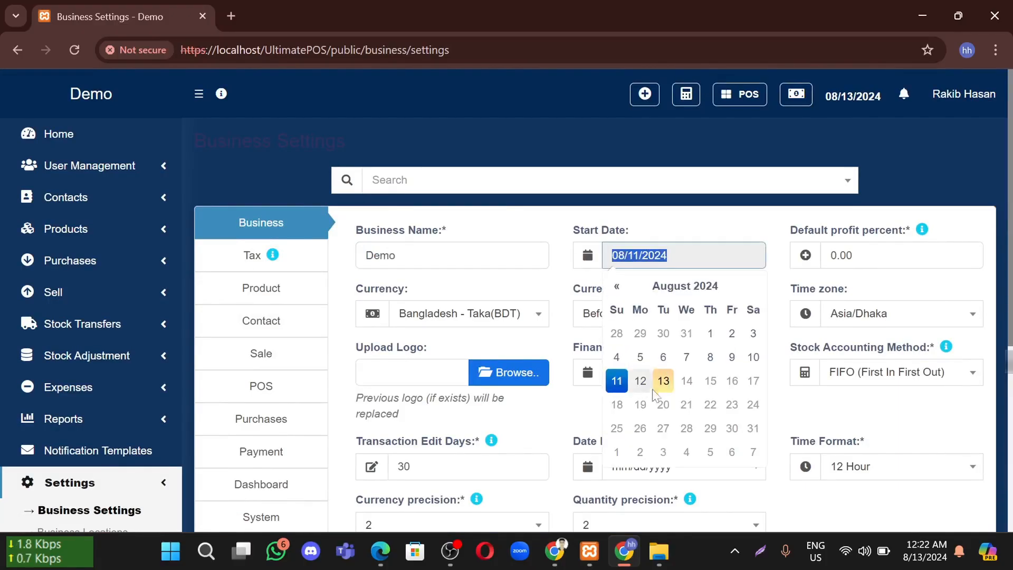
click(675, 222)
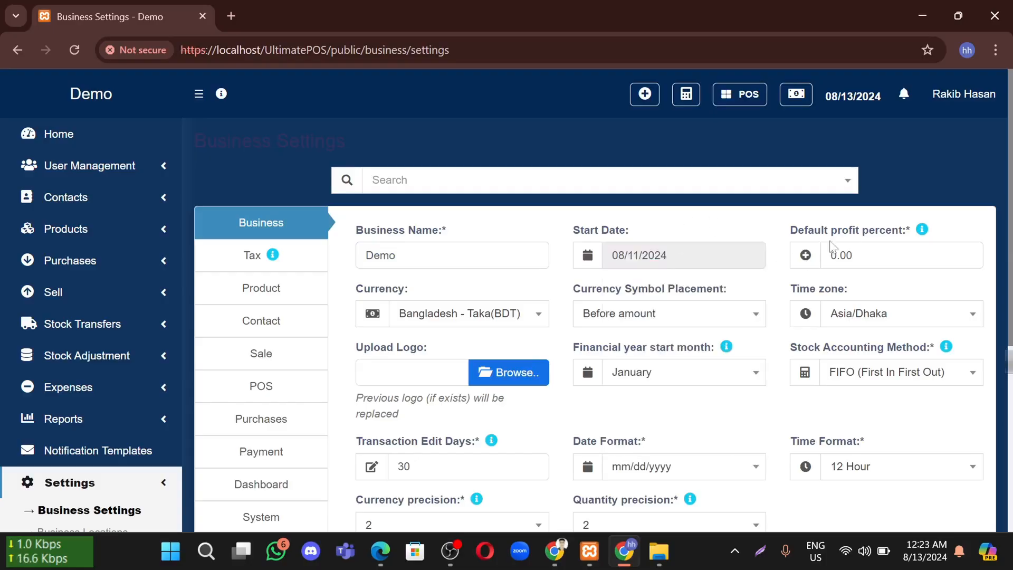
drag(903, 231, 796, 243)
drag(859, 256, 847, 256)
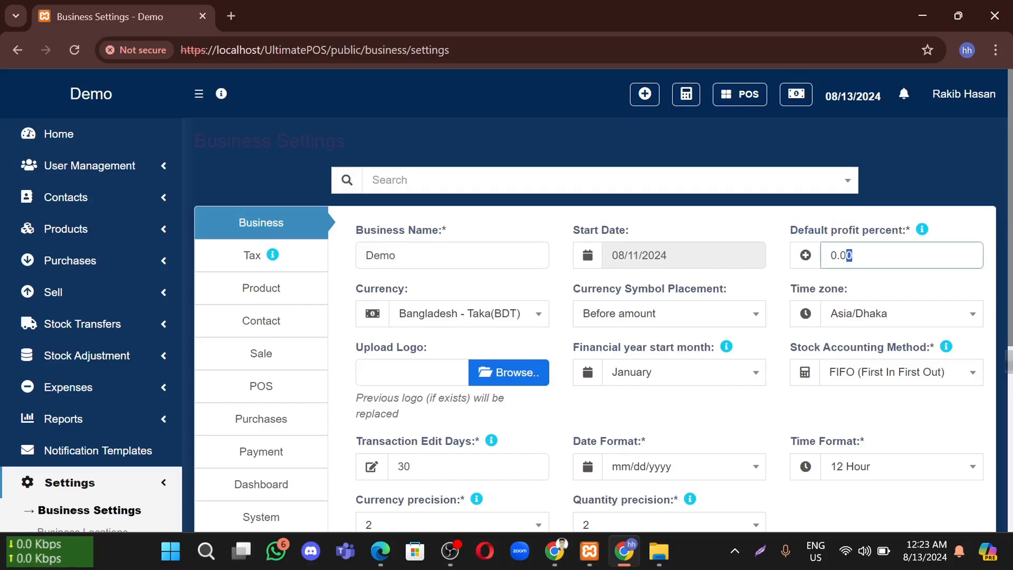
click(773, 239)
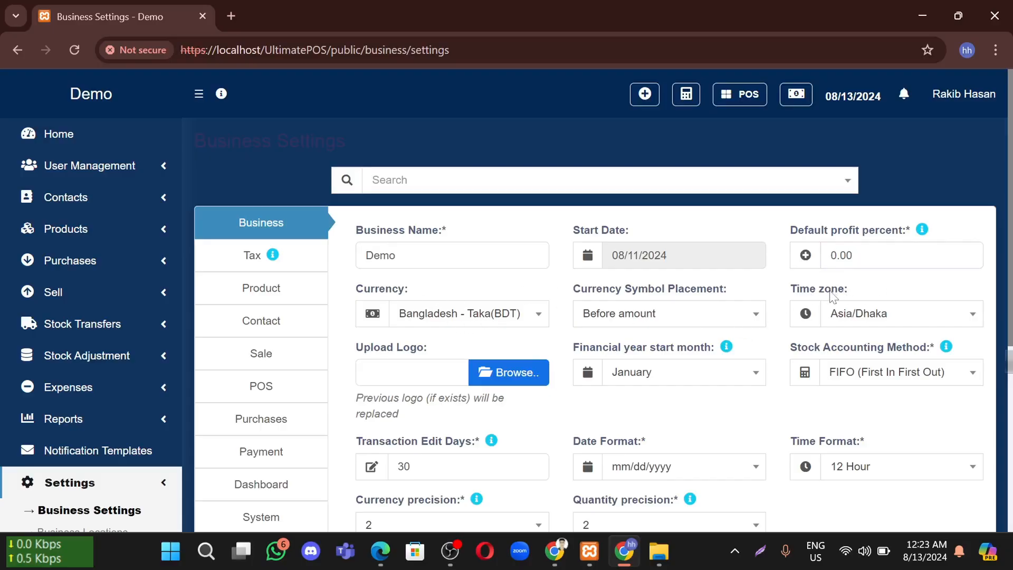
Switch Time Format to 24 Hour and back to 12 Hour, then save the settings
scroll(832, 295, down, 1)
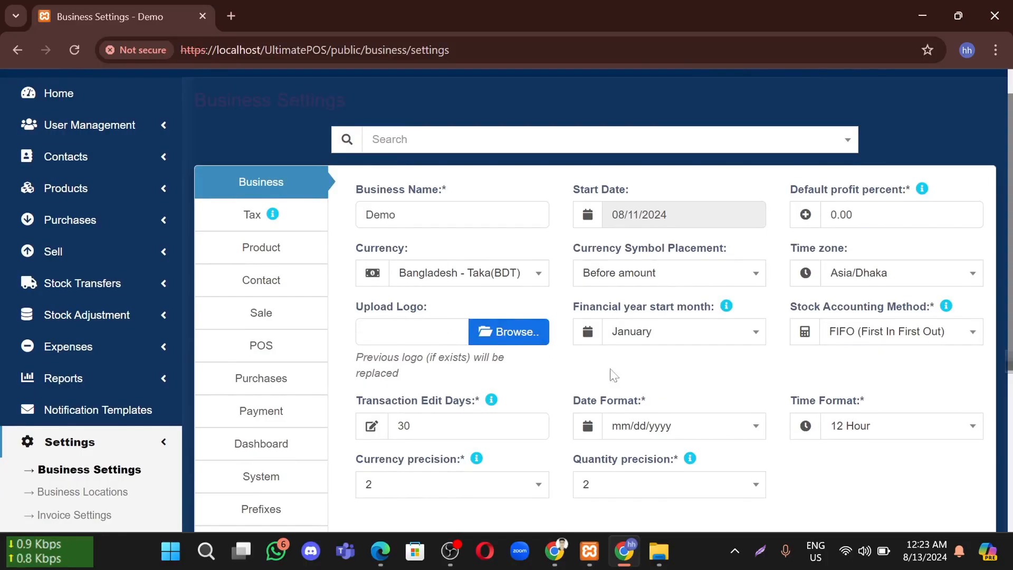
scroll(686, 345, down, 1)
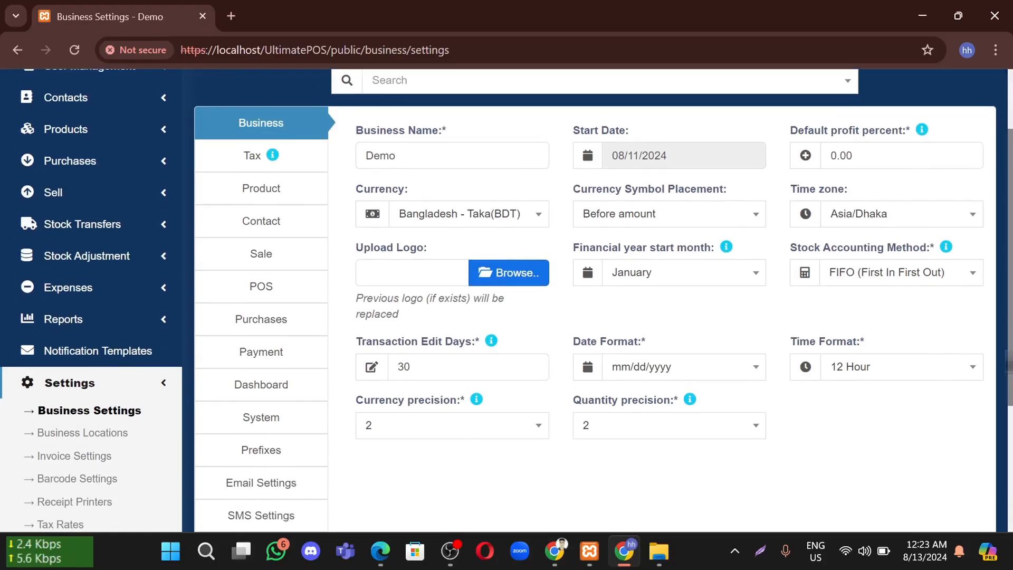
scroll(585, 407, down, 1)
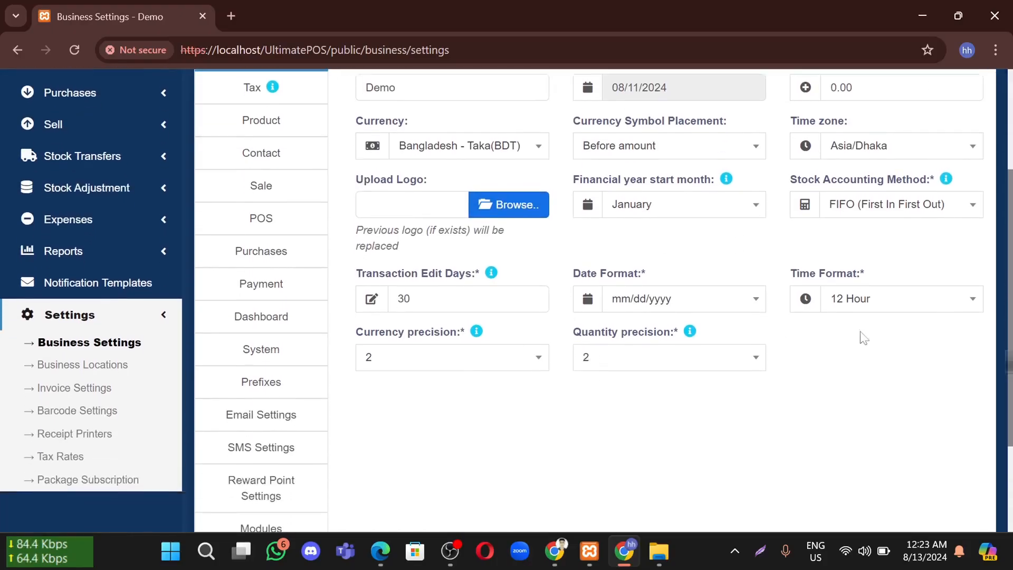
scroll(779, 333, up, 1)
click(865, 350)
click(859, 401)
click(854, 352)
click(850, 376)
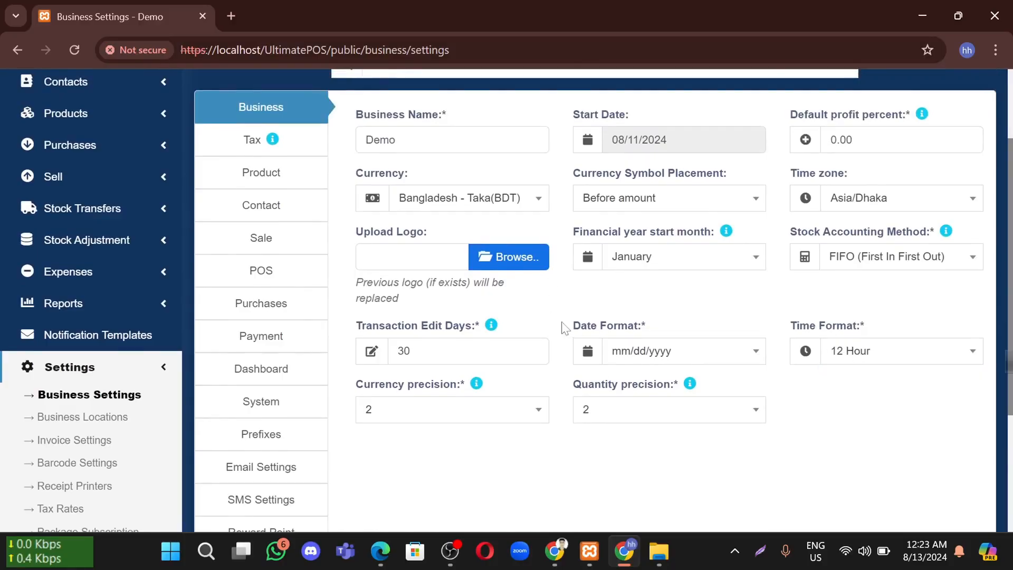
scroll(585, 332, down, 3)
click(589, 476)
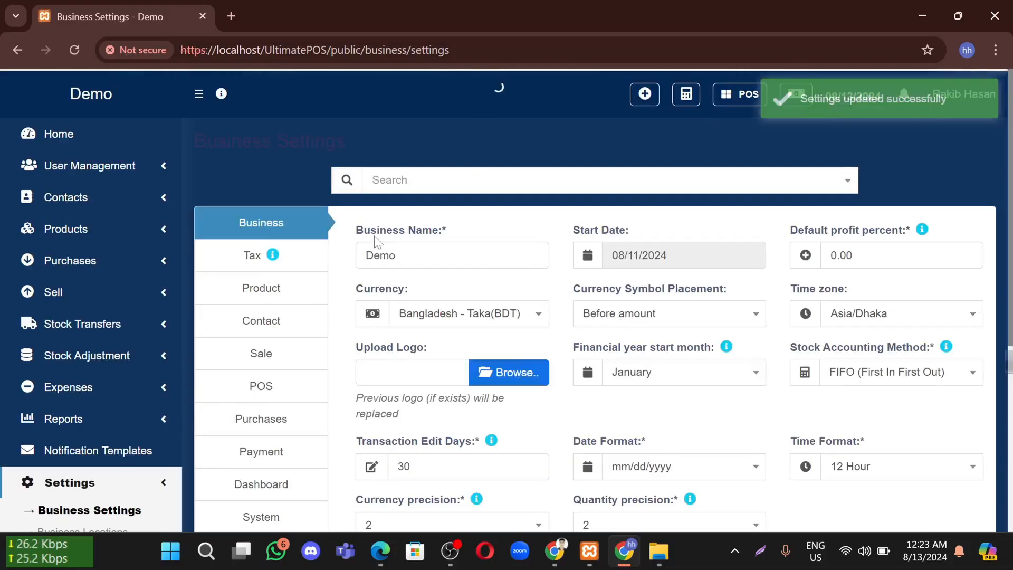
click(279, 262)
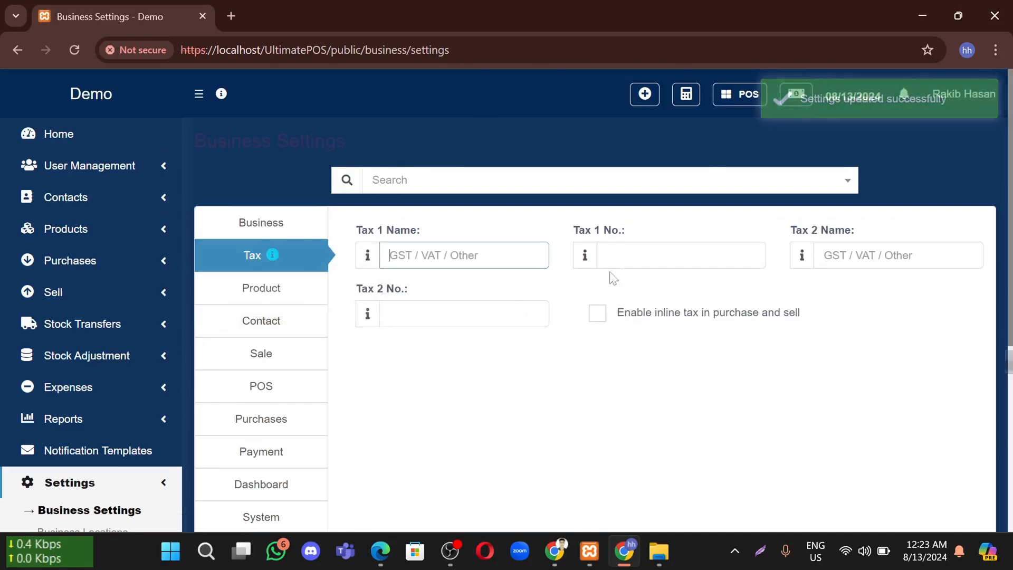
Leave Tax 1 Name and Tax 1 No. blank and move on to Product settings
click(677, 257)
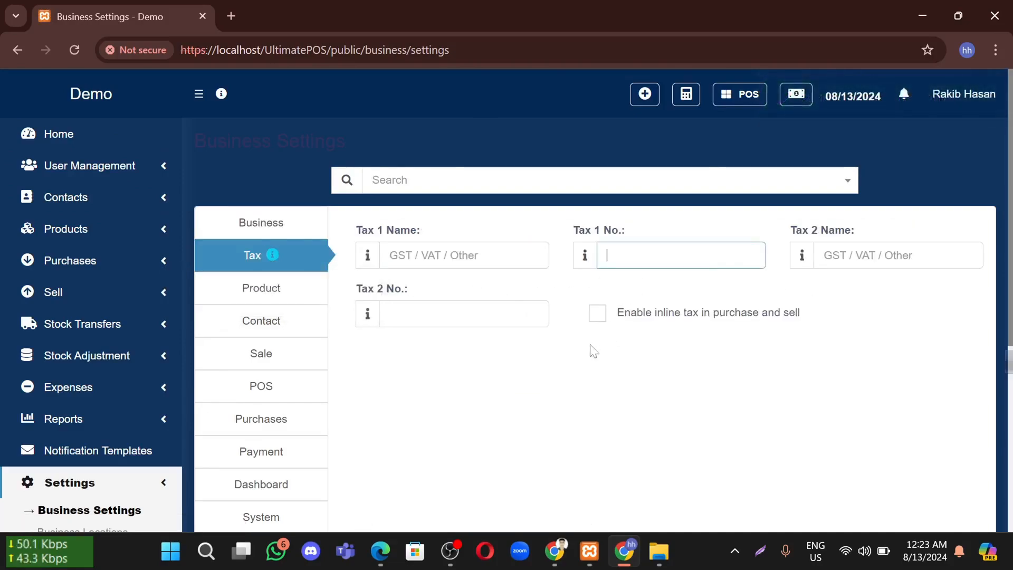
click(586, 364)
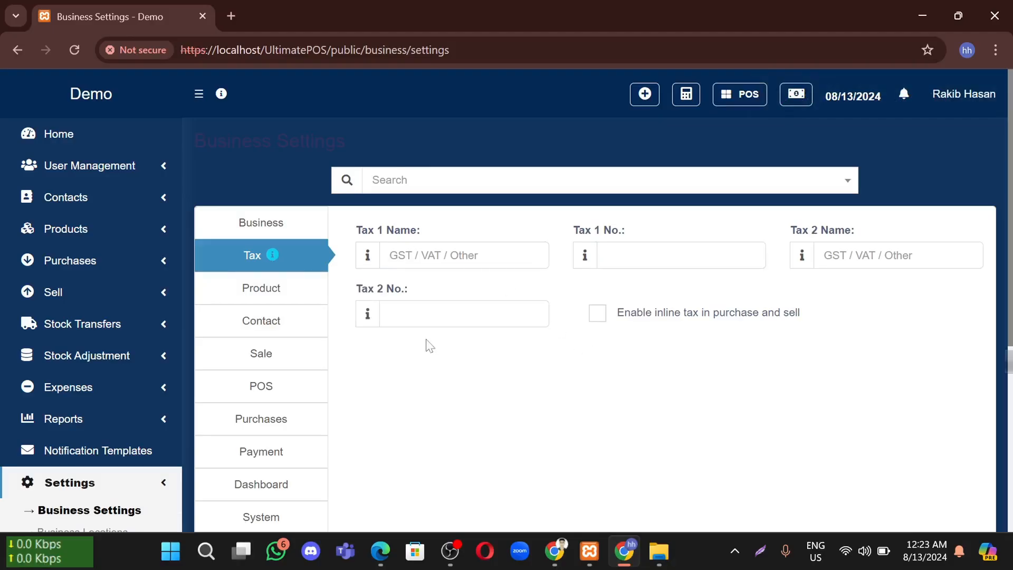
click(478, 256)
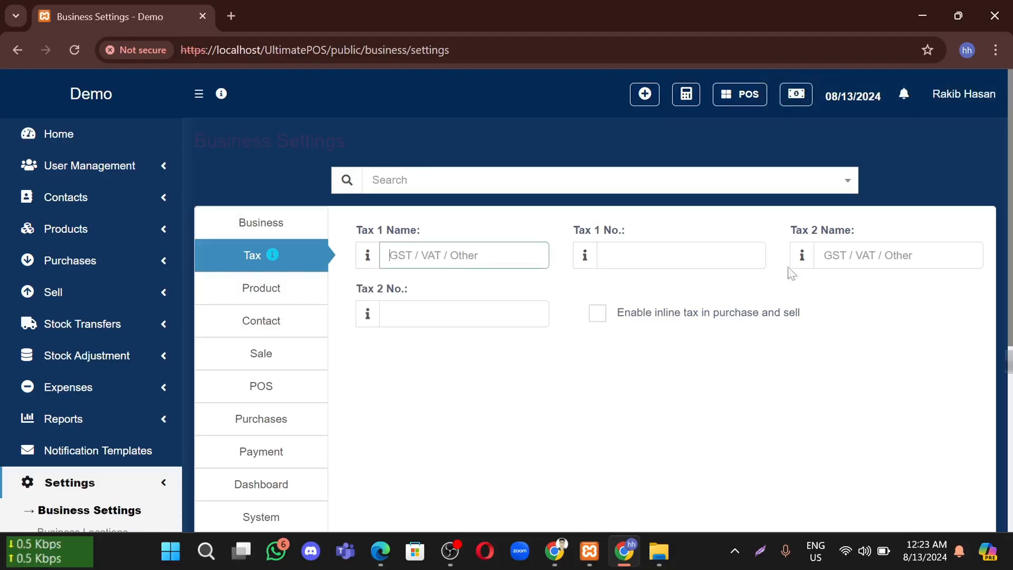
click(454, 365)
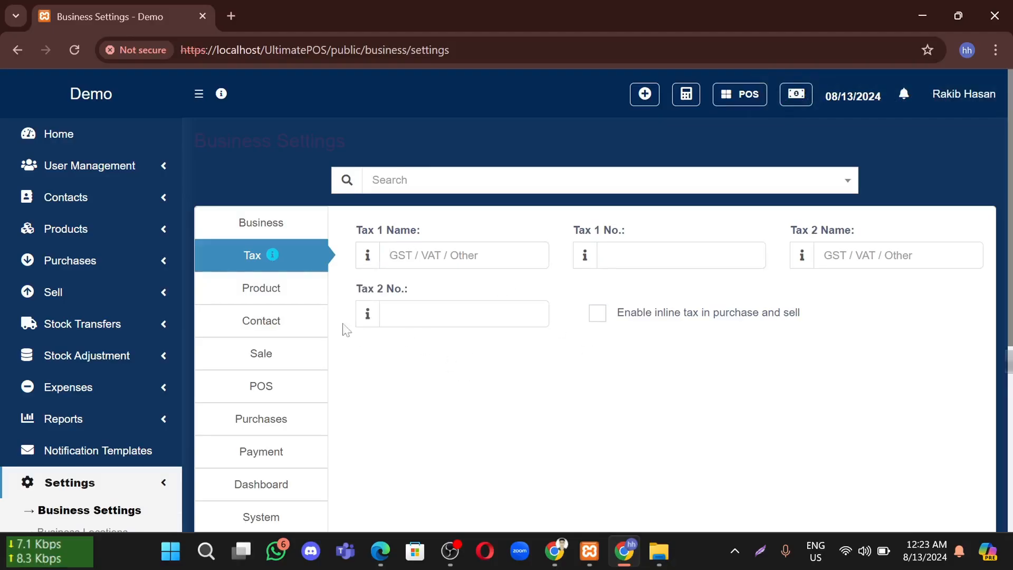
click(265, 301)
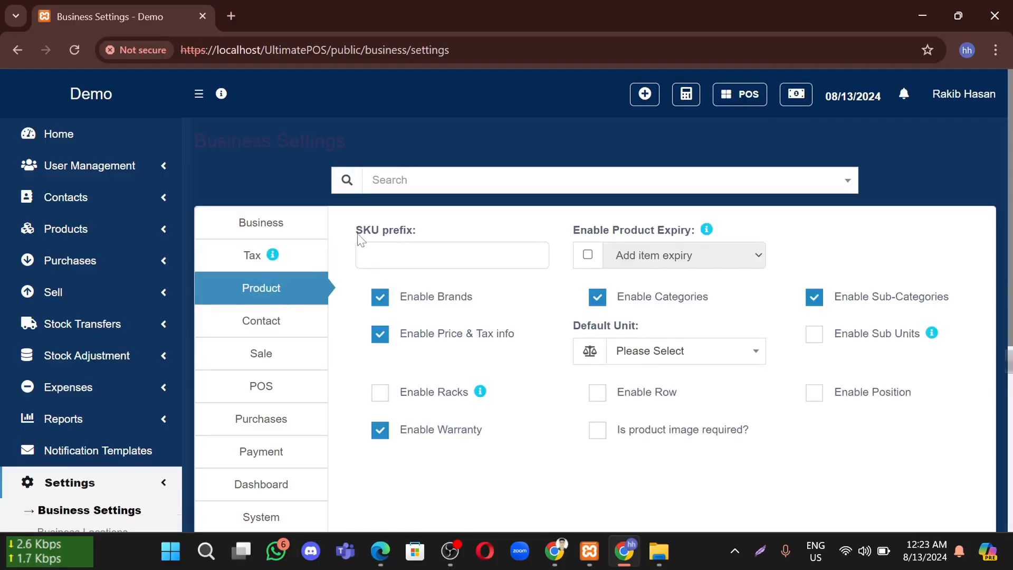
drag(355, 232, 430, 235)
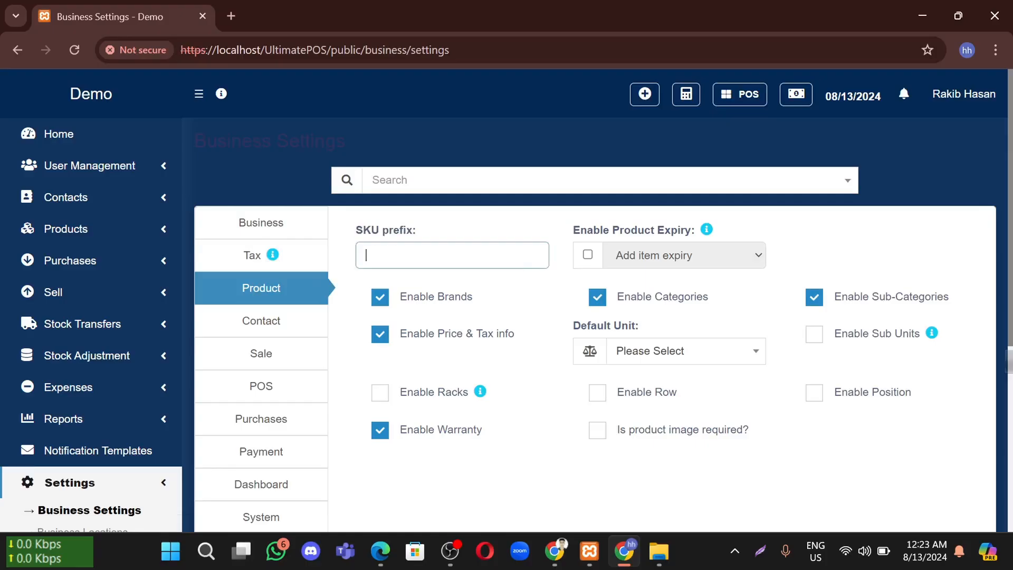
click(588, 256)
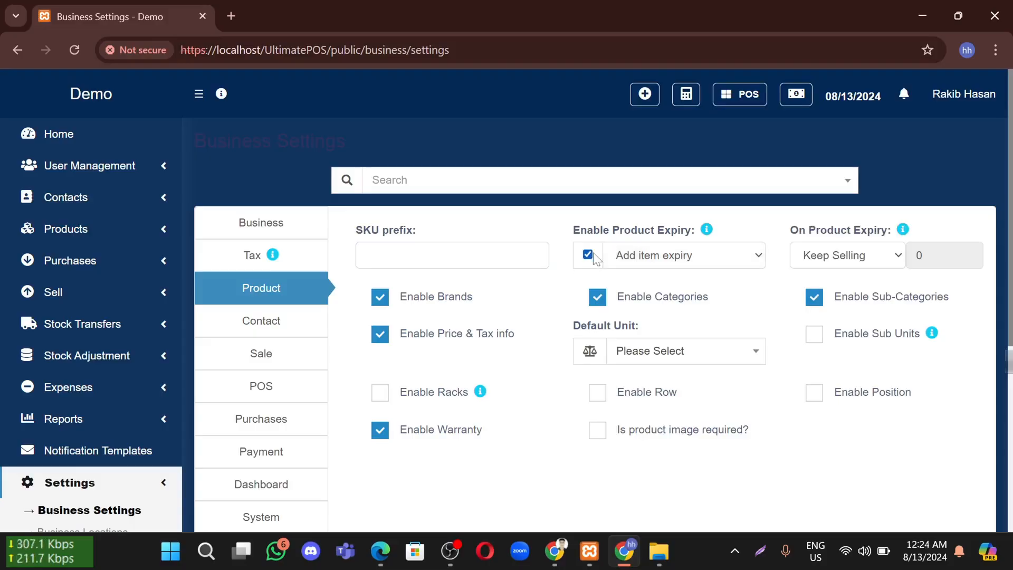
click(849, 259)
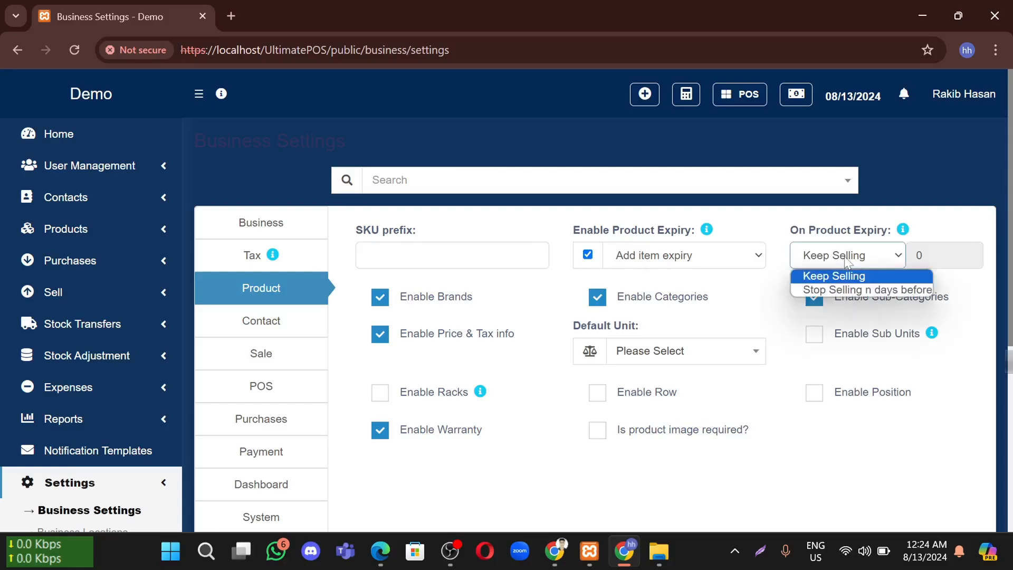
click(930, 228)
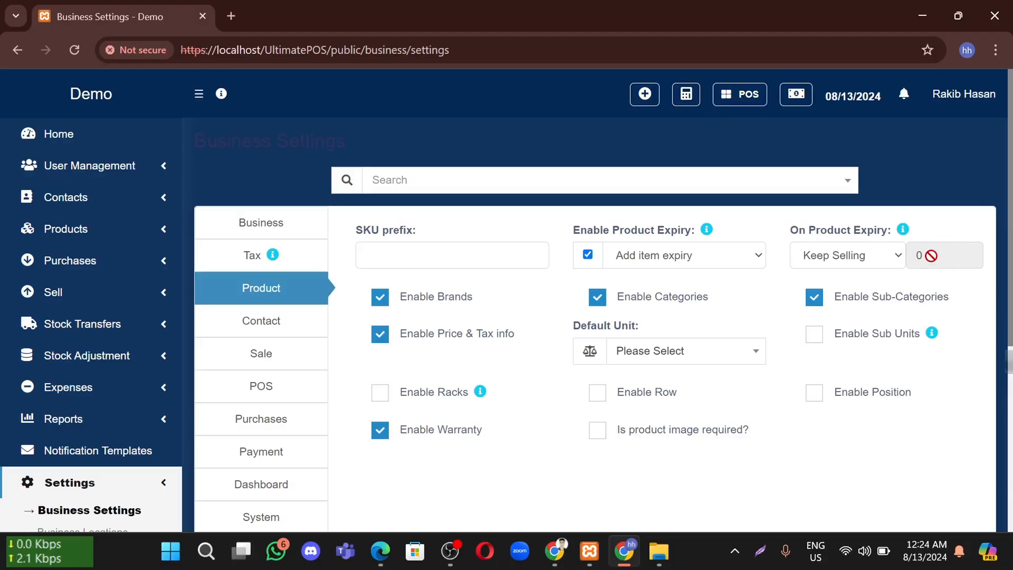
click(872, 259)
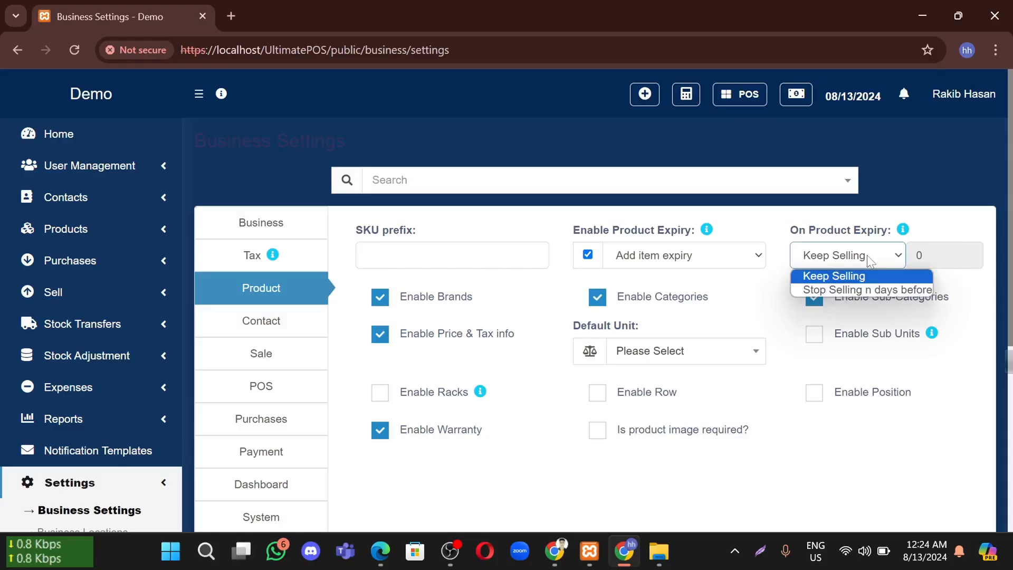
click(860, 290)
double_click(918, 255)
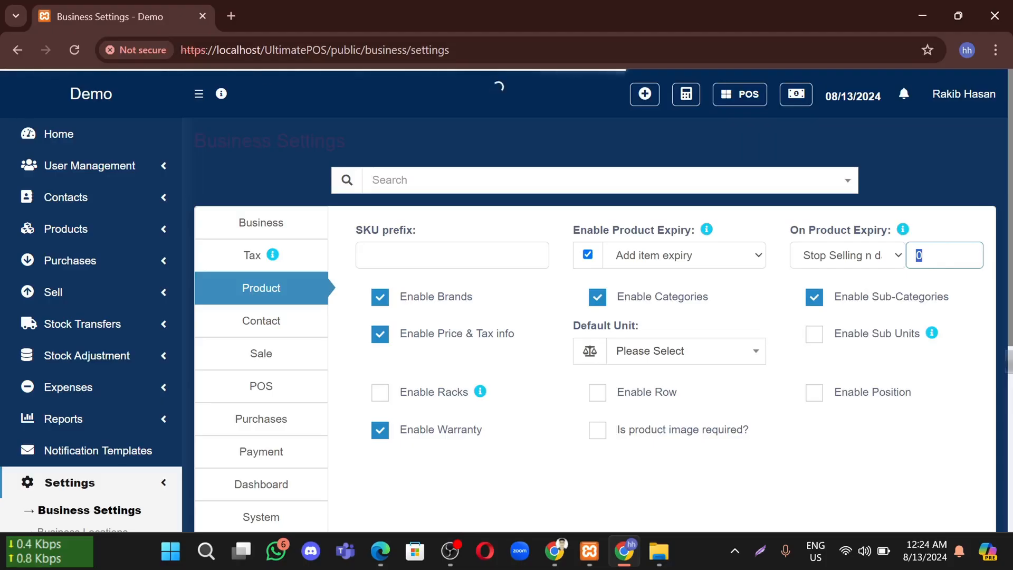
text(5)
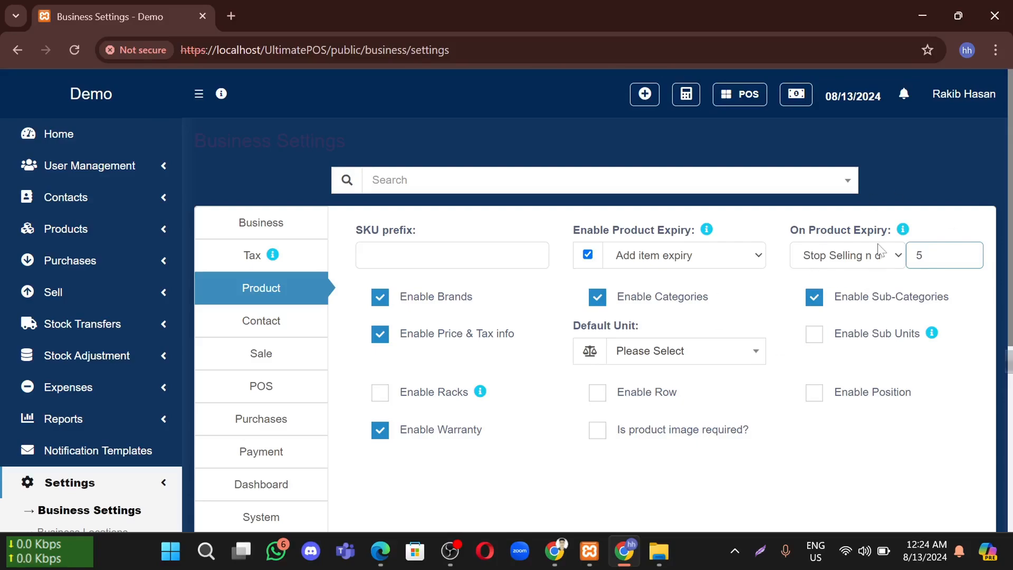
click(587, 254)
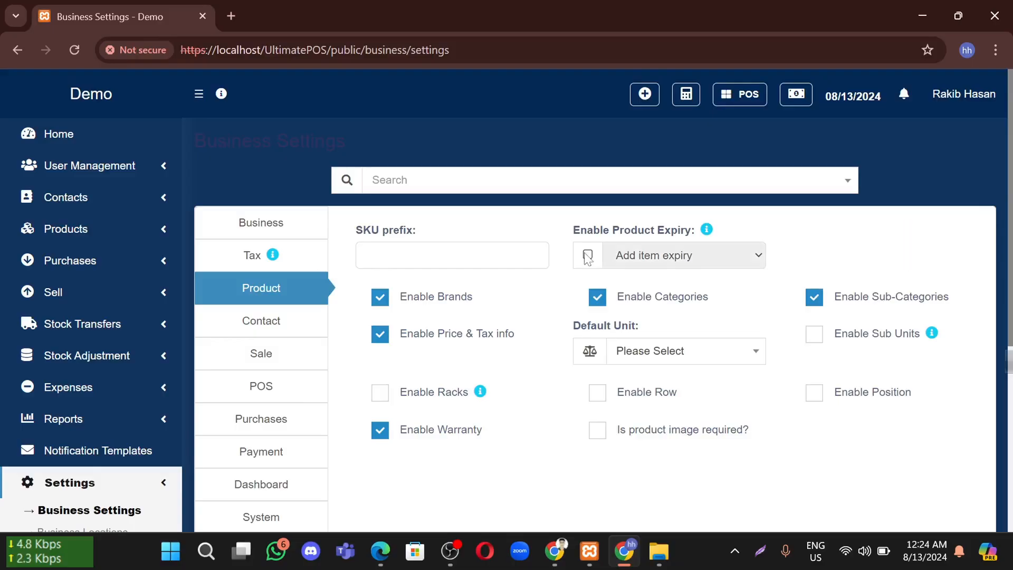
Check the Brands, Categories and Warranty options, toggling warranty off and back on
scroll(587, 259, down, 1)
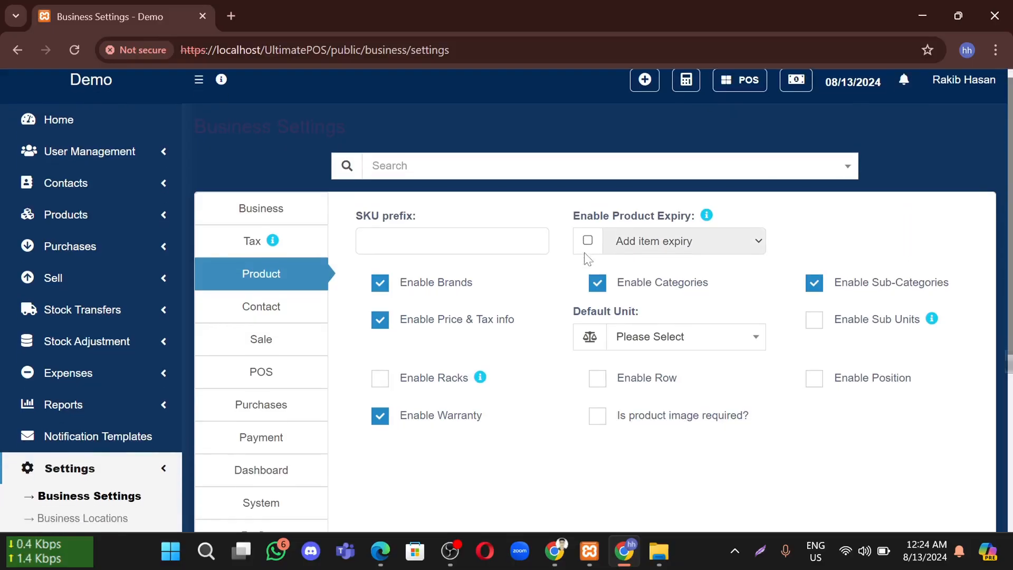
drag(500, 288, 420, 285)
drag(730, 293, 645, 294)
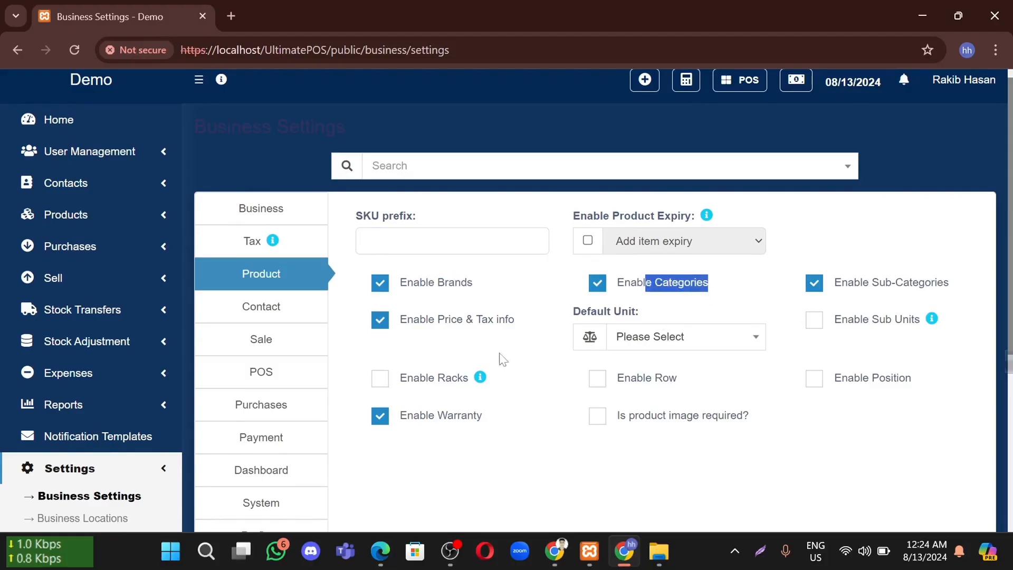
drag(499, 429, 418, 427)
click(430, 451)
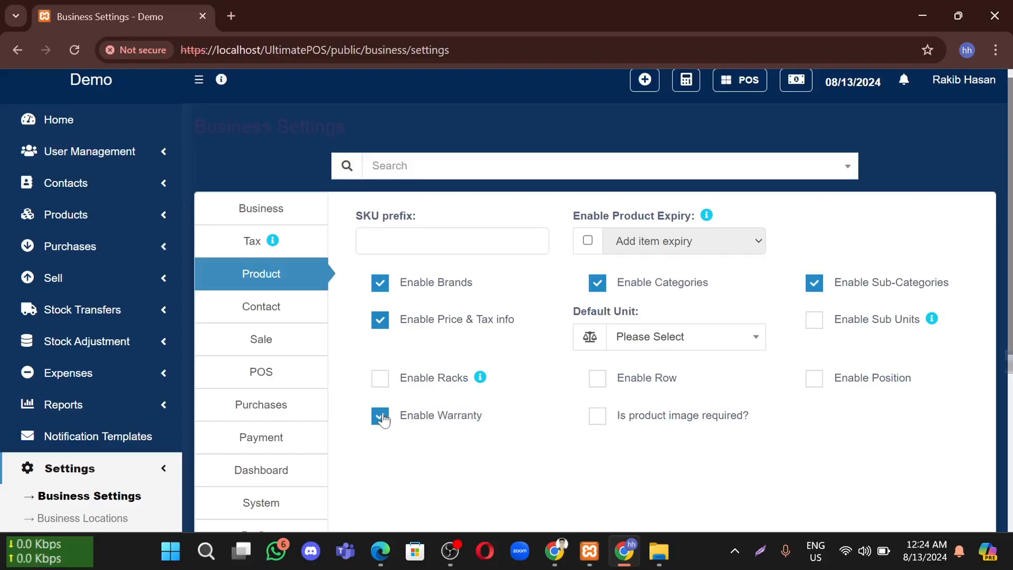
click(382, 420)
click(382, 419)
Set the default unit to Pieces (Pc(s)) and save the product settings
click(659, 344)
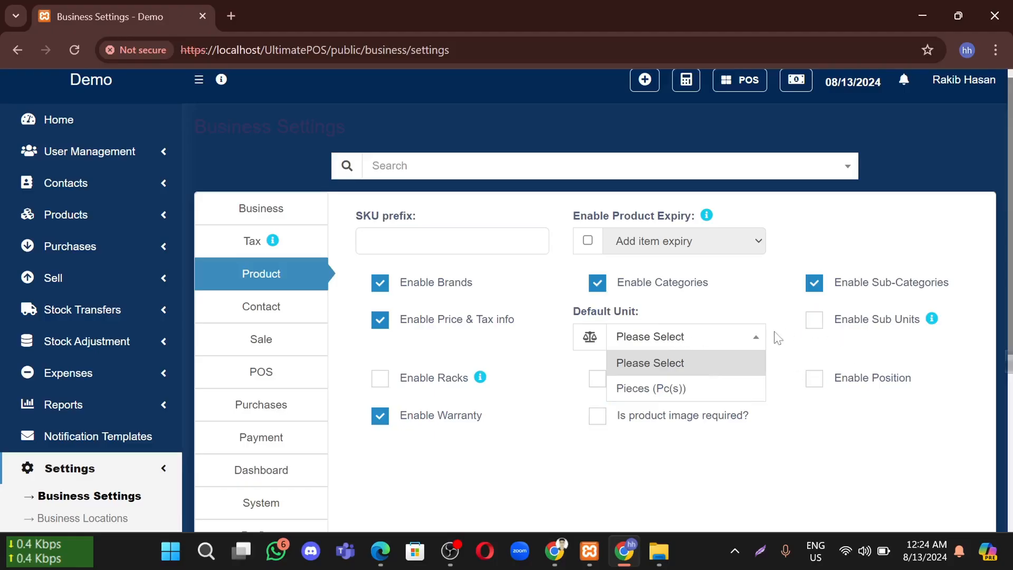
click(663, 391)
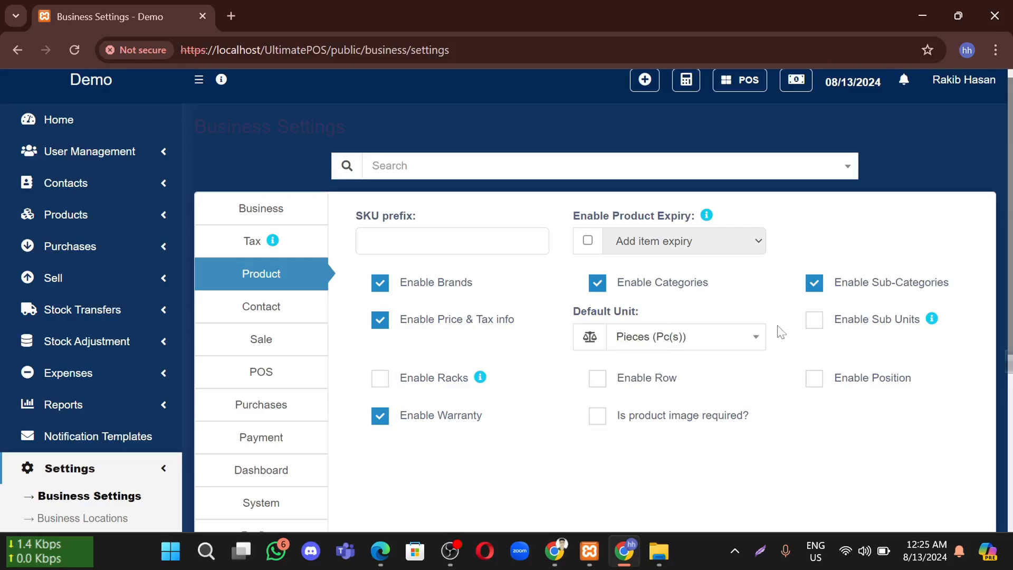
scroll(446, 326, down, 1)
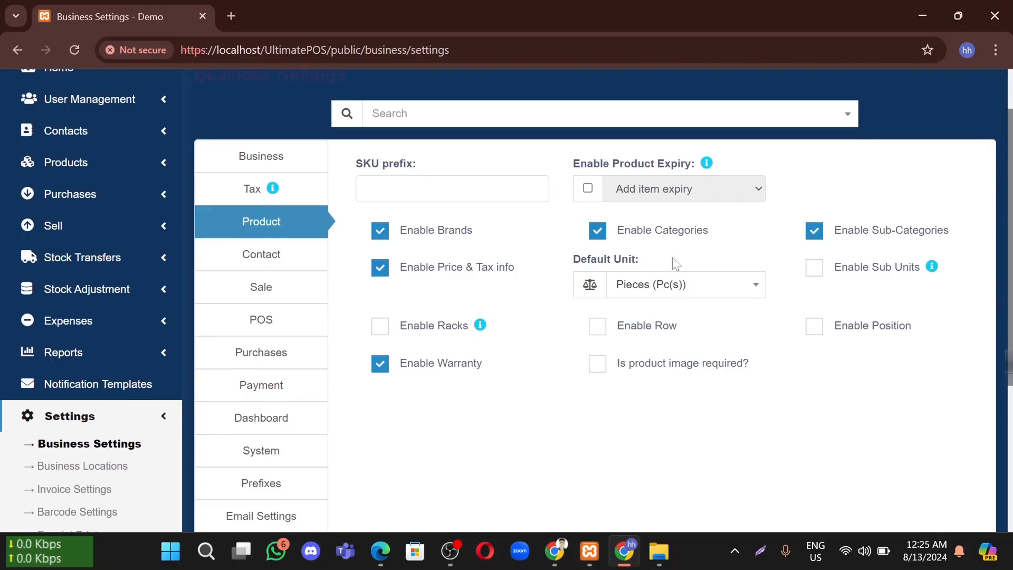
scroll(643, 383, down, 3)
scroll(642, 382, down, 2)
click(582, 476)
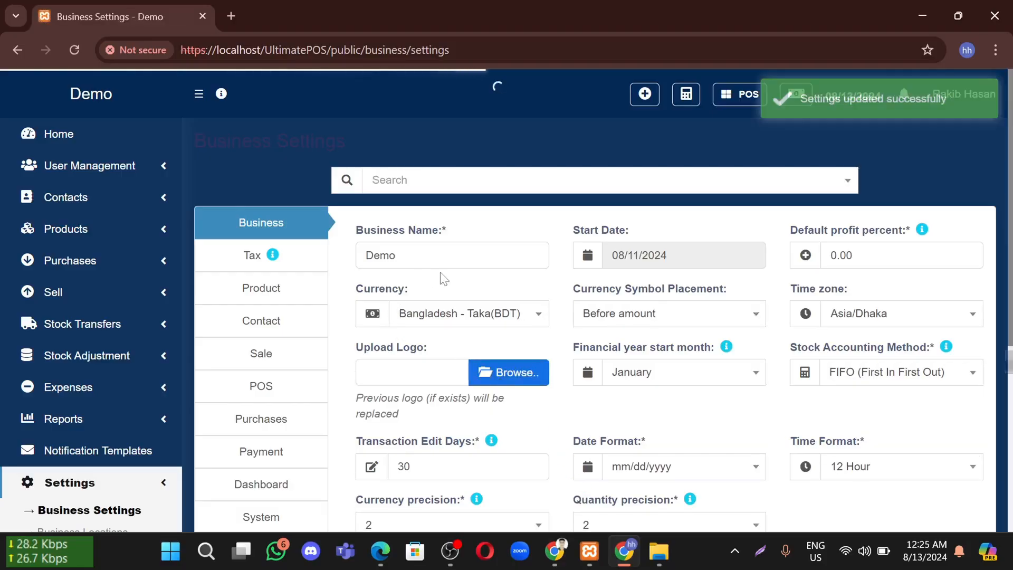
Open Sale settings and inspect the Default Sale Discount of 0.00 without changing it
click(276, 357)
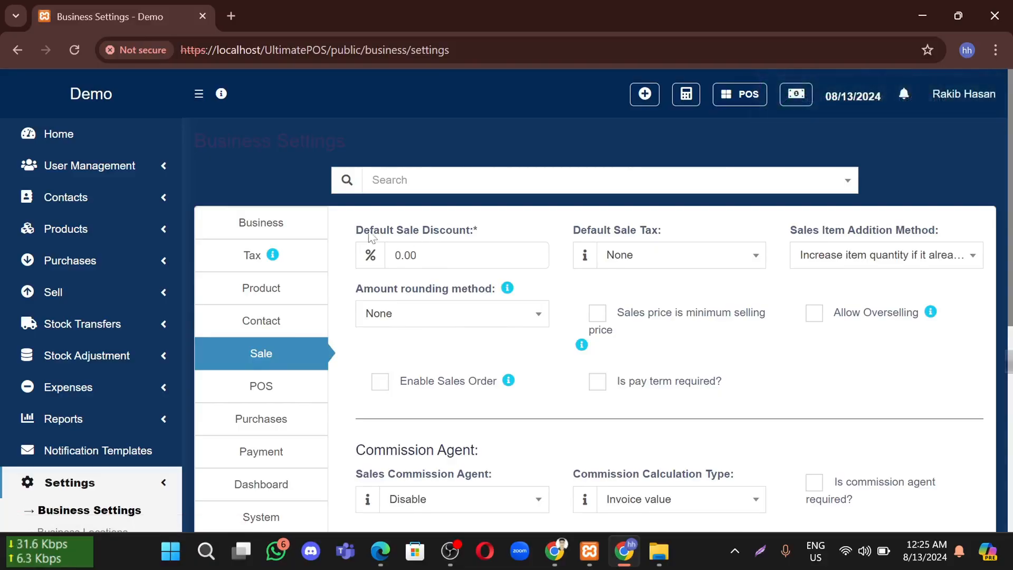
drag(363, 232, 496, 233)
click(502, 234)
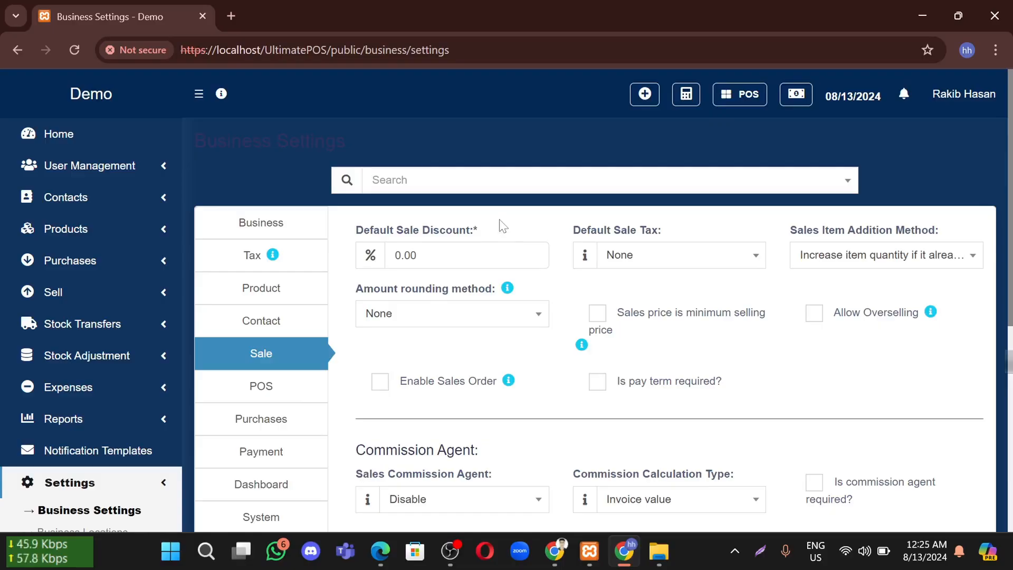
double_click(406, 255)
drag(441, 253, 406, 256)
click(437, 255)
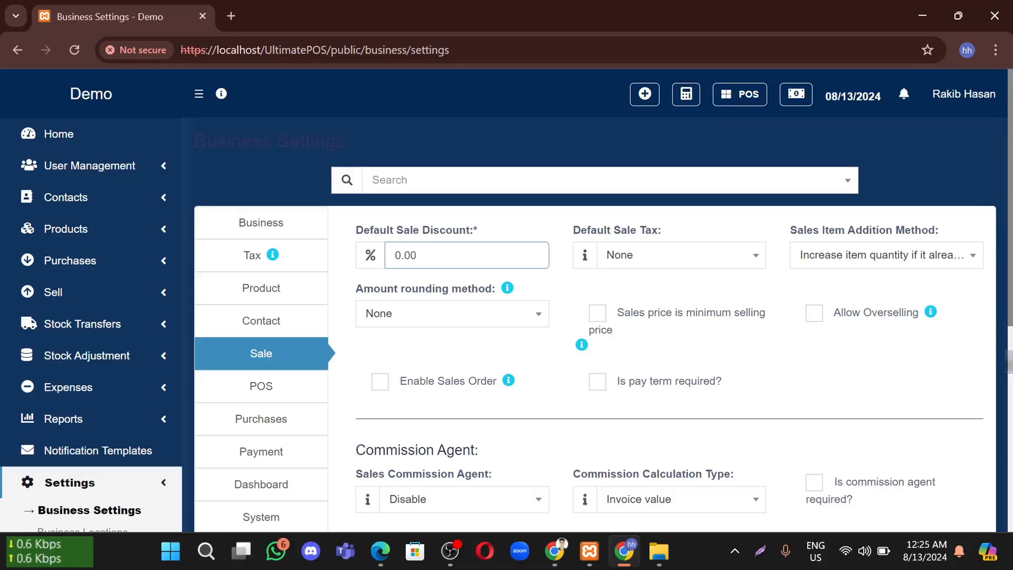
Set Sales Commission Agent to Select from user's list, keeping calculation type Invoice value
scroll(536, 241, down, 4)
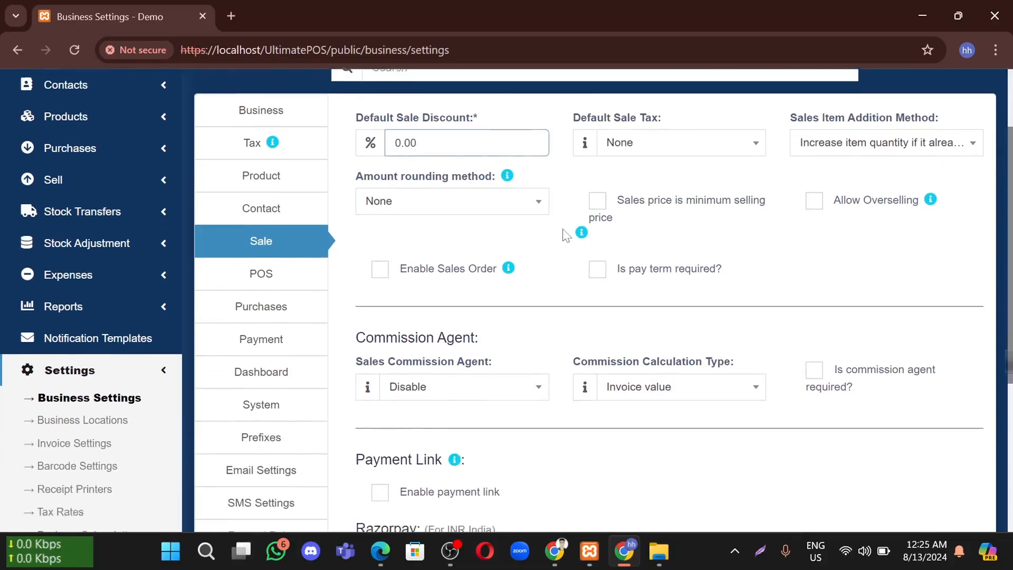
scroll(547, 240, down, 2)
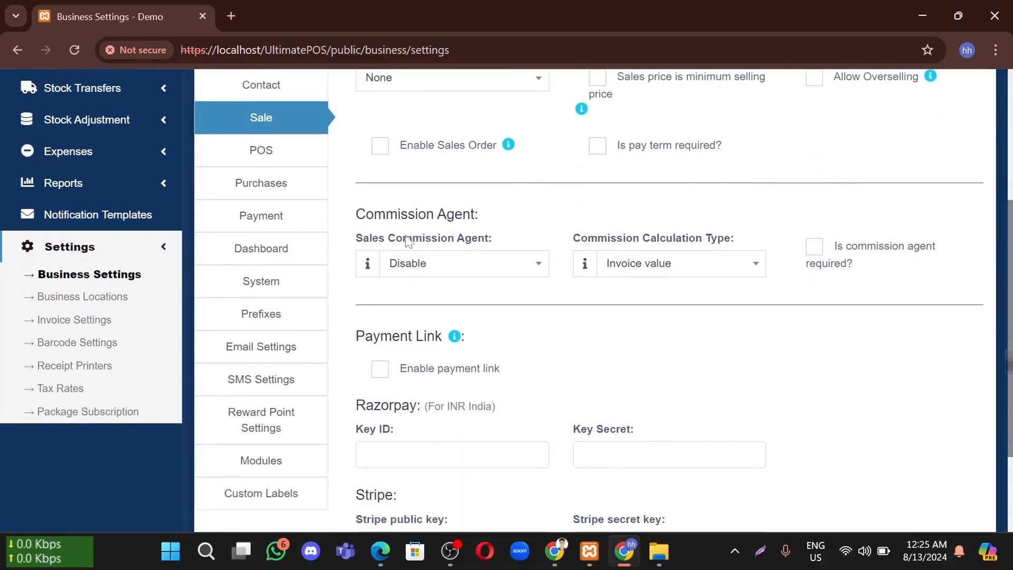
drag(374, 214, 533, 220)
click(498, 263)
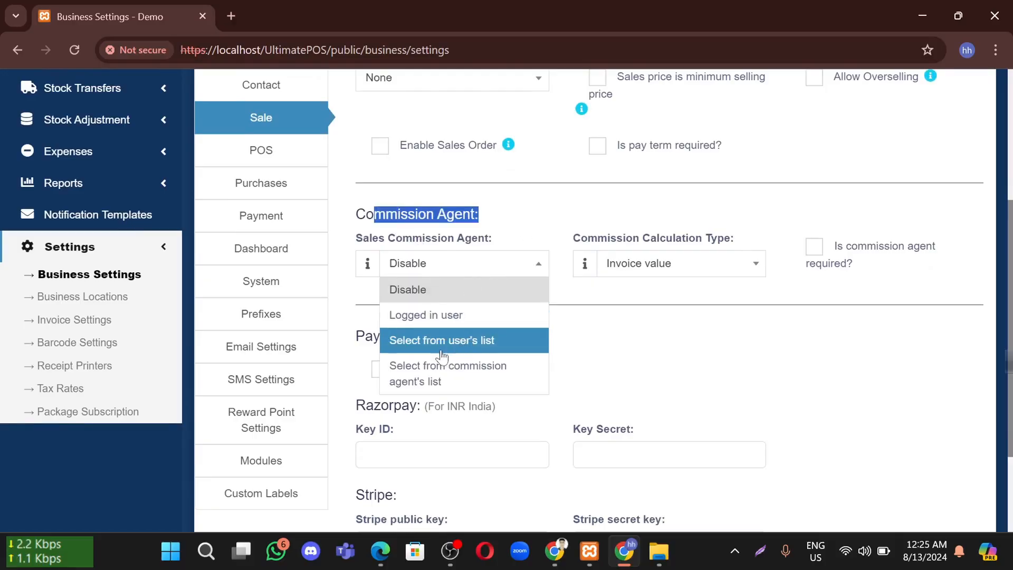
click(474, 343)
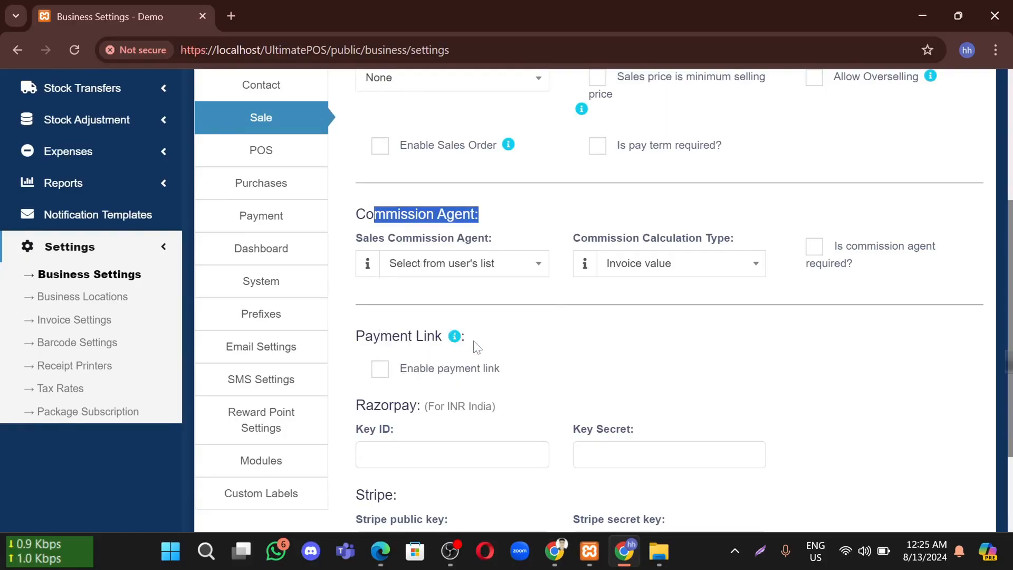
click(649, 271)
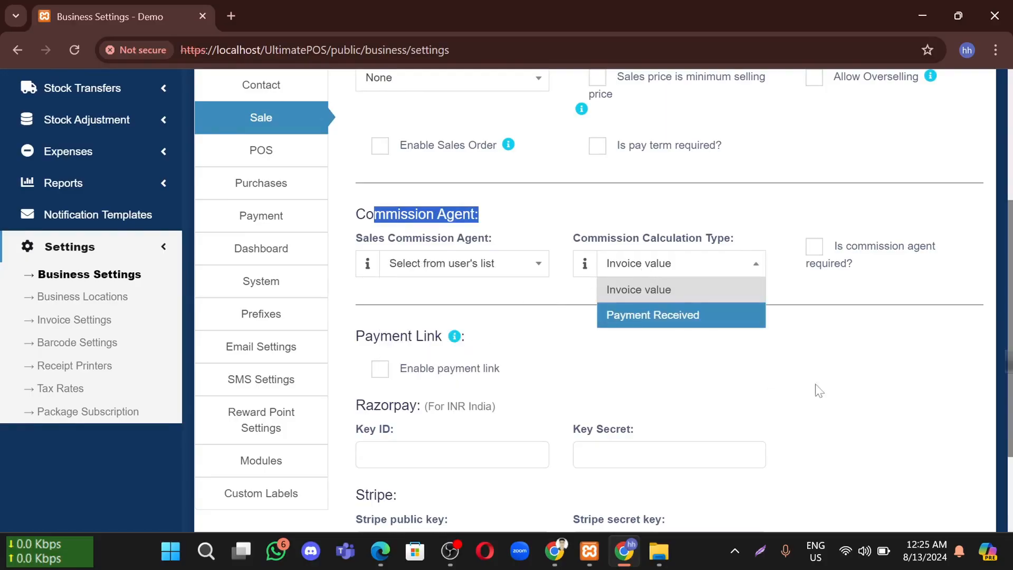
click(817, 369)
scroll(495, 303, down, 2)
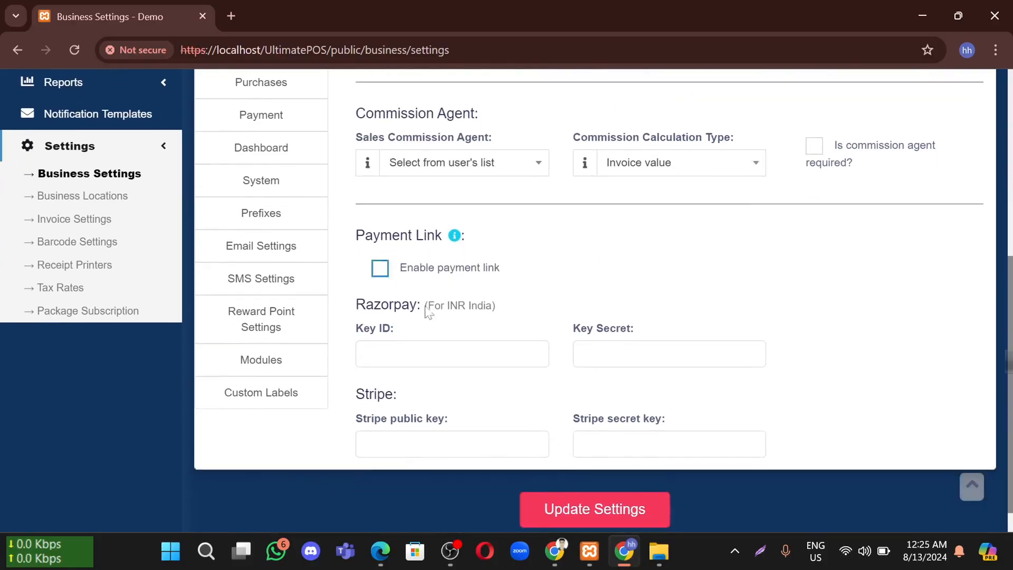
scroll(548, 285, up, 3)
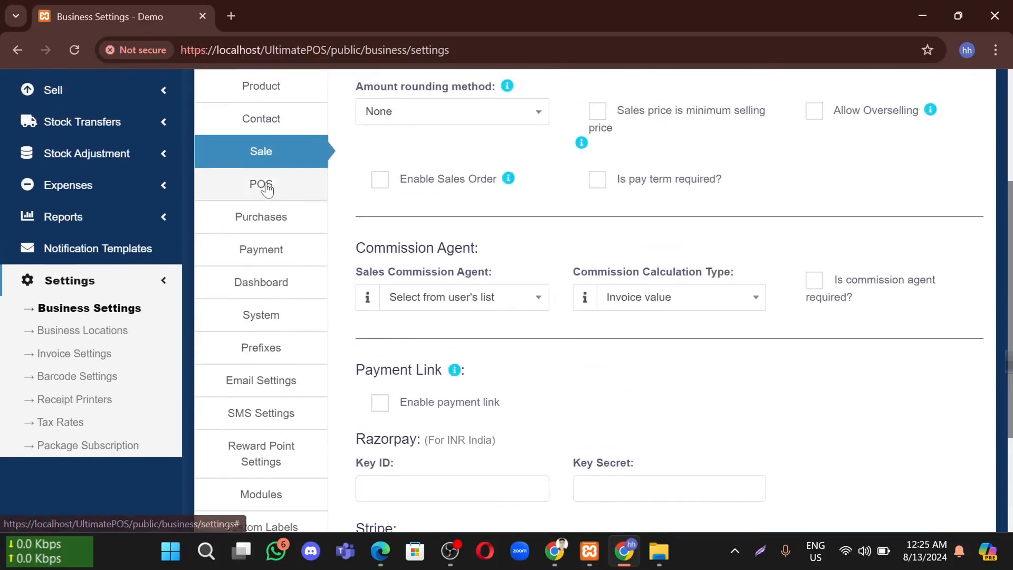
Open POS settings and review the Express Checkout, Pay & Checkout, Draft and Cancel shortcuts
click(267, 188)
scroll(584, 196, up, 4)
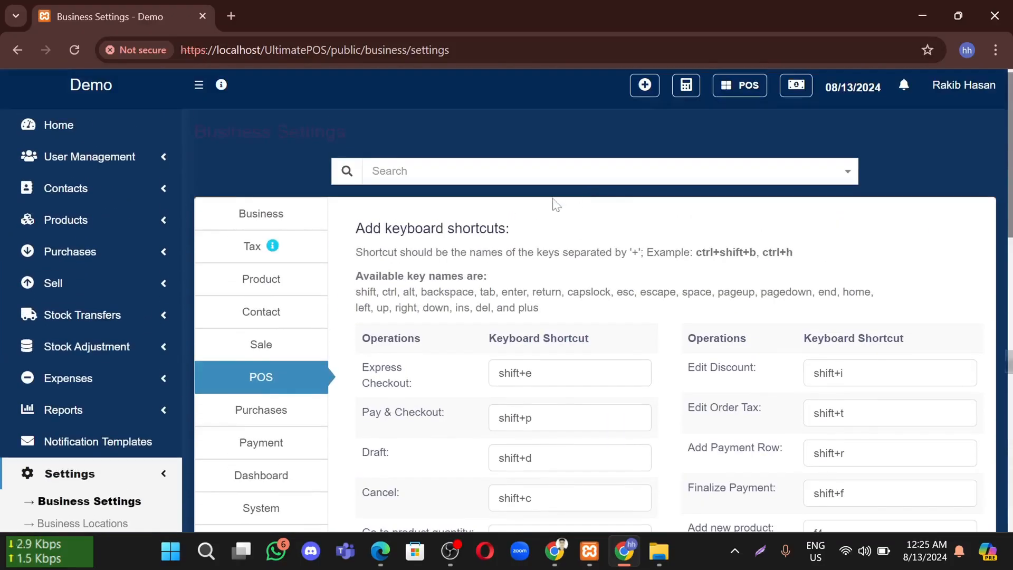
scroll(555, 204, down, 3)
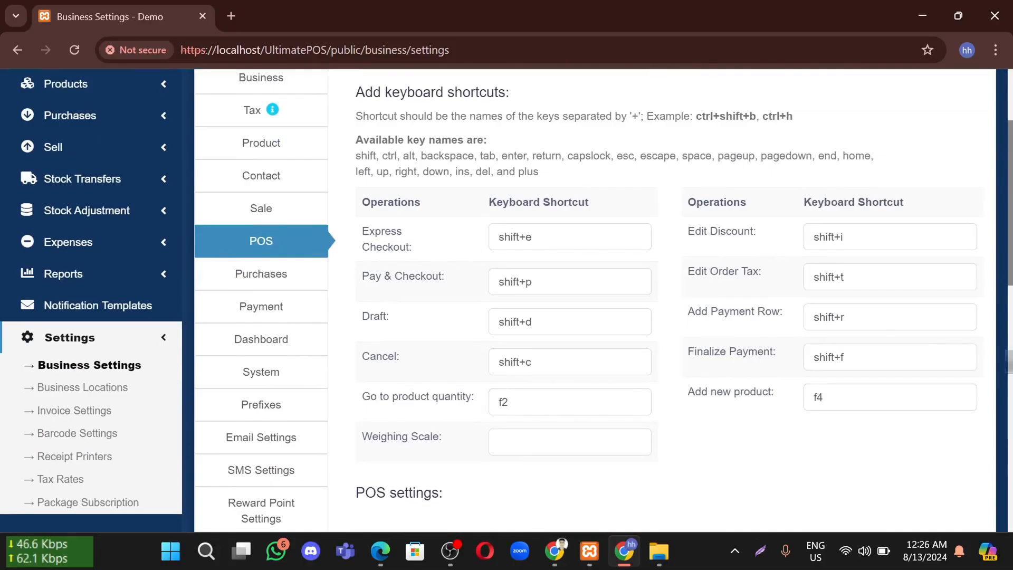
drag(534, 237, 495, 237)
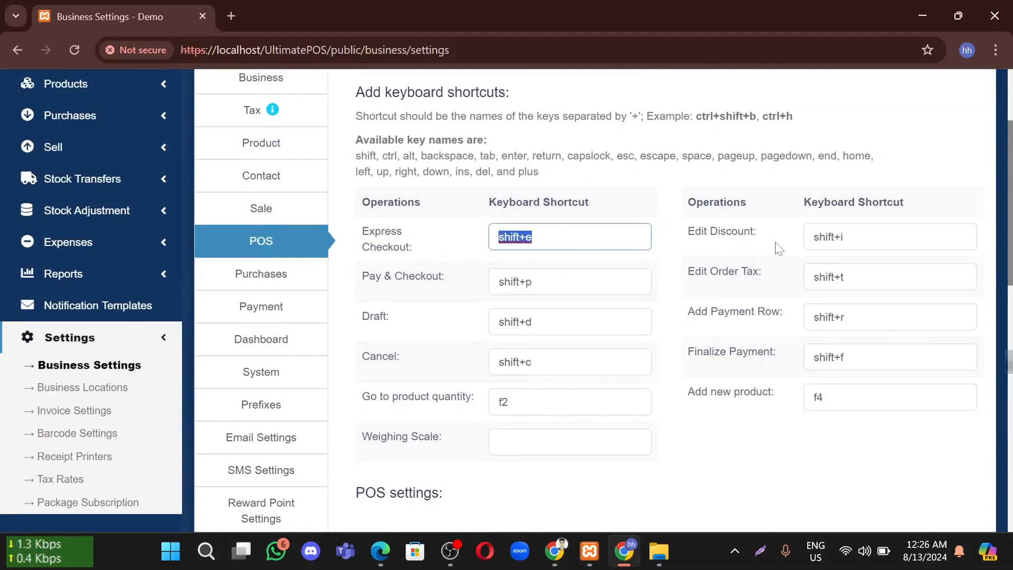
click(668, 256)
scroll(642, 270, down, 1)
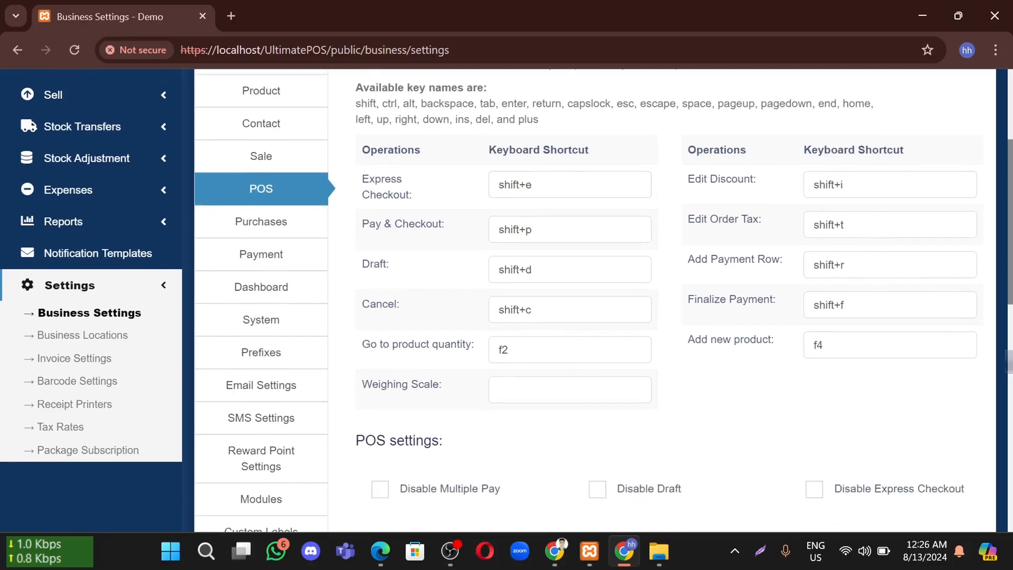
click(531, 229)
drag(532, 230, 499, 230)
click(533, 270)
drag(532, 270, 482, 271)
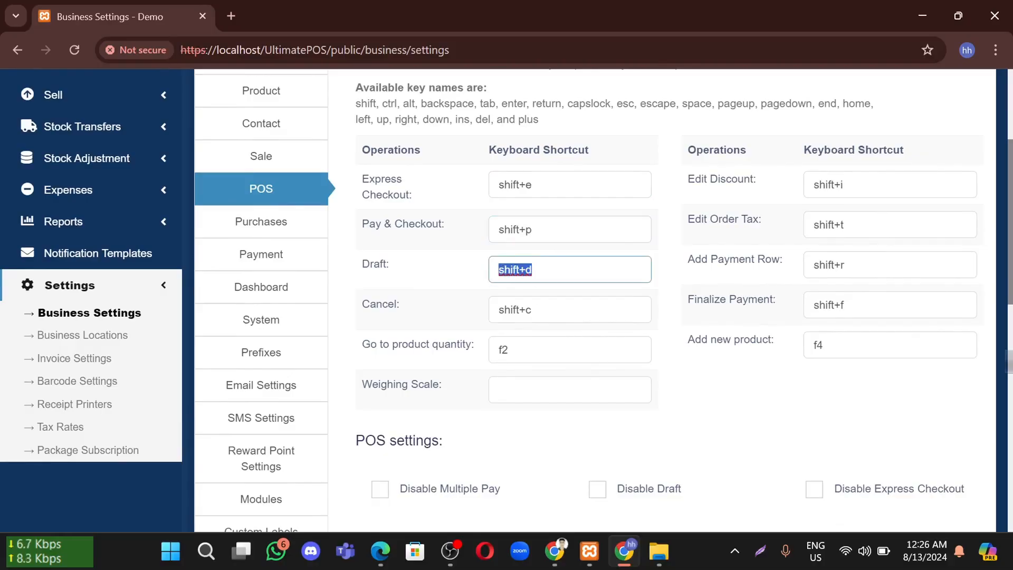
drag(533, 310, 496, 310)
click(714, 310)
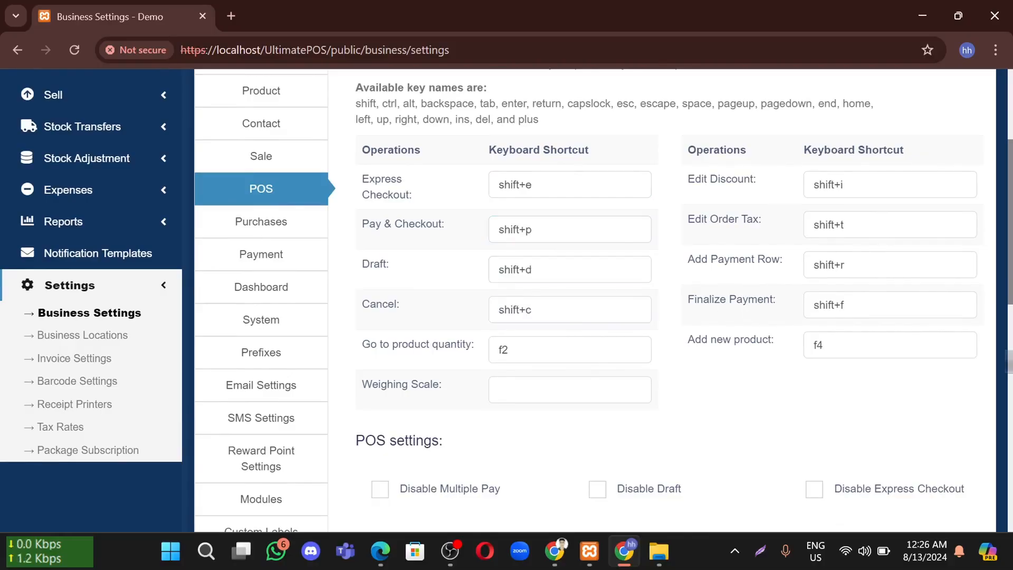
Look over the POS settings options, leaving every checkbox unticked
scroll(544, 280, down, 5)
drag(355, 183, 504, 206)
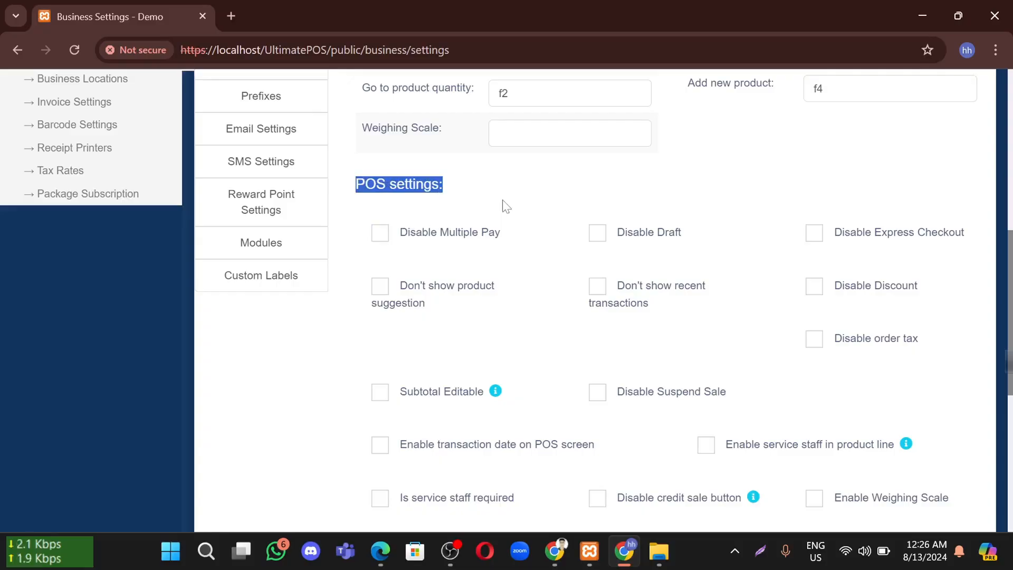
click(500, 197)
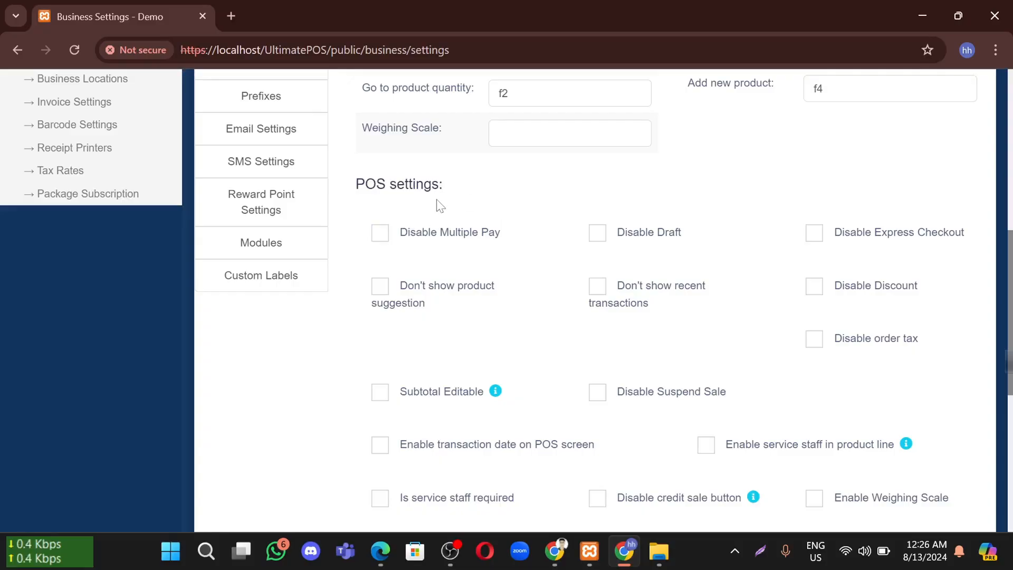
scroll(438, 205, up, 9)
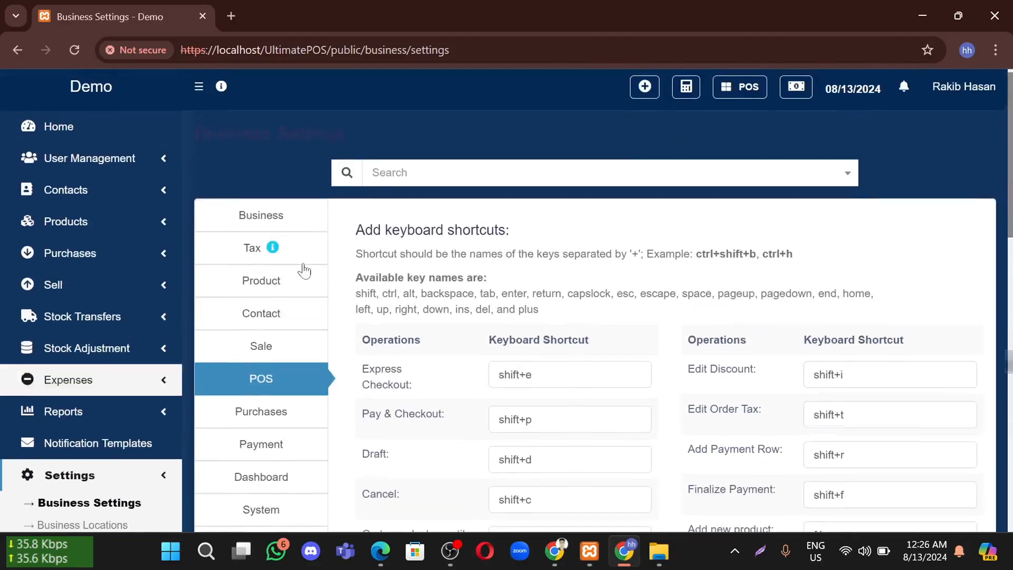
scroll(469, 285, down, 4)
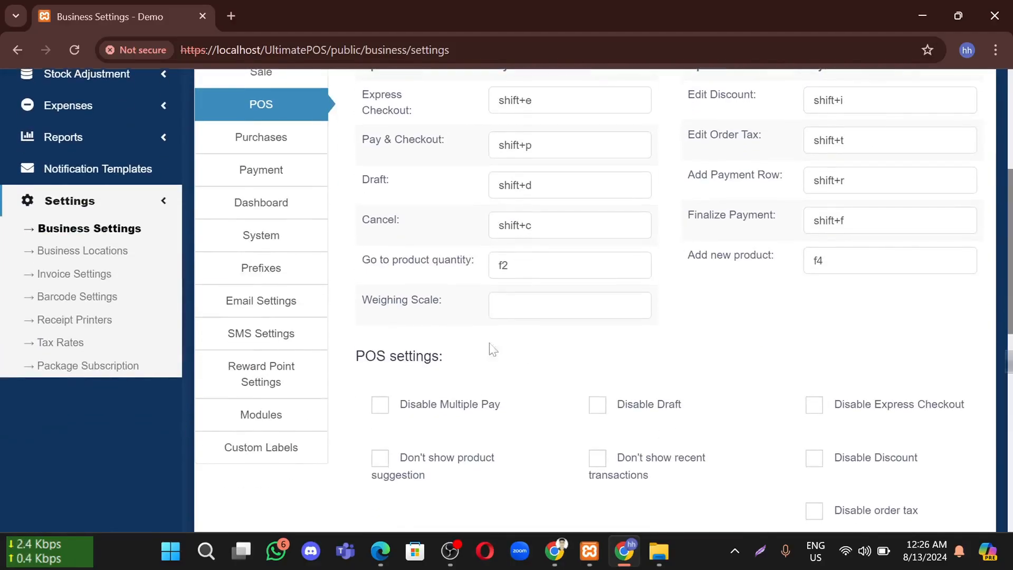
scroll(438, 353, up, 1)
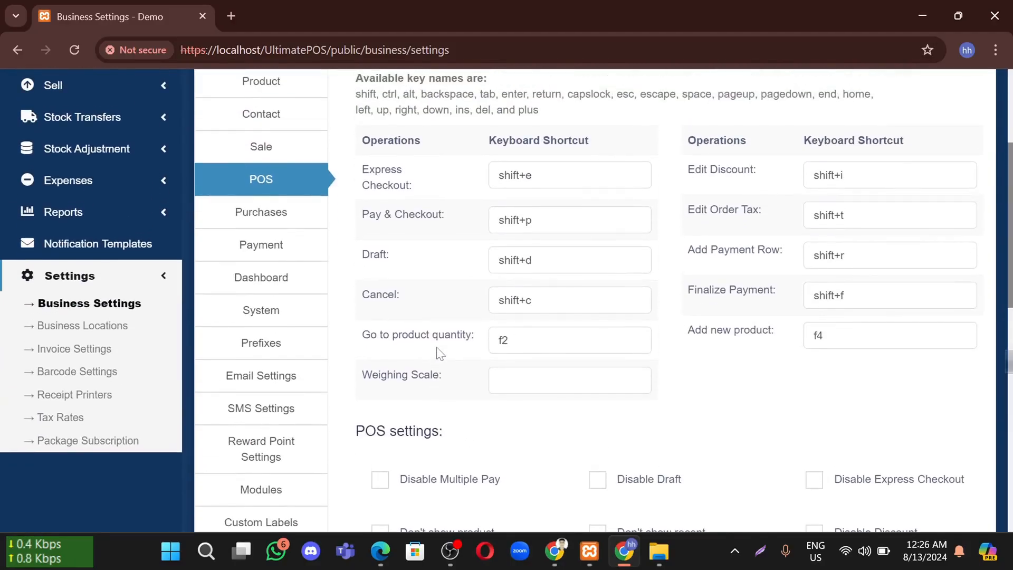
scroll(438, 354, down, 2)
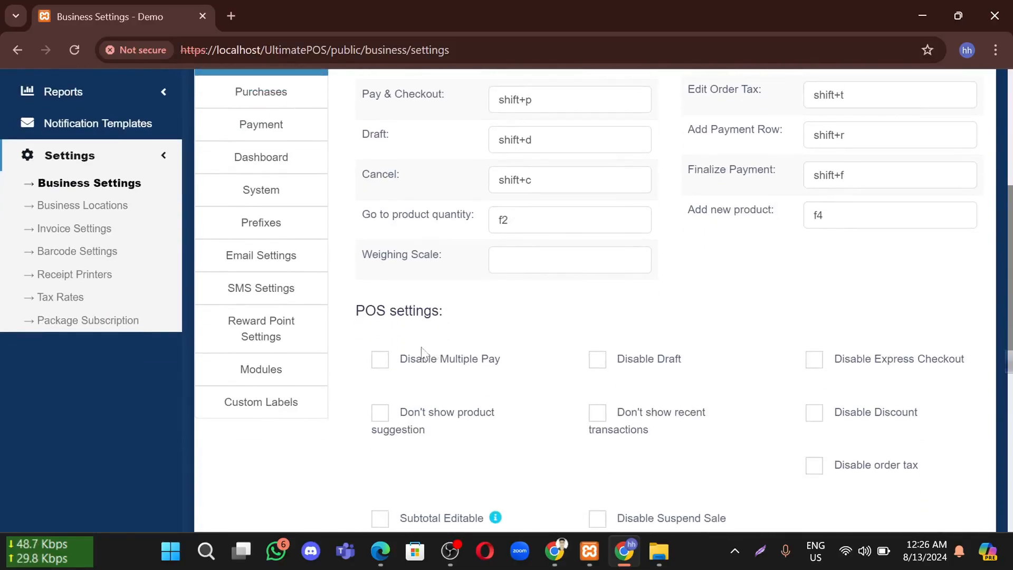
scroll(507, 297, down, 1)
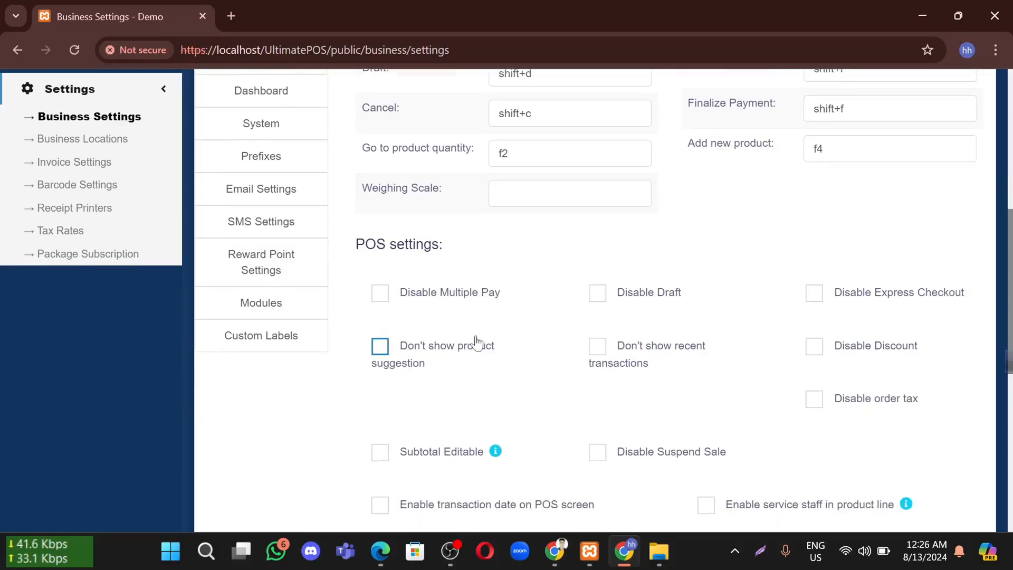
Toggle Disable Multiple Pay, Don't show recent transactions, Disable Discount and Disable Express Checkout, leaving all off
click(449, 300)
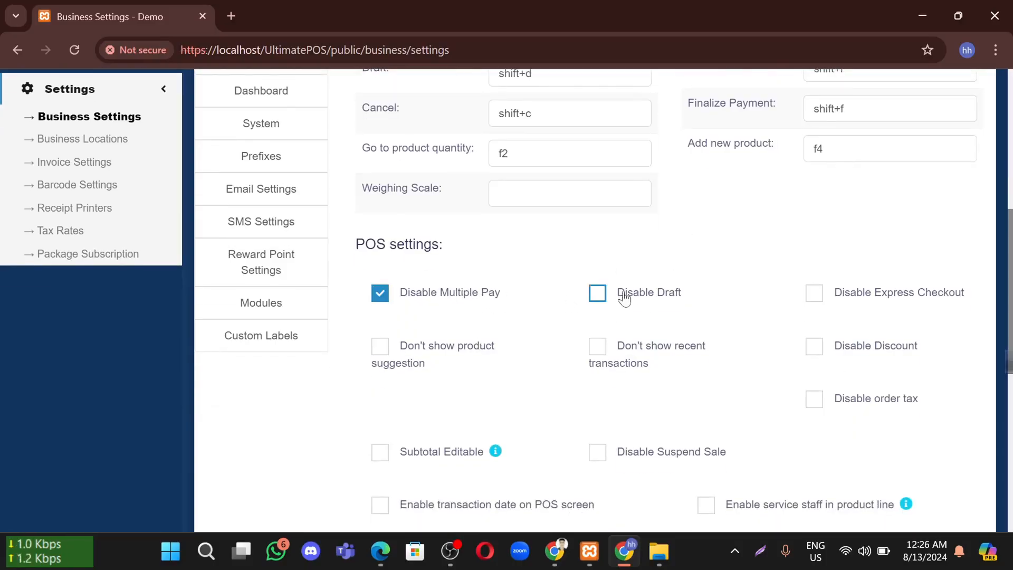
scroll(622, 297, down, 1)
click(595, 296)
click(820, 295)
click(824, 253)
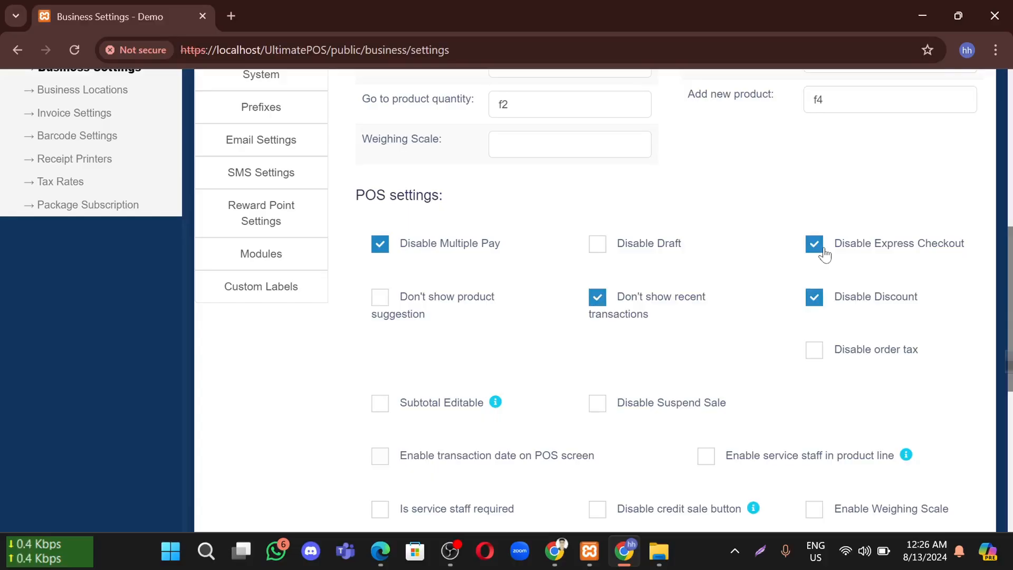
click(814, 298)
click(816, 297)
click(826, 248)
click(599, 297)
click(419, 245)
click(817, 298)
click(816, 301)
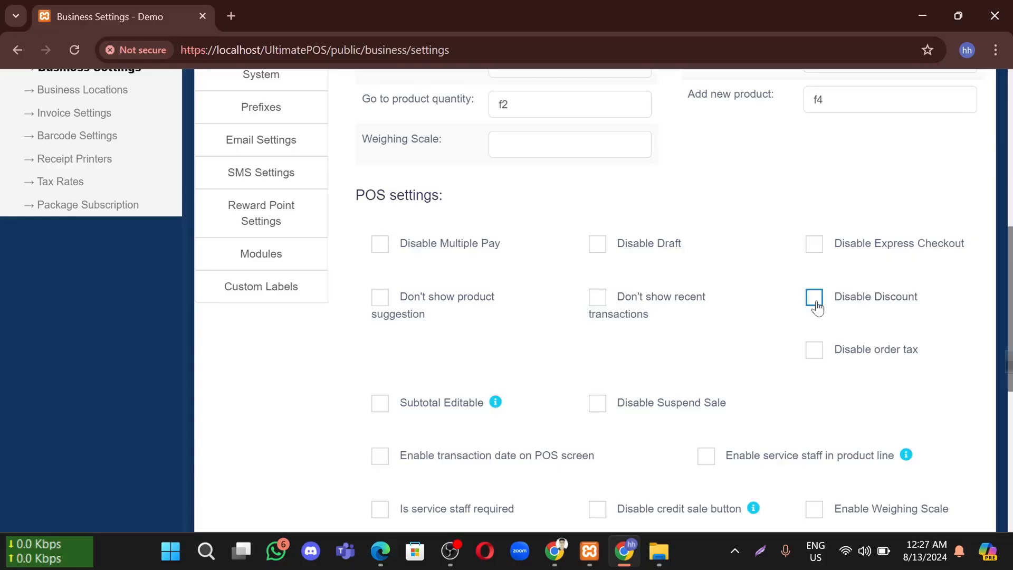
Tick Show invoice layout dropdown
scroll(802, 310, down, 3)
scroll(740, 422, down, 1)
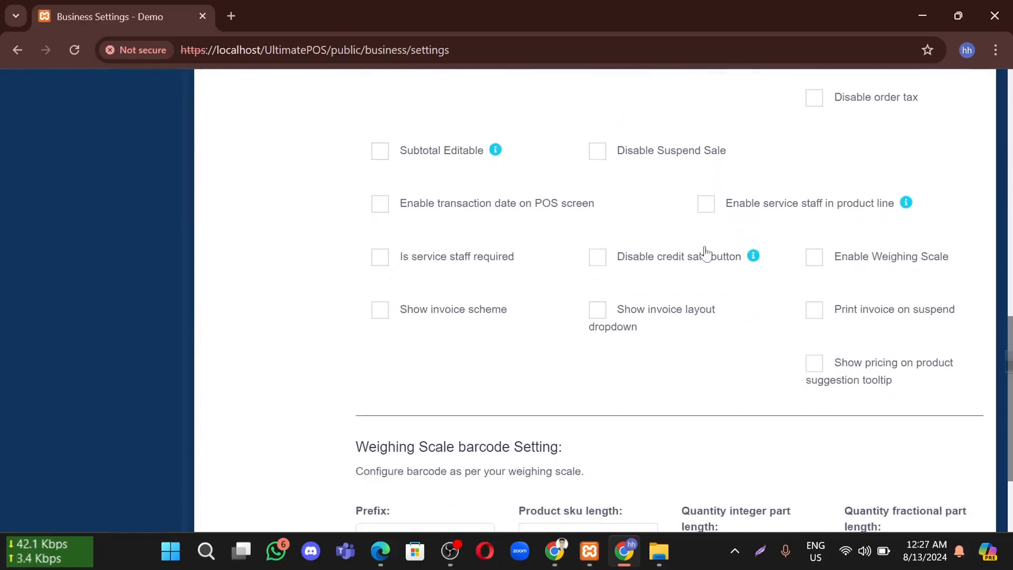
scroll(746, 301, down, 1)
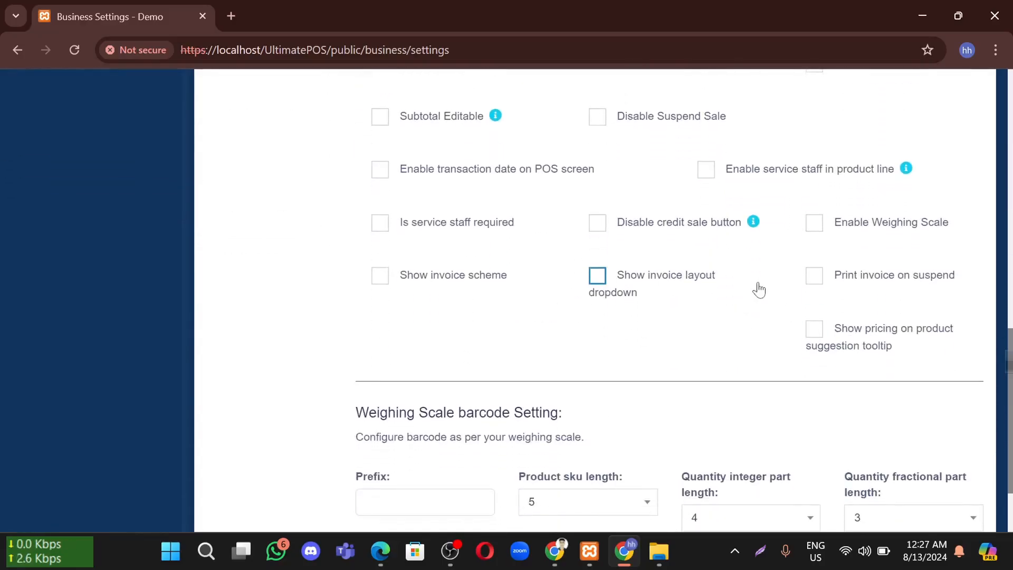
click(758, 290)
scroll(757, 287, down, 2)
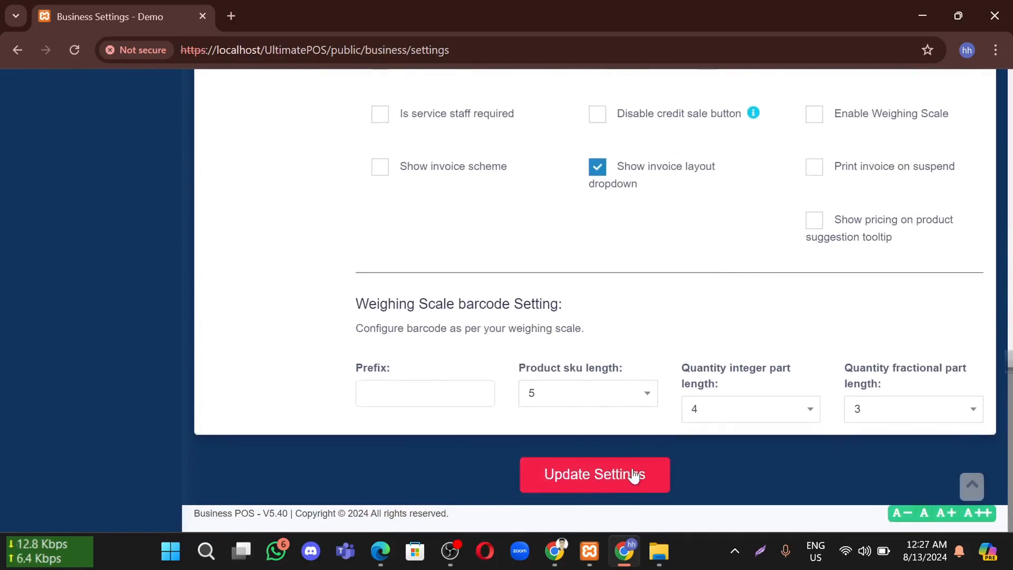
scroll(605, 454, up, 10)
scroll(605, 454, up, 5)
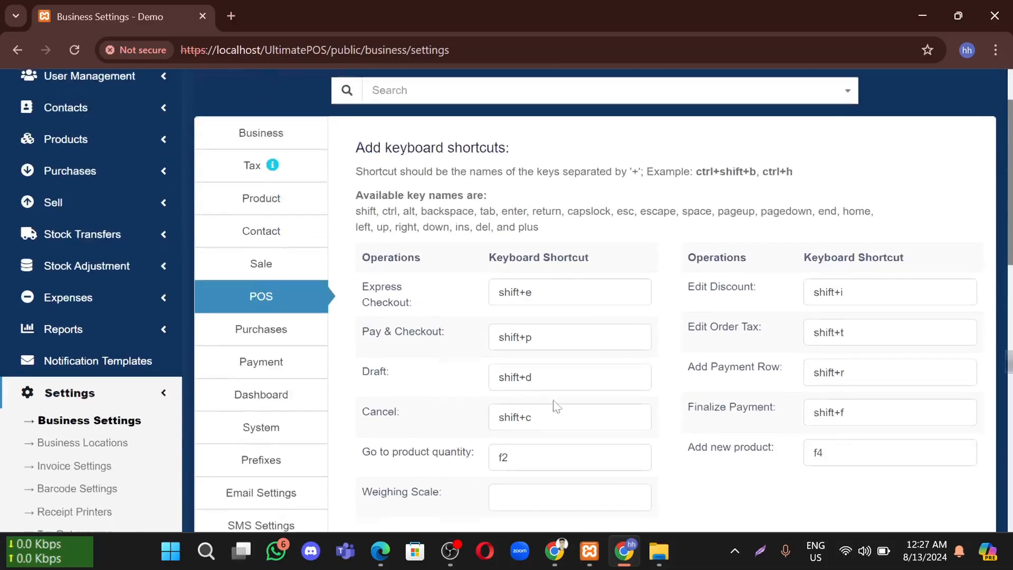
Tick Enable Lot number, Enable purchase order and Enable Purchase Requisition on Purchases, then save
click(285, 344)
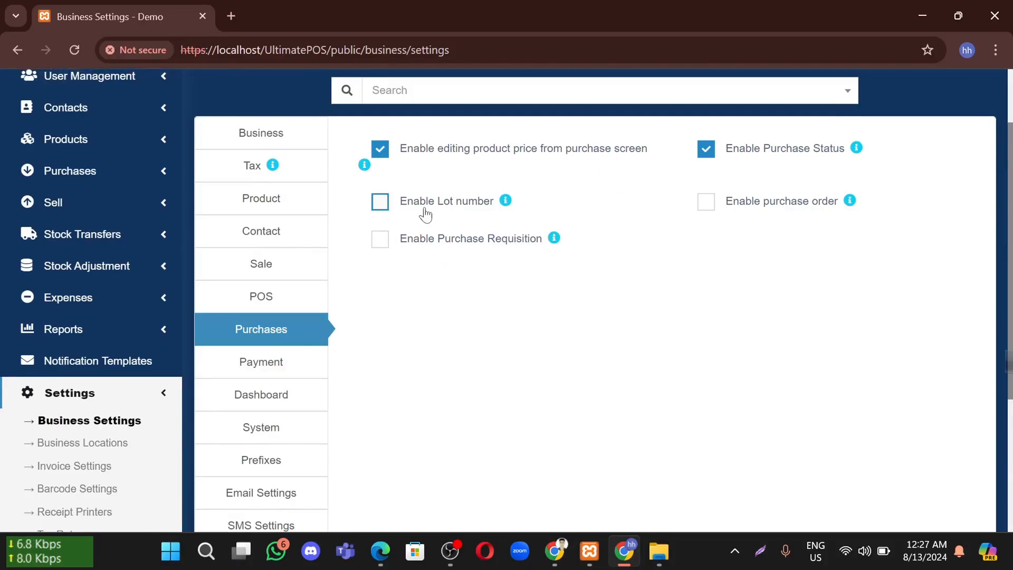
mouse_move(504, 202)
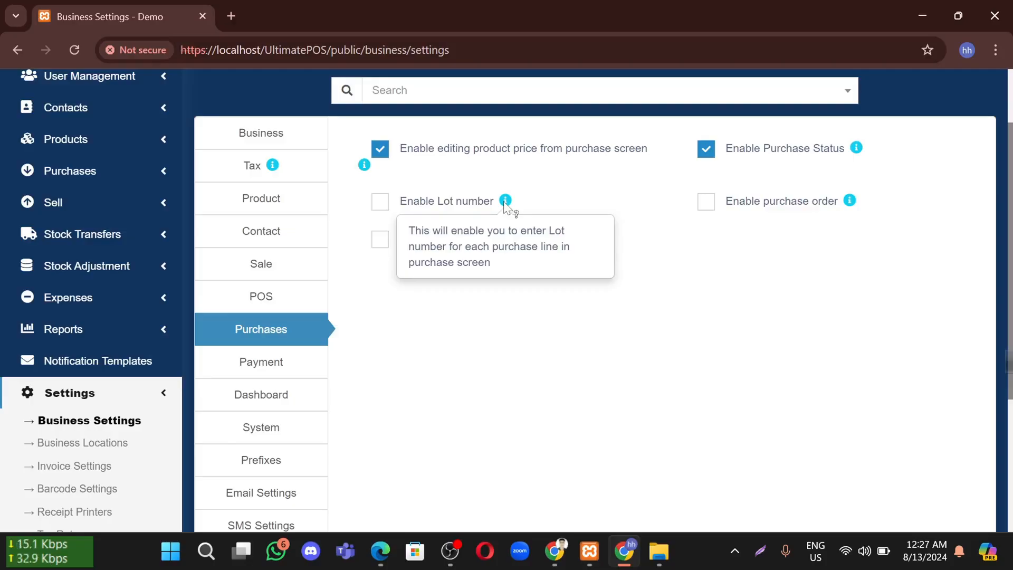
click(483, 203)
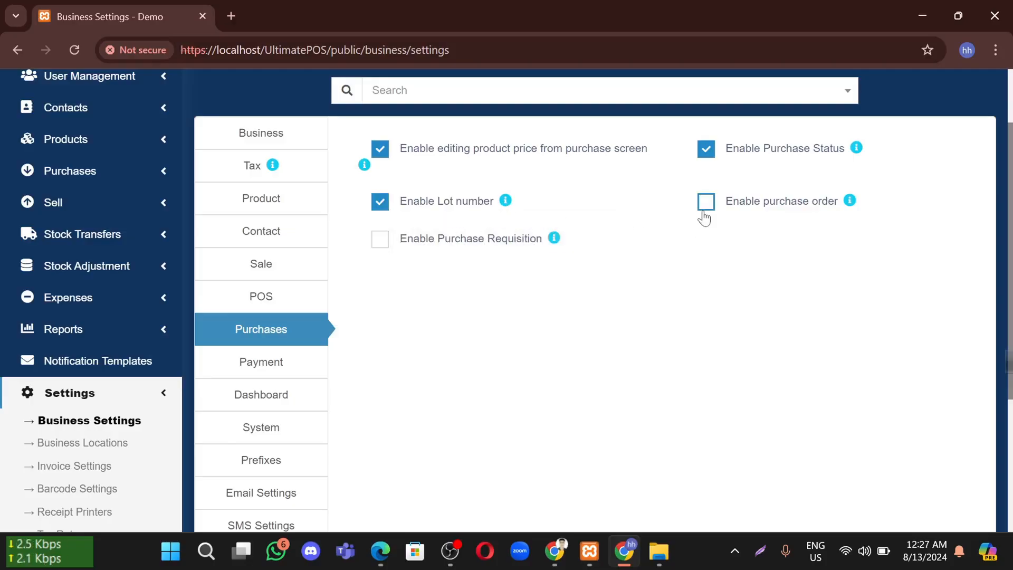
click(508, 240)
click(718, 203)
scroll(685, 264, down, 4)
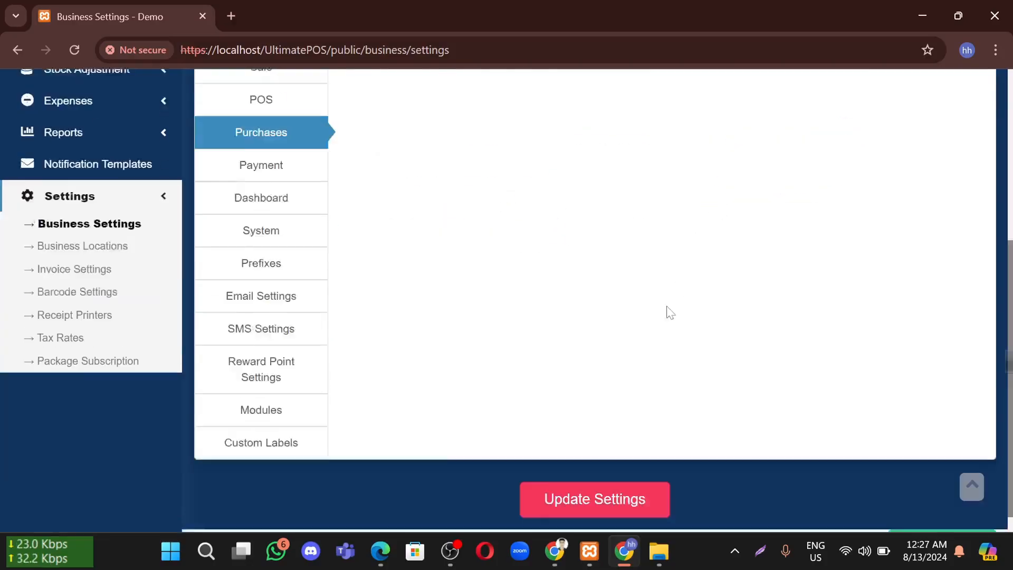
click(596, 490)
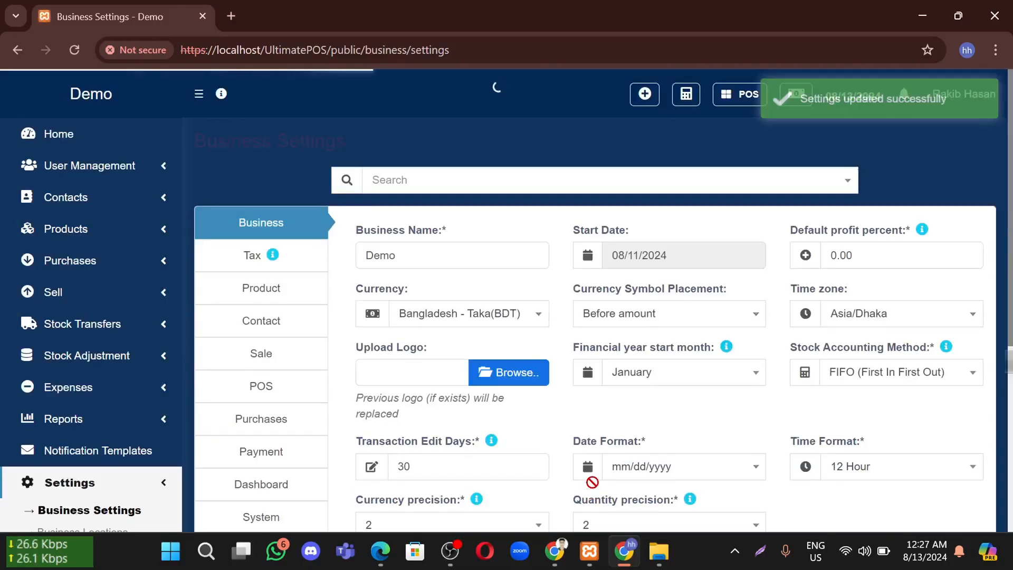
scroll(592, 480, down, 1)
Step through Purchases and Payment to Dashboard, checking the 30-day stock expiry alert
click(264, 348)
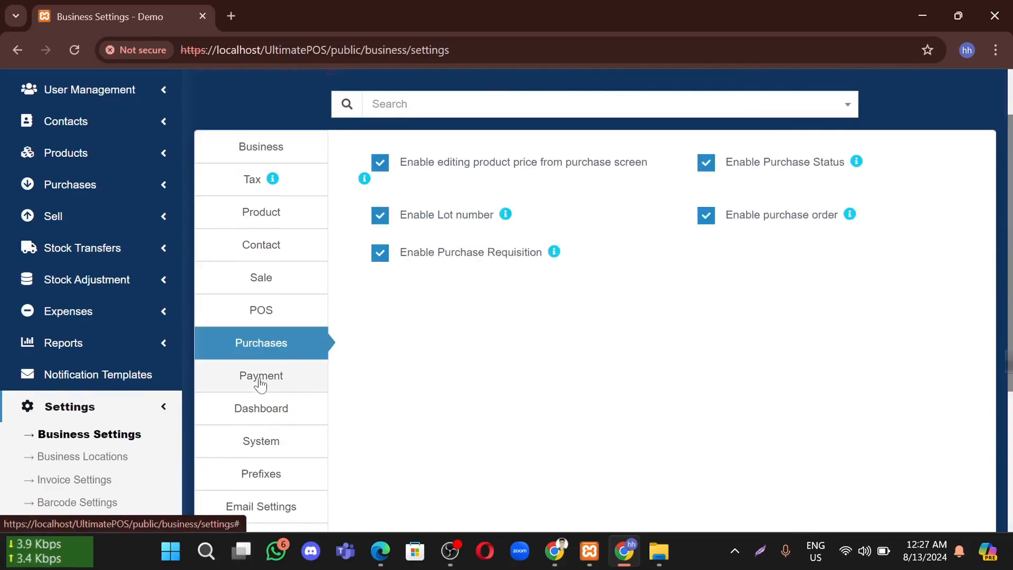
click(260, 384)
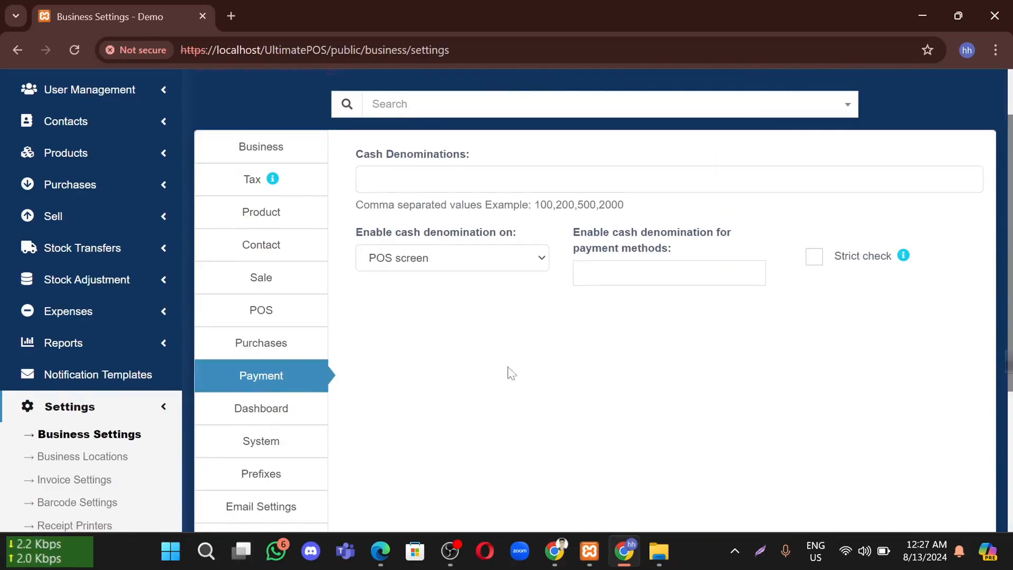
scroll(479, 401, down, 1)
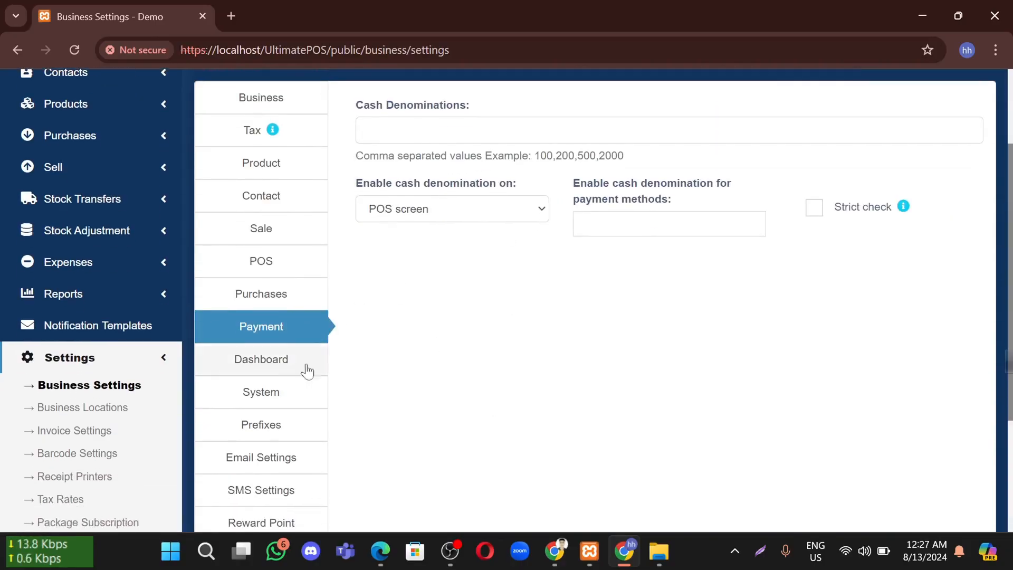
click(262, 373)
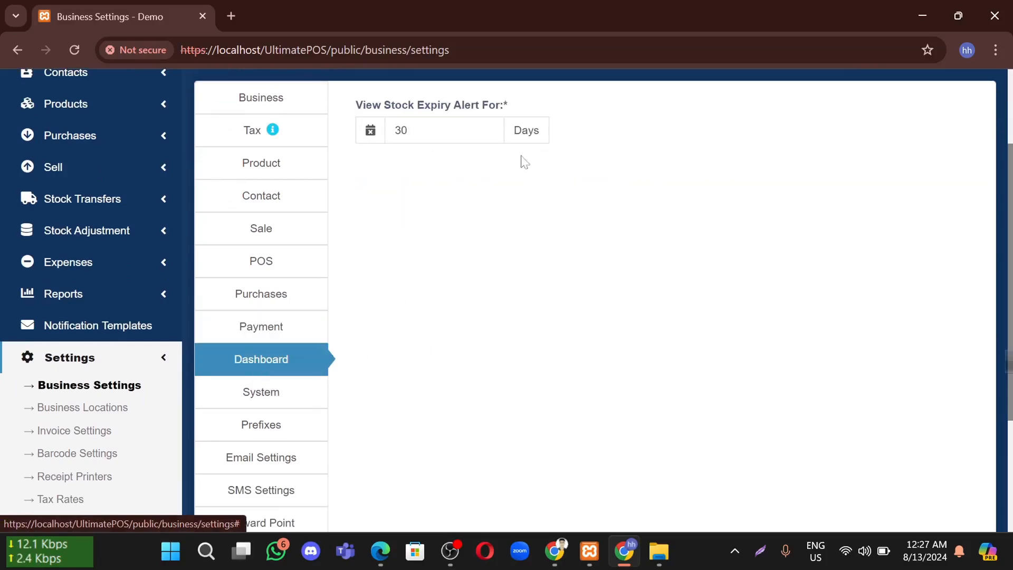
double_click(404, 130)
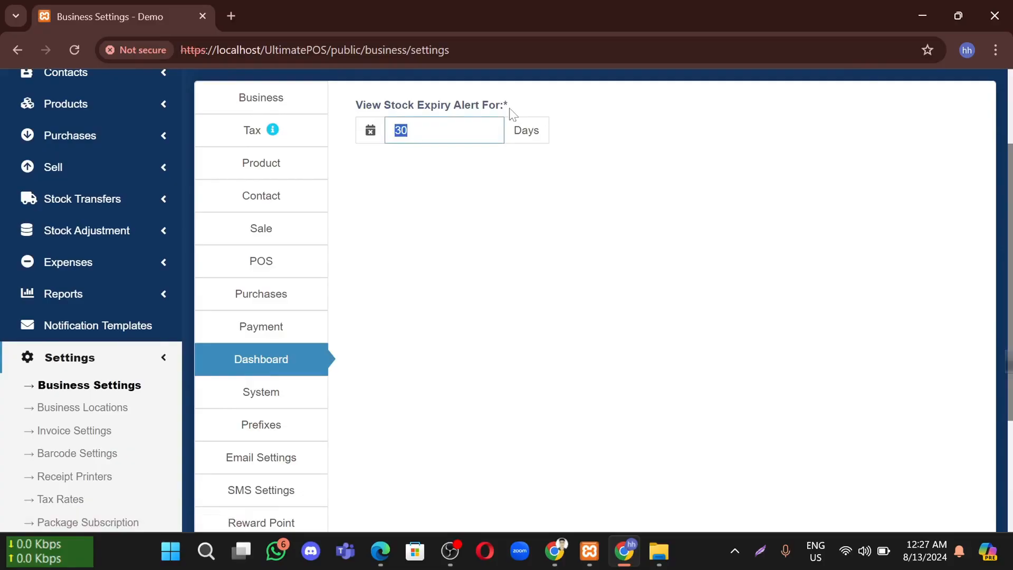
click(427, 269)
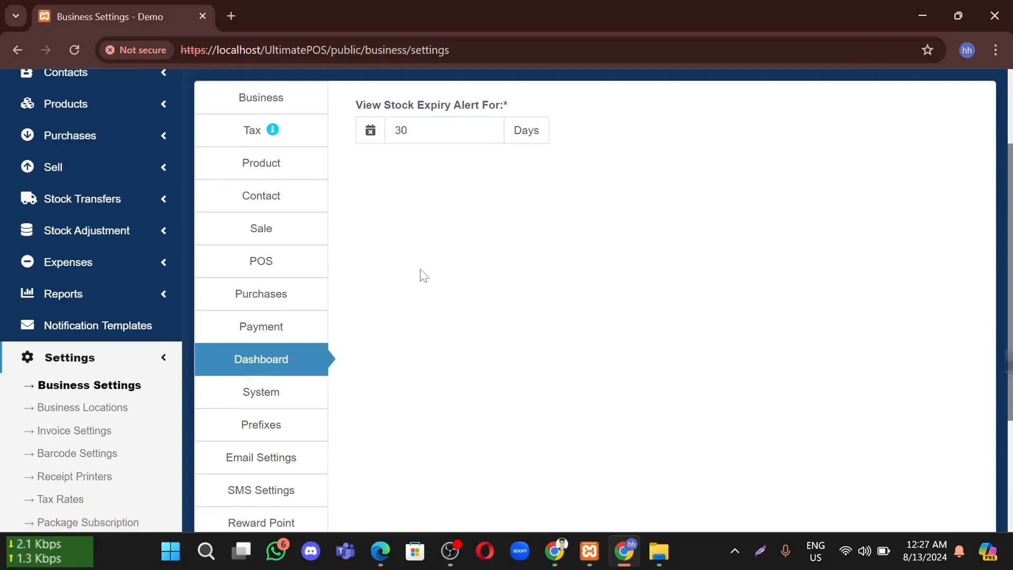
scroll(420, 272, down, 2)
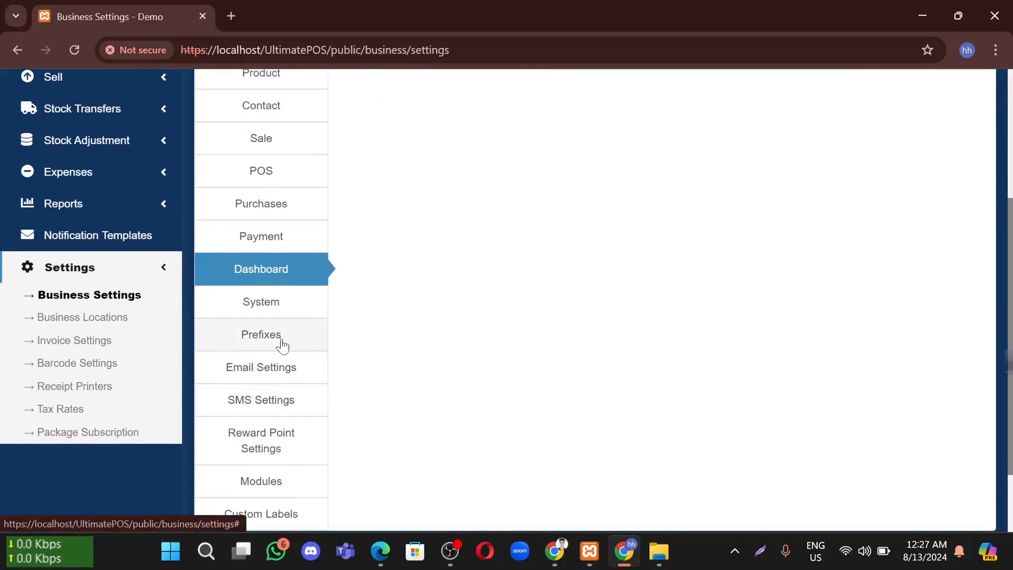
Browse the Prefixes and Email Settings tabs
click(282, 345)
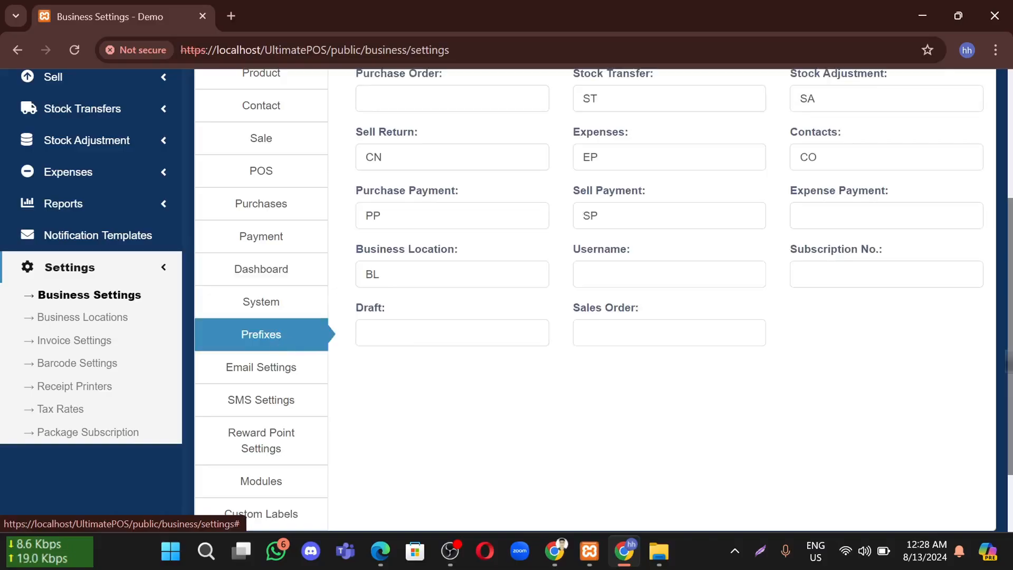
scroll(536, 251, up, 1)
scroll(554, 227, down, 1)
scroll(416, 348, down, 1)
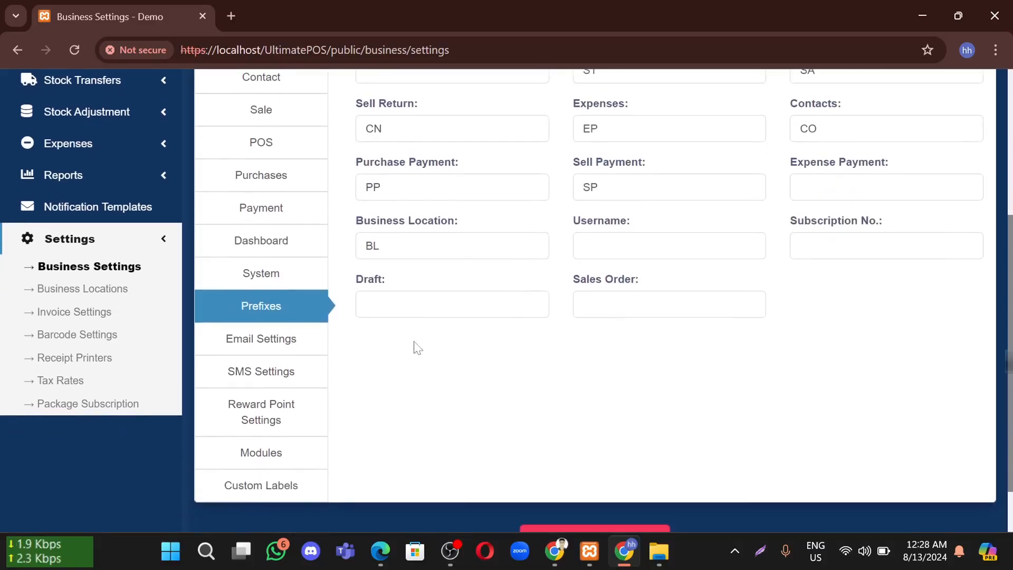
click(284, 340)
scroll(567, 262, up, 3)
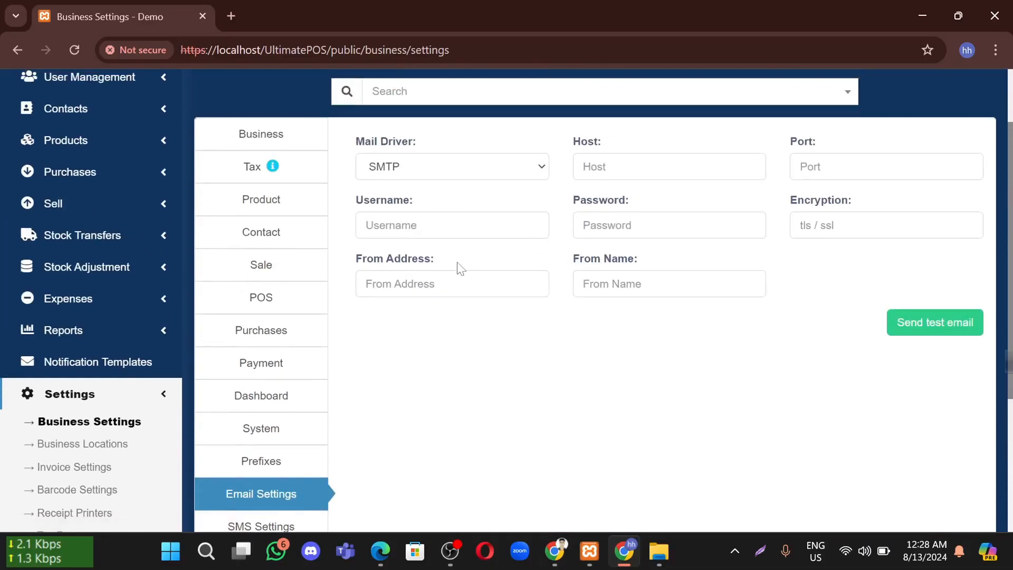
scroll(450, 275, down, 3)
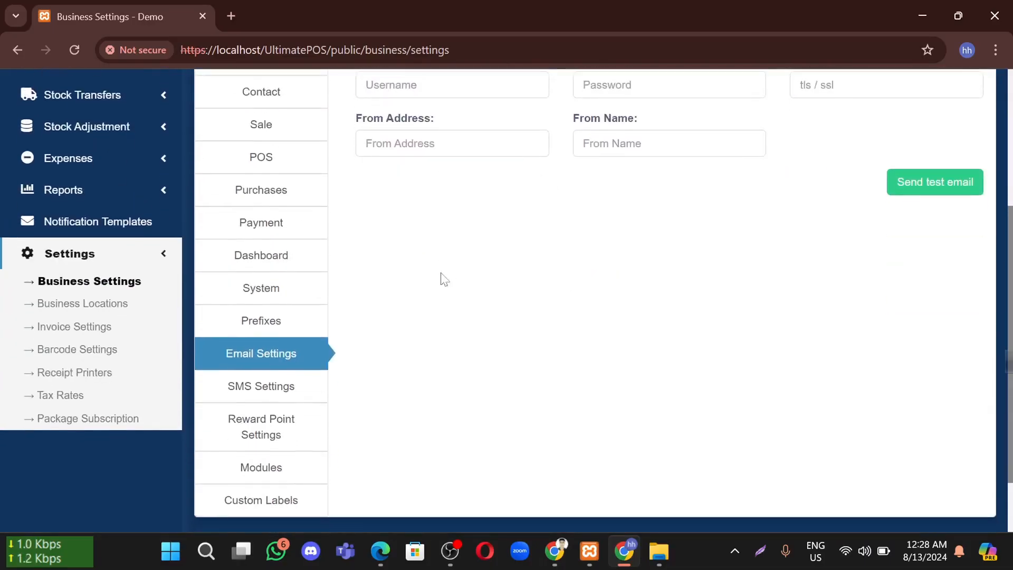
Switch the SMS Service from Other to Twilio
click(278, 397)
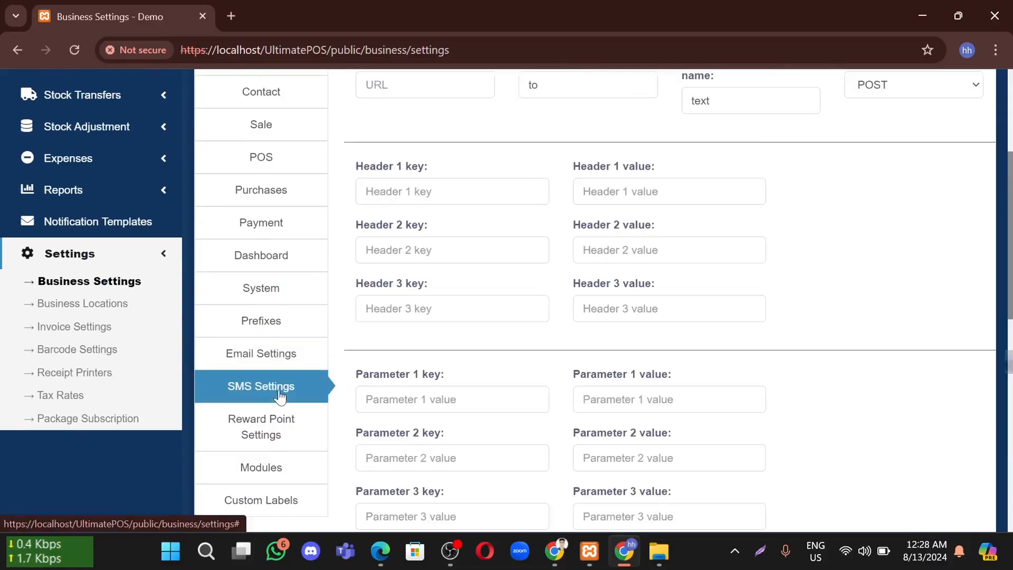
scroll(497, 376, down, 4)
scroll(629, 283, up, 7)
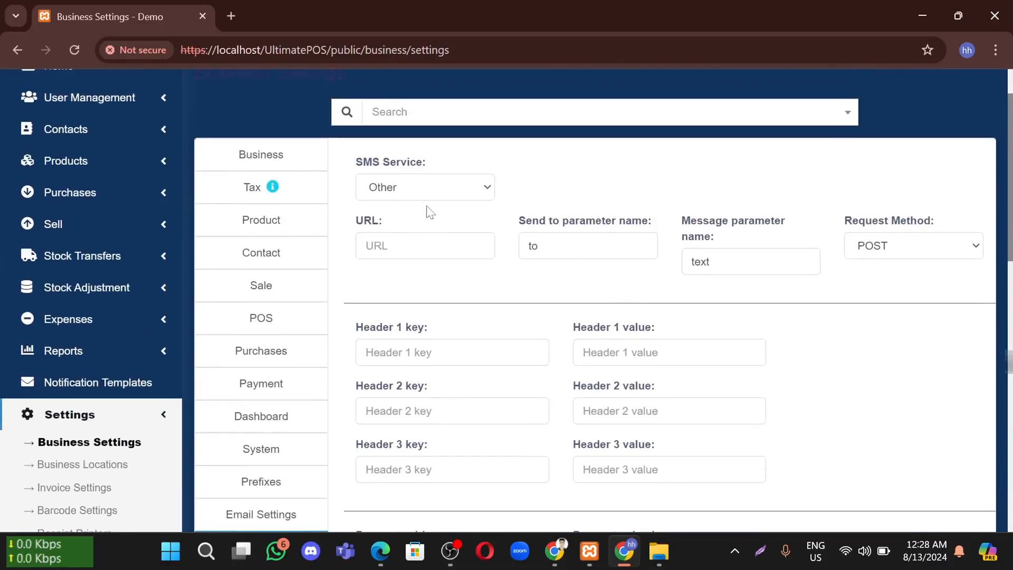
click(417, 196)
click(399, 222)
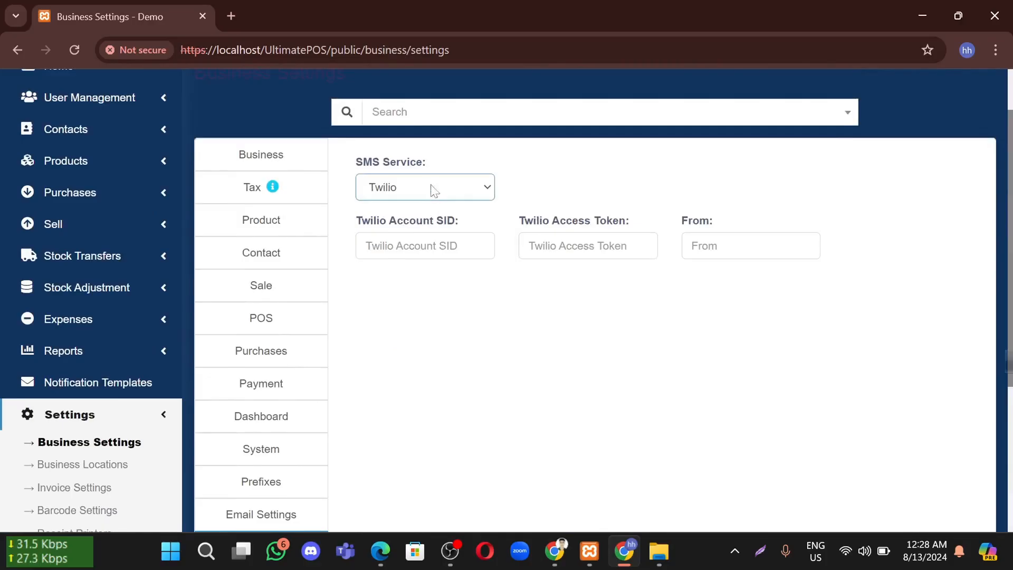
scroll(508, 259, down, 2)
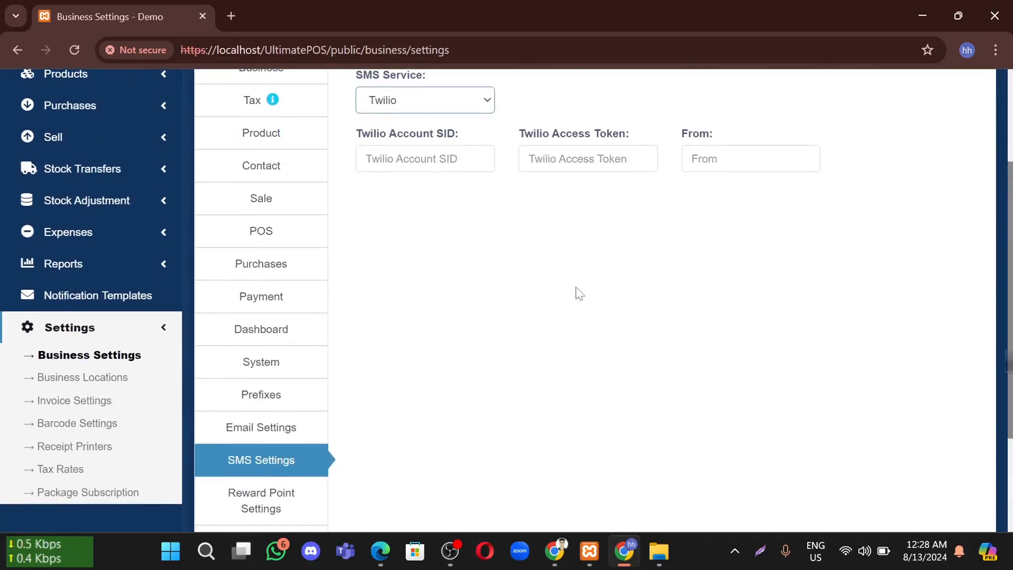
On Reward Point Settings, tick Enable Reward Point and then untick it again
scroll(579, 294, down, 3)
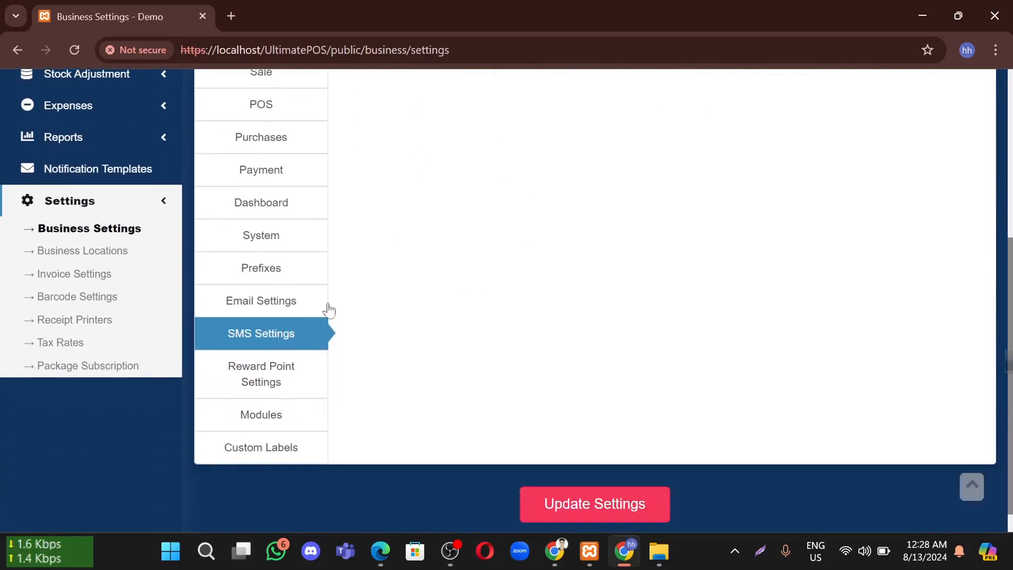
click(303, 385)
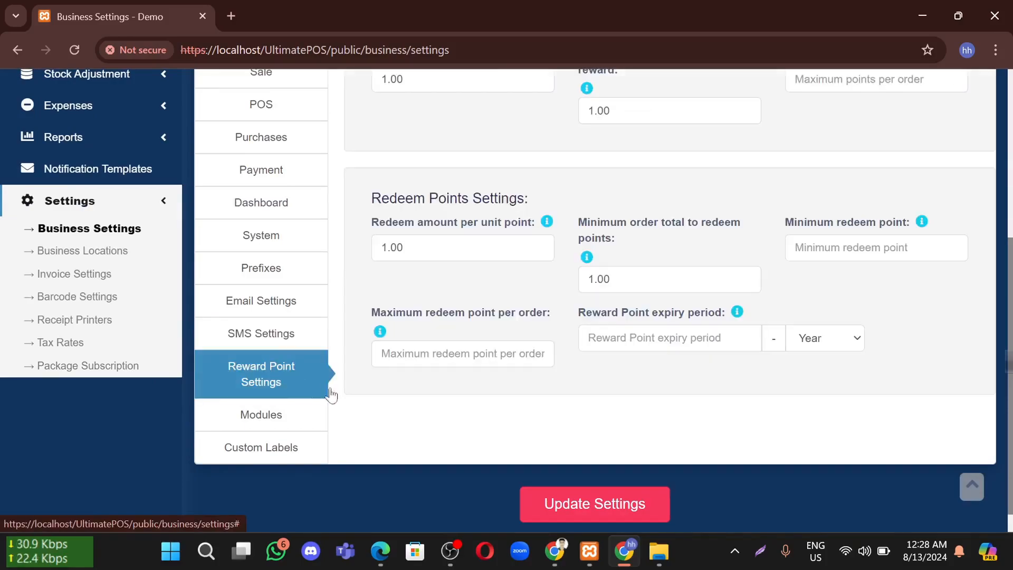
scroll(314, 388, up, 3)
scroll(489, 212, up, 2)
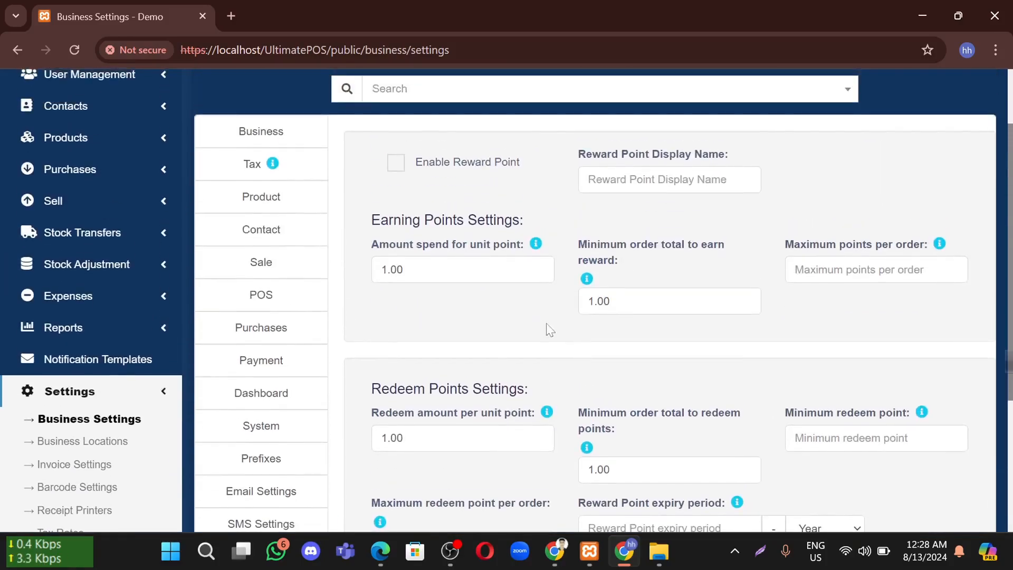
click(433, 167)
scroll(528, 245, down, 3)
scroll(491, 206, up, 1)
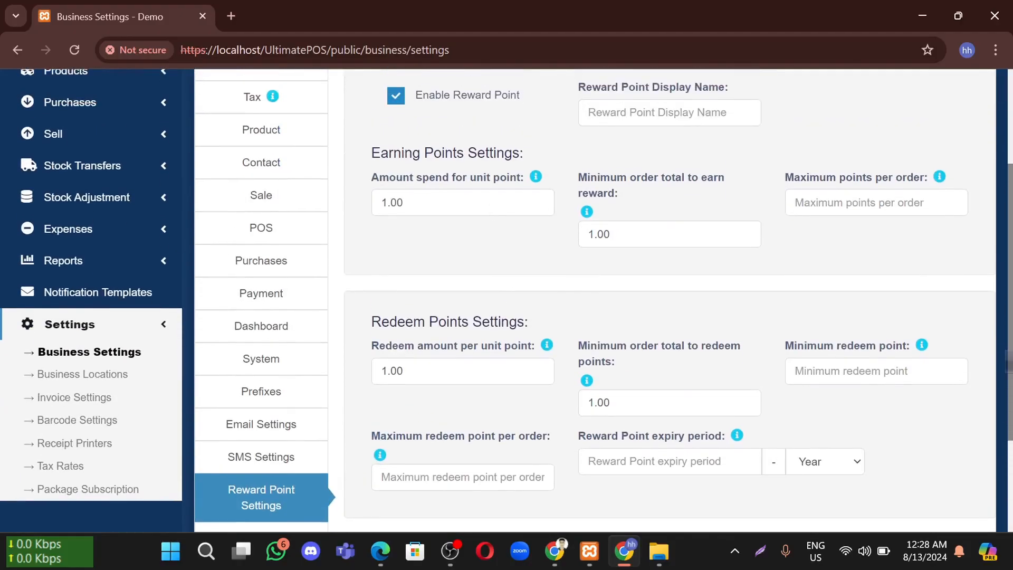
scroll(471, 211, up, 2)
click(410, 187)
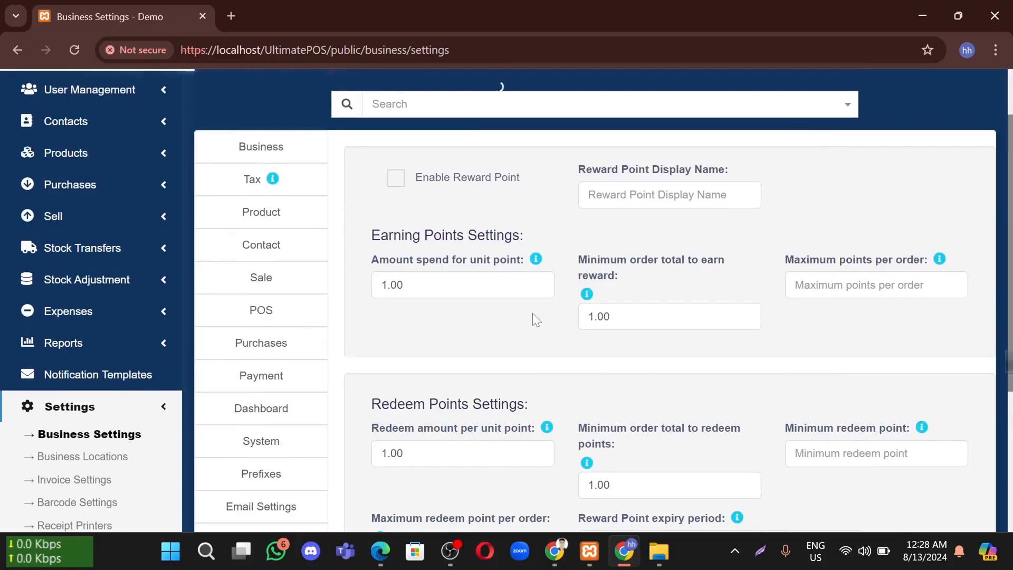
scroll(533, 312, down, 2)
scroll(263, 477, down, 1)
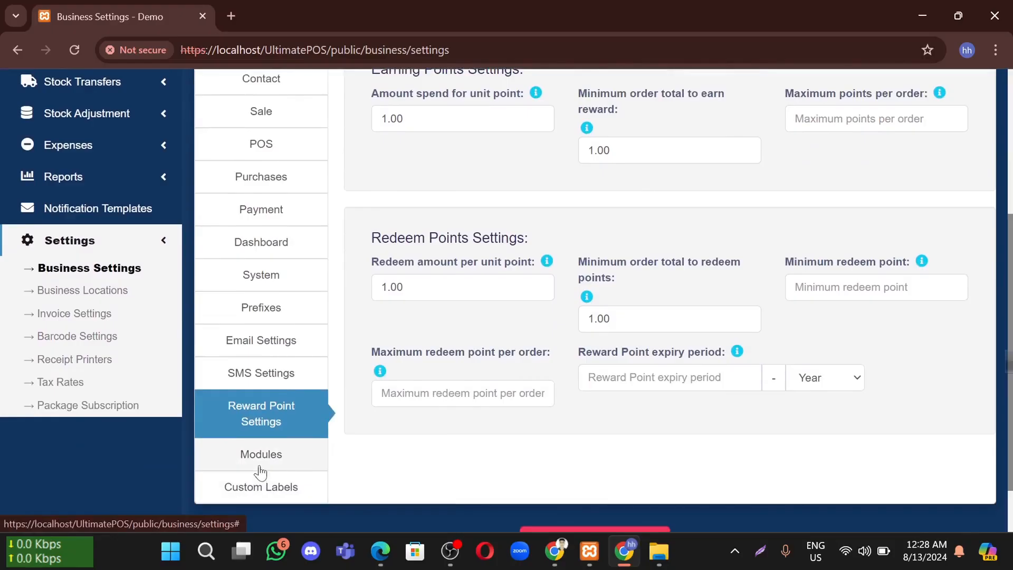
Open the Modules settings and tick the Tables, Kitchen and Enable Subscription modules
click(260, 467)
scroll(490, 322, up, 1)
scroll(490, 323, up, 2)
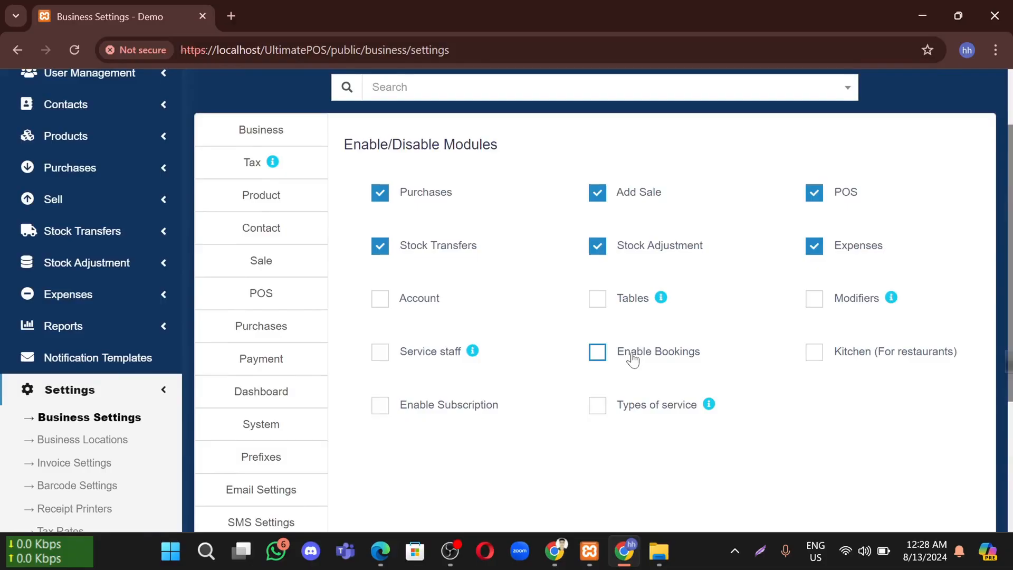
scroll(547, 361, down, 4)
scroll(804, 331, up, 2)
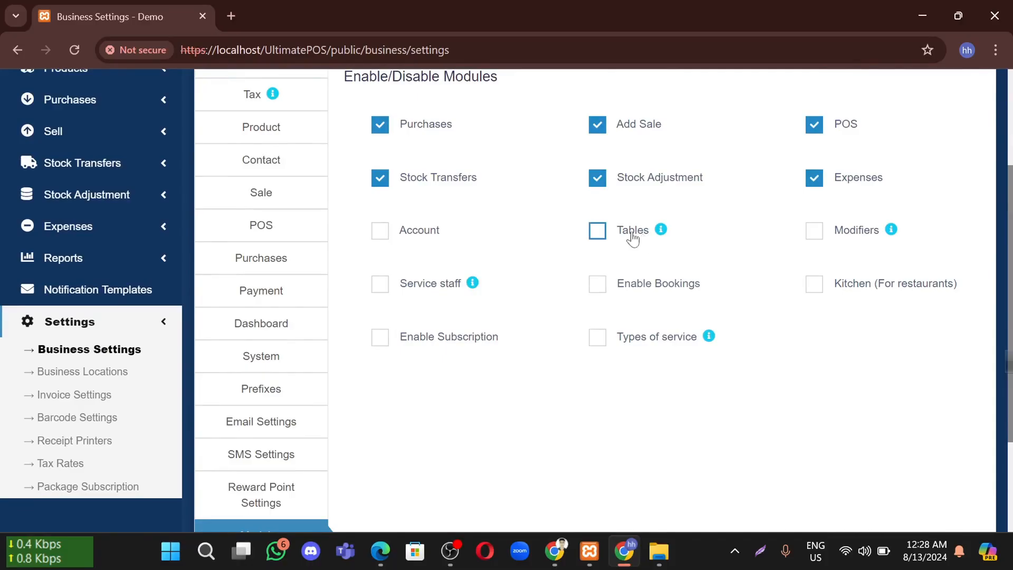
mouse_move(659, 236)
click(597, 231)
mouse_move(890, 230)
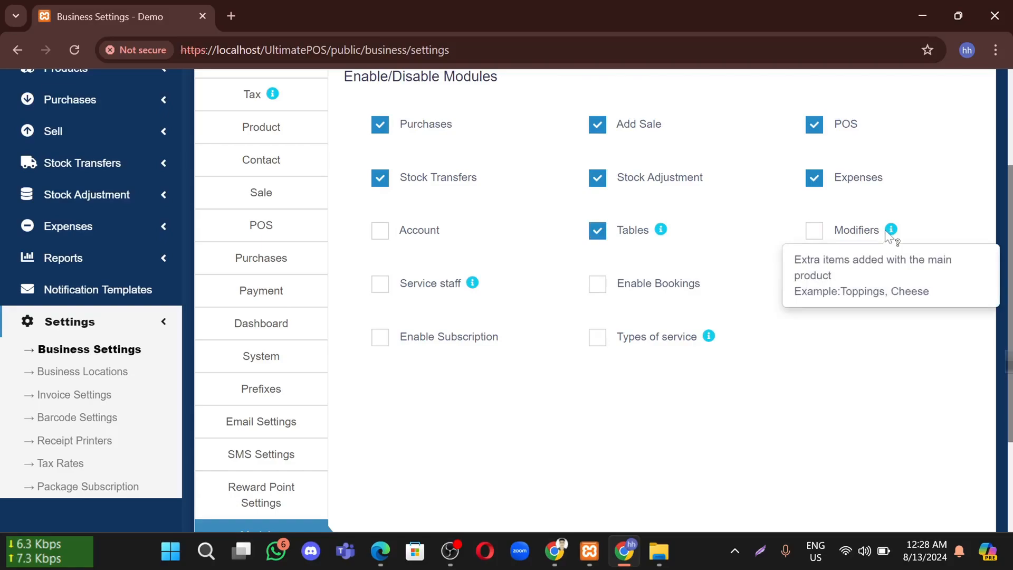
click(816, 287)
mouse_move(709, 335)
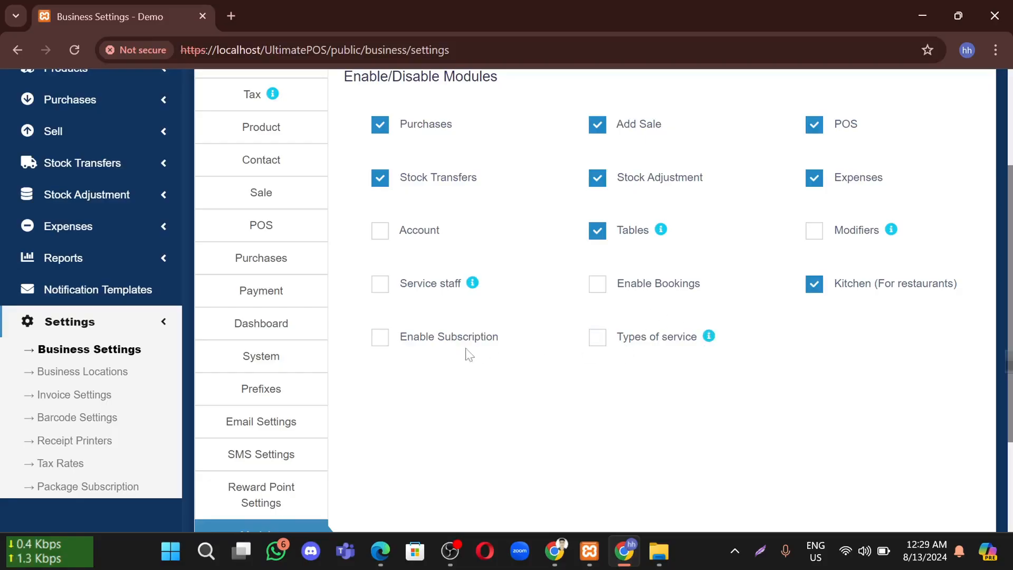
click(418, 336)
Untick Service staff, Enable Subscription, Kitchen and Tables again so no module is enabled
click(422, 290)
click(422, 290)
click(446, 341)
click(853, 285)
click(598, 229)
scroll(664, 370, down, 3)
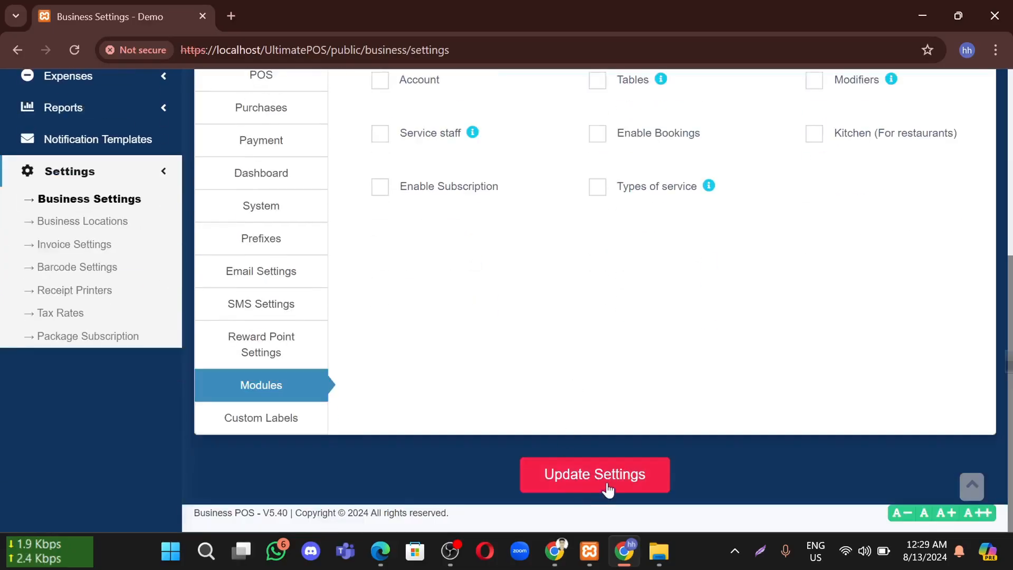
scroll(452, 255, up, 1)
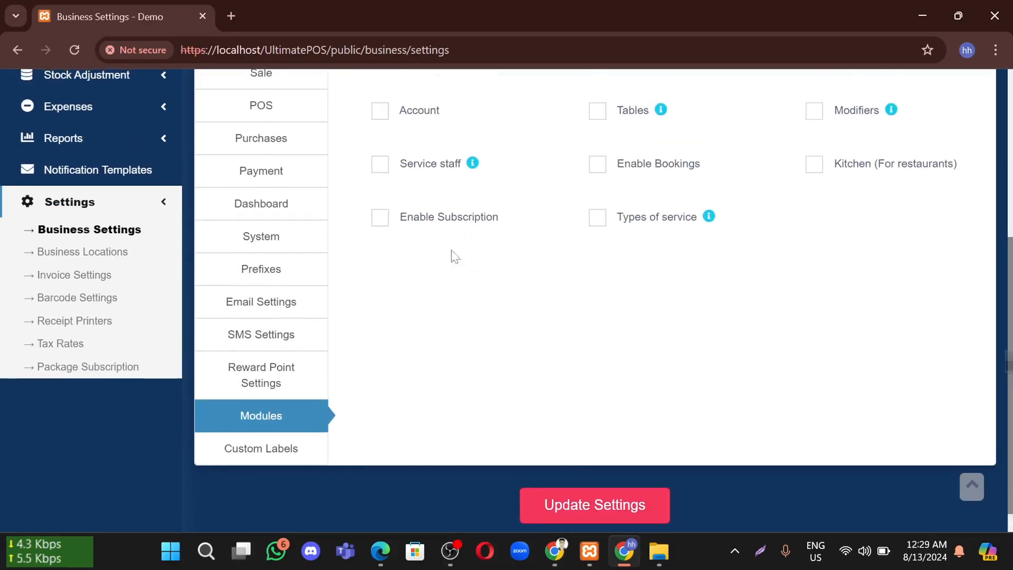
Look through the Custom Labels fields, including Custom Payment 1, without changing anything
click(253, 447)
scroll(420, 358, up, 5)
scroll(519, 295, down, 1)
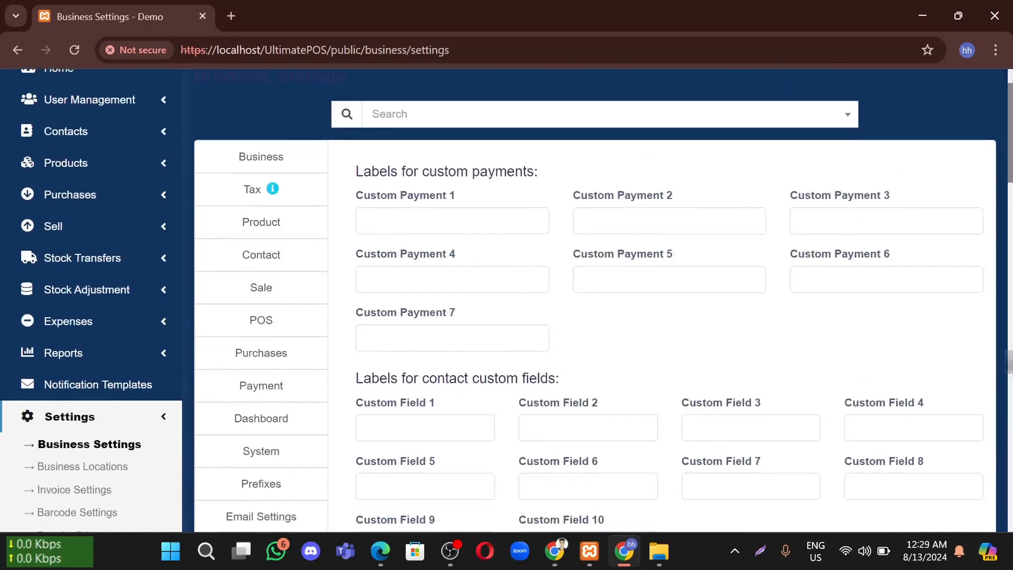
click(452, 220)
scroll(452, 254, down, 5)
scroll(293, 212, up, 5)
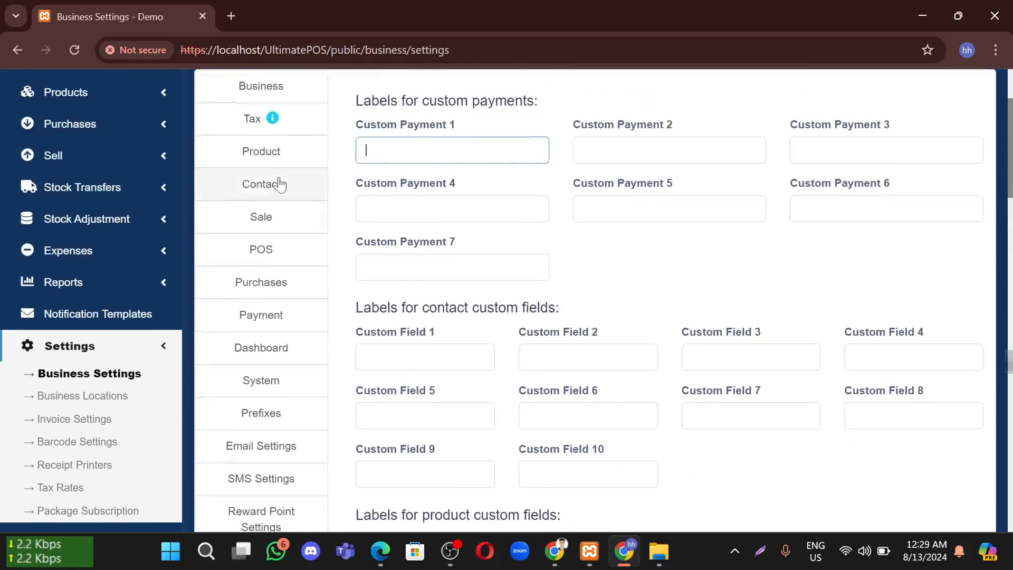
scroll(271, 226, up, 1)
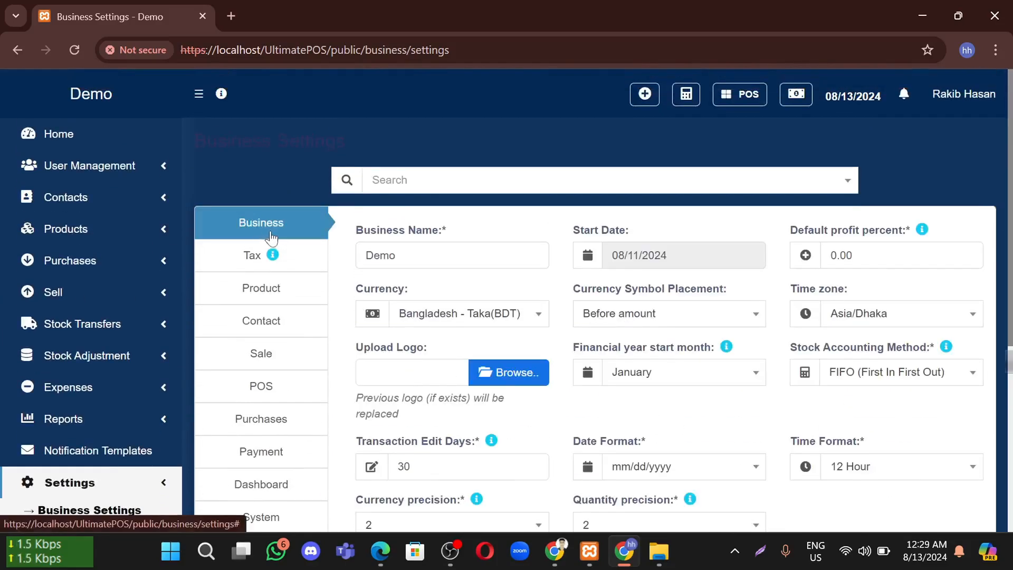
scroll(271, 237, down, 5)
scroll(323, 344, up, 5)
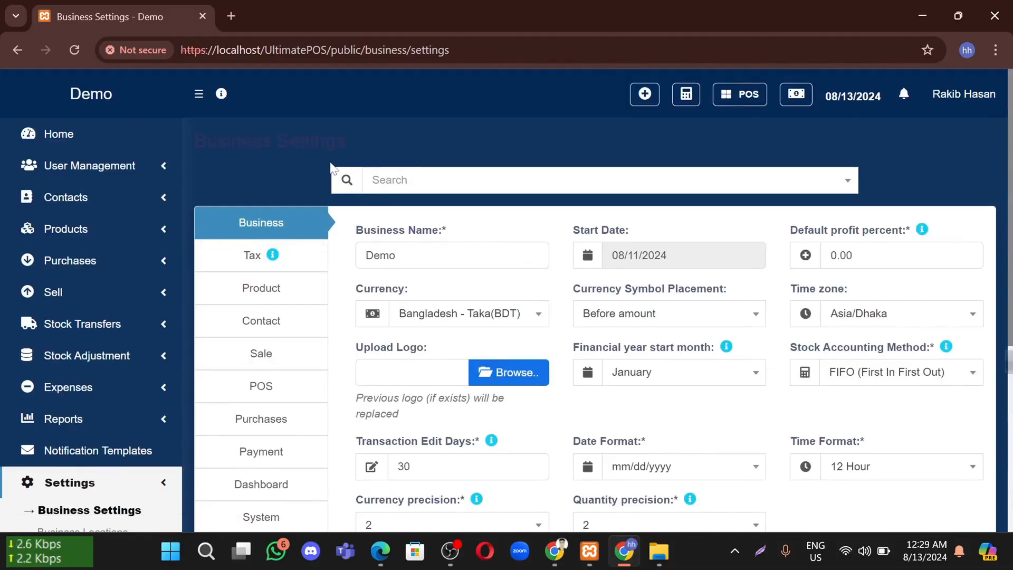
Go to Products > Add Product, leaving the settings page without saving
click(135, 230)
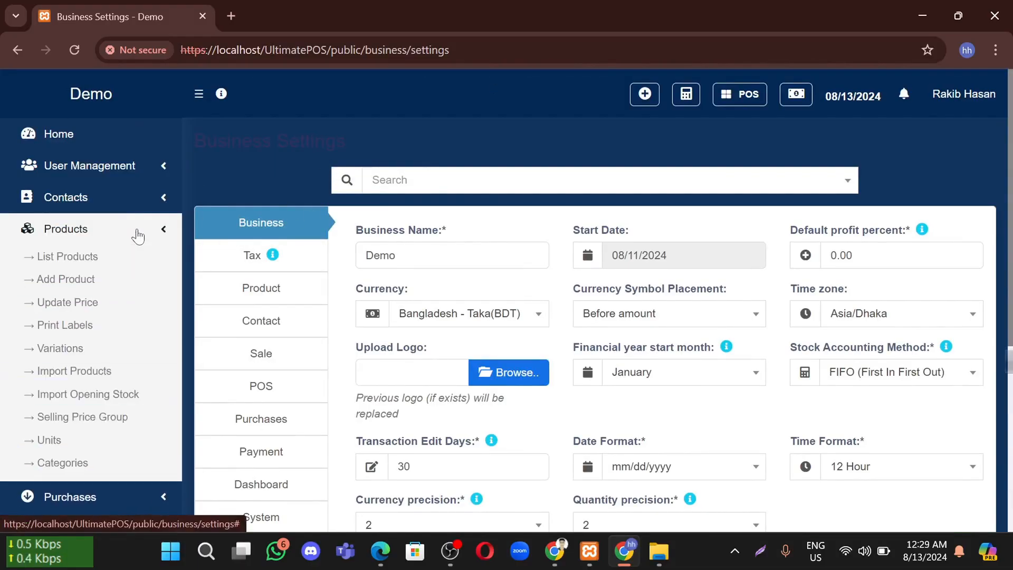
click(80, 285)
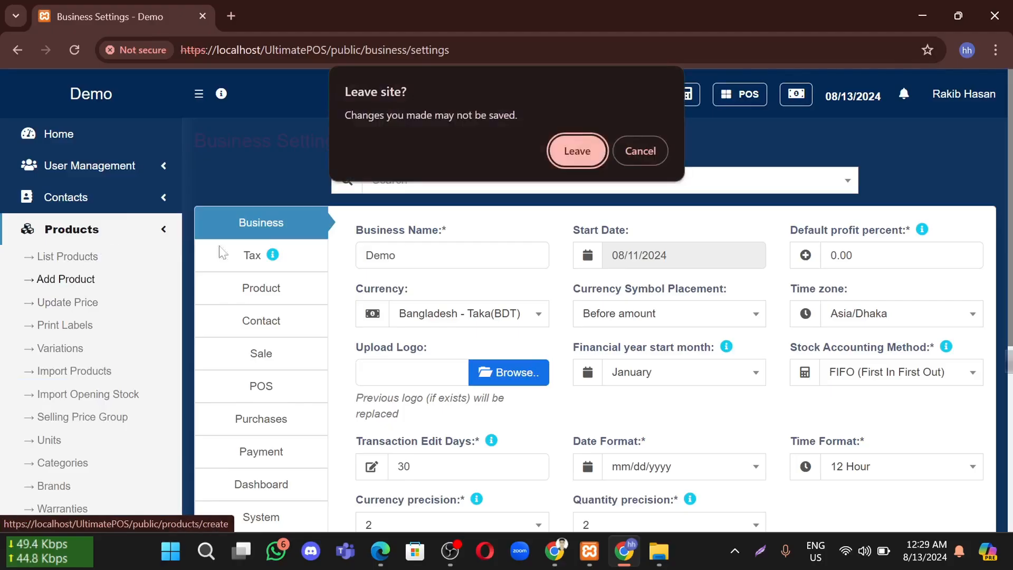
click(575, 150)
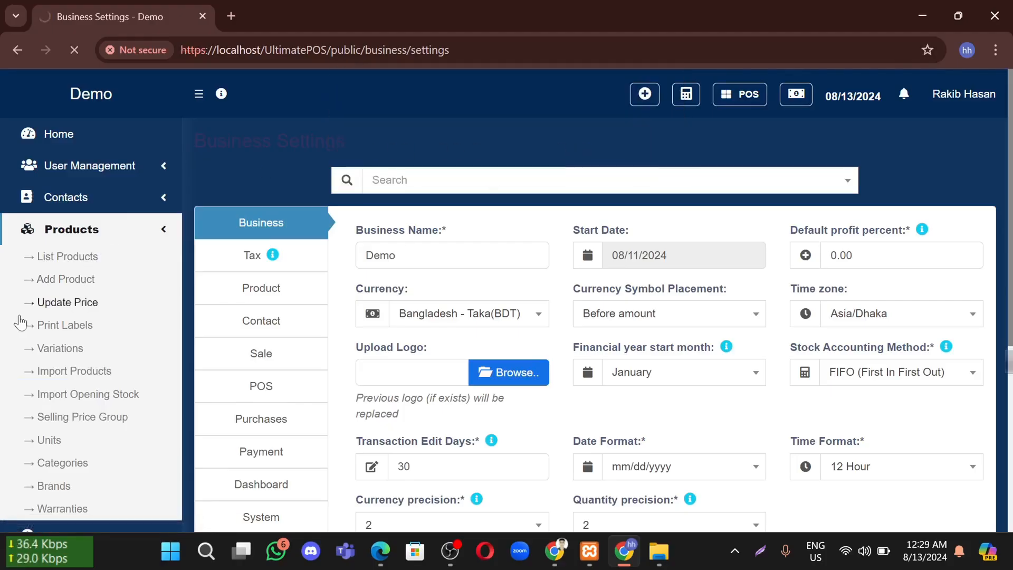
click(236, 14)
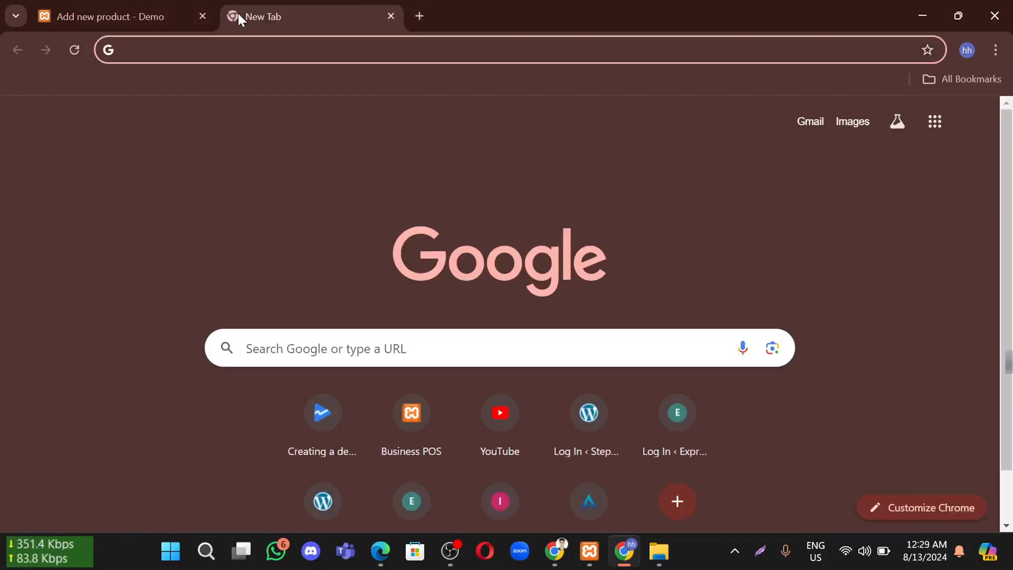
Search 'laptop' and open the Dell Inspiron 15 3520 page on Star Tech
text(lap)
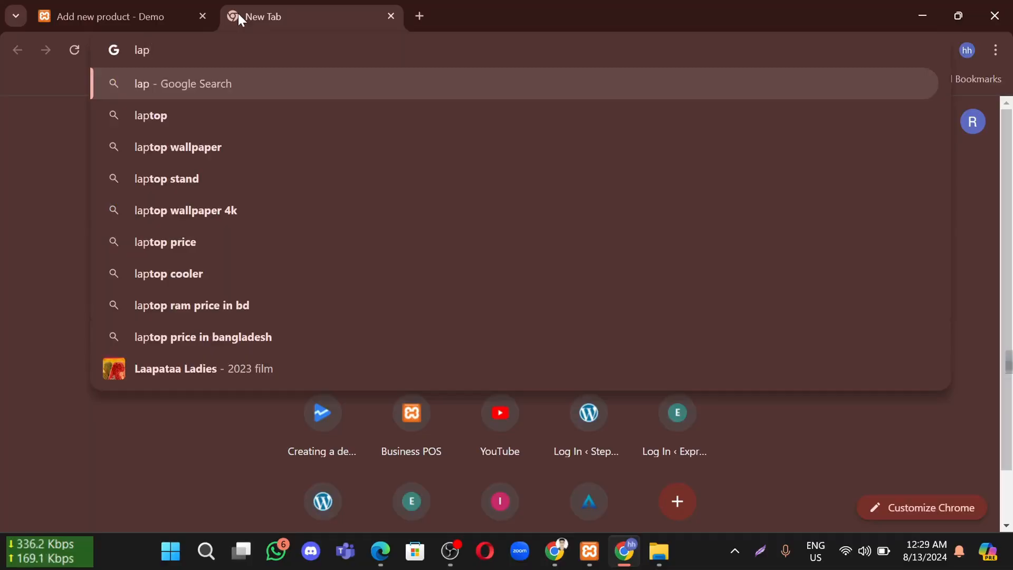
text(t)
key(Return)
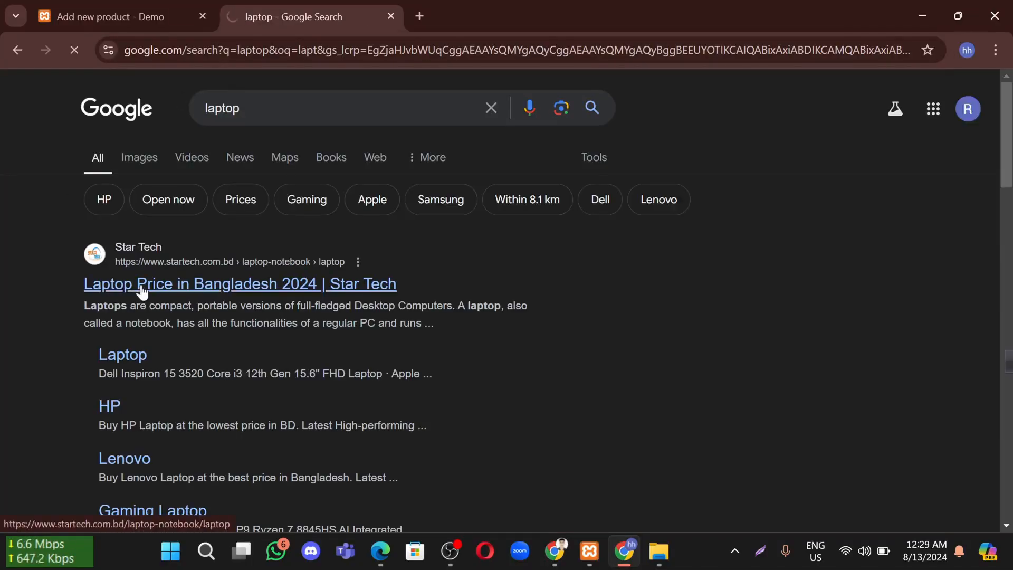
click(140, 289)
scroll(352, 260, down, 4)
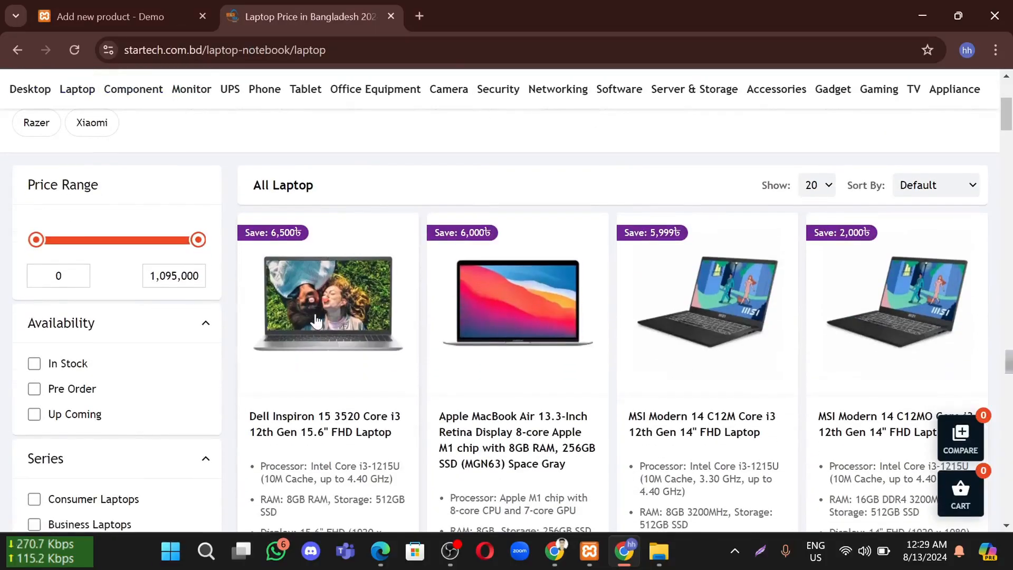
click(316, 321)
scroll(316, 320, down, 1)
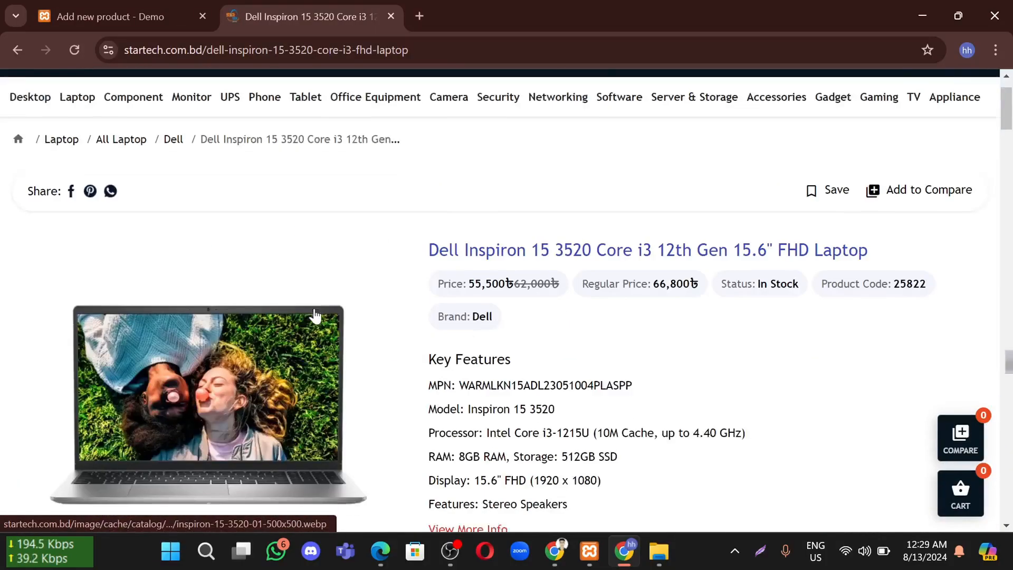
Save the laptop's product image to the Desktop and select its full title for copying
right_click(218, 307)
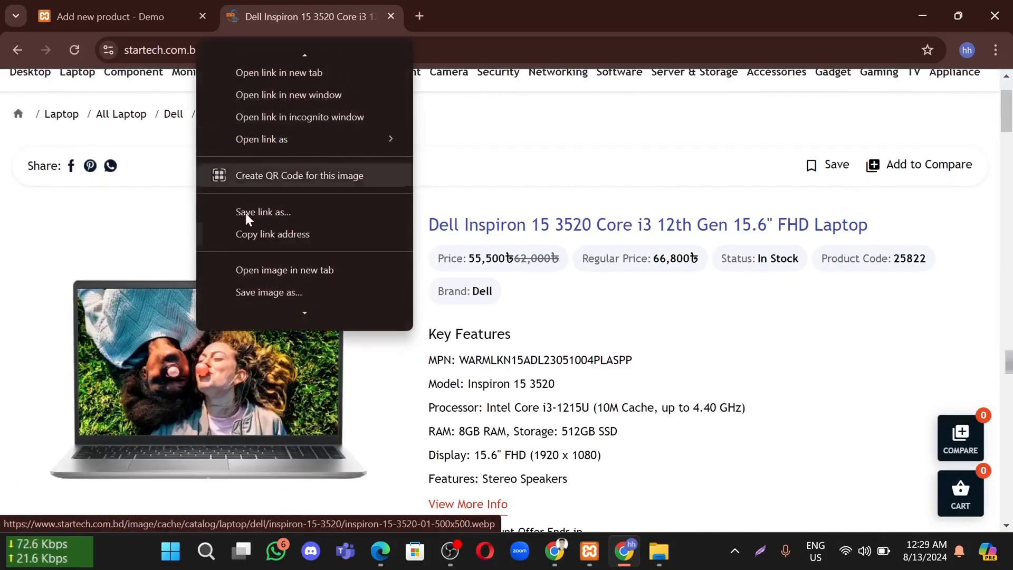
click(292, 291)
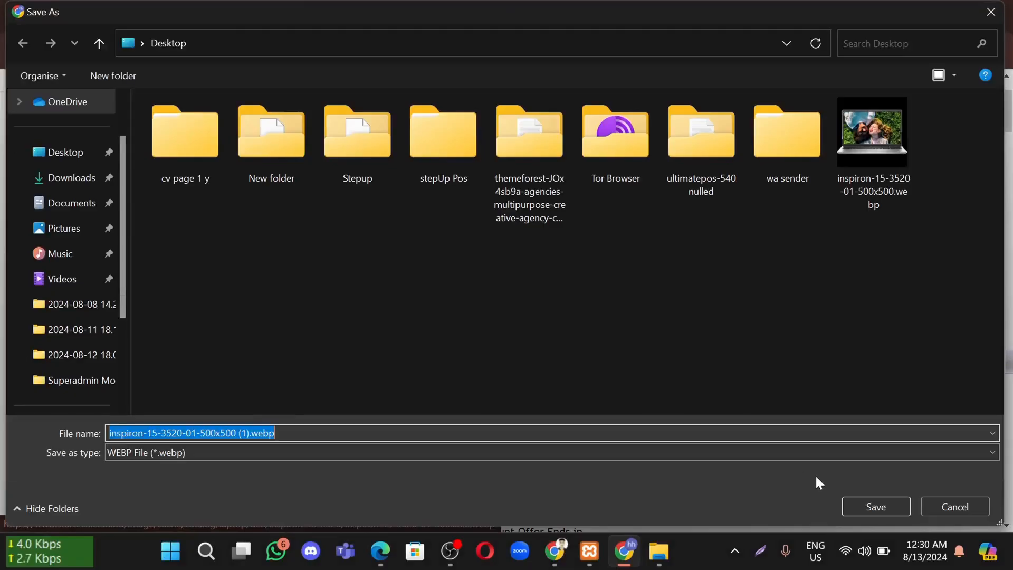
click(63, 155)
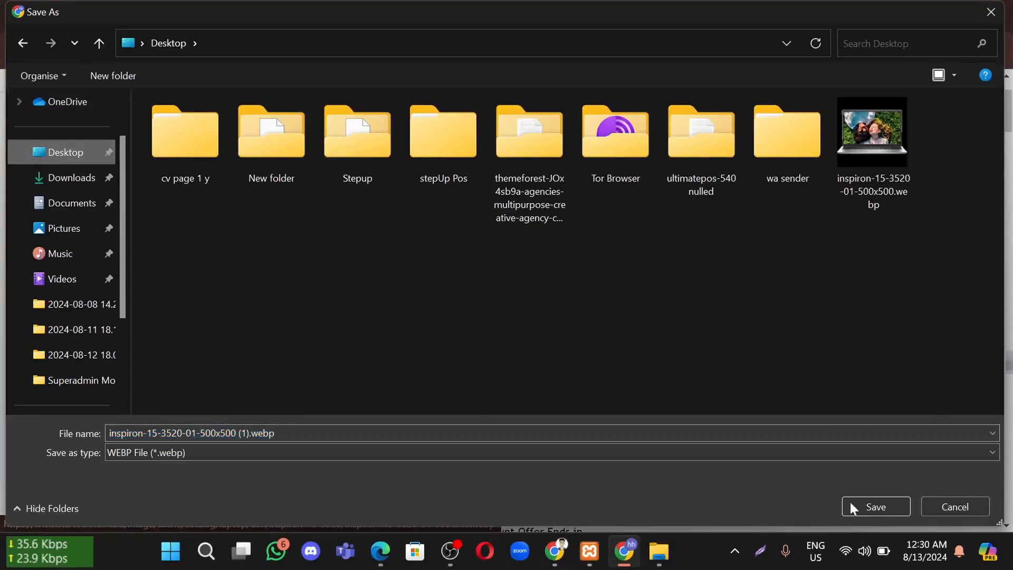
click(866, 501)
drag(886, 225, 434, 194)
key(ctrl+c)
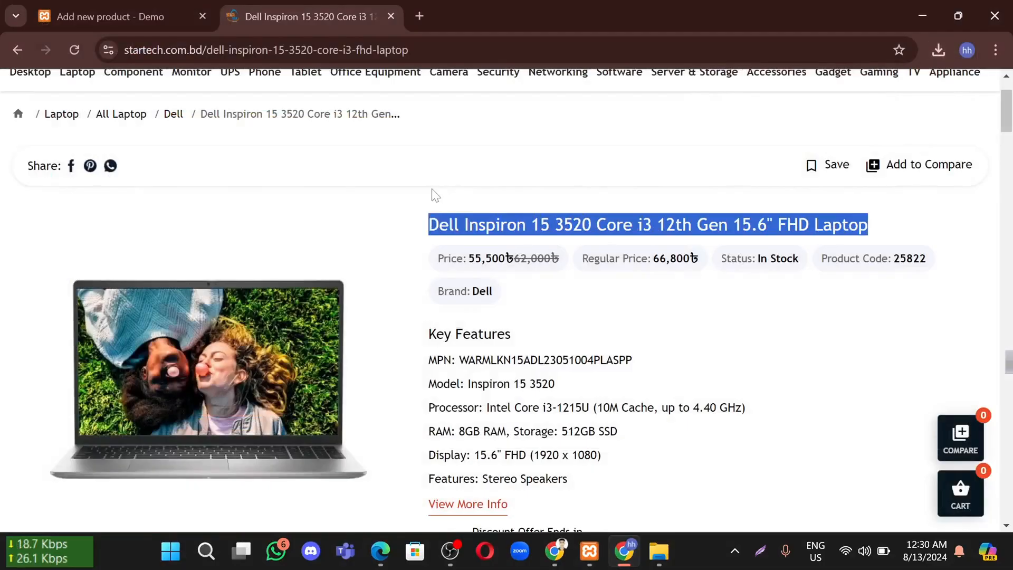
scroll(534, 344, down, 2)
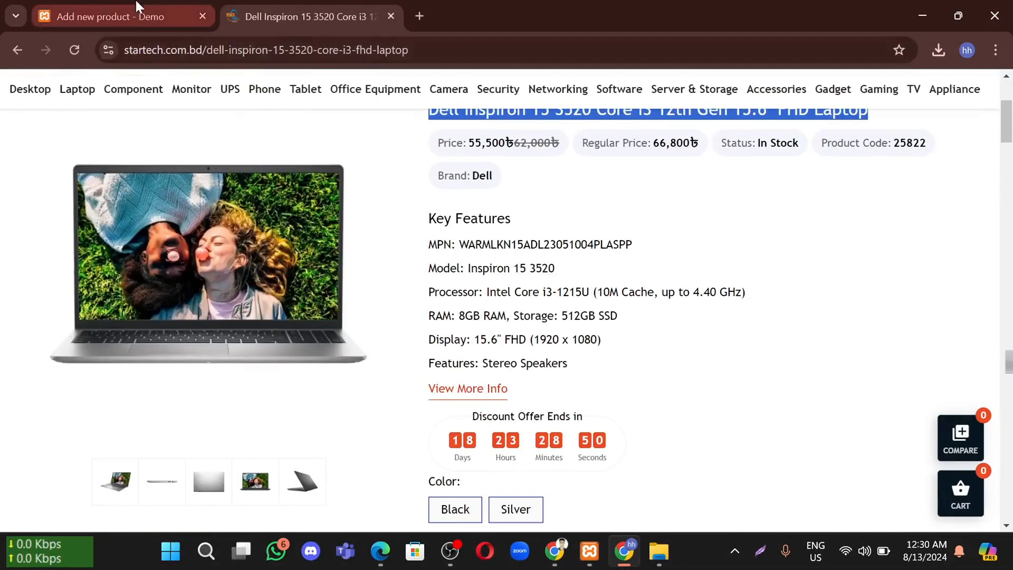
click(136, 8)
Paste the Dell Inspiron 15 3520 title as Product Name and bring up Add brand
click(327, 213)
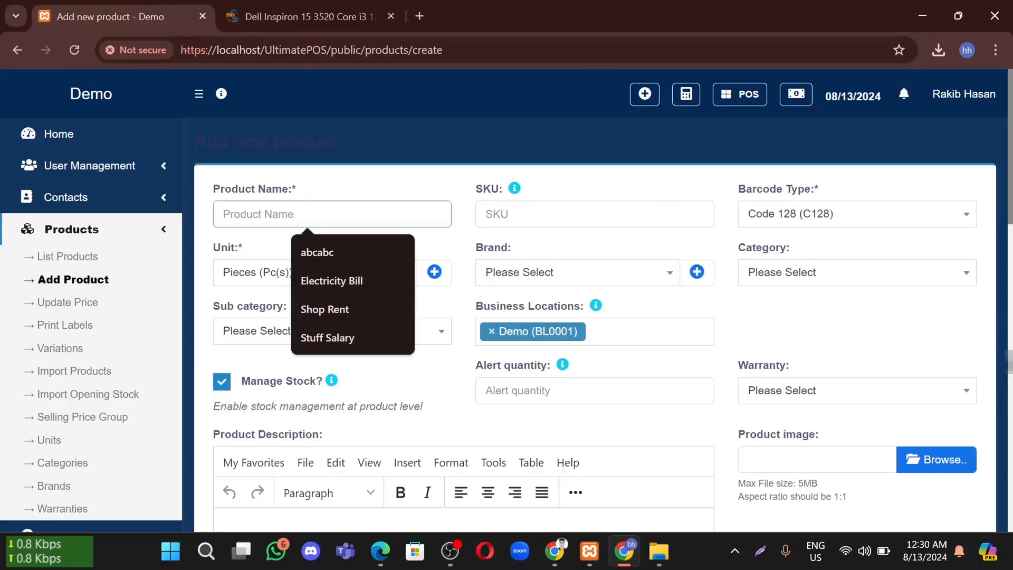
key(ctrl+v)
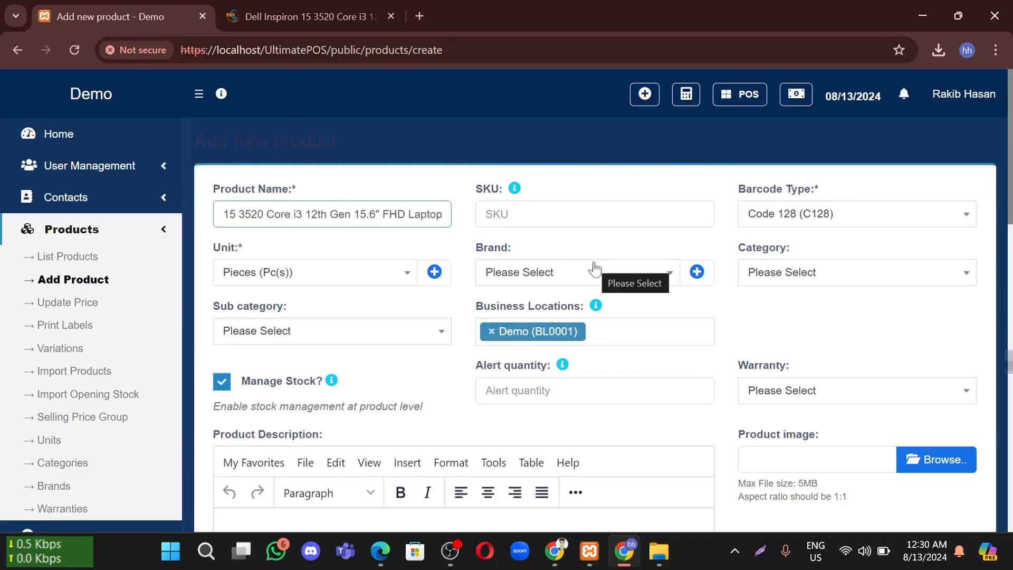
click(557, 277)
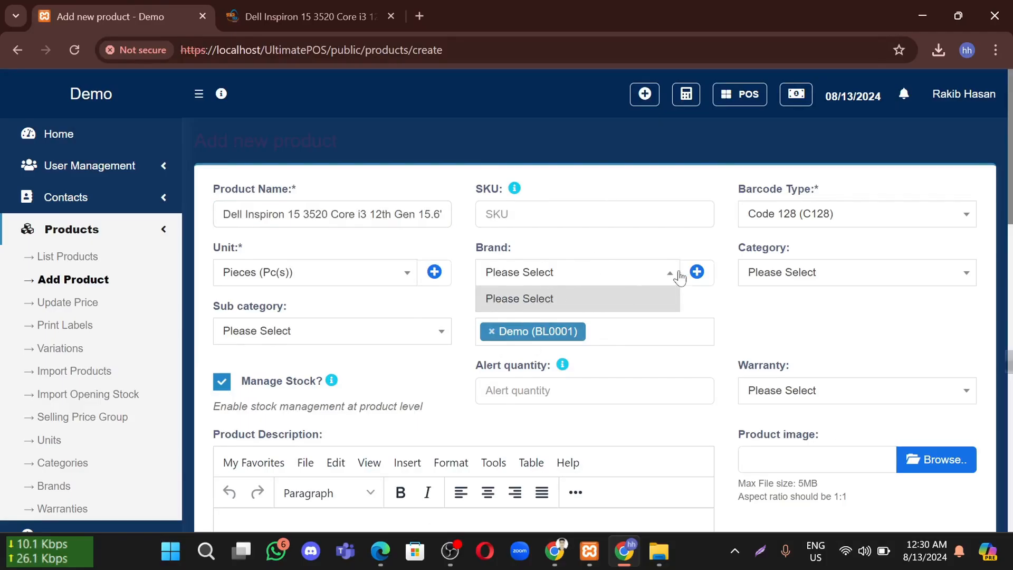
click(662, 274)
click(696, 272)
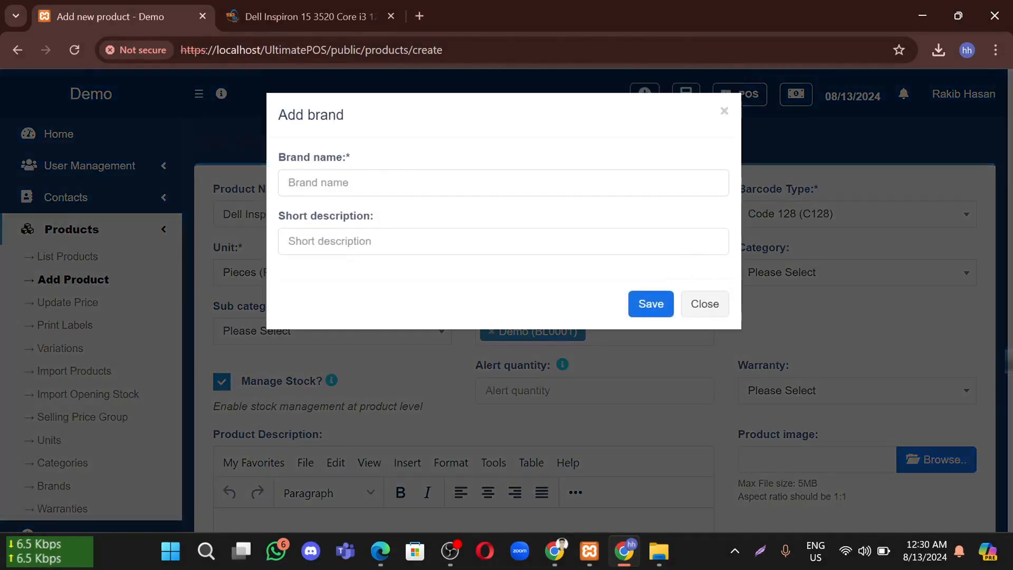
Add a new brand named Dell, copied from the Star Tech title, and save it
click(369, 183)
click(306, 16)
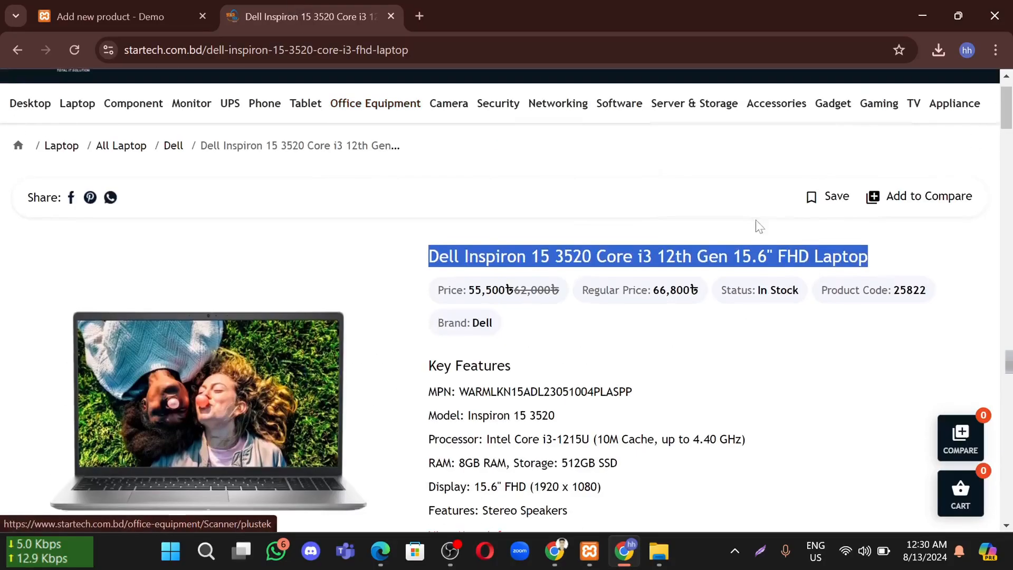
click(892, 257)
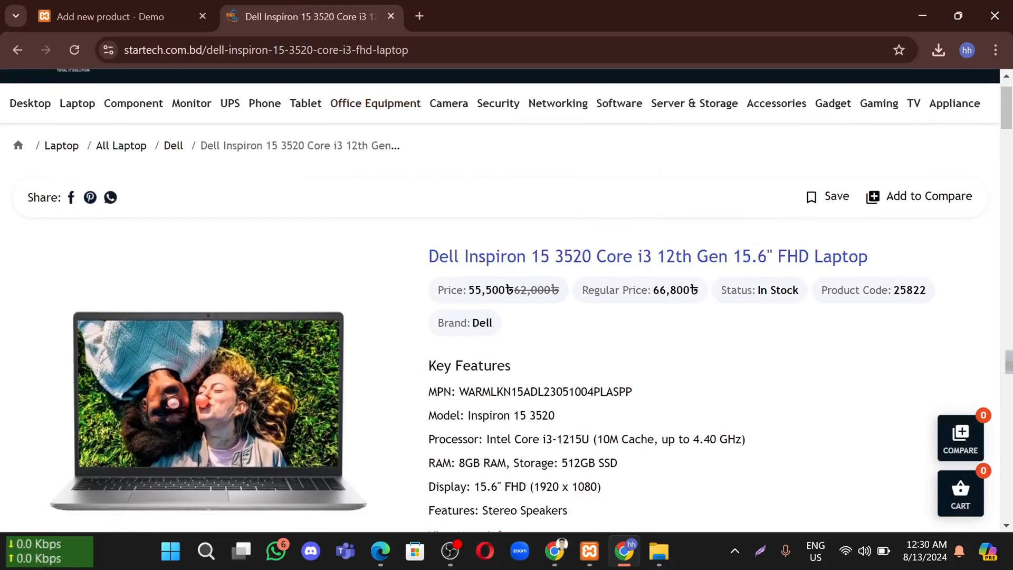
drag(457, 257, 420, 259)
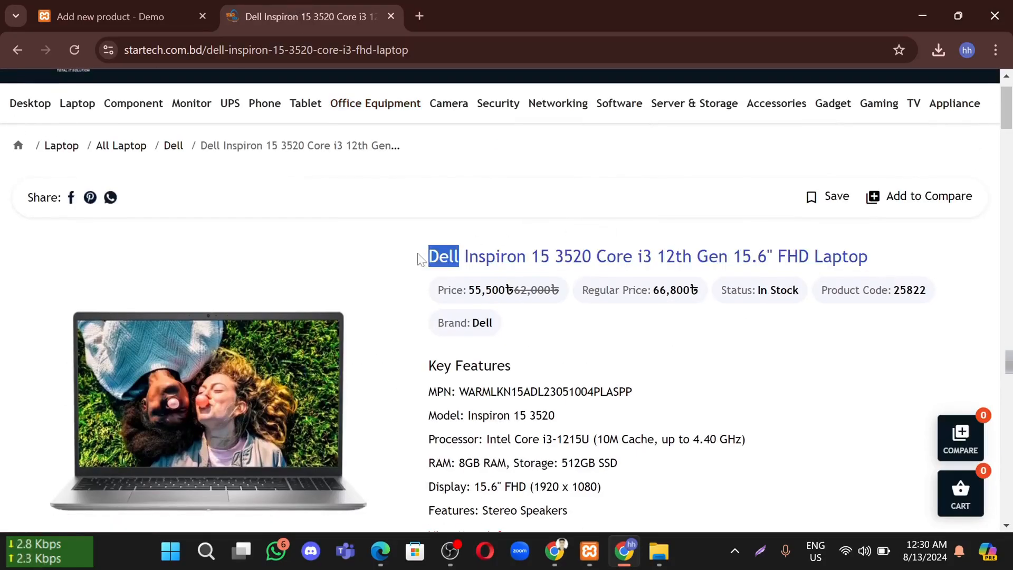
click(125, 12)
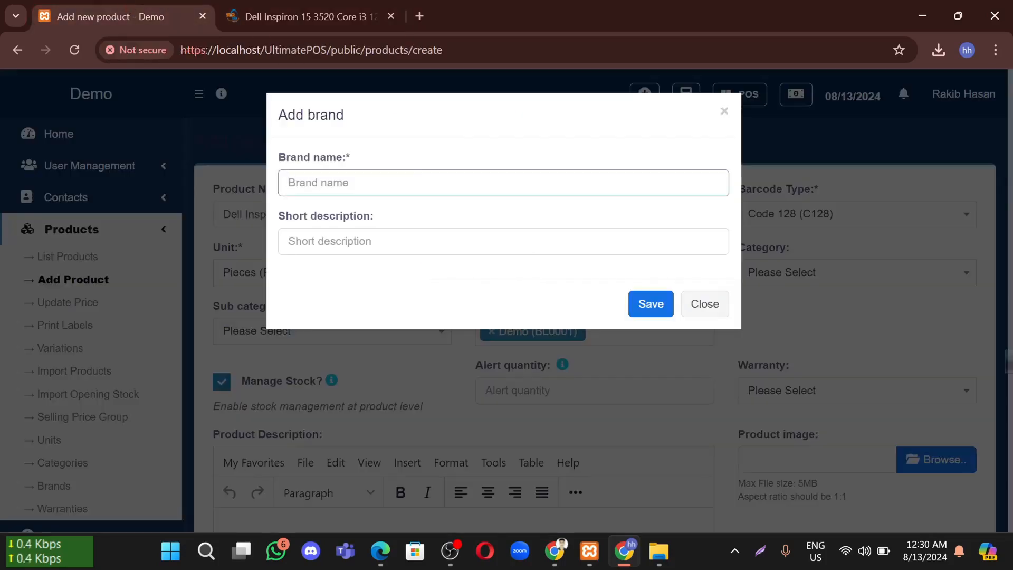
key(Tab)
click(640, 305)
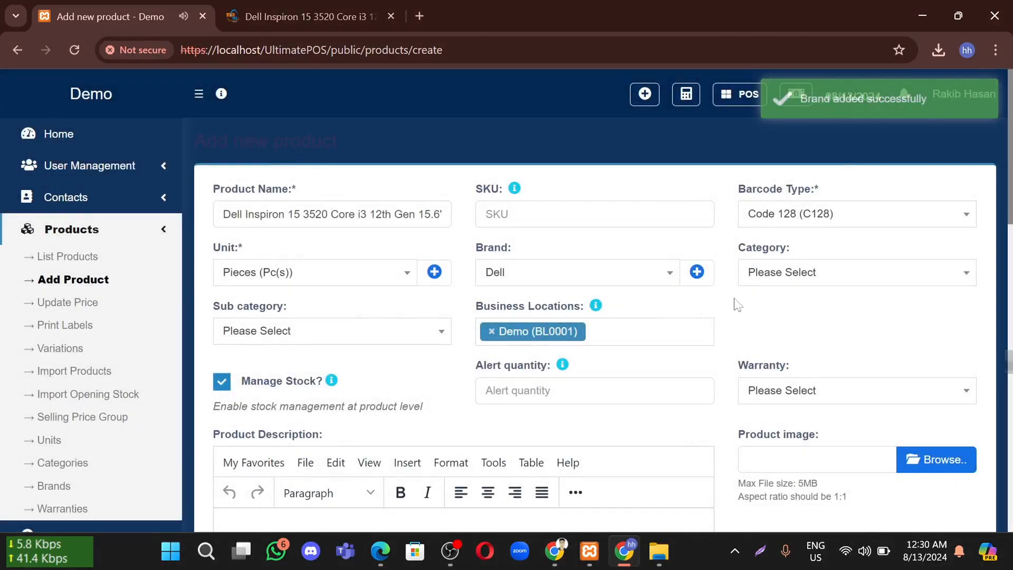
Check the Category and Sub category dropdowns, which are both empty
click(782, 274)
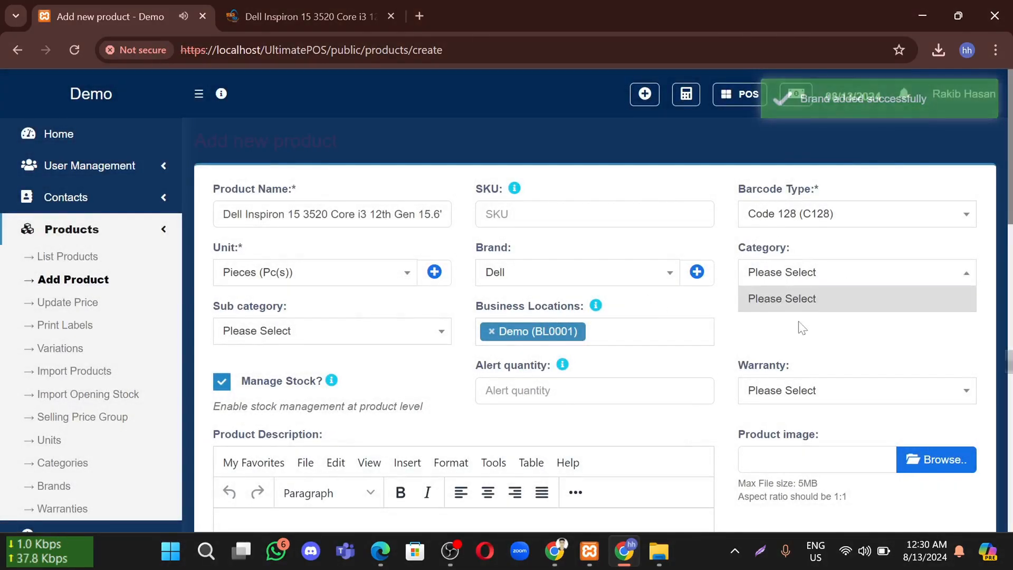
click(785, 297)
click(793, 279)
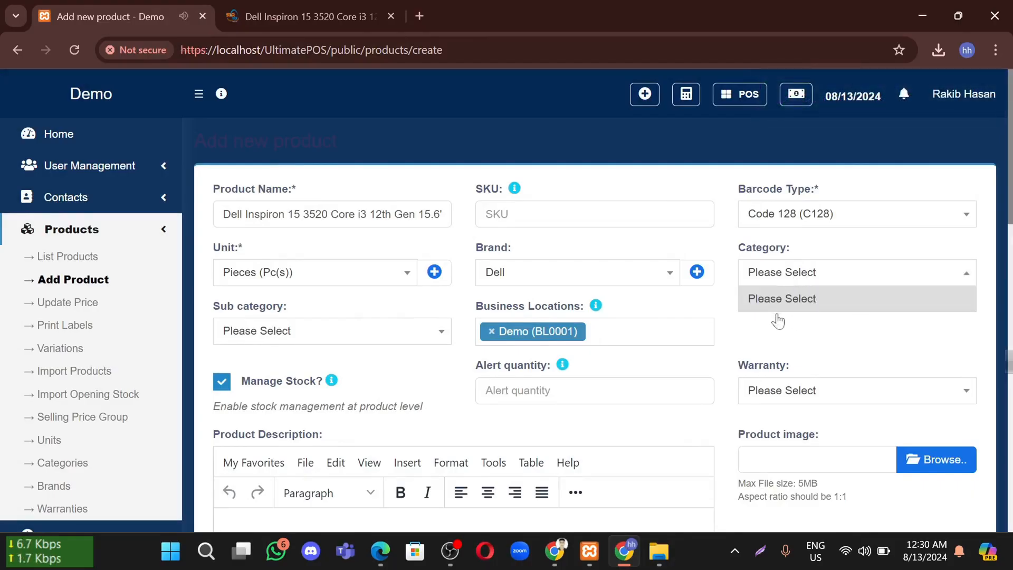
click(336, 332)
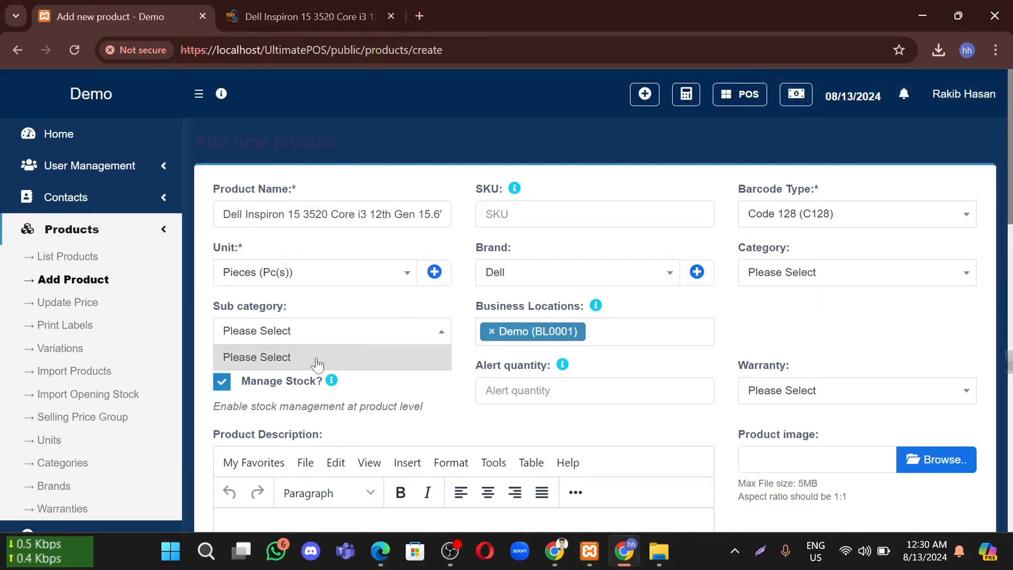
click(821, 324)
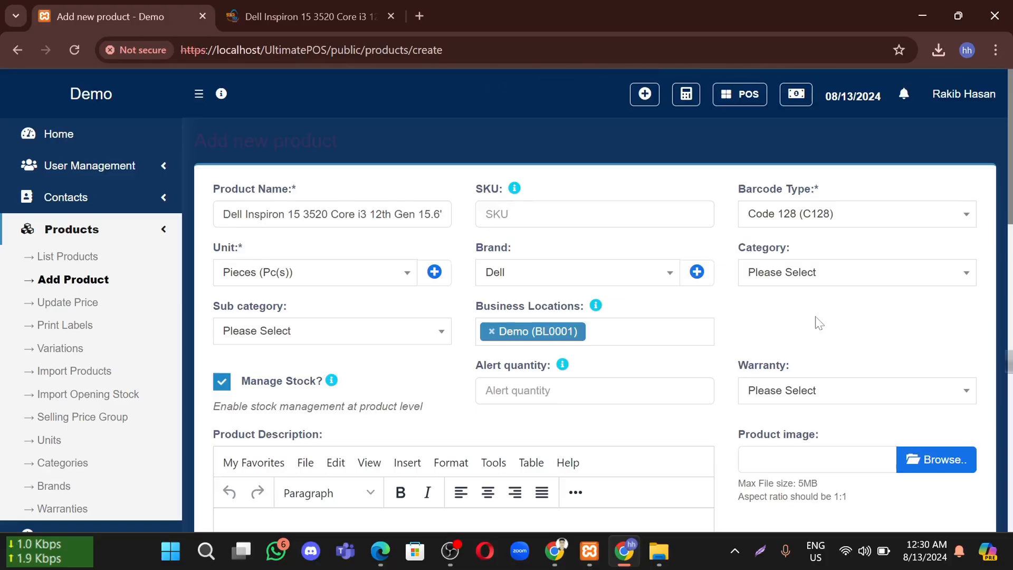
scroll(735, 290, down, 1)
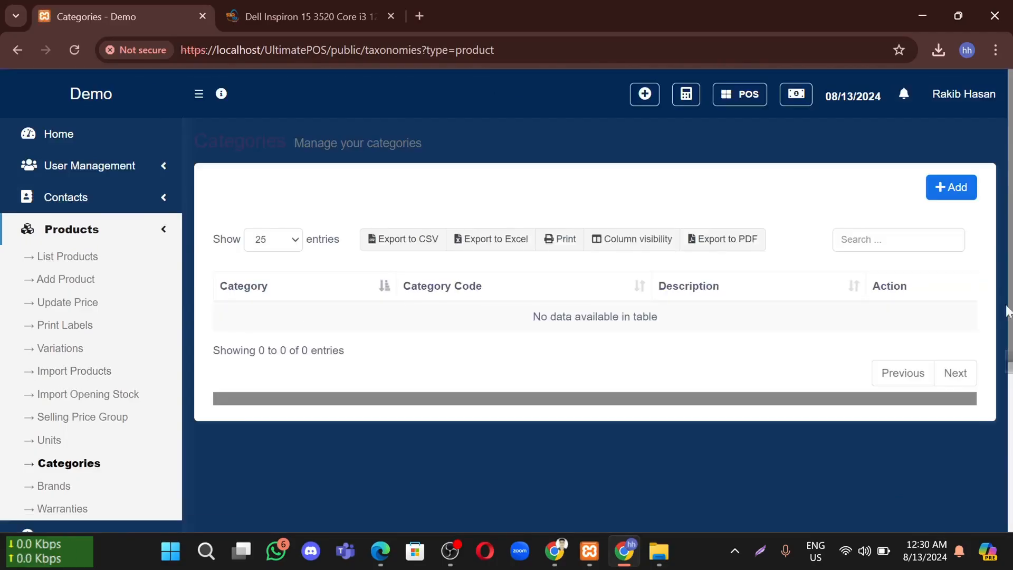
Create two product categories, Laptop and Mobile, saving each one
click(949, 191)
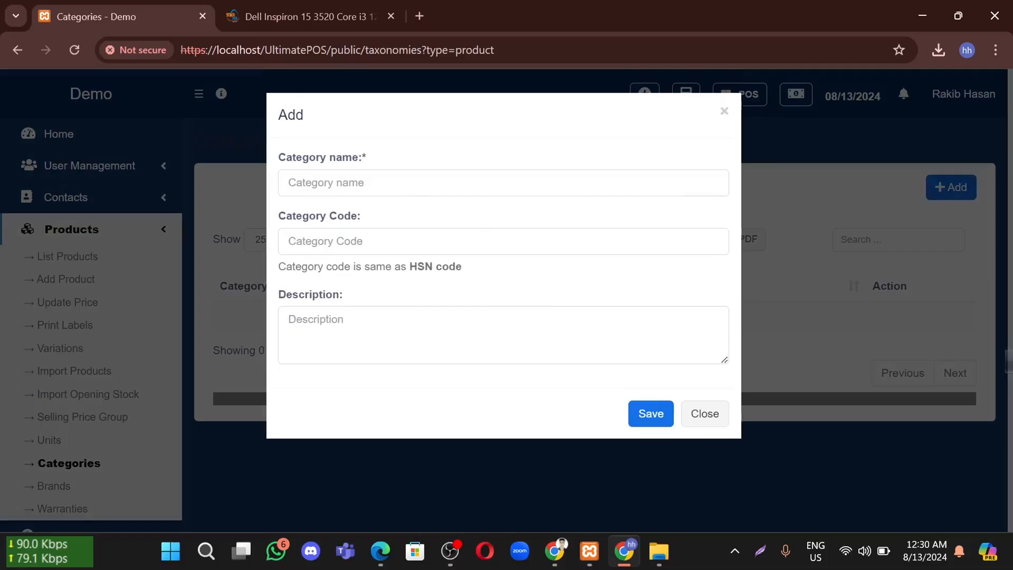
click(404, 183)
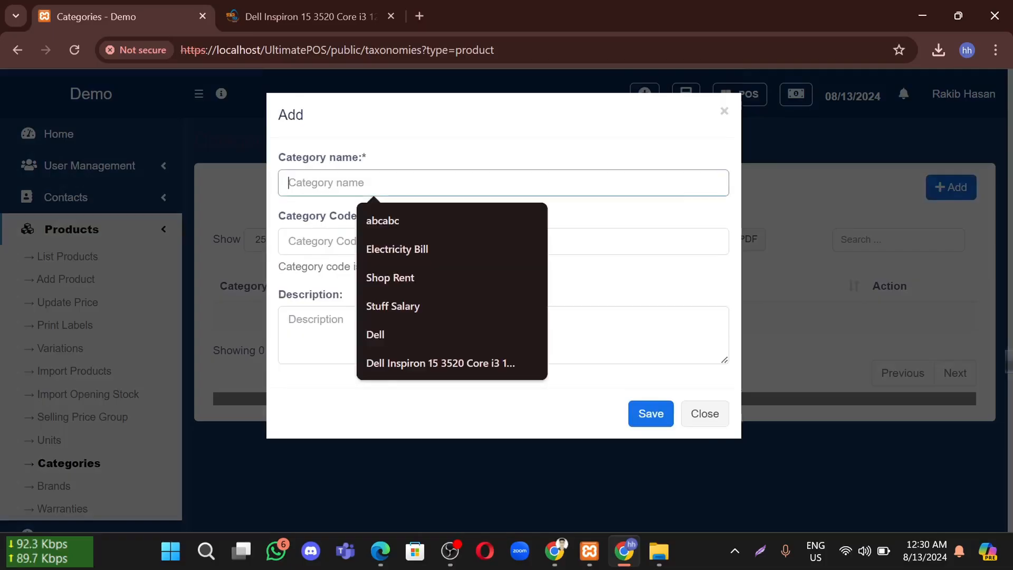
text(Laptop)
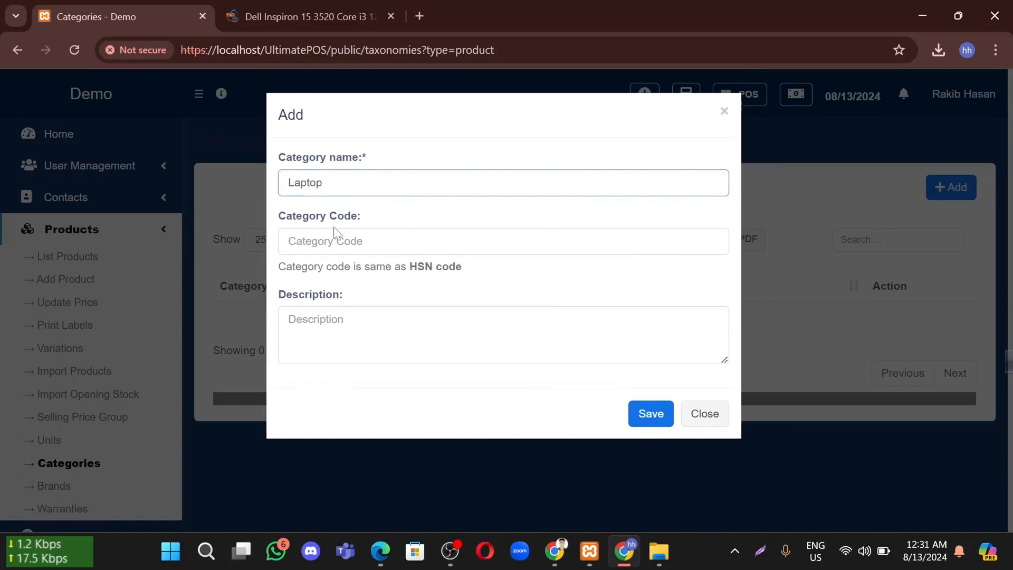
key(Tab)
key(Tab)
click(647, 417)
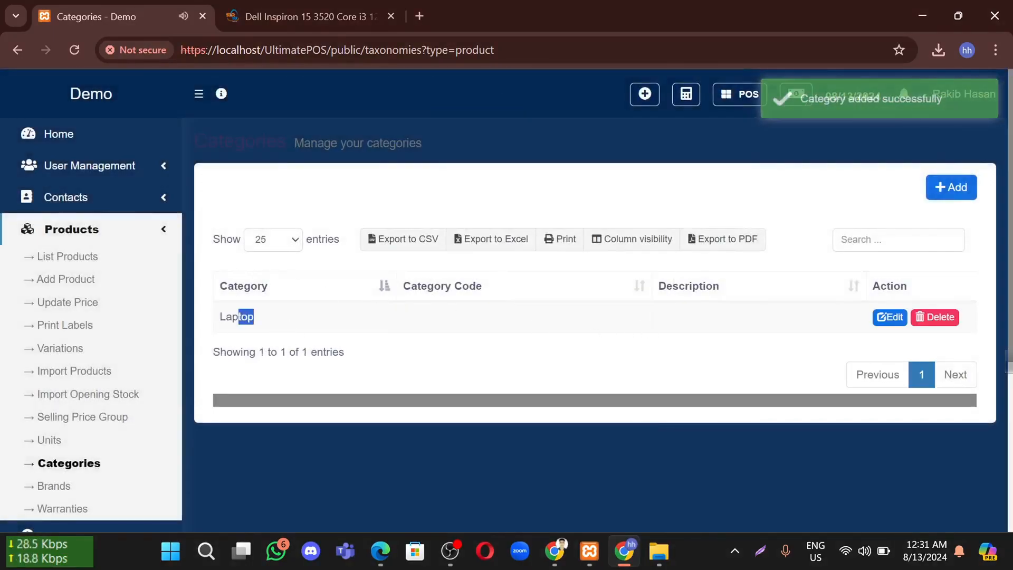
click(859, 337)
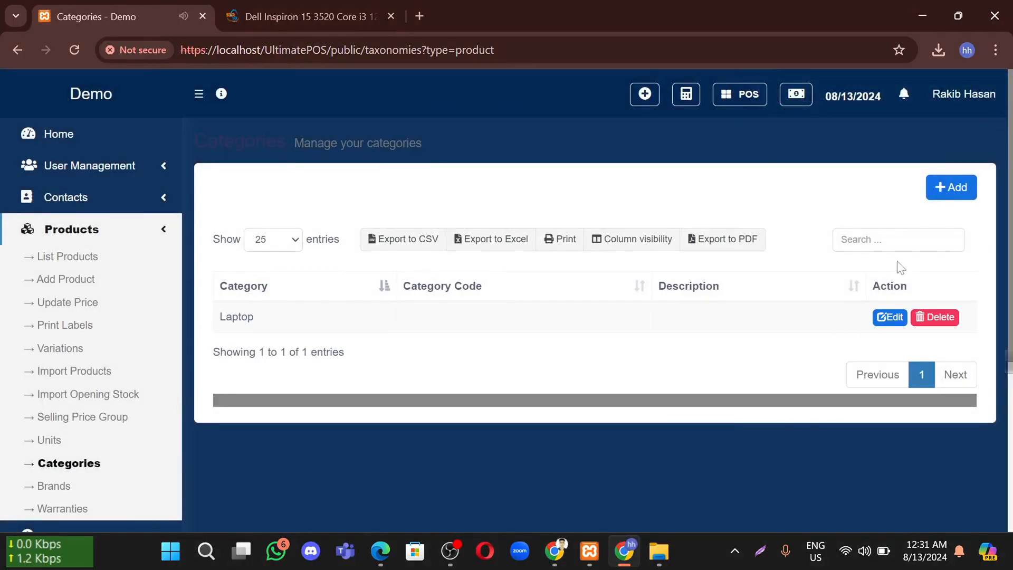
click(944, 200)
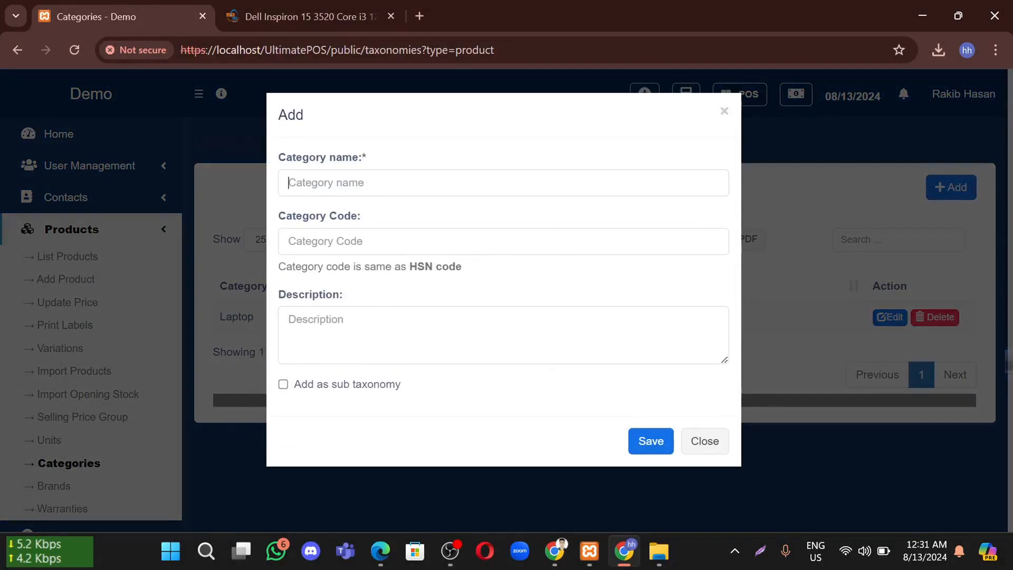
click(380, 183)
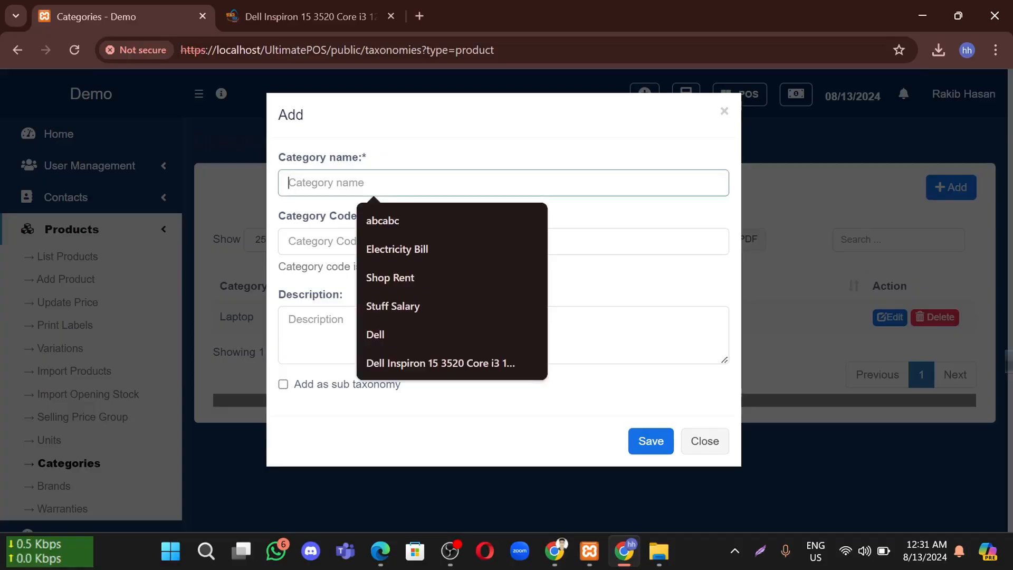
text(Mobile)
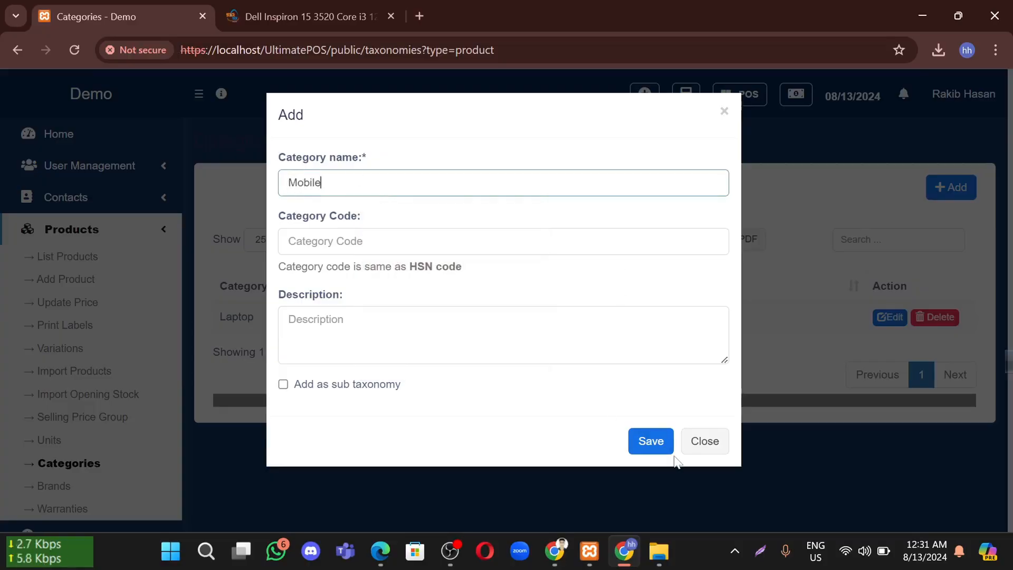
click(653, 444)
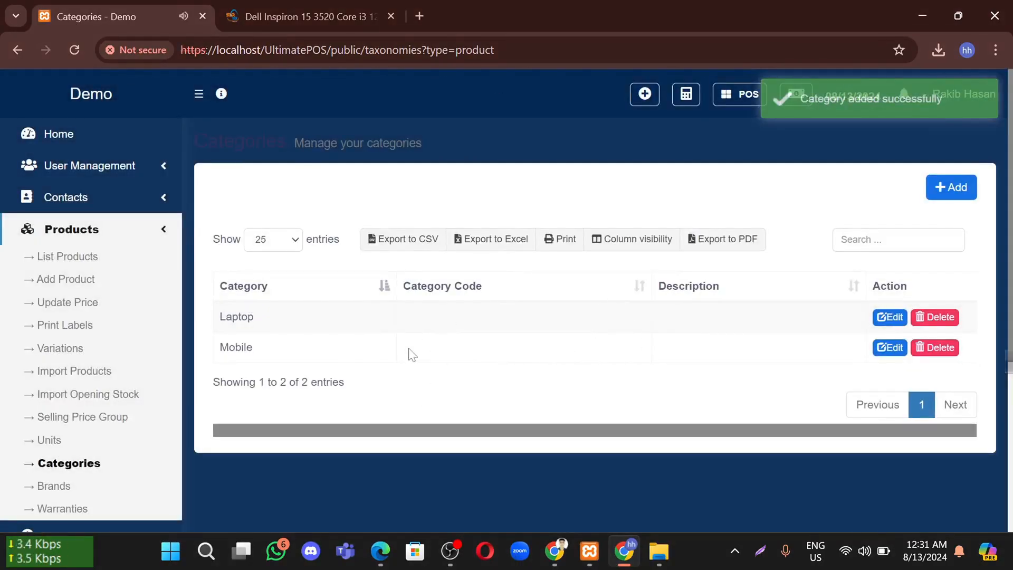
scroll(379, 354, down, 2)
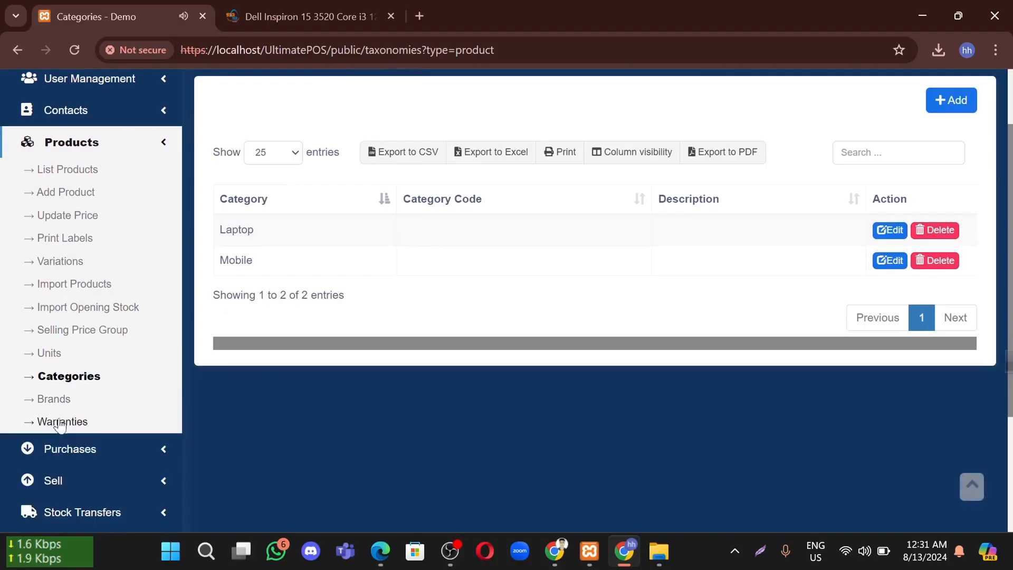
On the Brands page, add and save a new brand named Hp
click(67, 400)
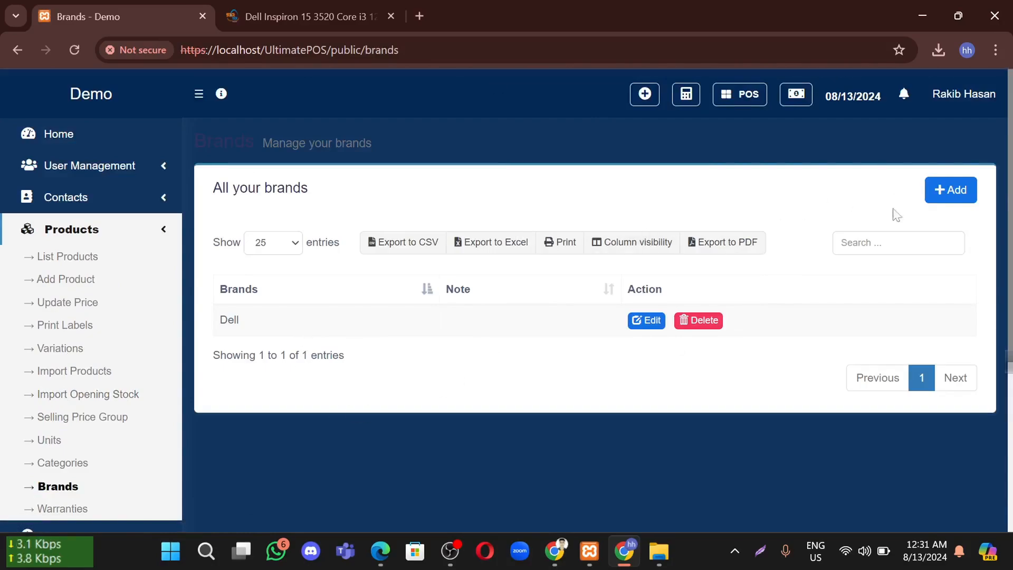
click(966, 191)
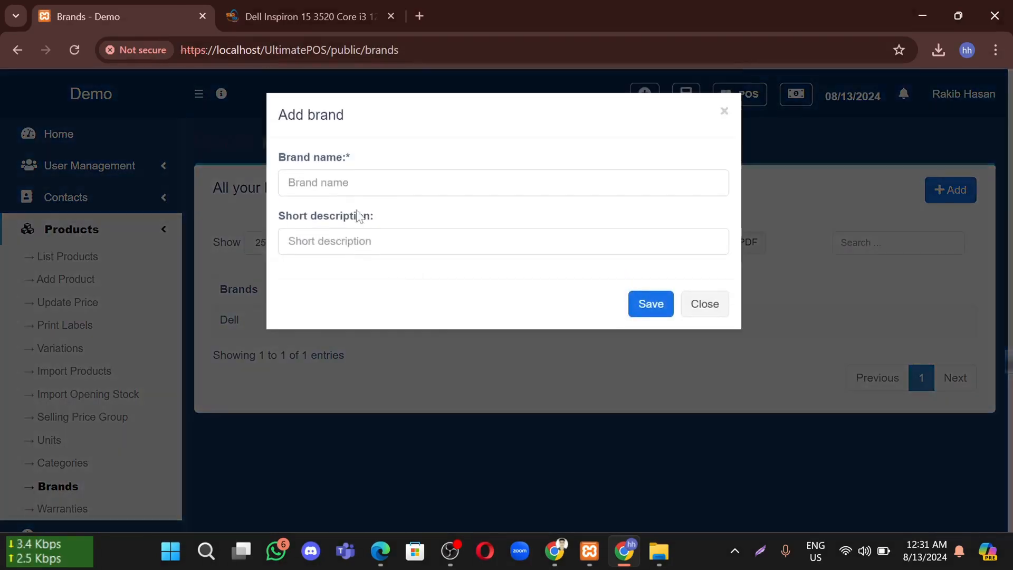
click(451, 183)
text(Hp)
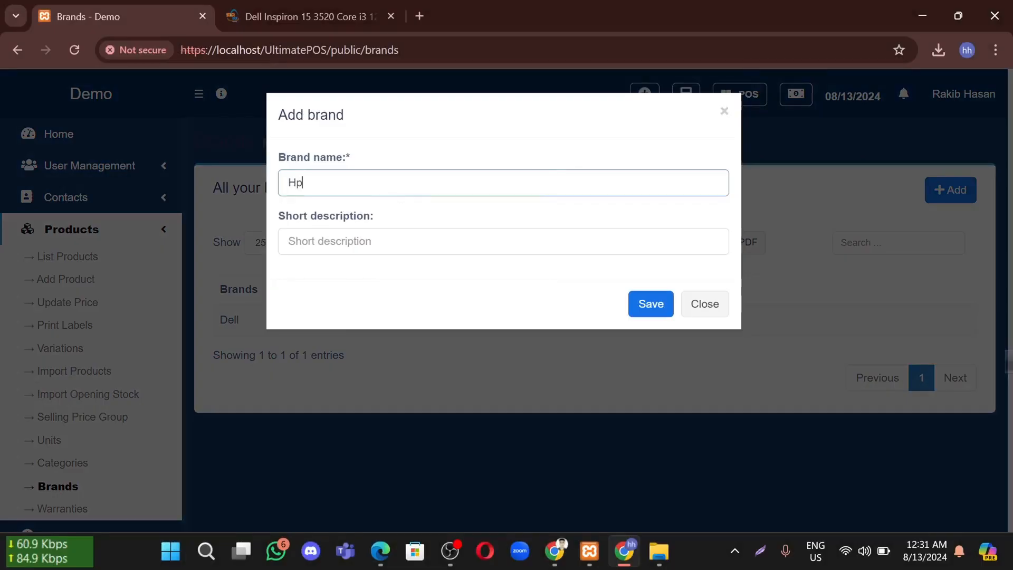
click(630, 294)
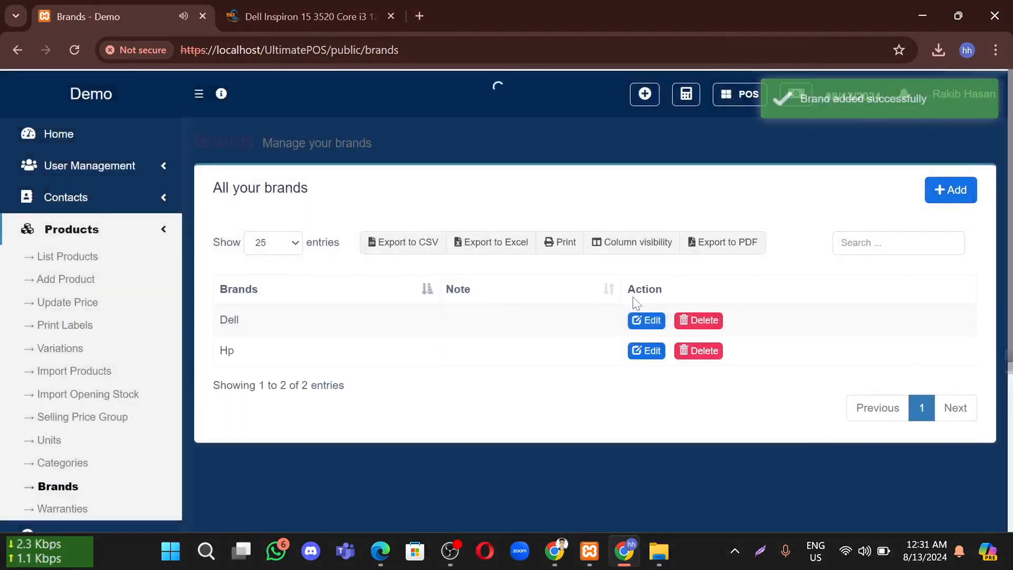
scroll(385, 380, down, 2)
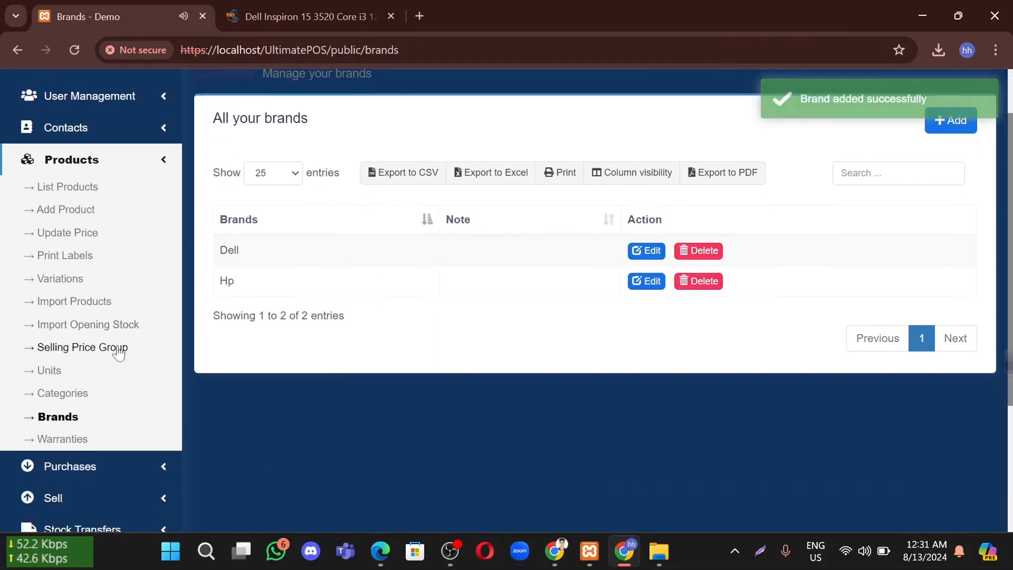
Create a Packet unit with short name pct and Allow decimal set to No
click(55, 373)
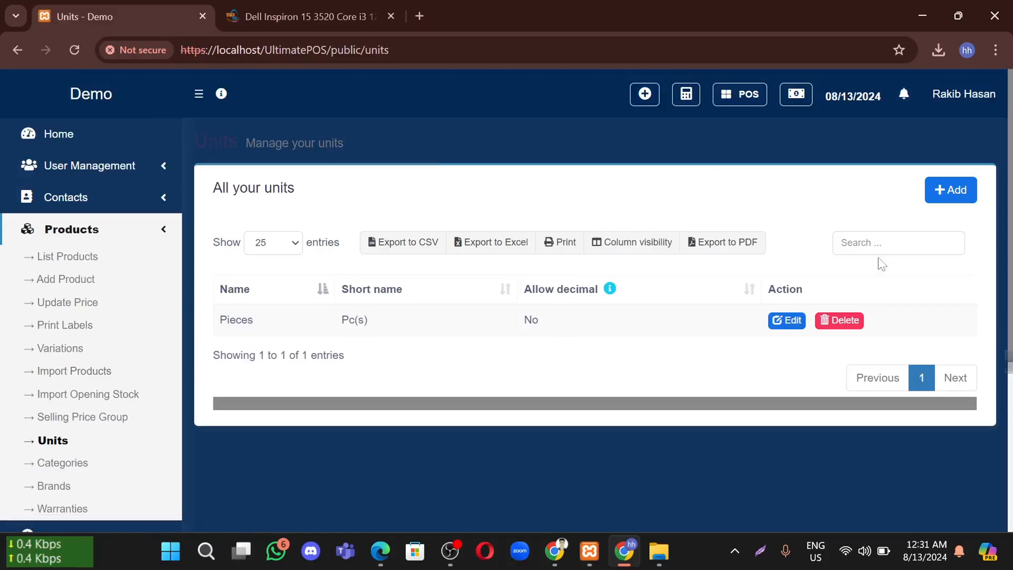
click(924, 192)
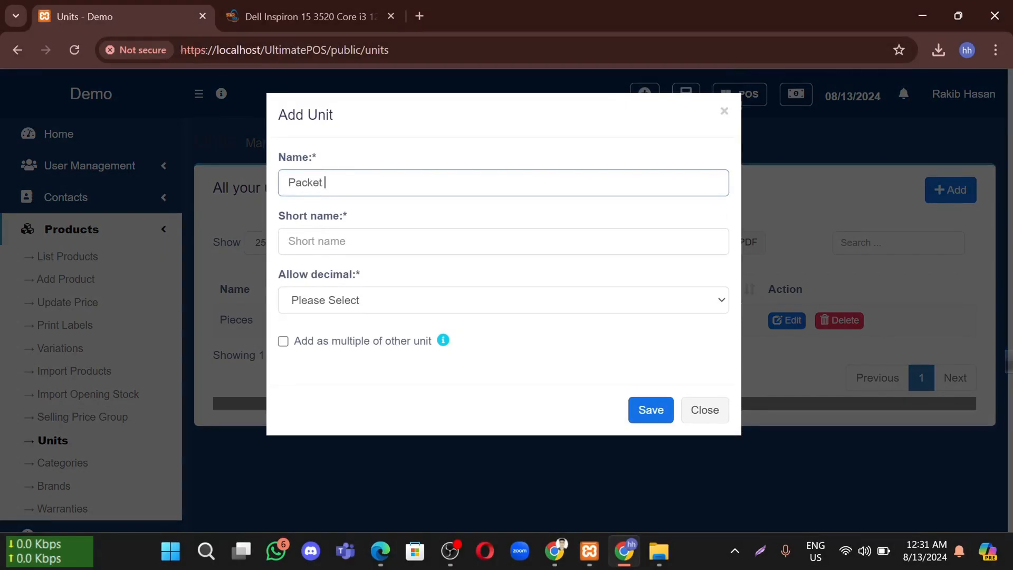
key(Tab)
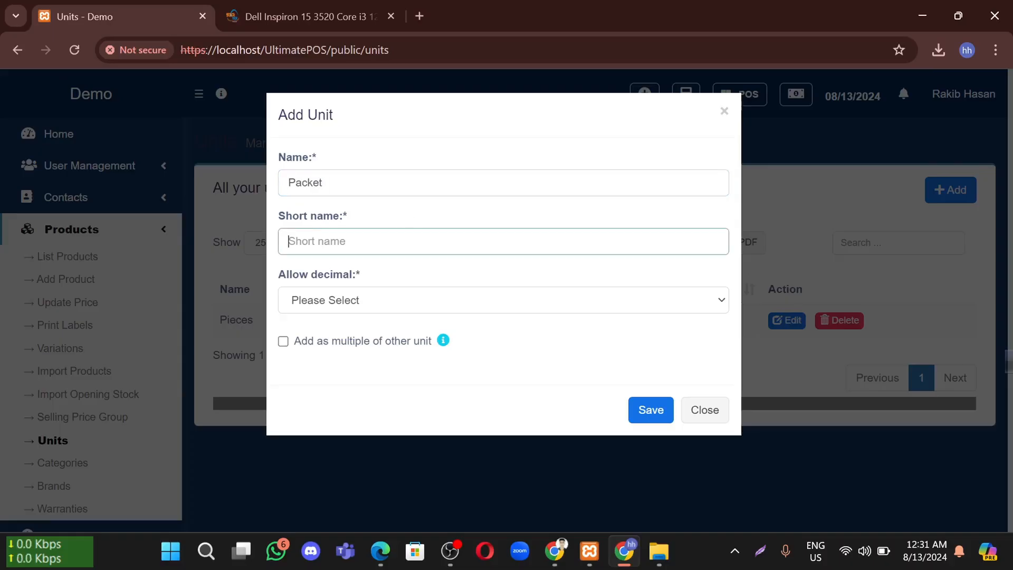
text(pct)
click(648, 411)
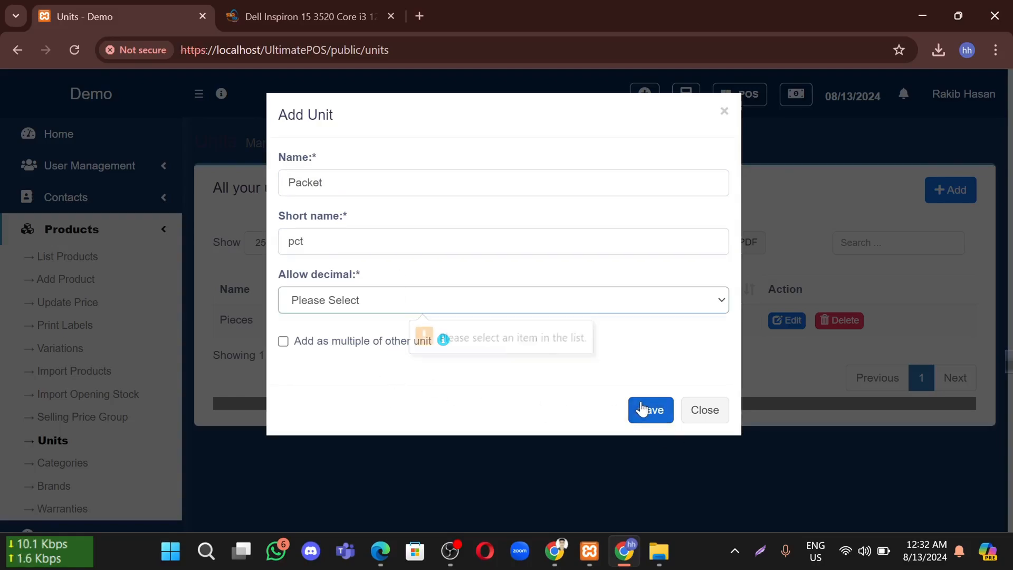
click(375, 305)
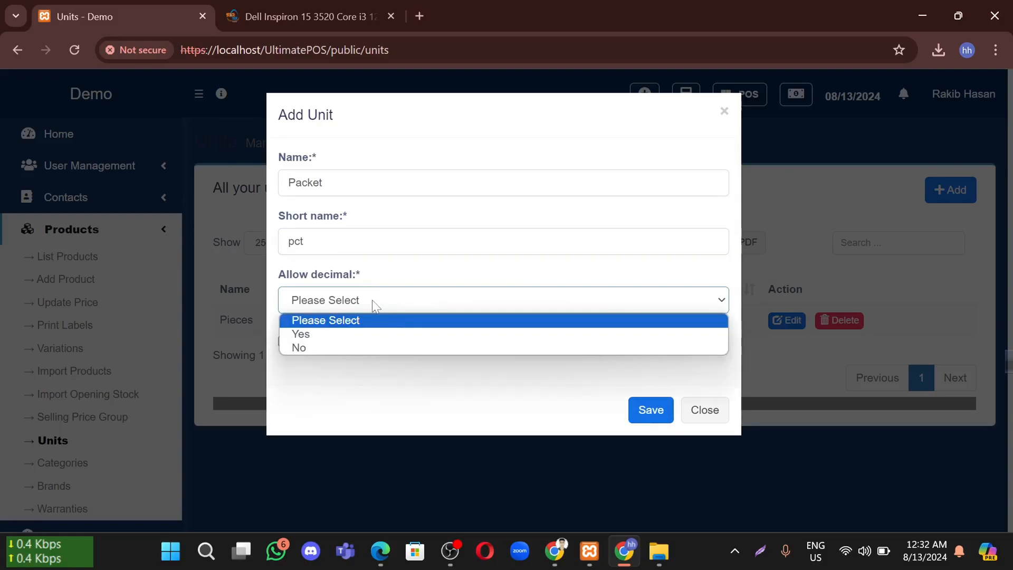
click(322, 347)
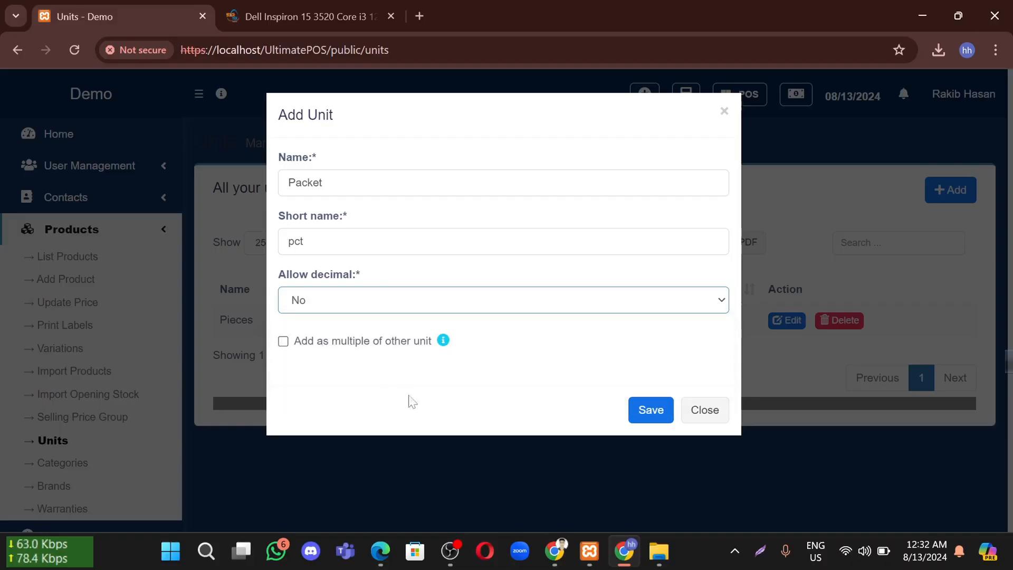
click(642, 409)
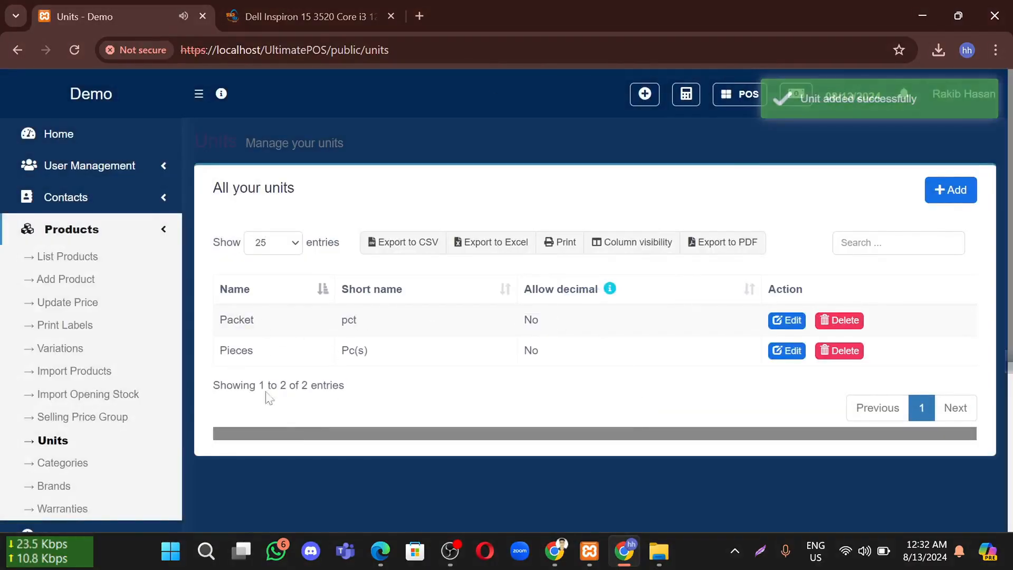
scroll(379, 327, down, 1)
scroll(317, 316, down, 1)
Open the Add Warranty form and launch the SwordSoft Mousetrack app
click(63, 461)
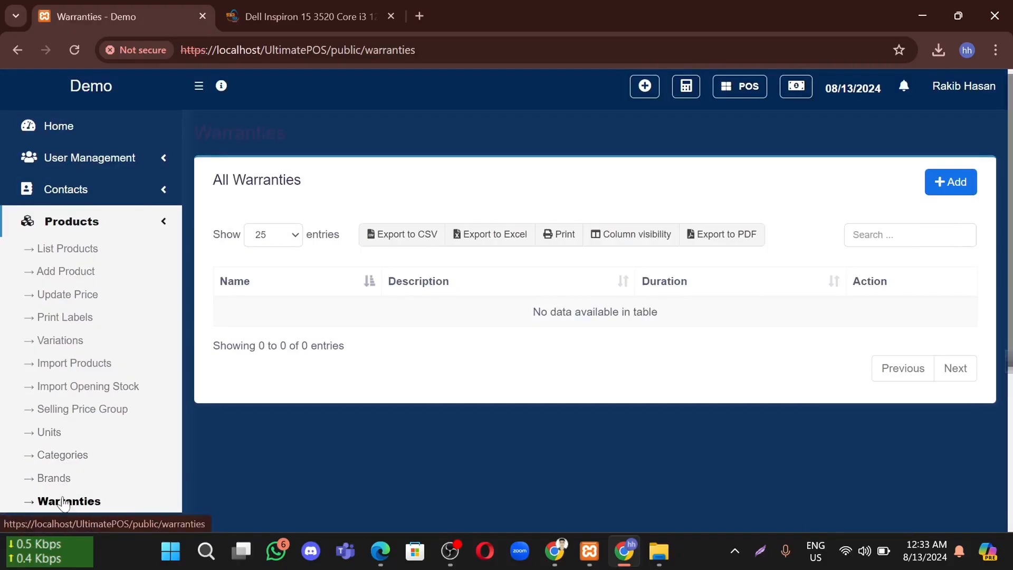
scroll(798, 334, down, 1)
click(953, 170)
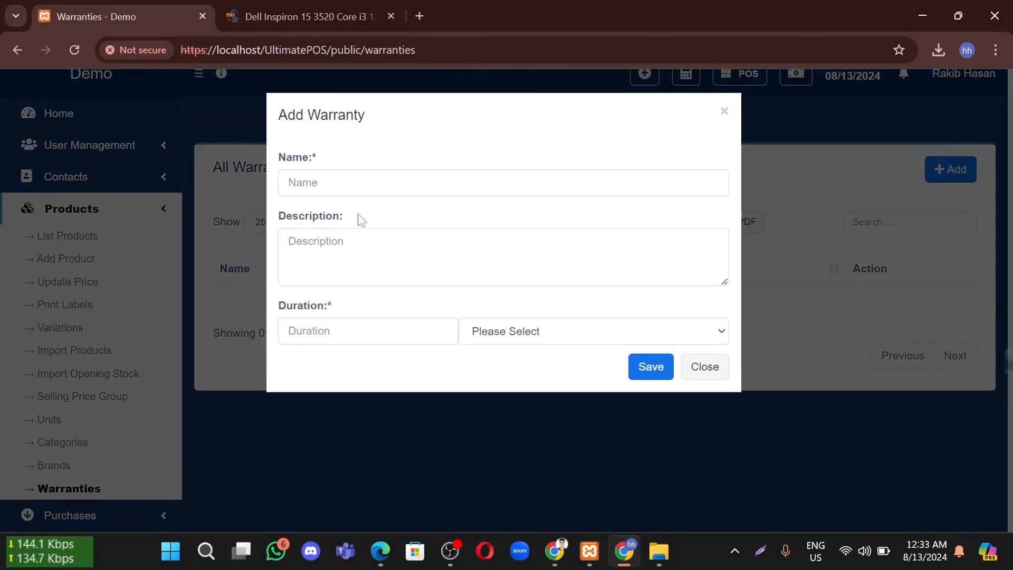
click(202, 558)
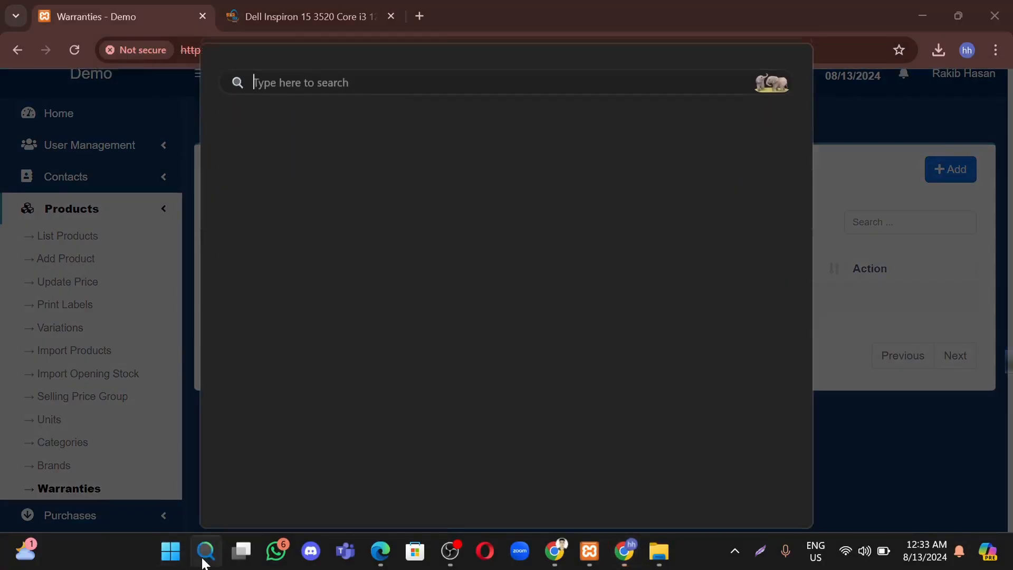
text(m)
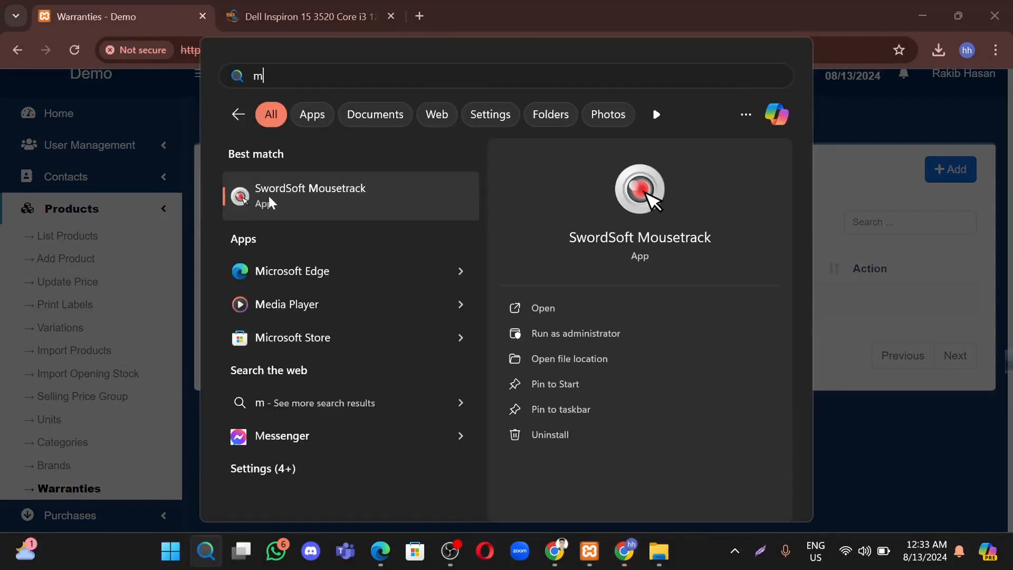
click(273, 201)
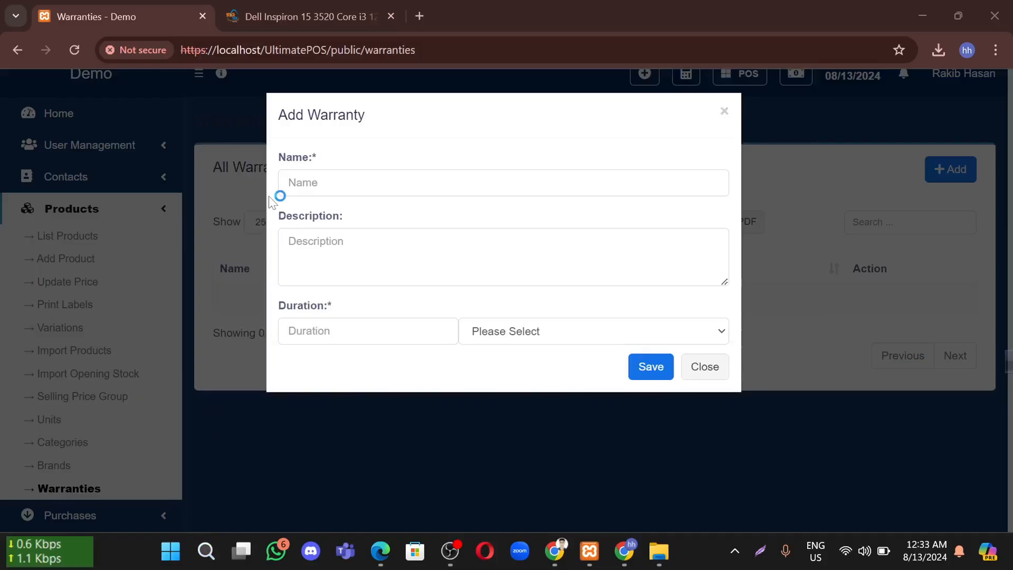
click(716, 111)
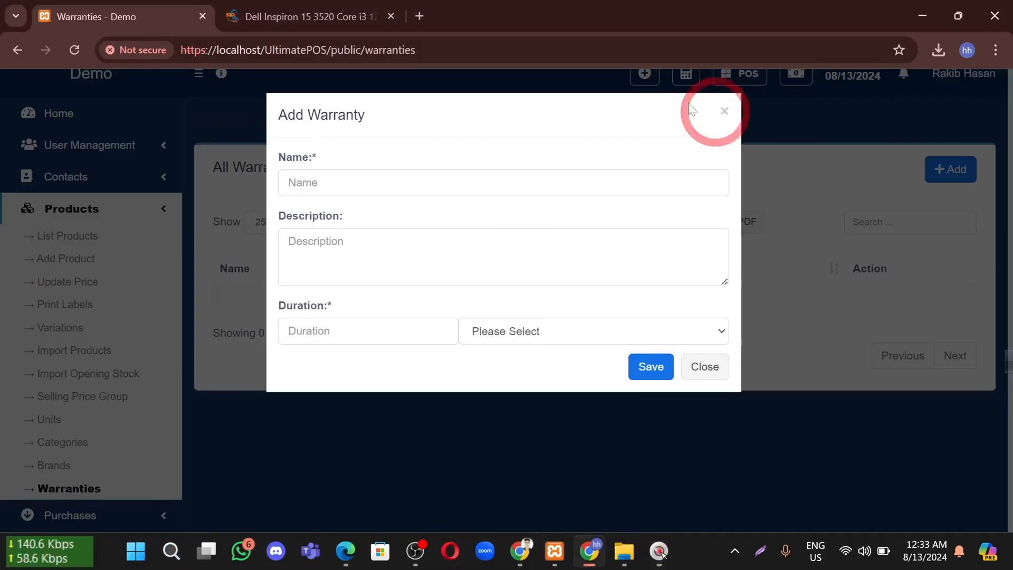
Enter '6 month Warranty' as the name, then abandon that unfinished form
click(374, 182)
click(364, 145)
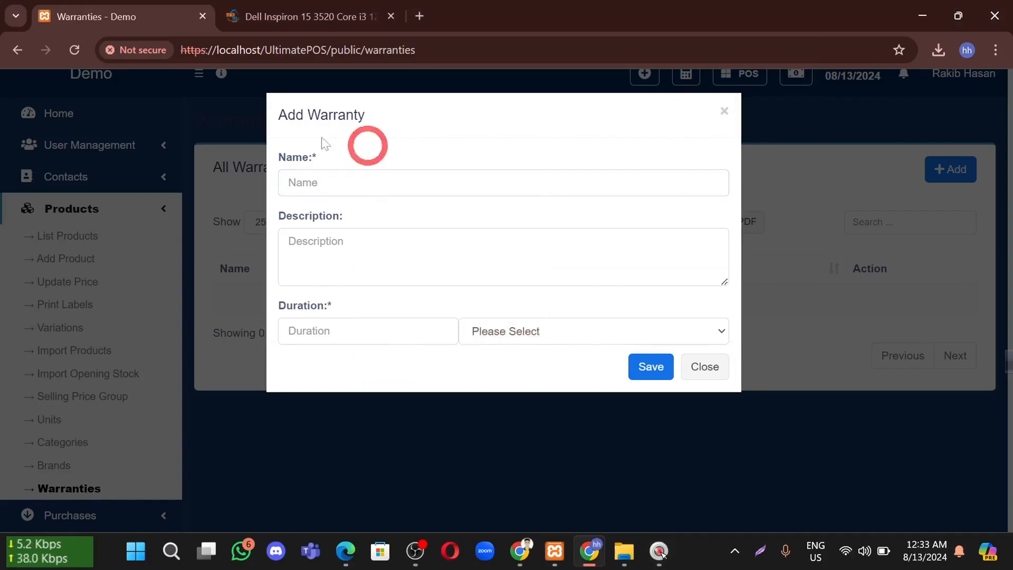
click(372, 185)
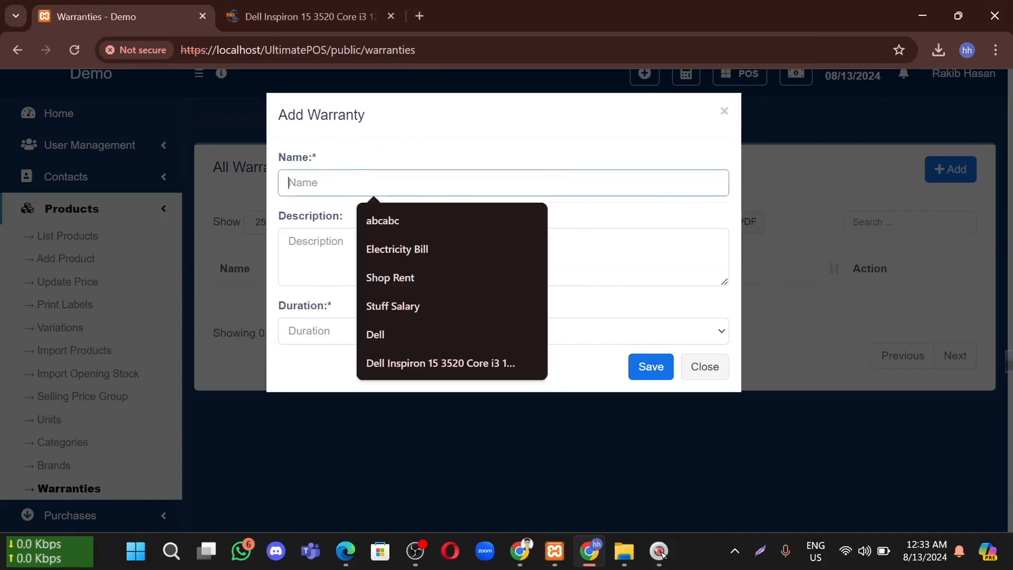
text(6 mo)
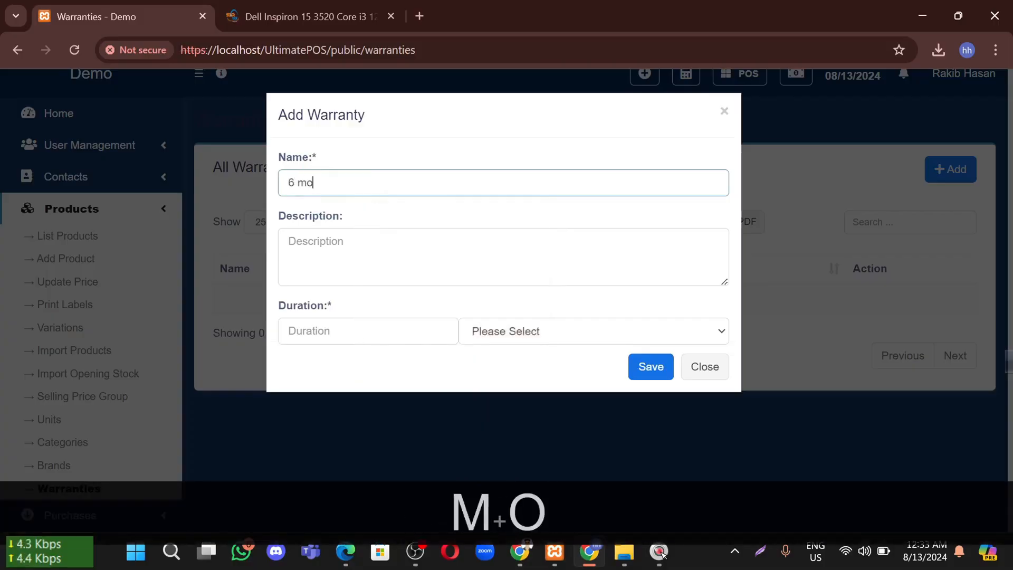
text(nth Warra)
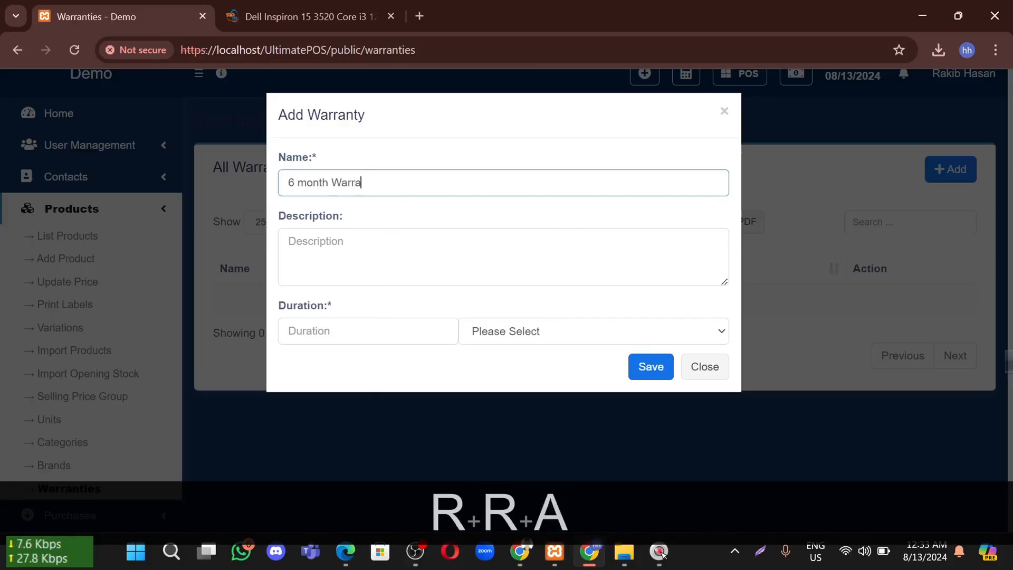
text(nty)
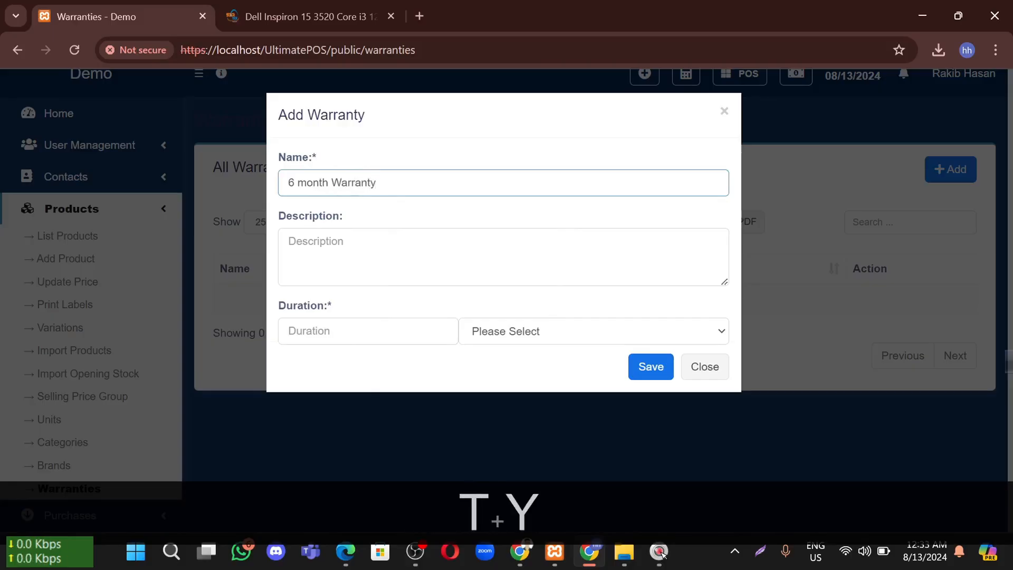
click(311, 240)
drag(382, 185, 193, 186)
In a new warranty form, set name and description both to '6 month Warranty'
click(969, 178)
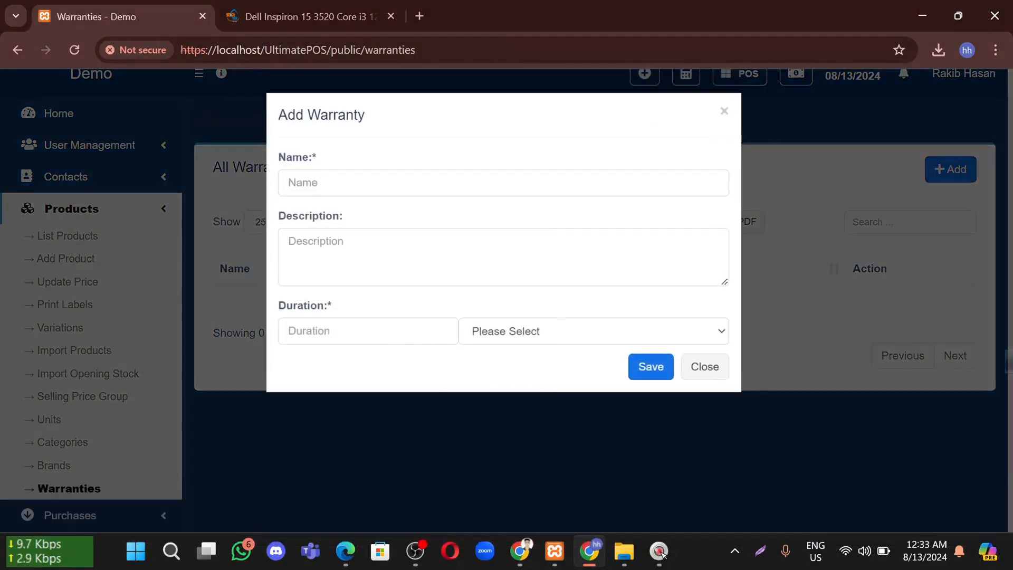
click(365, 180)
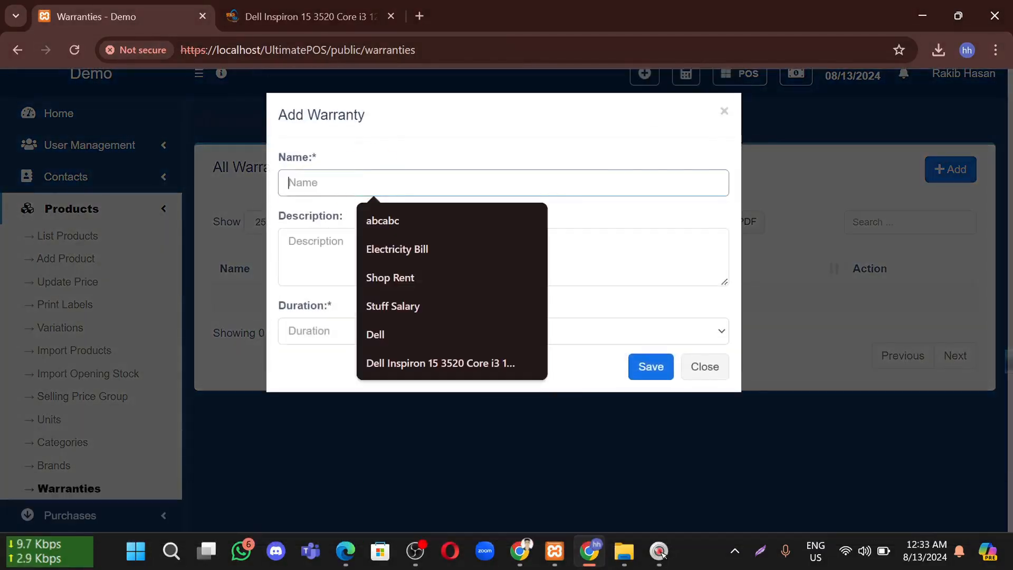
text(6)
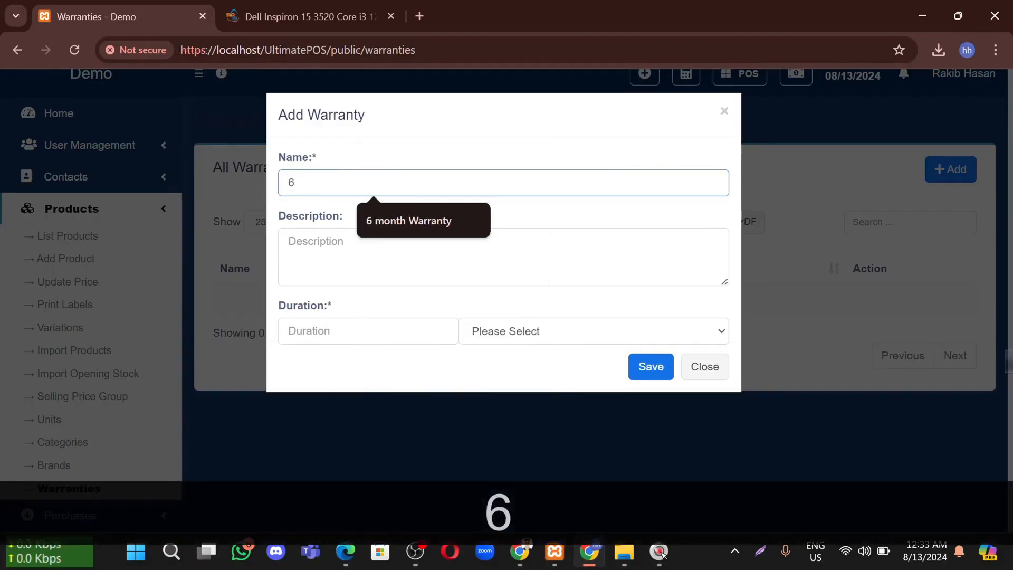
click(386, 219)
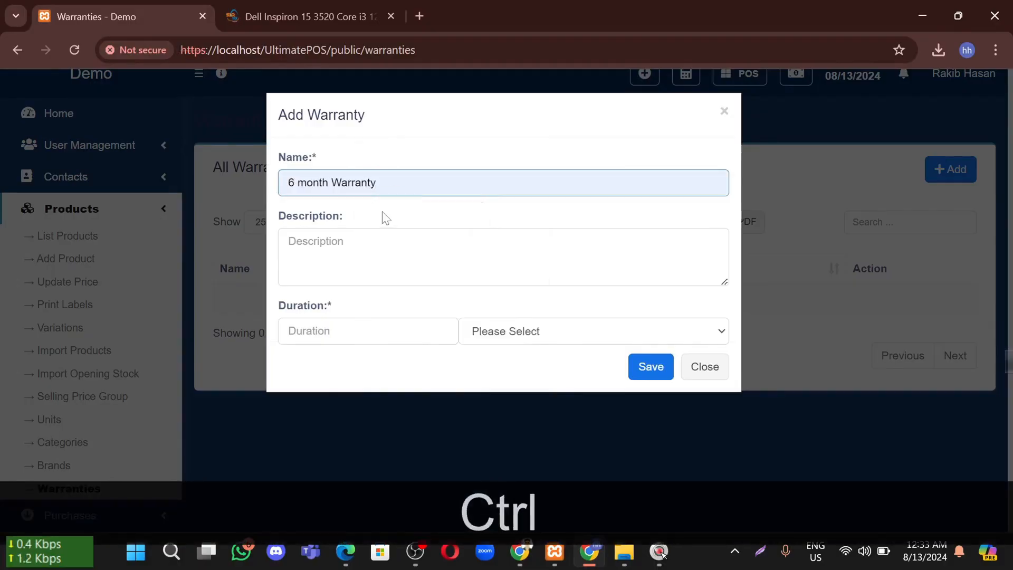
key(ctrl+a)
key(ctrl+c)
click(376, 247)
key(ctrl+v)
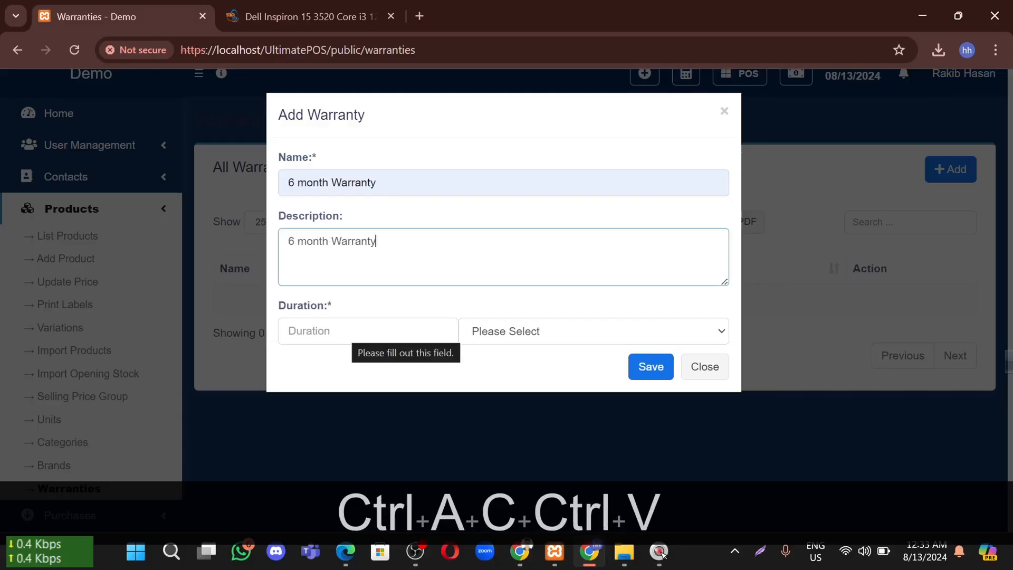
Set the warranty duration to 6 Months and save it
click(343, 329)
text(6)
click(622, 328)
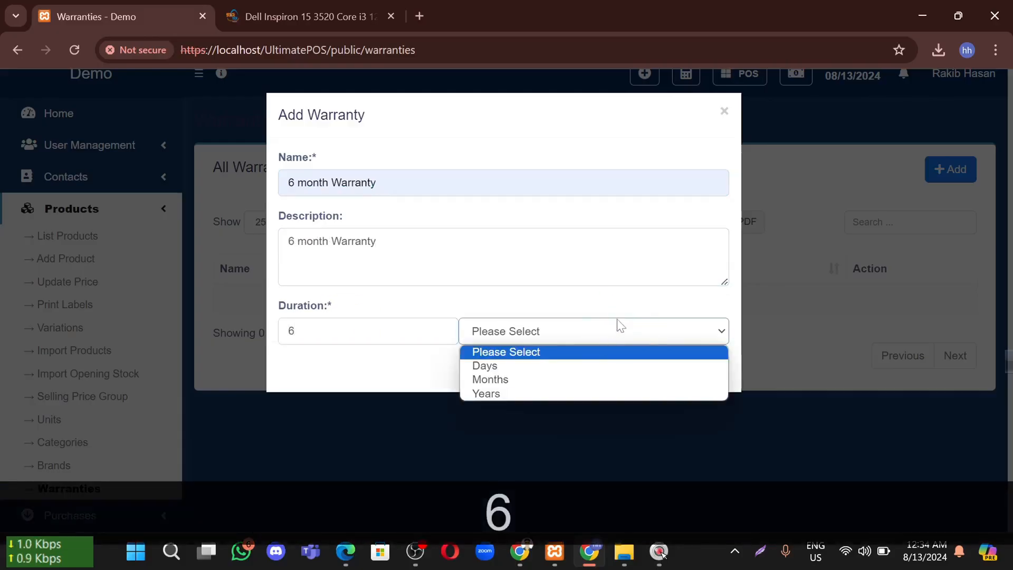
click(501, 380)
click(657, 364)
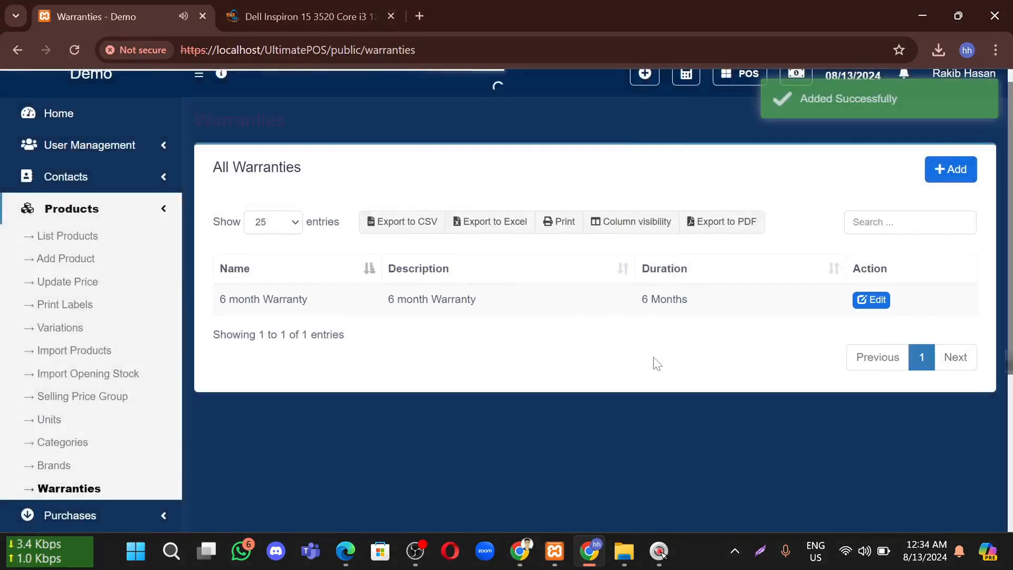
Add a '1 Years Warranty' with the same text as description and a 1 Years duration
click(949, 179)
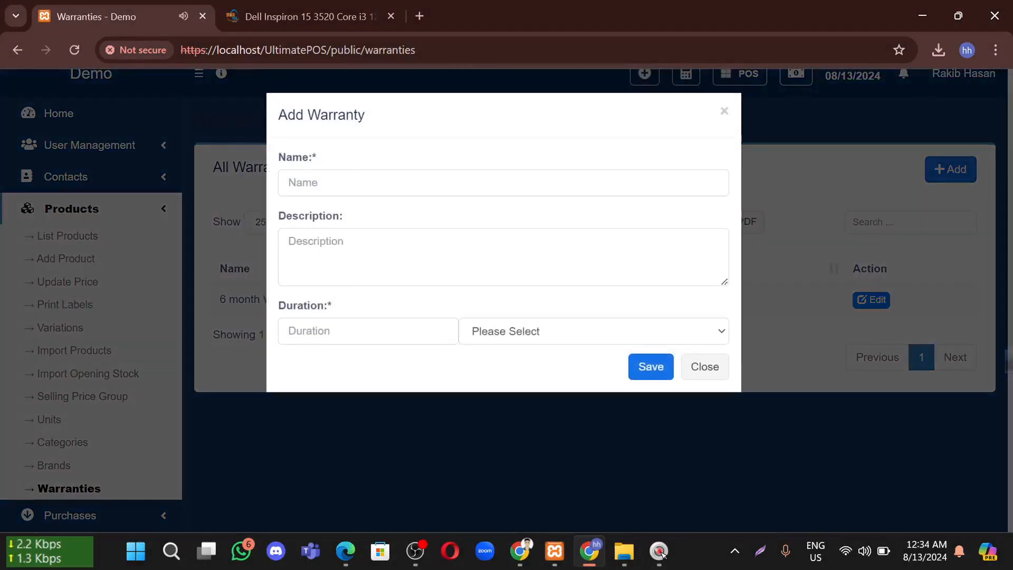
click(475, 183)
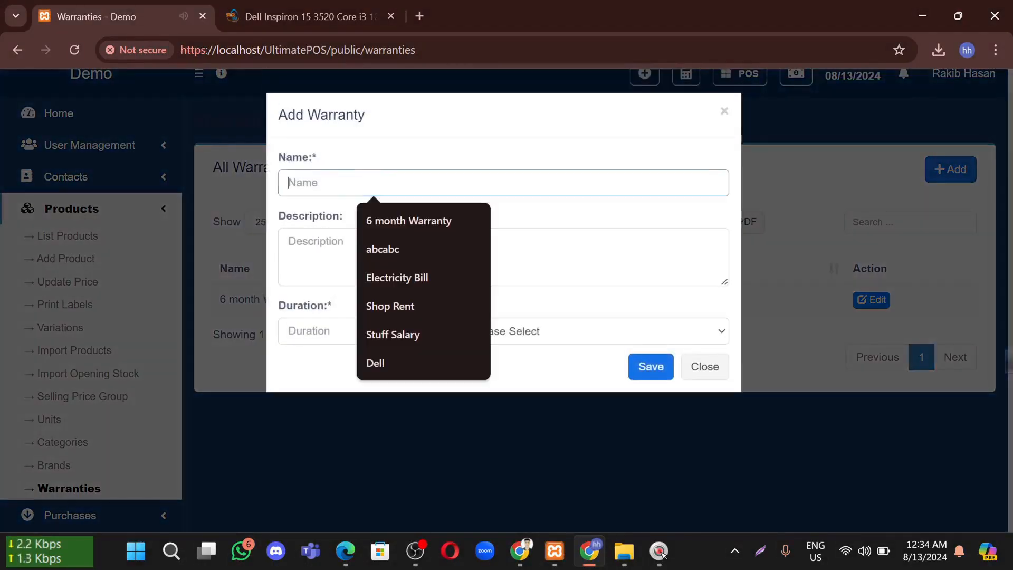
text(1)
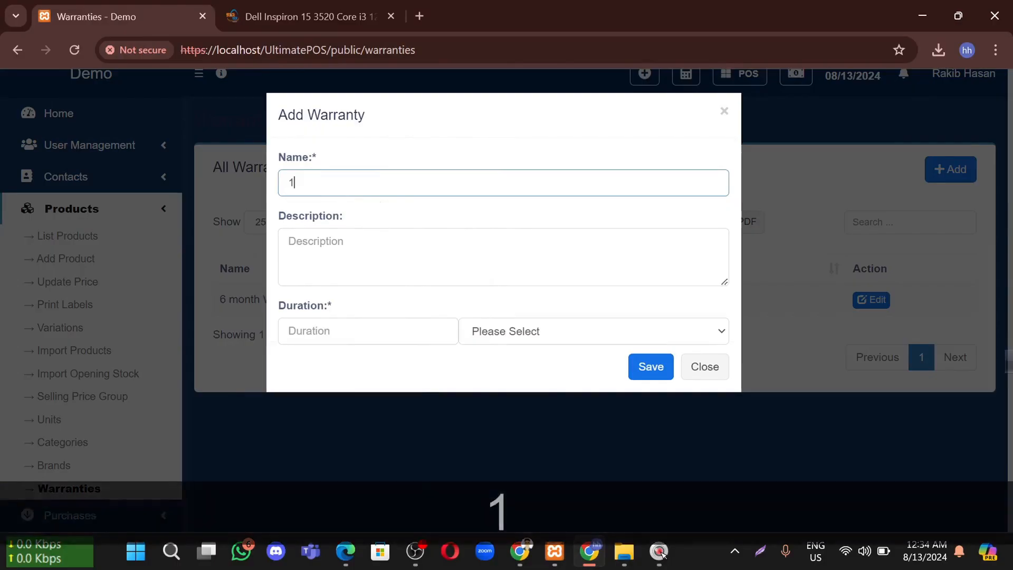
text( Years )
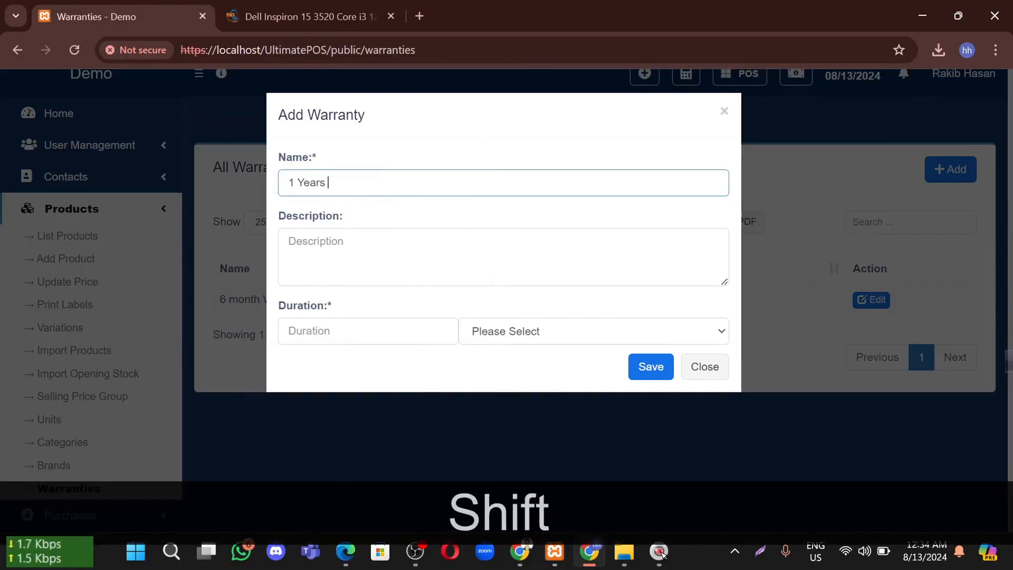
text(Warr)
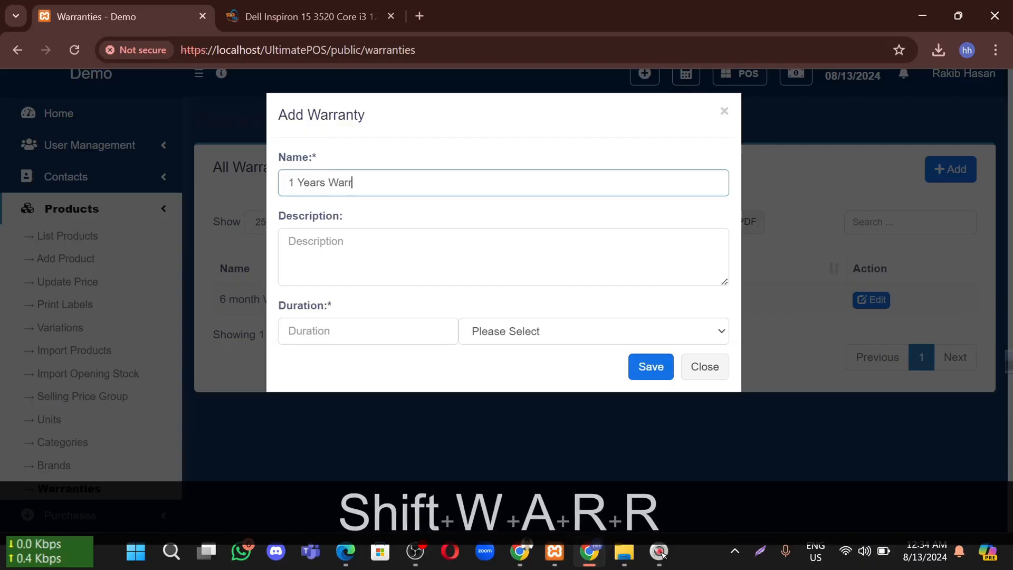
text(anty)
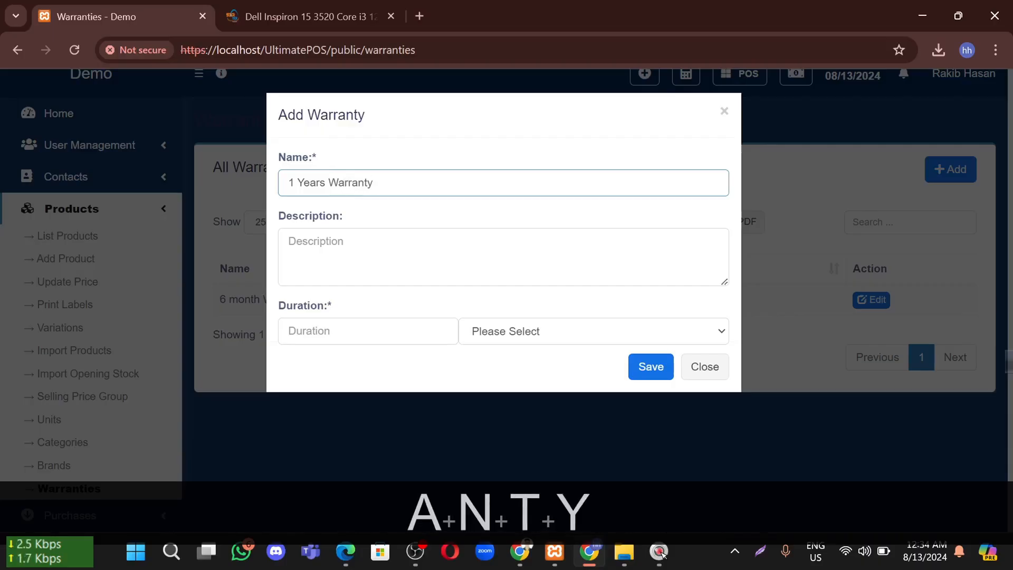
key(ctrl+a)
key(ctrl+c)
click(348, 253)
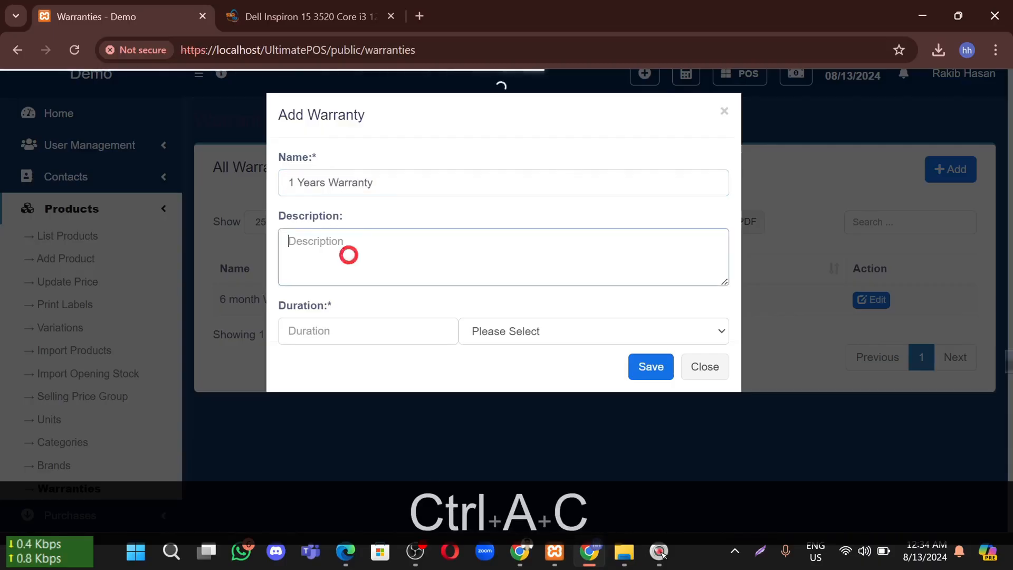
key(ctrl+v)
click(358, 331)
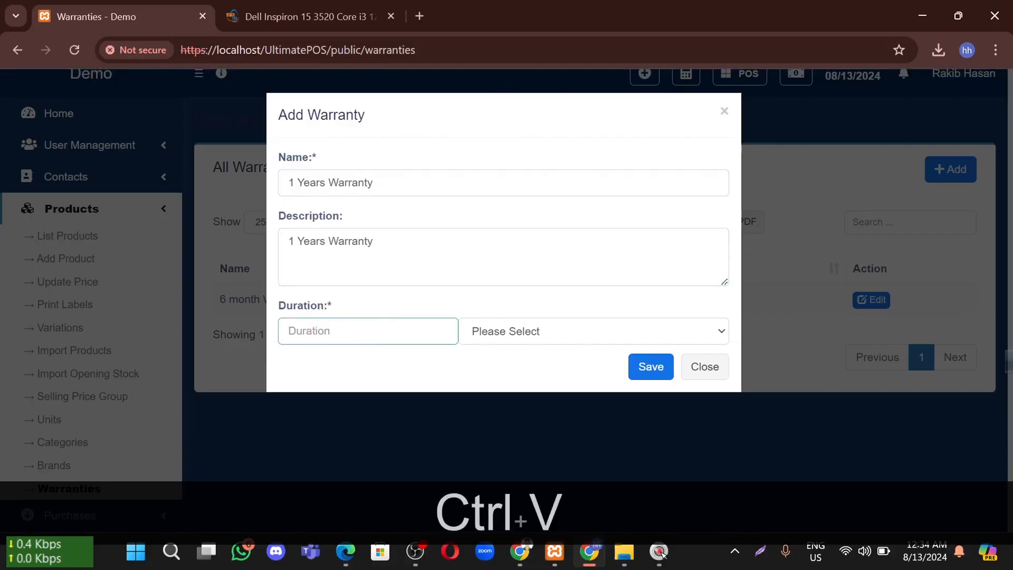
text(1)
click(575, 325)
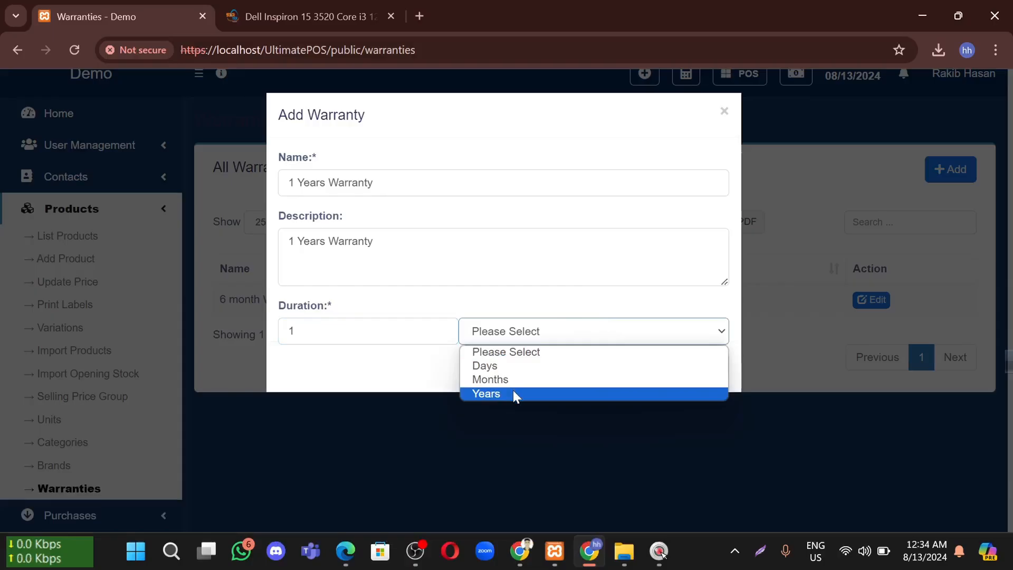
click(513, 393)
click(634, 366)
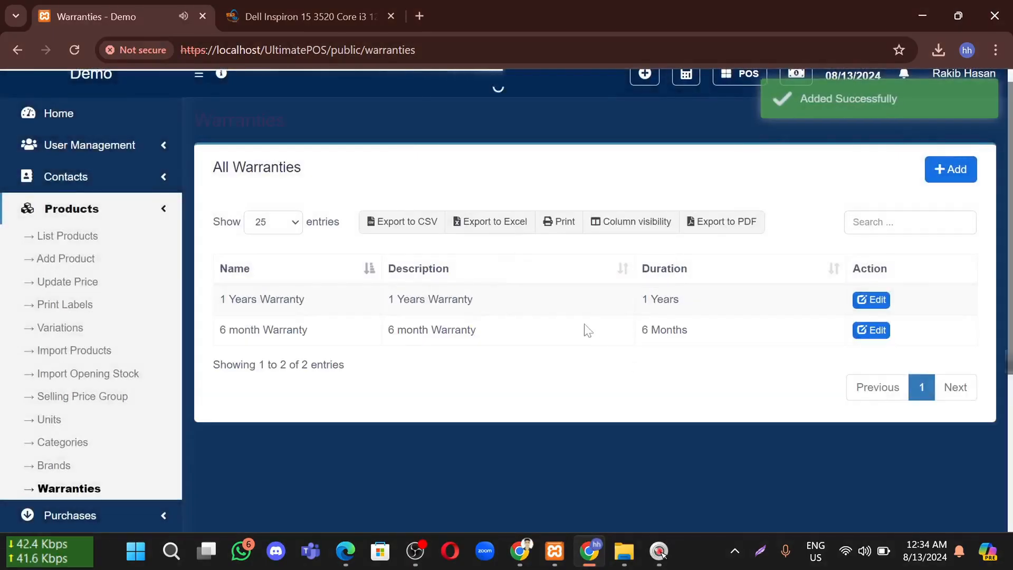
Open the 1 Years Warranty entry to check its saved description, then close it unchanged
drag(425, 297, 473, 355)
click(484, 402)
click(860, 305)
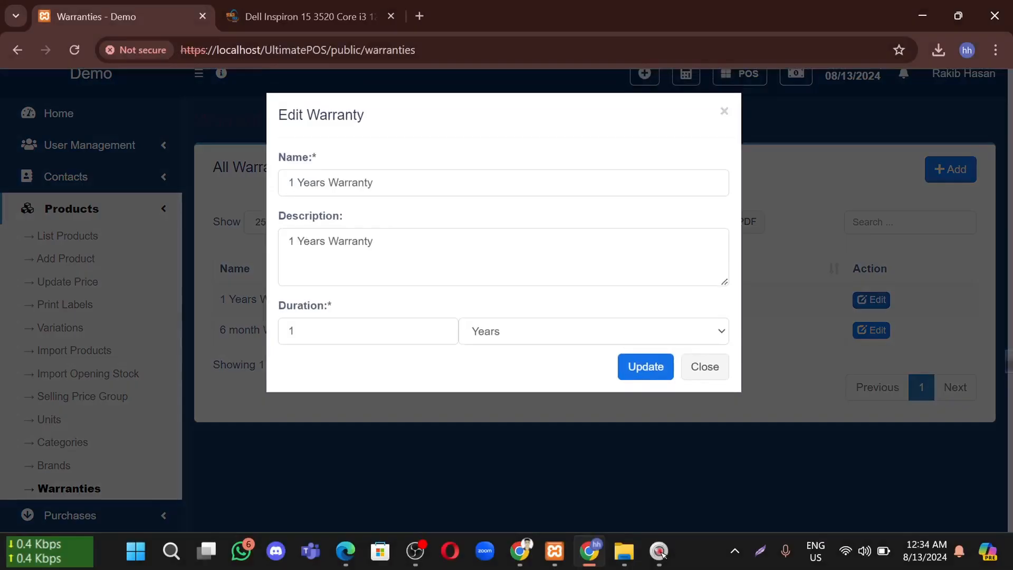
click(376, 242)
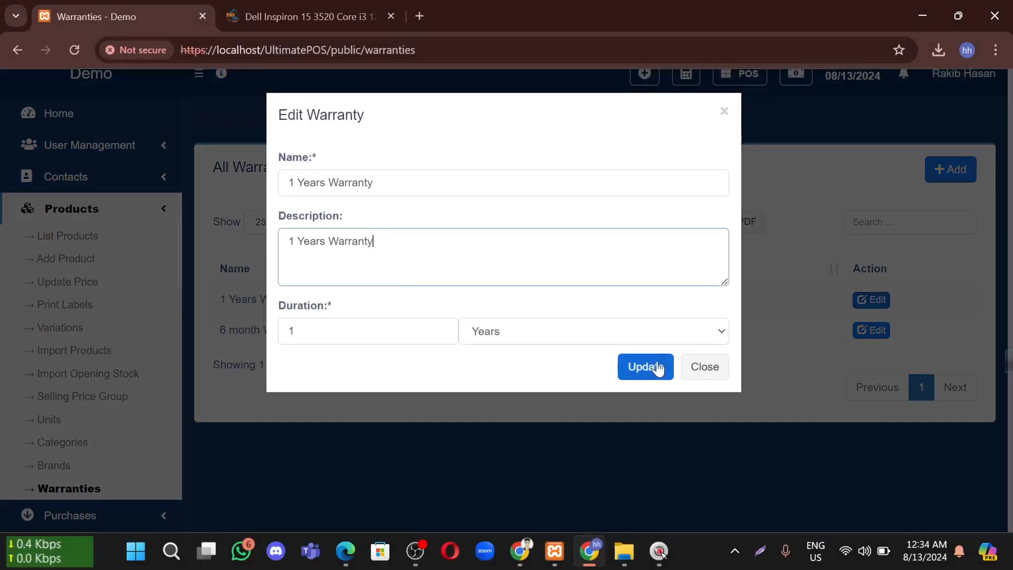
click(704, 366)
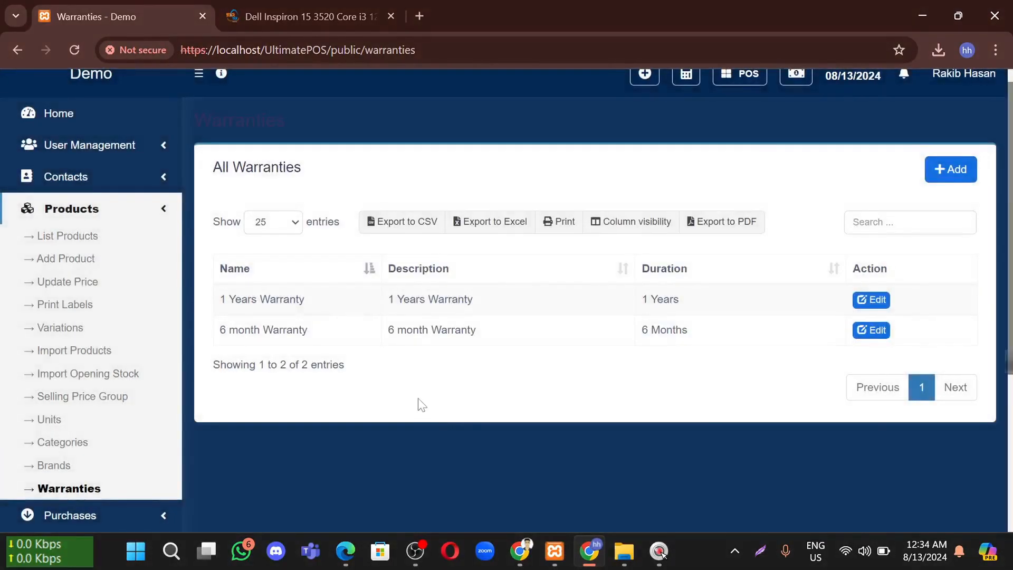
scroll(419, 398, down, 1)
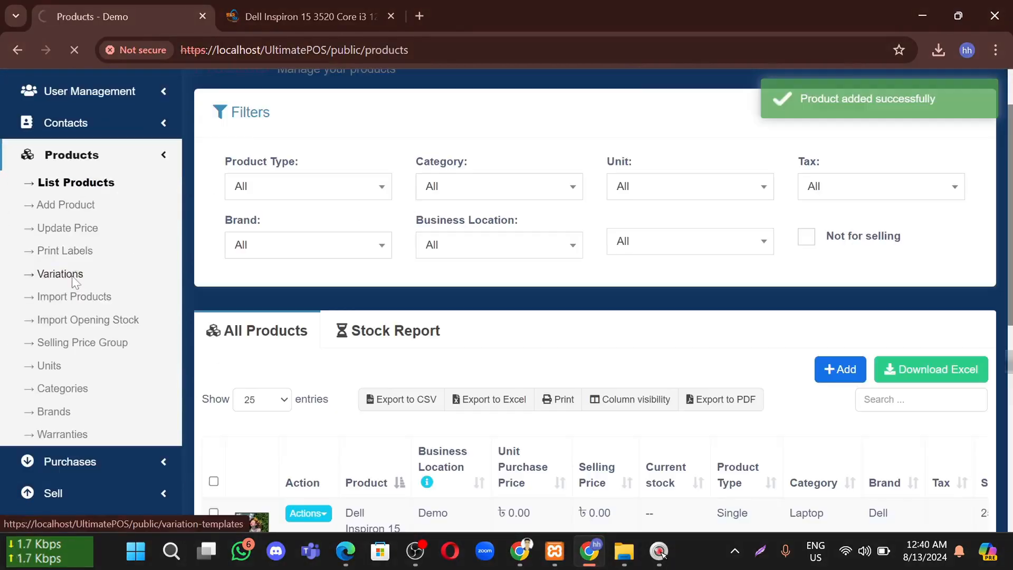
On the Variations page, start a Color variation with first value Black
click(70, 275)
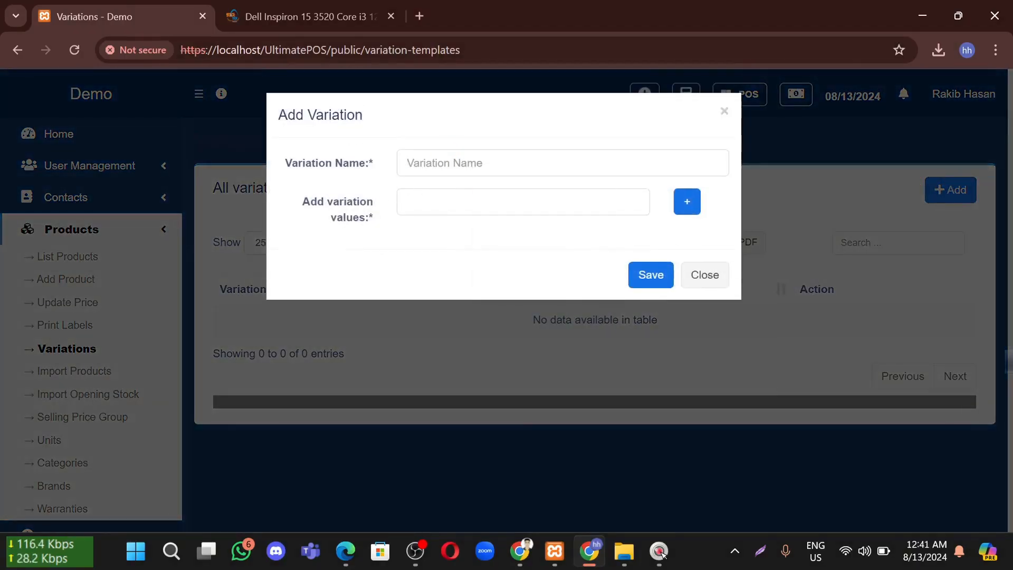
click(443, 162)
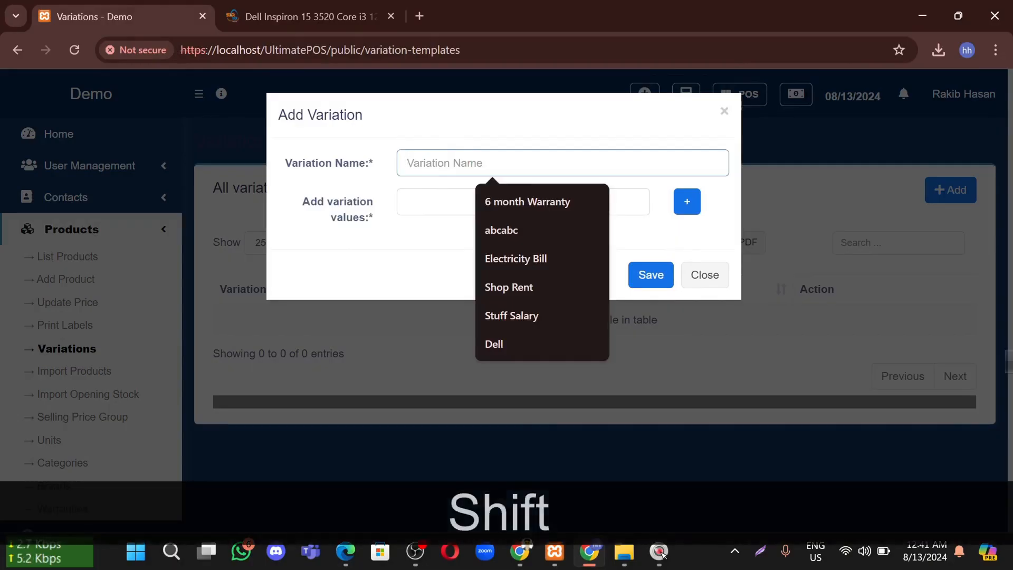
text(Col)
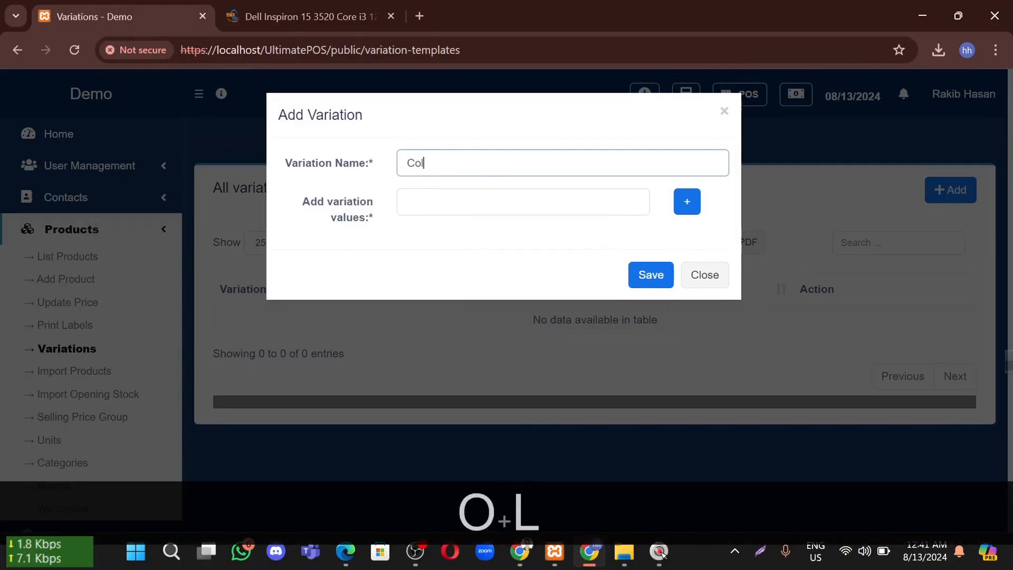
text(dr )
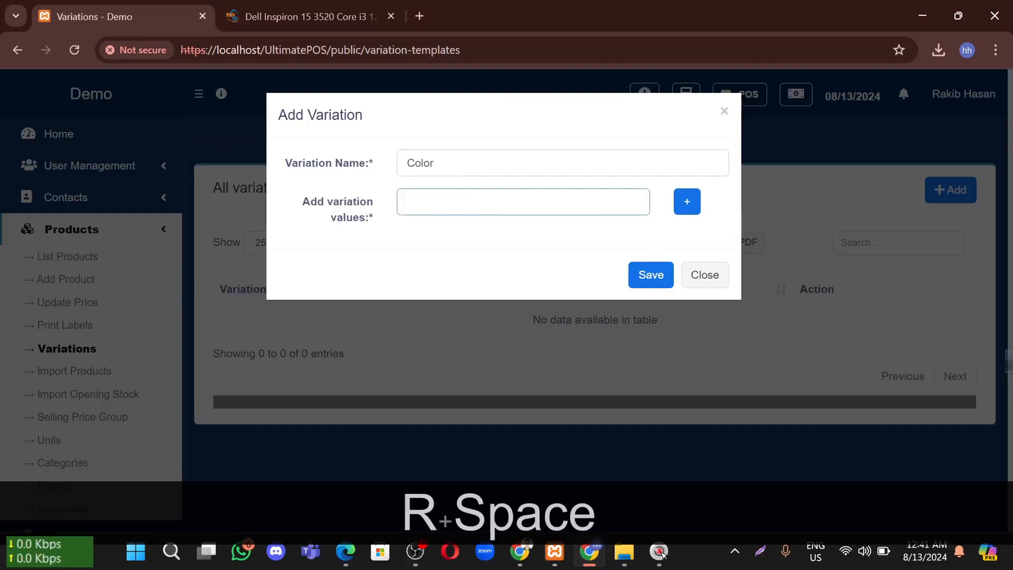
text(Black)
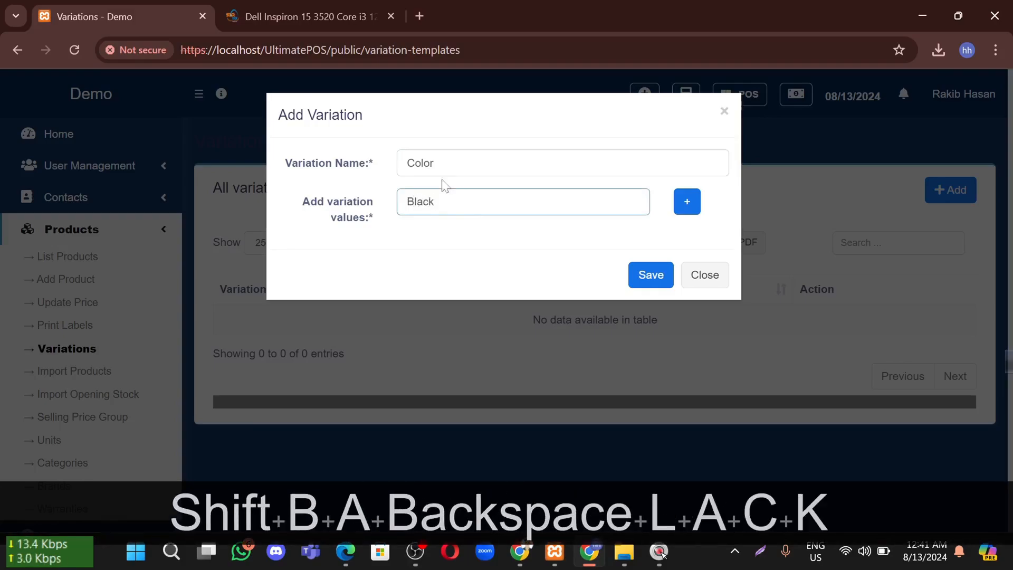
Add the White and Red values and save the Color variation
click(686, 201)
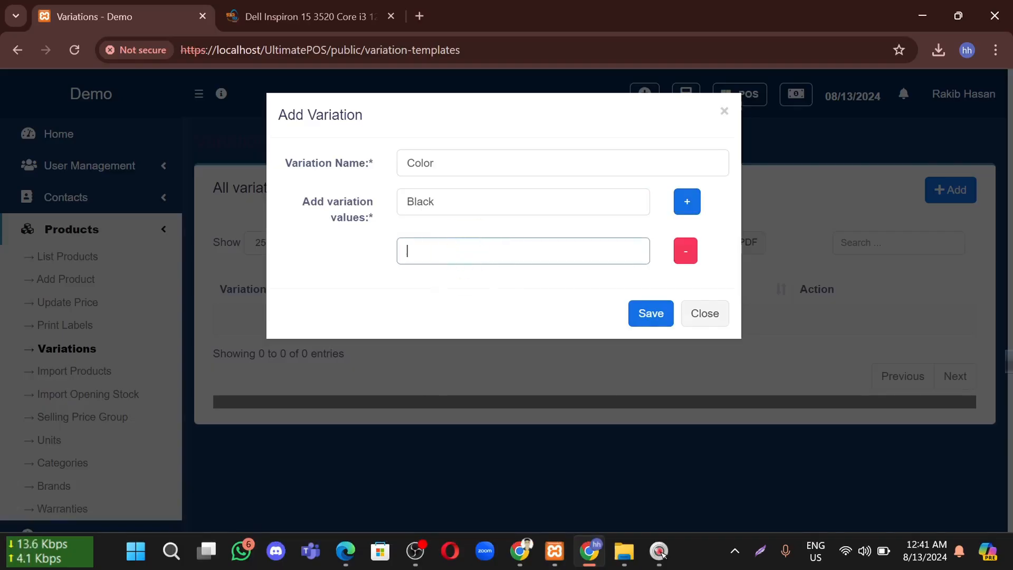
text(Wh)
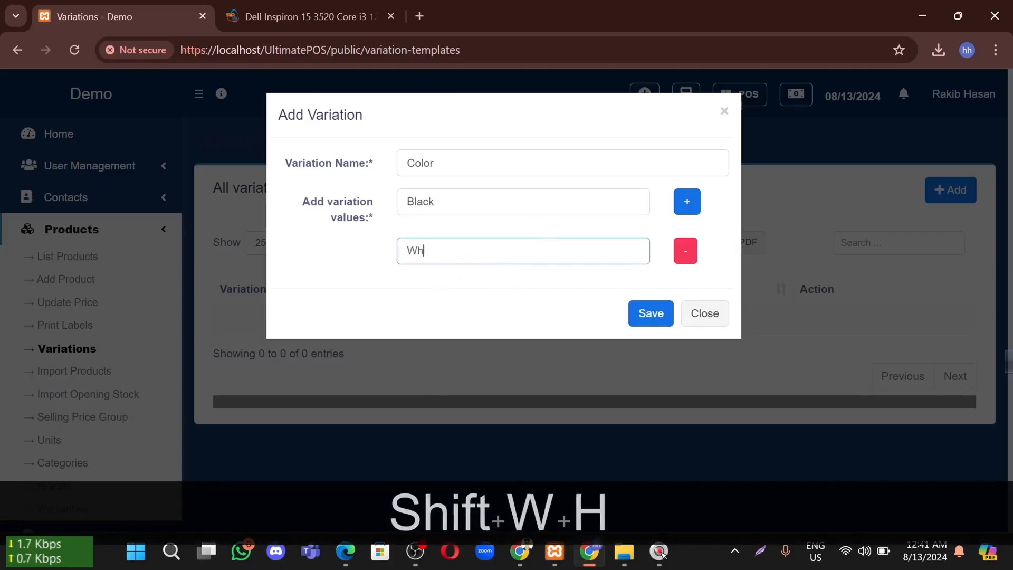
text(ite)
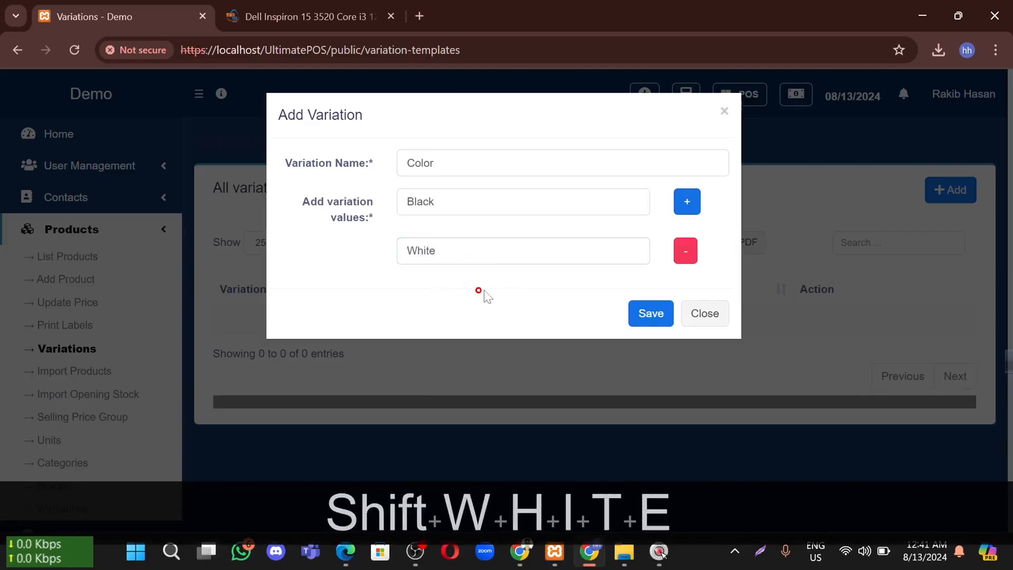
click(686, 200)
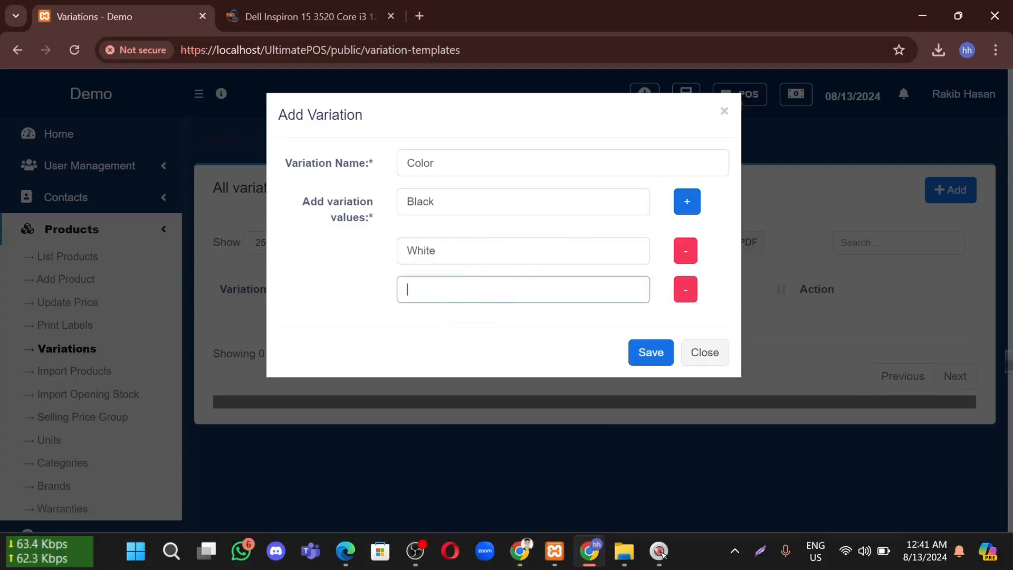
text(Red)
click(478, 345)
click(644, 350)
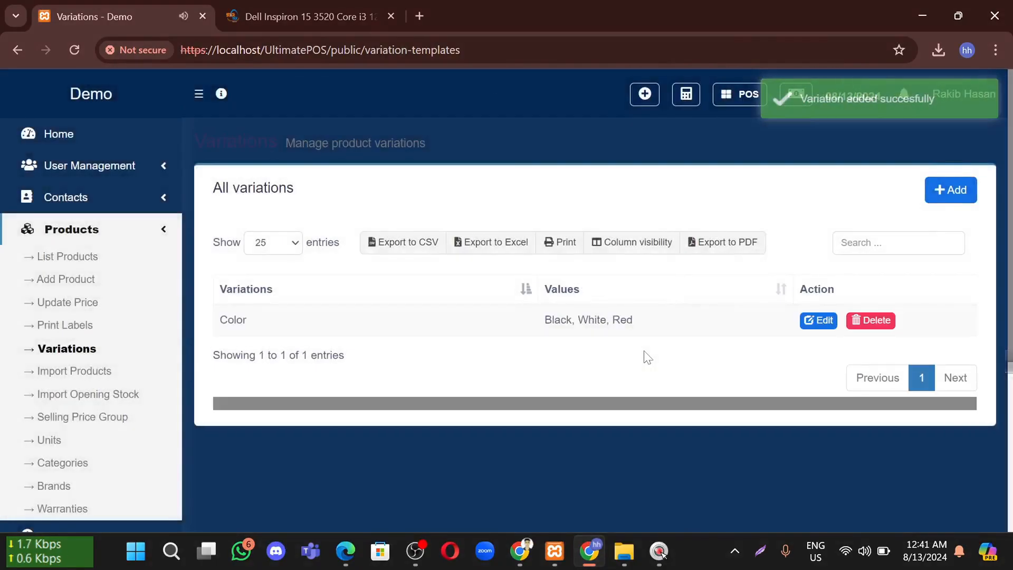
drag(644, 330, 527, 320)
click(552, 364)
click(932, 200)
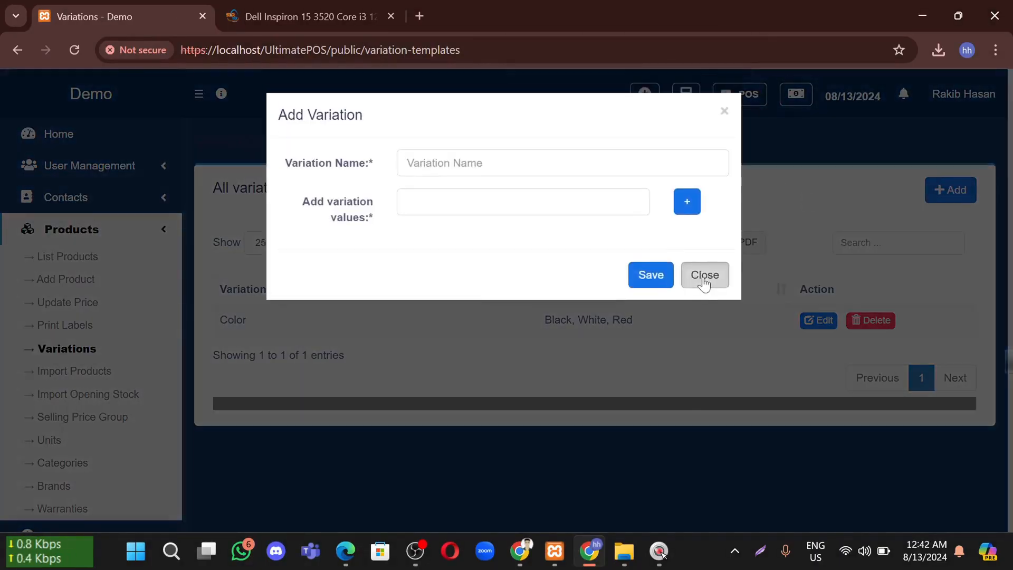
Start a new product and paste the Dell Inspiron laptop title from Star Tech as Product Name
click(705, 275)
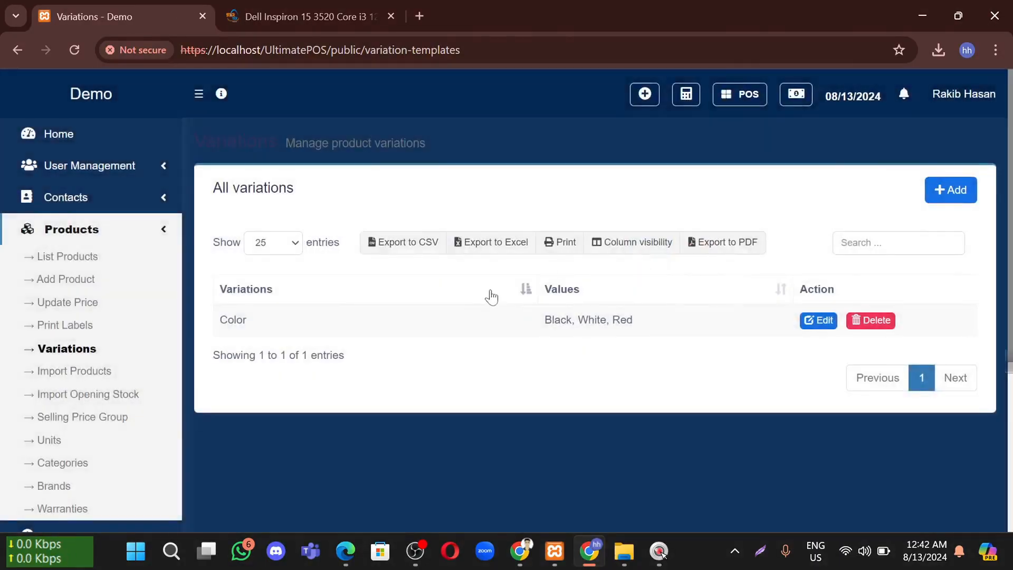
scroll(493, 293, down, 1)
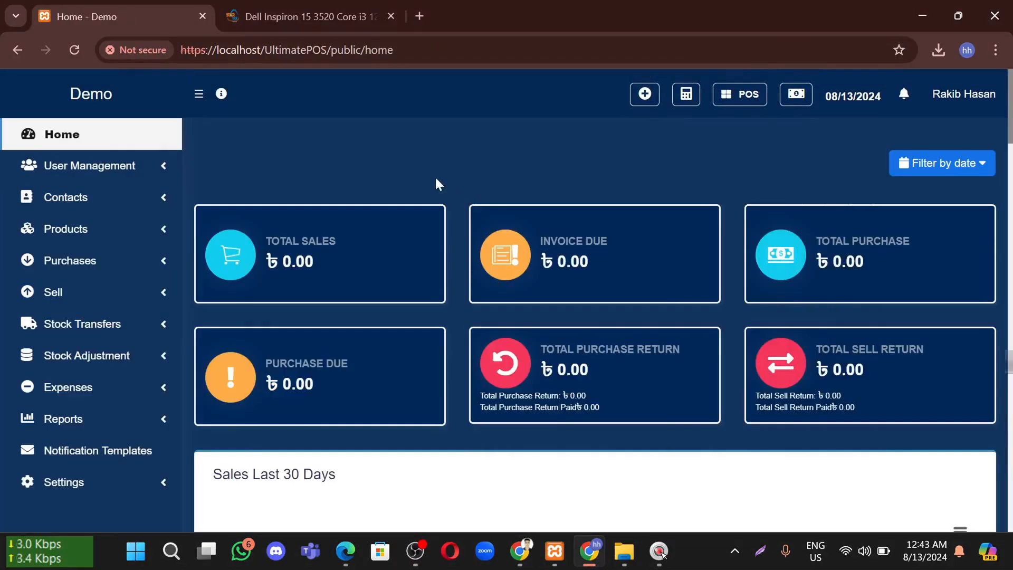
click(106, 228)
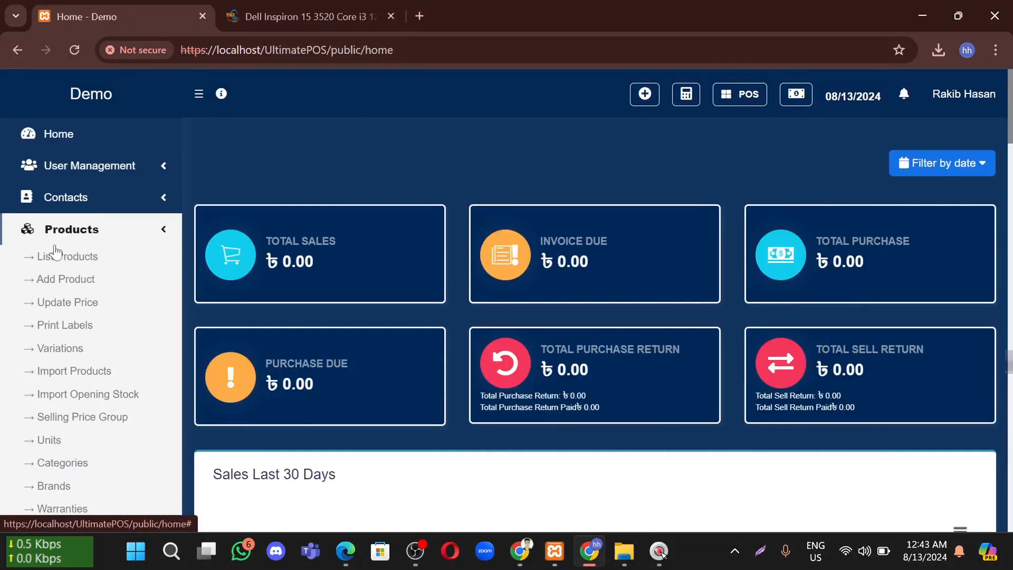
click(71, 280)
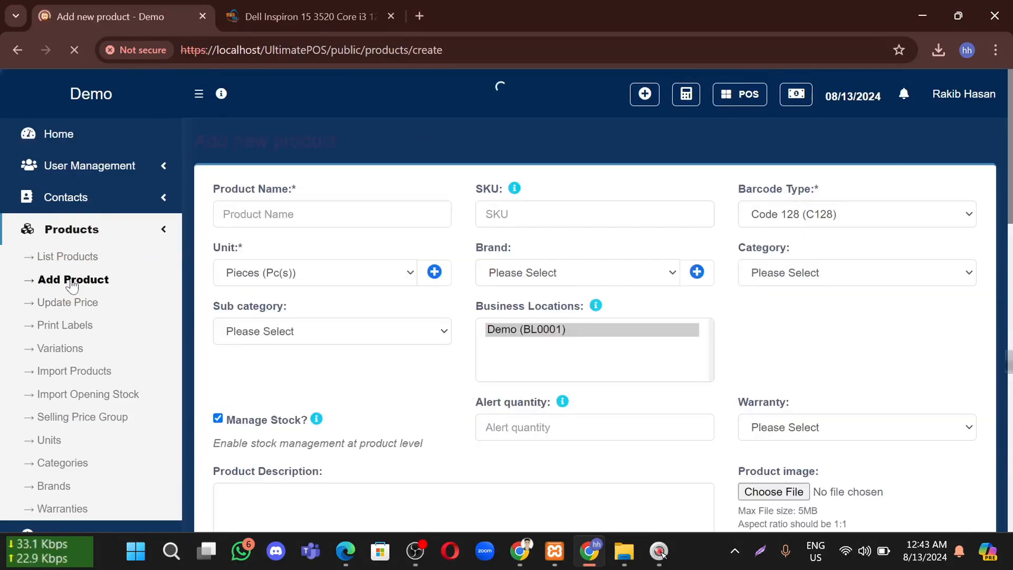
click(262, 206)
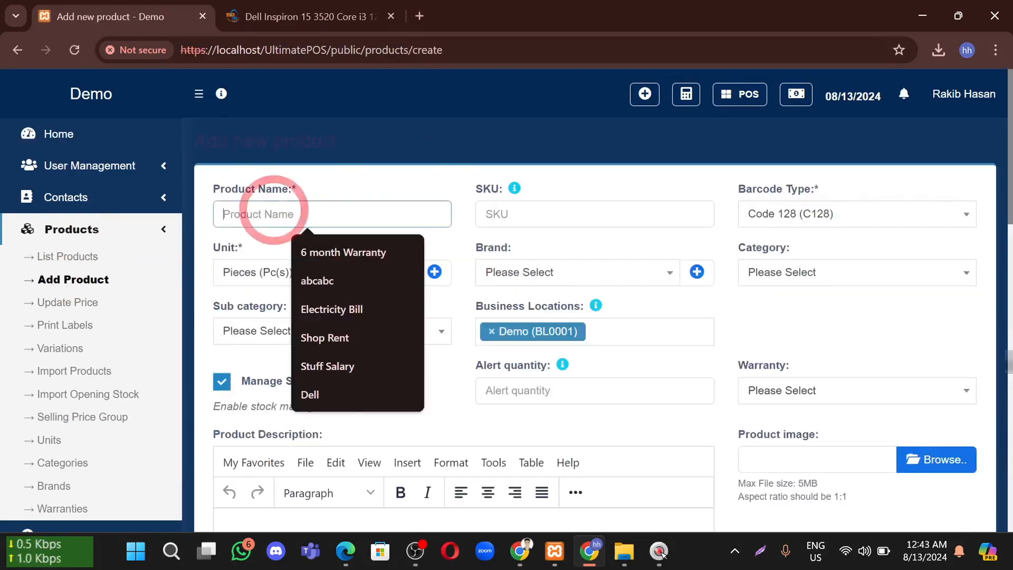
click(266, 19)
scroll(164, 265, up, 10)
scroll(164, 265, up, 15)
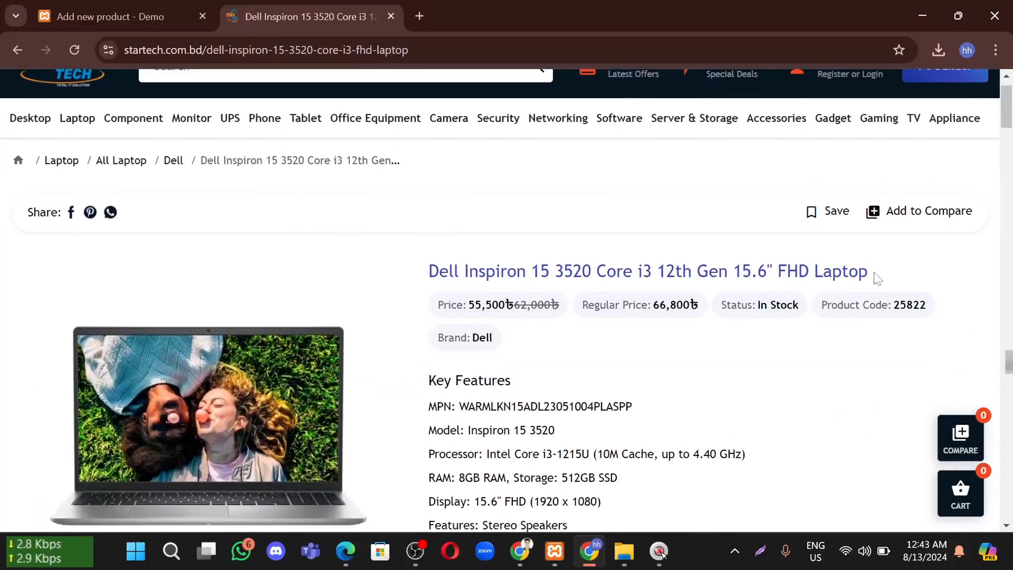
drag(876, 278, 402, 271)
key(ctrl+c)
click(109, 6)
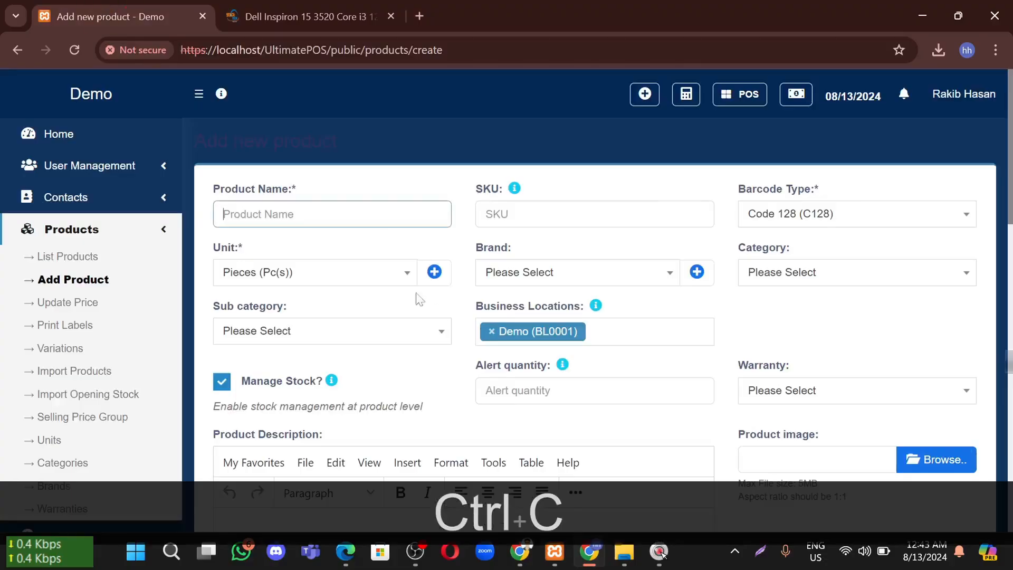
key(ctrl+v)
Copy the product code 25822 from the Star Tech page into the SKU field
click(486, 214)
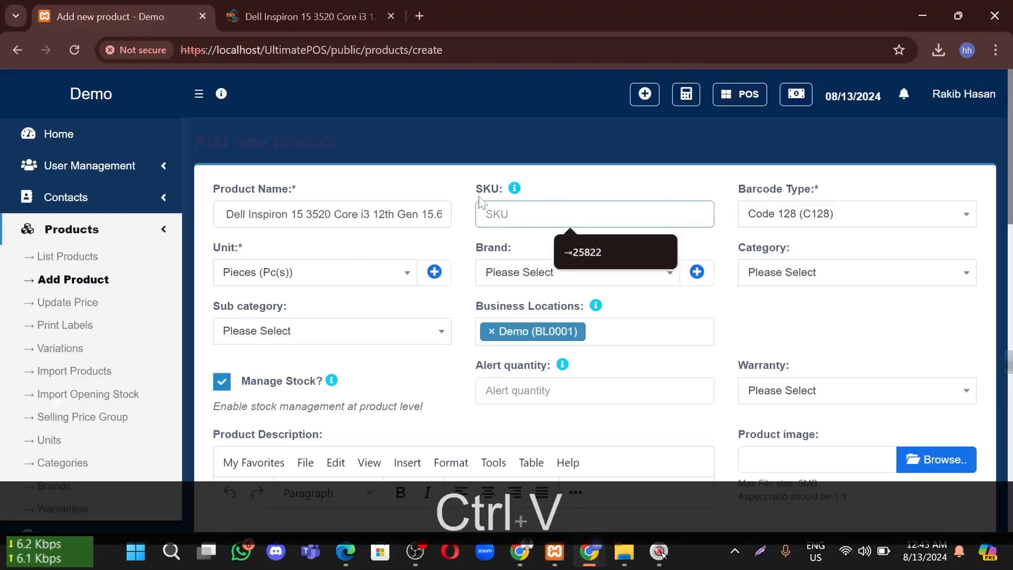
click(377, 16)
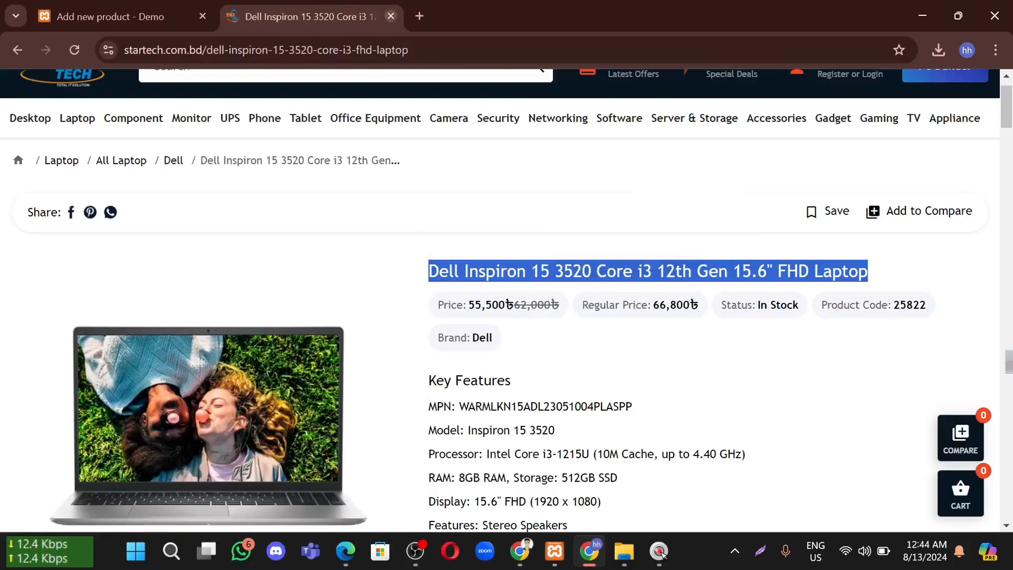
drag(927, 305, 893, 305)
key(ctrl+c)
click(121, 16)
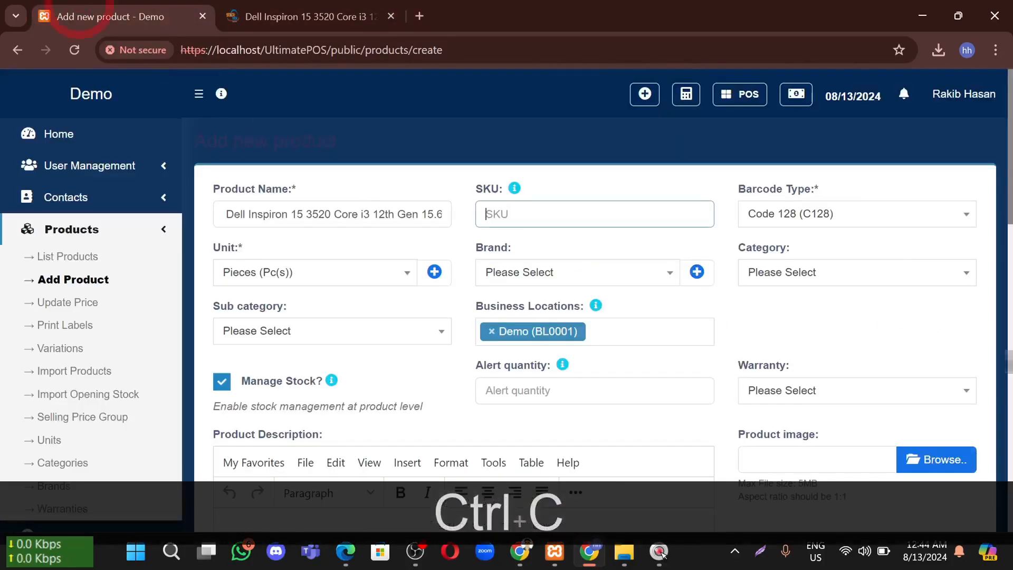
key(ctrl+v)
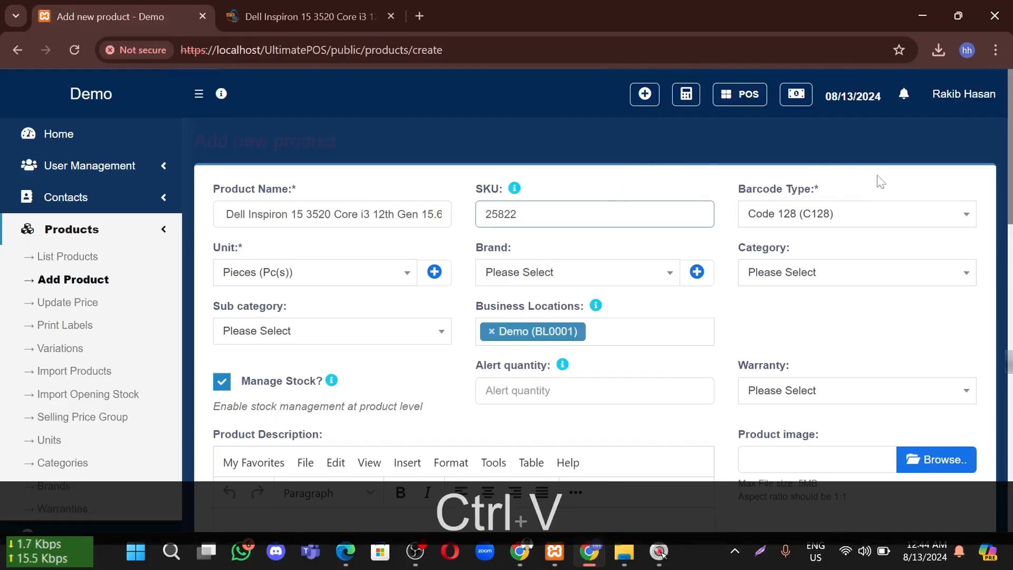
Keep Code 128 barcode and Pieces unit; set brand Dell and category Laptop
click(839, 216)
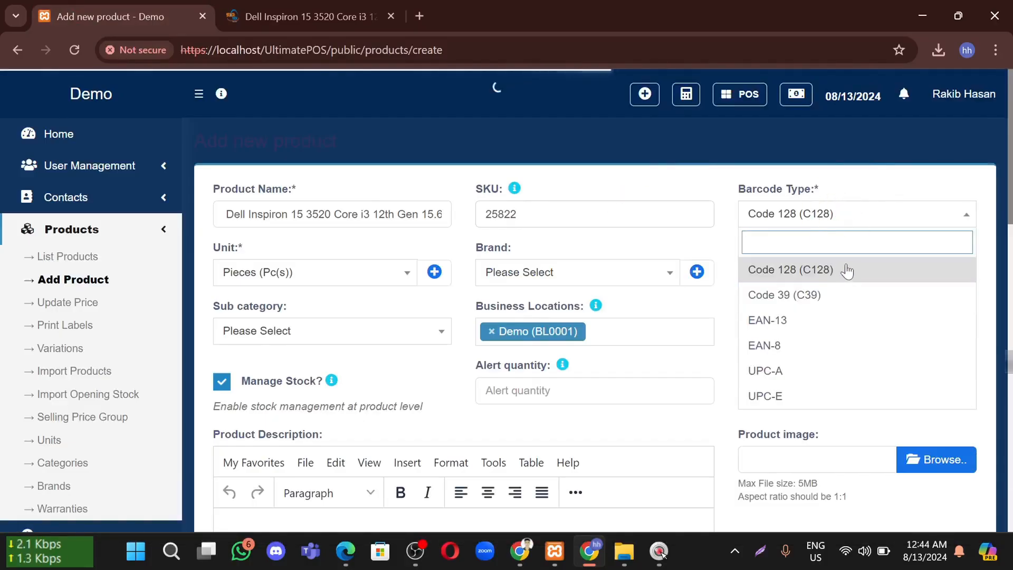
click(784, 272)
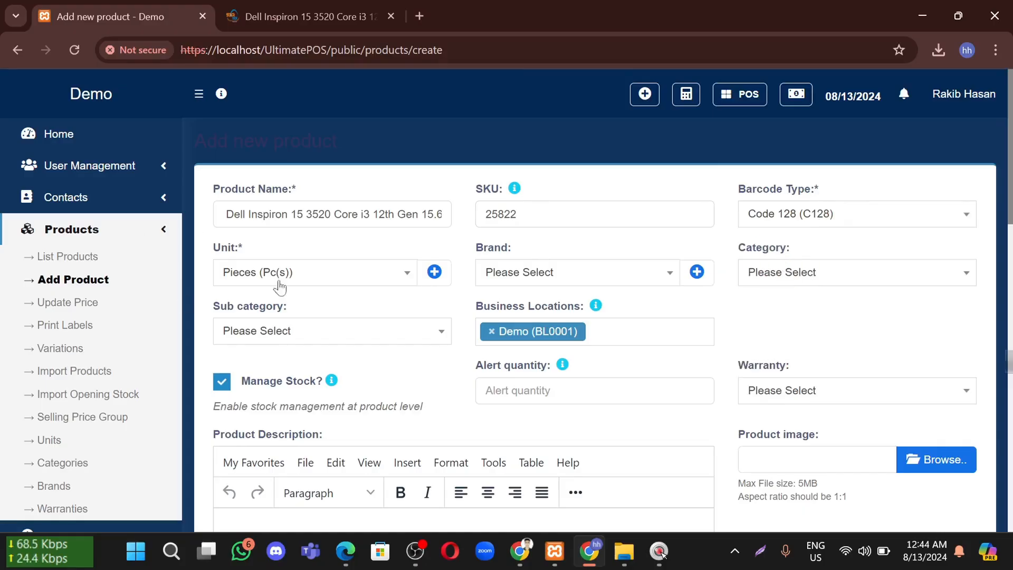
click(326, 273)
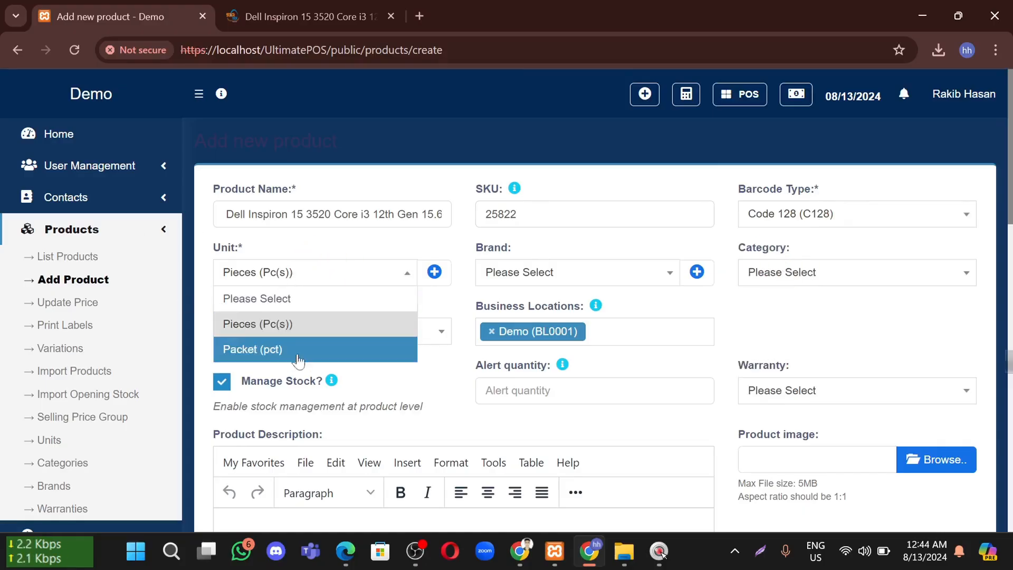
click(300, 327)
click(569, 277)
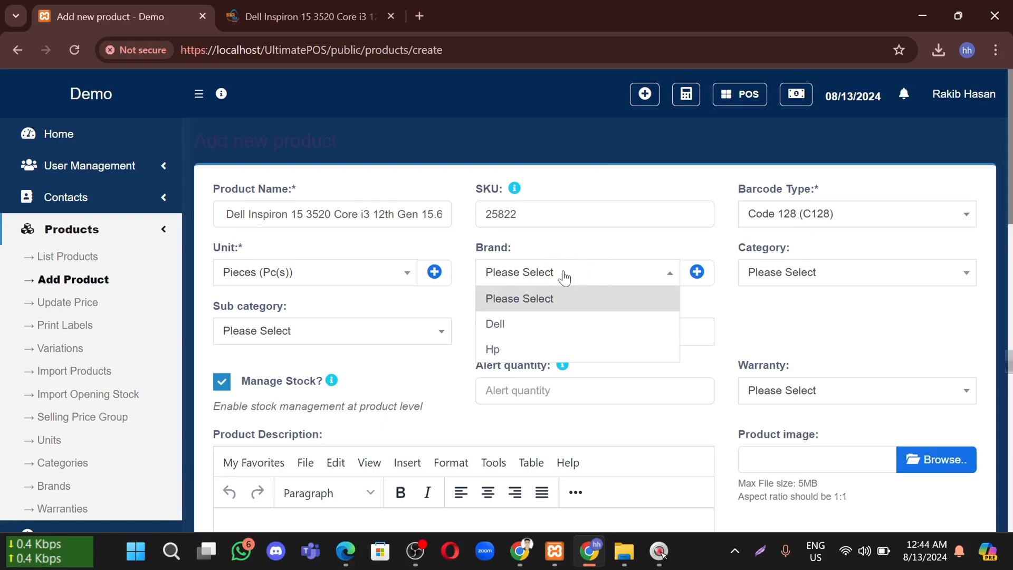
click(514, 330)
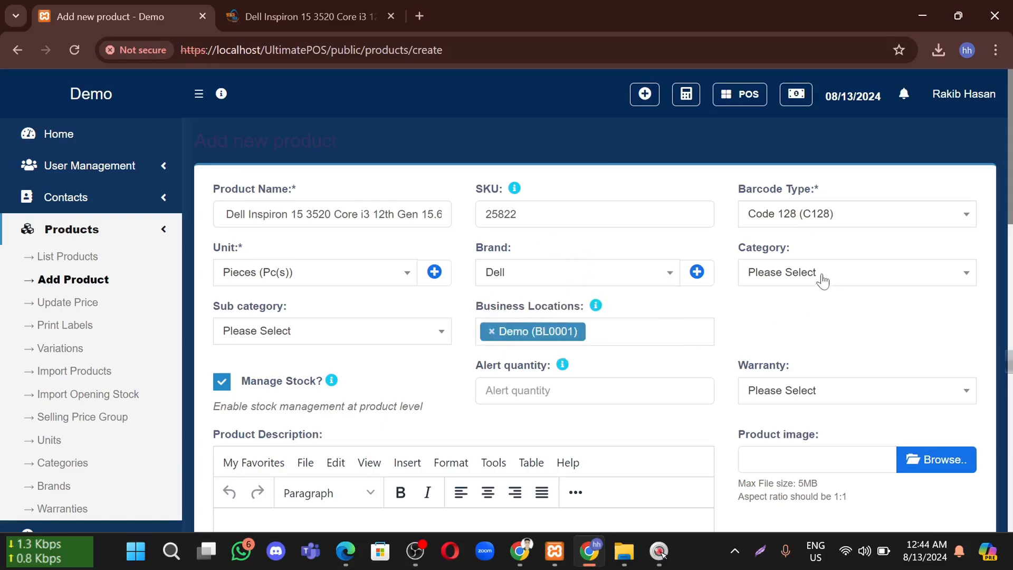
click(778, 270)
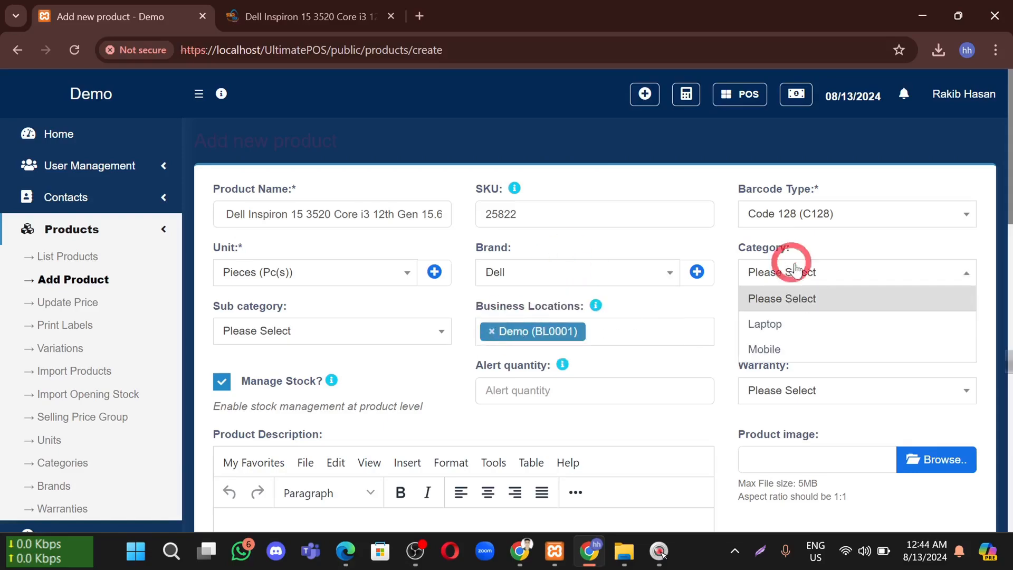
click(776, 323)
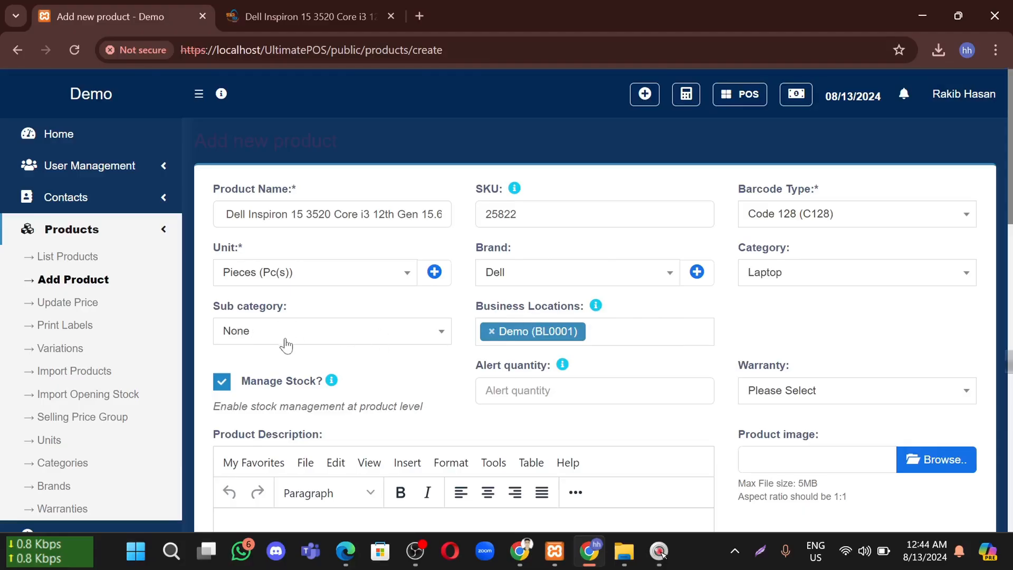
Keep Demo as the business location and leave stock management enabled
scroll(580, 296, down, 1)
click(598, 263)
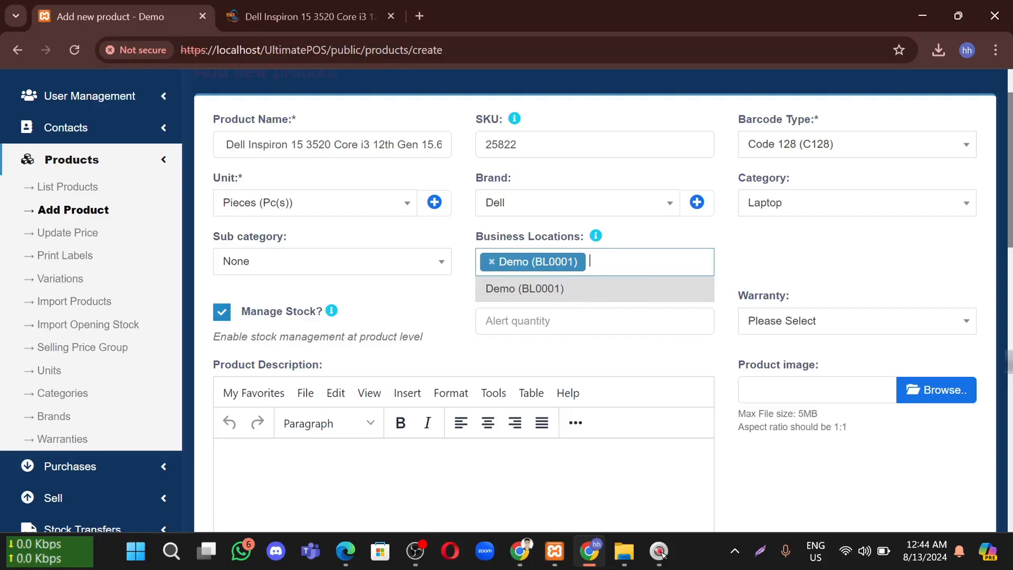
click(606, 260)
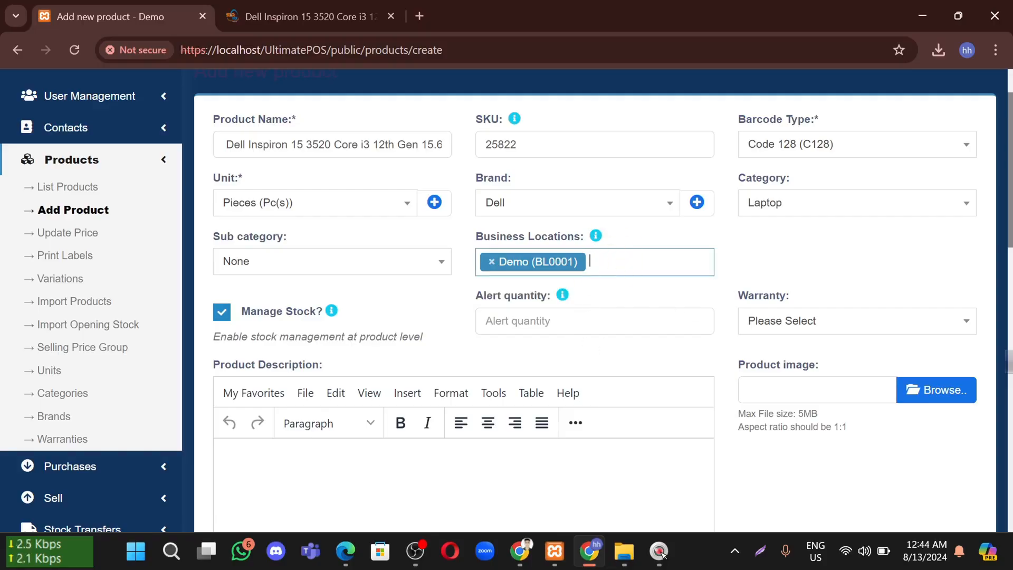
click(615, 262)
click(651, 263)
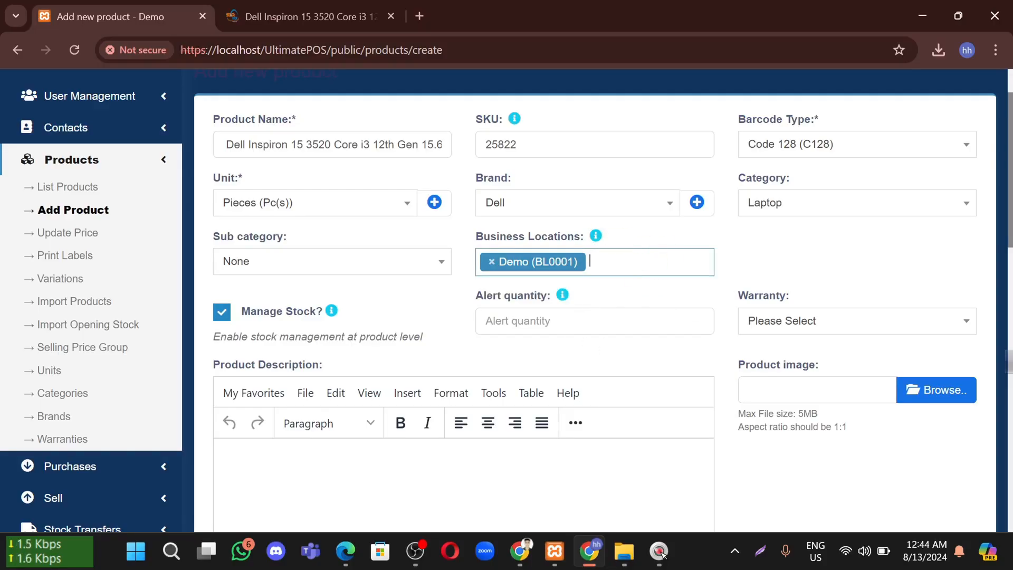
click(222, 314)
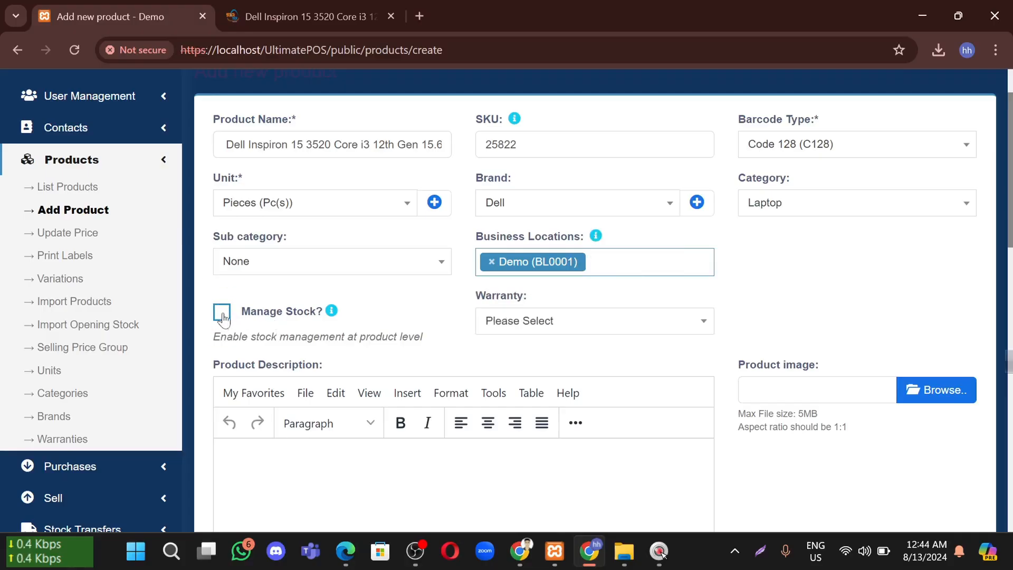
click(222, 314)
Set the alert quantity to 10 and the warranty to 6 month Warranty
scroll(340, 288, down, 1)
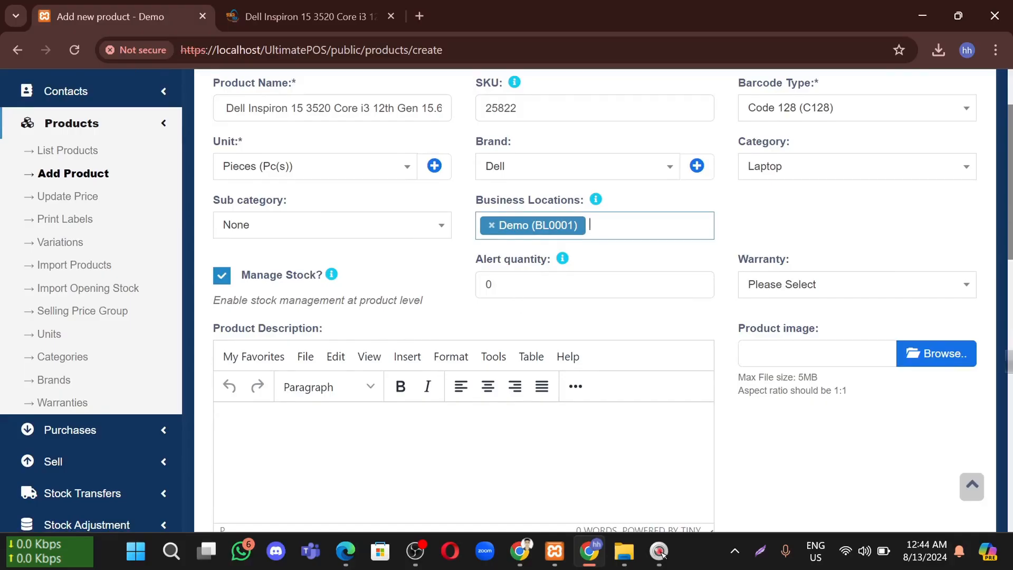
key(Tab)
key(Tab)
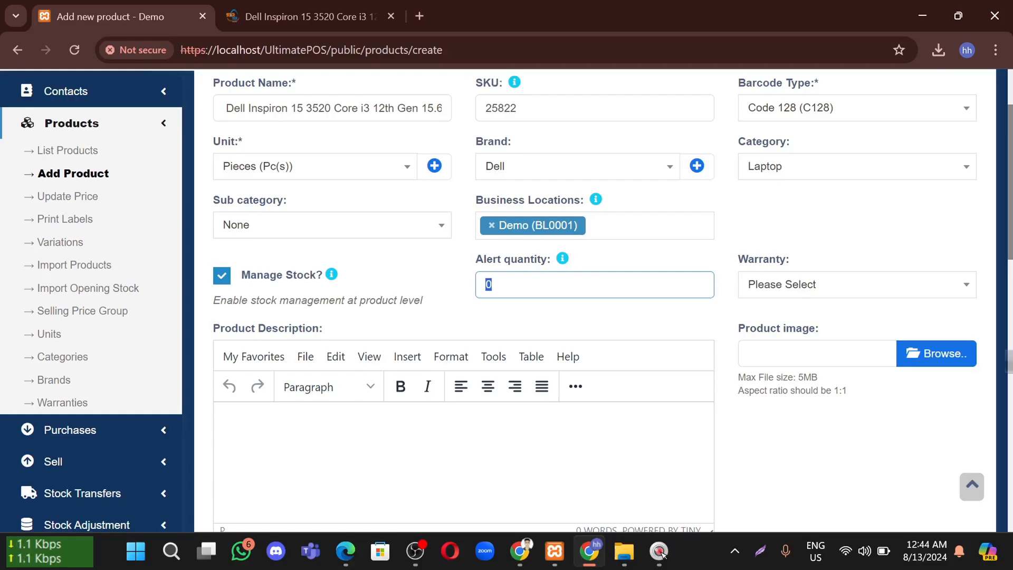
text(10)
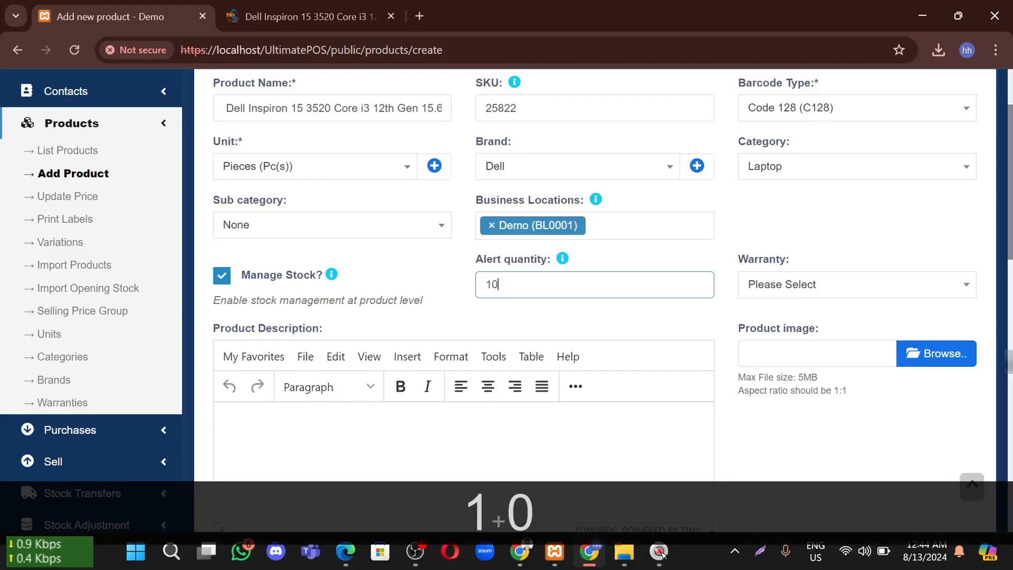
click(502, 308)
drag(501, 286, 451, 295)
click(505, 320)
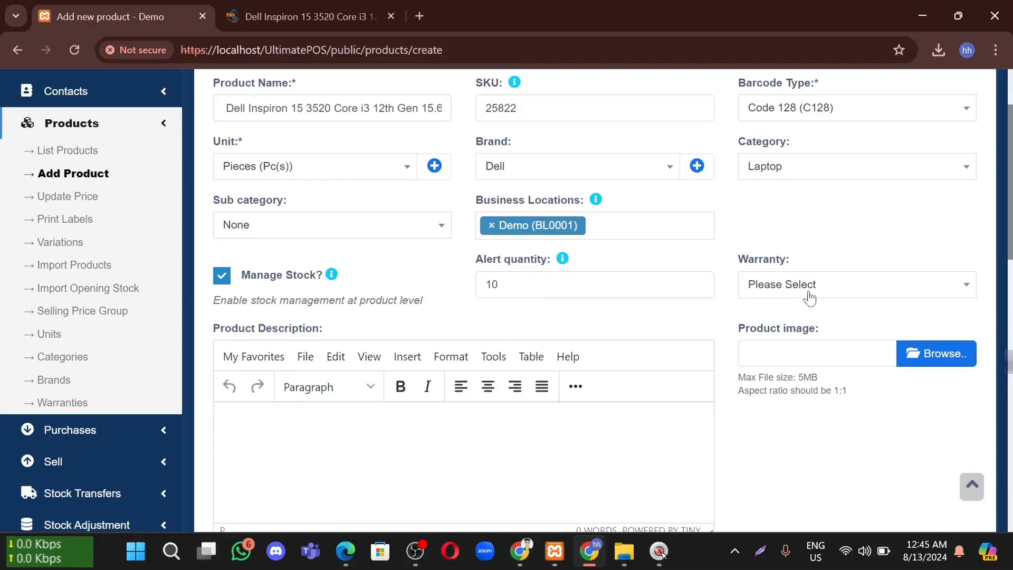
click(770, 298)
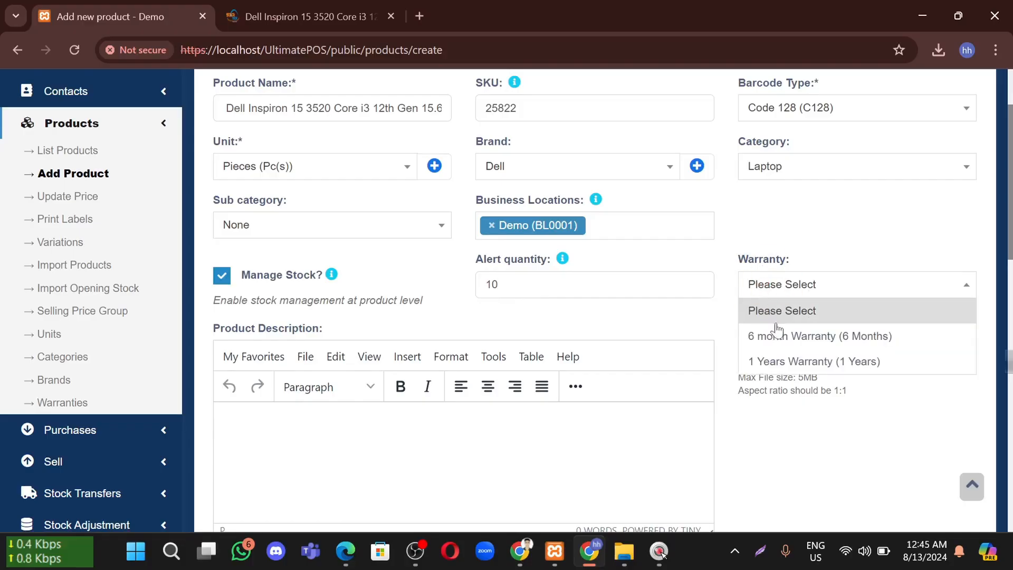
click(801, 340)
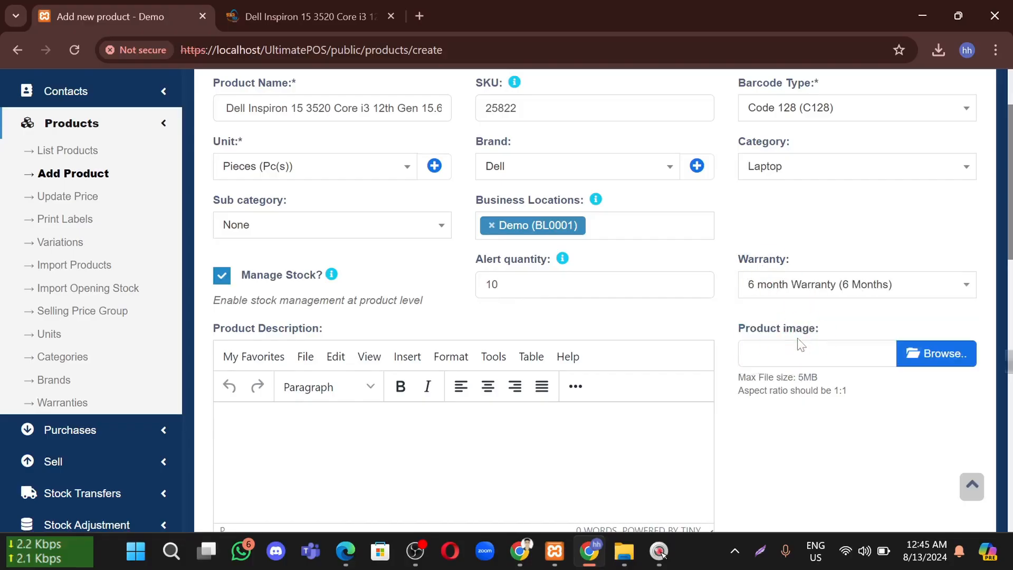
scroll(294, 278, down, 3)
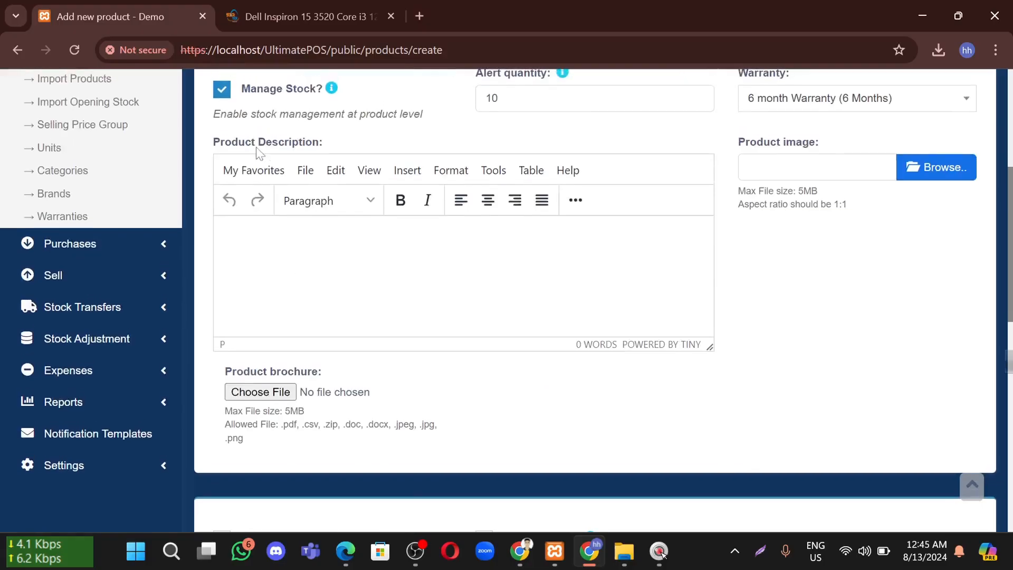
Paste the laptop's Key Features into Product Description and attach the inspiron_1 photo as product image
click(259, 7)
scroll(380, 353, down, 2)
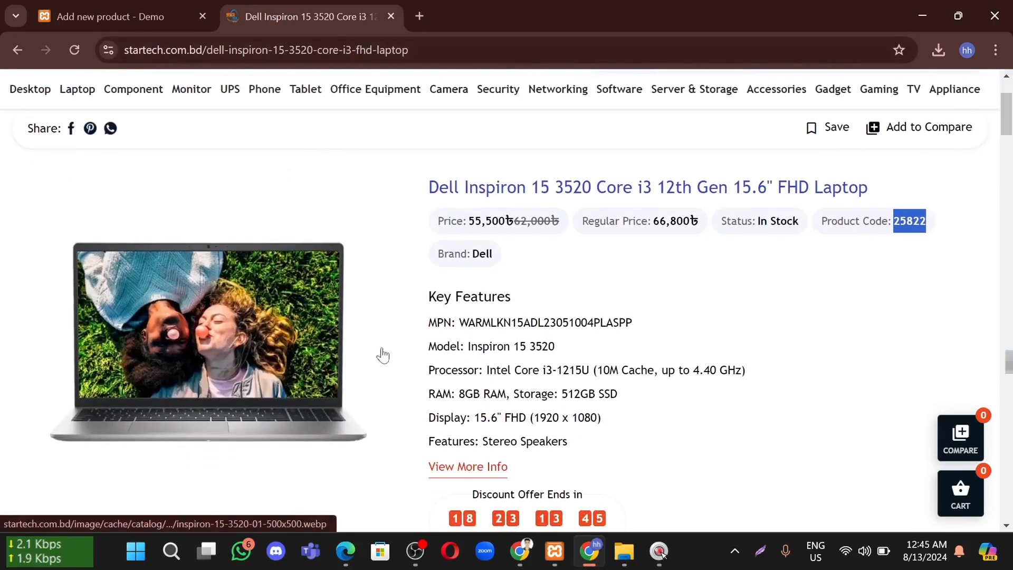
drag(587, 446, 429, 312)
key(ctrl+c)
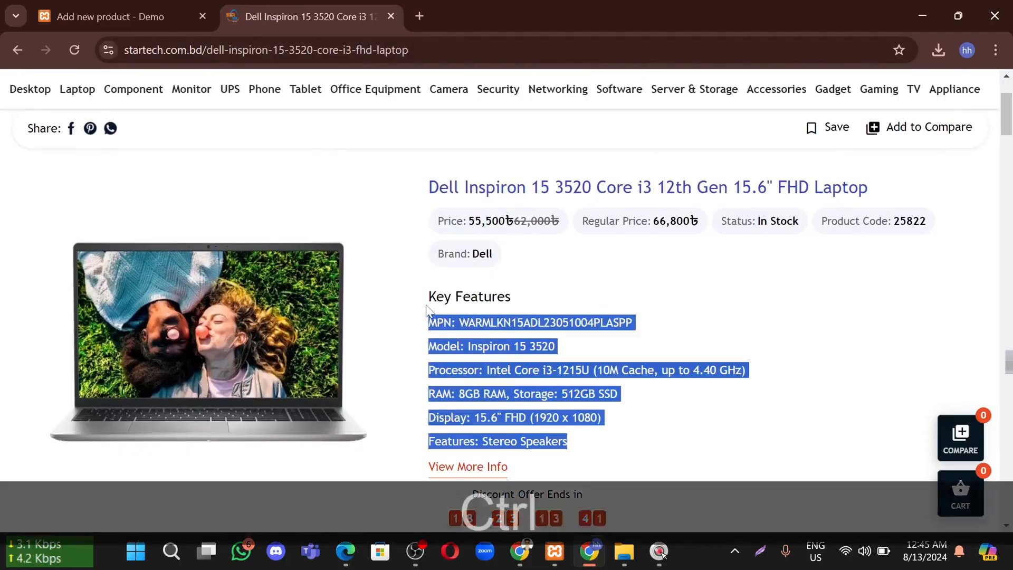
click(101, 16)
key(ctrl+v)
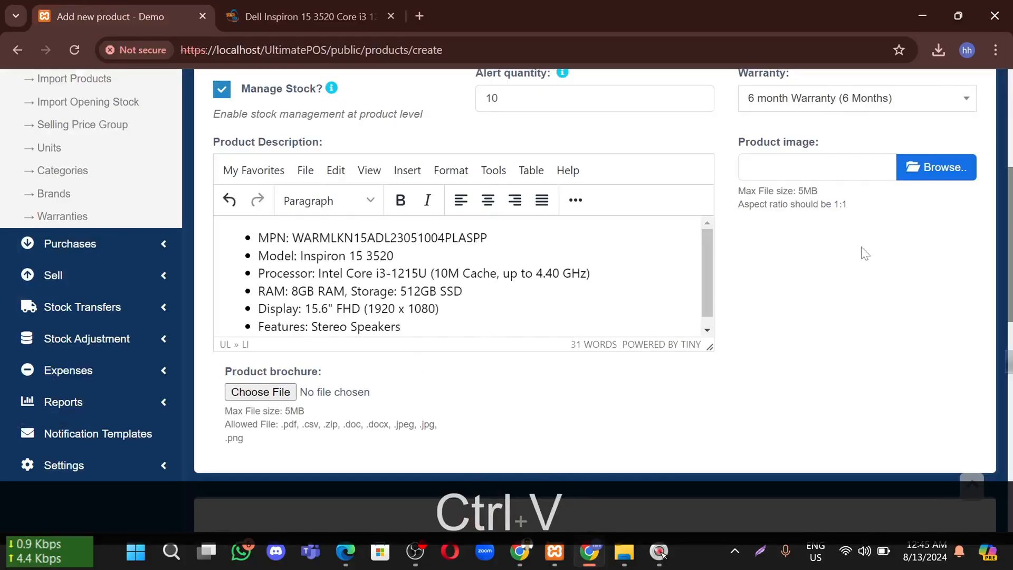
click(912, 170)
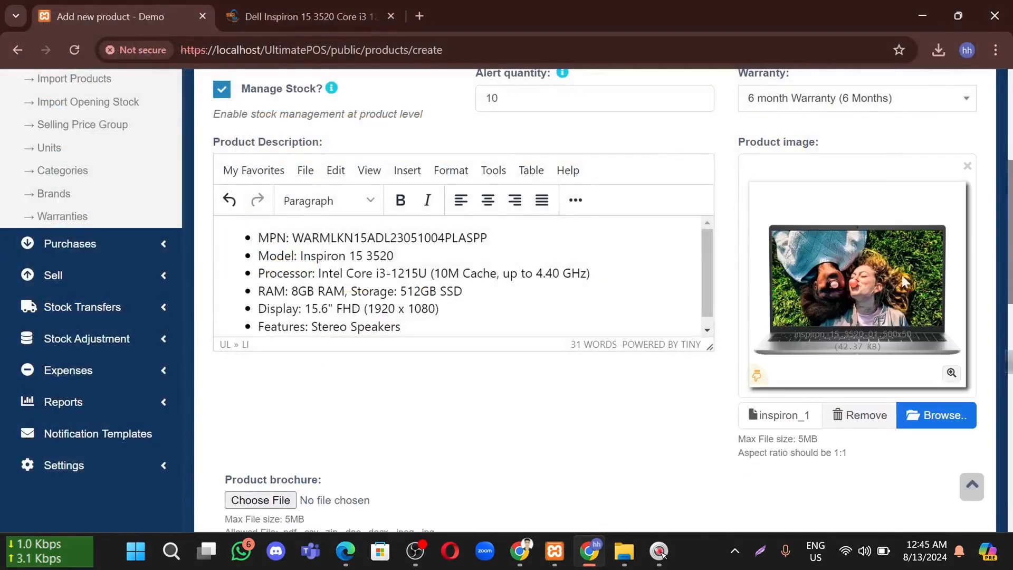
scroll(610, 337, down, 3)
Tick 'Enable Product description, IMEI or Serial Number'
scroll(528, 335, down, 2)
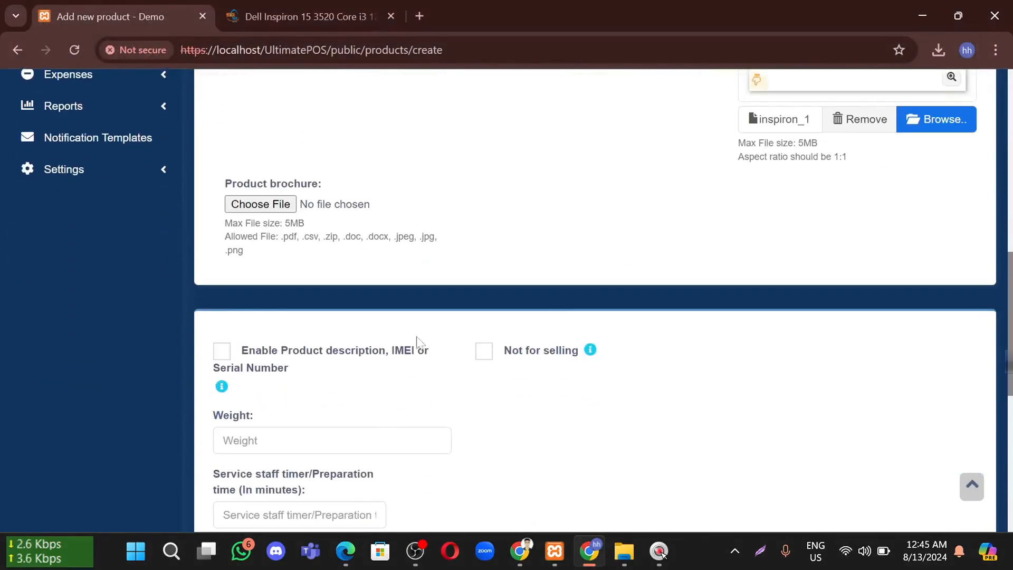
scroll(321, 372, down, 1)
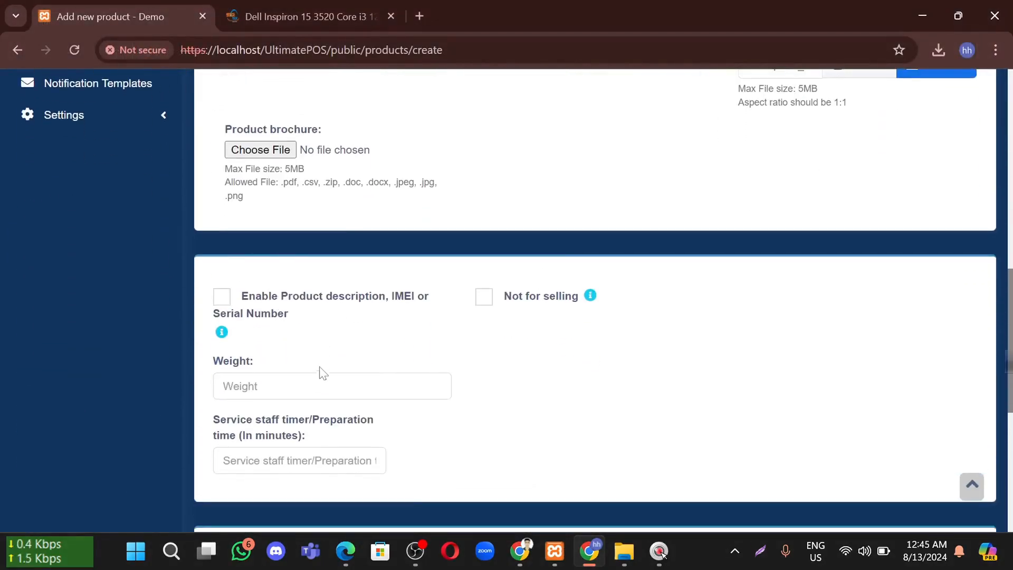
click(274, 301)
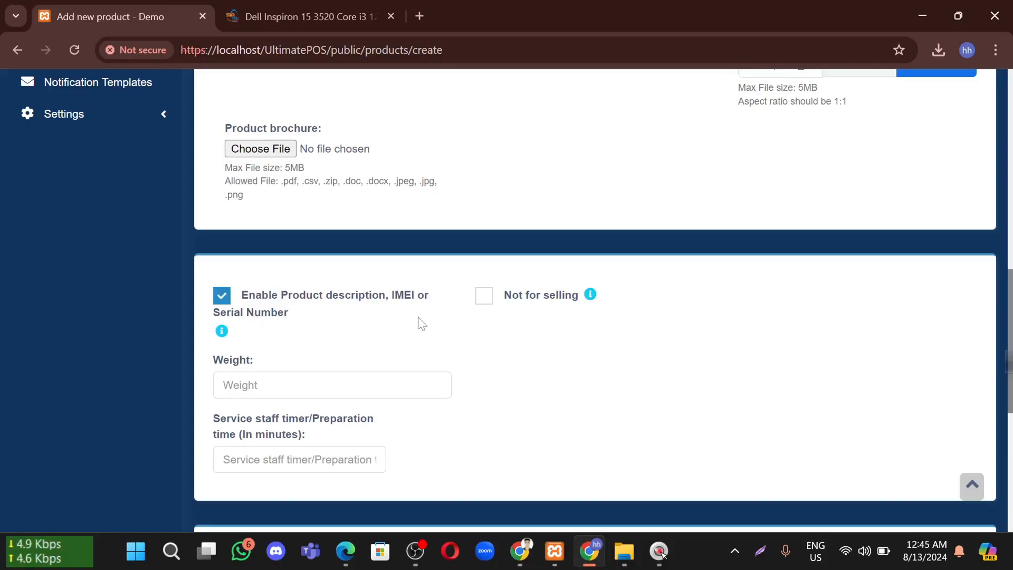
Set the product Weight to 1.65 kg, leaving Not for selling unticked
click(269, 387)
click(483, 297)
click(484, 298)
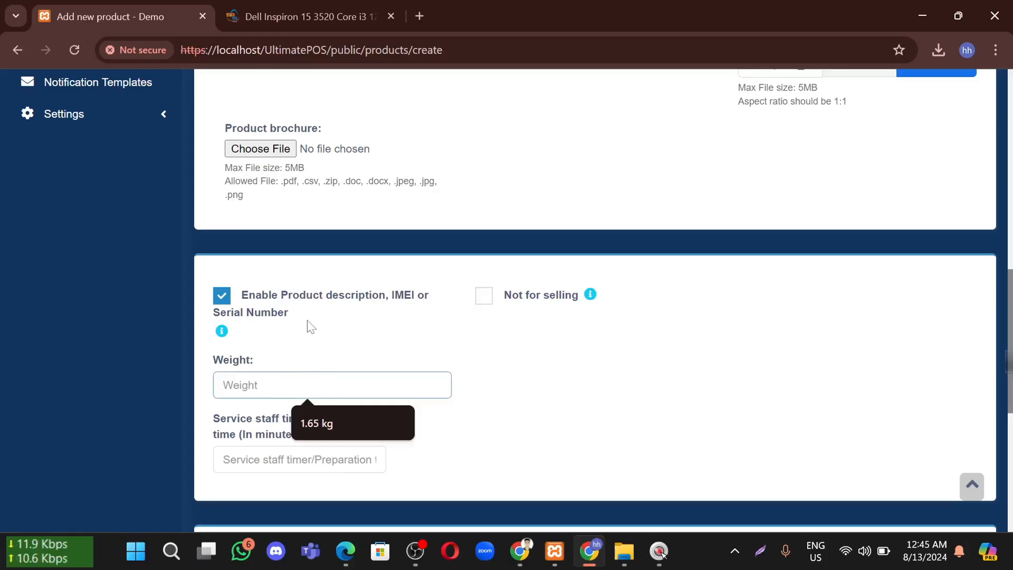
click(327, 333)
scroll(239, 327, down, 1)
click(237, 330)
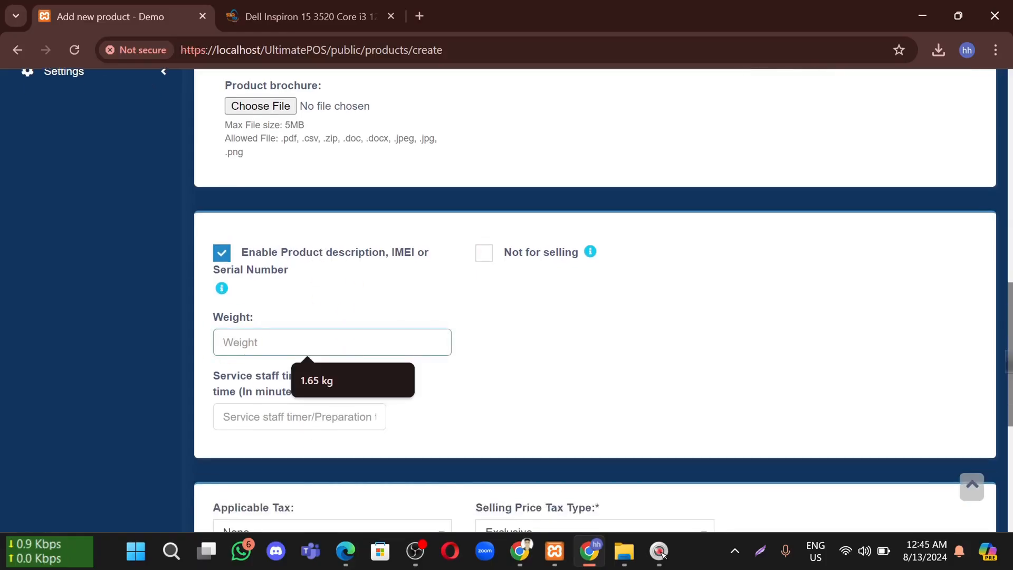
click(327, 383)
scroll(328, 343, down, 1)
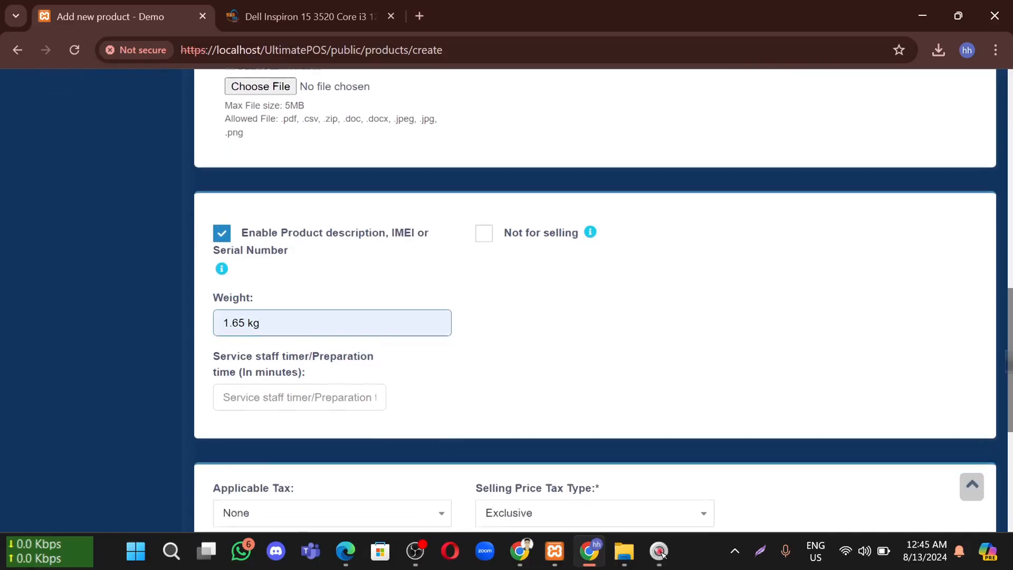
scroll(496, 346, down, 4)
scroll(422, 327, down, 2)
click(304, 239)
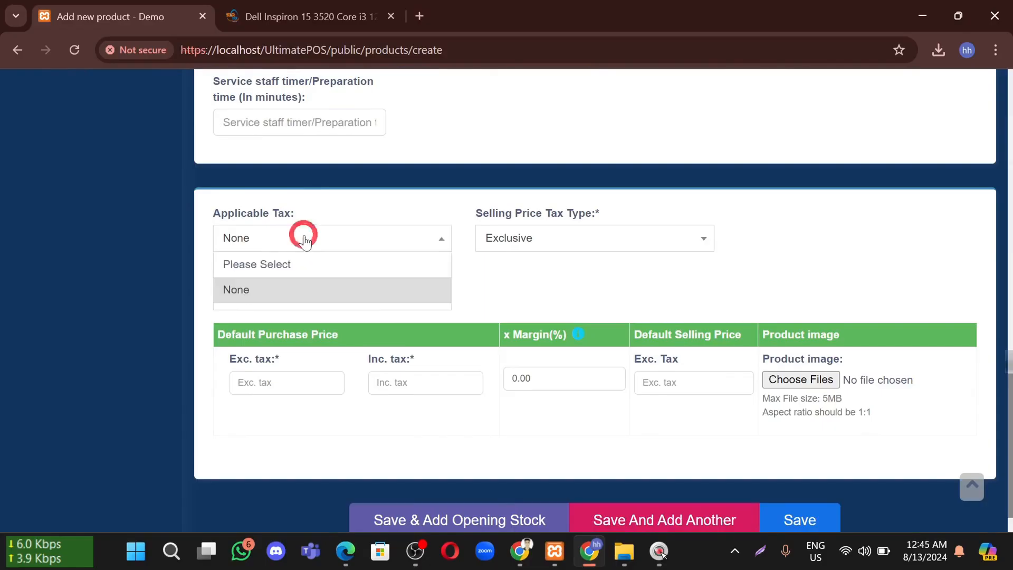
click(512, 196)
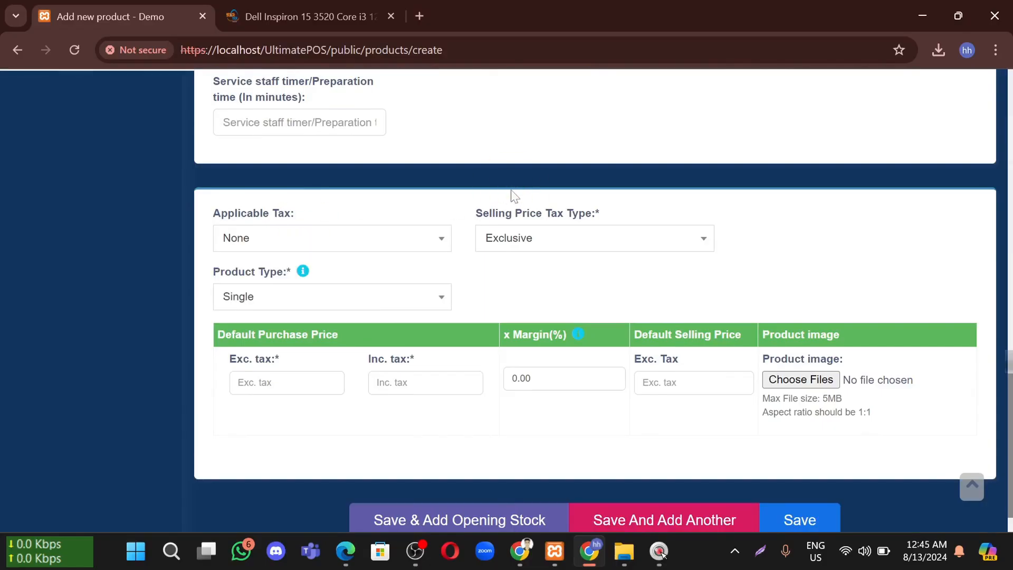
click(512, 236)
click(514, 264)
click(516, 240)
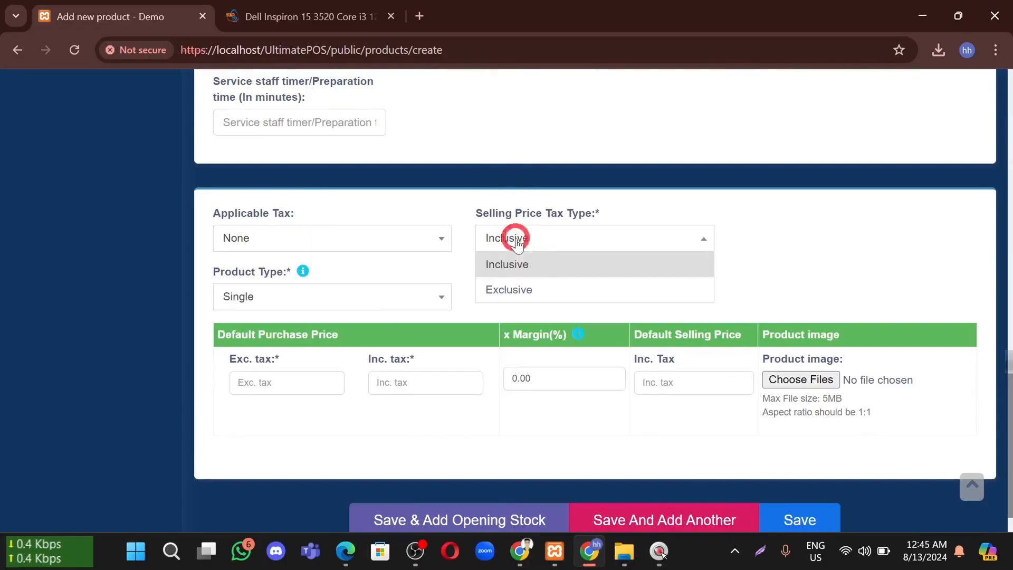
click(514, 290)
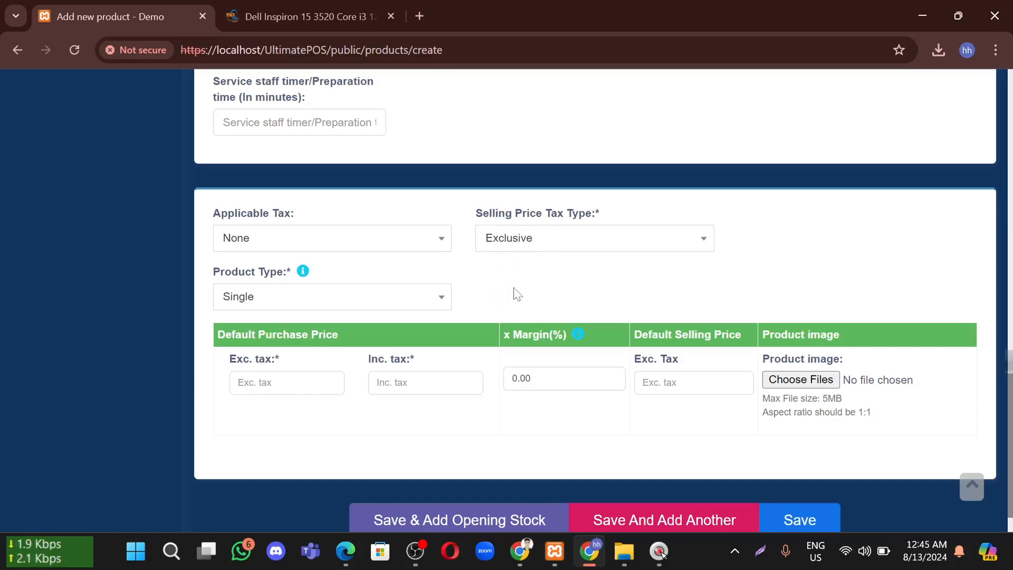
click(540, 248)
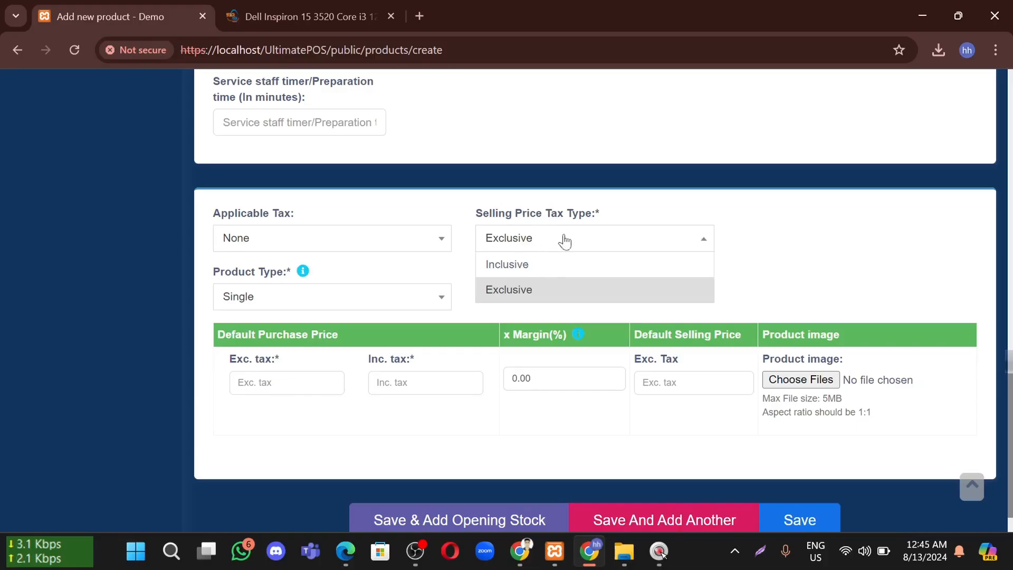
scroll(791, 248, down, 1)
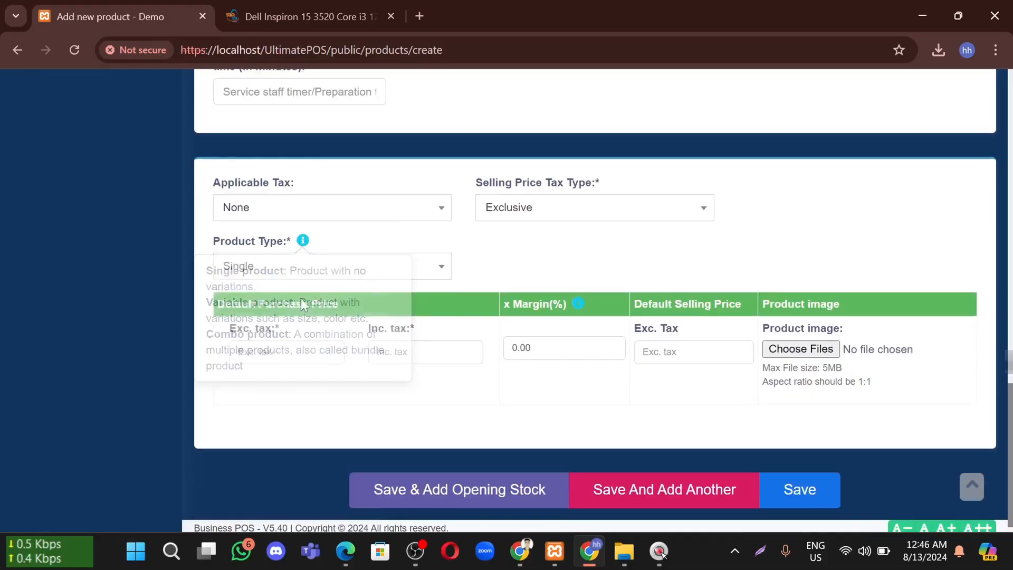
click(331, 274)
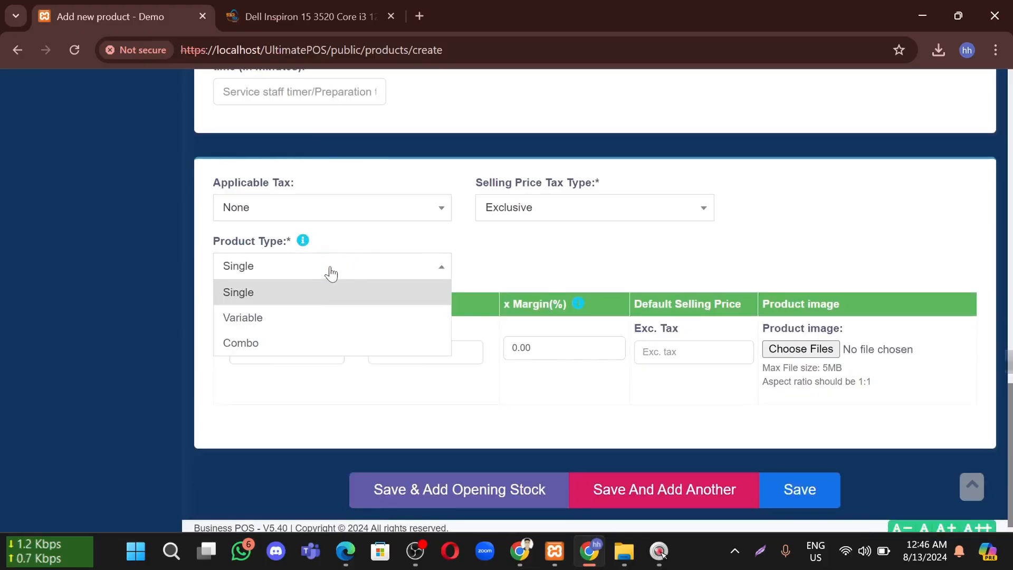
click(500, 252)
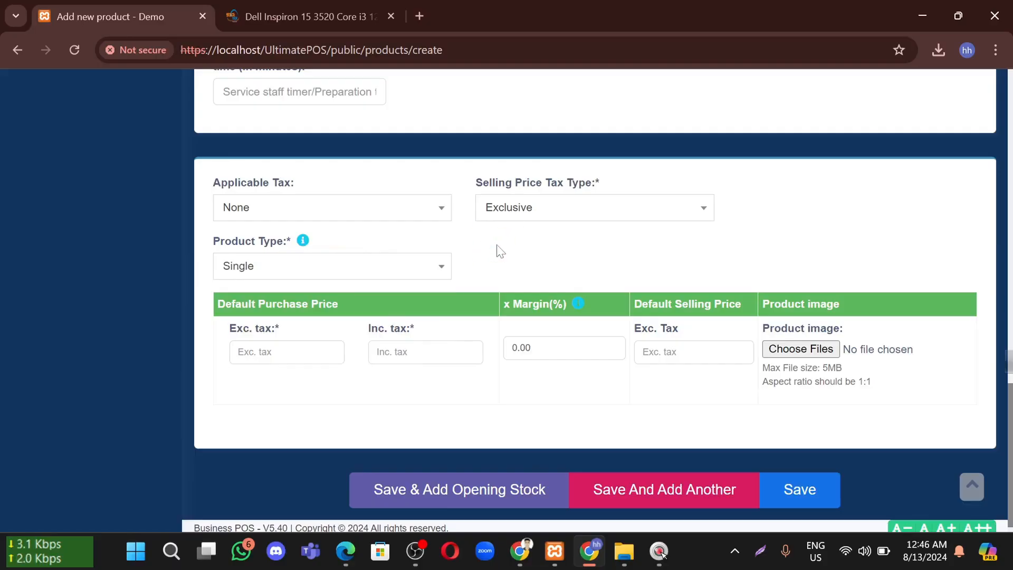
click(280, 265)
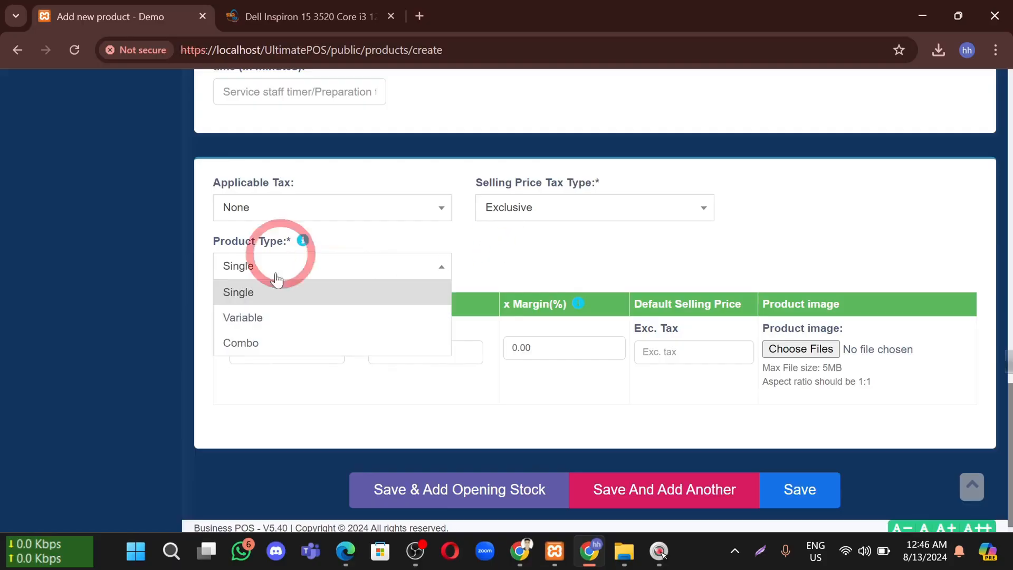
Make the laptop a Variable product using the Color variation with Black, White and Red values
click(272, 320)
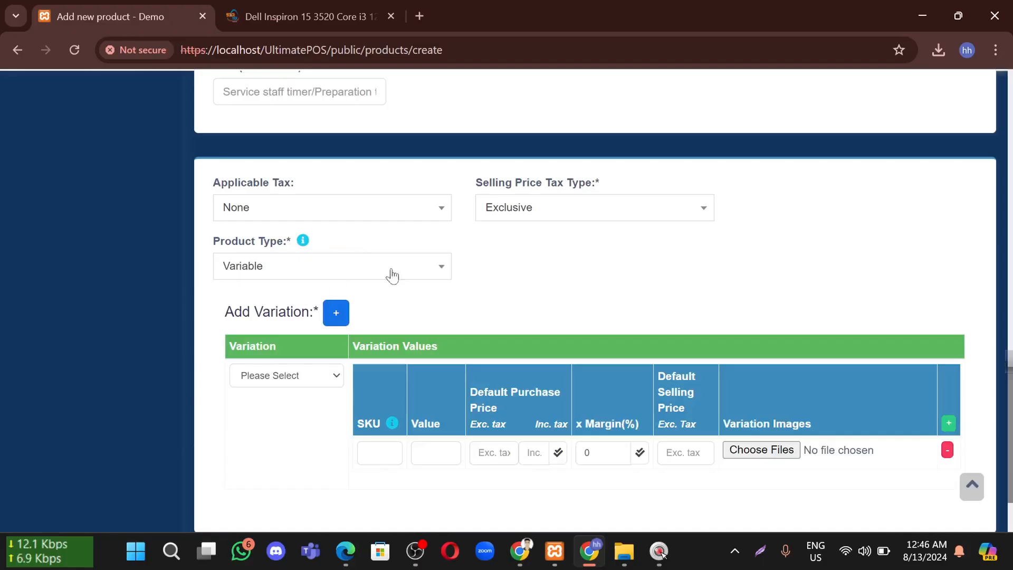
scroll(461, 267, down, 1)
click(272, 330)
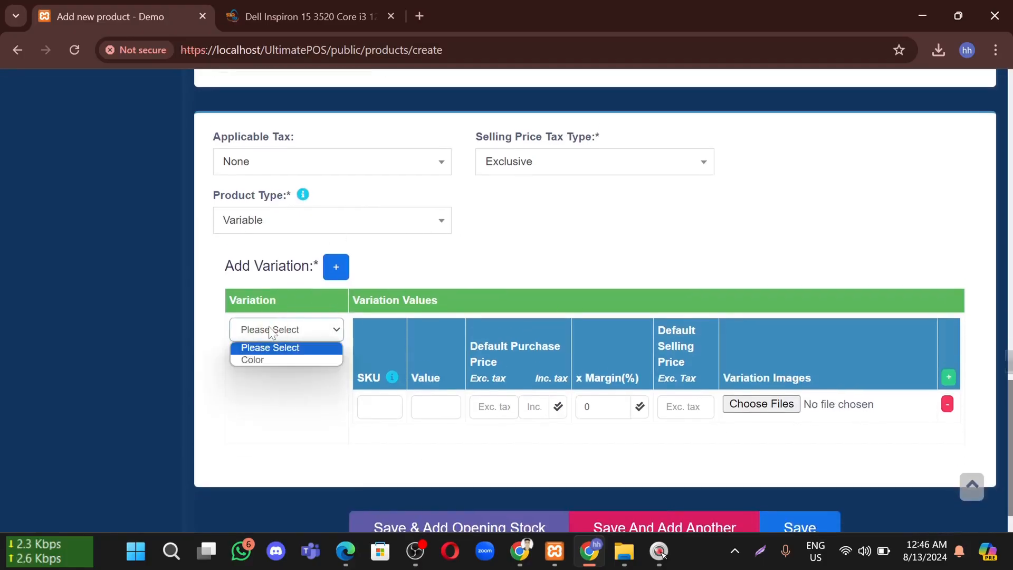
click(267, 360)
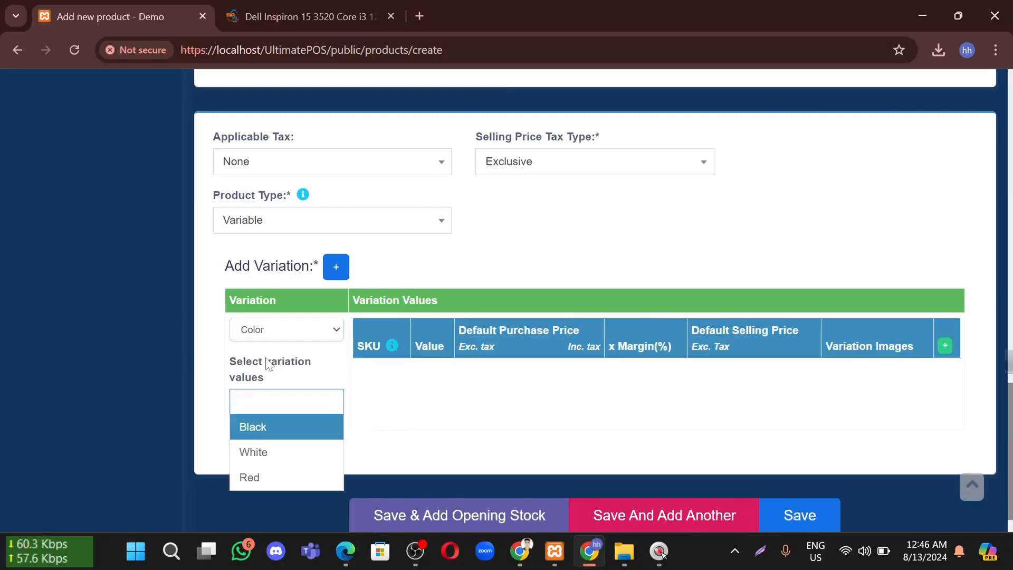
click(260, 426)
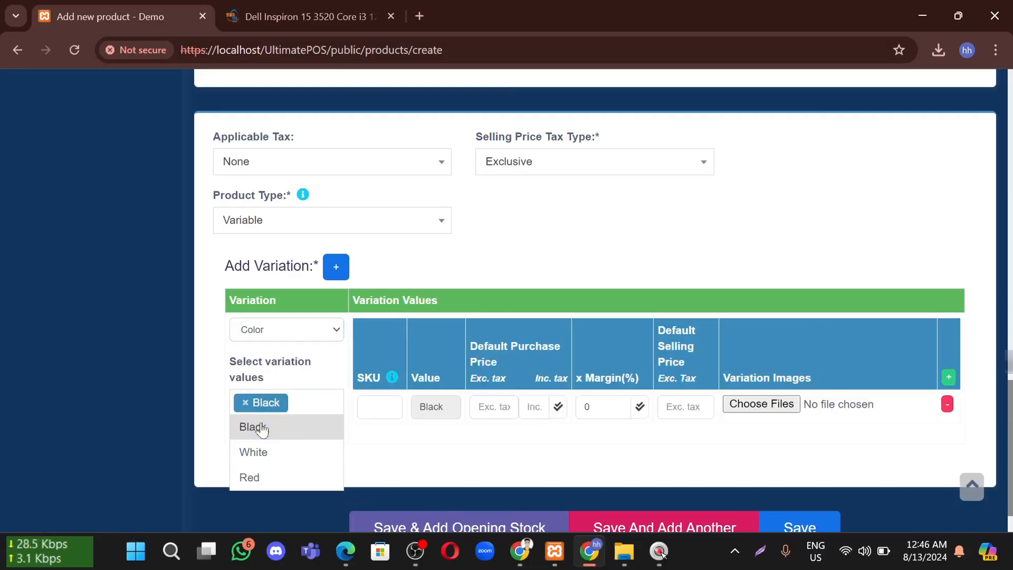
click(274, 452)
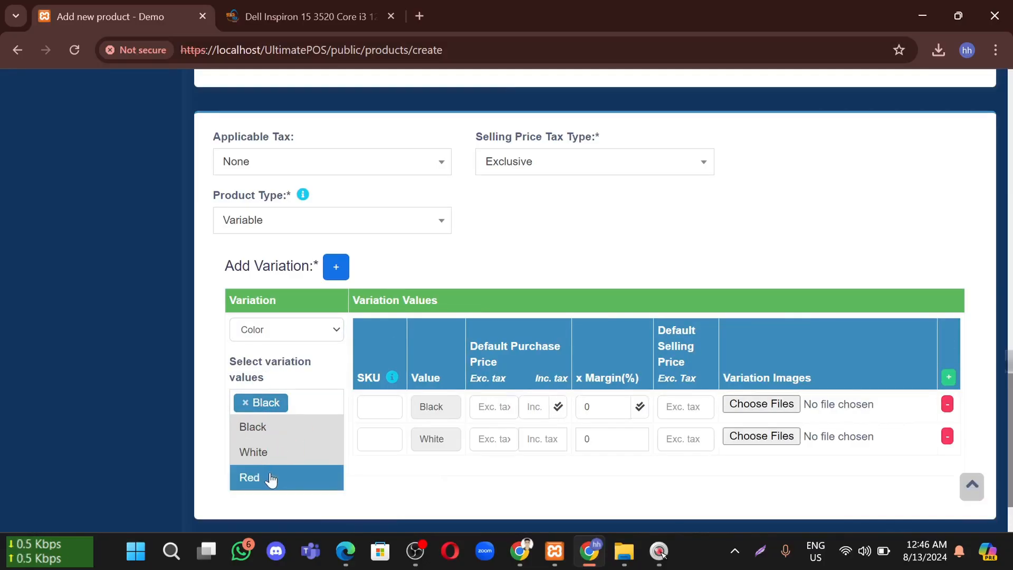
click(270, 478)
scroll(472, 532, down, 2)
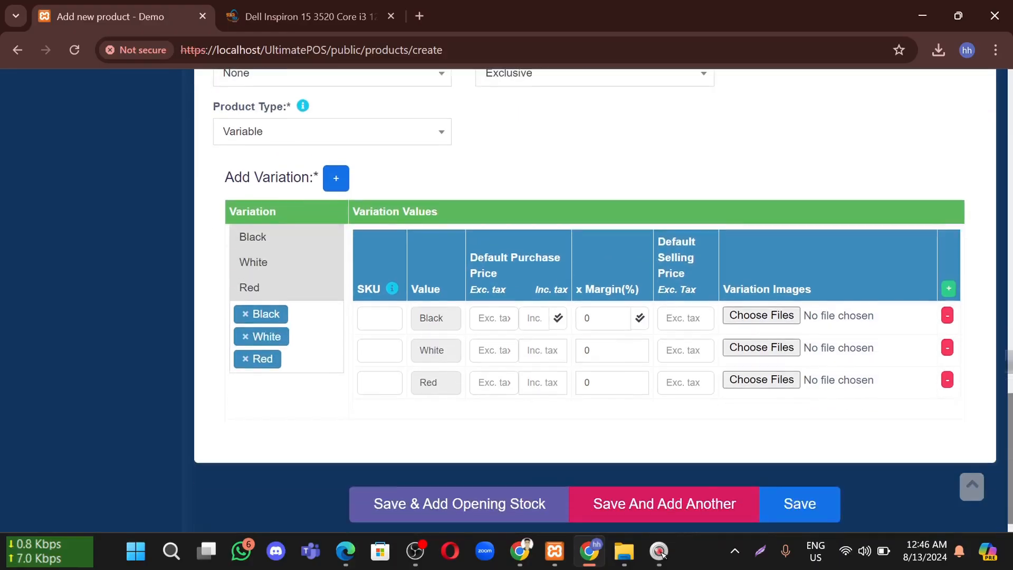
click(445, 434)
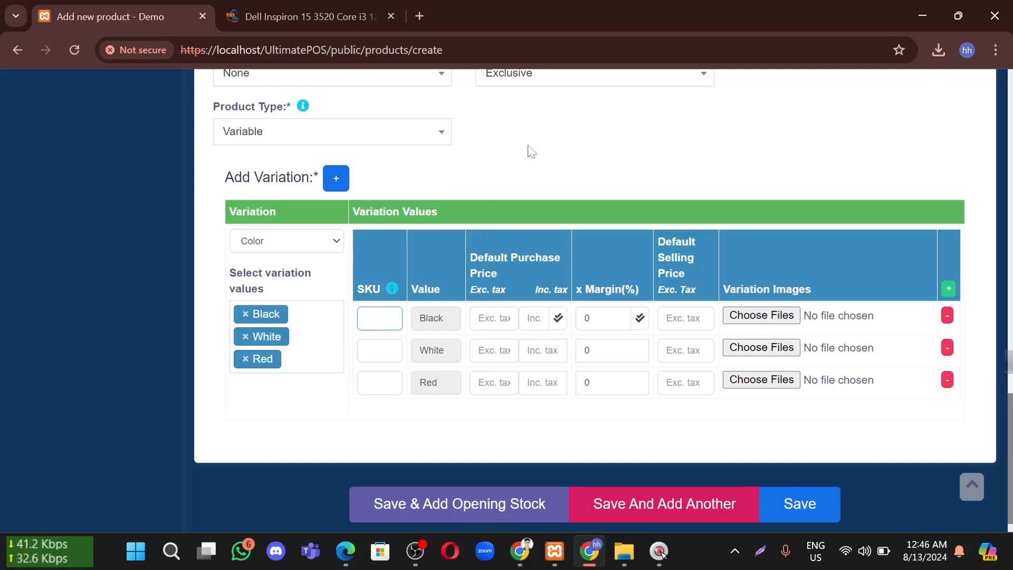
scroll(528, 151, up, 6)
Copy the product SKU 25822 into the Black, White and Red variation rows
scroll(549, 185, up, 3)
scroll(491, 233, up, 10)
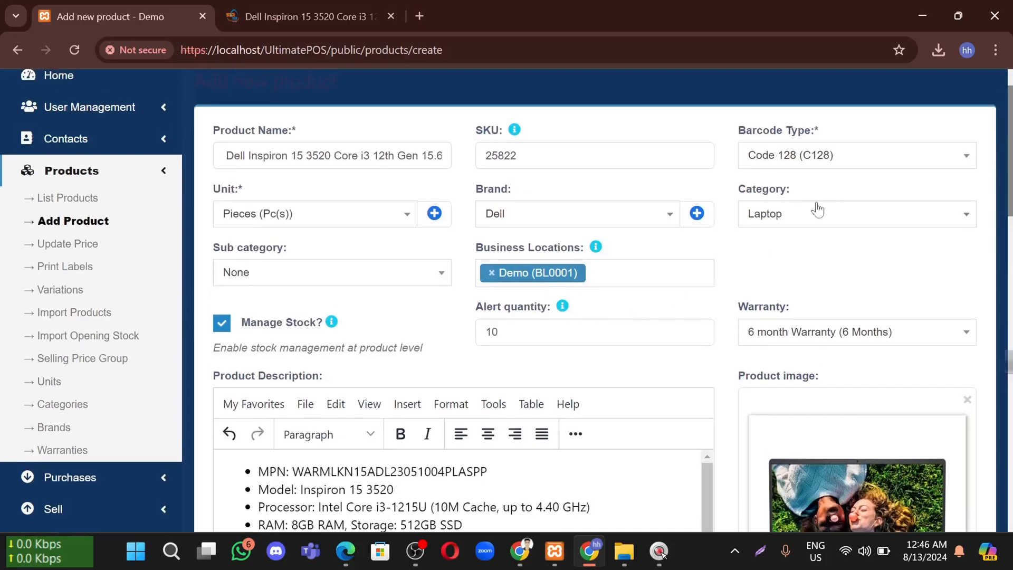
double_click(602, 170)
key(ctrl+c)
scroll(475, 264, down, 18)
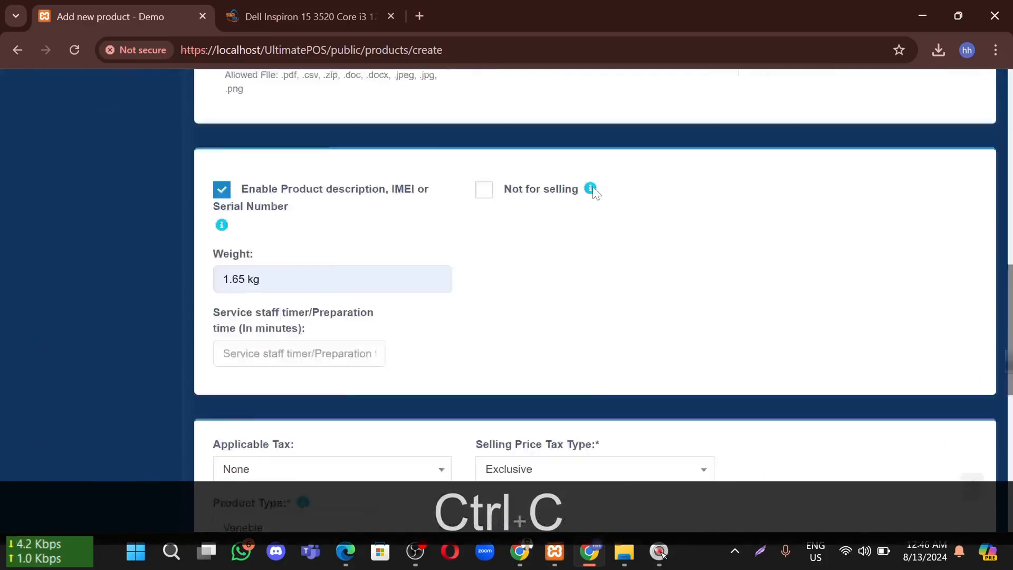
click(380, 289)
key(ctrl+v)
click(380, 321)
key(ctrl+v)
click(380, 353)
key(ctrl+v)
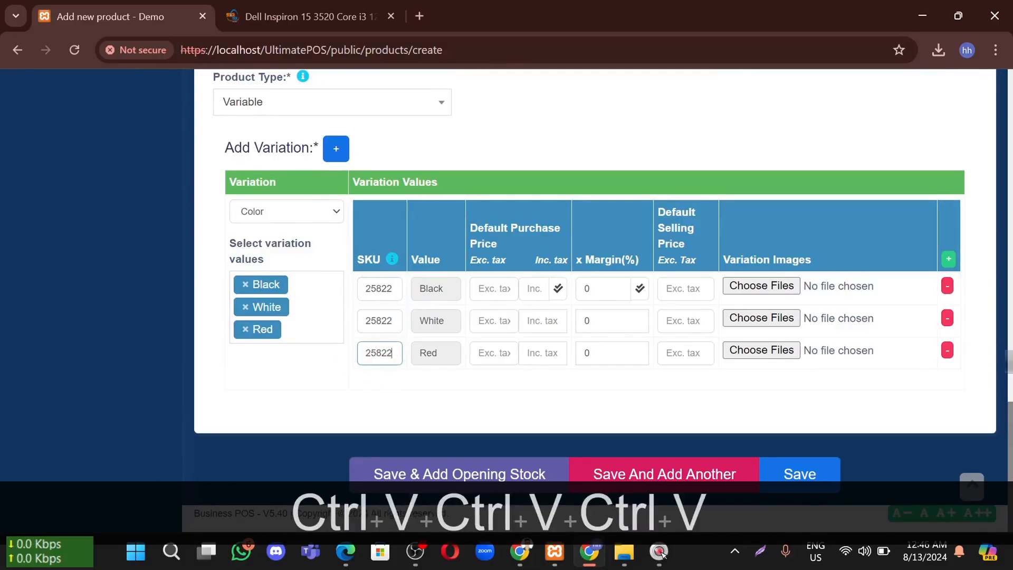
click(494, 288)
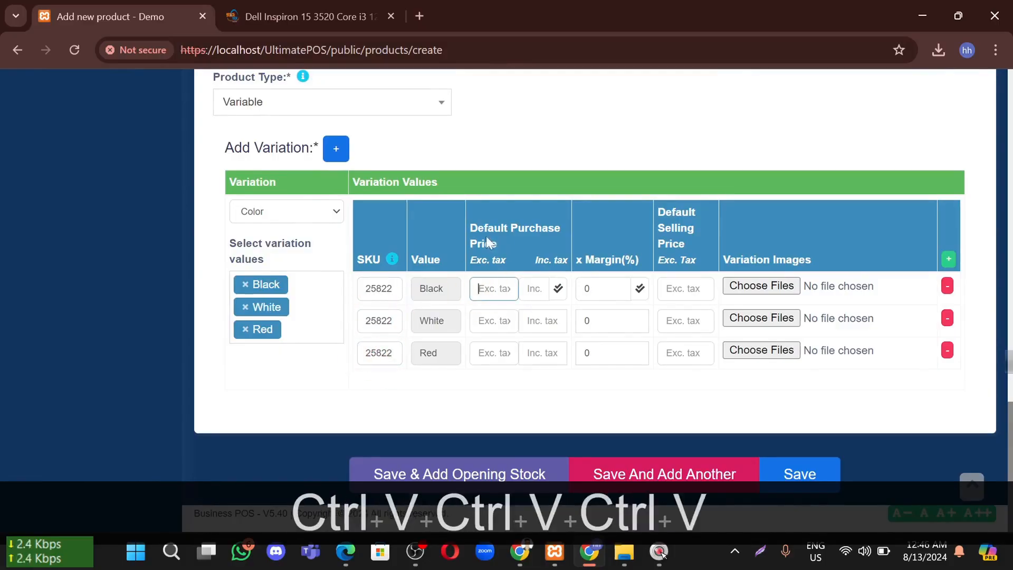
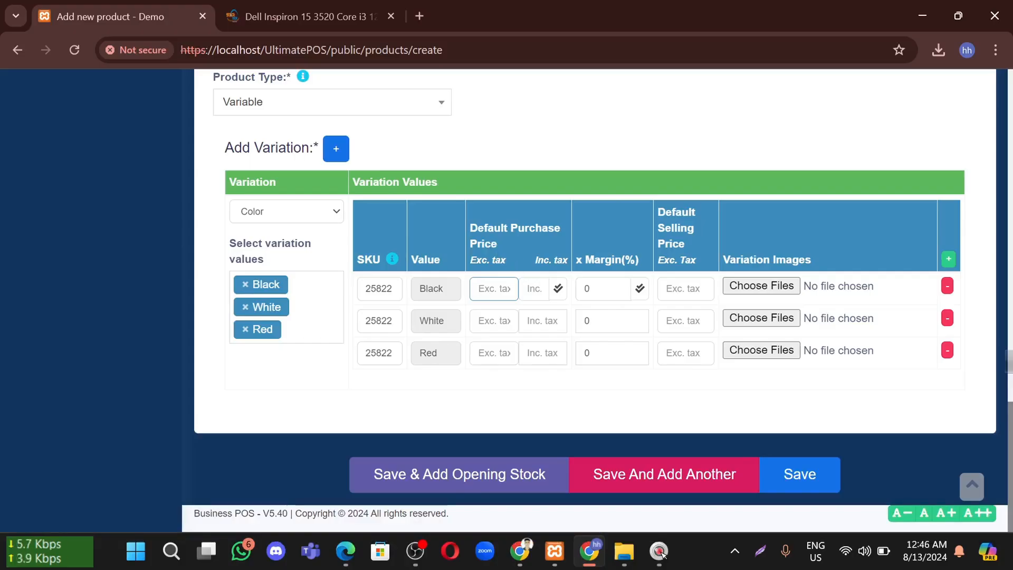
Check the laptop's StarTech prices (66,800 and 55,500), then give every variation a 40,000 purchase price
click(263, 16)
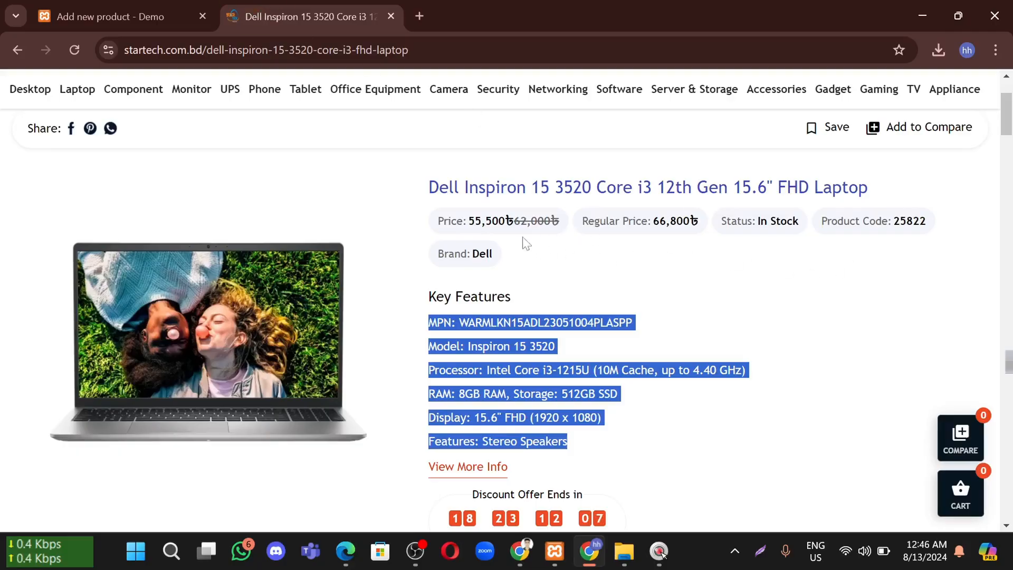
double_click(669, 221)
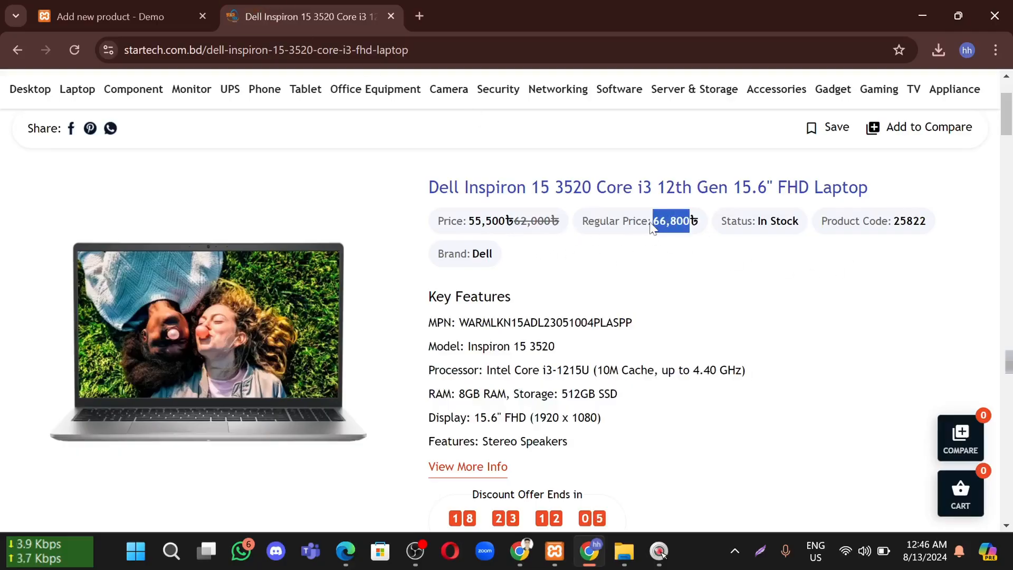
double_click(483, 220)
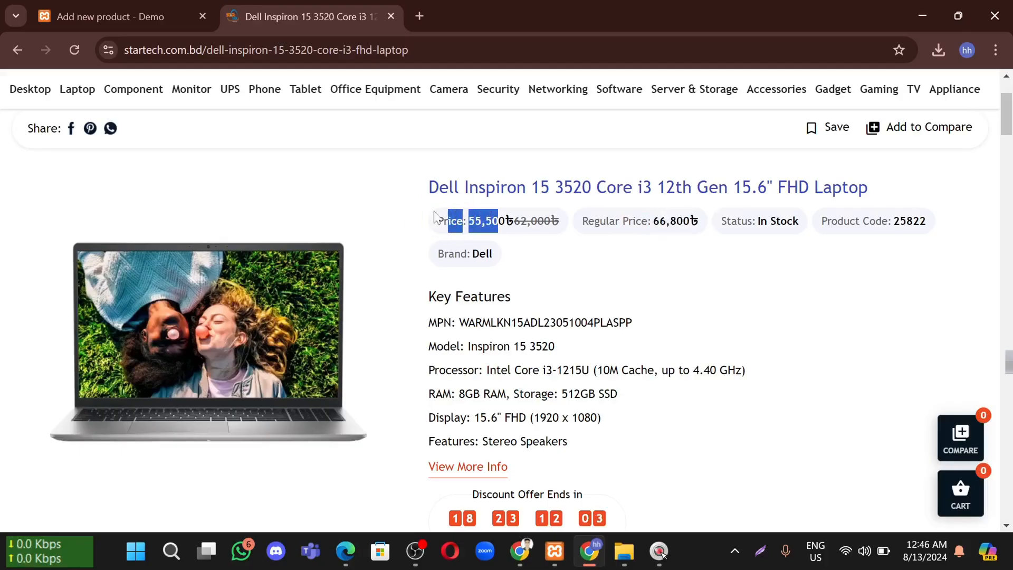
click(124, 10)
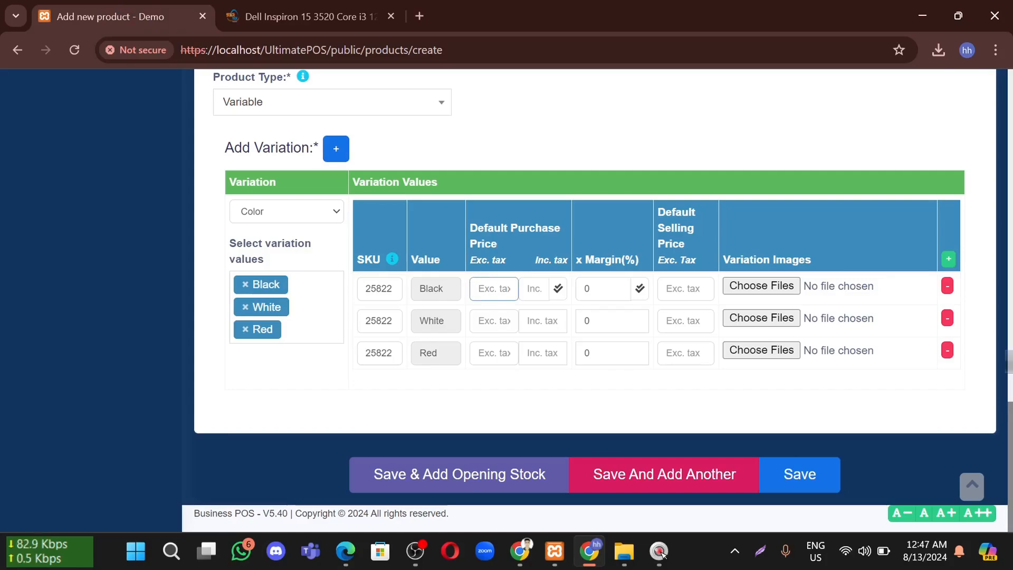
text(400)
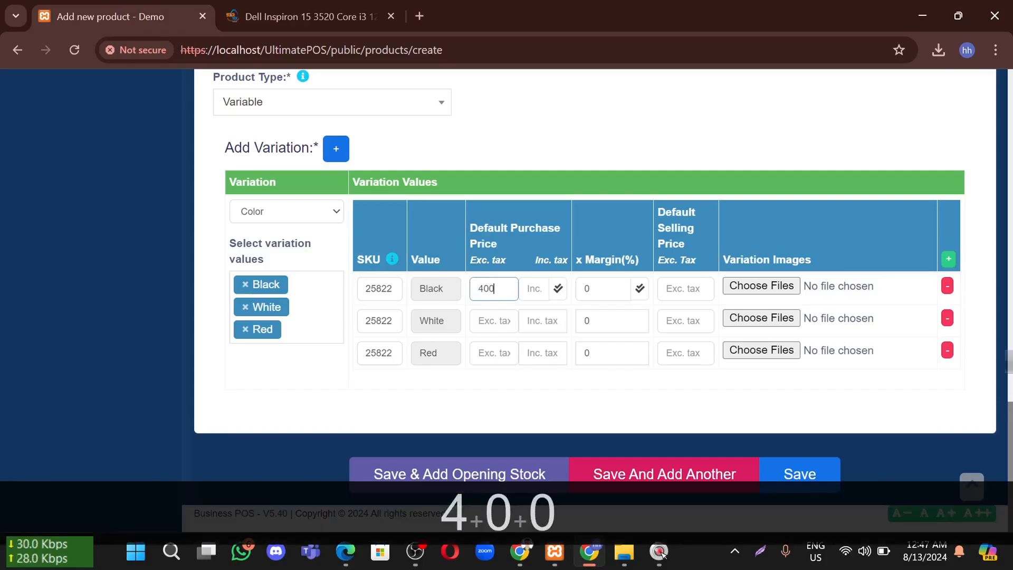
text(00)
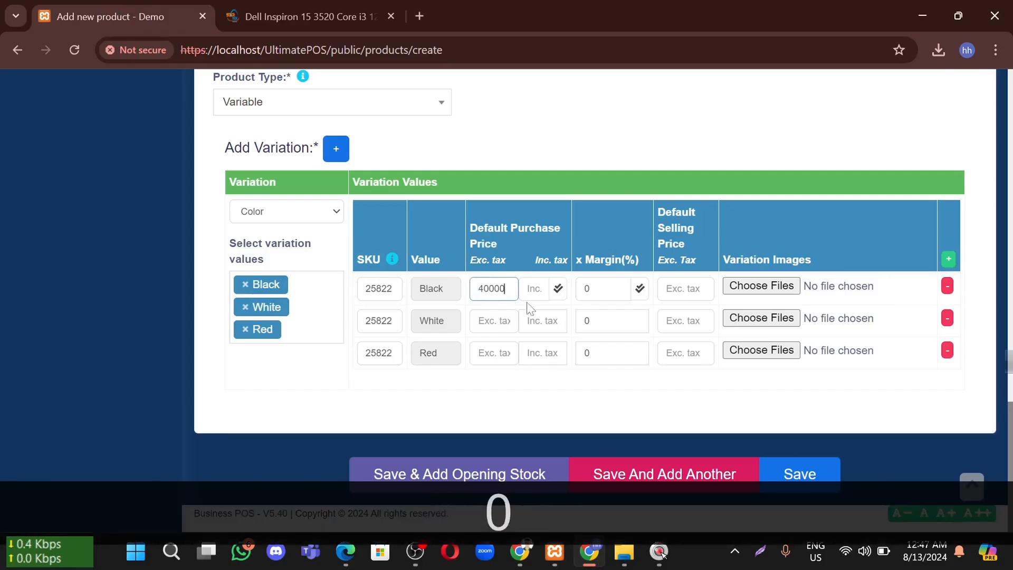
click(557, 289)
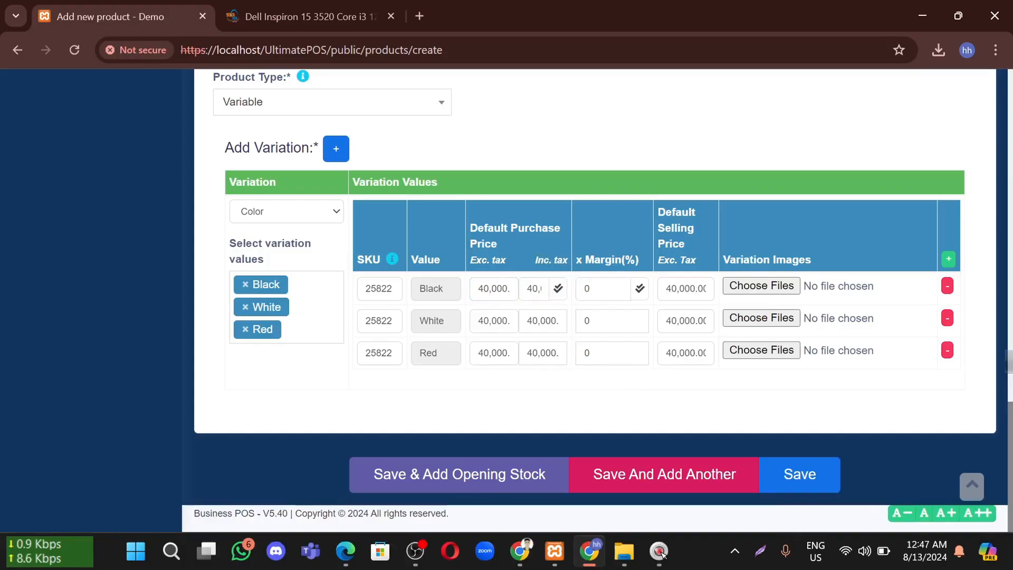
Apply a 10% margin to the Black, White and Red variations
drag(575, 259, 636, 259)
click(610, 240)
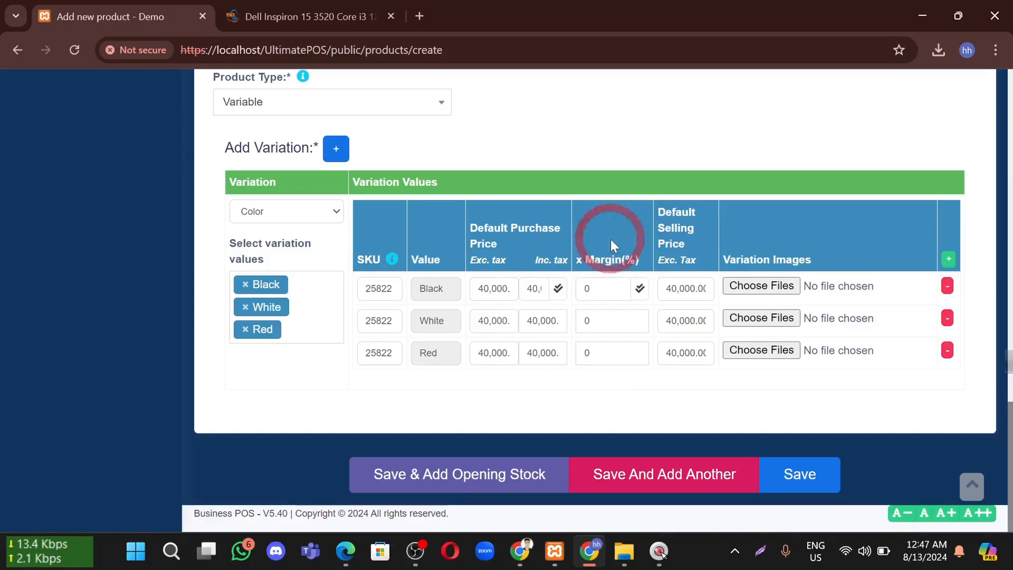
double_click(605, 258)
triple_click(605, 258)
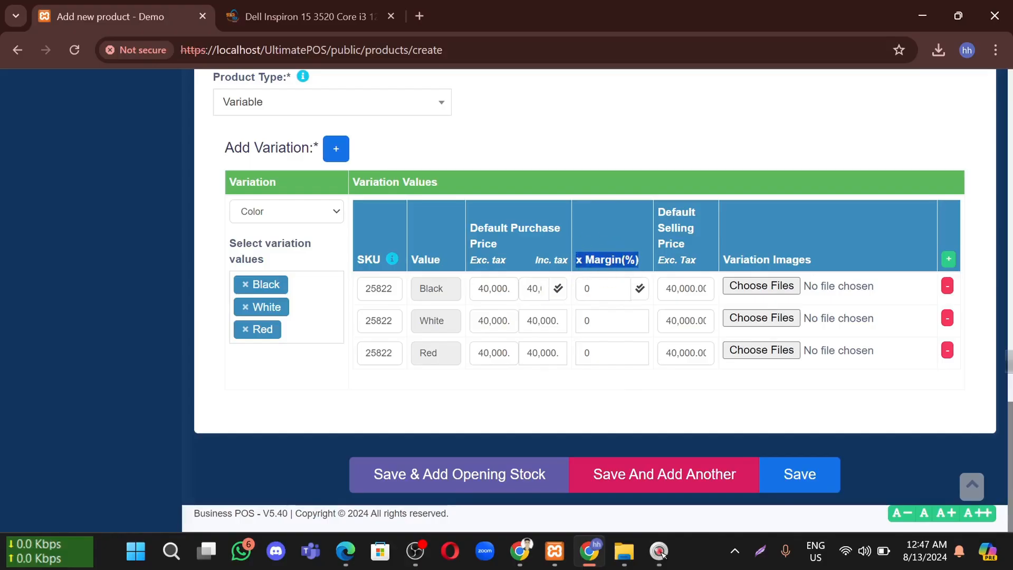
click(601, 289)
click(602, 321)
click(600, 349)
click(592, 317)
click(593, 289)
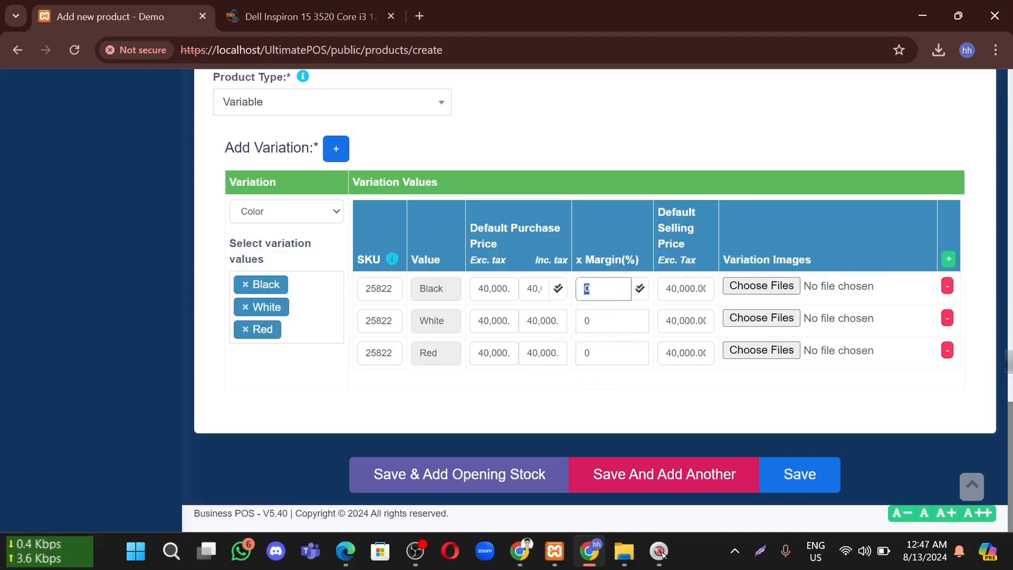
text(10)
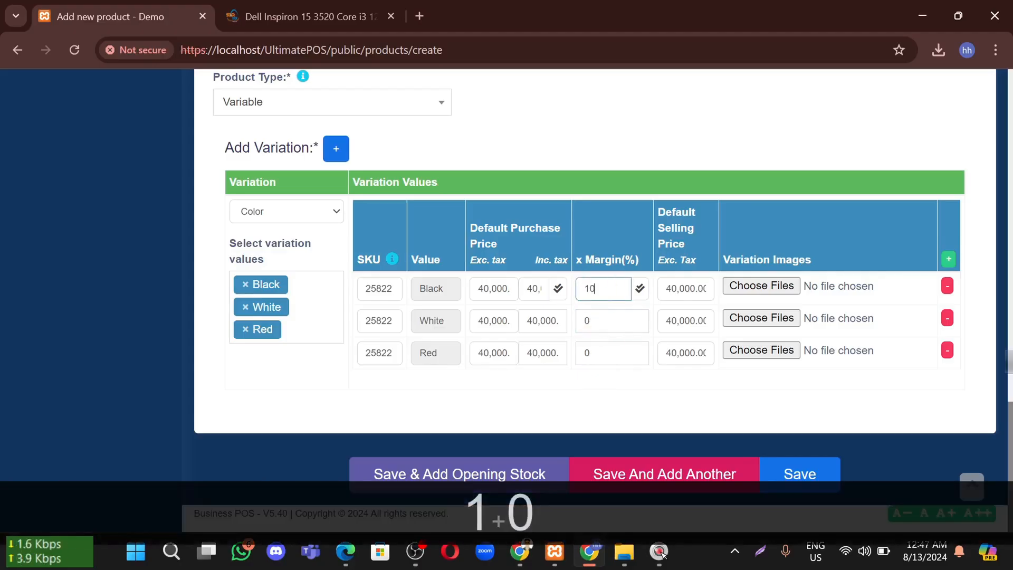
click(640, 288)
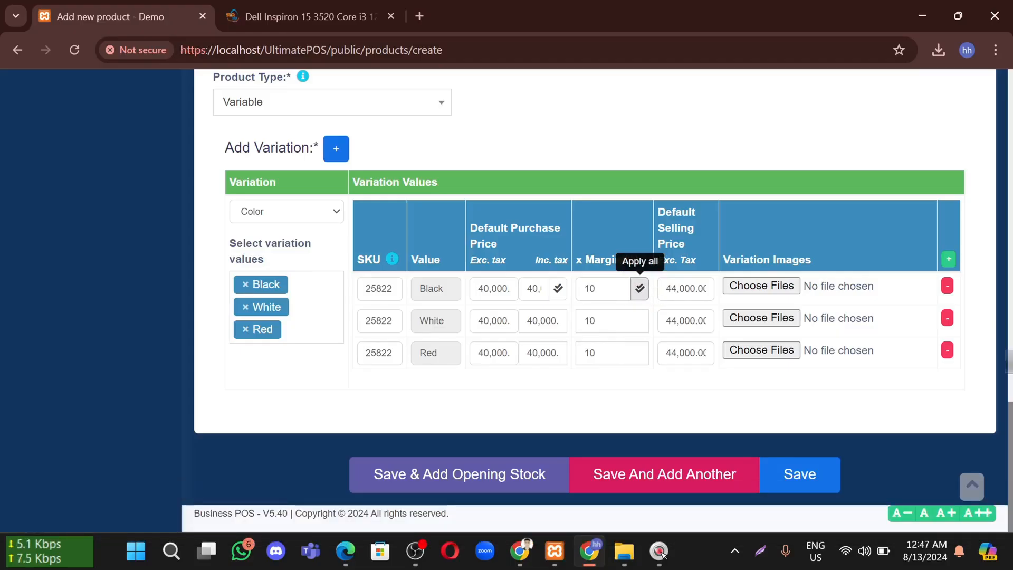
Change all variations' margin to 30%, then 40%, and save the laptop product
double_click(599, 289)
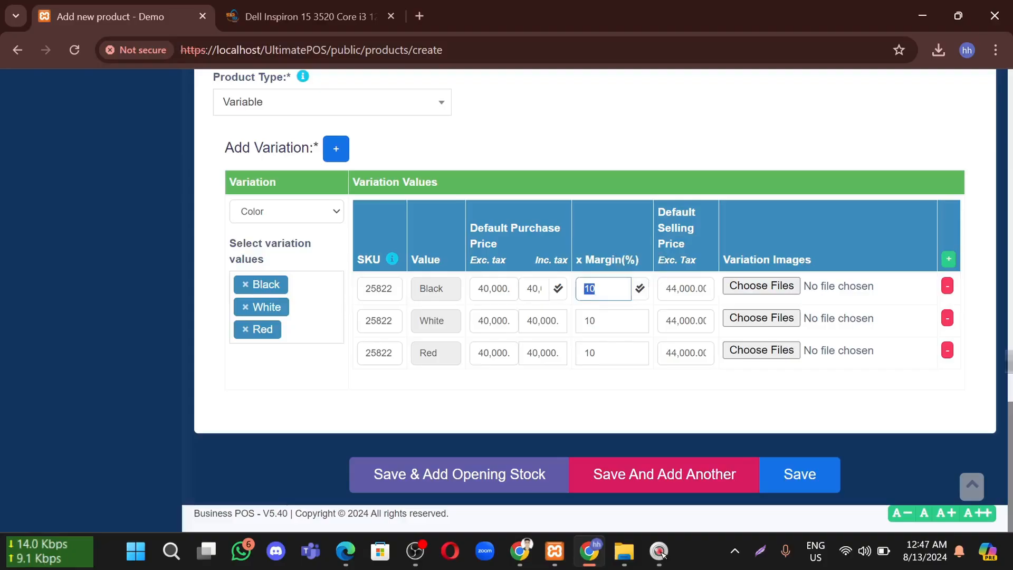
text(30)
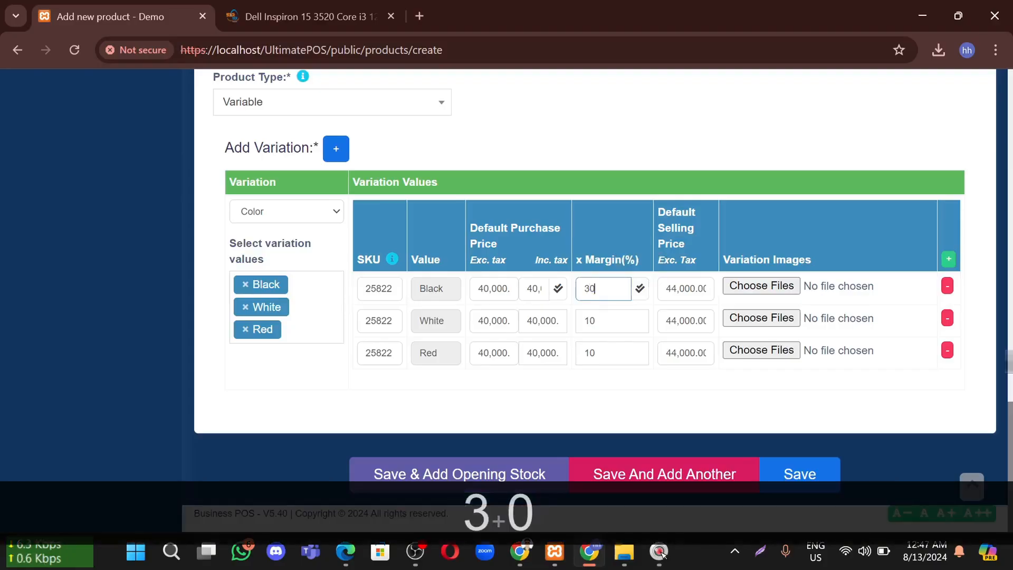
click(639, 288)
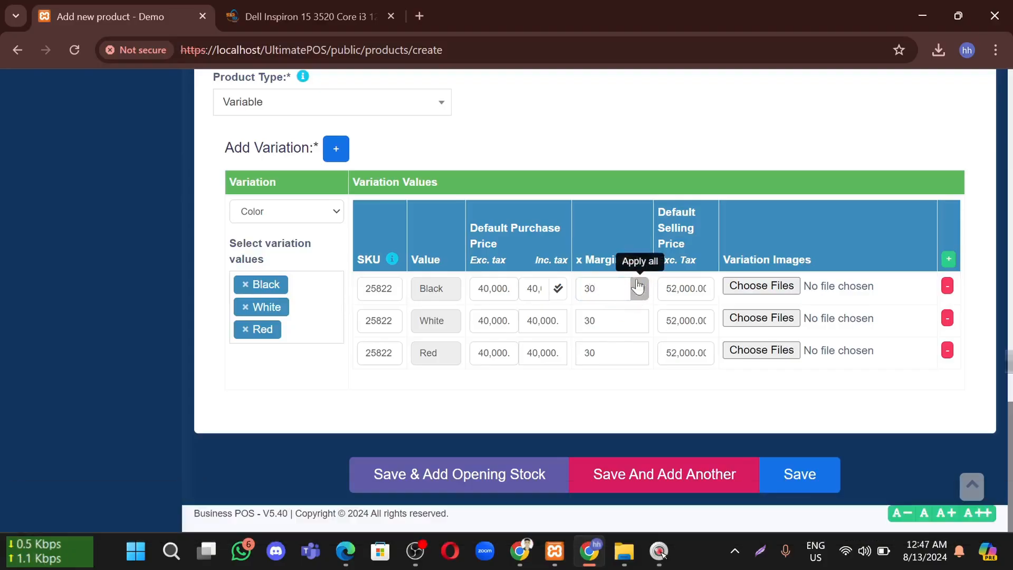
double_click(616, 289)
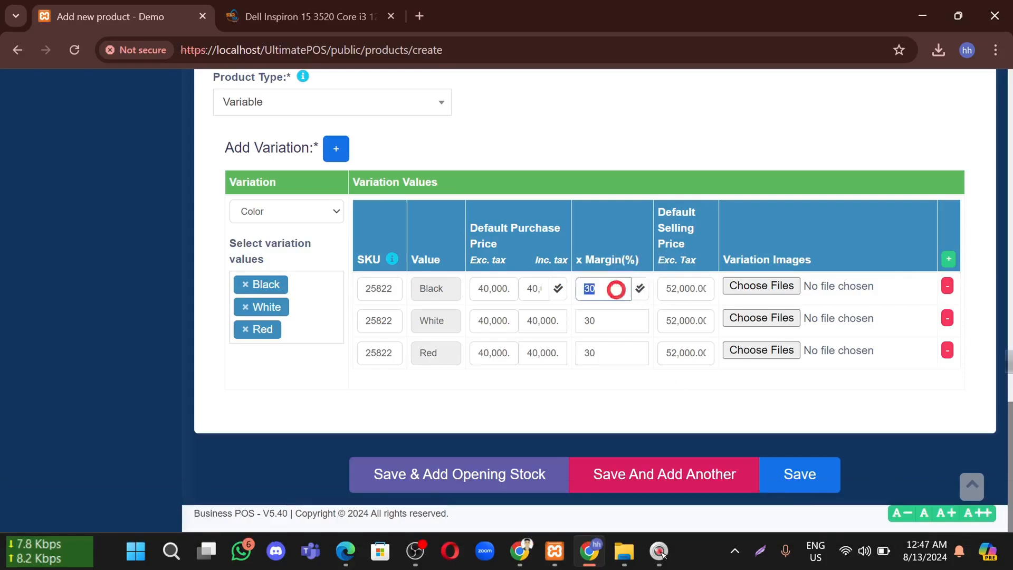
text(40)
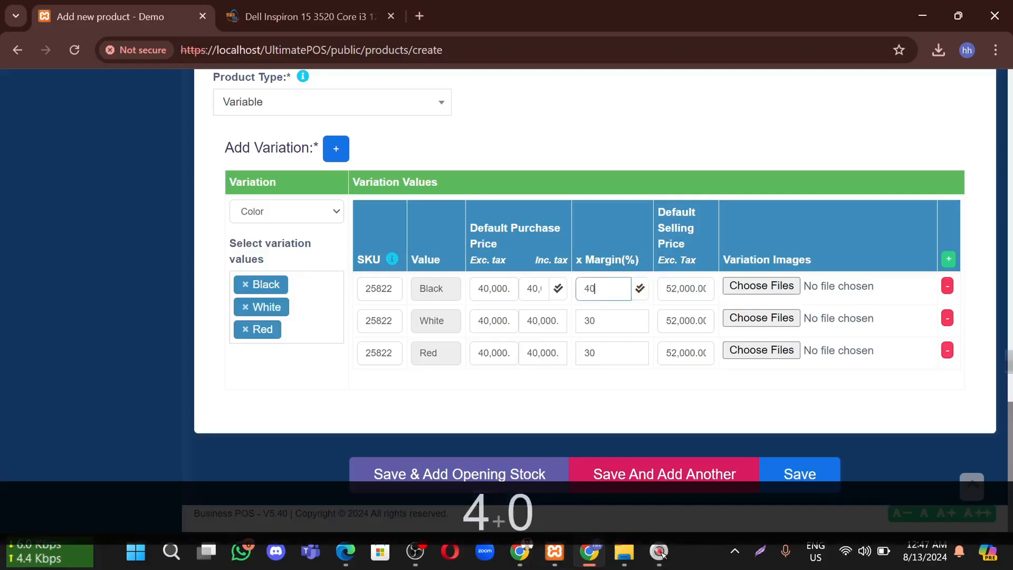
click(638, 290)
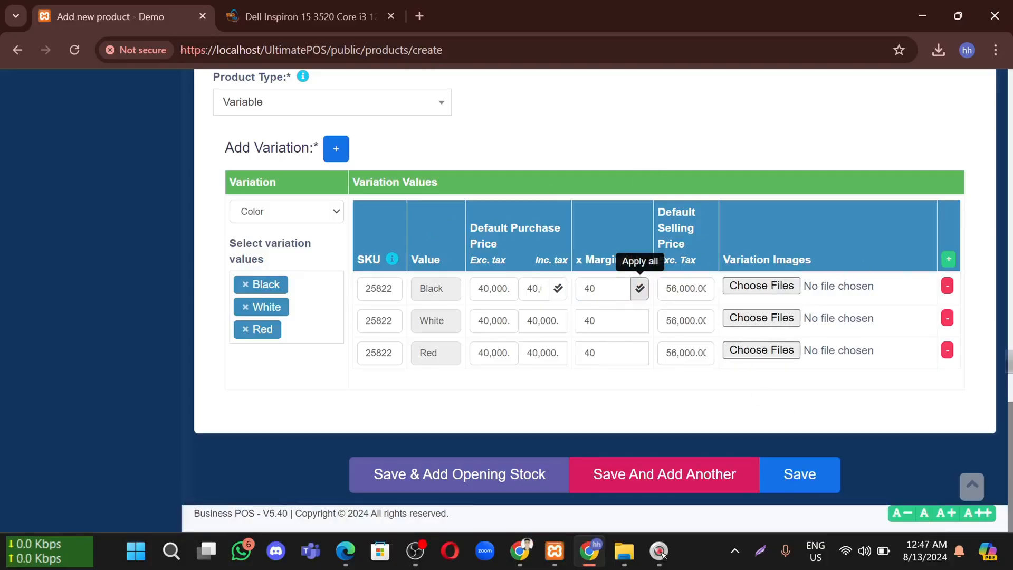
click(790, 476)
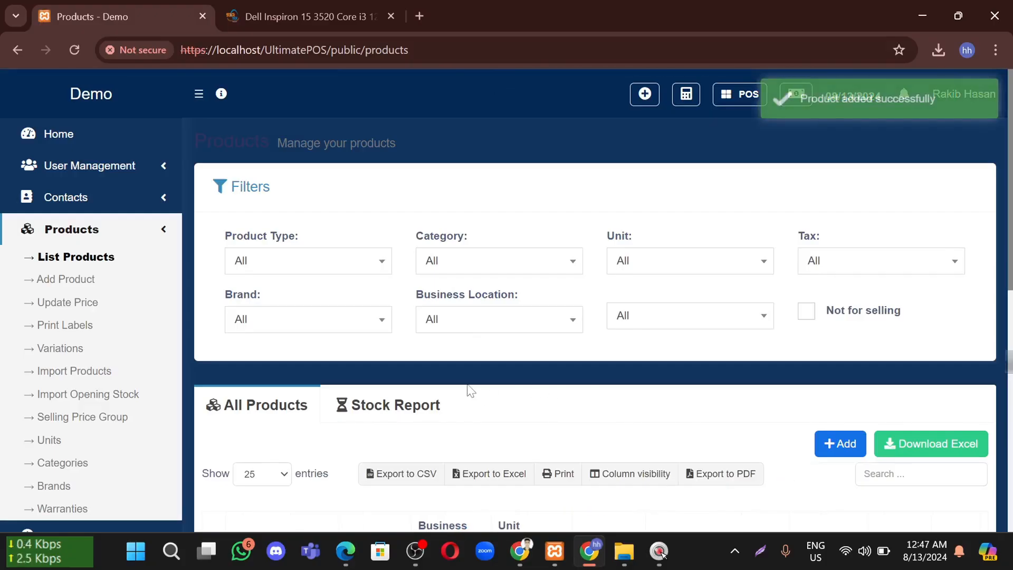
Scroll to the Dell Inspiron laptop in the product list and highlight its 40,000.00 purchase price
scroll(468, 391, down, 2)
scroll(467, 388, down, 2)
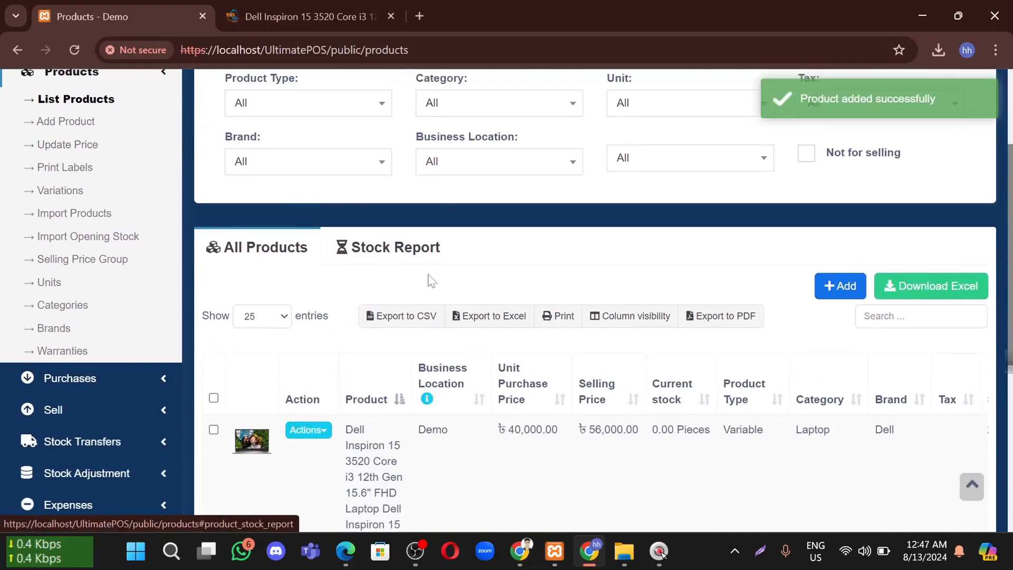
scroll(384, 311, down, 3)
scroll(425, 264, down, 1)
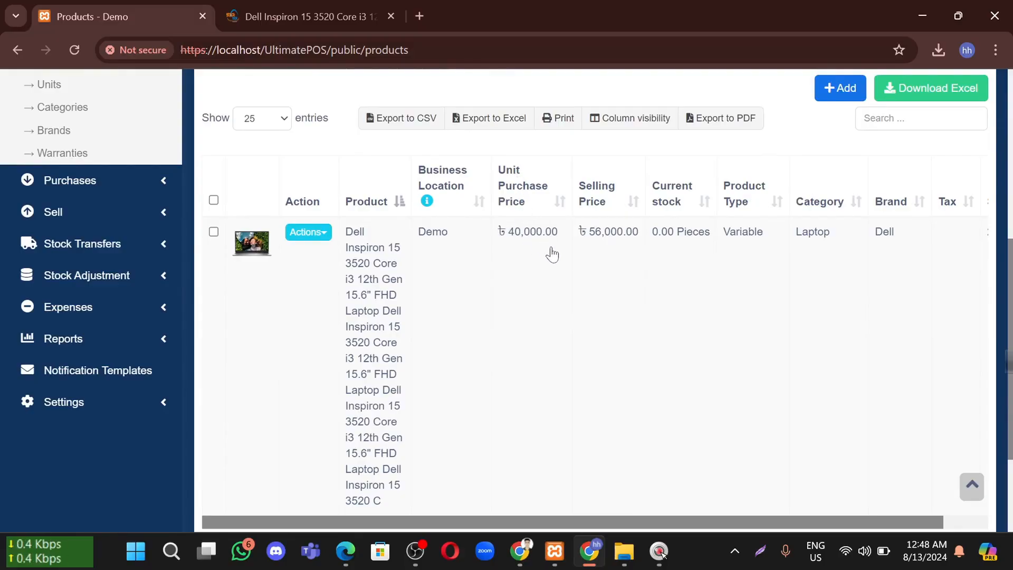
drag(559, 254, 509, 255)
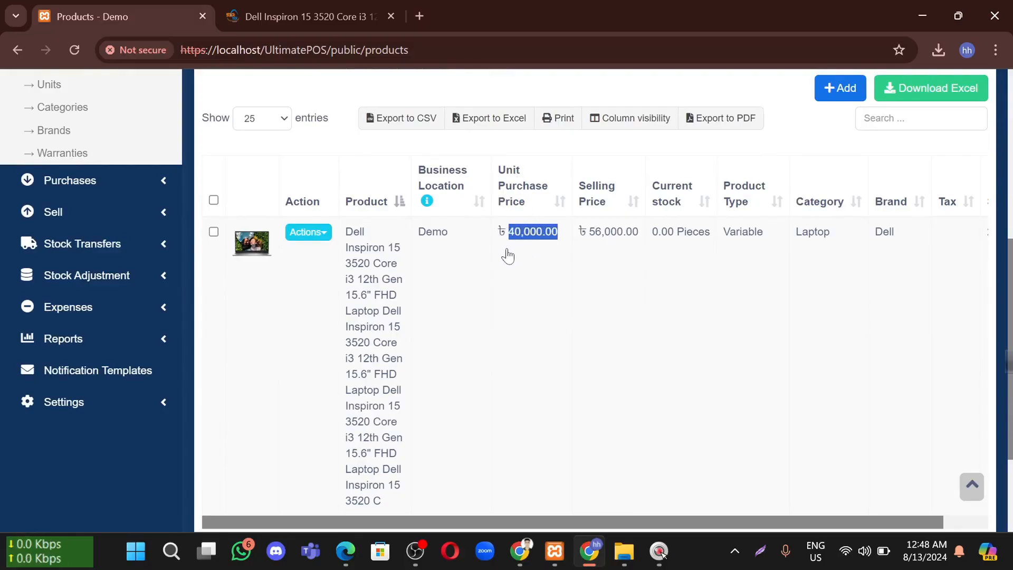
drag(642, 271, 595, 252)
click(669, 257)
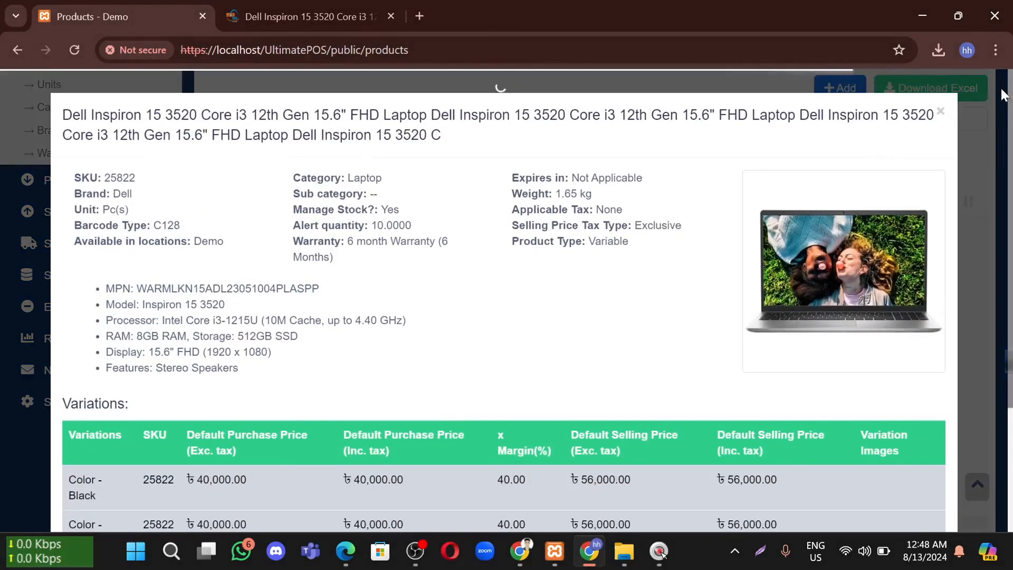
click(942, 113)
click(705, 262)
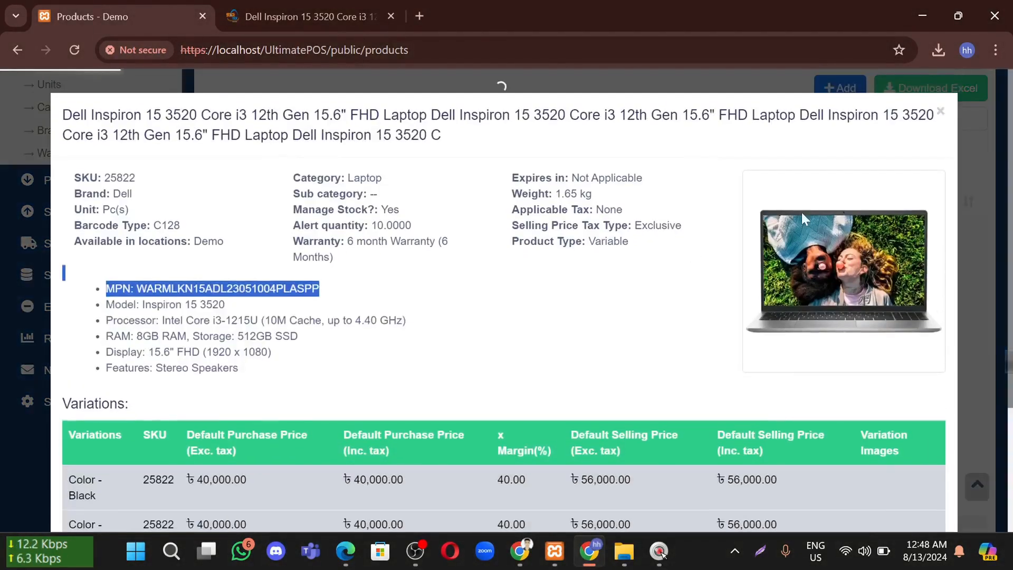
click(940, 111)
drag(709, 277, 656, 266)
click(629, 241)
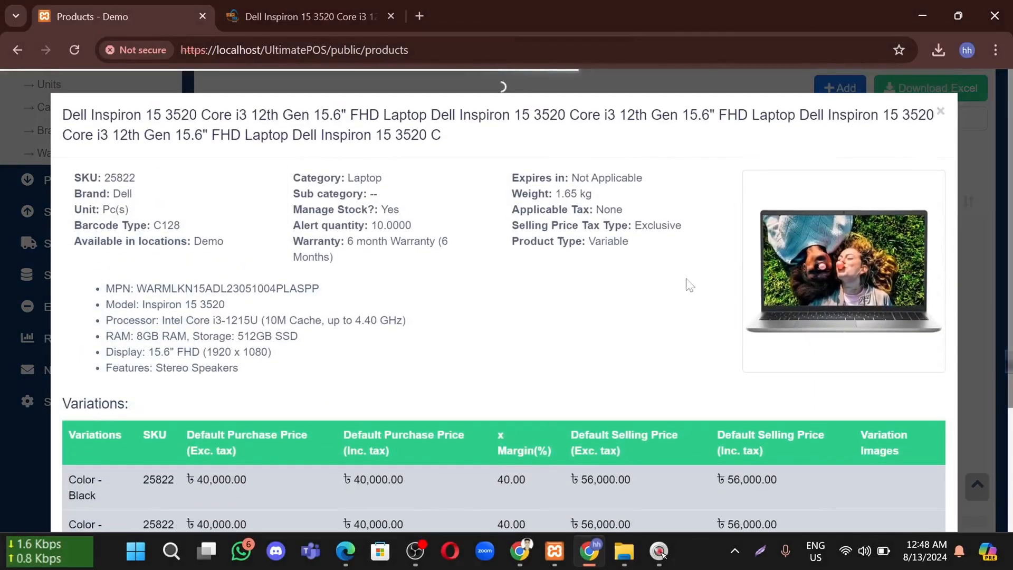
click(941, 114)
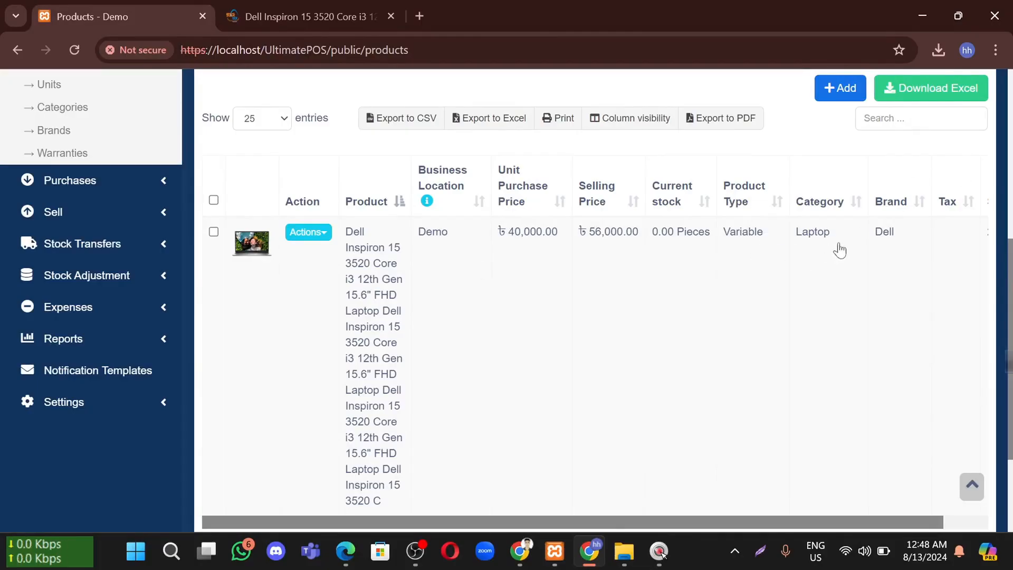
click(600, 240)
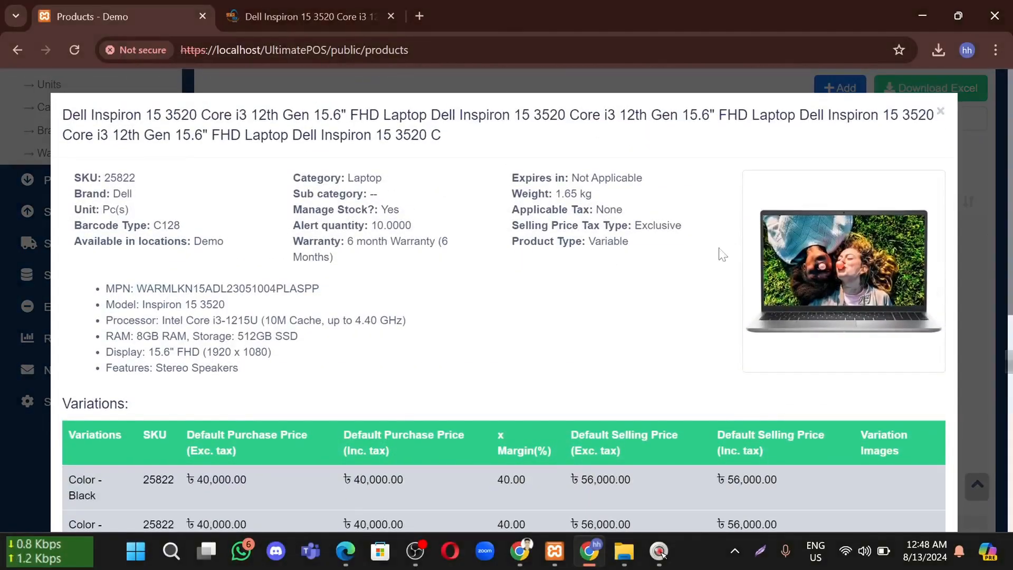
drag(384, 135, 108, 106)
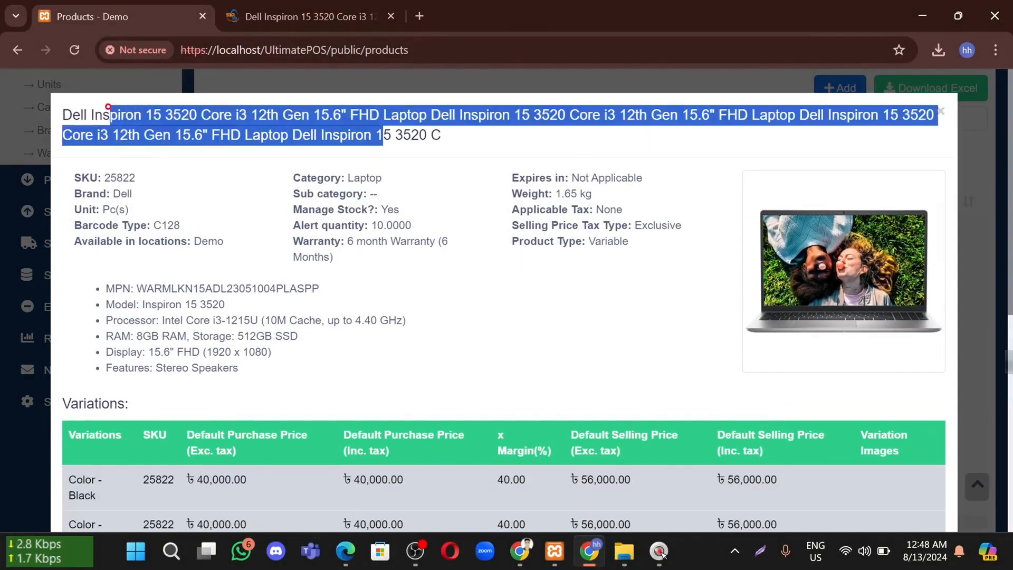
drag(138, 178, 250, 238)
drag(426, 178, 478, 224)
drag(546, 165, 512, 170)
click(442, 275)
scroll(237, 288, down, 3)
scroll(264, 331, down, 4)
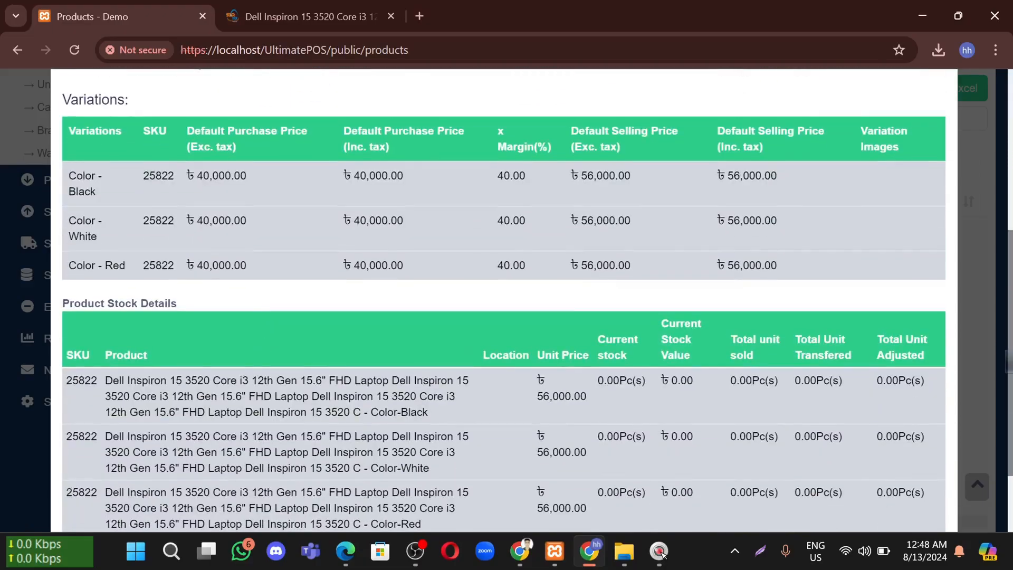
scroll(190, 199, up, 3)
drag(186, 195, 198, 316)
scroll(227, 307, down, 1)
click(288, 256)
drag(502, 229, 632, 235)
click(629, 296)
drag(609, 274, 375, 270)
click(380, 269)
drag(503, 177, 525, 311)
click(581, 236)
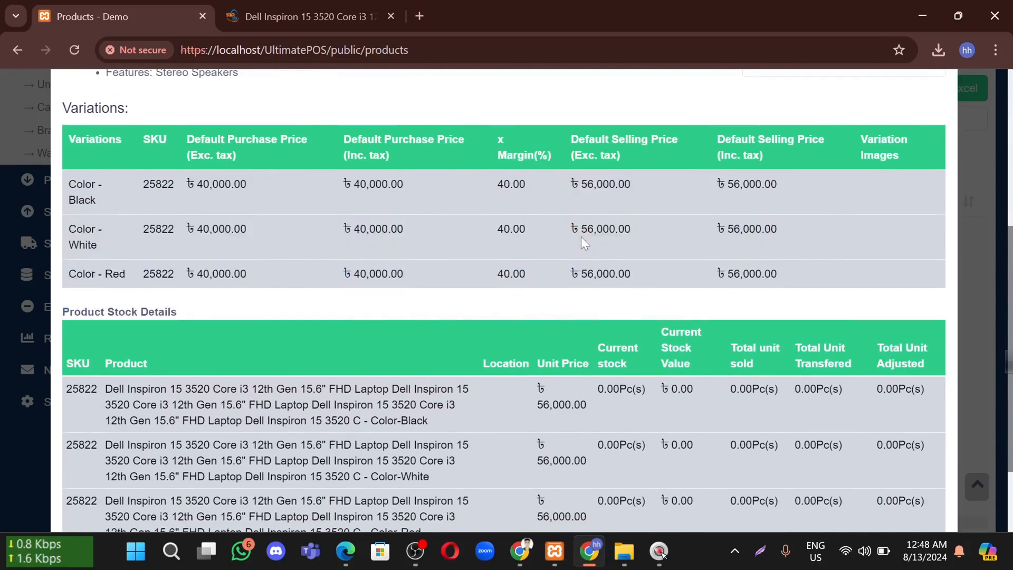
scroll(581, 236, down, 3)
click(847, 483)
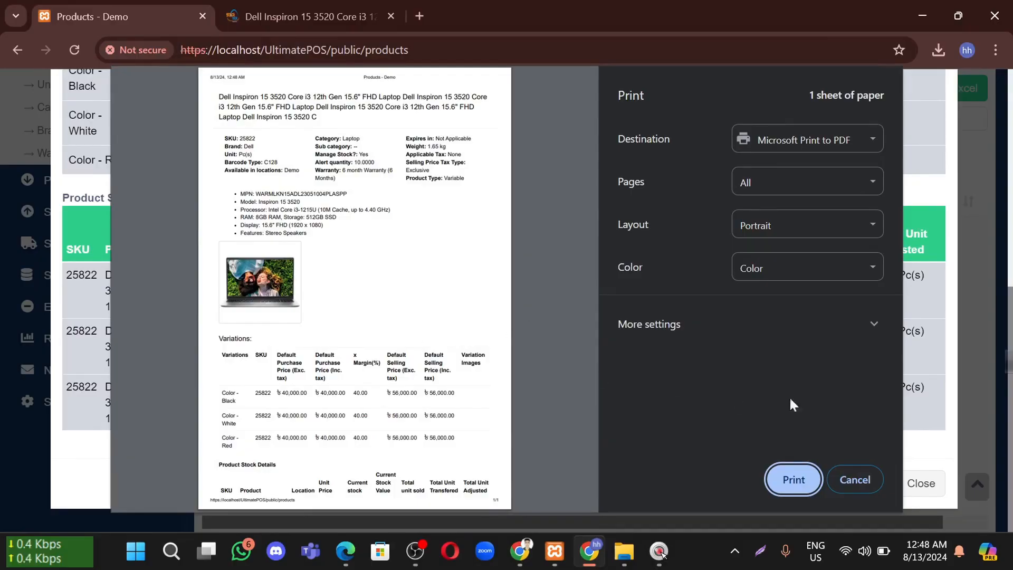
click(851, 480)
Close the product details, review the Dell Inspiron listing, and expand the Purchases sidebar menu
click(915, 483)
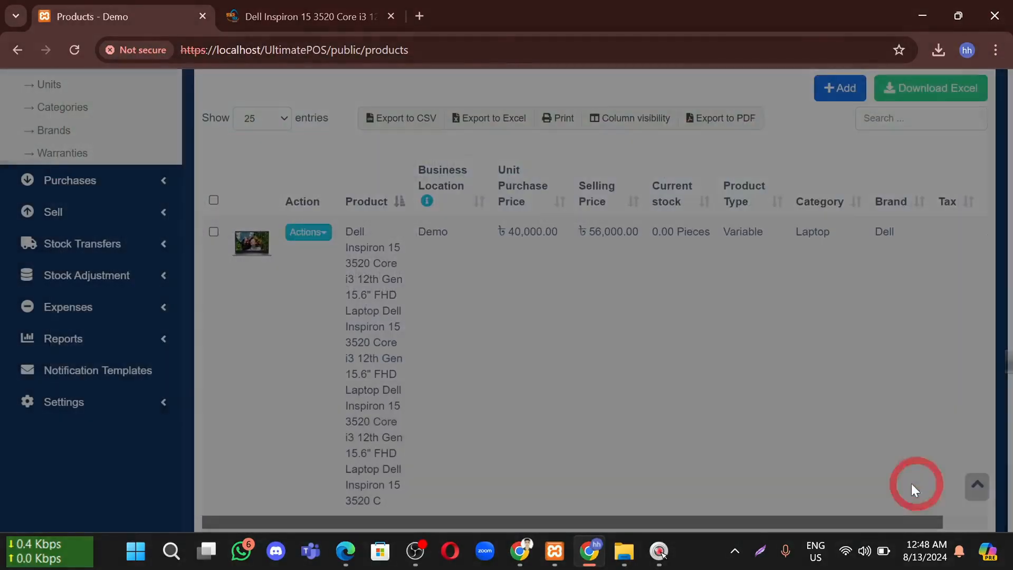
scroll(702, 293, down, 3)
scroll(483, 287, up, 8)
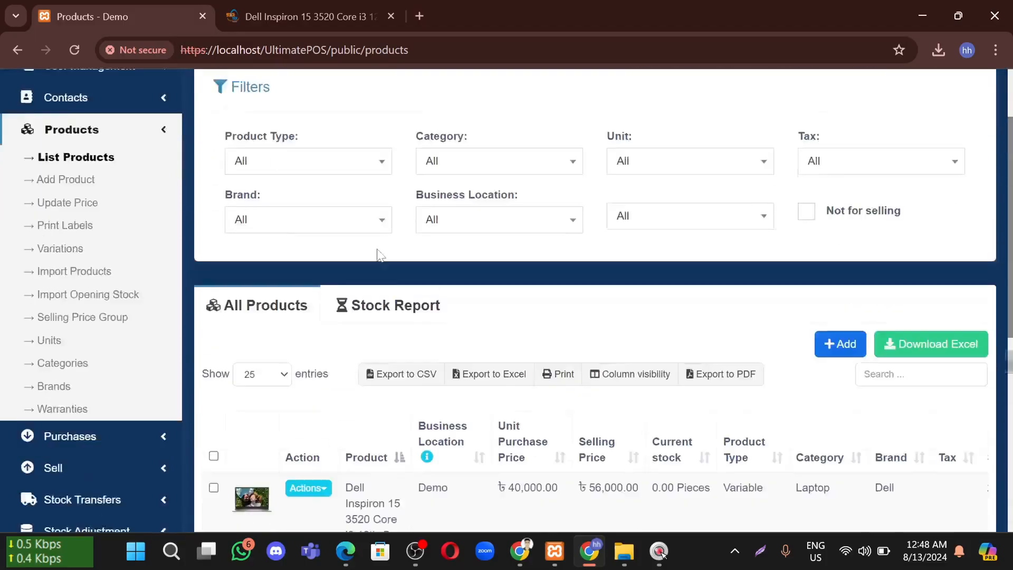
scroll(471, 347, down, 3)
scroll(471, 353, up, 2)
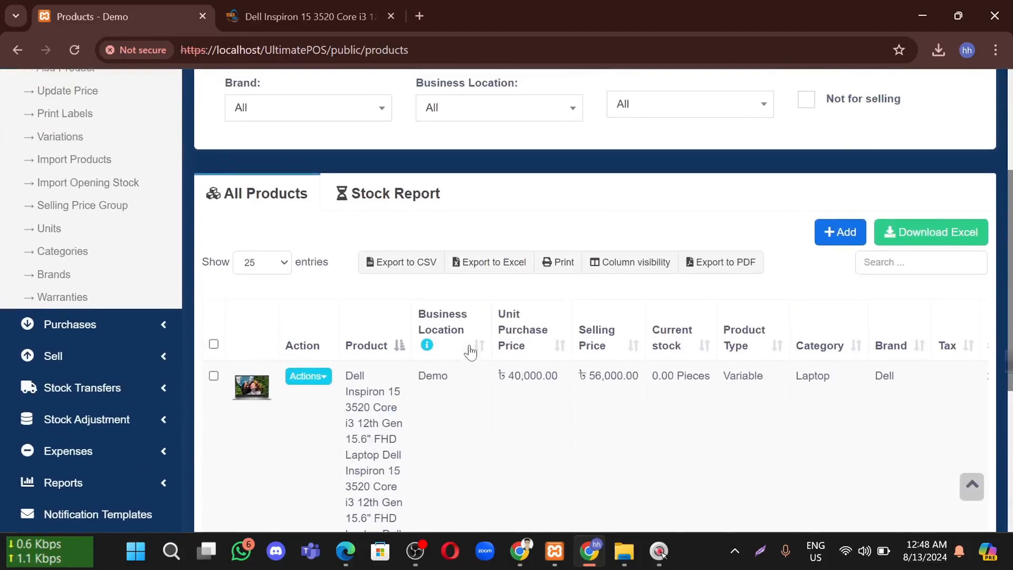
scroll(469, 350, up, 1)
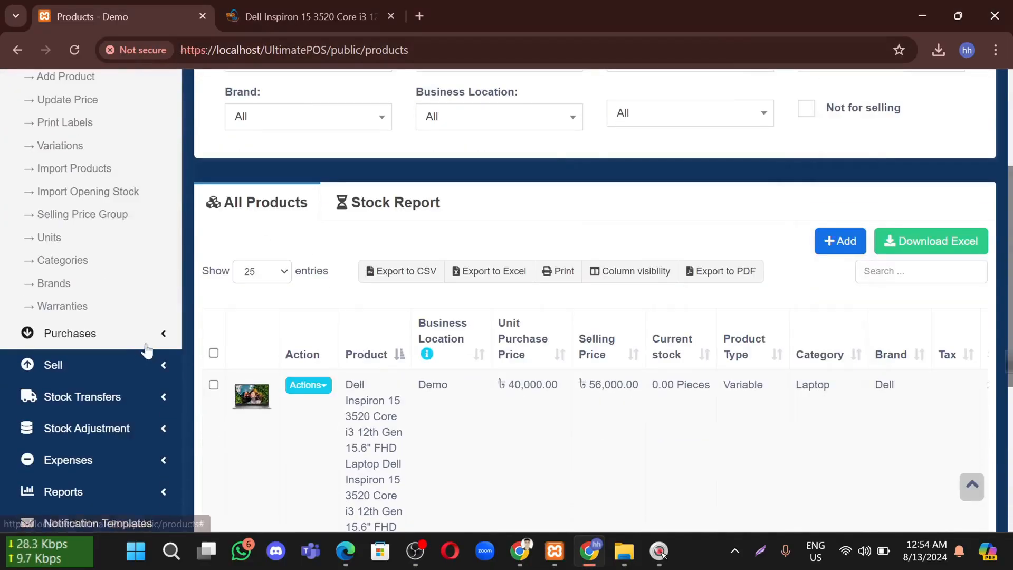
click(159, 333)
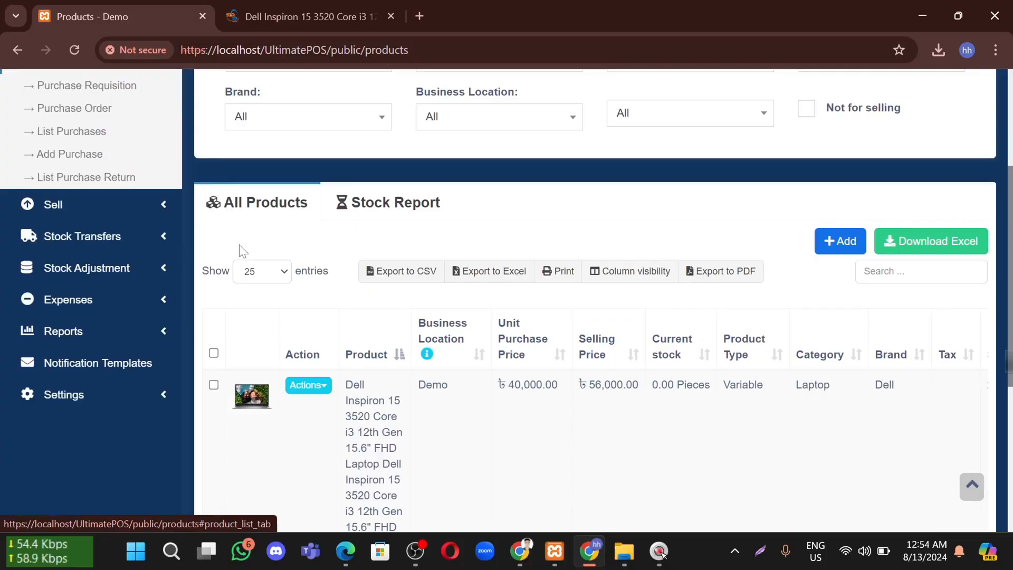
scroll(242, 185, up, 2)
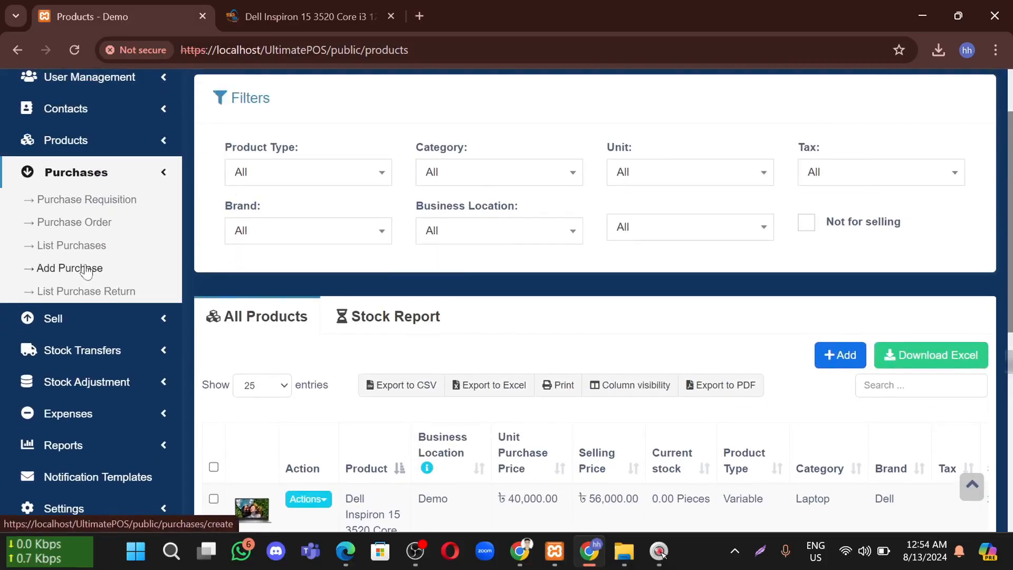
Open List Purchases and confirm the Grand Total is zero, with no purchases yet
click(85, 247)
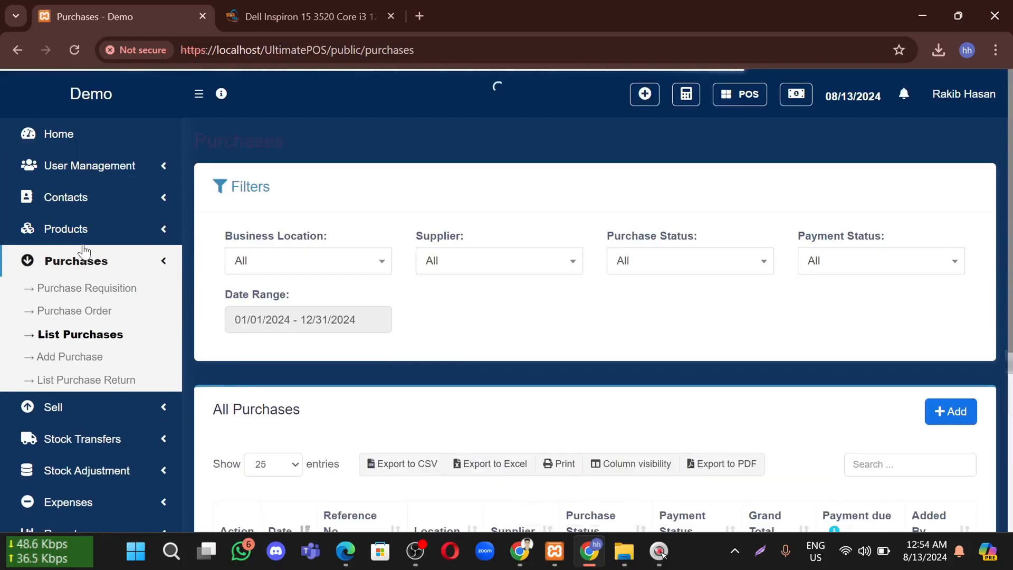
scroll(448, 315, down, 5)
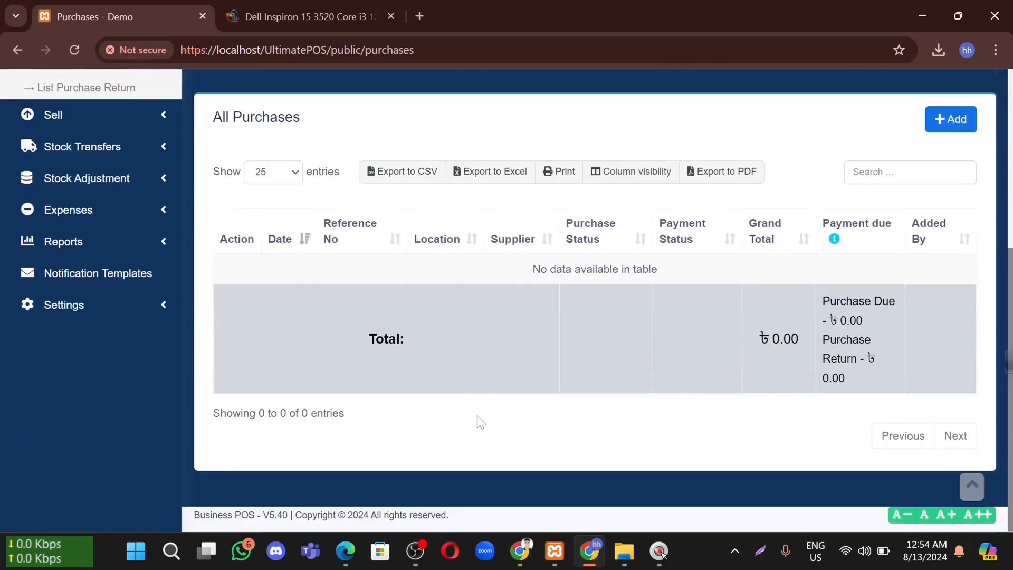
drag(783, 337, 838, 384)
click(750, 375)
scroll(680, 343, up, 3)
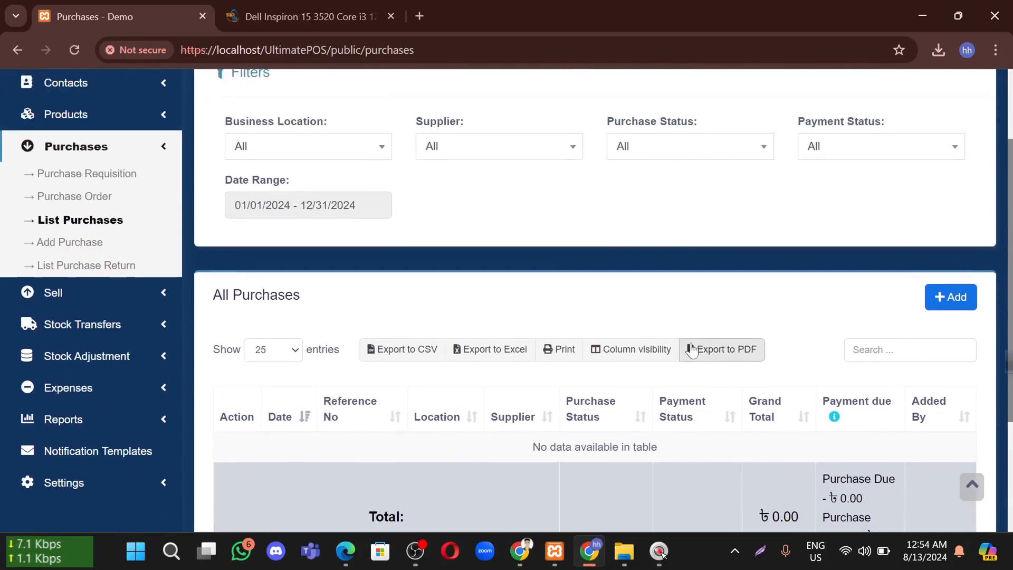
Start a new purchase, find no existing suppliers, and begin adding a new supplier contact
click(83, 244)
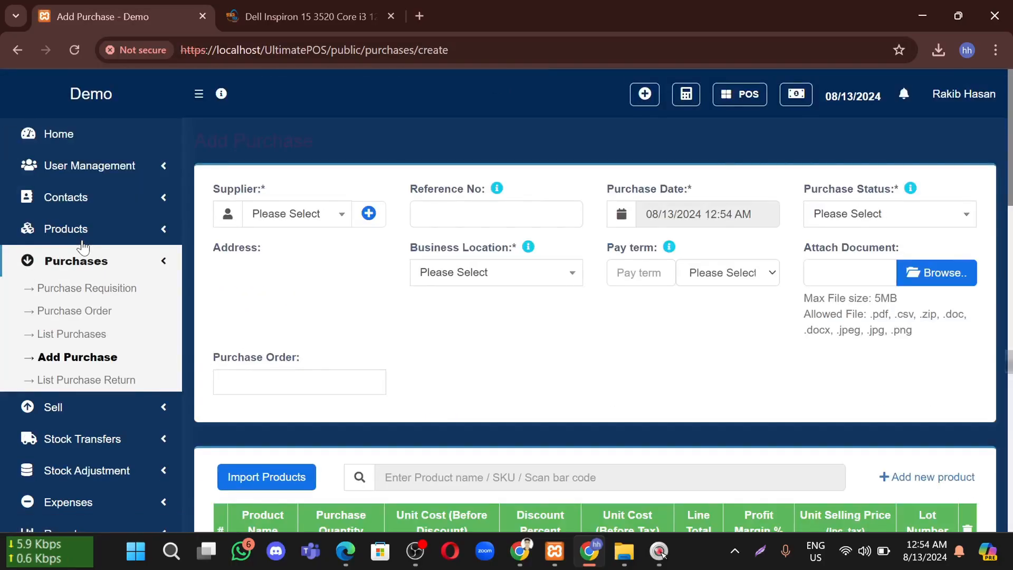
click(279, 224)
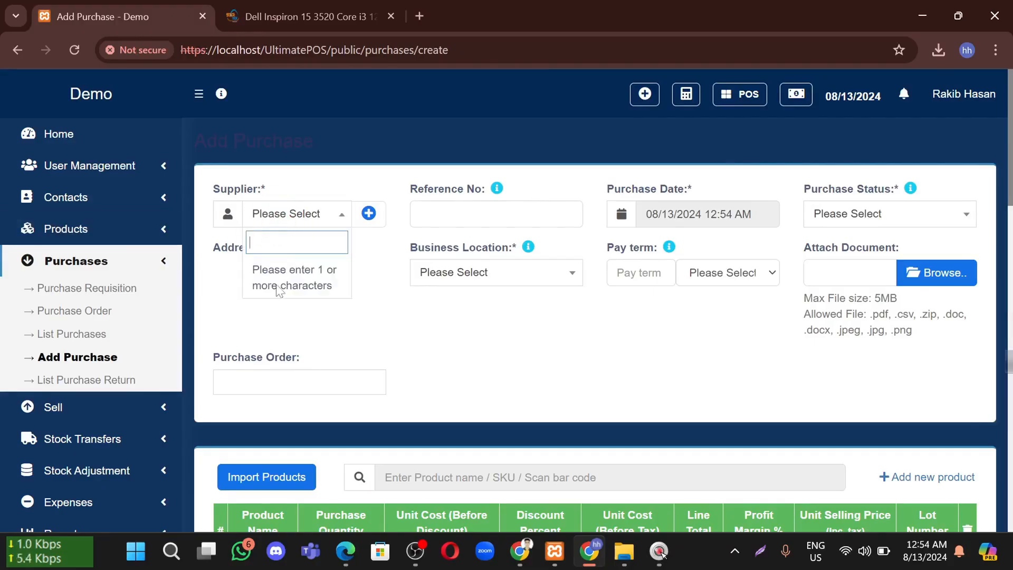
click(375, 291)
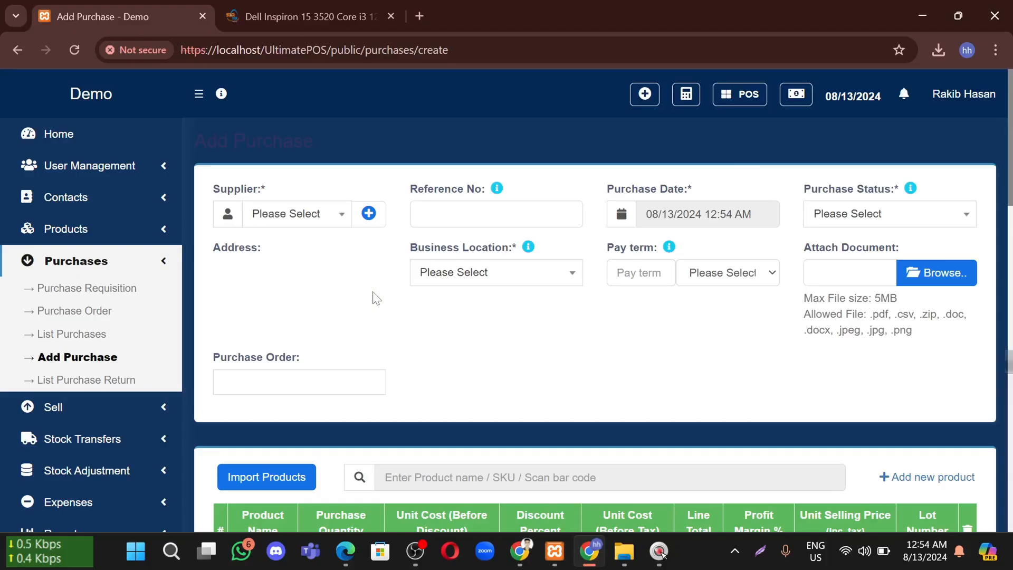
click(369, 213)
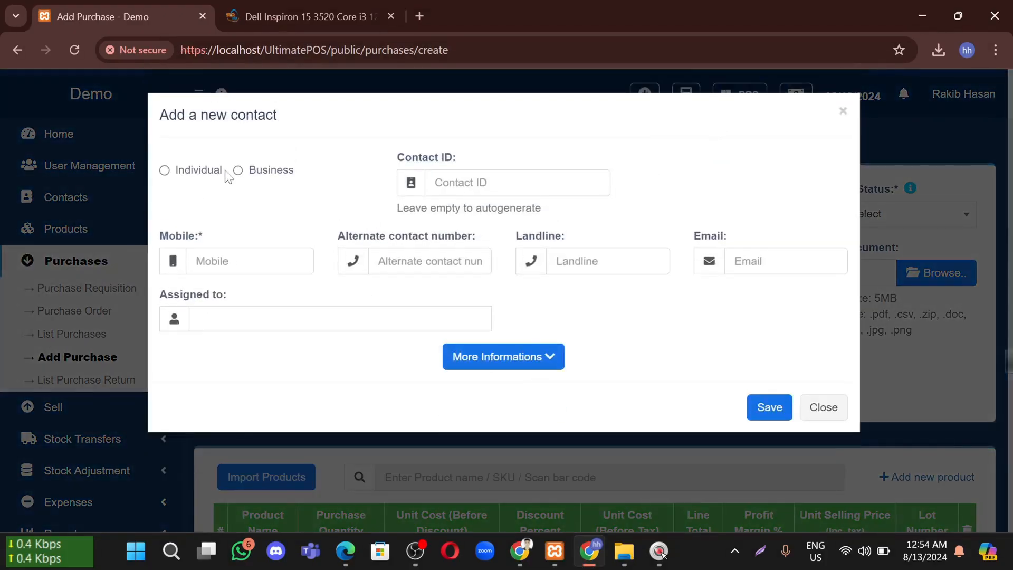
Make the new contact a business with a contact ID and business name Laptop House
click(201, 177)
click(253, 175)
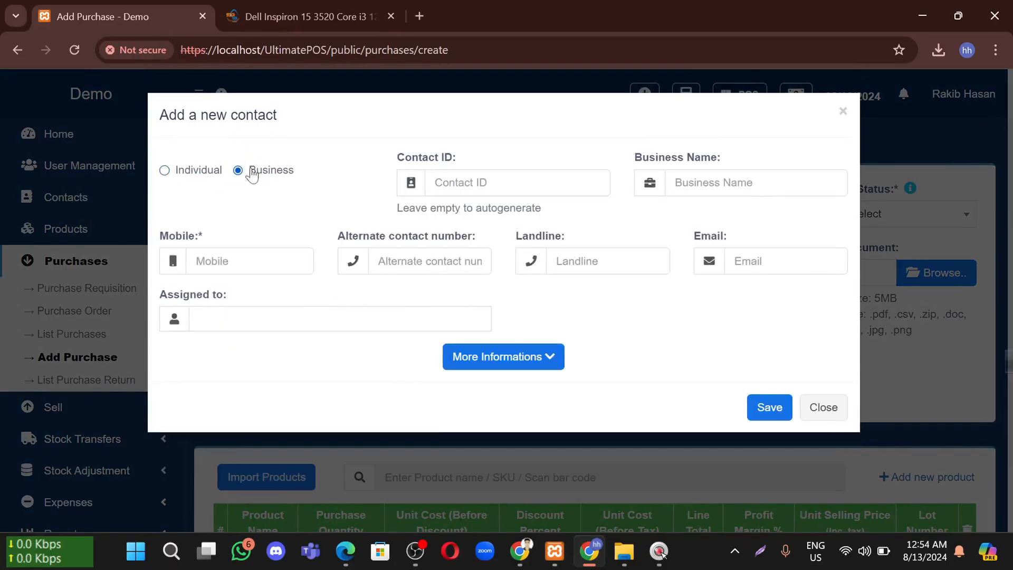
click(197, 174)
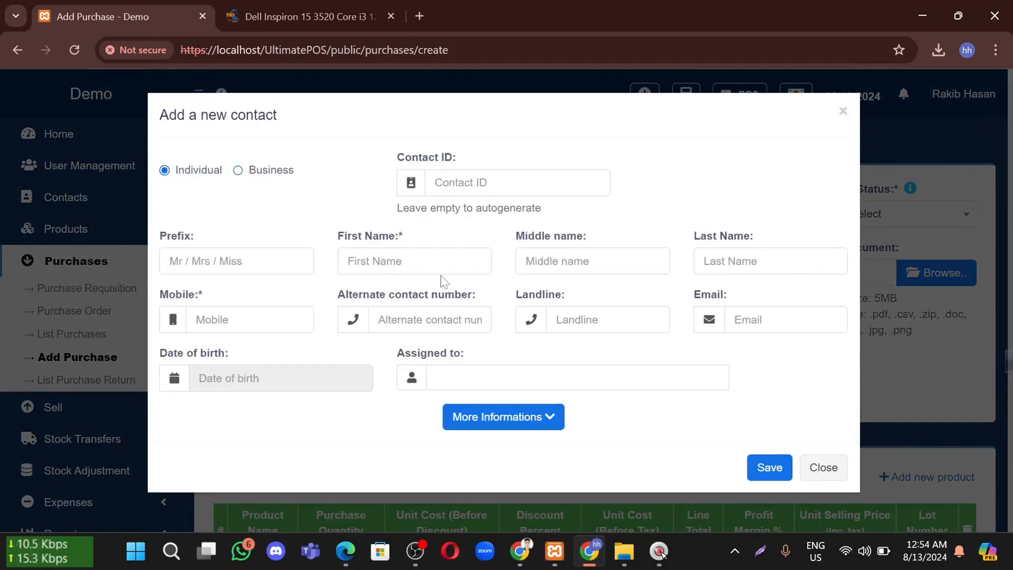
click(278, 169)
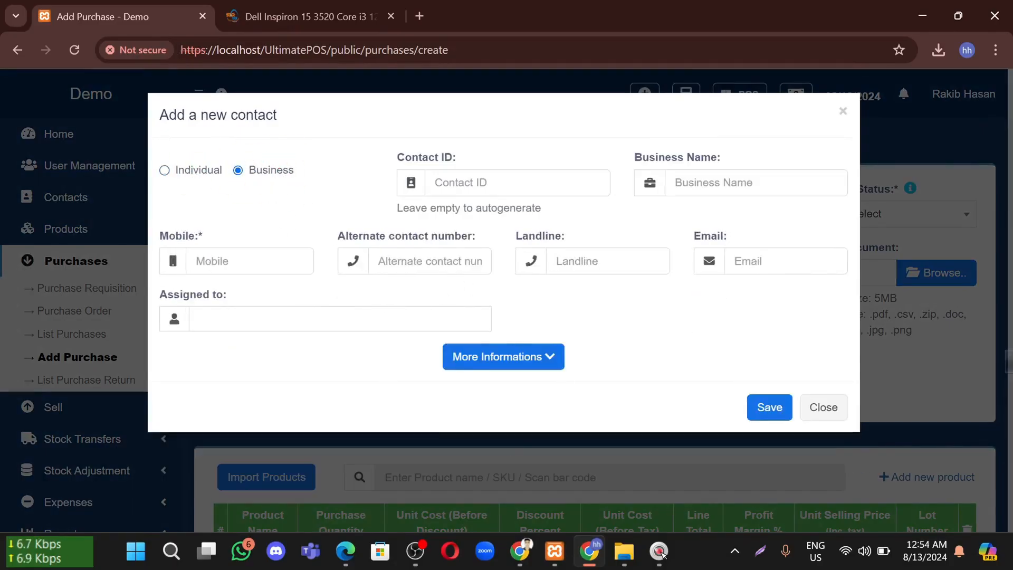
click(433, 191)
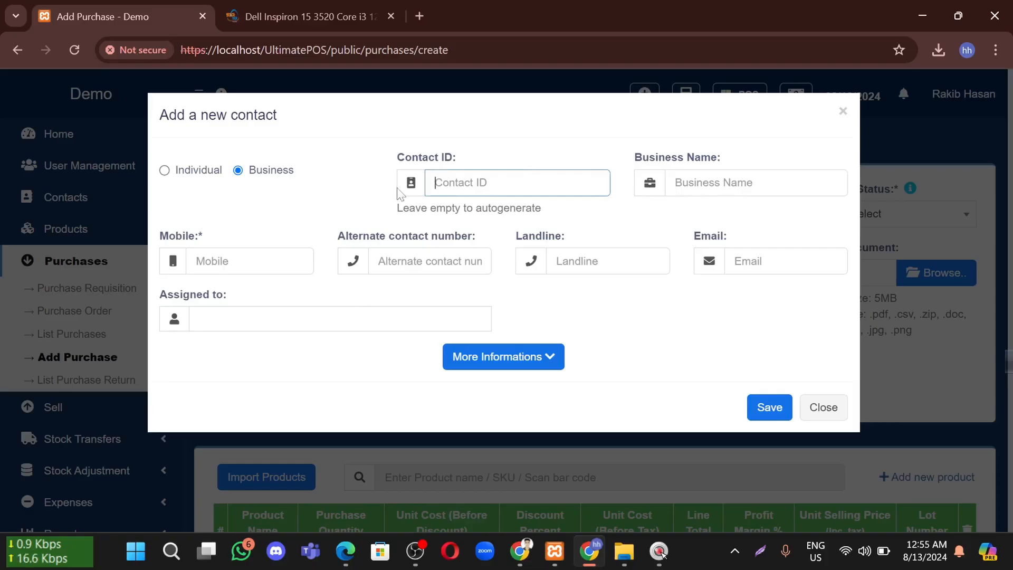
text(123456789)
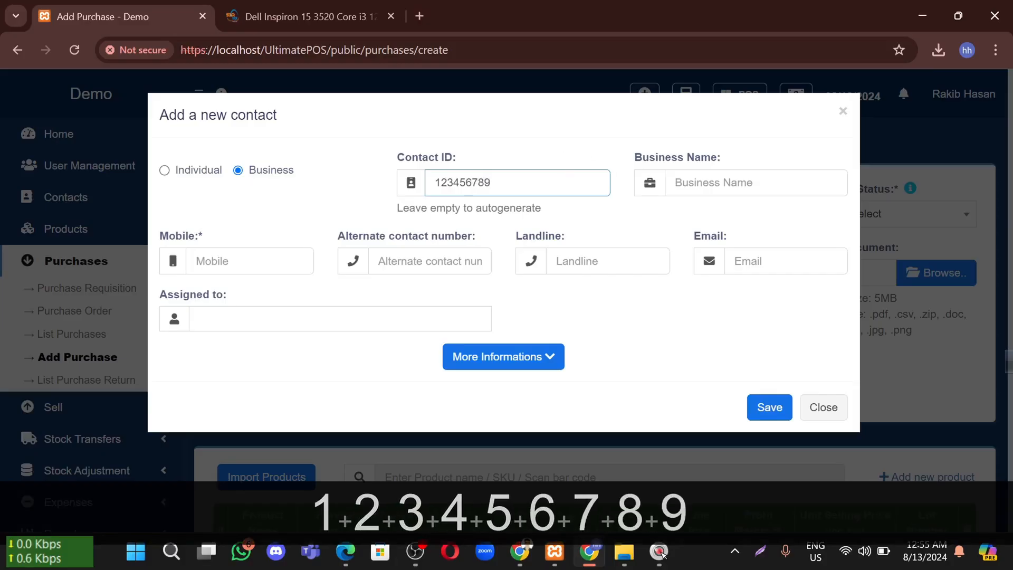
click(714, 181)
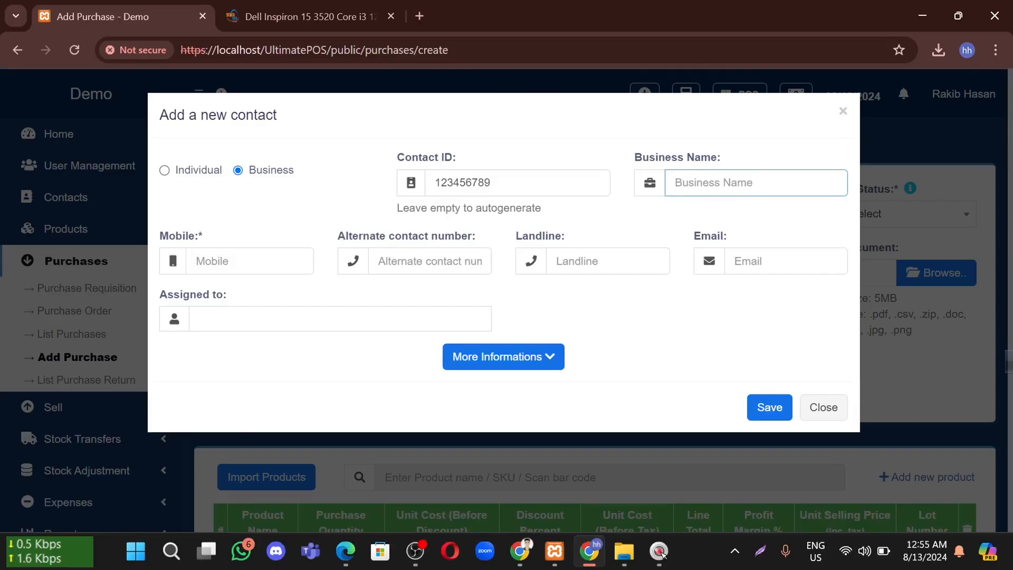
text(La)
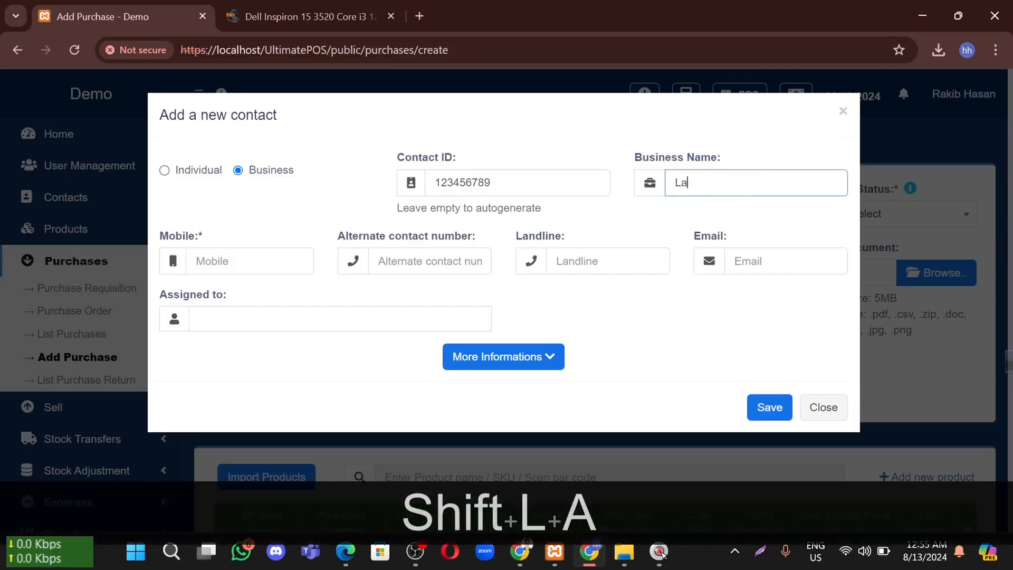
text(petop)
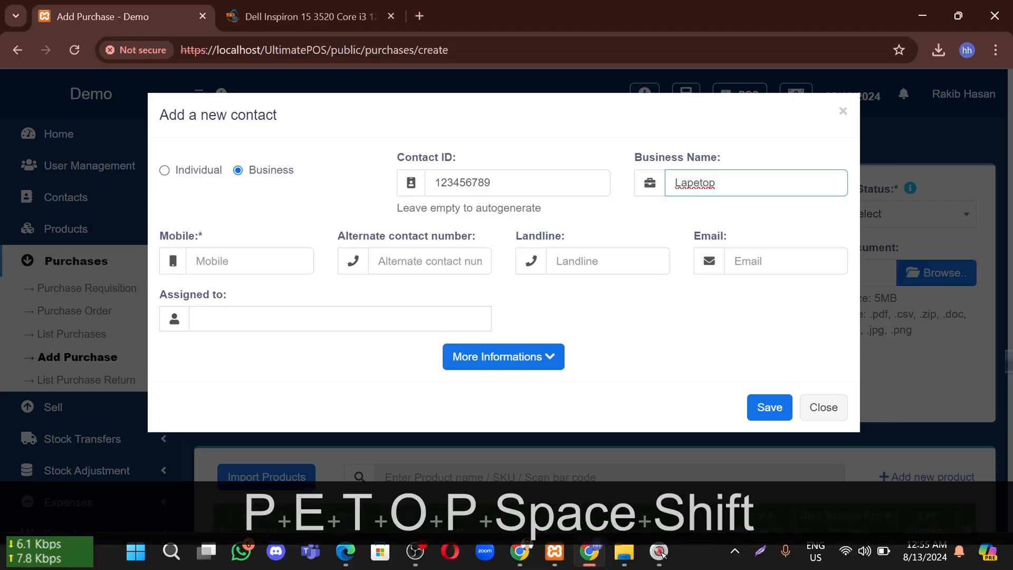
key(shift+Home)
key(BackSpace)
text(pat)
key(BackSpace)
key(BackSpace)
key(BackSpace)
text(Laptop Hou)
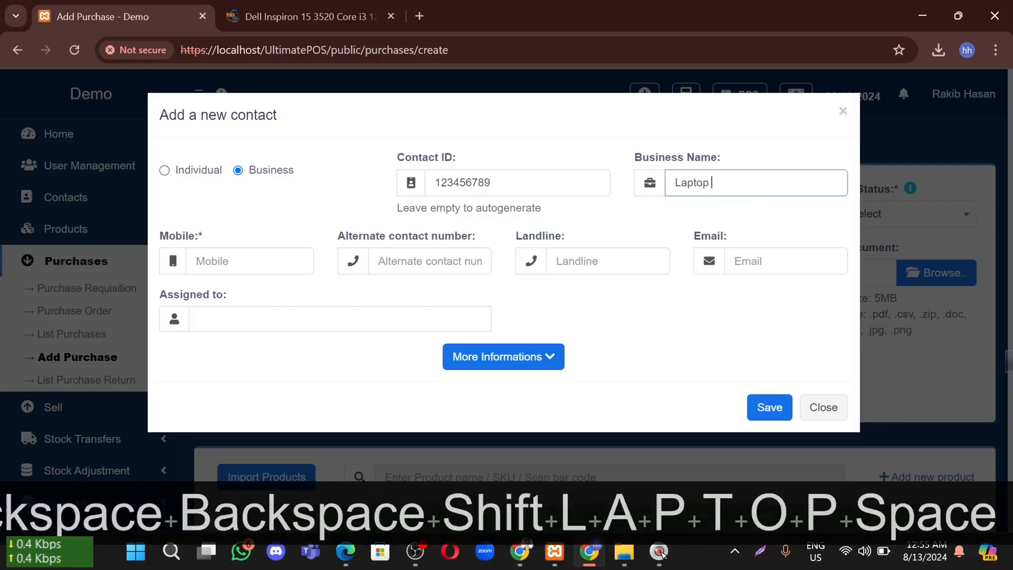
text(s)
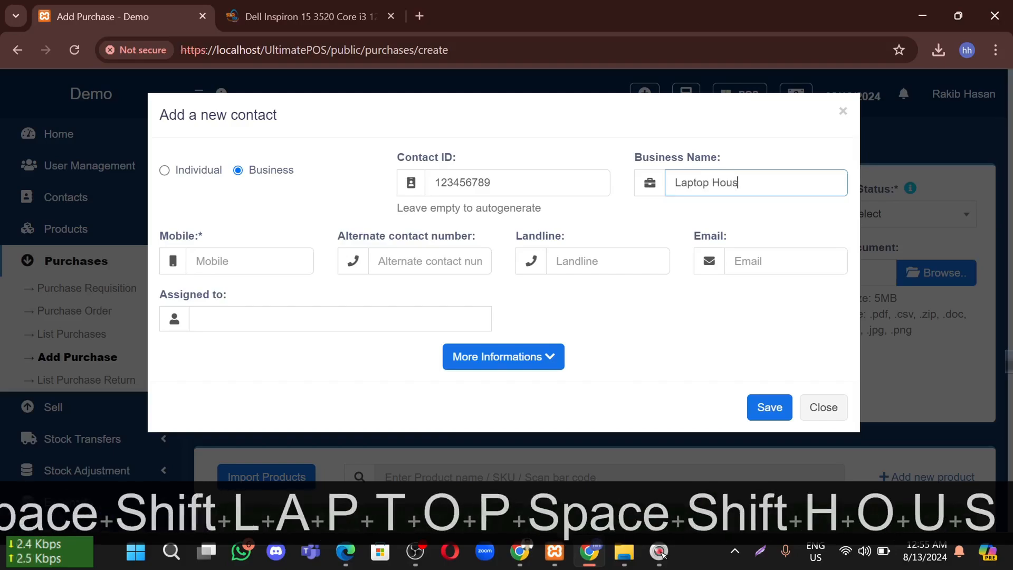
text(e)
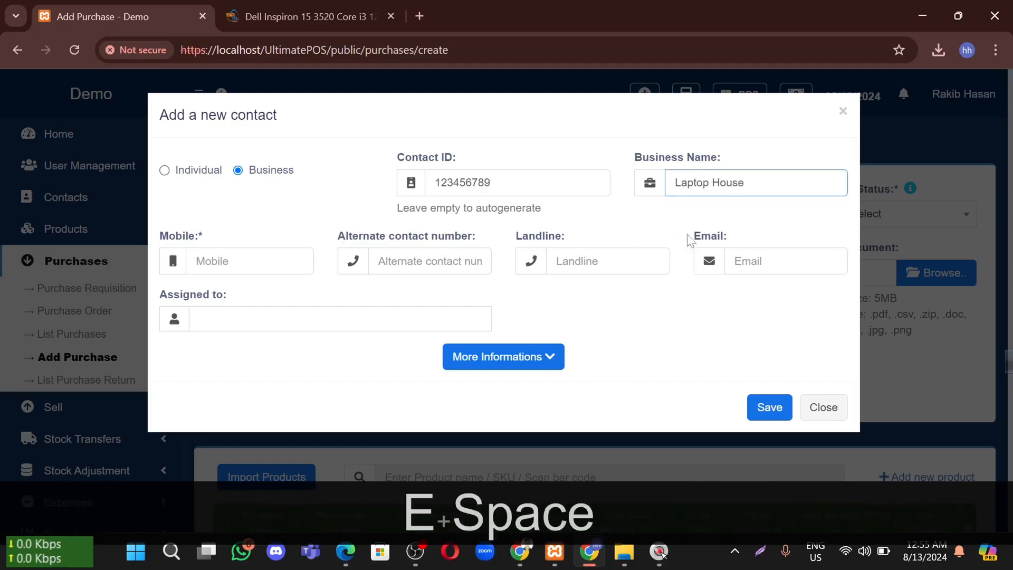
Fill in the contact's mobile number and e-mail address from browser suggestions, leaving no assignee
click(254, 261)
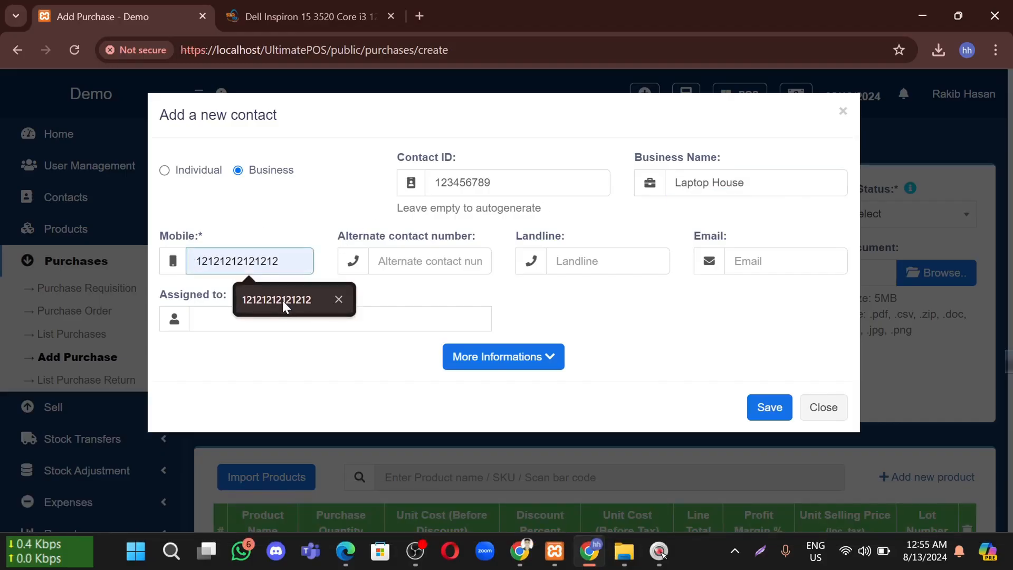
click(283, 299)
key(Tab)
click(438, 284)
click(592, 267)
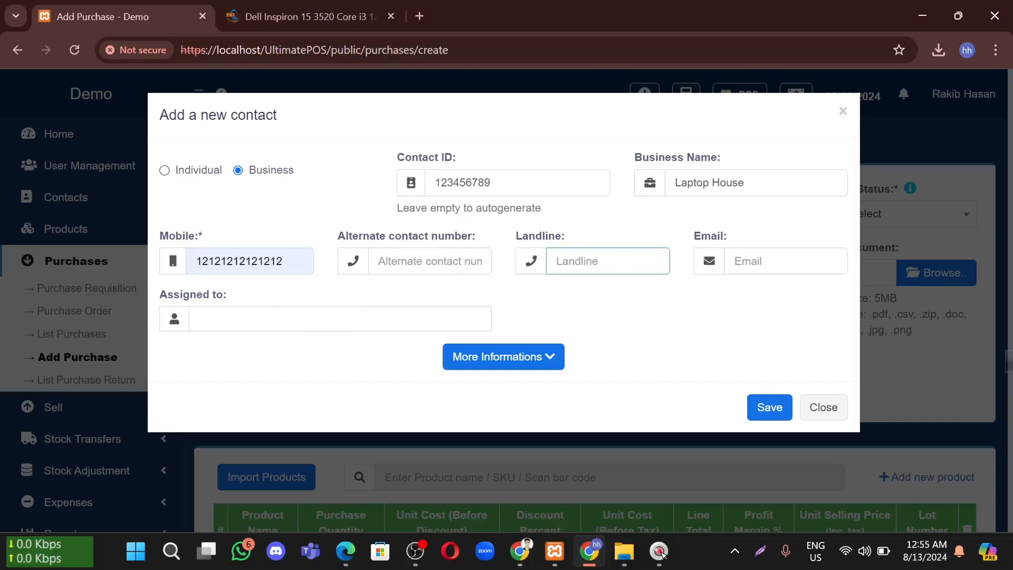
click(786, 262)
click(803, 292)
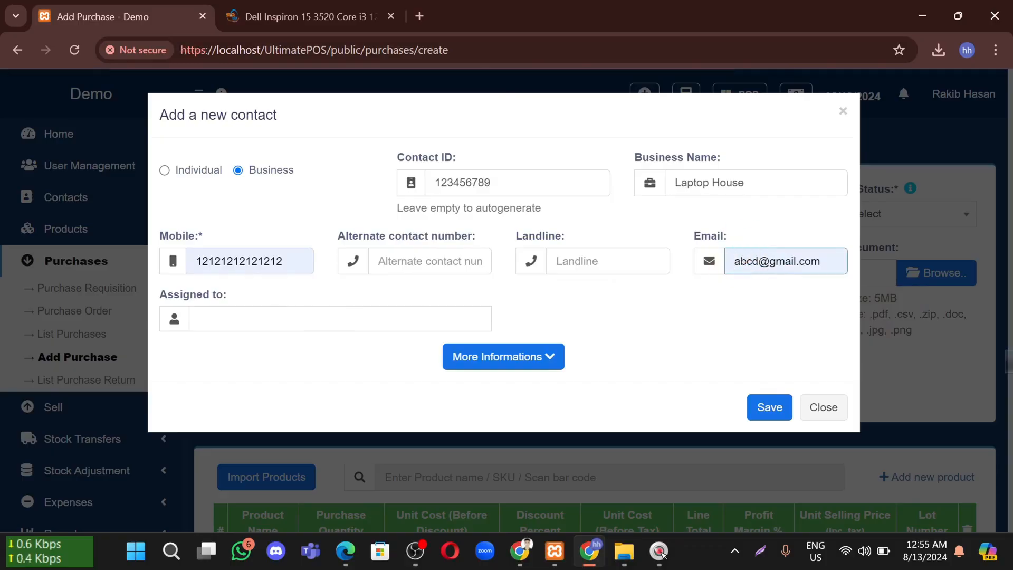
text(sd)
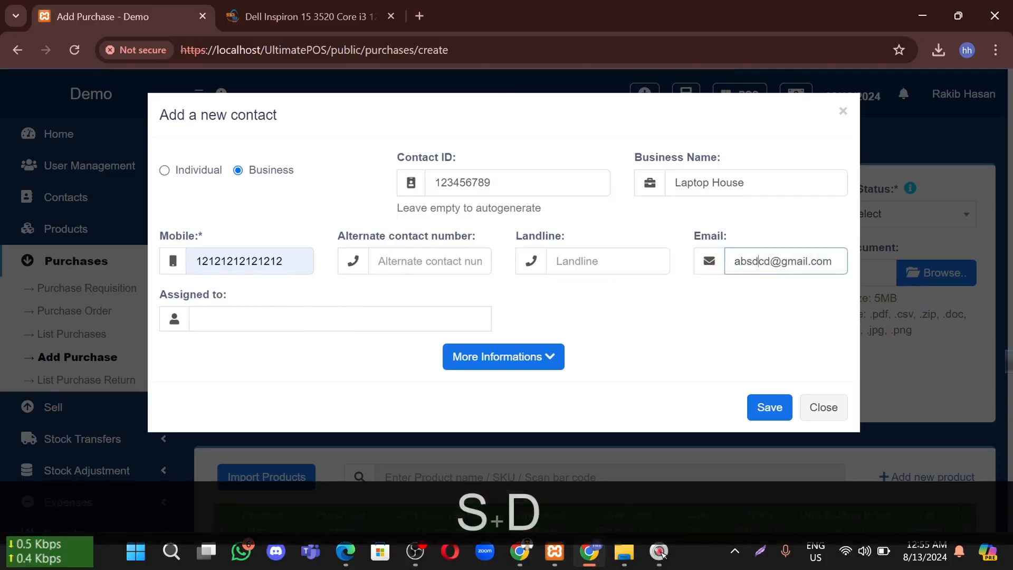
click(236, 319)
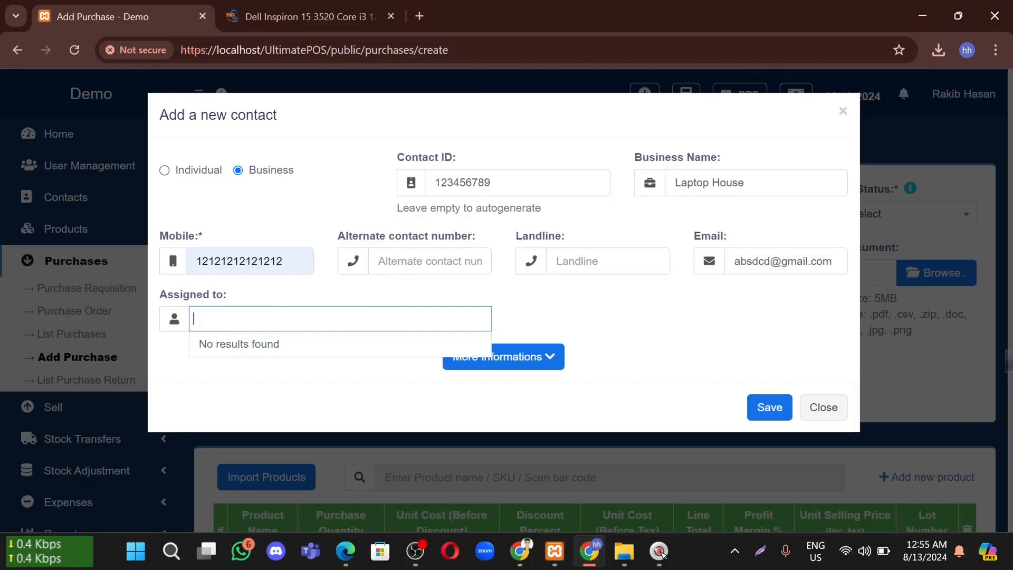
click(375, 299)
Reveal the additional contact fields, then close the contact form without saving
click(539, 356)
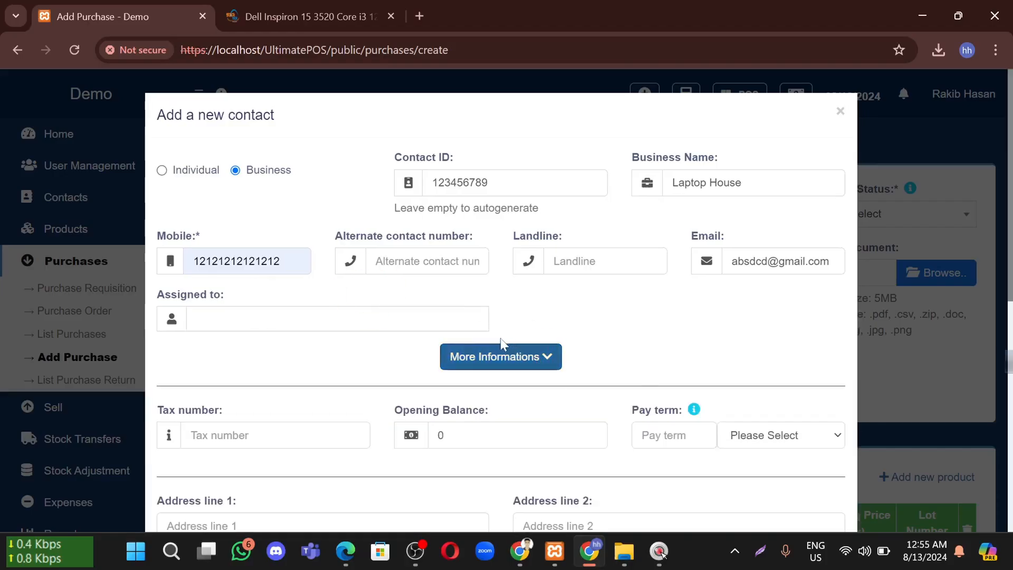
scroll(340, 324, down, 3)
click(264, 301)
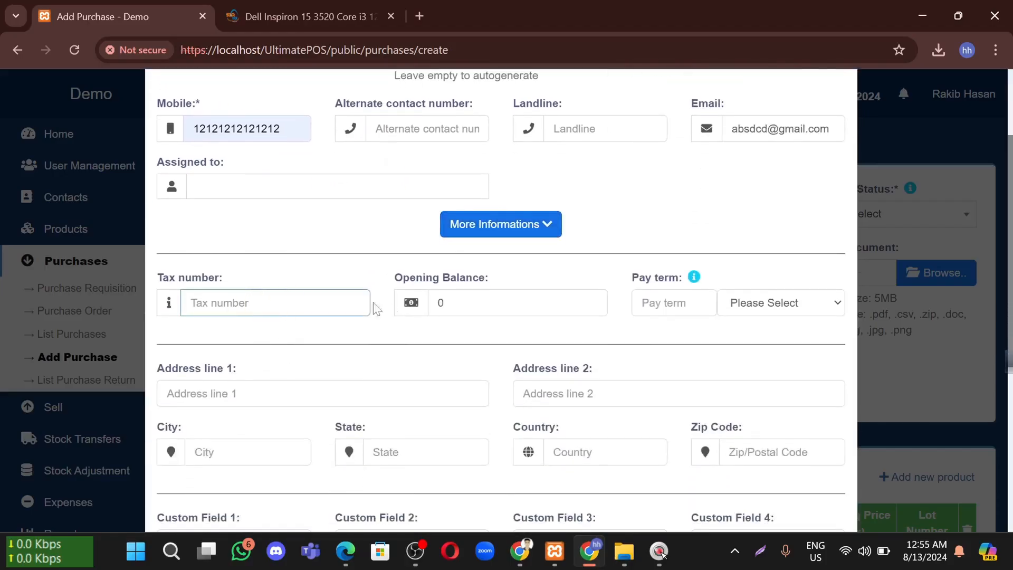
scroll(414, 321, down, 2)
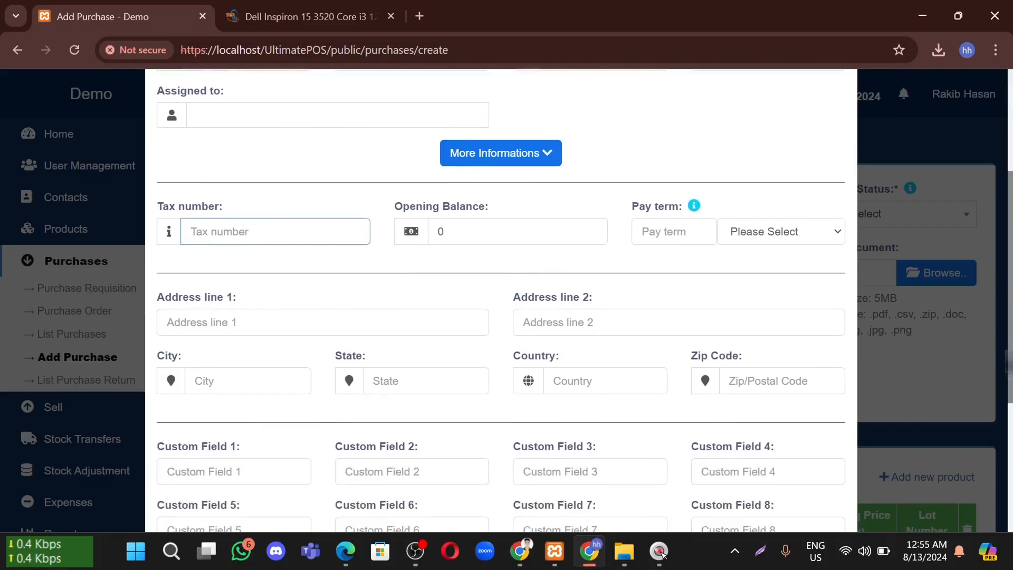
key(Tab)
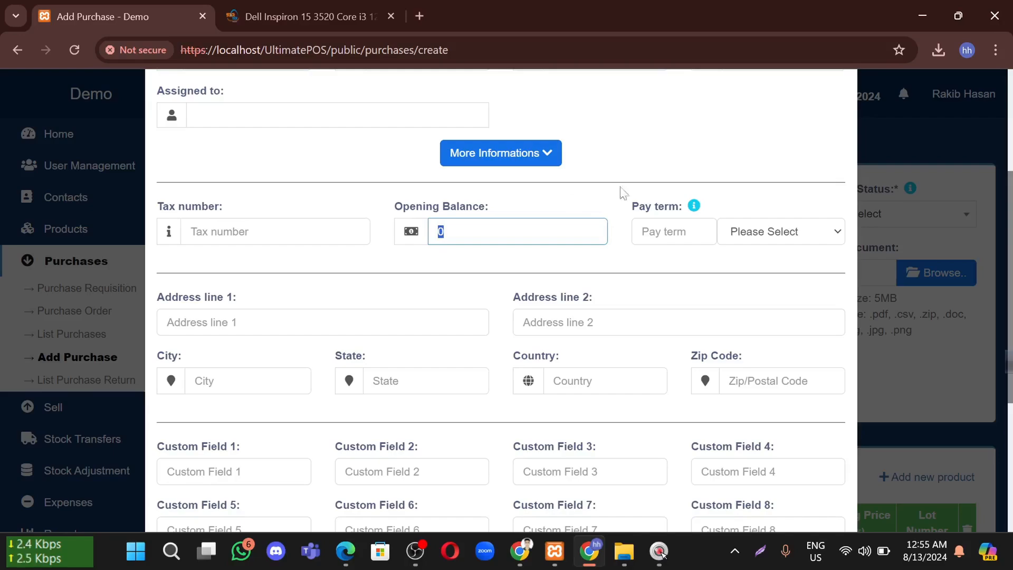
click(900, 201)
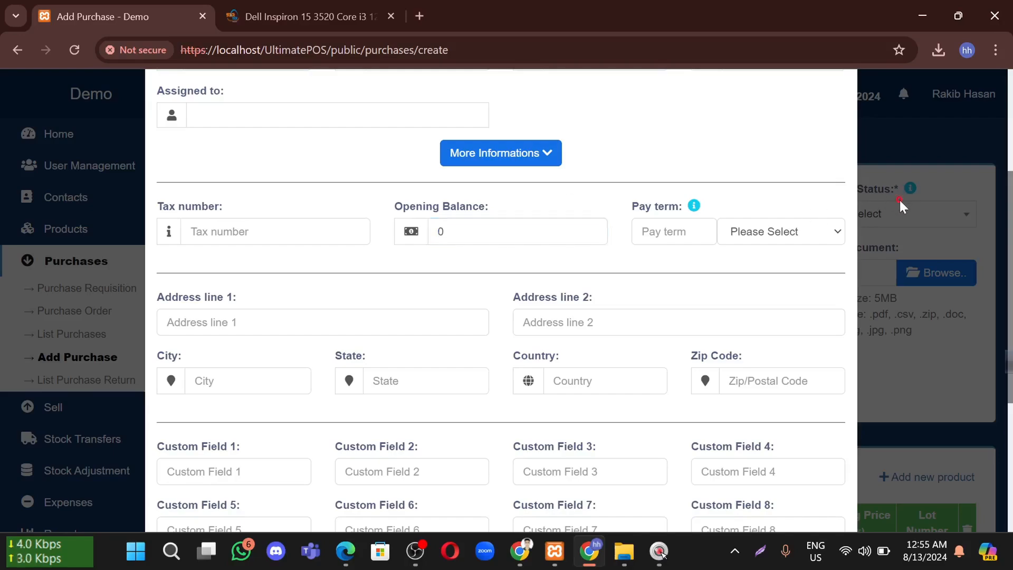
Look over the Purchase Status options without choosing one, then reopen the new supplier form
scroll(512, 299, down, 3)
scroll(513, 300, up, 3)
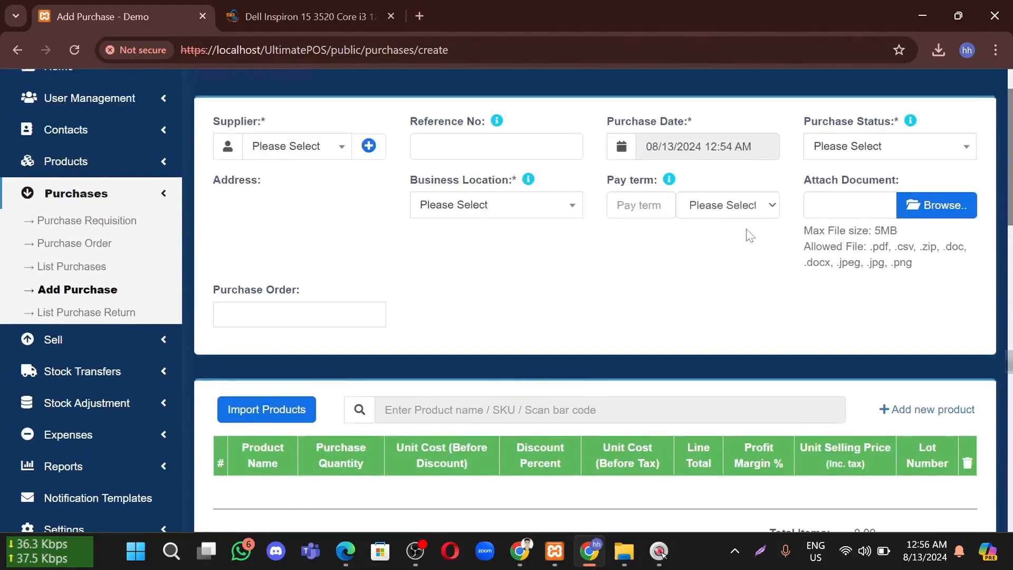
click(868, 221)
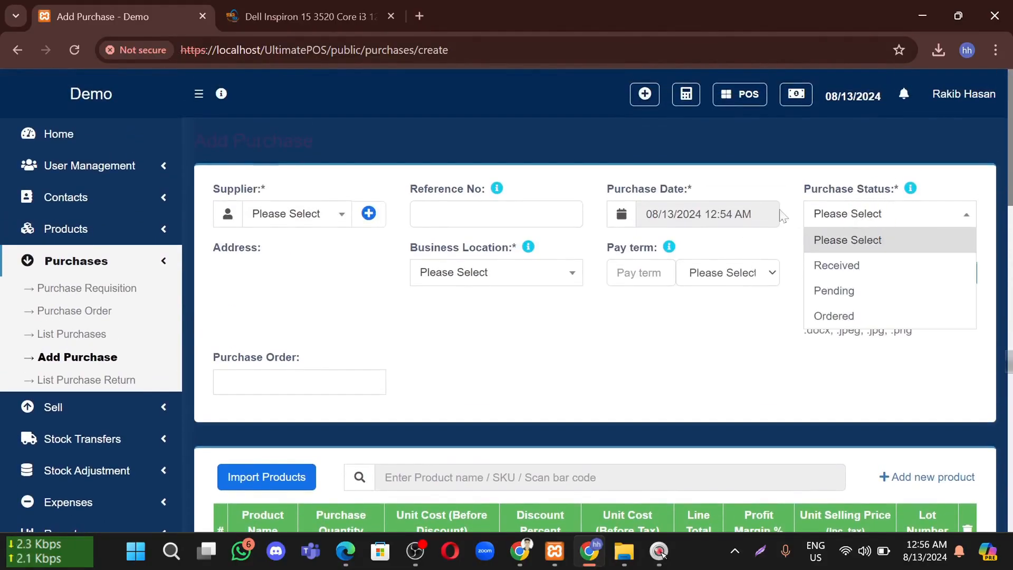
click(607, 322)
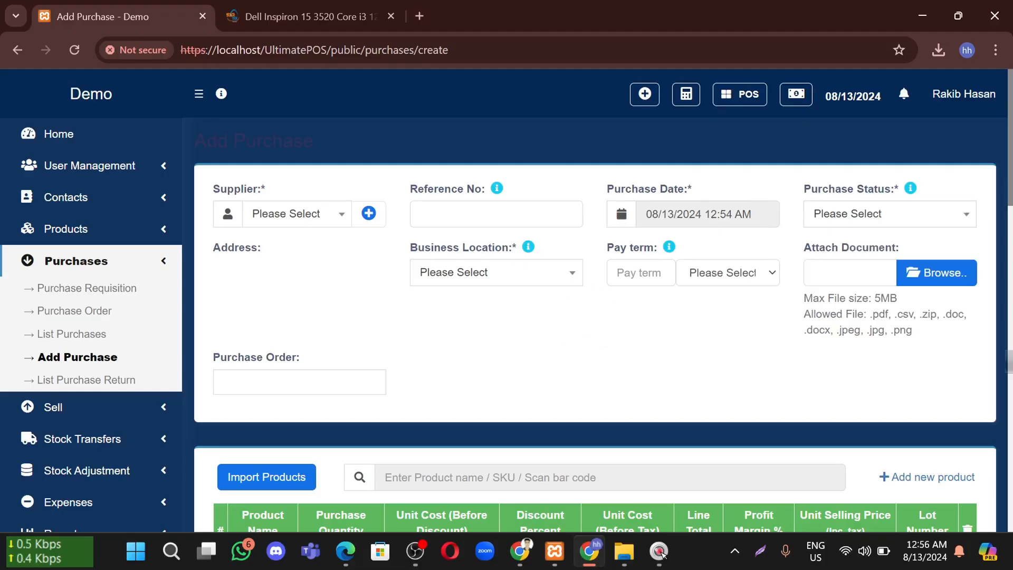
scroll(461, 335, down, 3)
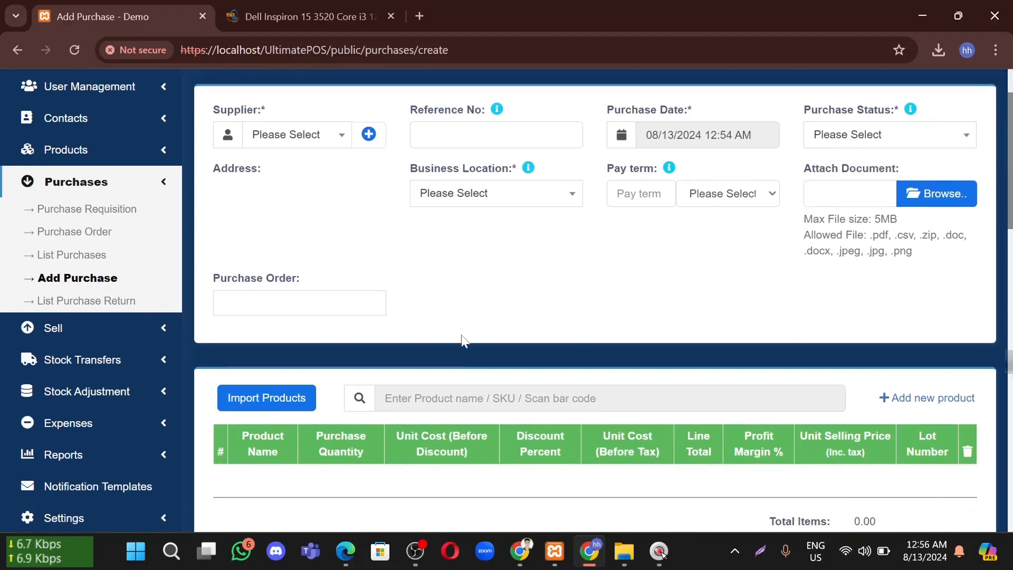
scroll(461, 335, up, 3)
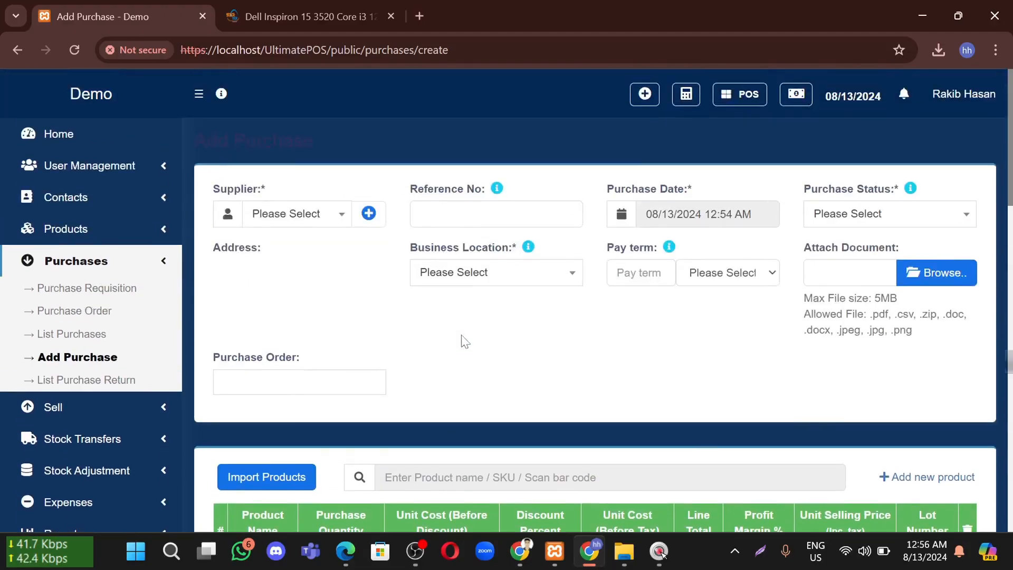
click(320, 213)
click(364, 214)
Set the new contact as a business with a contact ID and business name Laptop House
scroll(504, 301, down, 8)
scroll(504, 301, up, 2)
scroll(443, 267, up, 4)
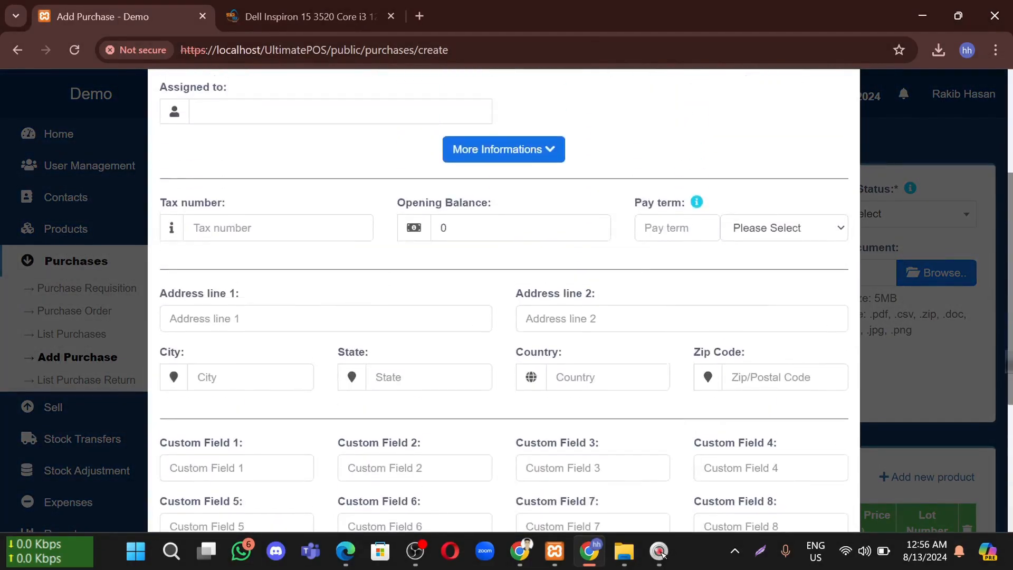
click(443, 275)
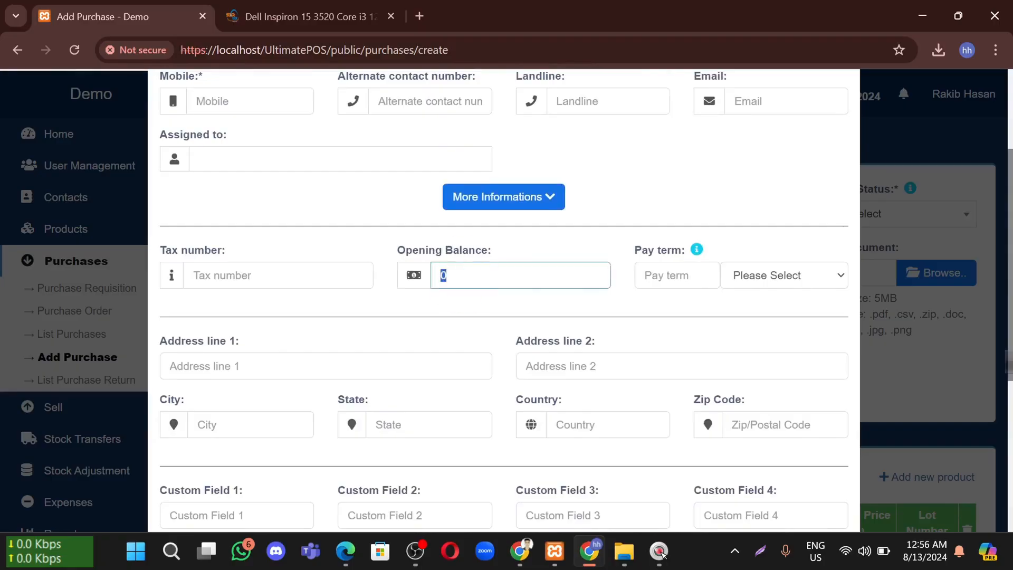
scroll(429, 250, up, 3)
scroll(454, 370, down, 3)
click(479, 285)
scroll(479, 285, up, 3)
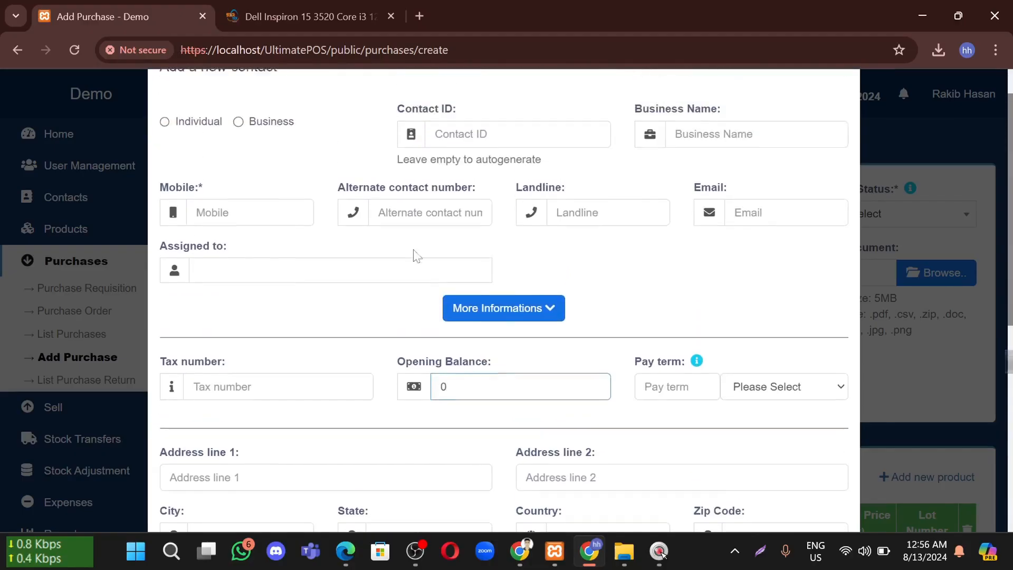
click(236, 132)
click(448, 134)
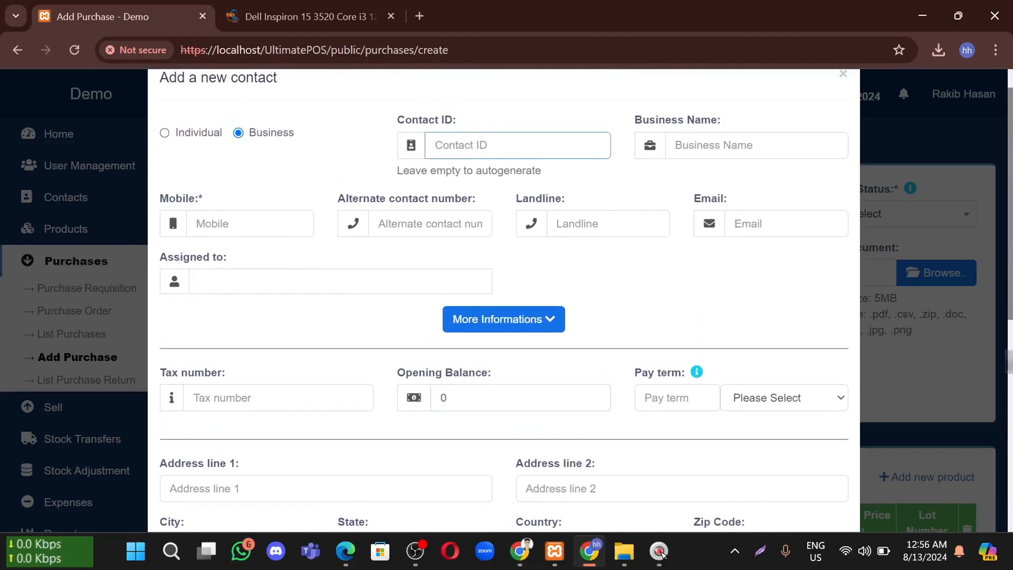
text(1234567)
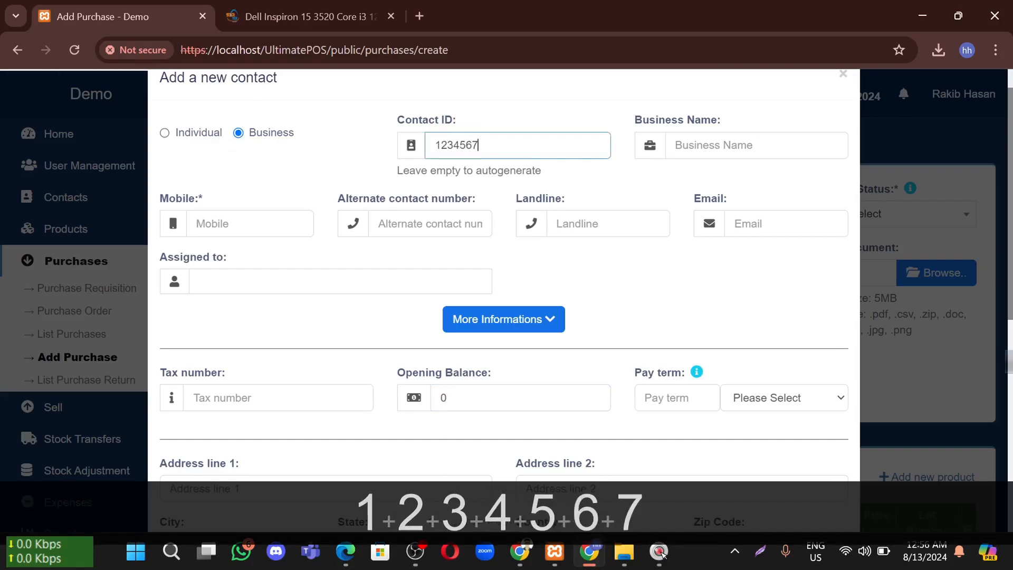
text(89)
click(670, 137)
click(777, 184)
Fill in the supplier's mobile number and corrected e-mail address, leaving no assignee
click(243, 223)
click(287, 267)
click(414, 223)
click(780, 223)
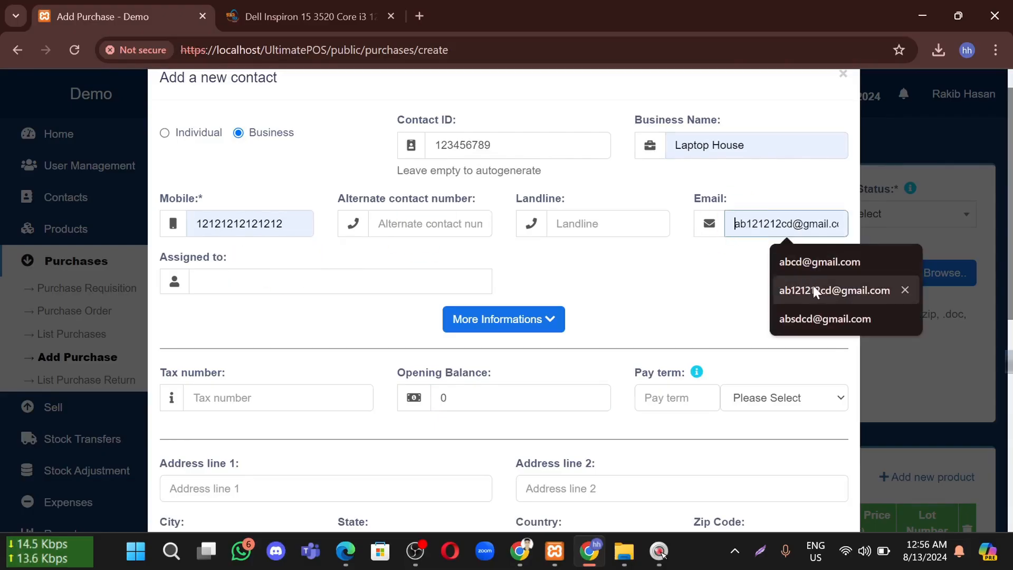
click(808, 264)
double_click(753, 224)
click(753, 223)
text(c)
click(255, 283)
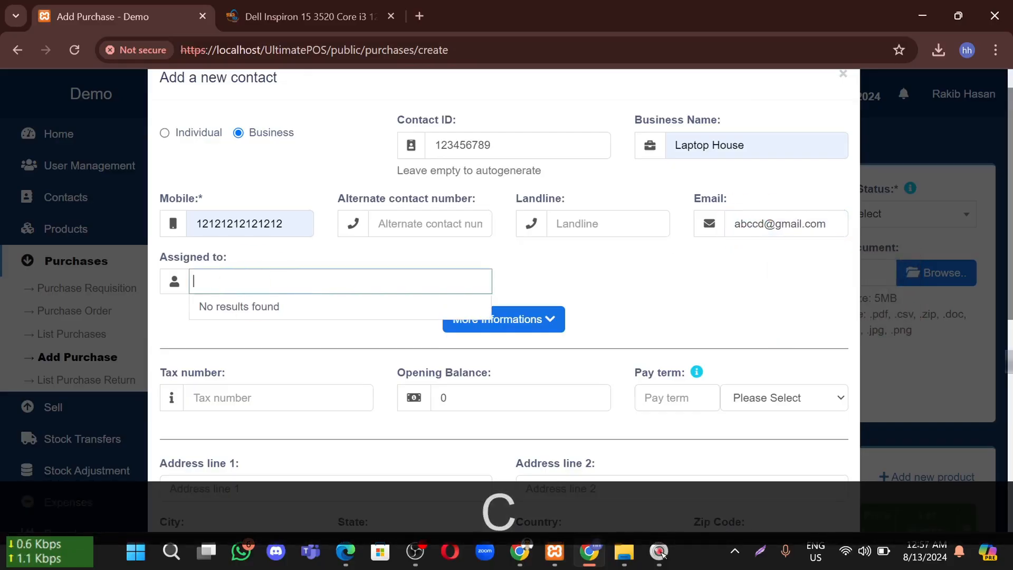
click(633, 287)
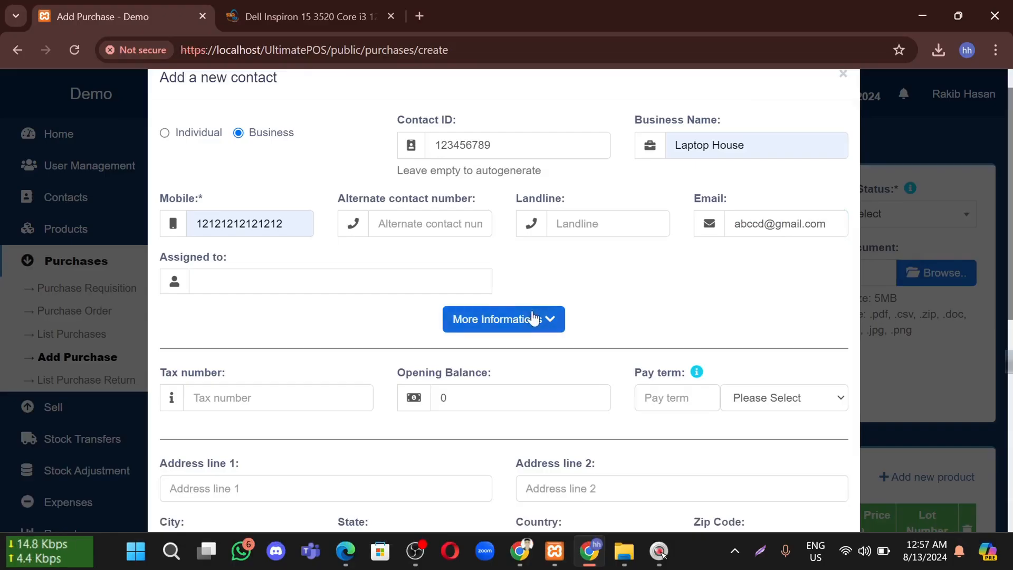
Give the supplier a 500000 opening balance and a 1-month pay term
scroll(548, 316, down, 1)
scroll(552, 313, down, 2)
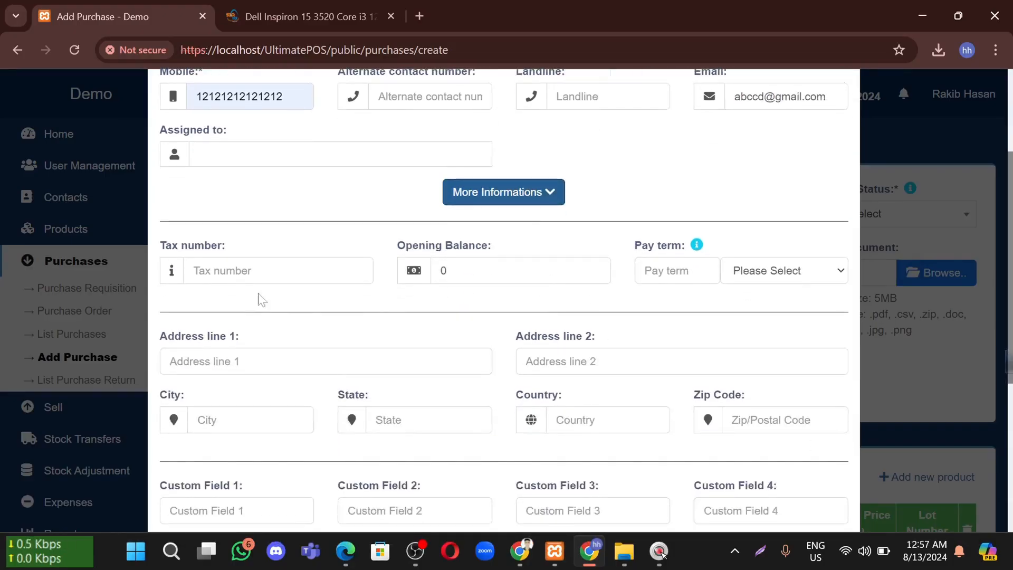
click(499, 252)
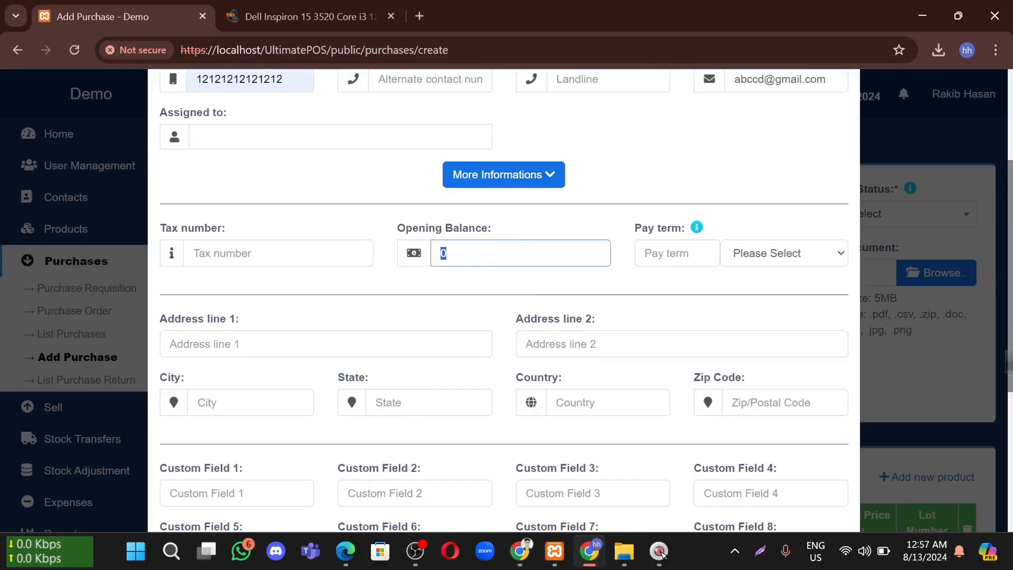
text(500)
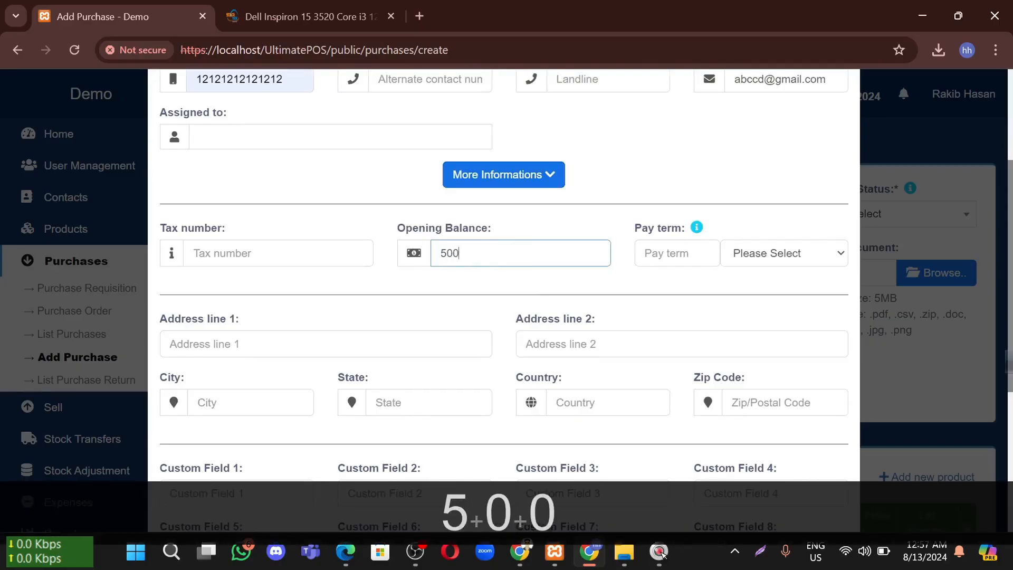
text(00)
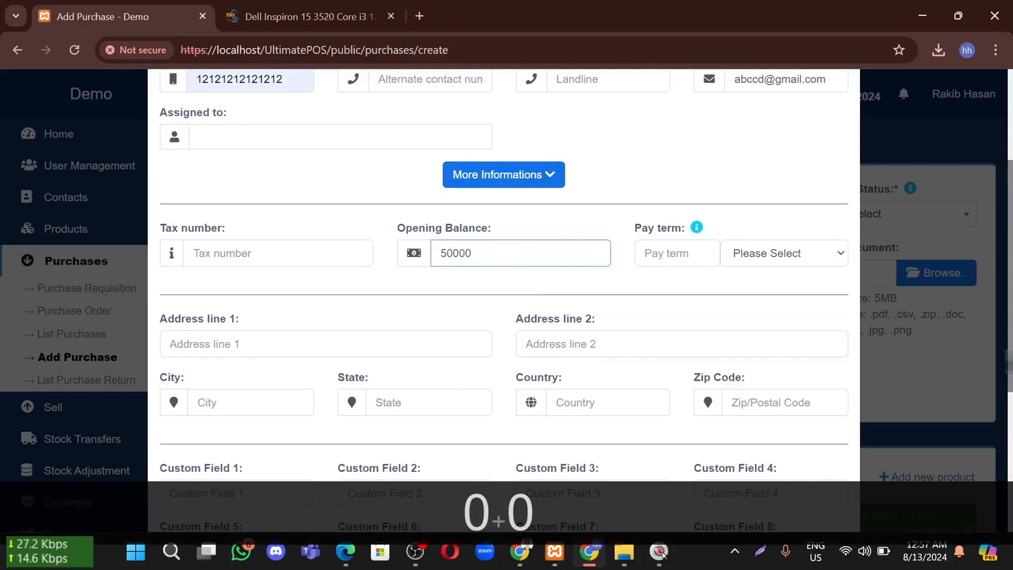
text(0)
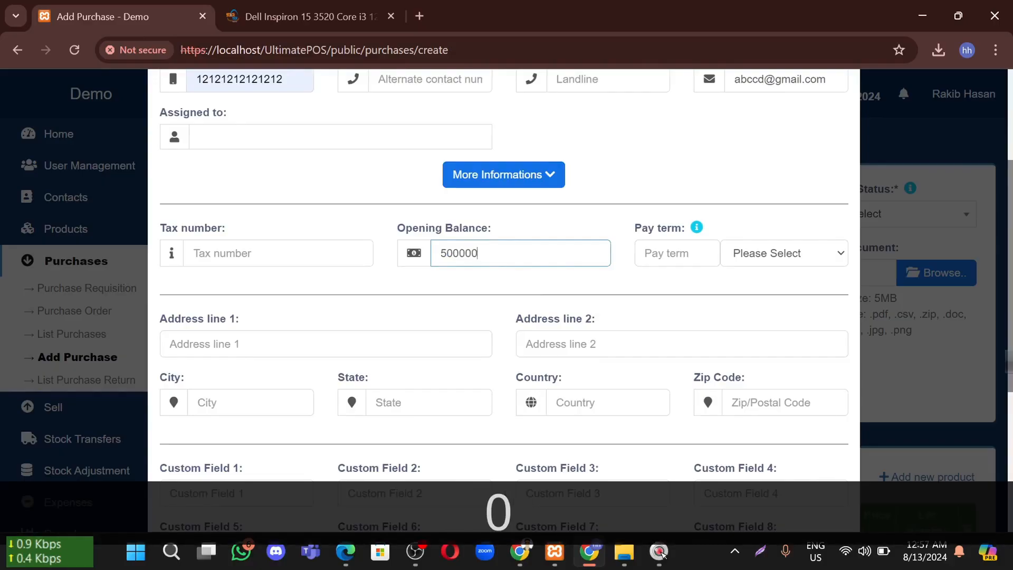
click(666, 256)
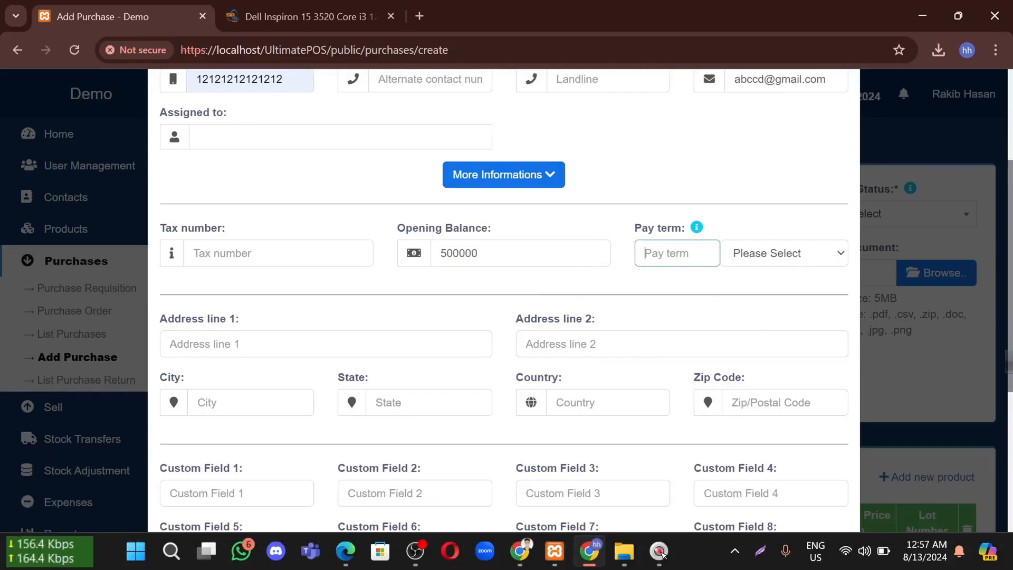
click(753, 257)
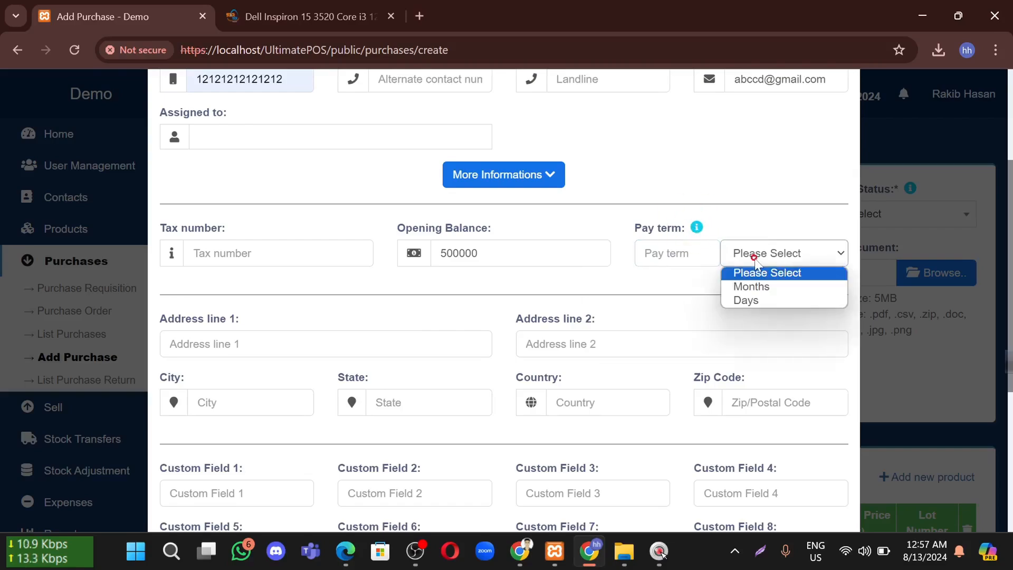
click(768, 288)
click(661, 256)
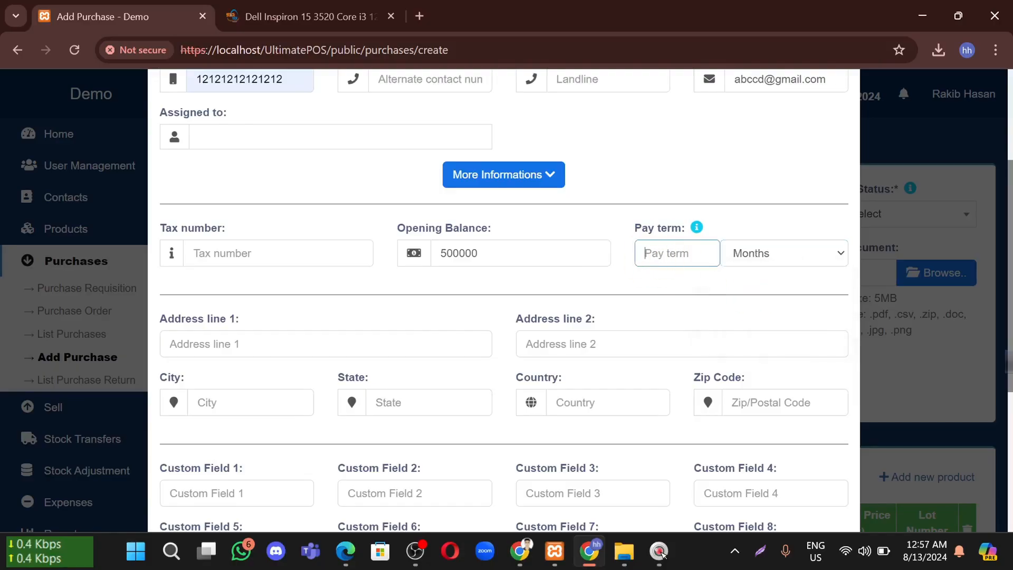
text(1)
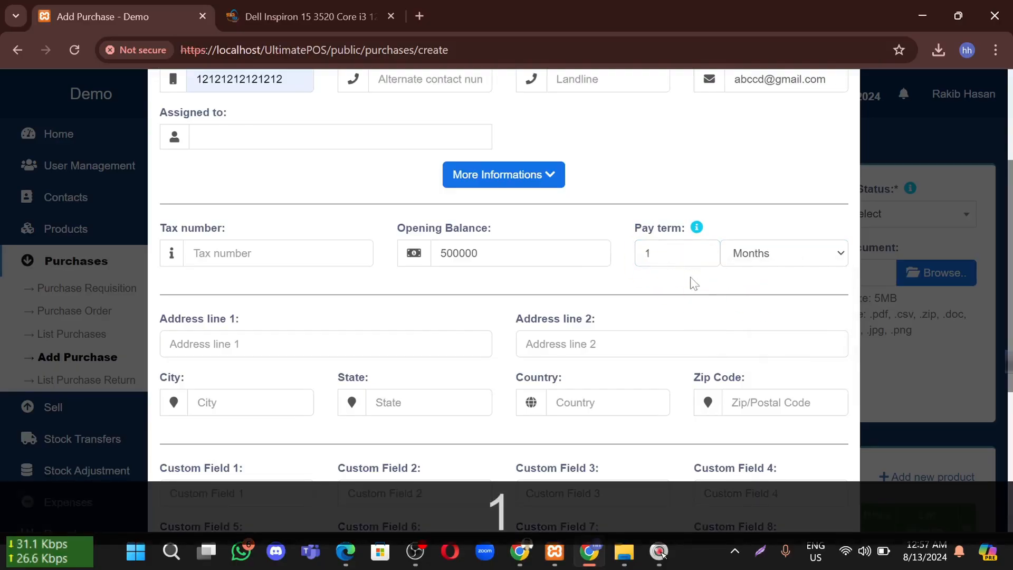
click(261, 253)
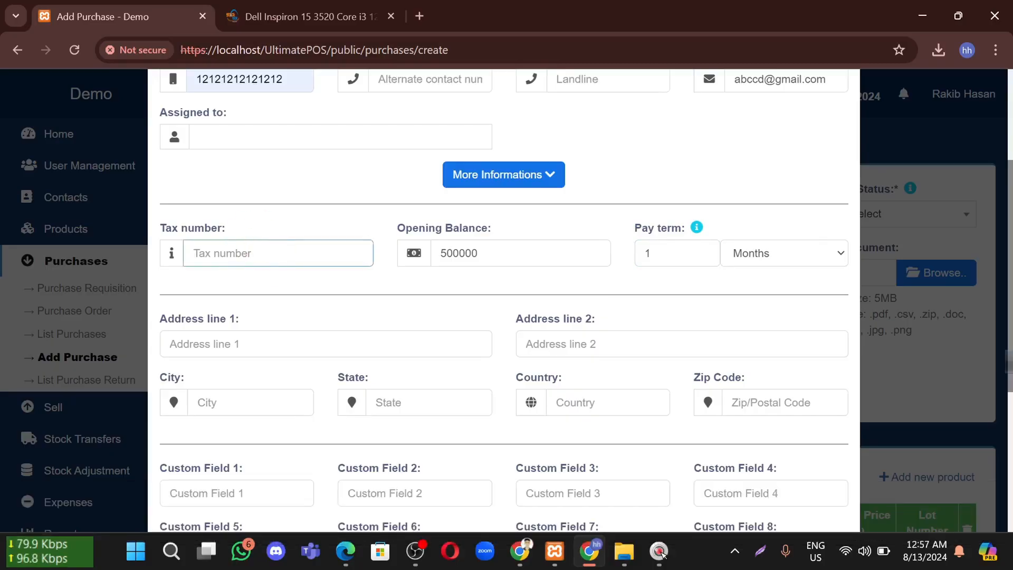
Go through the address and shipping address fields, dismissing their suggestions and leaving them blank
scroll(283, 285, down, 1)
scroll(283, 284, down, 2)
click(285, 260)
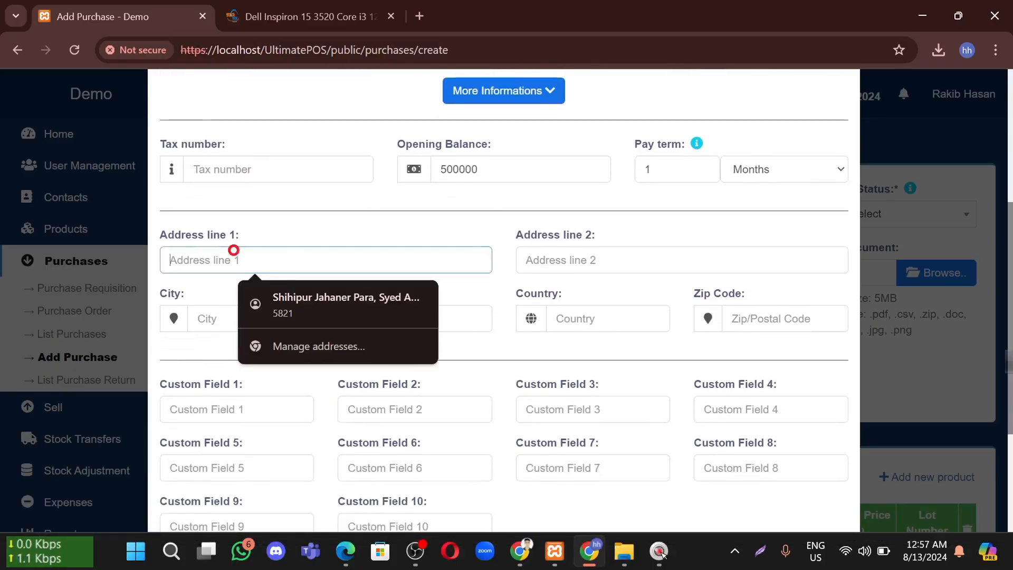
click(442, 221)
scroll(354, 288, down, 2)
scroll(353, 288, down, 2)
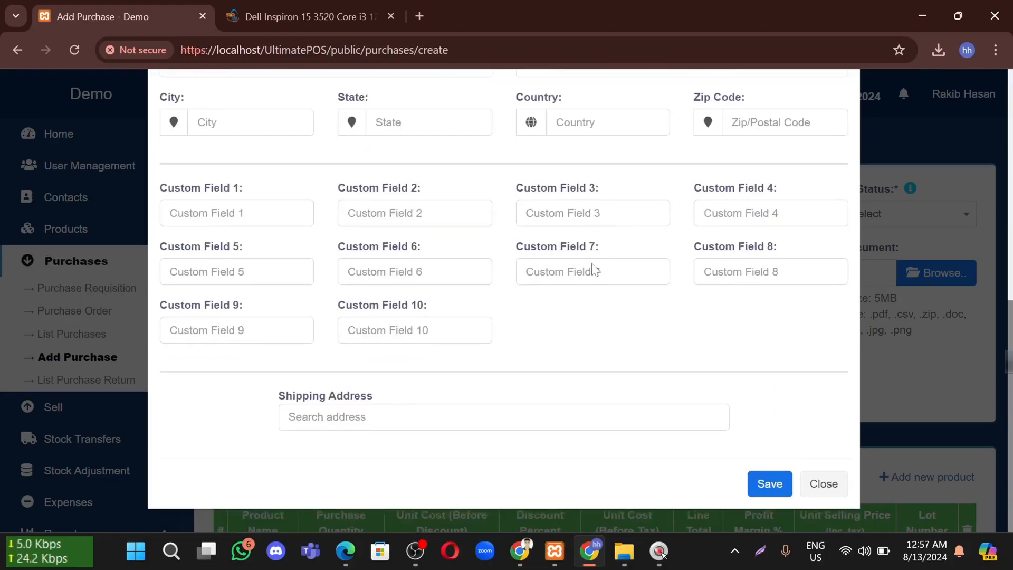
click(395, 416)
click(595, 460)
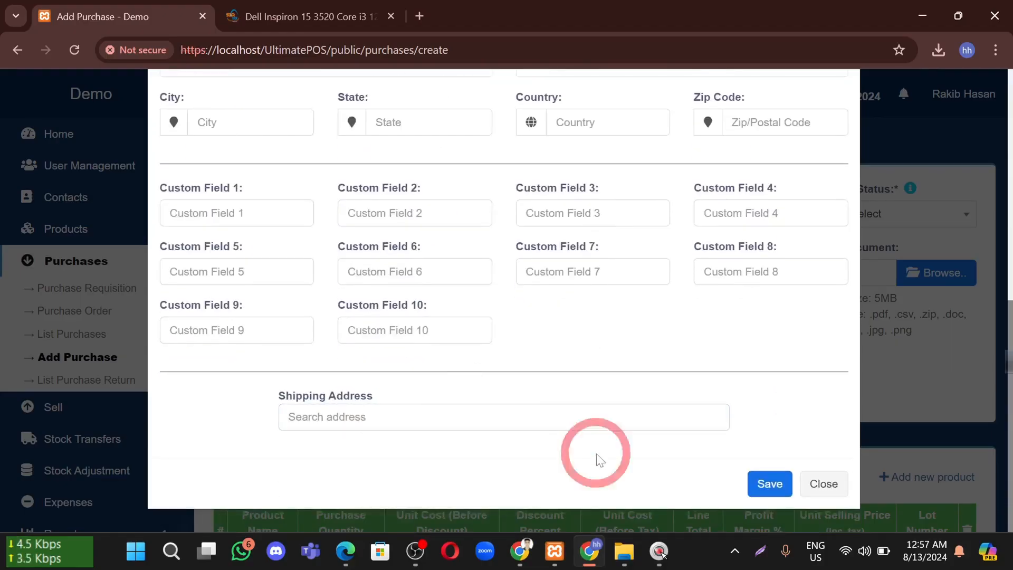
click(381, 415)
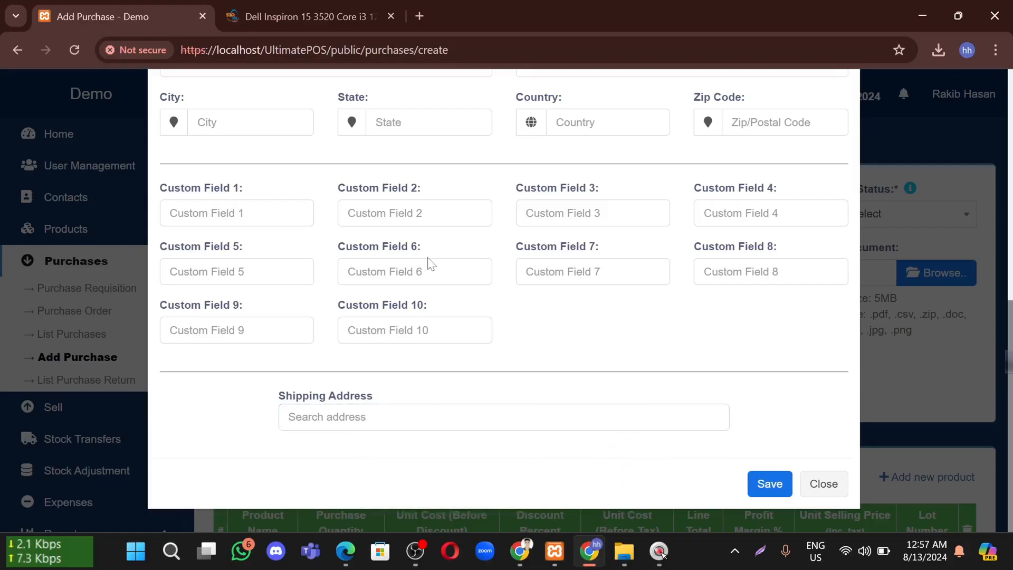
scroll(431, 264, up, 7)
scroll(416, 267, down, 5)
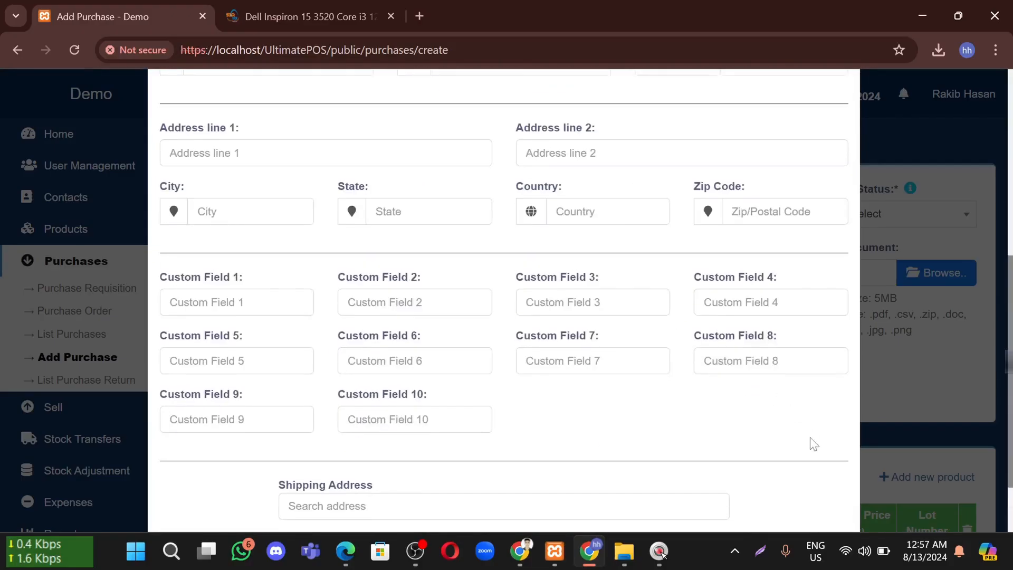
scroll(810, 434, down, 2)
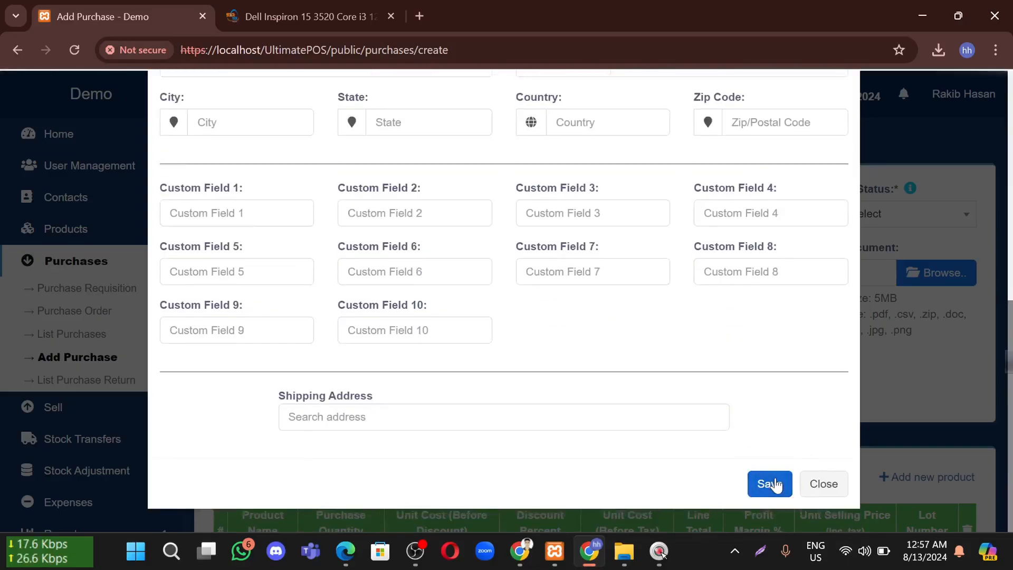
Save the new Laptop House supplier and keep today's date as the purchase date
click(774, 484)
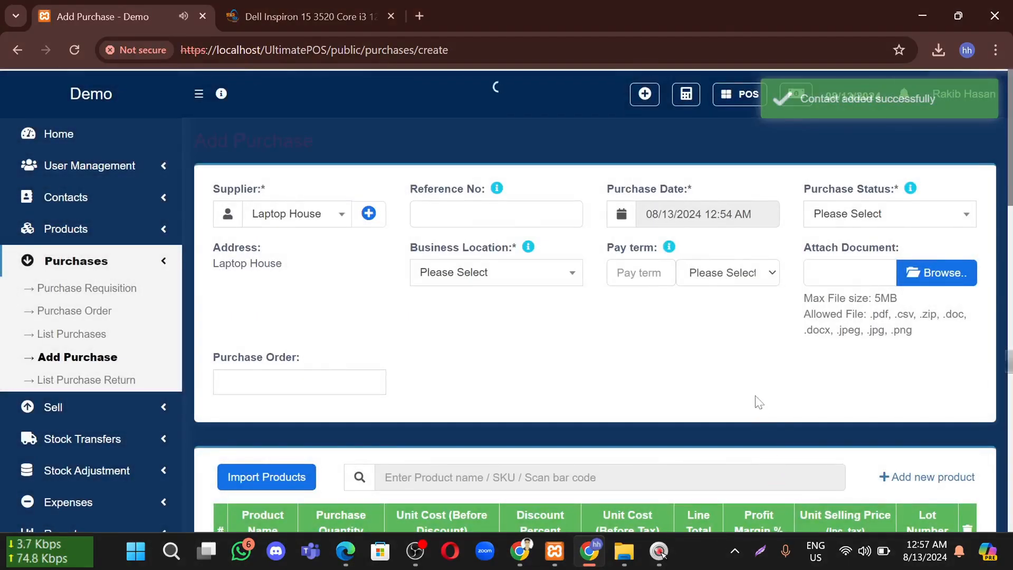
scroll(755, 401, down, 3)
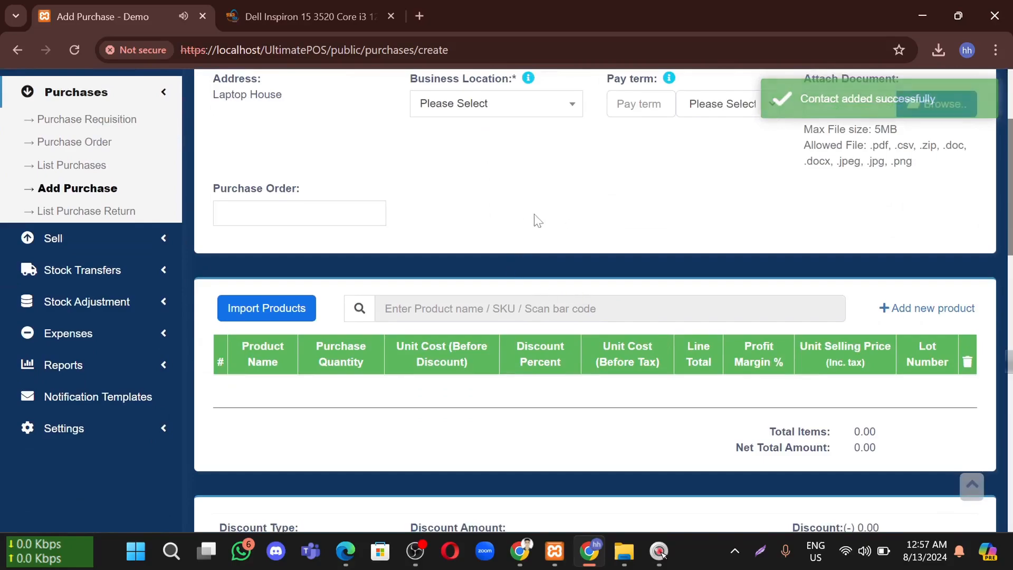
scroll(585, 209, up, 3)
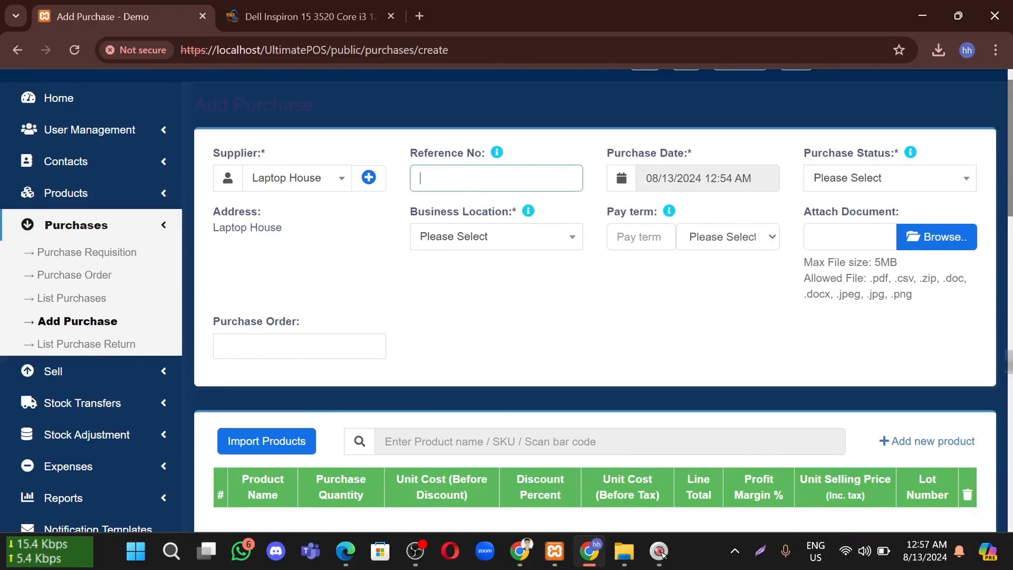
key(Tab)
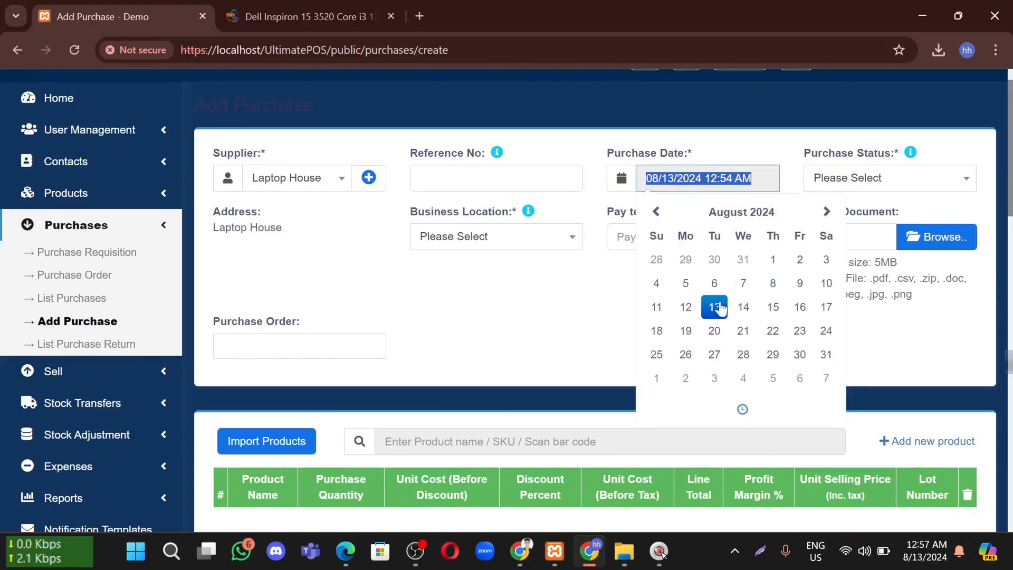
click(577, 320)
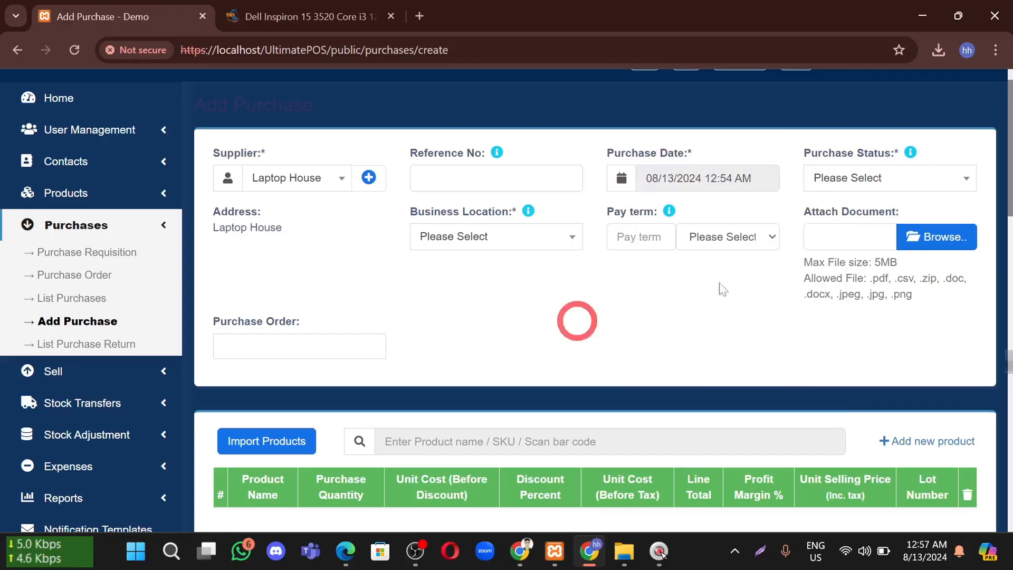
Set the purchase status to Ordered and the business location to Demo (BL0001)
click(890, 185)
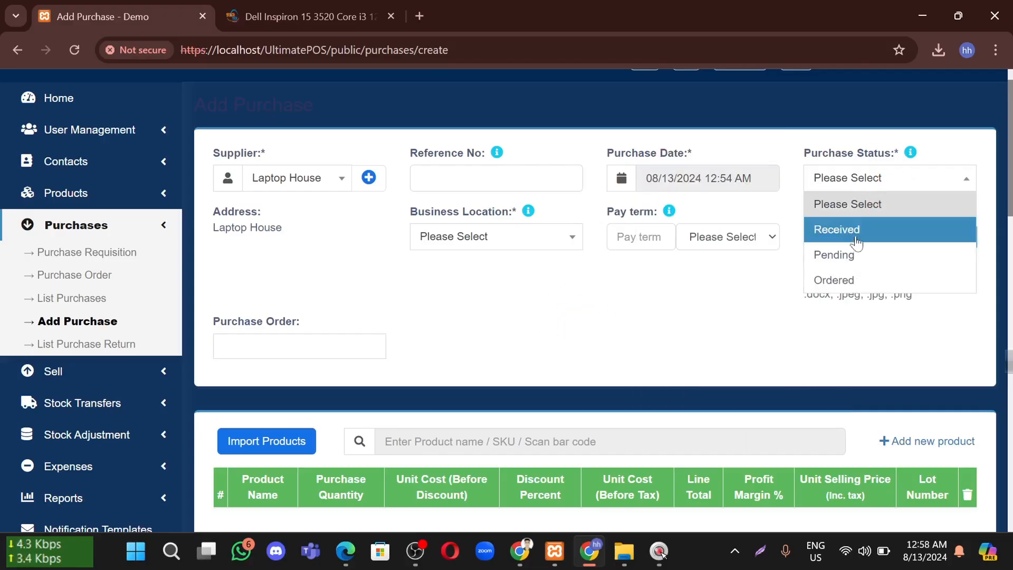
click(847, 278)
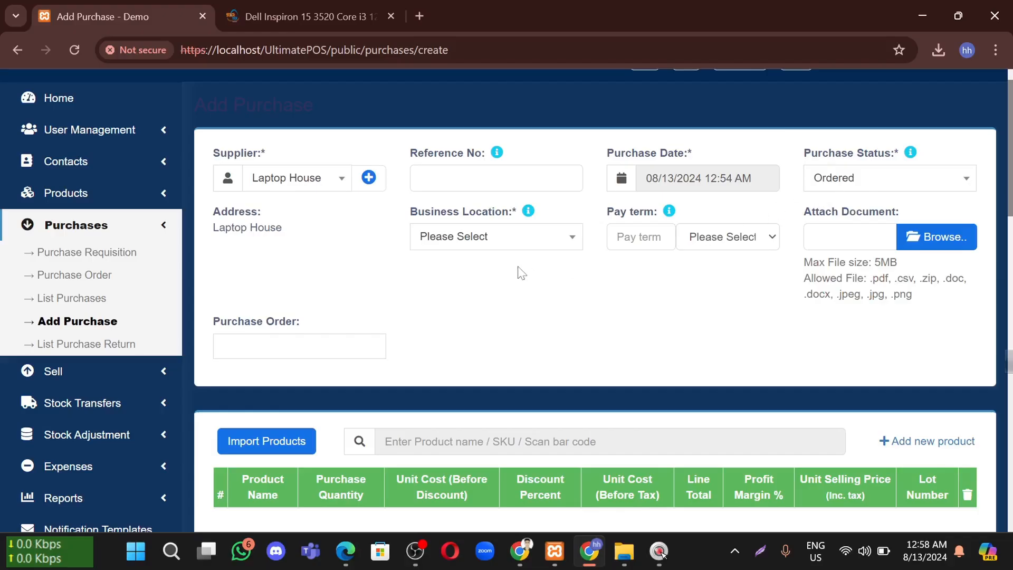
click(494, 236)
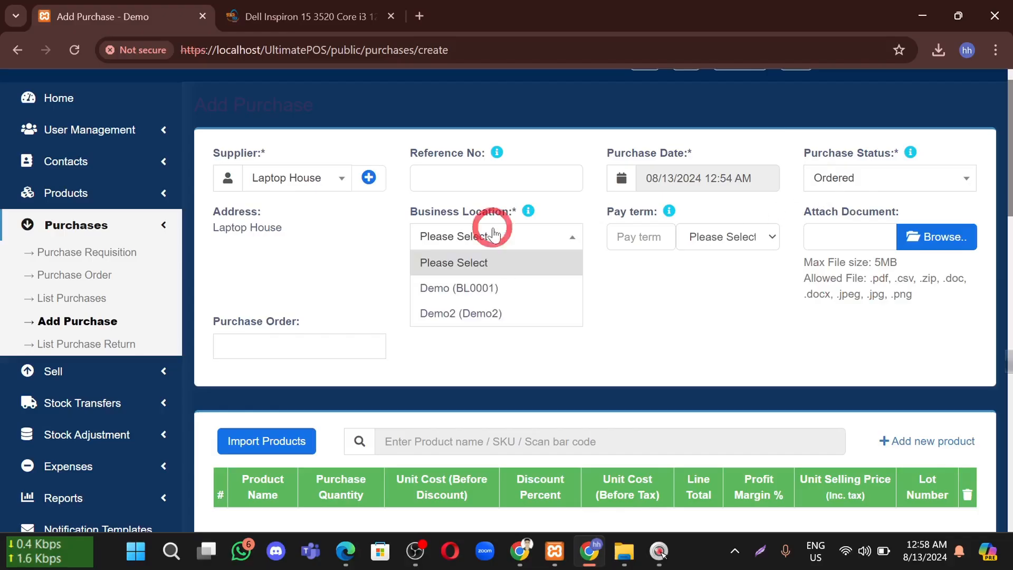
click(467, 288)
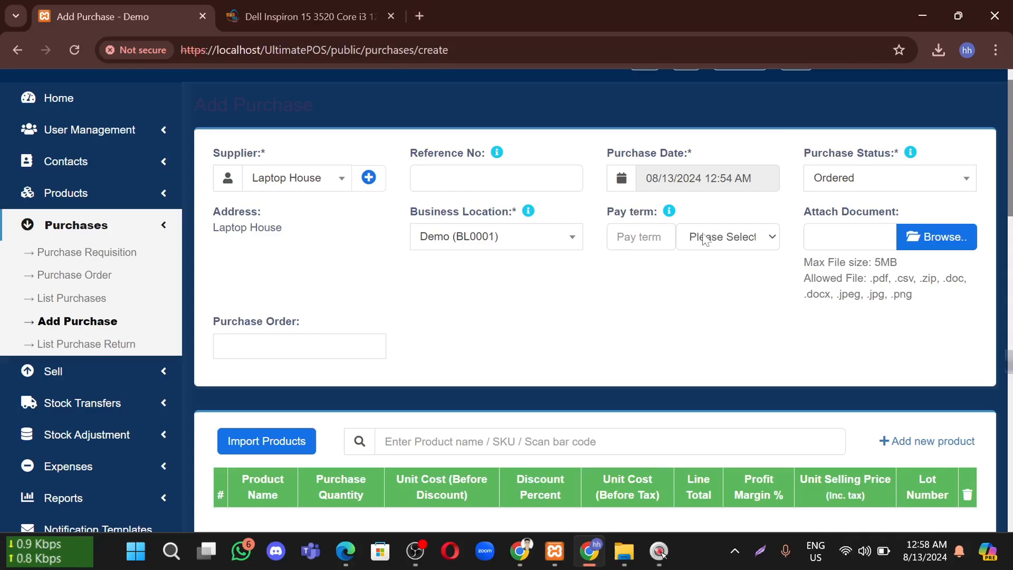
Set the pay term to 1 Months
click(686, 238)
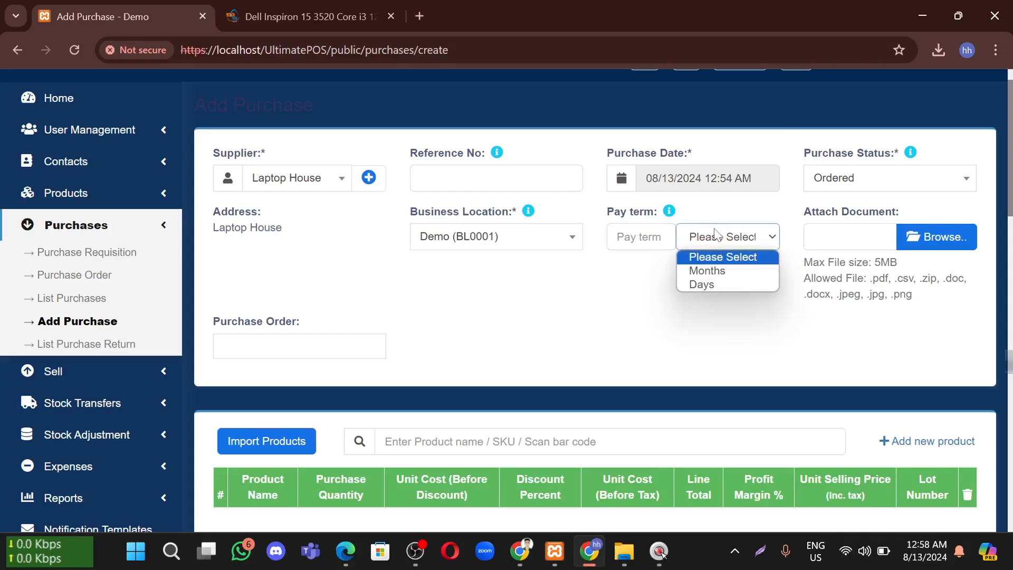
click(713, 271)
click(641, 238)
text(1)
click(651, 299)
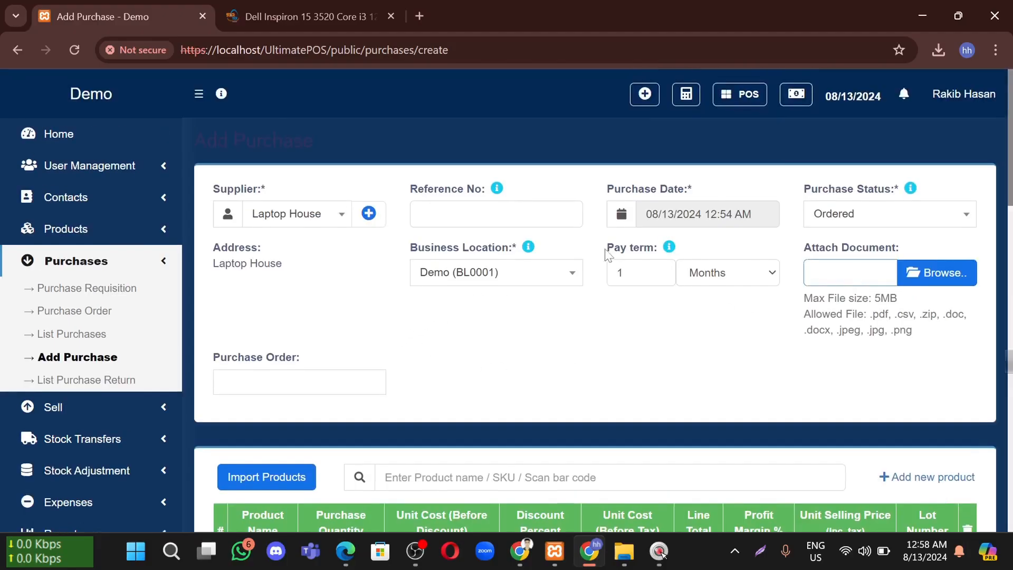
scroll(602, 254, down, 5)
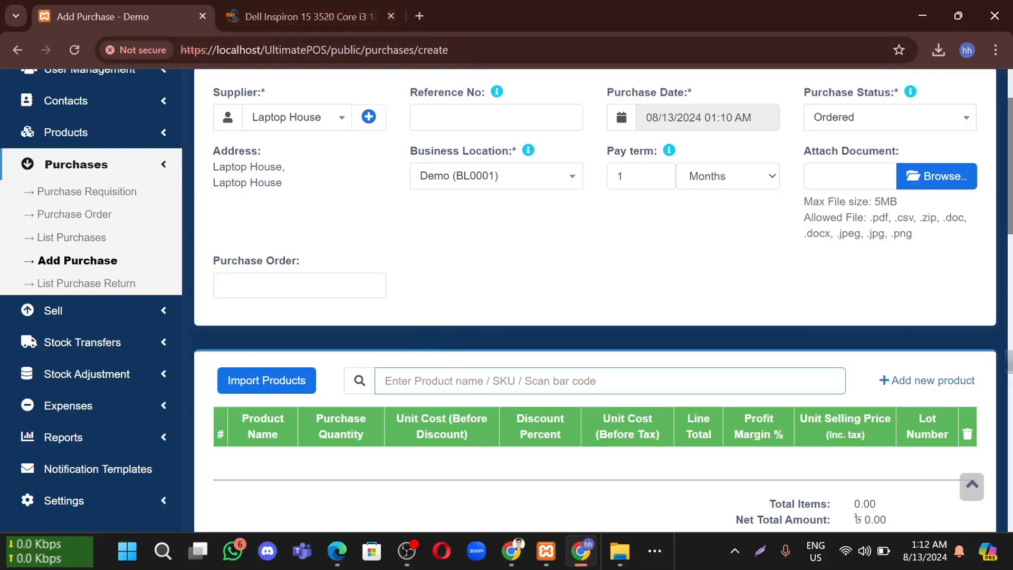
Copy product code 25822 from the laptop's product page and add its Dell Inspiron variants to the purchase
click(282, 8)
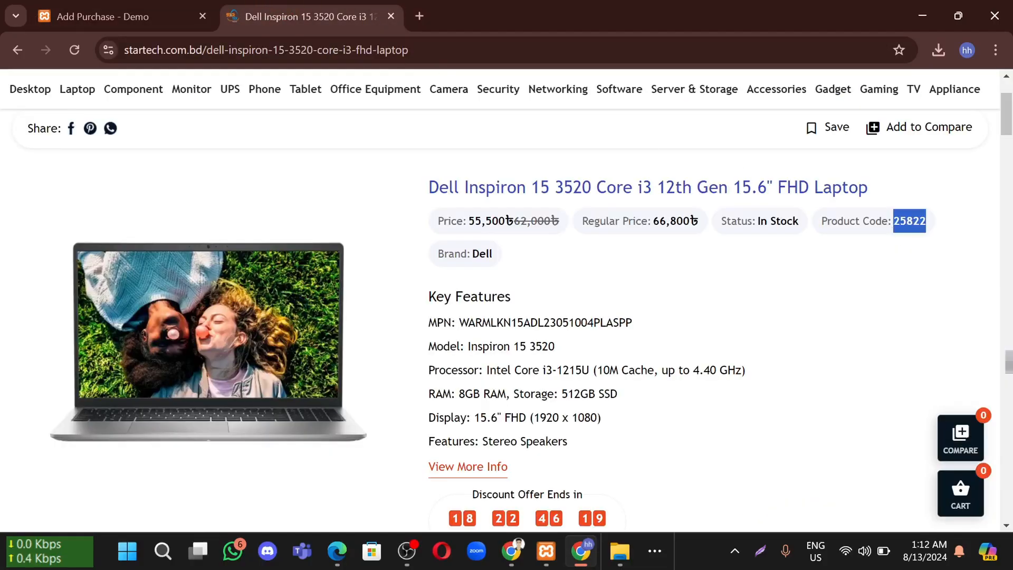
key(ctrl+c)
click(154, 7)
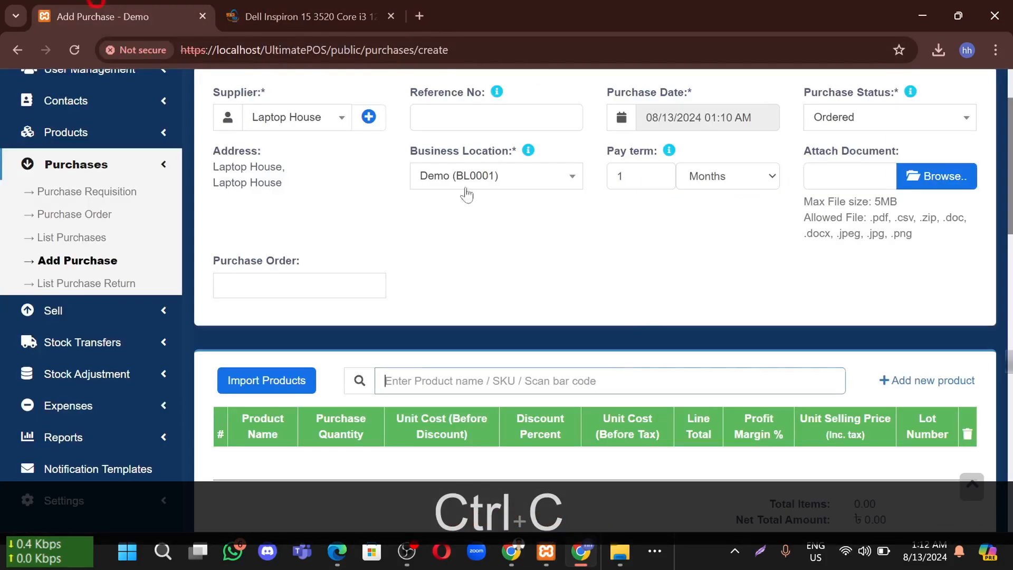
key(ctrl+v)
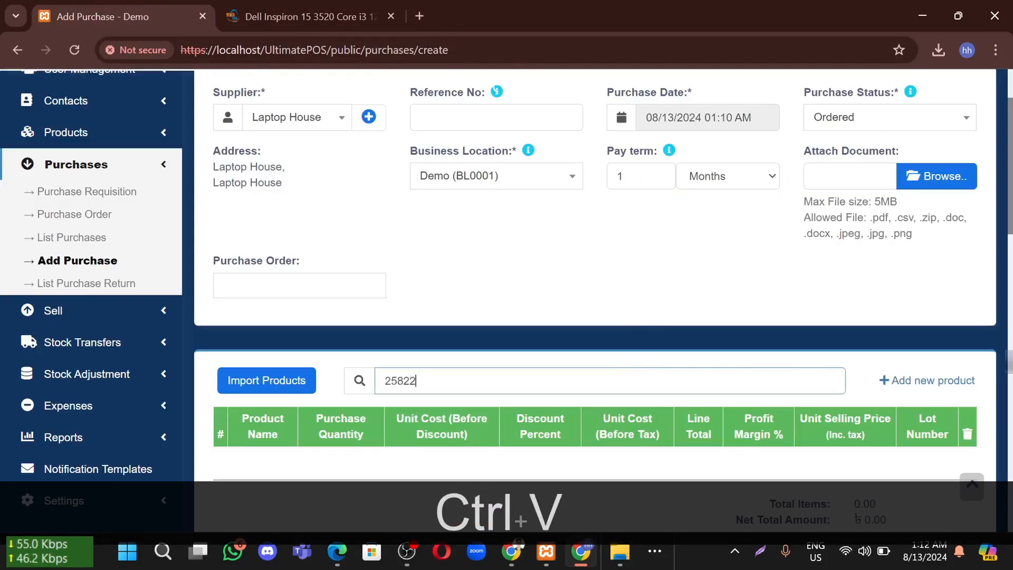
key(Return)
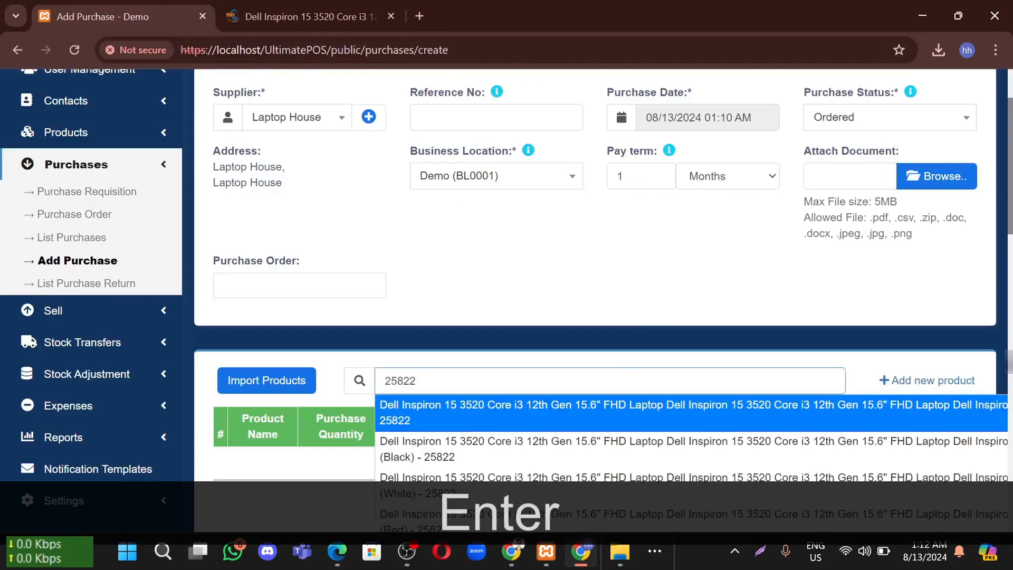
click(466, 410)
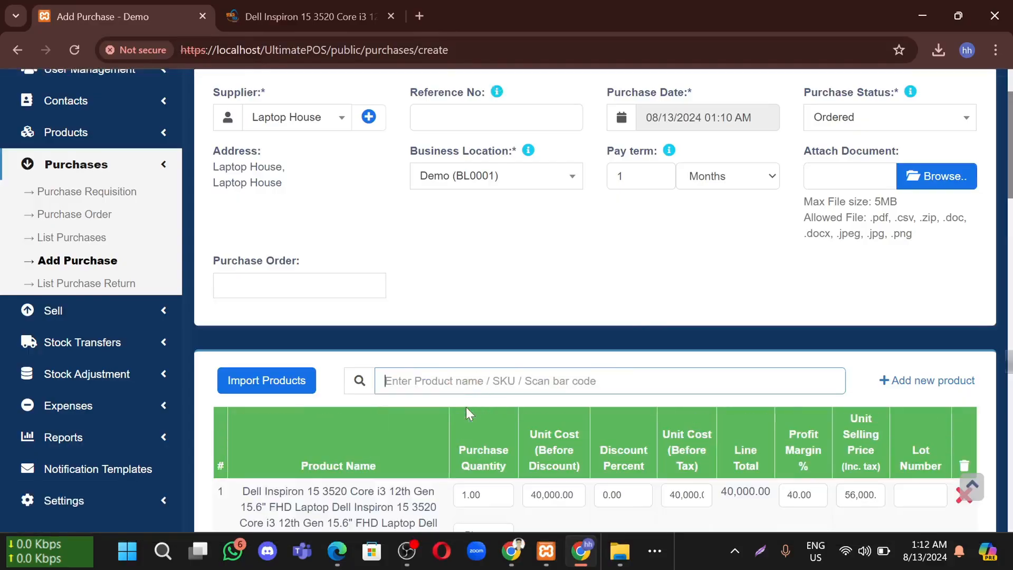
Review the added variant rows' product names and the Purchase Quantity column
scroll(466, 407, down, 6)
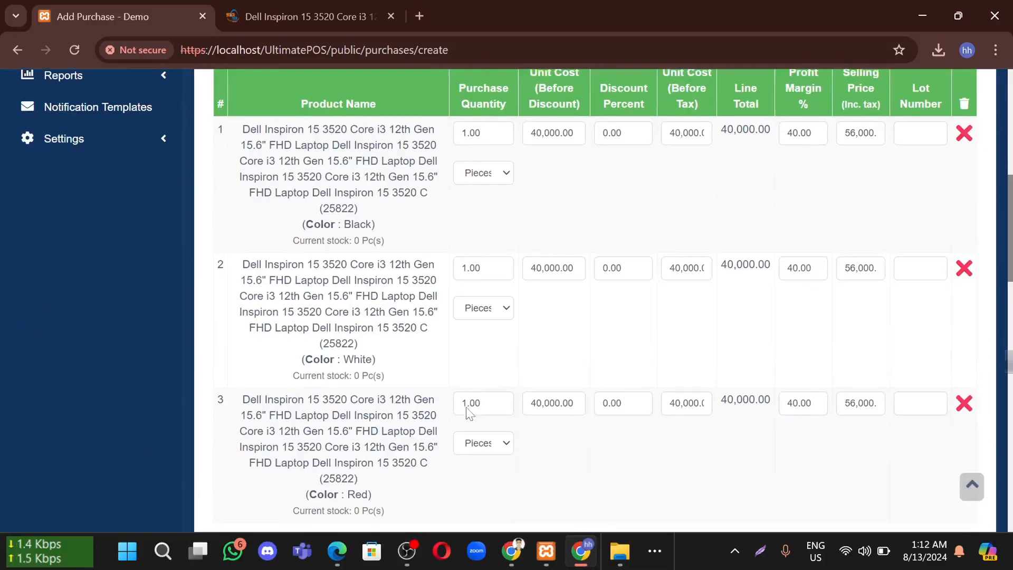
scroll(466, 412, down, 1)
scroll(468, 415, up, 3)
scroll(462, 364, down, 2)
scroll(462, 363, up, 2)
drag(341, 232, 336, 296)
drag(349, 367, 350, 478)
click(344, 407)
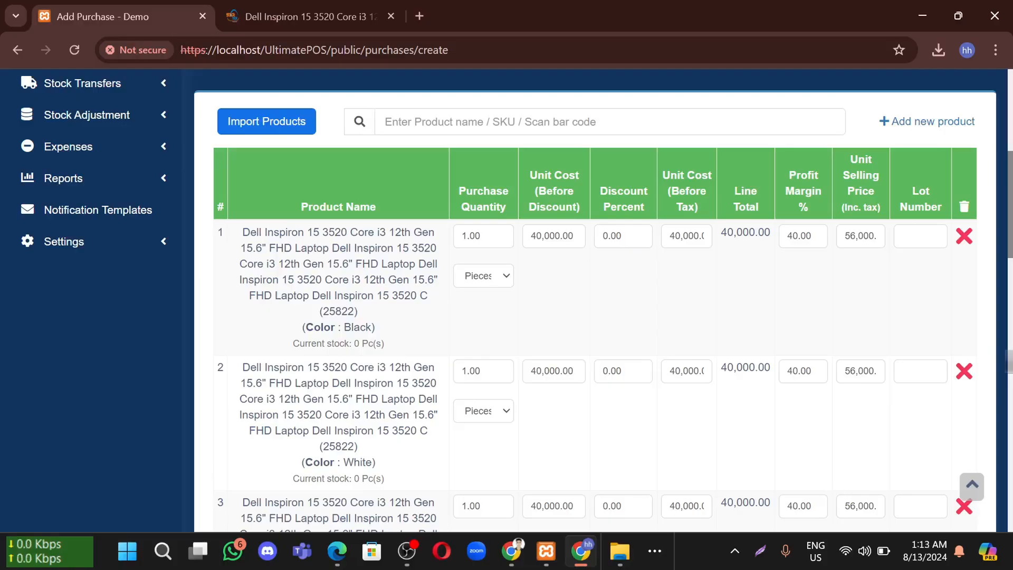
drag(337, 367, 393, 424)
click(393, 424)
drag(350, 232, 369, 316)
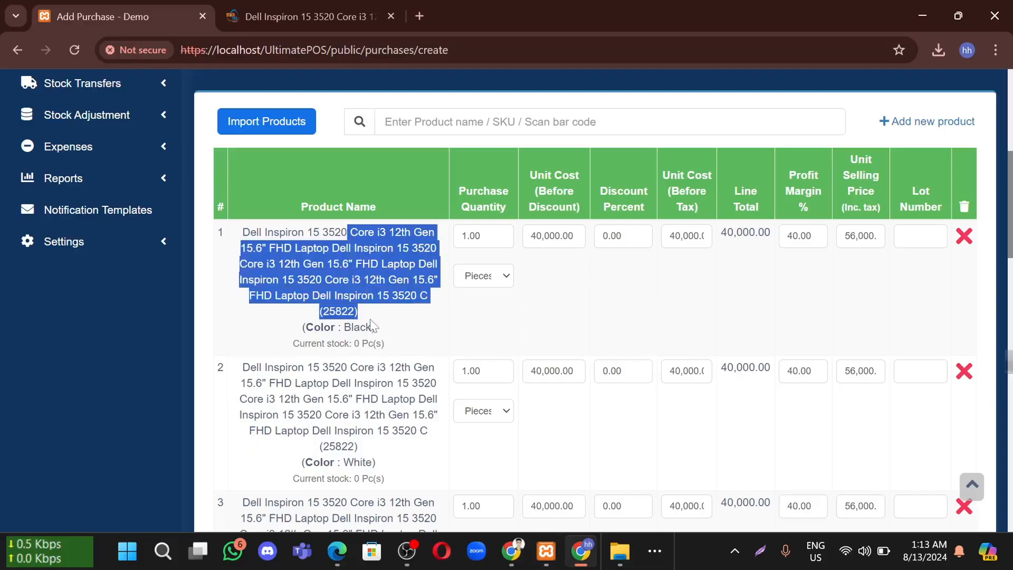
click(376, 277)
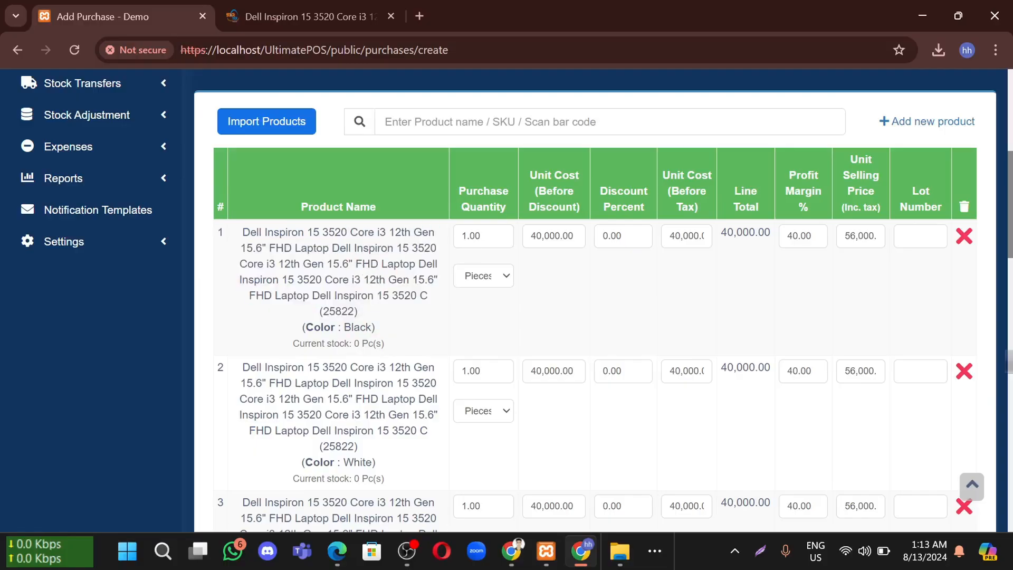
drag(456, 190, 508, 222)
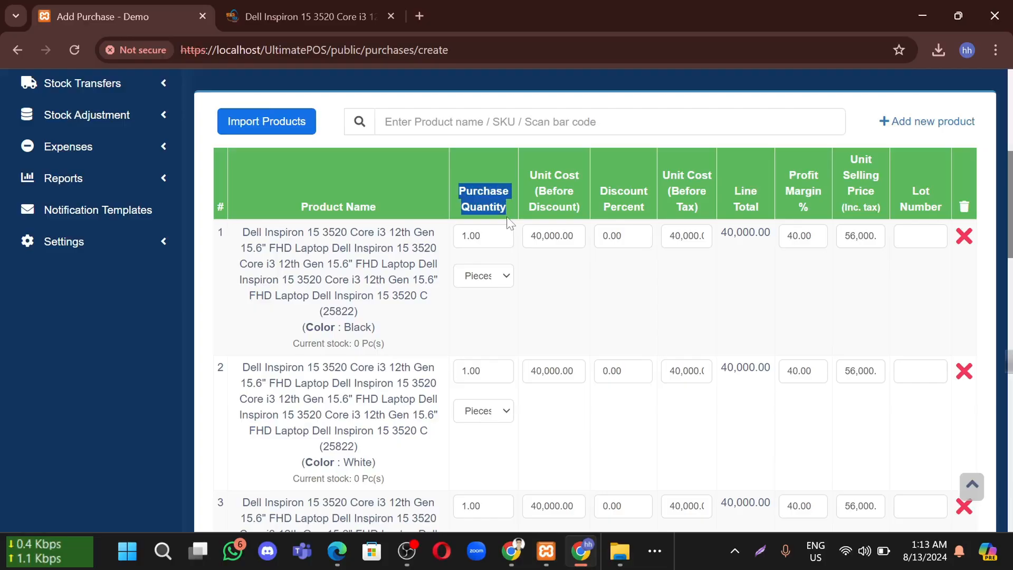
Set the purchase quantities to 10 for Black, 5 for White and 5 for the third variant
click(481, 236)
drag(481, 236, 437, 235)
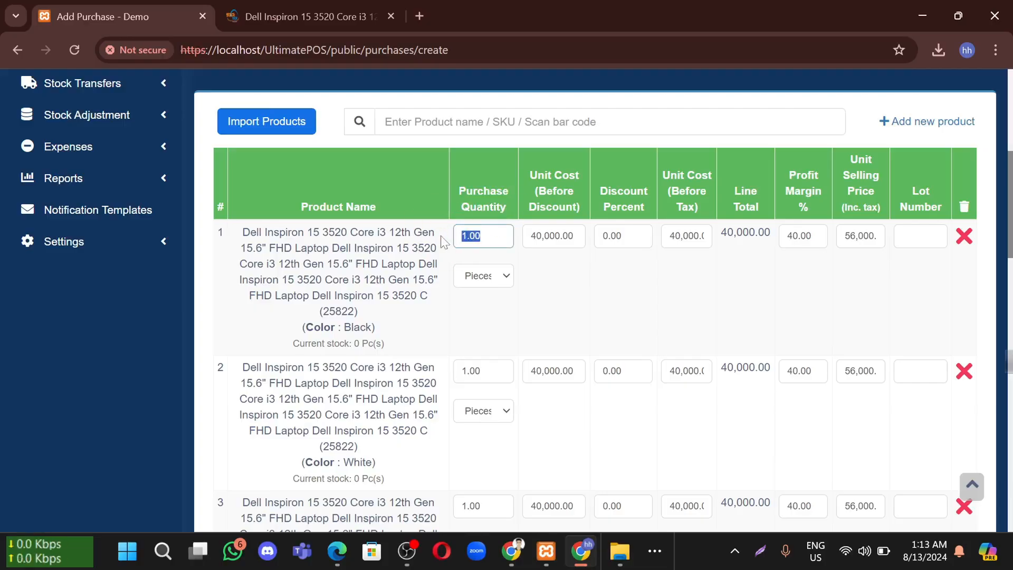
text(10)
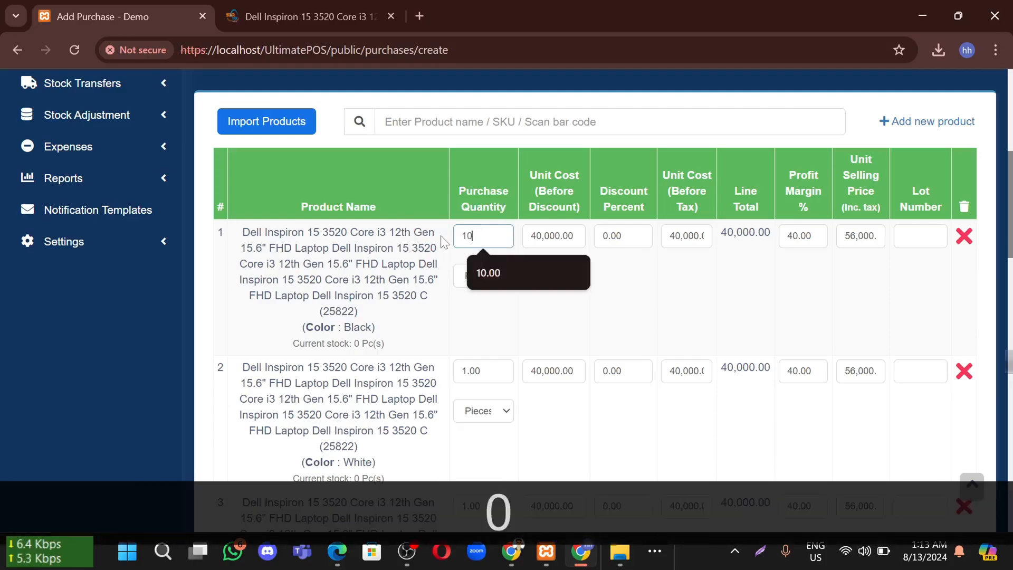
click(517, 324)
scroll(498, 315, down, 1)
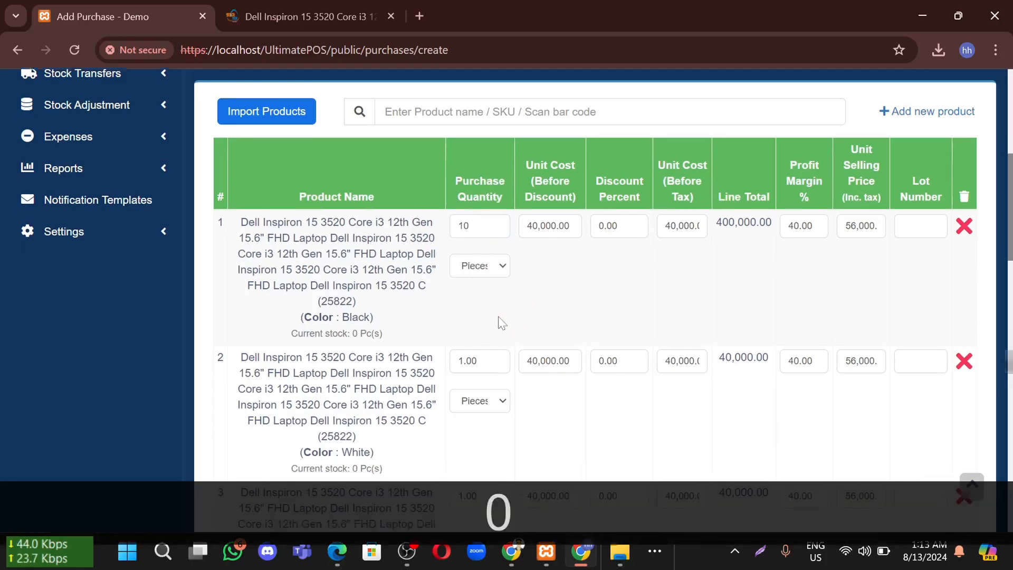
drag(479, 316, 407, 329)
text(5)
drag(480, 452, 438, 464)
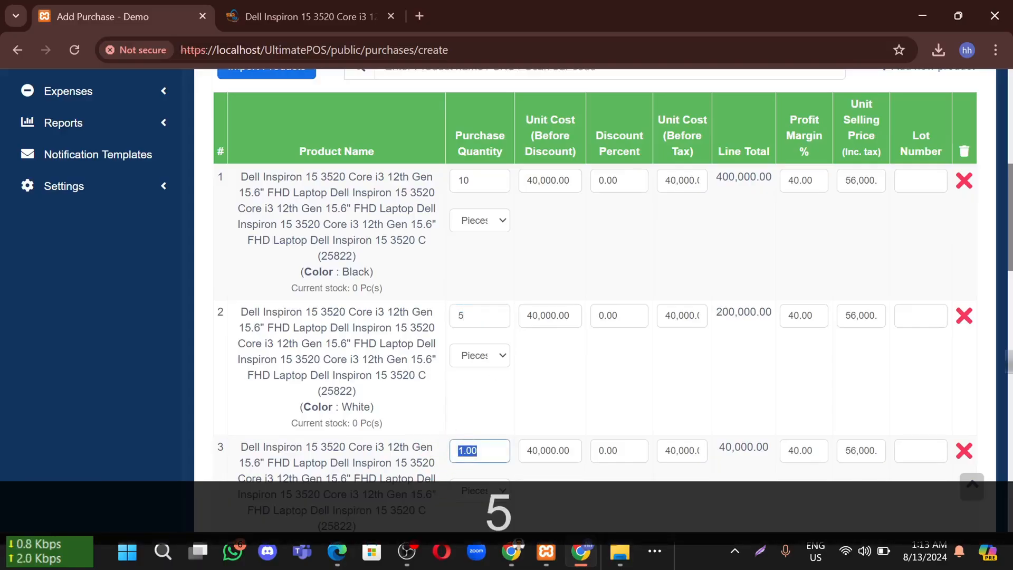
text(5)
scroll(491, 418, down, 3)
click(489, 350)
scroll(488, 351, up, 5)
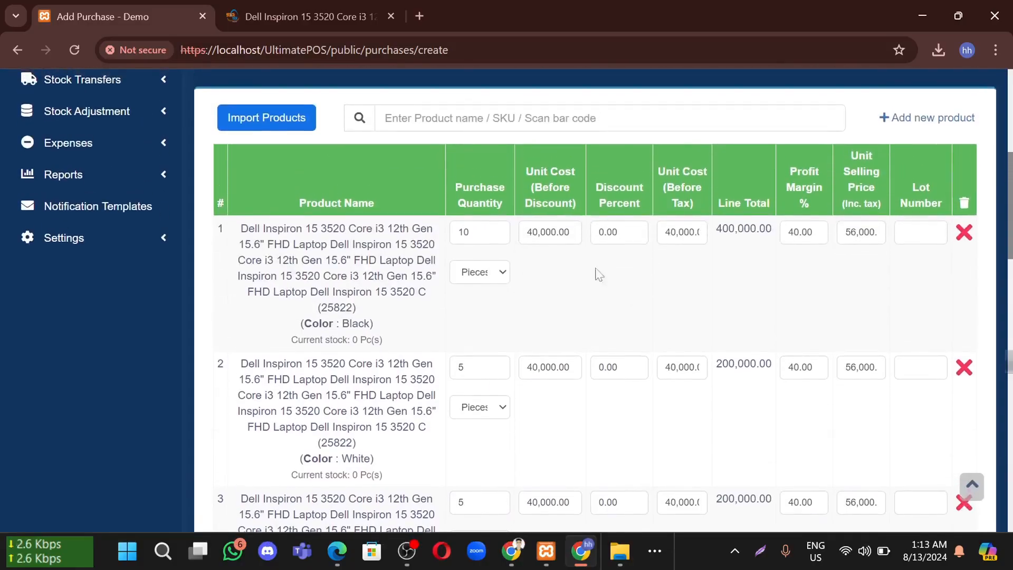
Review the unit costs and discount percentages across the three rows
drag(571, 232, 521, 233)
click(570, 368)
drag(570, 368, 488, 344)
scroll(543, 396, down, 3)
click(569, 343)
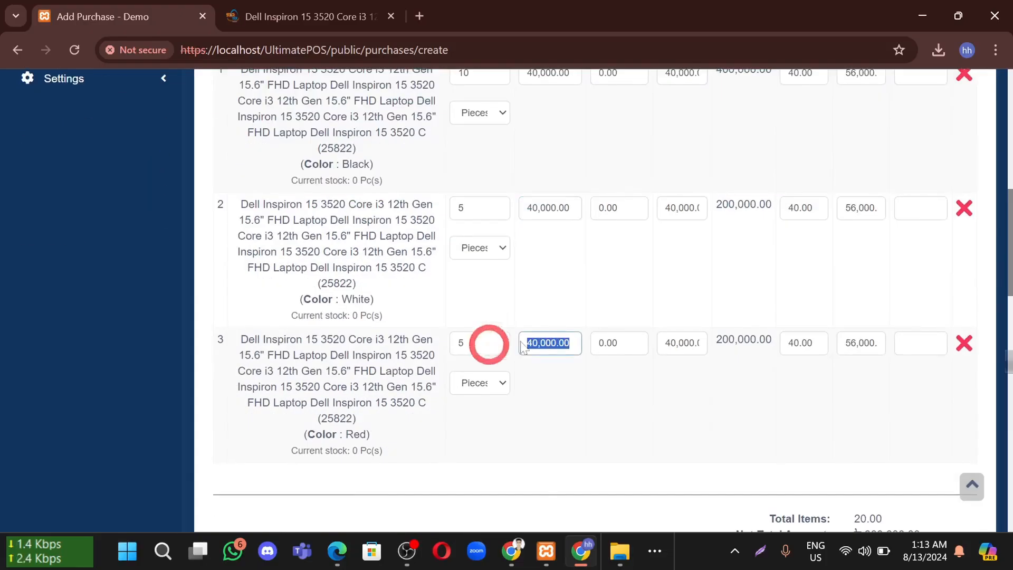
scroll(545, 253, up, 3)
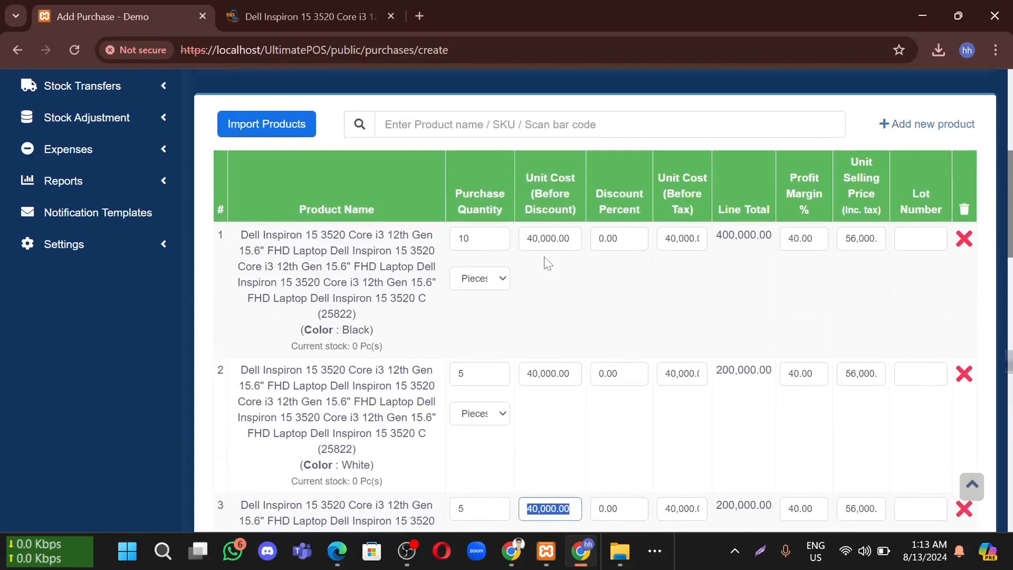
click(572, 272)
drag(627, 241, 555, 244)
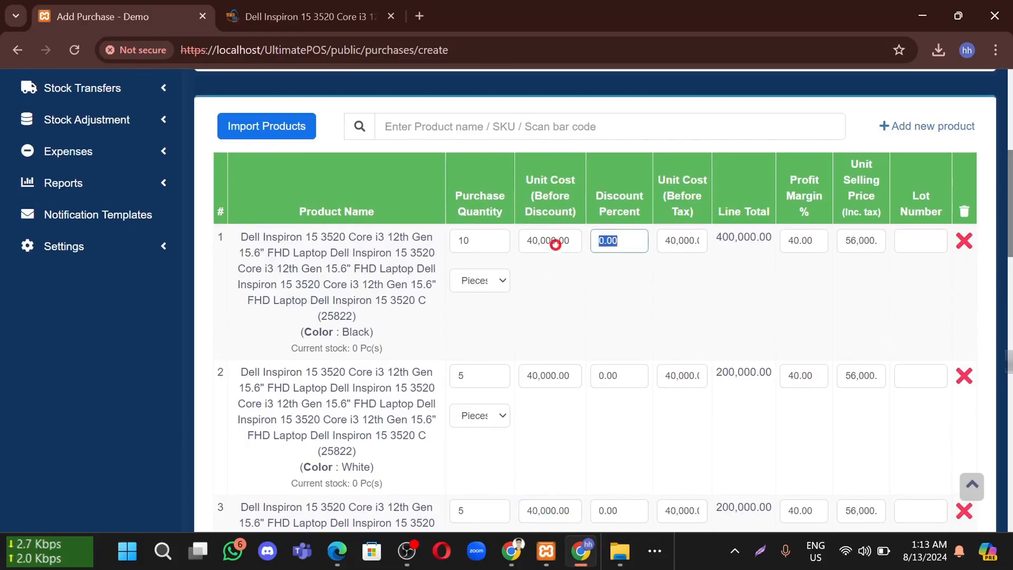
drag(629, 376, 565, 377)
scroll(604, 421, down, 1)
drag(631, 437, 577, 436)
scroll(653, 289, up, 2)
click(657, 301)
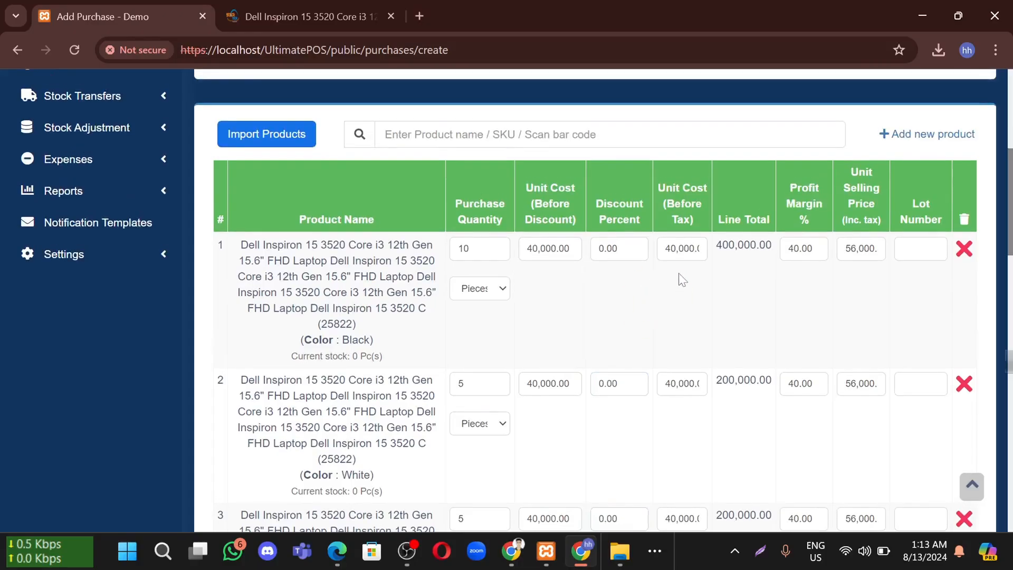
Check row 1's unit cost before tax and its 400,000.00 line total
drag(671, 249, 603, 261)
drag(701, 384, 645, 388)
click(739, 302)
drag(772, 246, 726, 262)
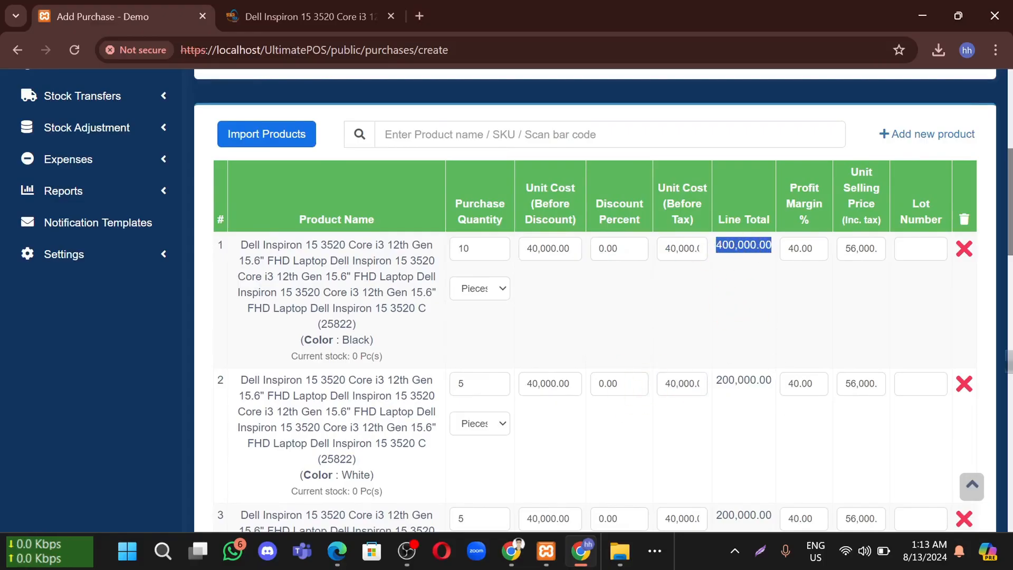
click(710, 286)
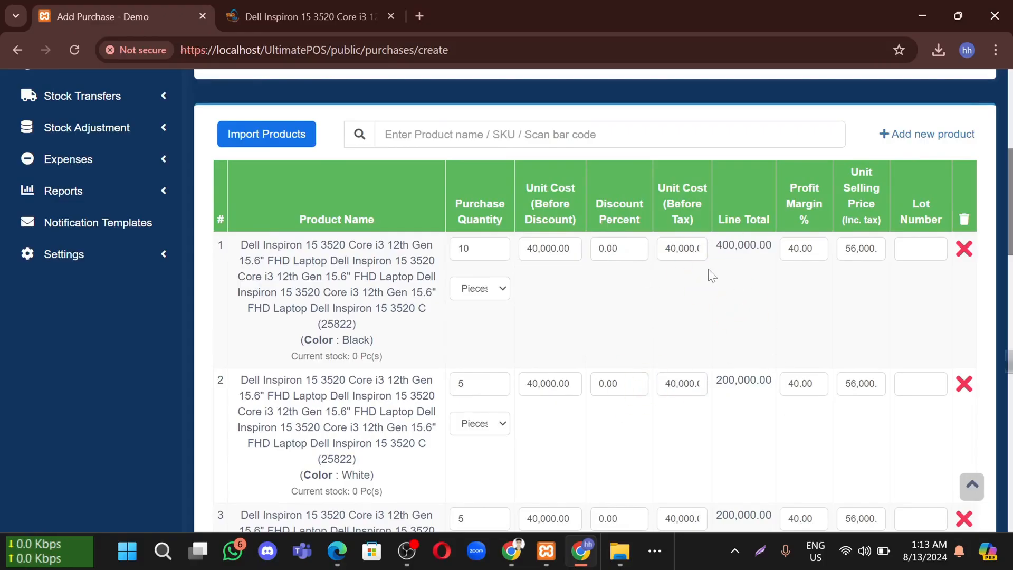
drag(716, 245, 750, 246)
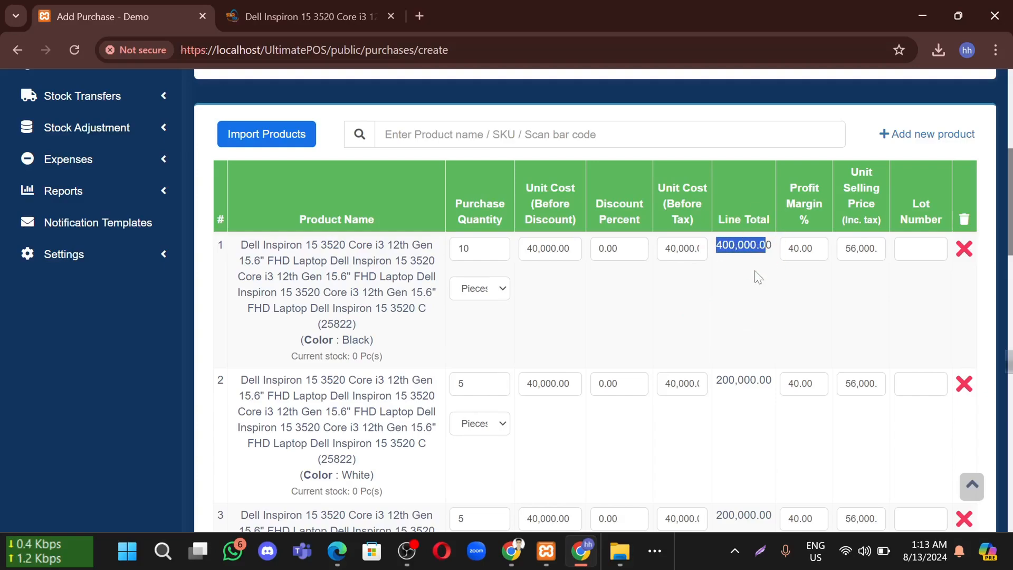
Leave row 1's profit margin, unit selling price and lot number unchanged
key(Tab)
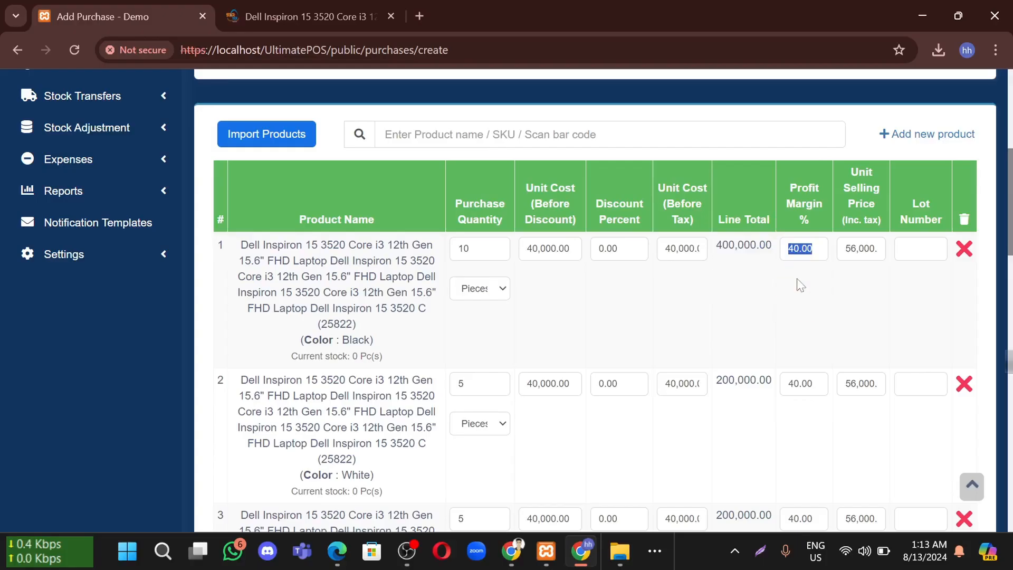
click(829, 291)
key(Tab)
click(869, 274)
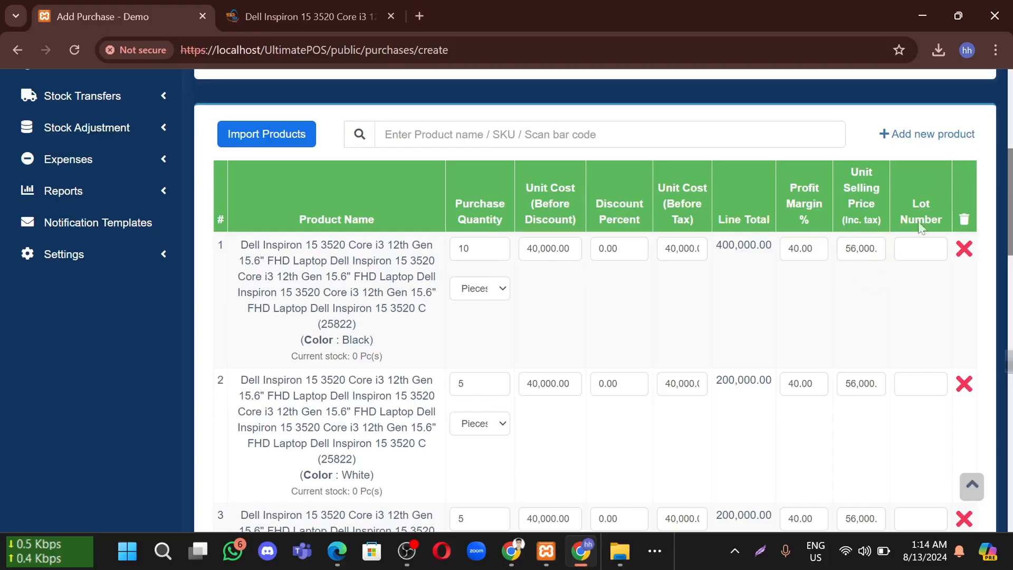
key(Tab)
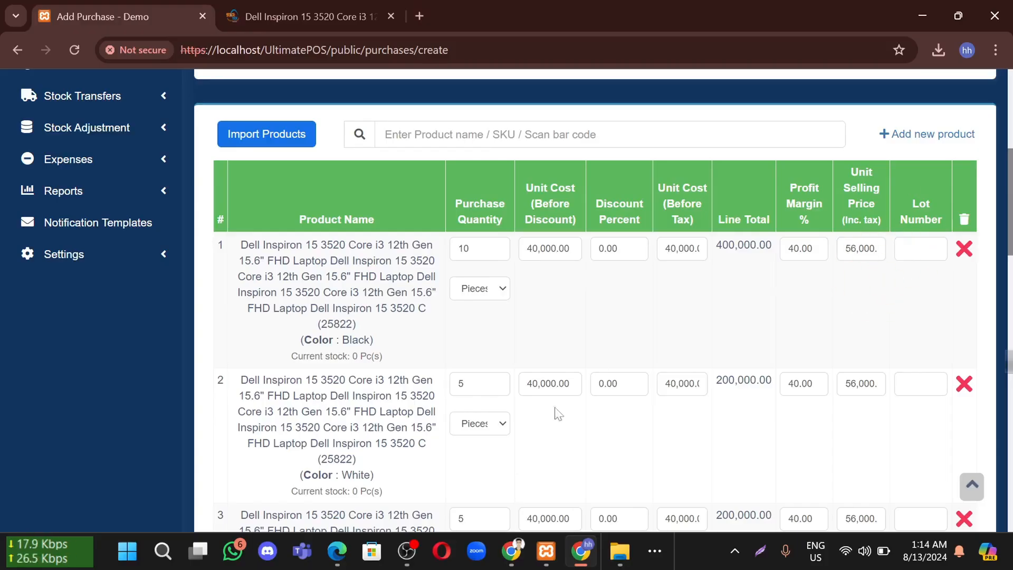
scroll(807, 277, down, 1)
drag(735, 303, 742, 316)
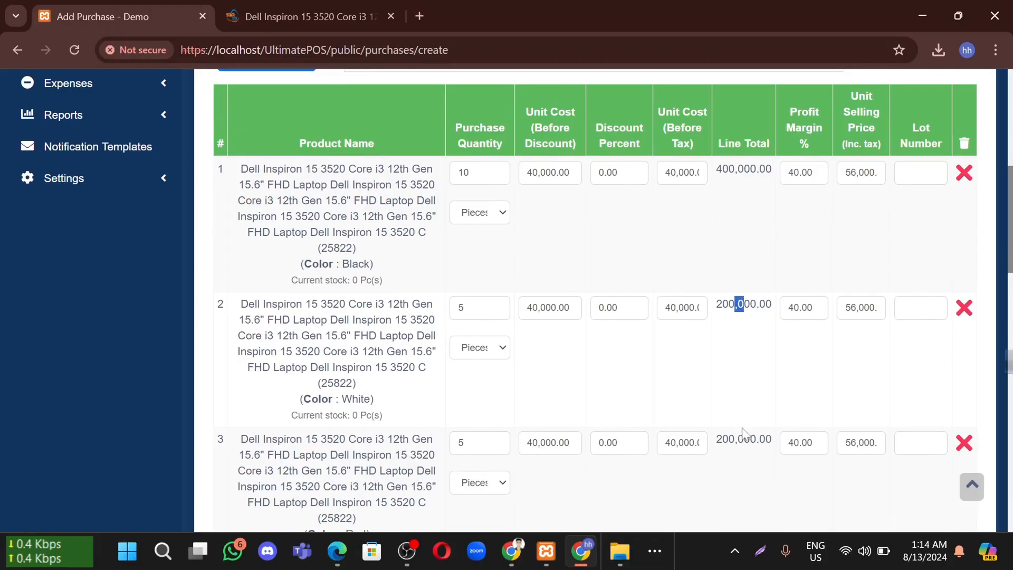
scroll(805, 396, down, 4)
drag(792, 362, 887, 363)
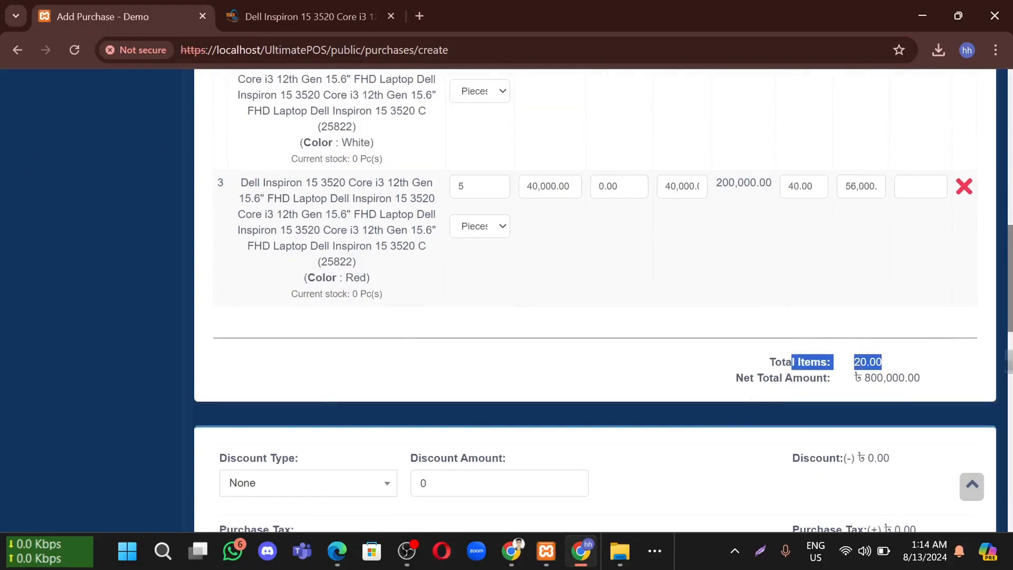
drag(743, 378, 809, 378)
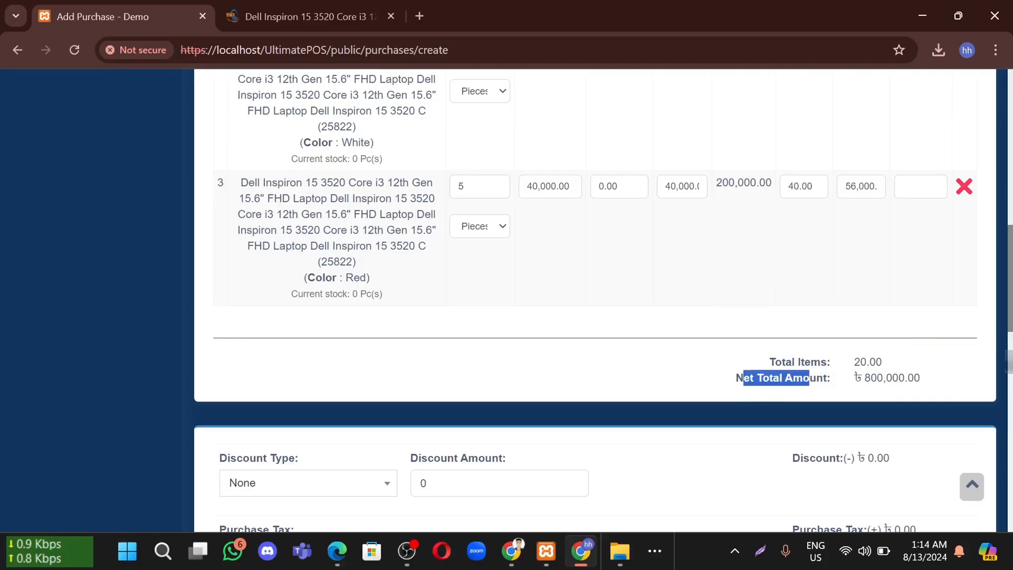
drag(898, 378, 865, 378)
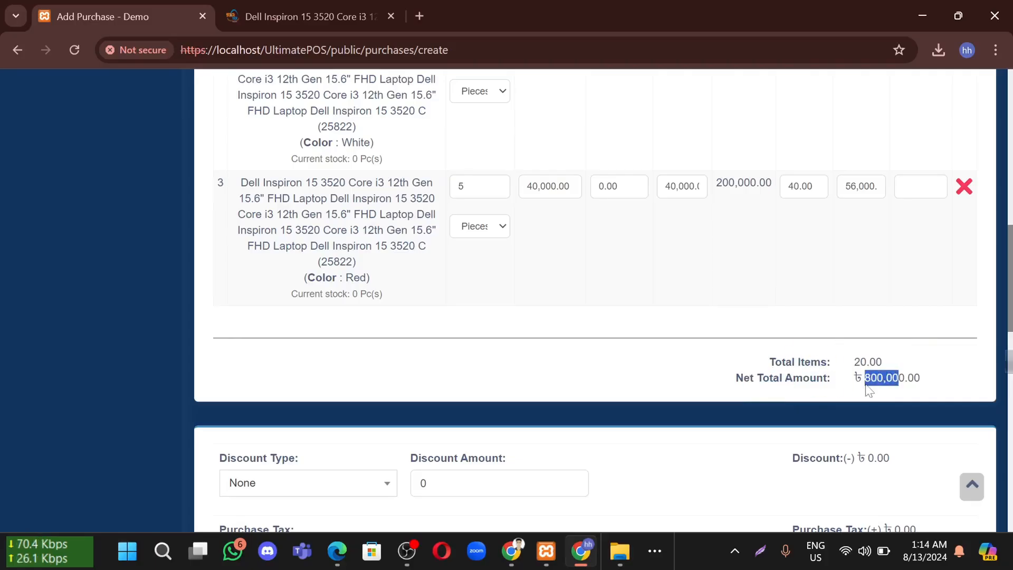
scroll(817, 394, down, 1)
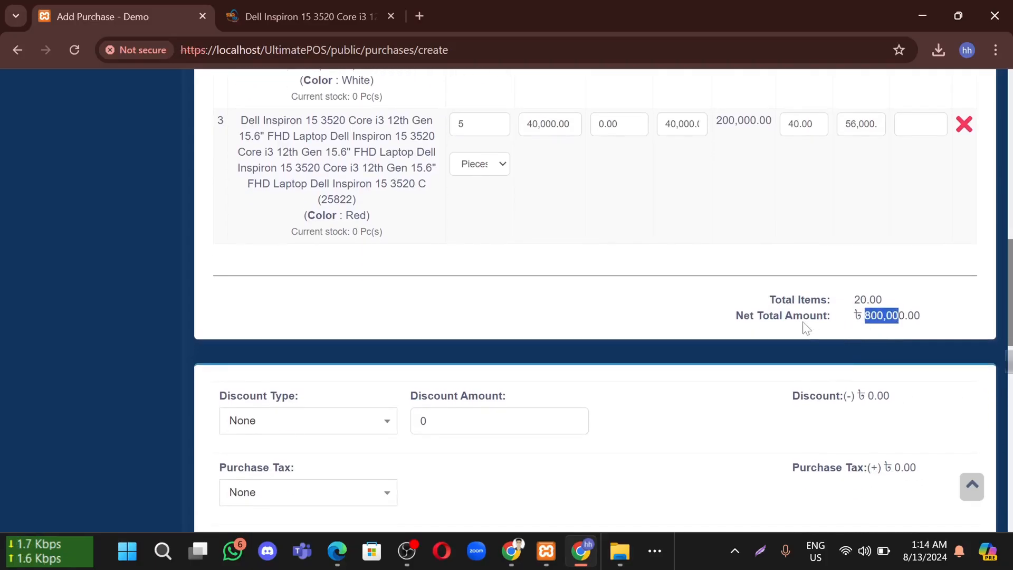
scroll(659, 321, down, 1)
drag(220, 322, 346, 317)
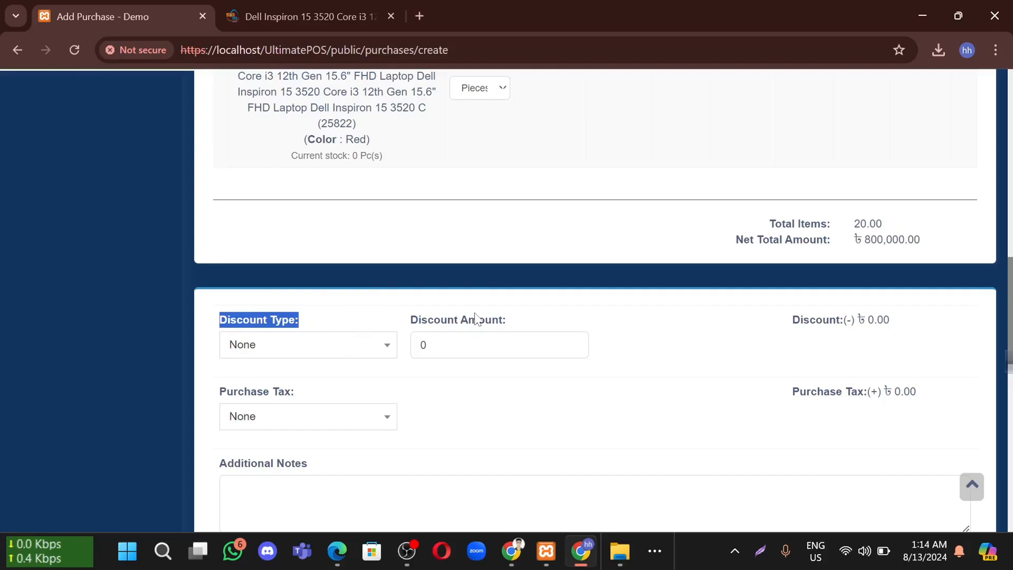
Apply a Fixed discount of 5000 to the purchase
click(268, 346)
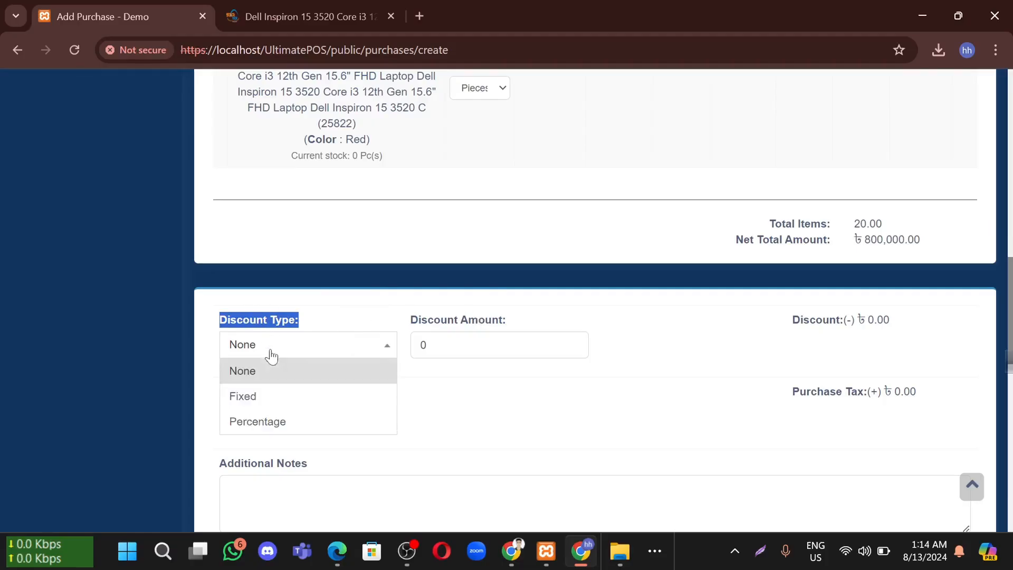
click(268, 411)
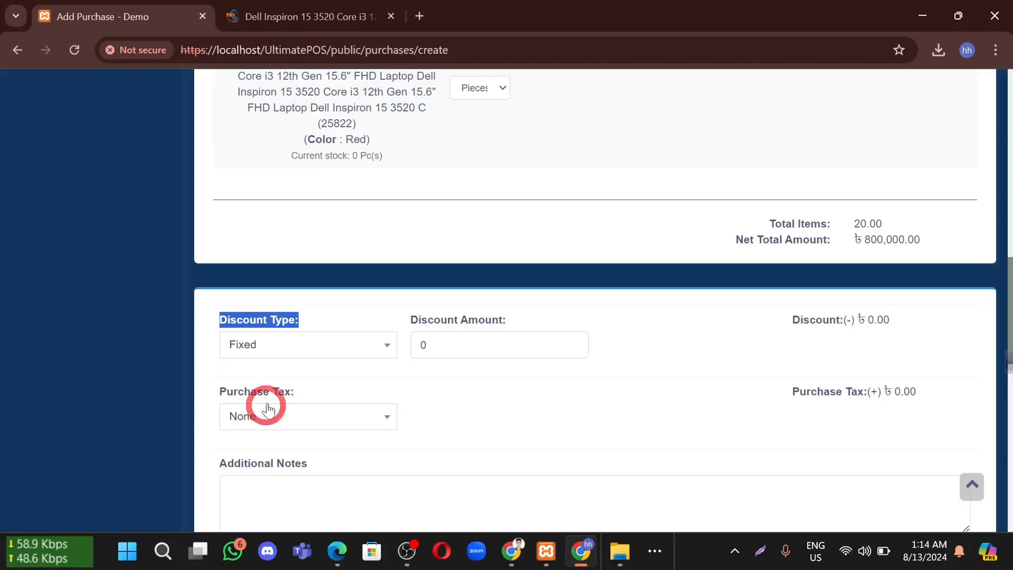
click(269, 349)
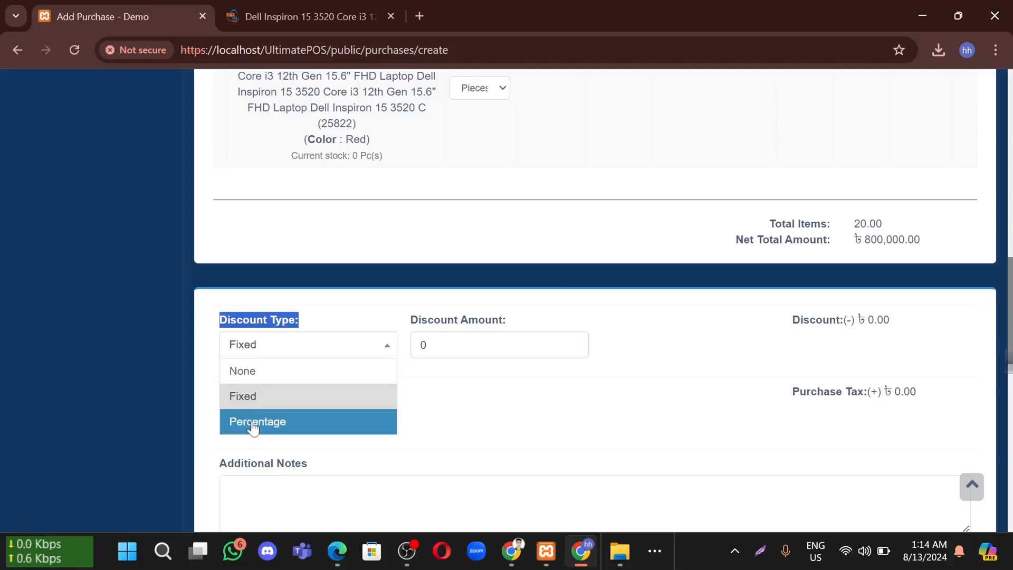
click(252, 427)
click(265, 355)
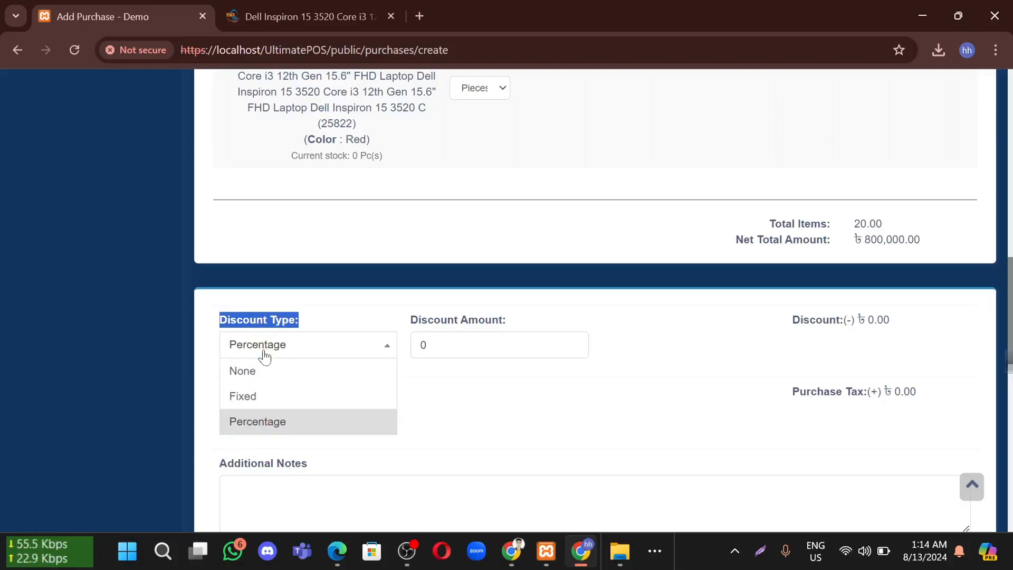
click(259, 405)
click(422, 345)
text(5000)
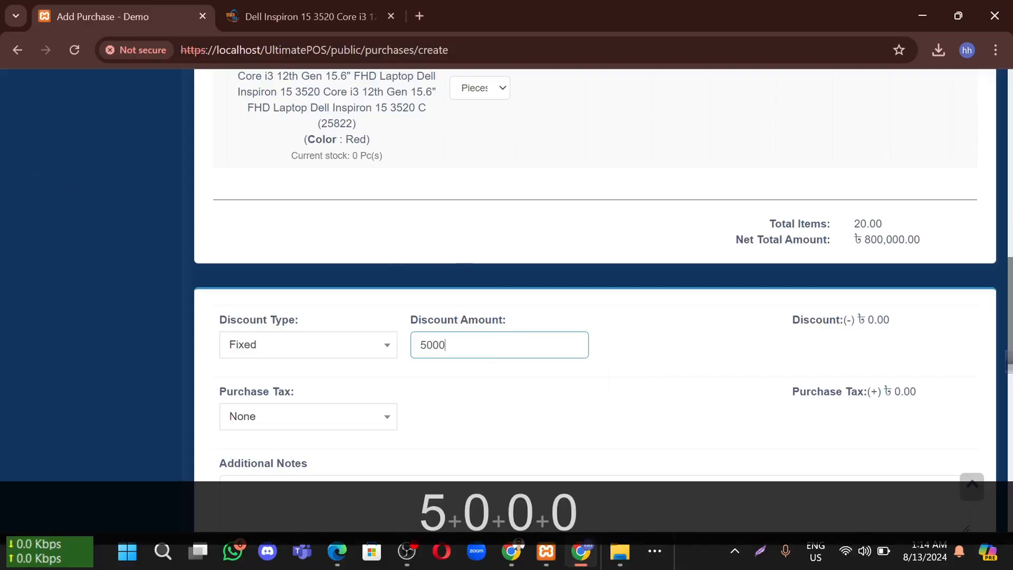
click(562, 398)
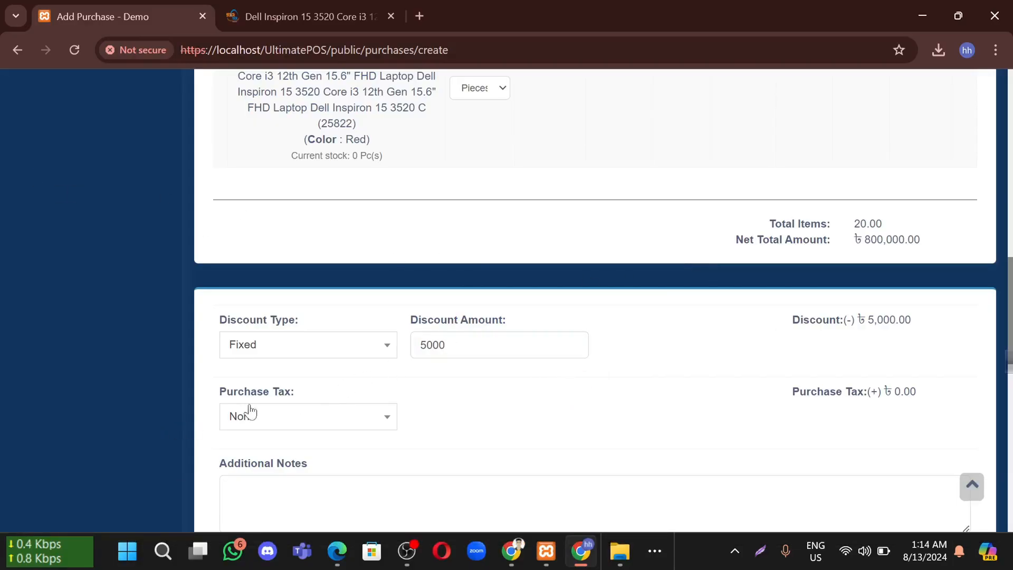
Confirm the ৳ 795,000.00 Purchase Total and expand the additional expenses table
scroll(243, 414, down, 2)
click(229, 366)
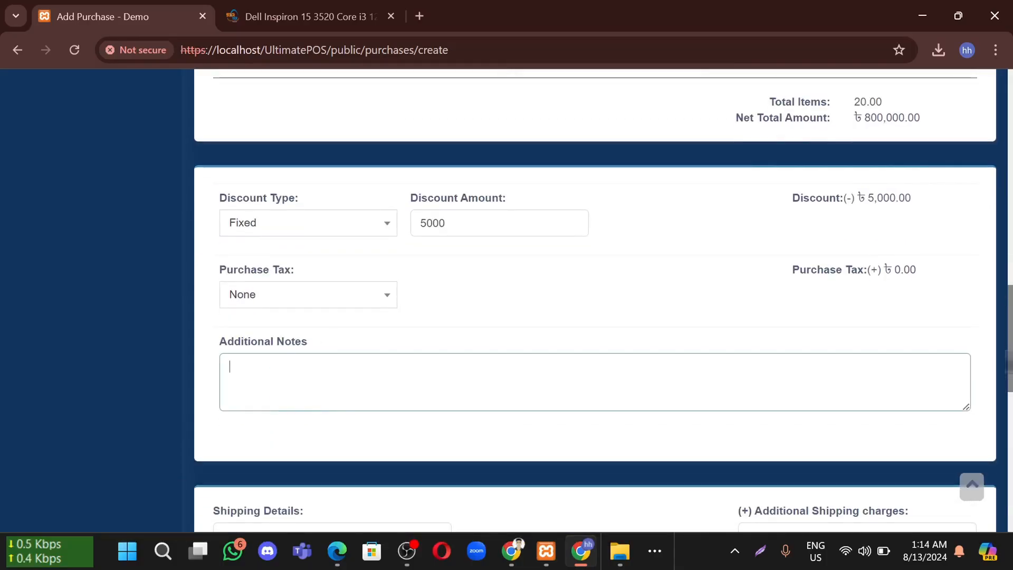
scroll(396, 327, down, 2)
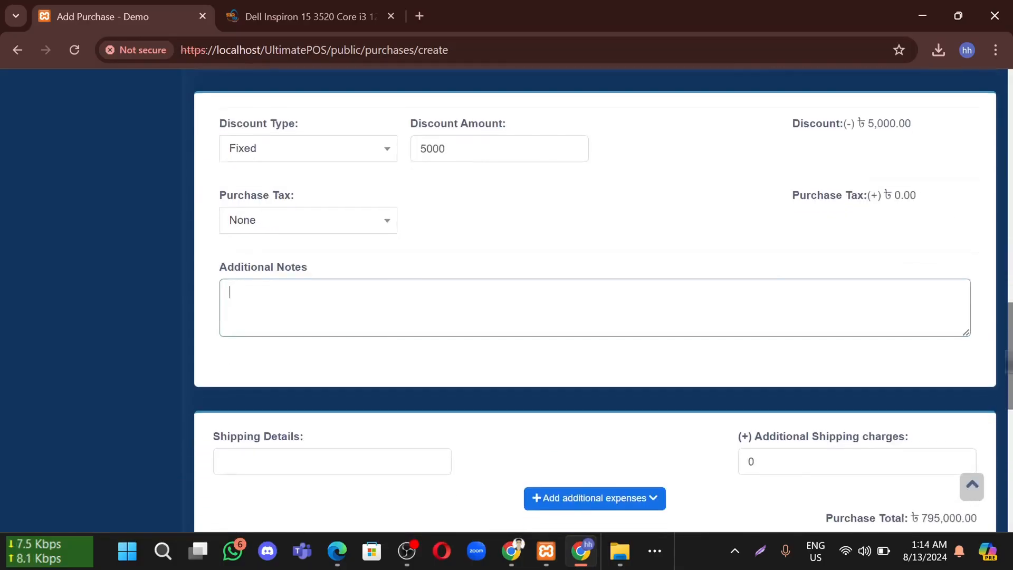
scroll(312, 385, down, 1)
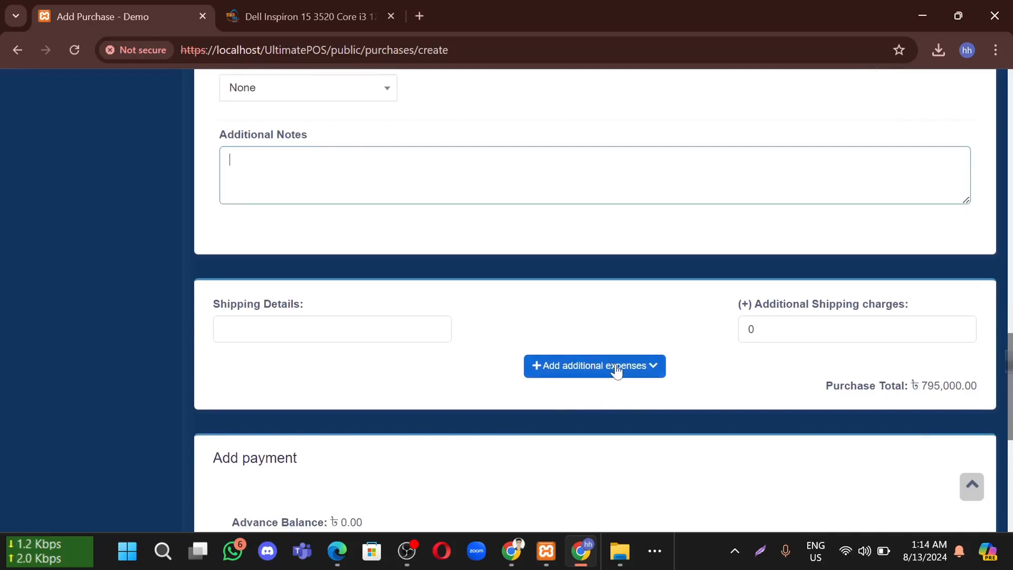
scroll(786, 332, up, 5)
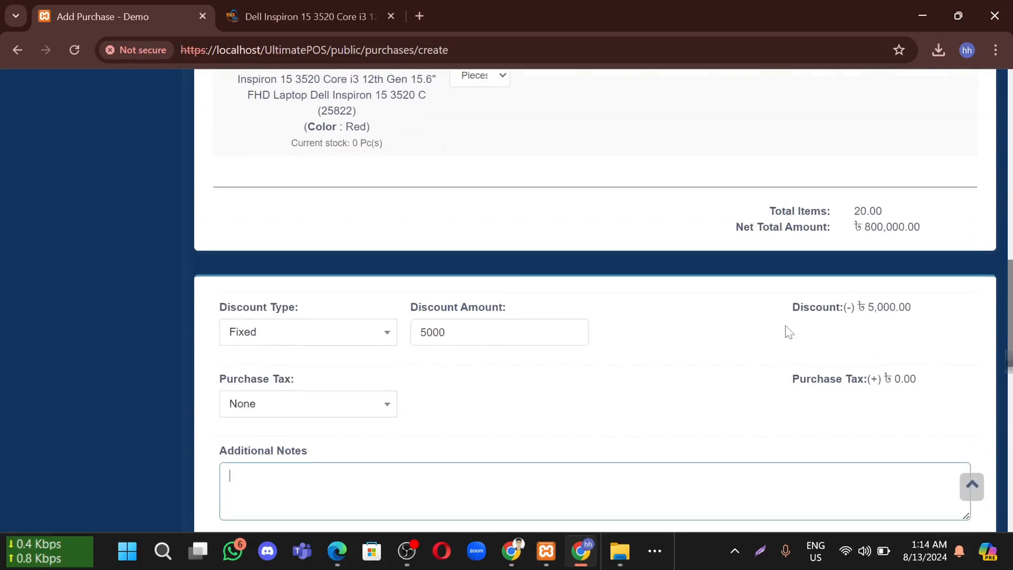
scroll(788, 331, down, 6)
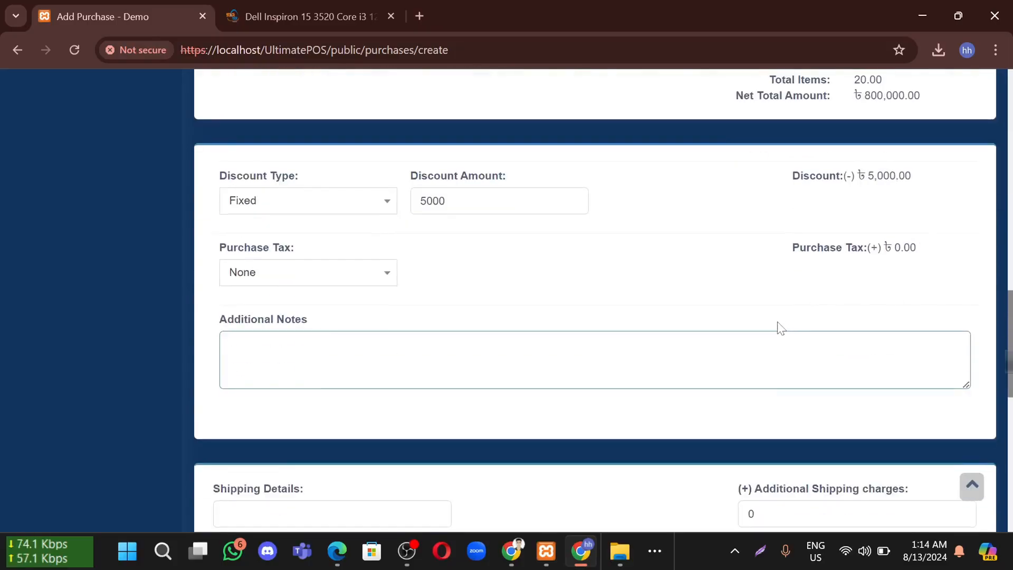
scroll(900, 348, down, 1)
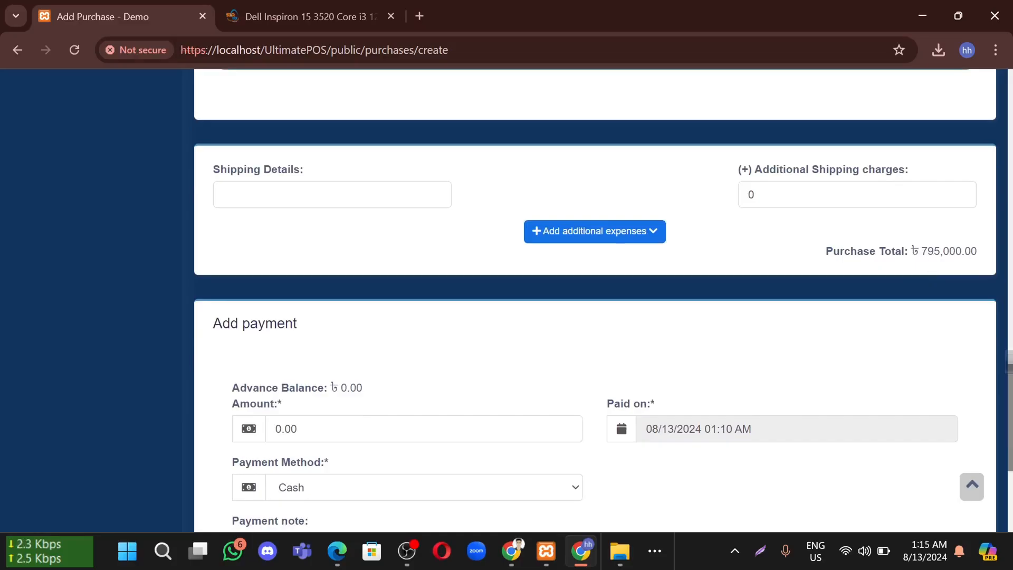
drag(962, 251, 919, 250)
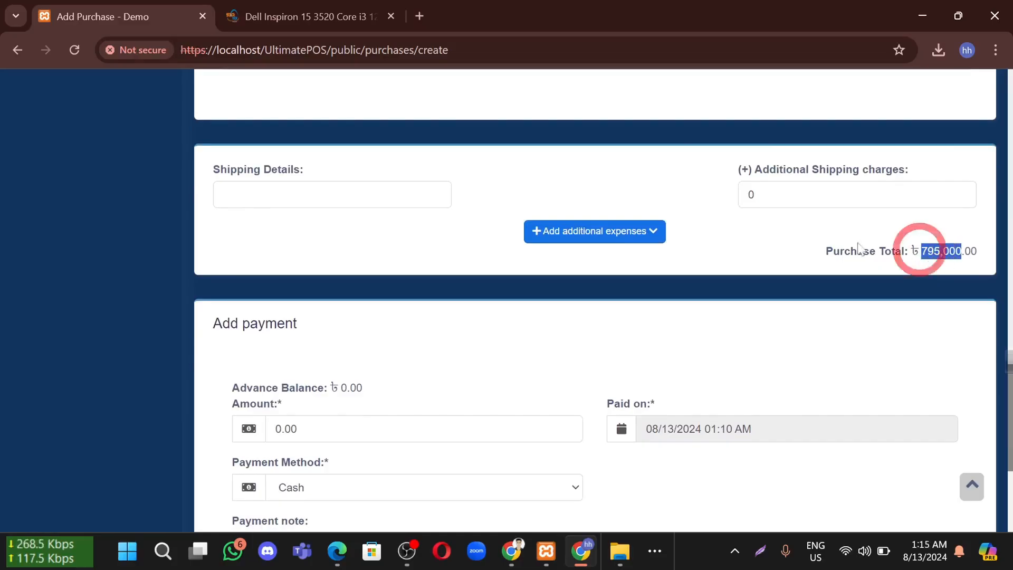
click(822, 237)
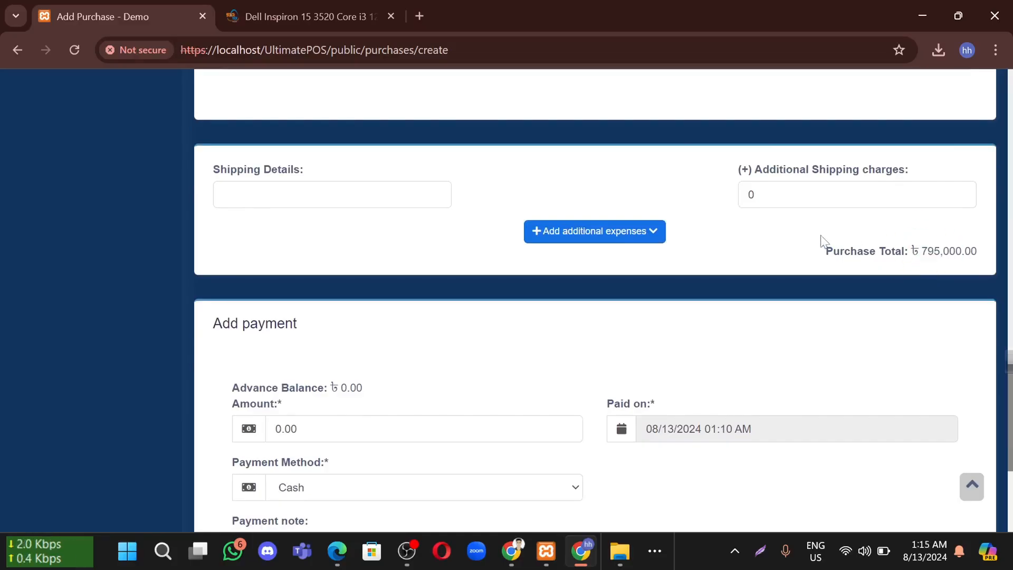
click(582, 241)
Add an additional expense named 'bill' for 2000, raising the total to ৳ 797,000.00
click(549, 287)
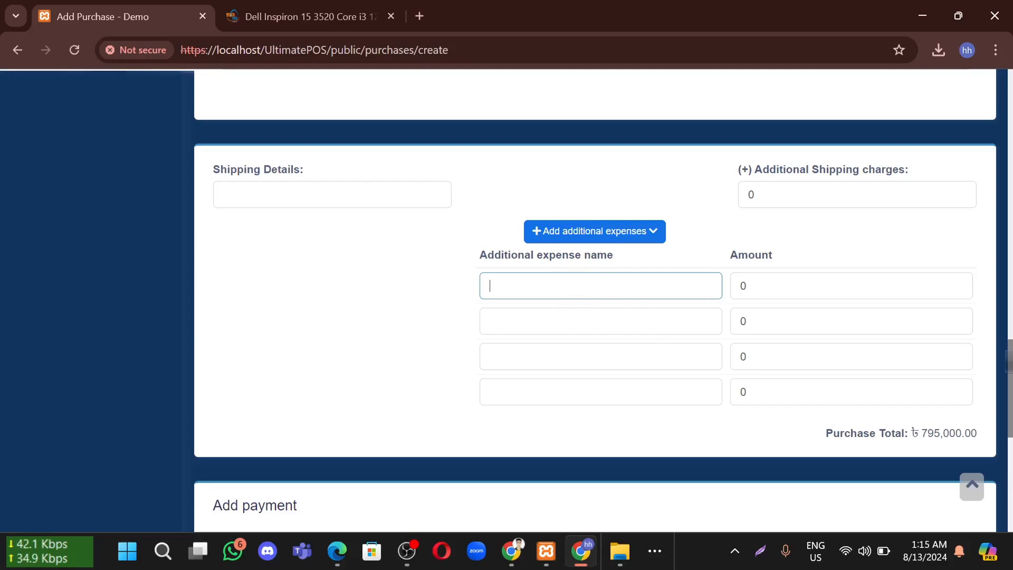
click(851, 286)
key(ctrl+a)
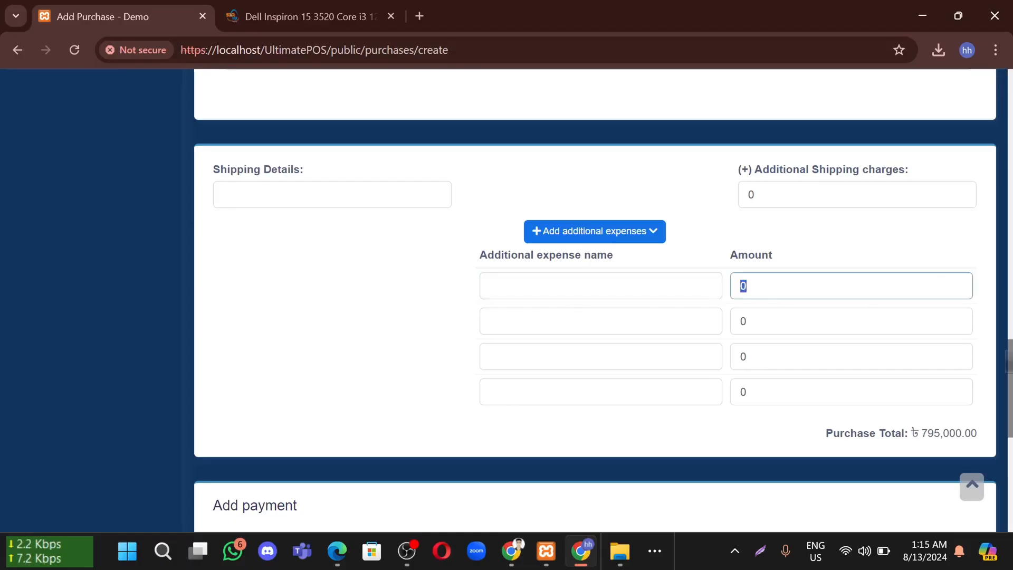
click(815, 284)
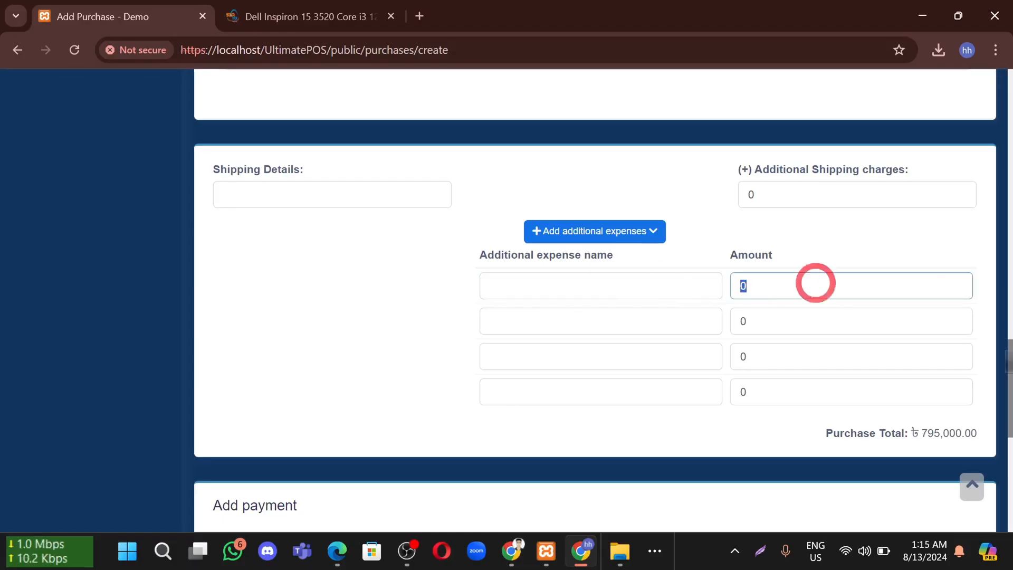
click(545, 289)
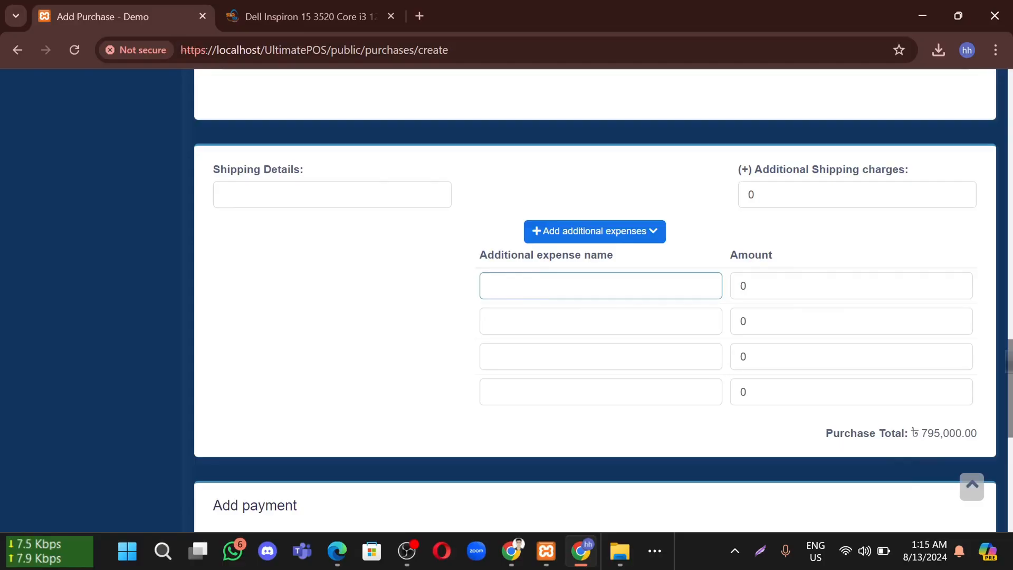
text(bill)
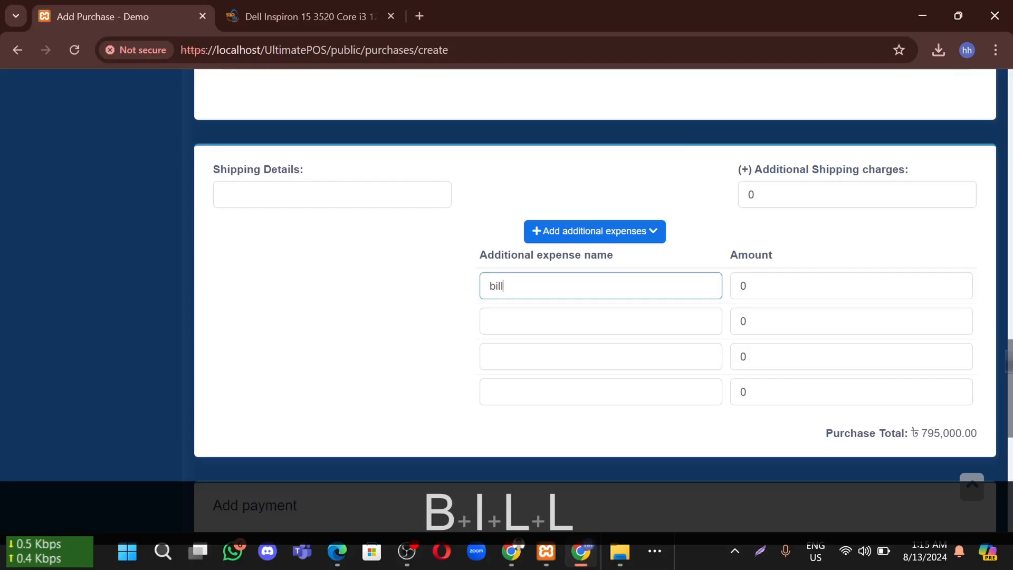
click(757, 289)
text(2000)
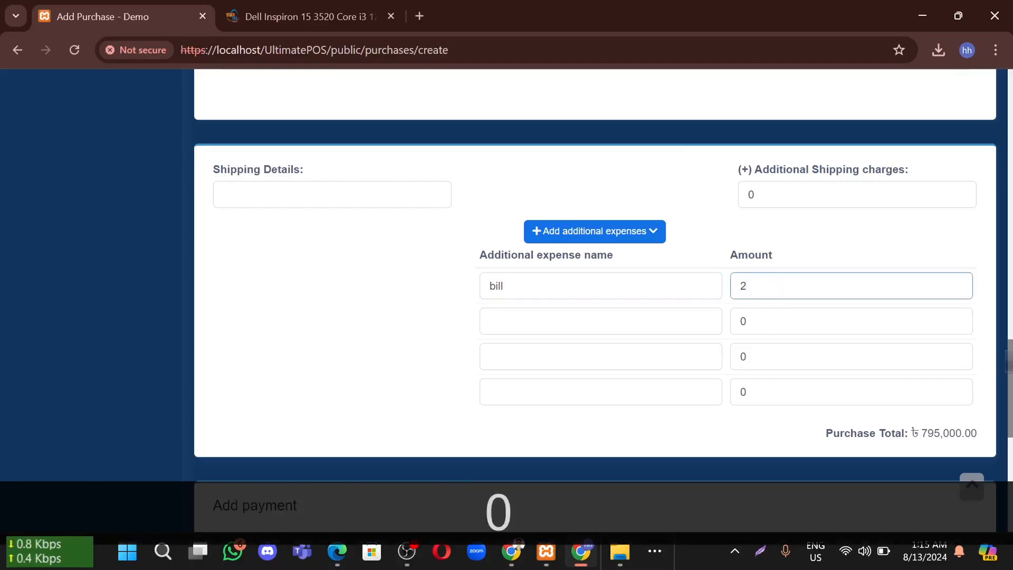
click(424, 339)
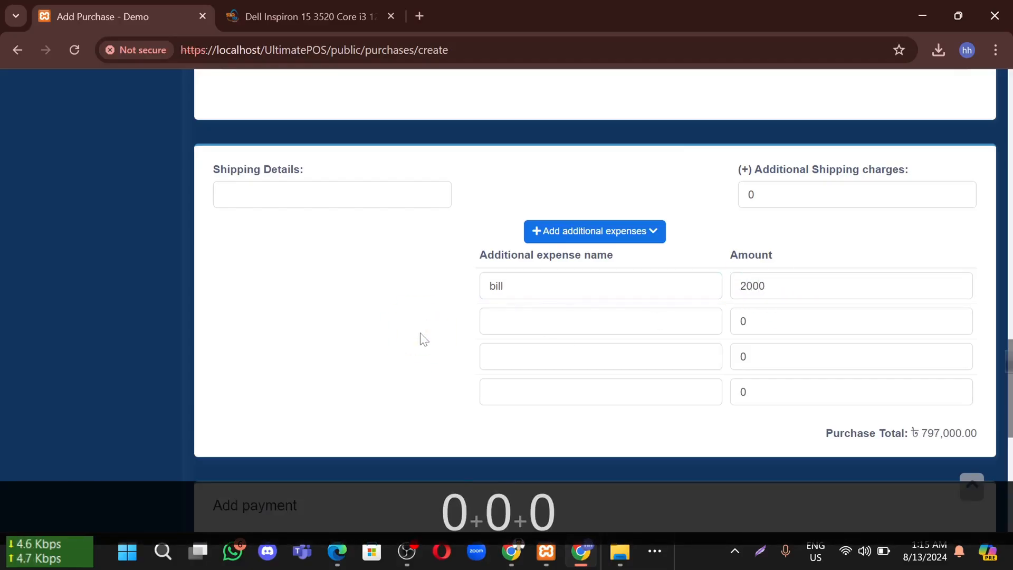
scroll(777, 296, down, 1)
drag(961, 373, 923, 383)
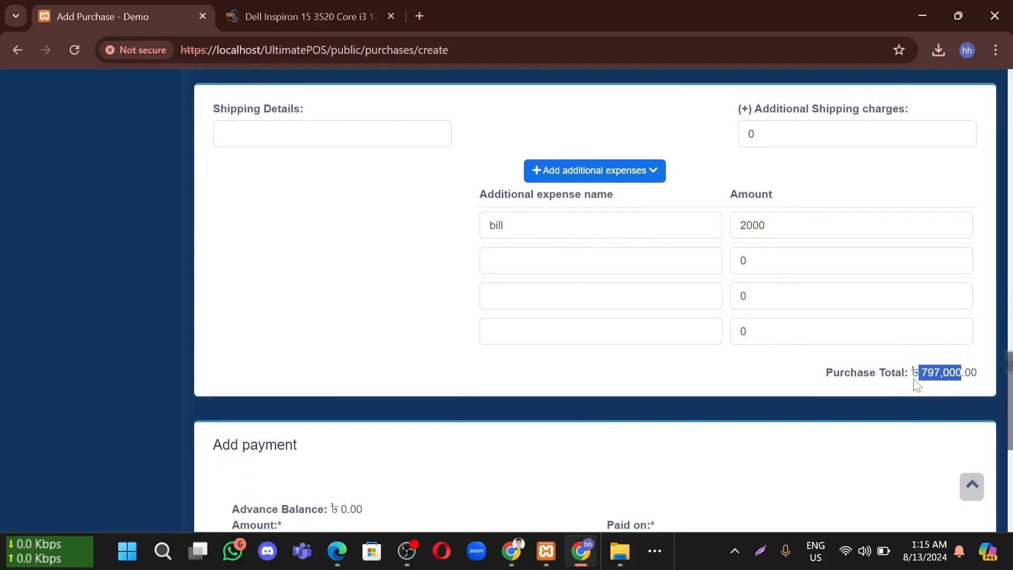
click(915, 382)
Enter a payment amount of 500000
scroll(572, 324, down, 3)
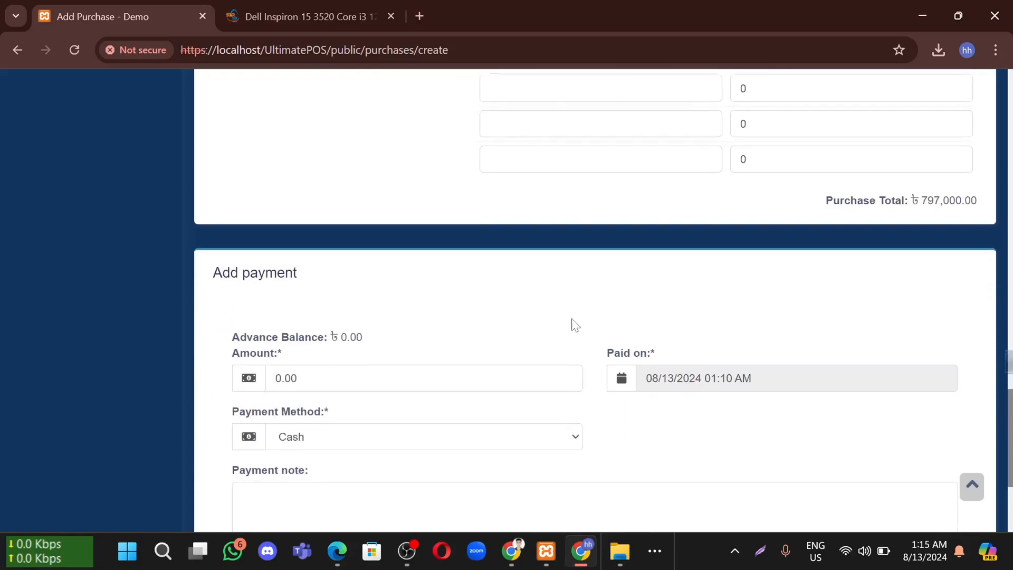
scroll(577, 314, down, 1)
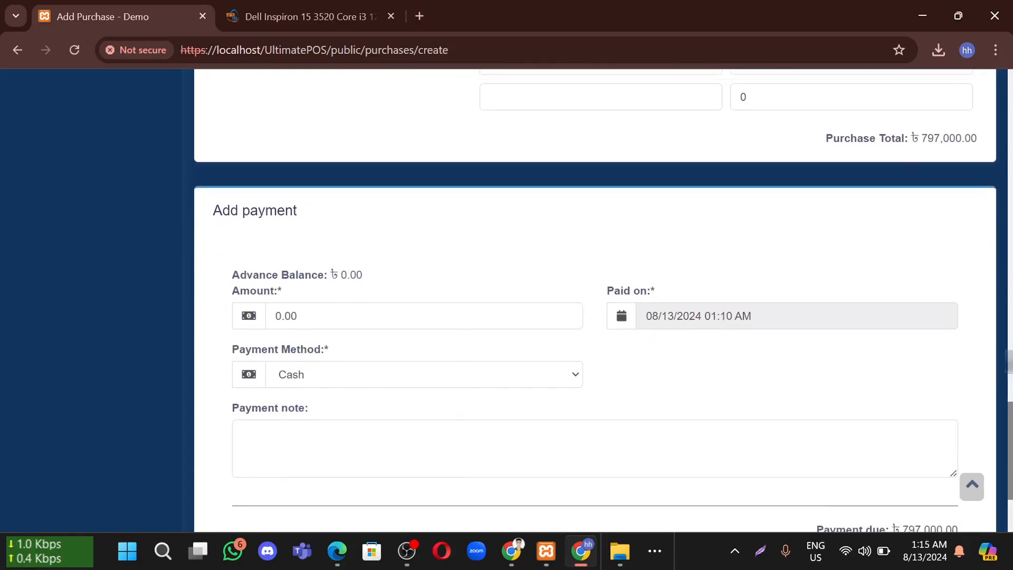
drag(211, 212, 324, 219)
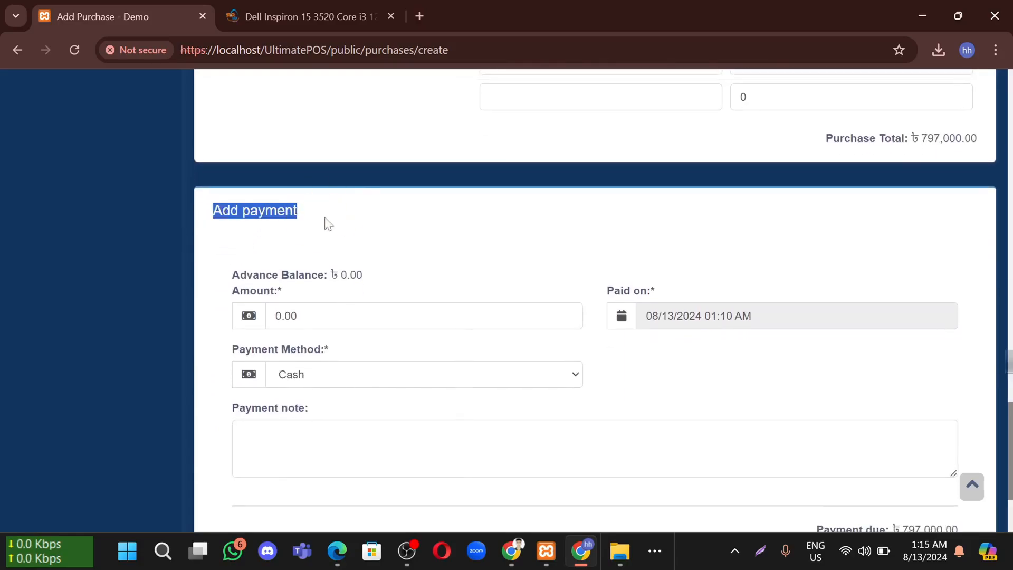
scroll(442, 253, down, 1)
click(459, 213)
click(339, 277)
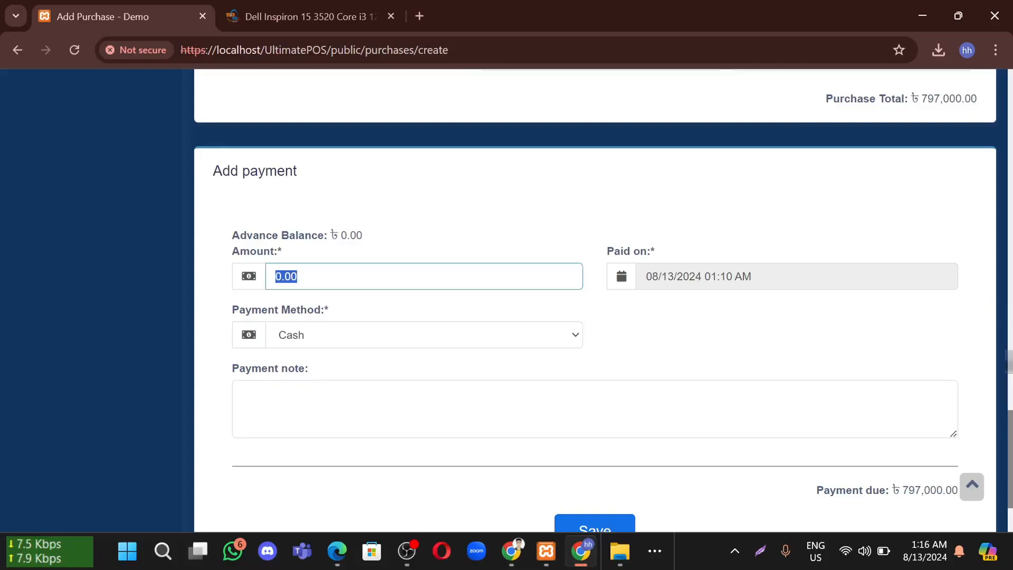
text(5)
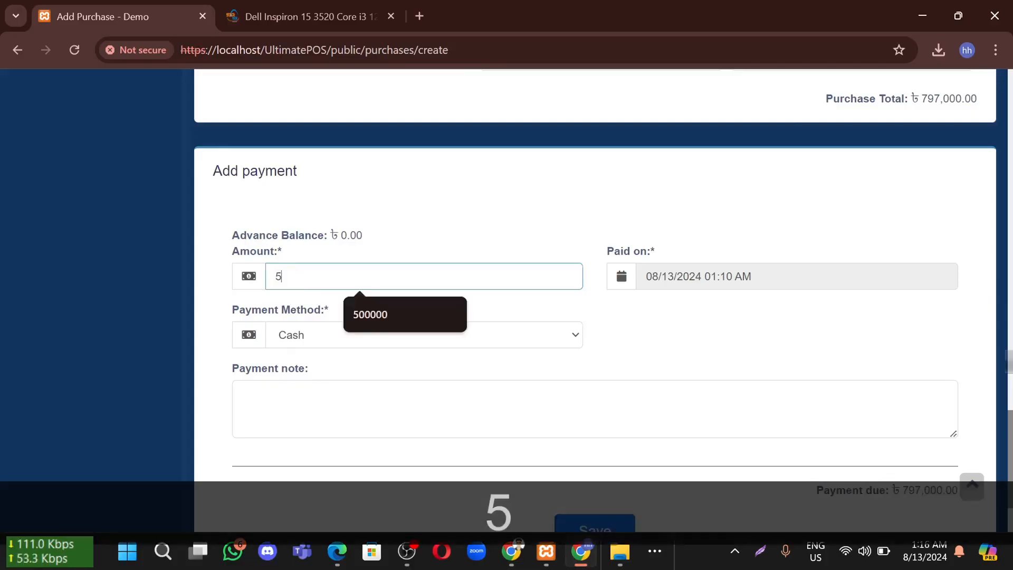
text(00000)
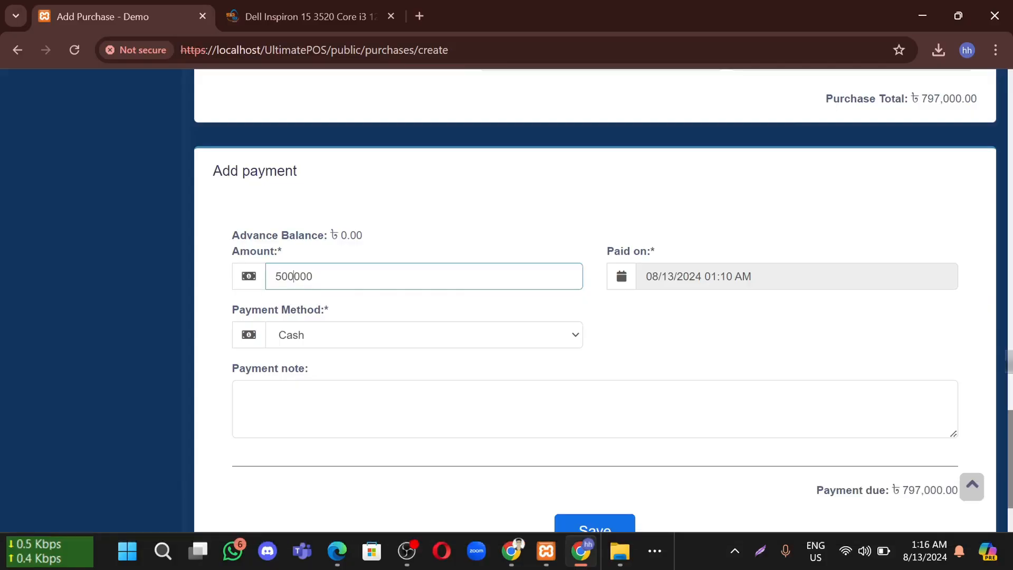
double_click(343, 274)
Set the payment method to Cash and leave the payment note empty
click(374, 334)
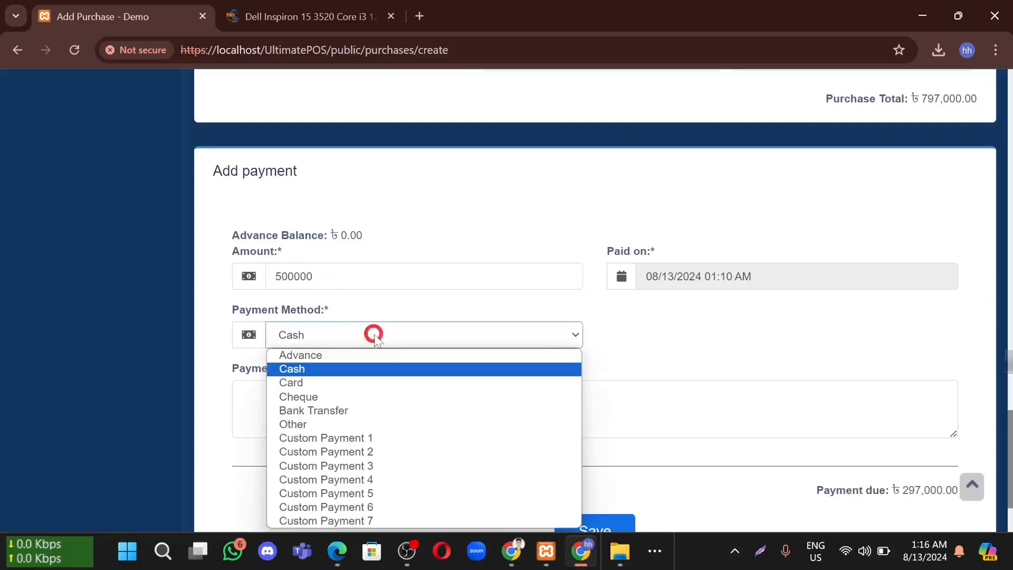
click(299, 355)
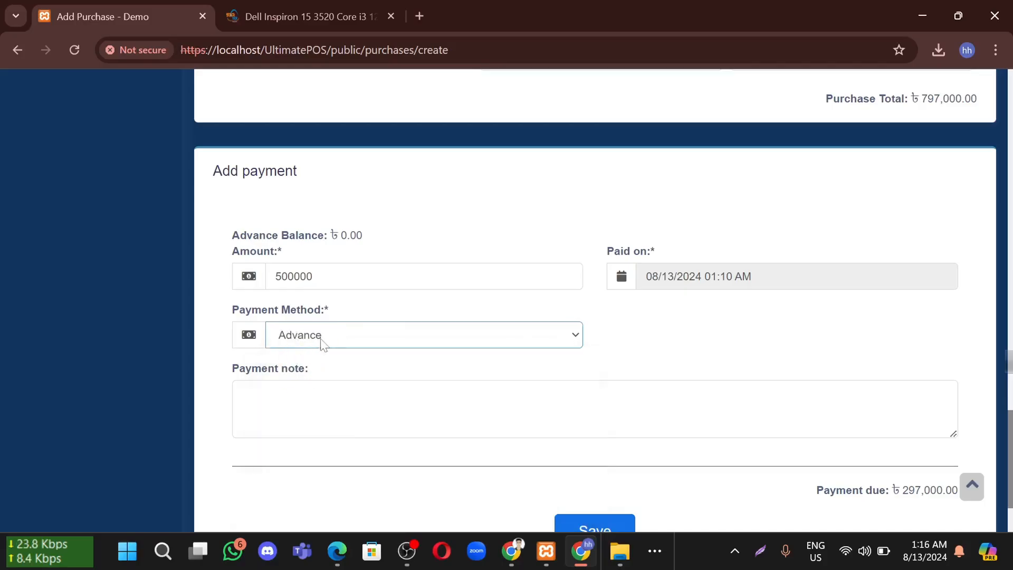
click(483, 334)
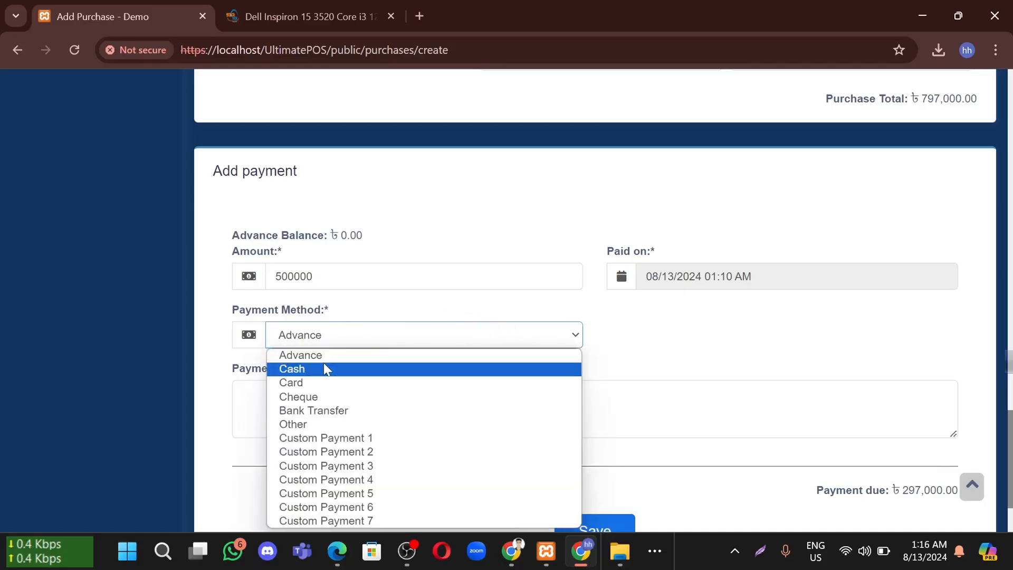
click(319, 369)
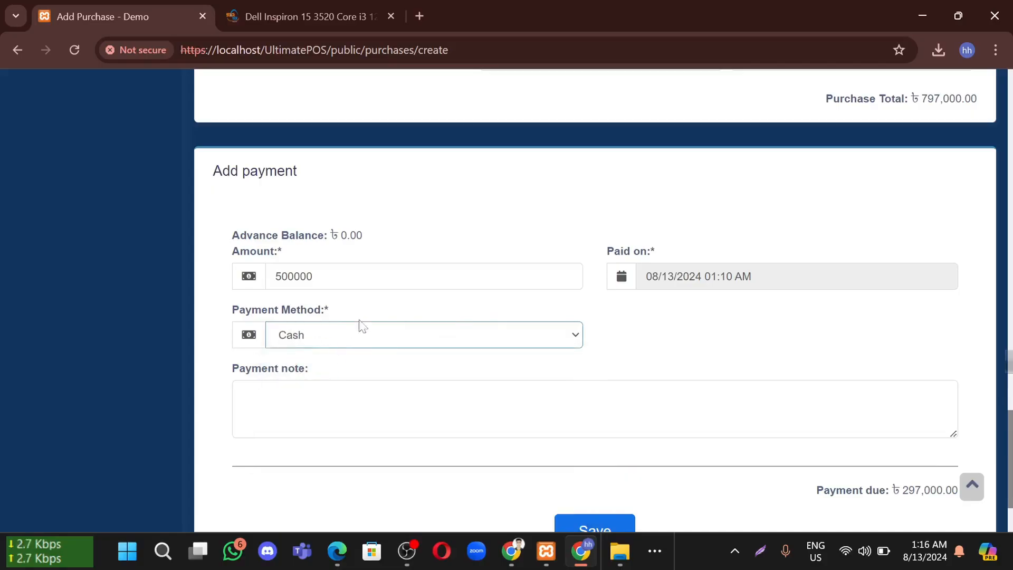
click(290, 395)
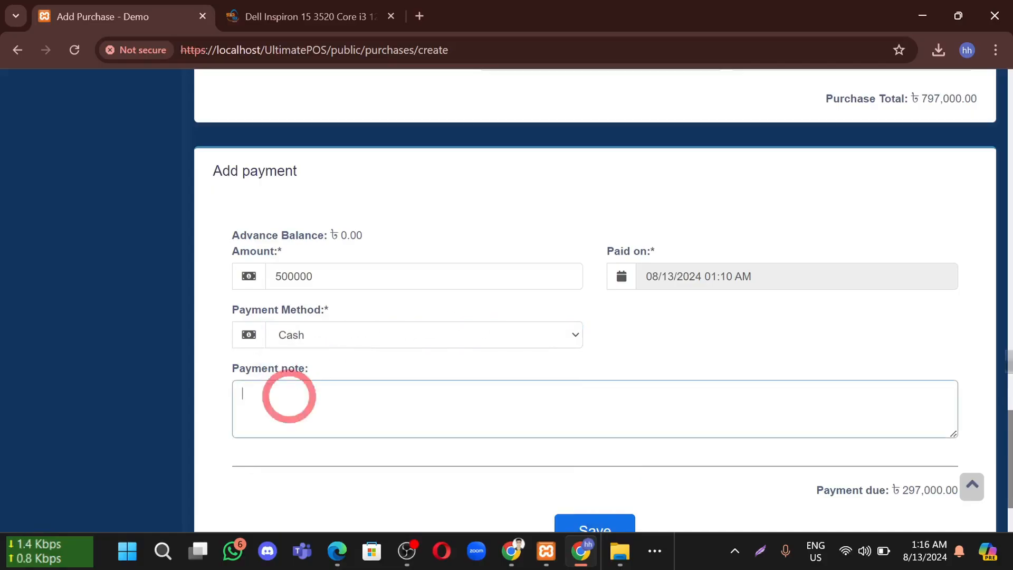
scroll(562, 338, down, 1)
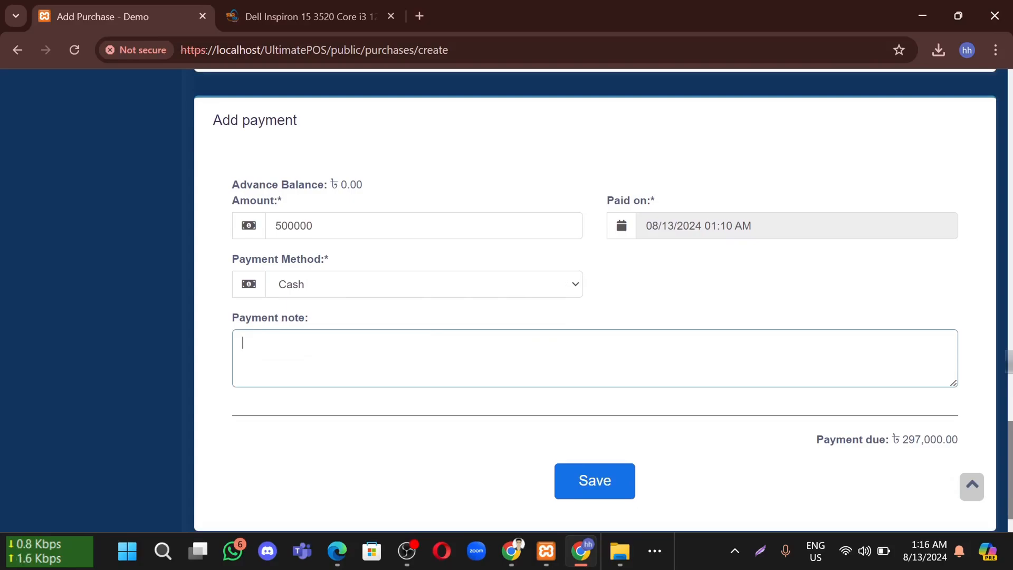
click(294, 418)
Verify that ৳ 297,000.00 remains due after the 500000 payment
scroll(633, 422, down, 1)
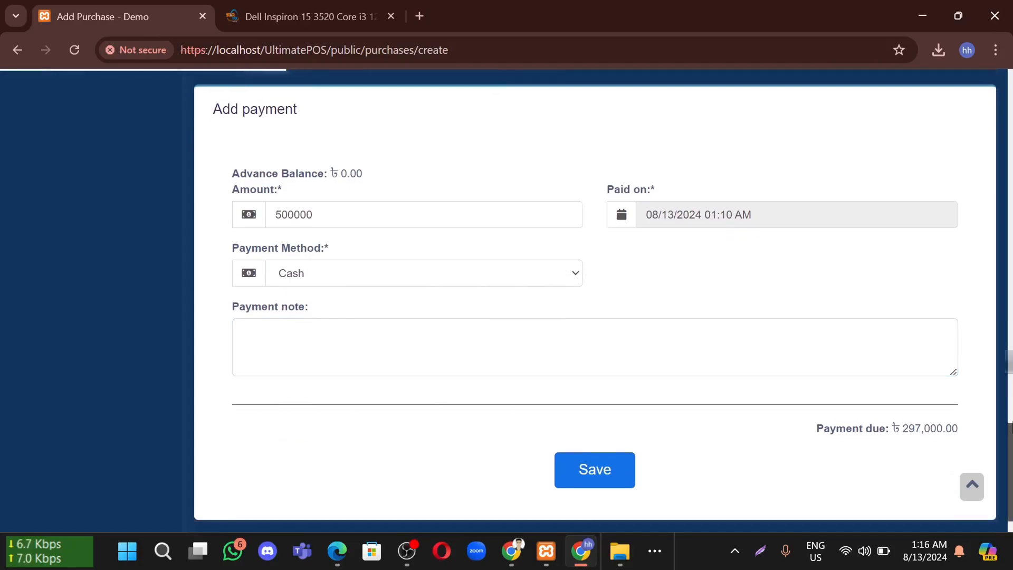
drag(959, 387, 892, 388)
click(912, 403)
click(882, 413)
double_click(277, 173)
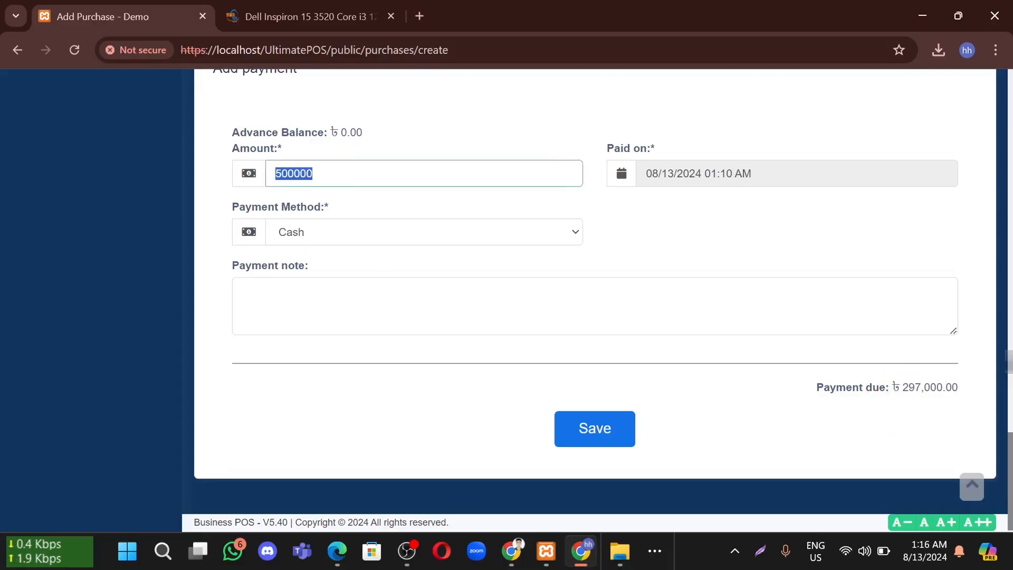
click(700, 261)
drag(946, 387, 876, 387)
click(863, 390)
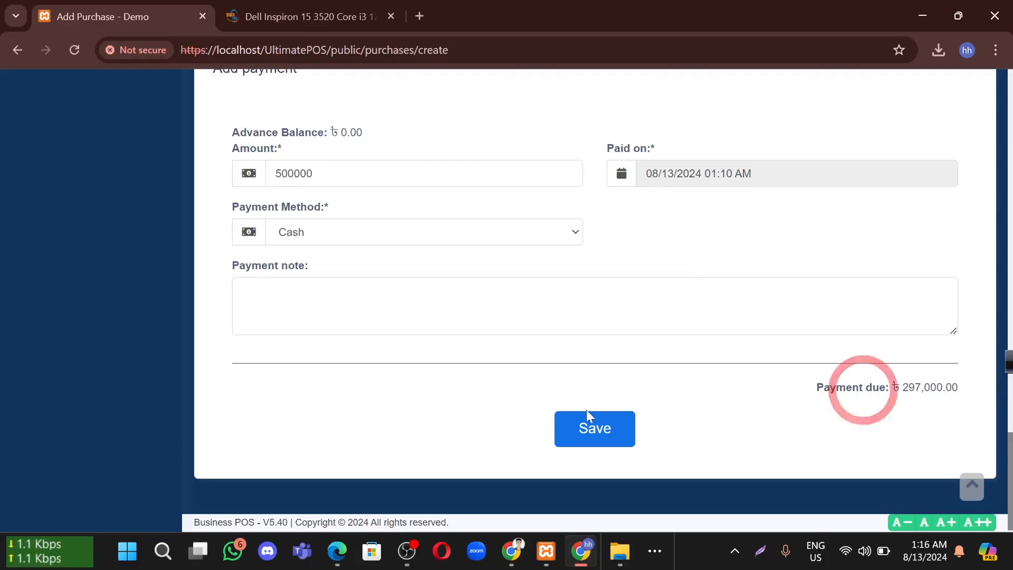
Save the purchase, keeping status Ordered, and resubmit it with the cash payment
click(604, 430)
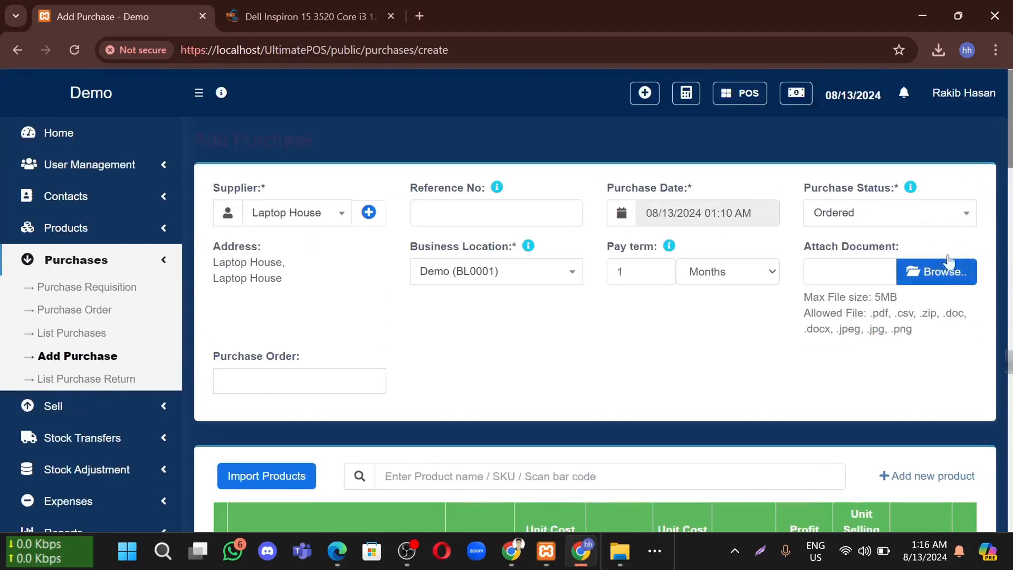
click(873, 221)
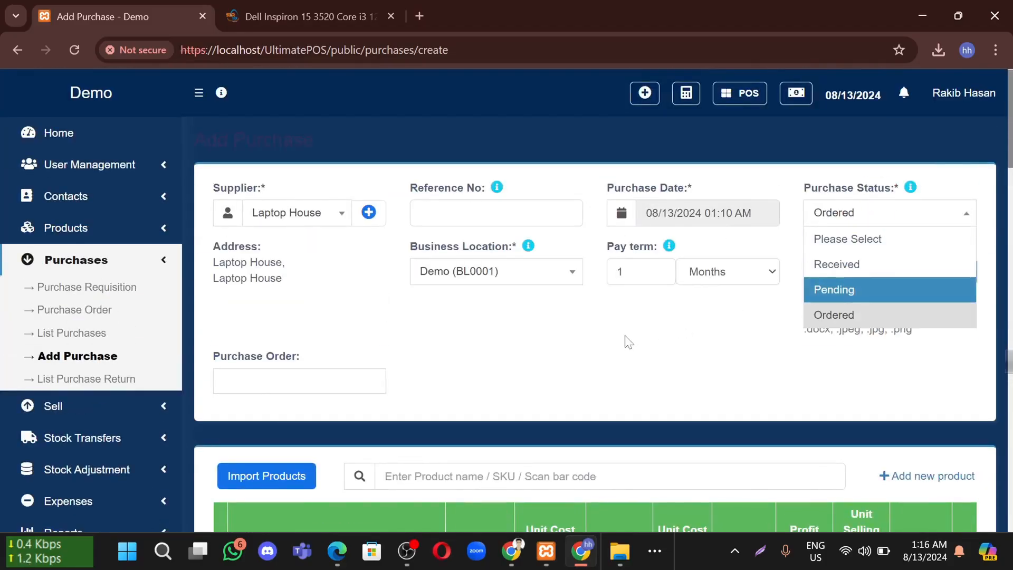
click(626, 336)
scroll(626, 335, down, 10)
scroll(622, 343, down, 5)
click(593, 419)
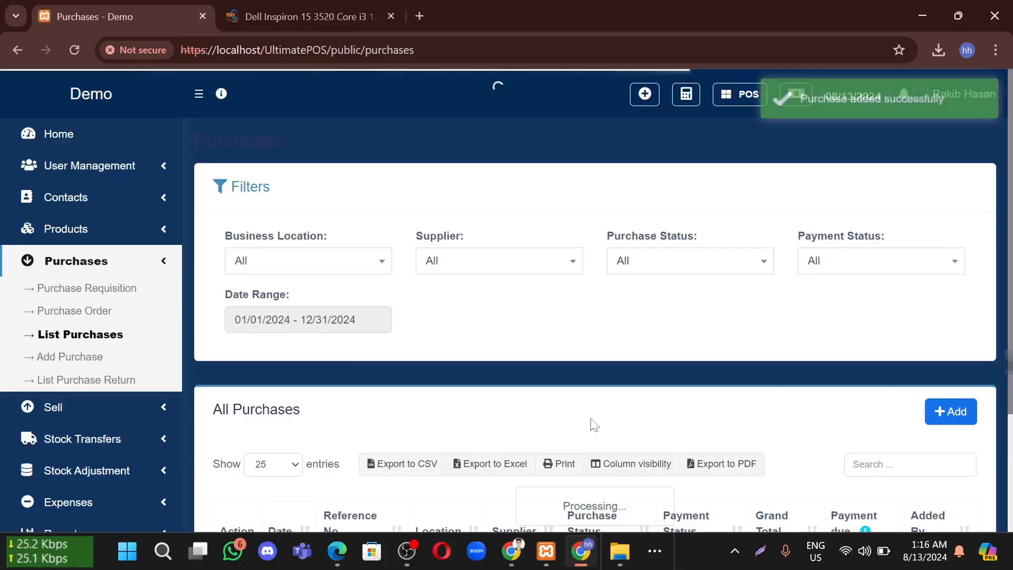
Check PO2024/0002 in All Purchases: grand total 797,000.00 with 297,000.00 payment due
scroll(572, 416, down, 6)
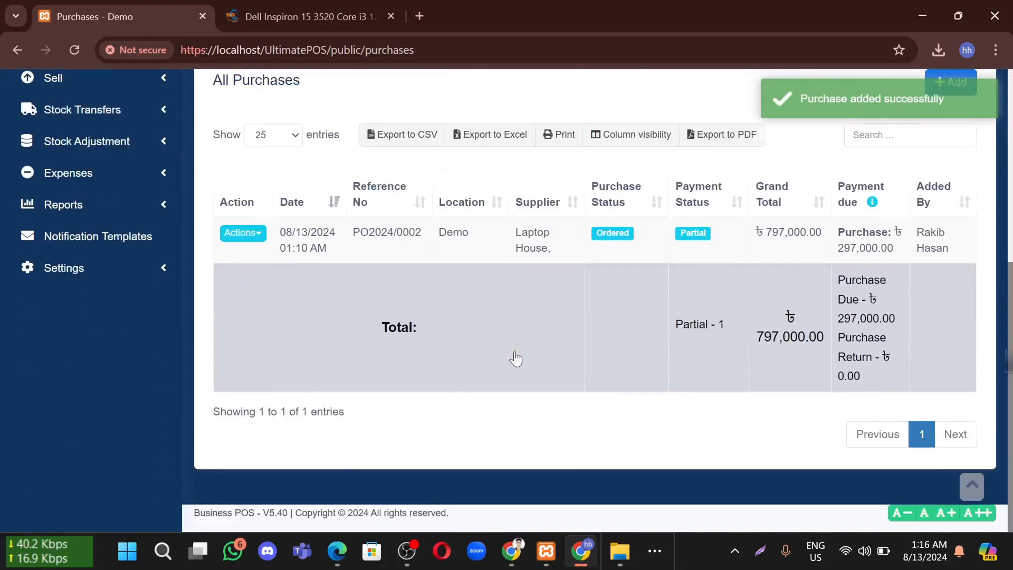
scroll(327, 200, up, 6)
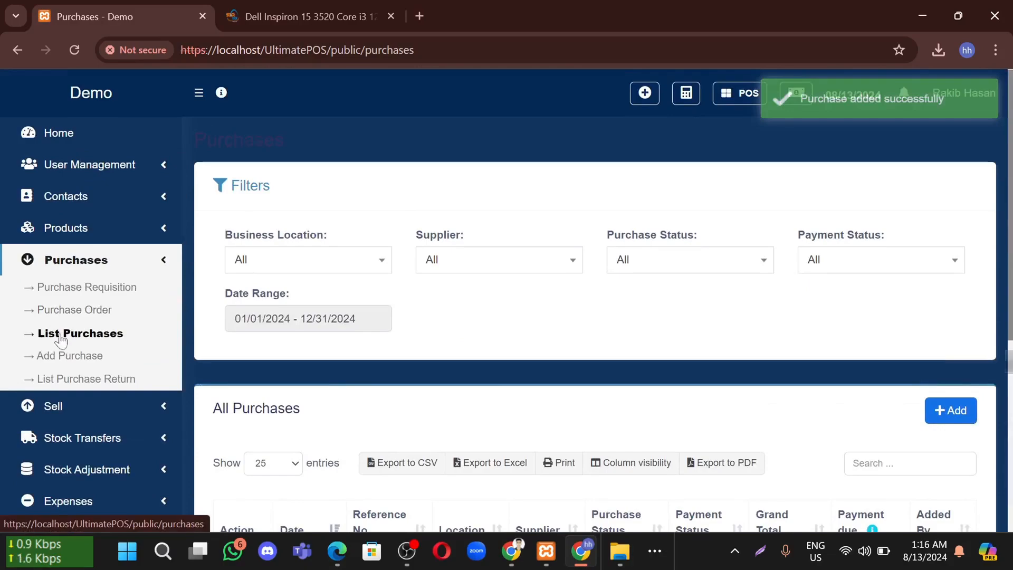
scroll(655, 280, down, 6)
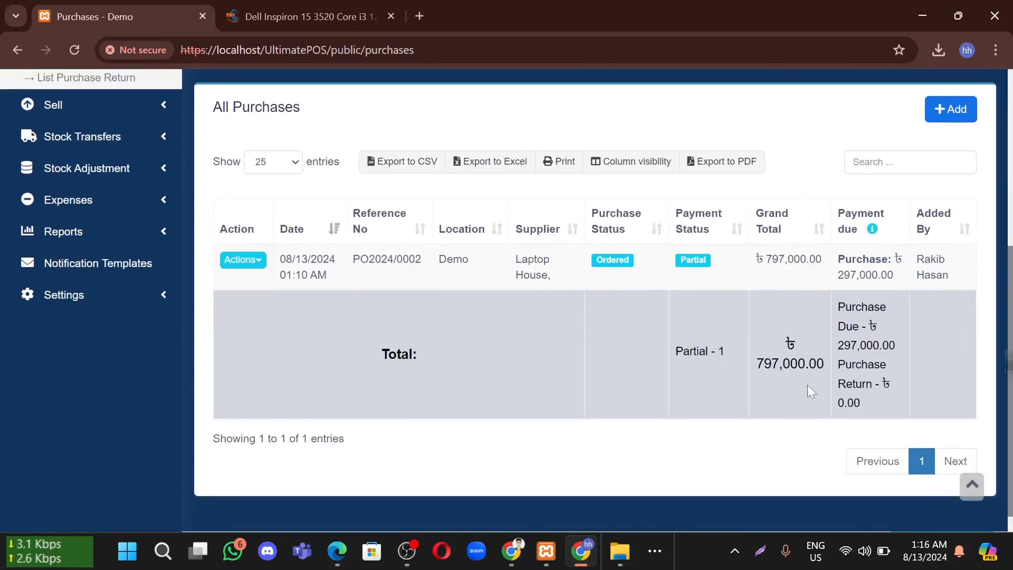
drag(824, 364, 763, 364)
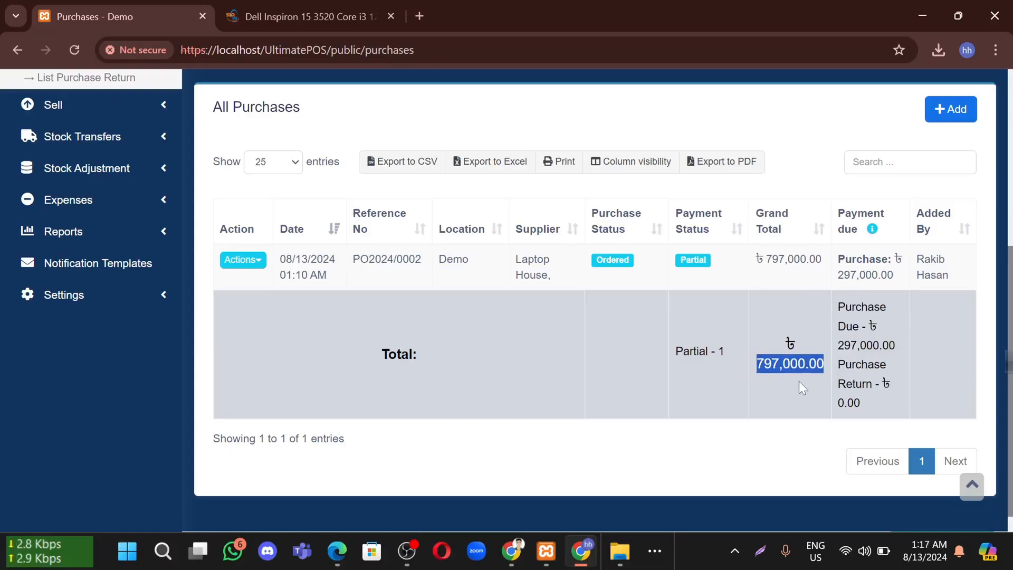
click(815, 380)
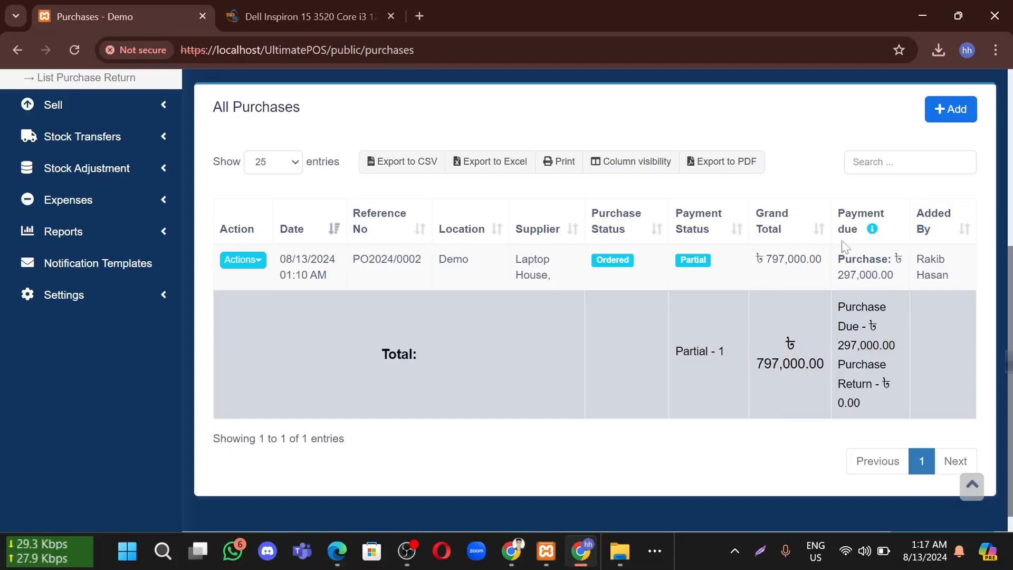
drag(844, 213, 845, 229)
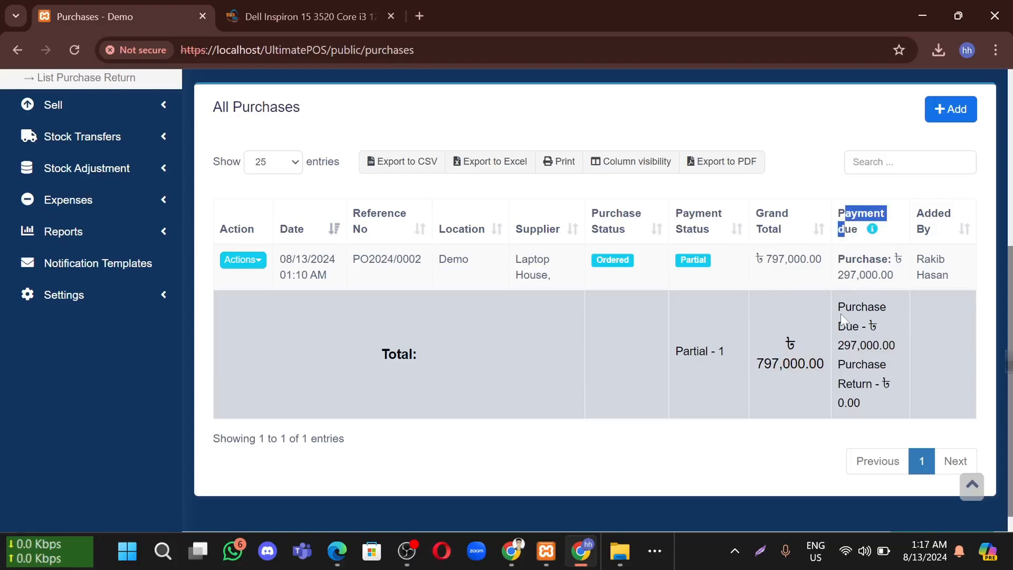
drag(843, 275, 891, 274)
Open the Purchase Details for PO2024/0002, noting who added the purchase
click(907, 301)
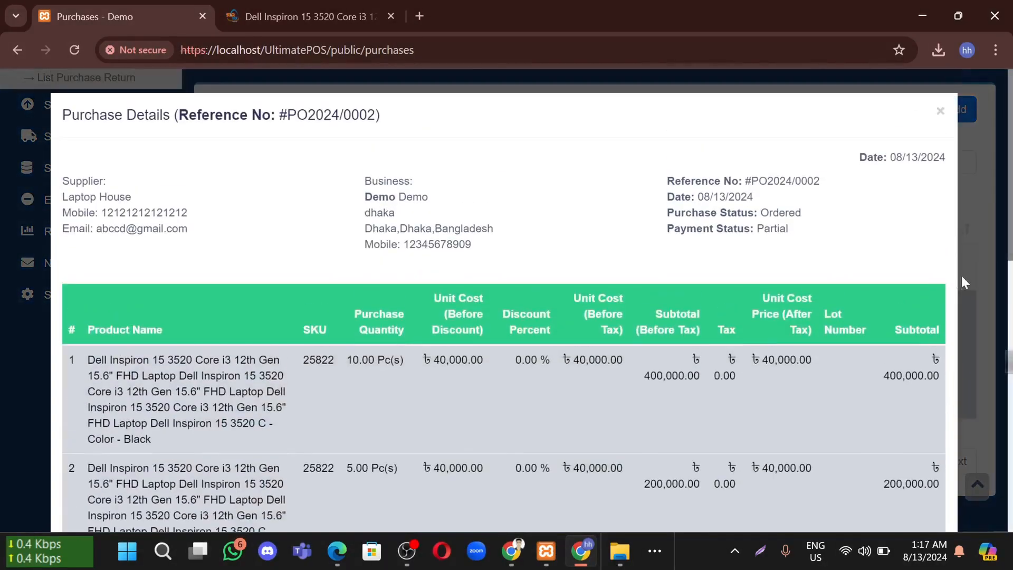
click(969, 298)
drag(949, 279, 924, 259)
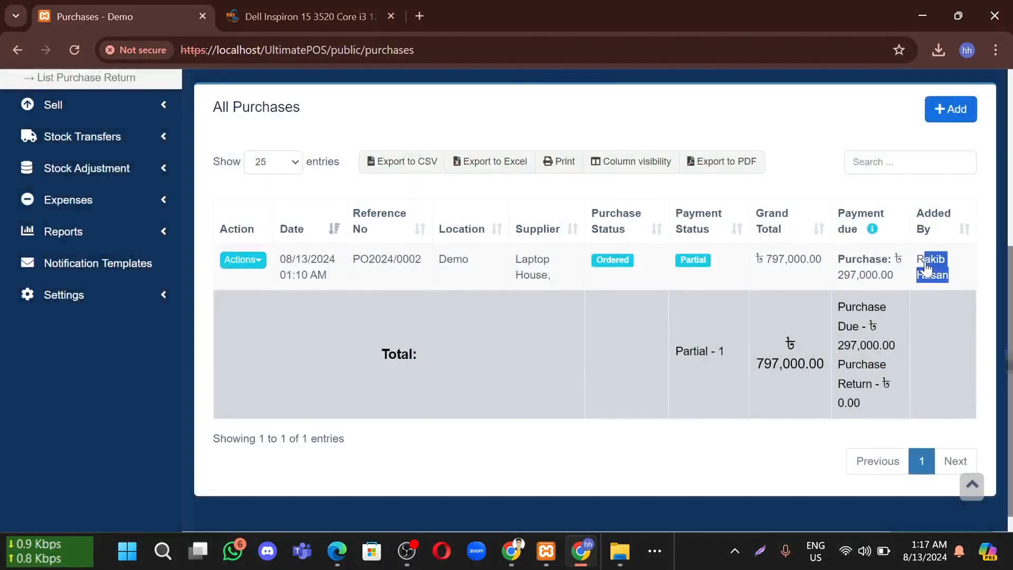
click(935, 331)
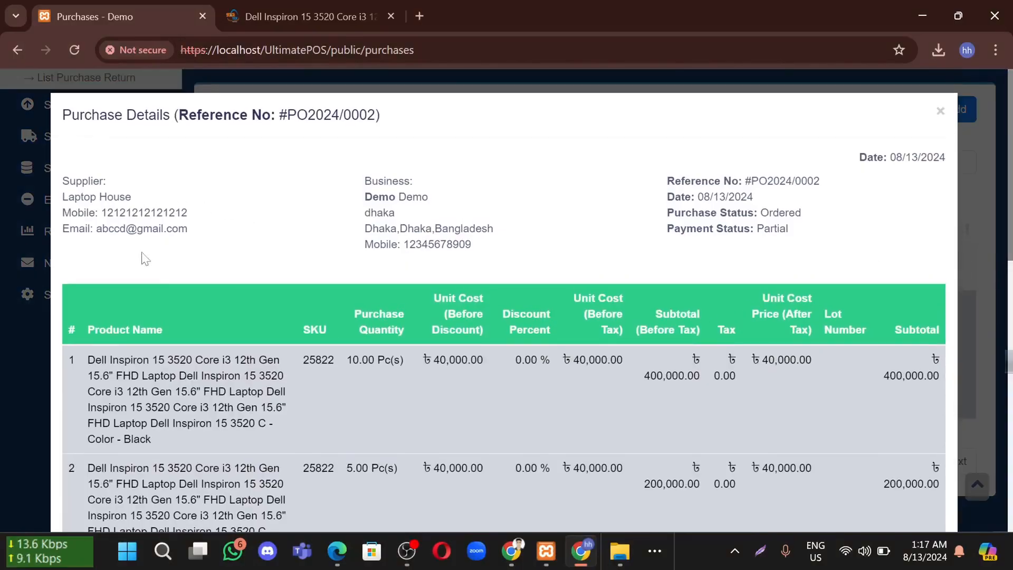
scroll(505, 293, down, 3)
scroll(506, 298, down, 7)
scroll(434, 239, up, 7)
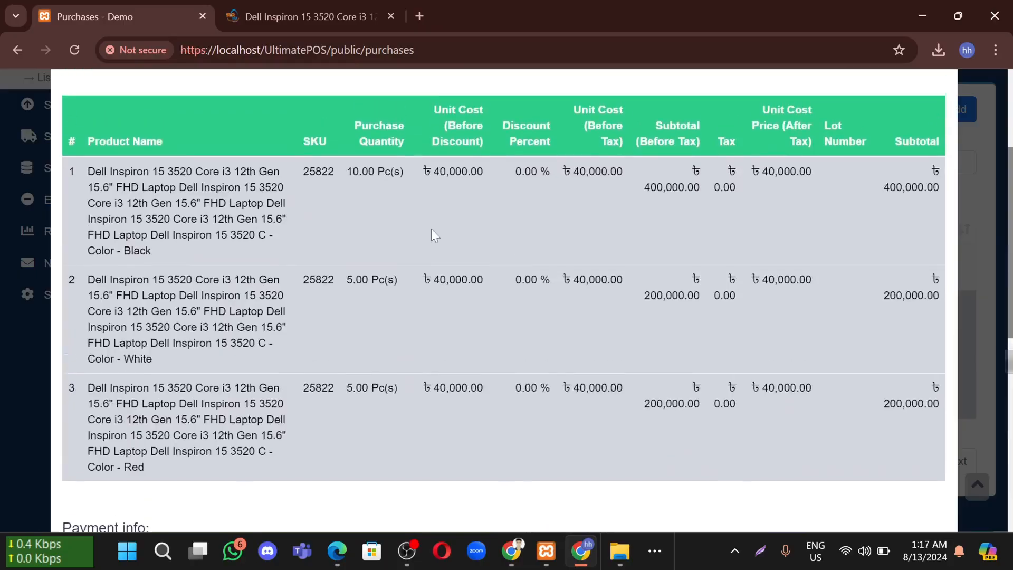
drag(360, 232, 388, 392)
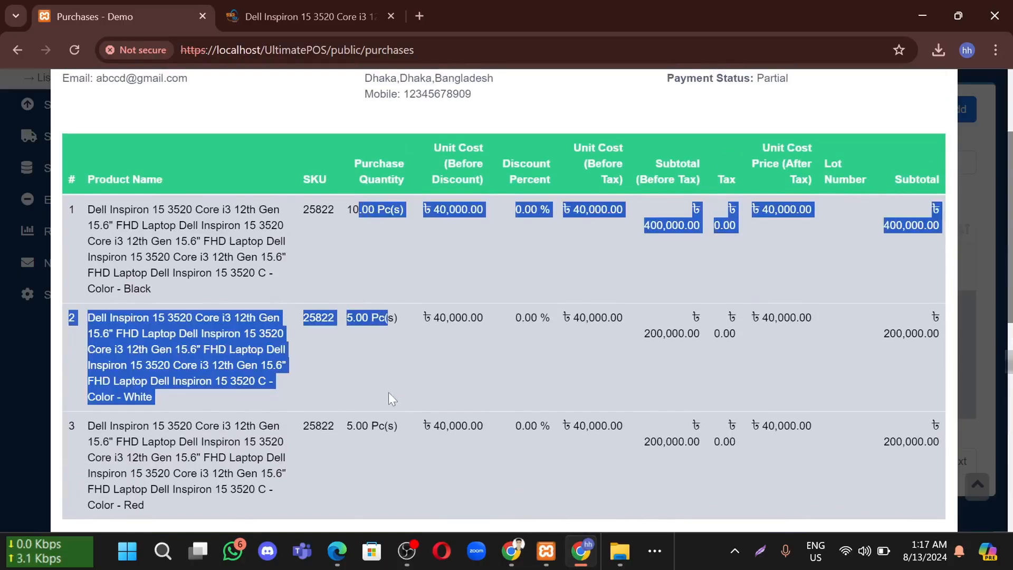
scroll(413, 346, down, 3)
click(437, 303)
scroll(334, 228, down, 3)
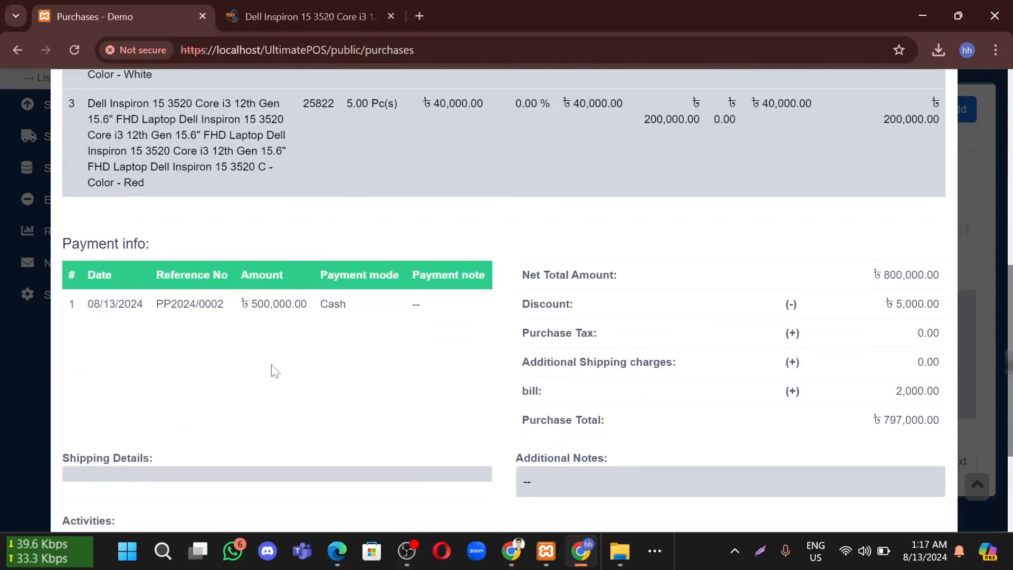
scroll(505, 298, down, 1)
drag(86, 248, 373, 256)
click(258, 259)
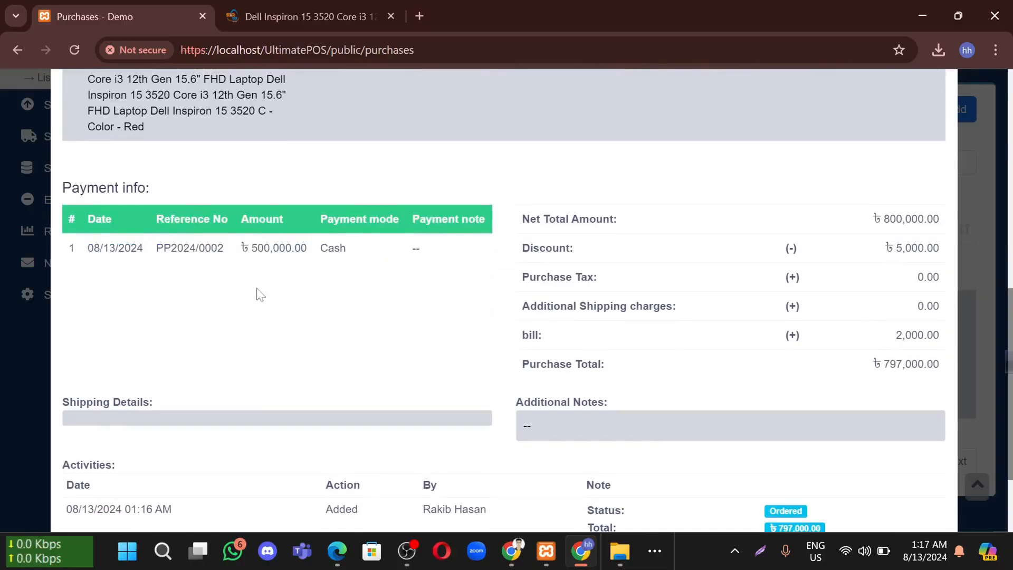
click(400, 269)
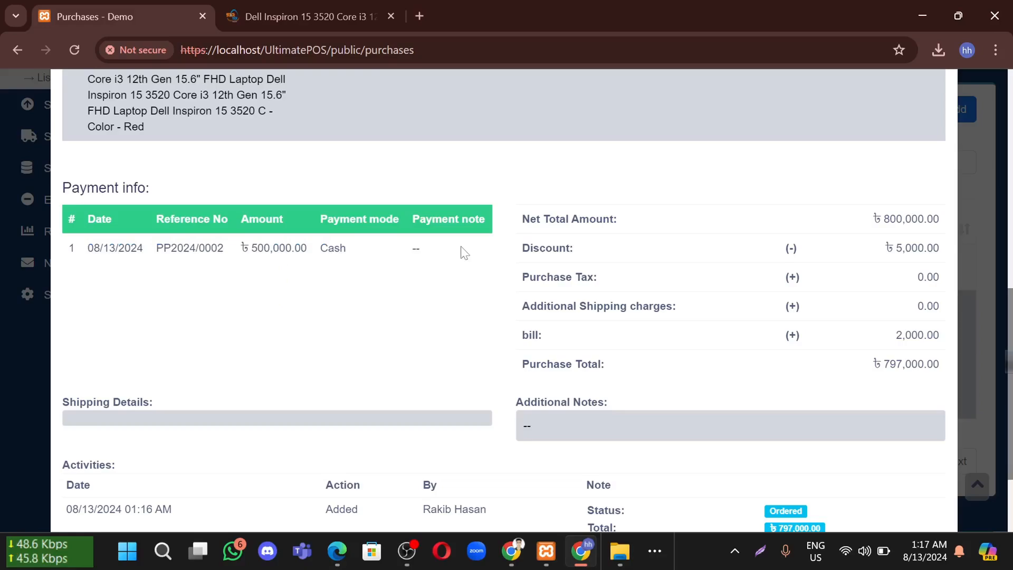
click(433, 249)
drag(545, 248, 924, 248)
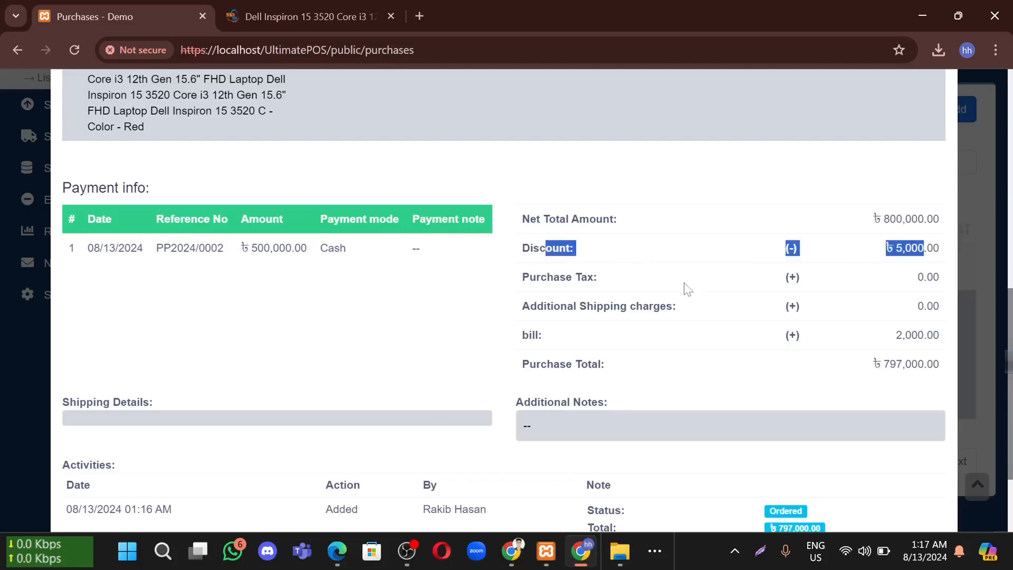
drag(575, 276, 925, 278)
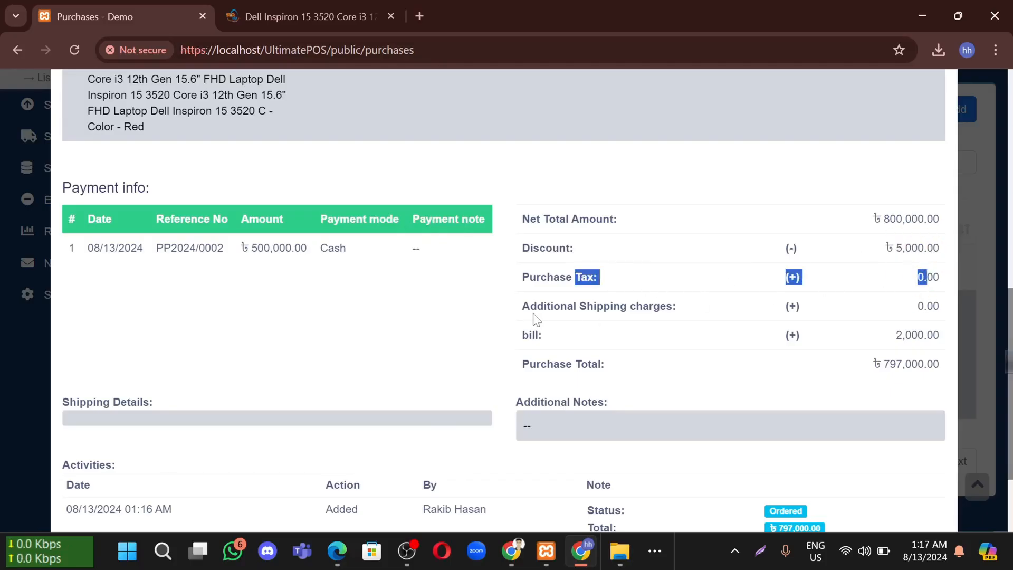
drag(595, 306, 923, 306)
drag(529, 335, 939, 336)
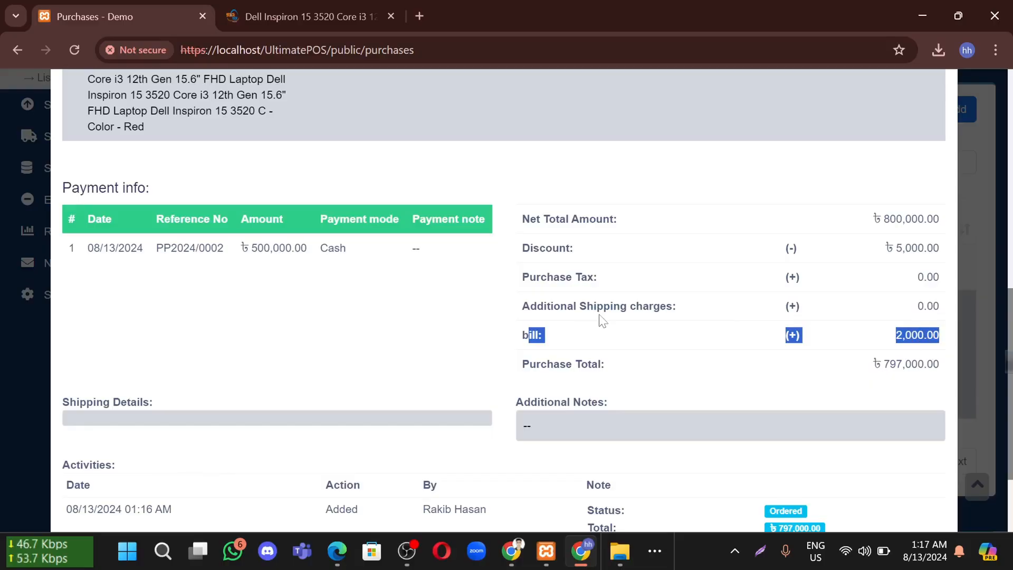
click(644, 347)
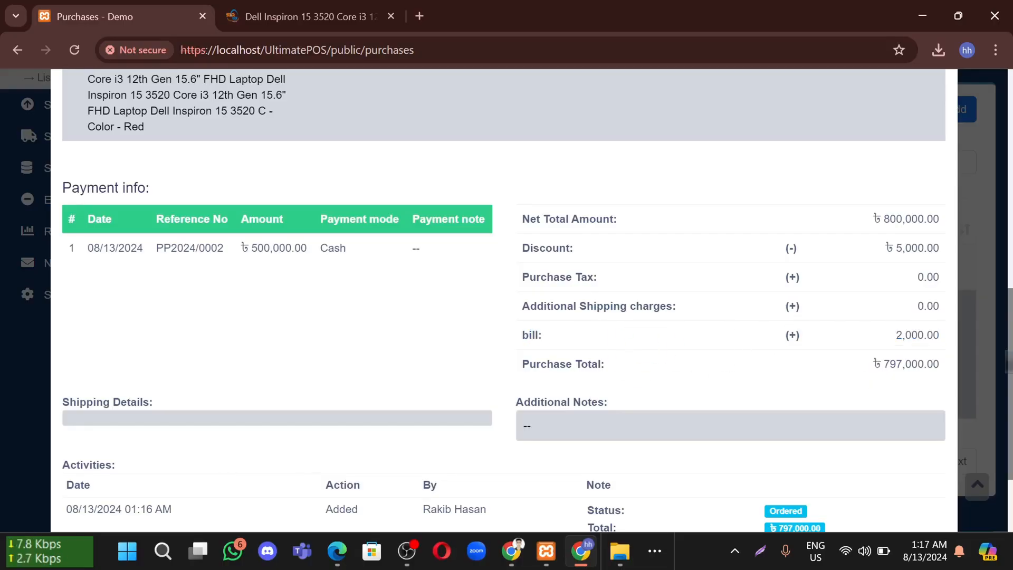
drag(932, 364, 730, 359)
scroll(694, 352, down, 2)
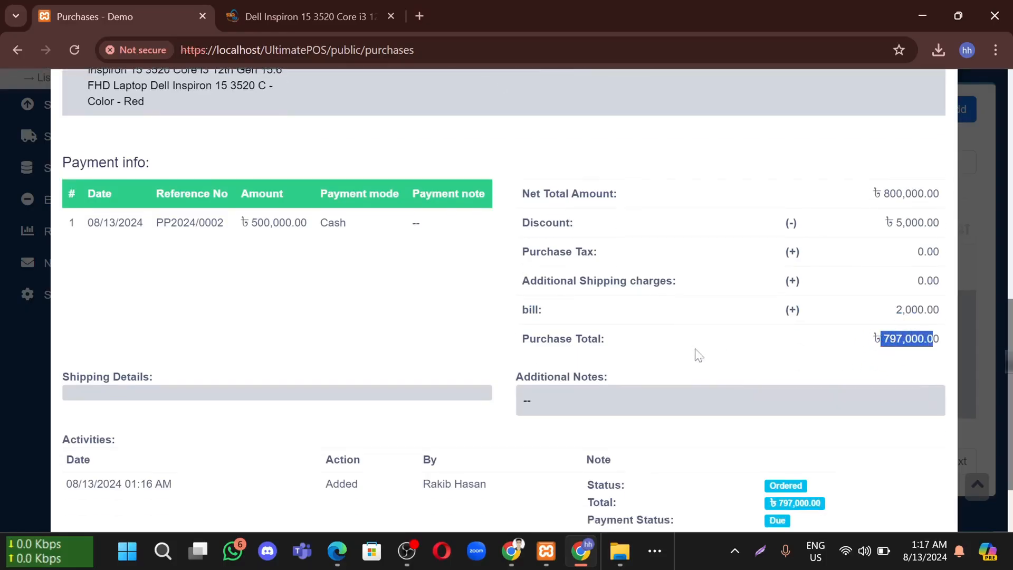
drag(559, 309, 493, 305)
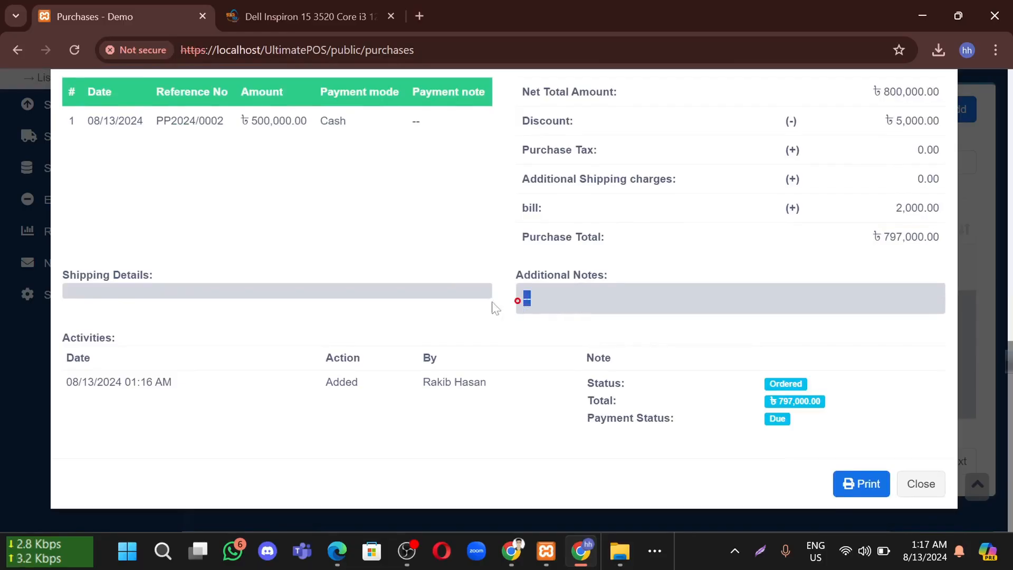
drag(80, 274, 160, 290)
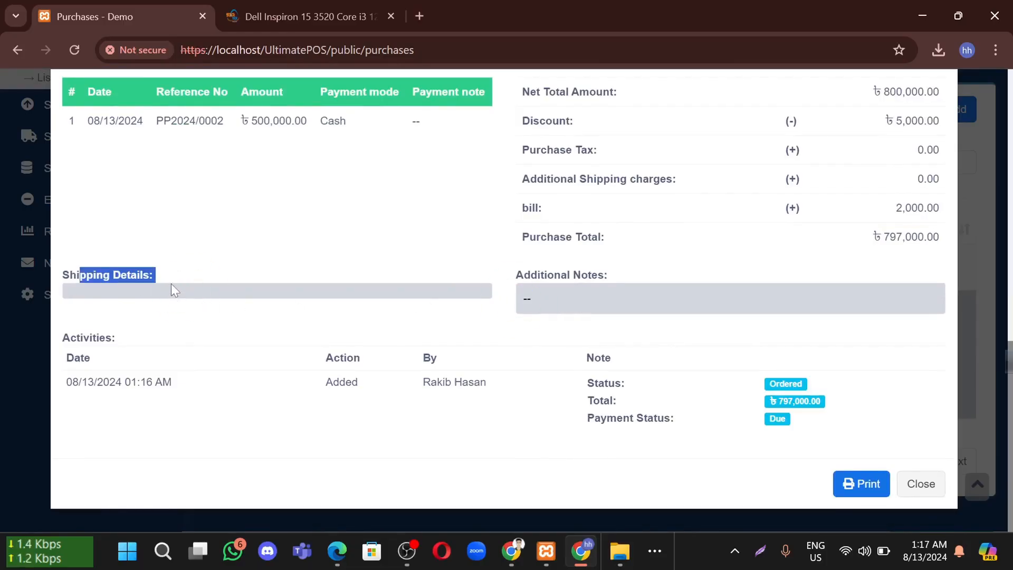
click(172, 286)
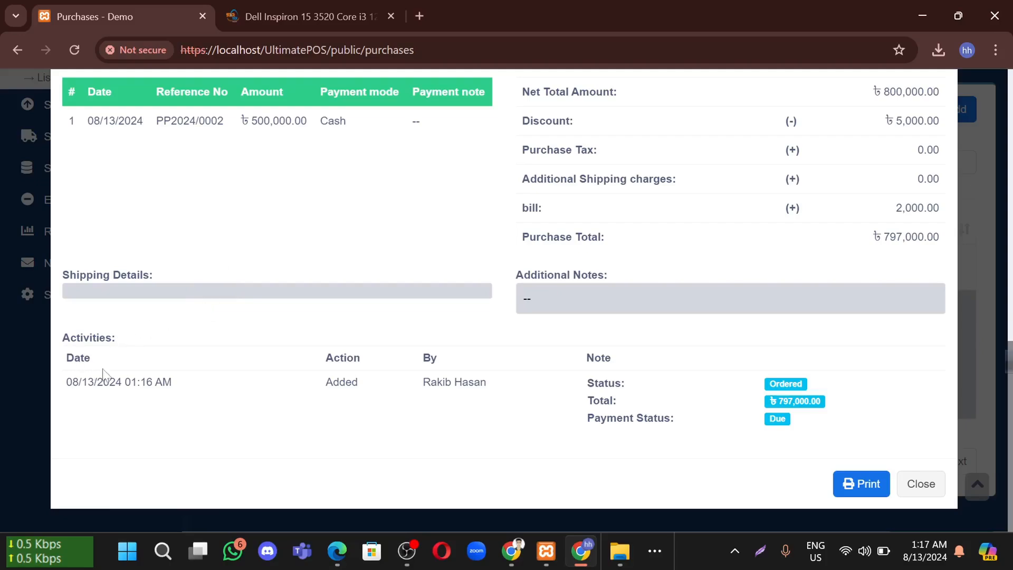
drag(172, 380, 64, 386)
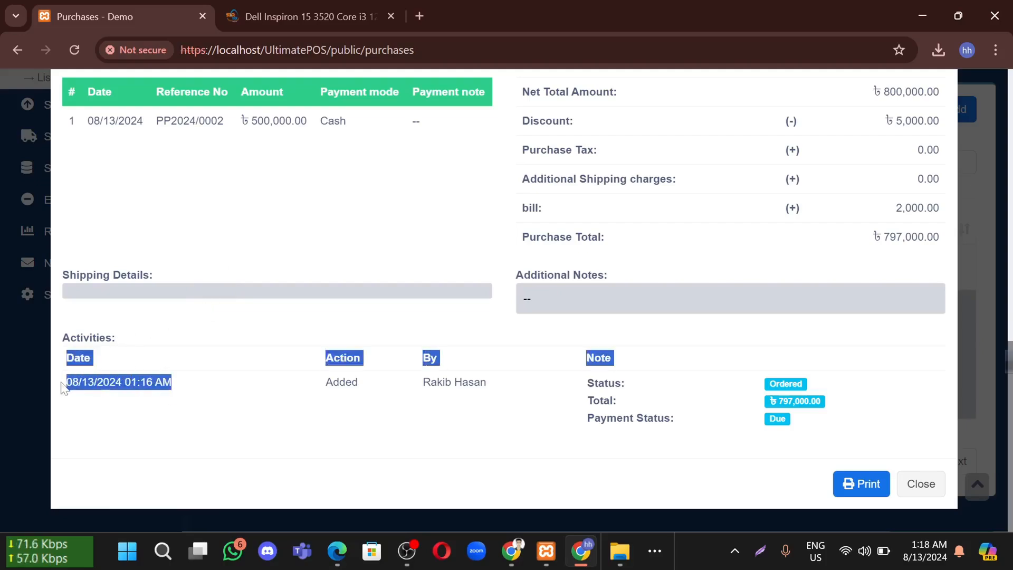
click(291, 405)
drag(326, 387, 396, 389)
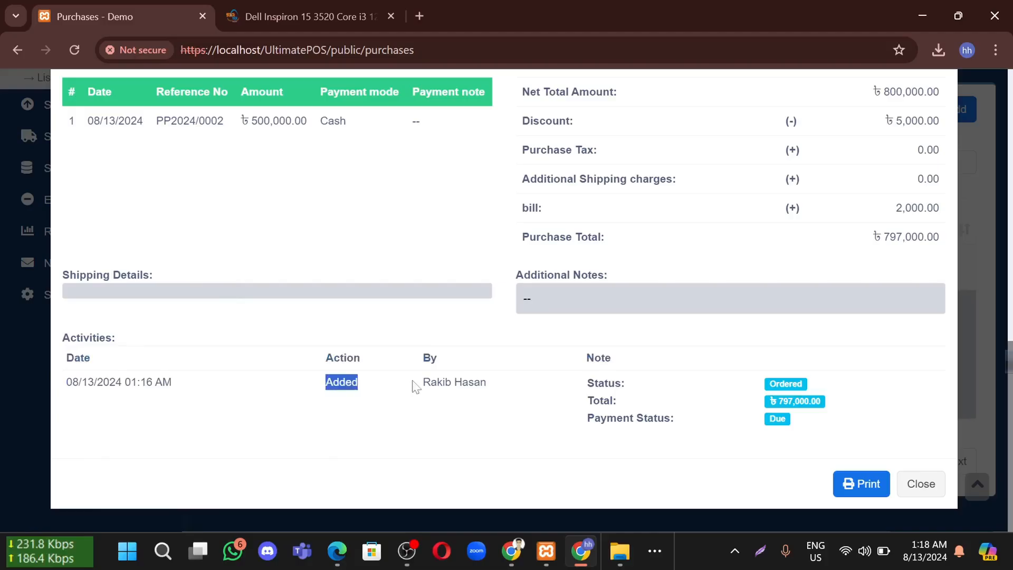
drag(515, 389, 420, 384)
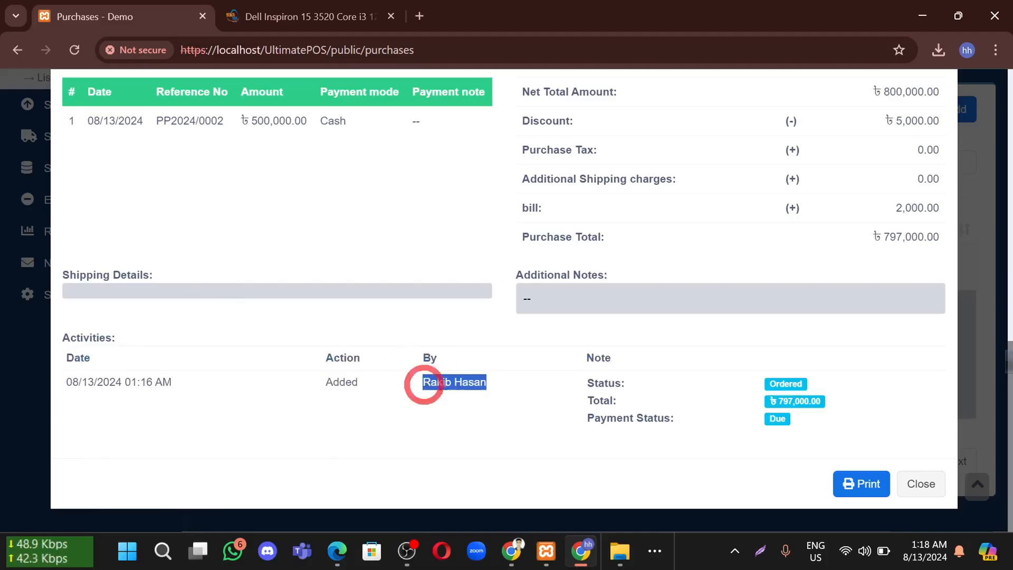
click(509, 413)
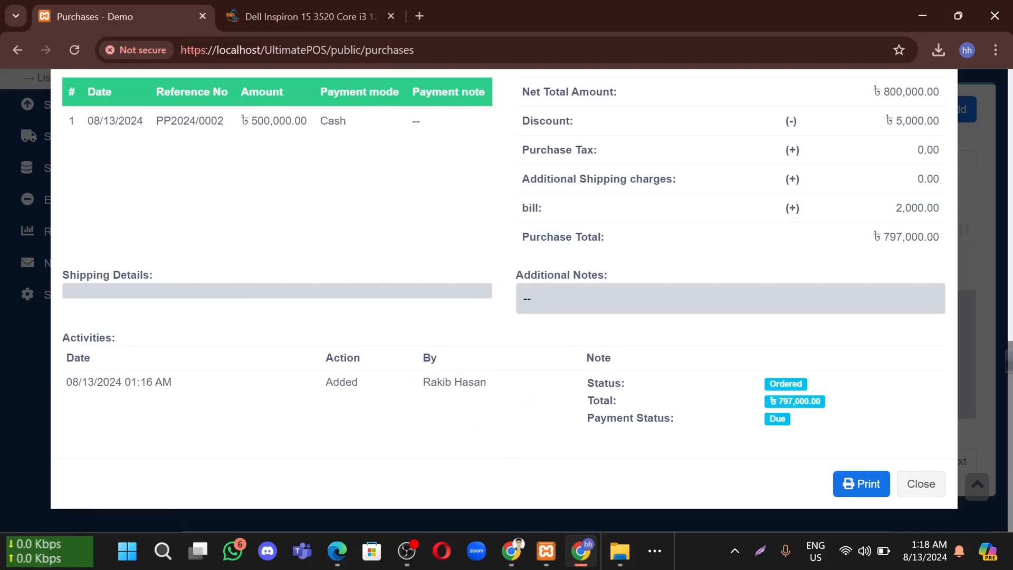
drag(600, 358, 623, 418)
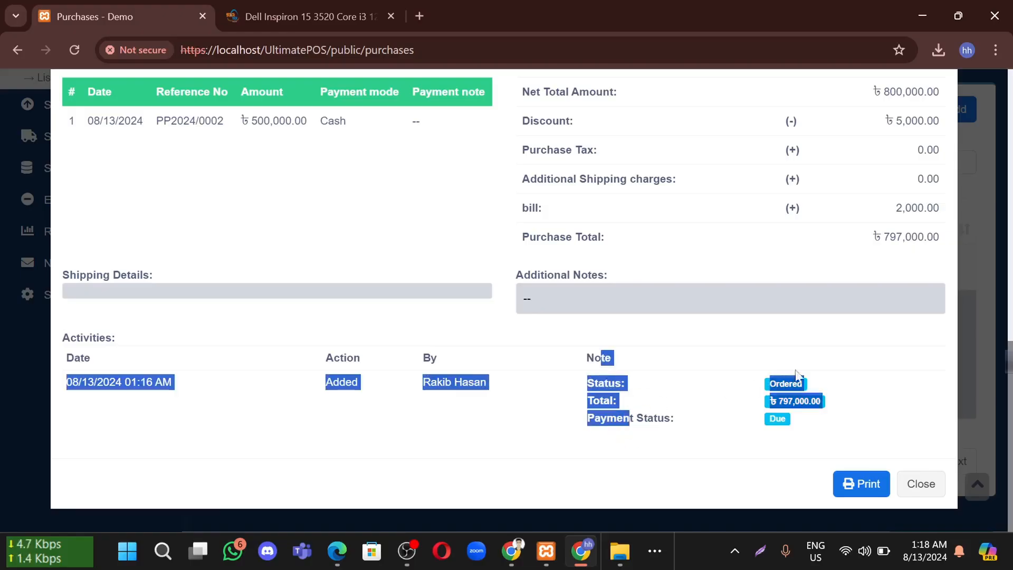
click(812, 368)
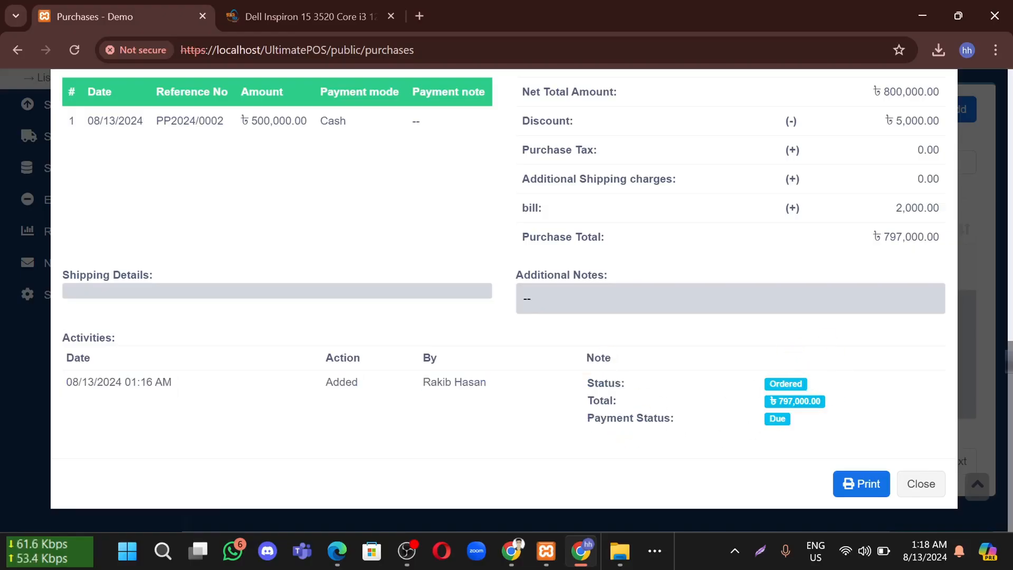
drag(630, 418, 793, 439)
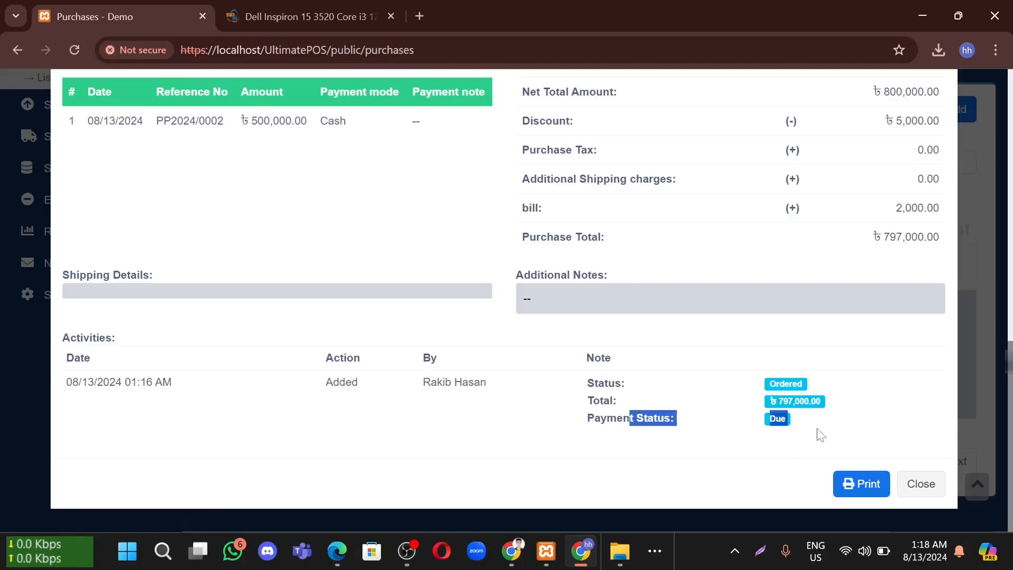
scroll(745, 391, up, 6)
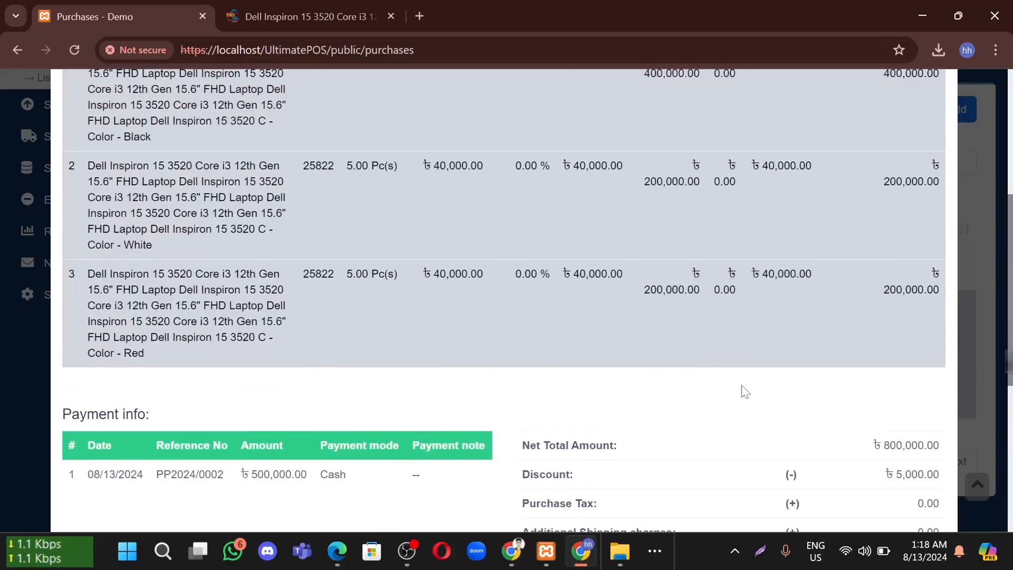
scroll(701, 354, up, 6)
scroll(720, 343, down, 12)
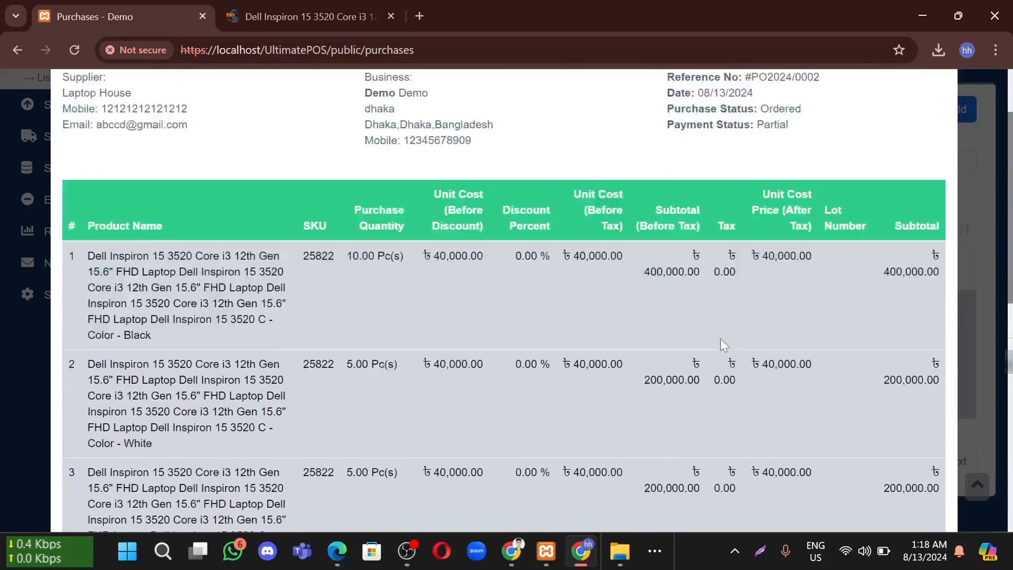
click(696, 455)
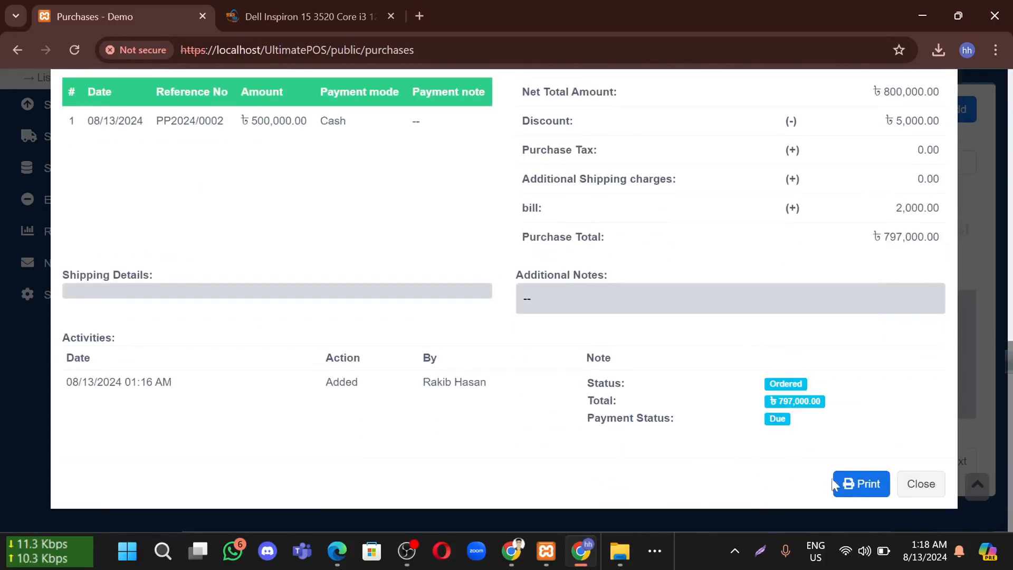
click(868, 483)
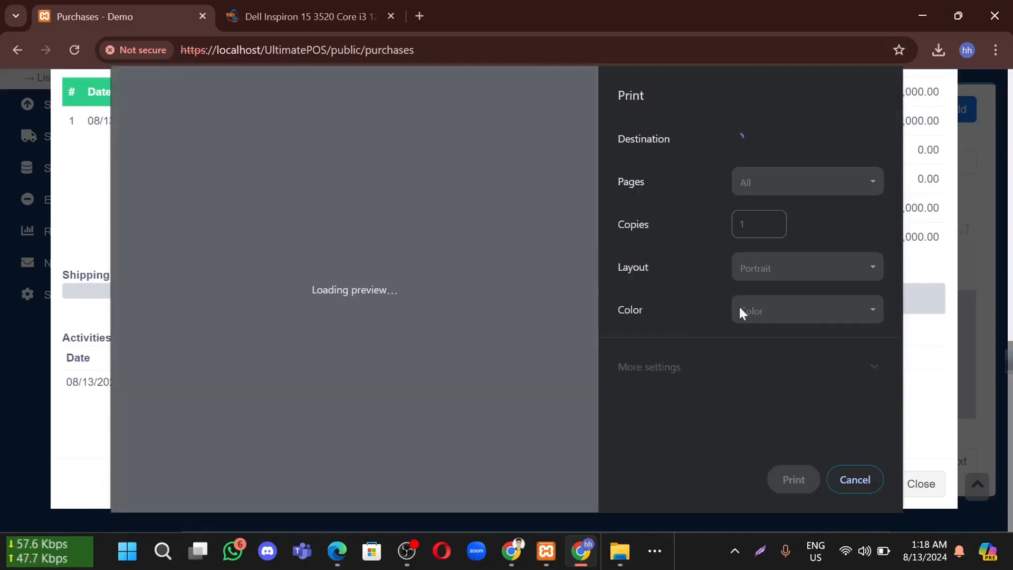
Close the PO2024/0002 details and choose Update Status from its Actions menu
click(859, 476)
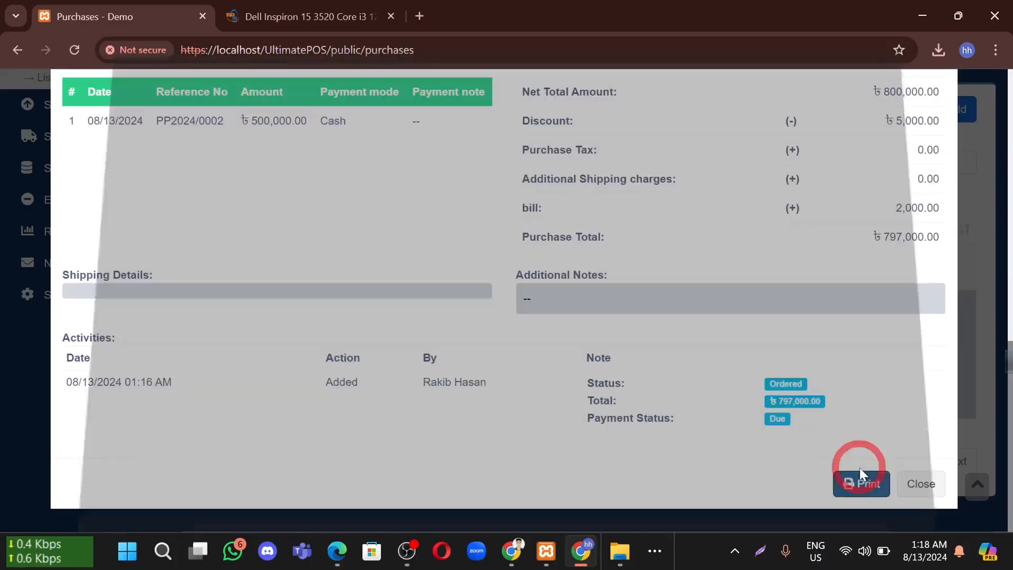
click(920, 484)
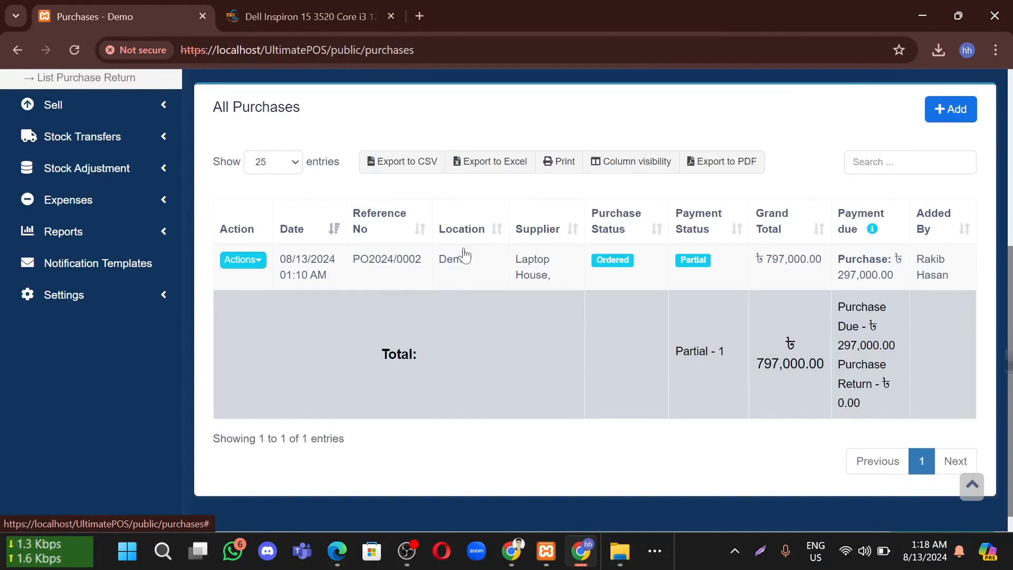
click(252, 262)
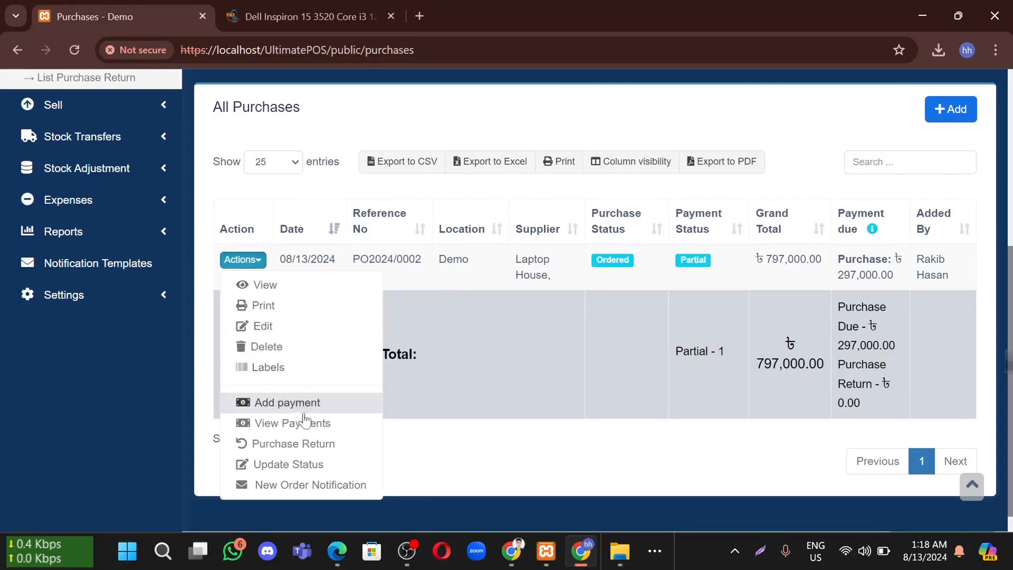
scroll(322, 390, down, 1)
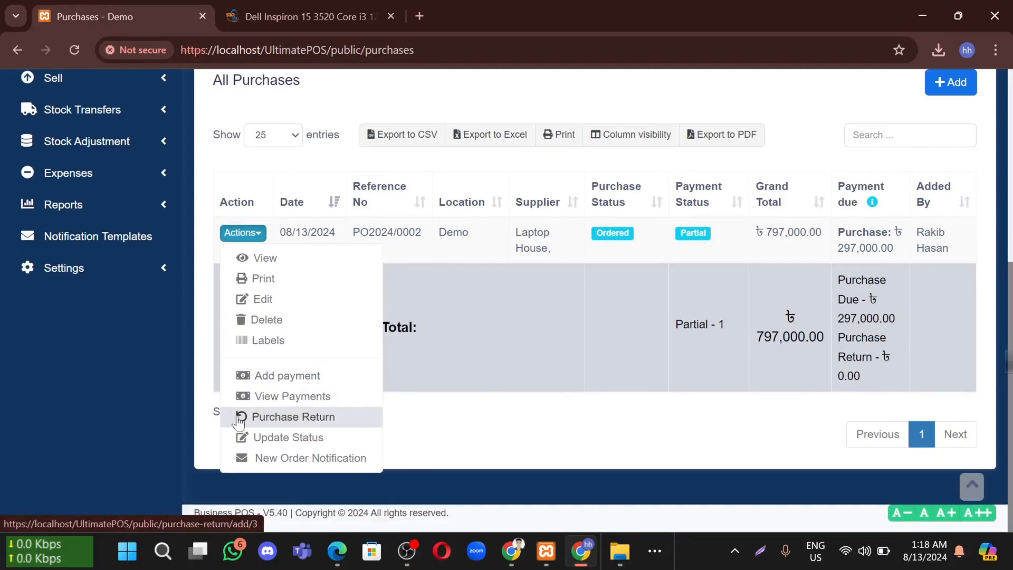
click(314, 438)
Change PO2024/0002's purchase status to Received and save it
click(389, 184)
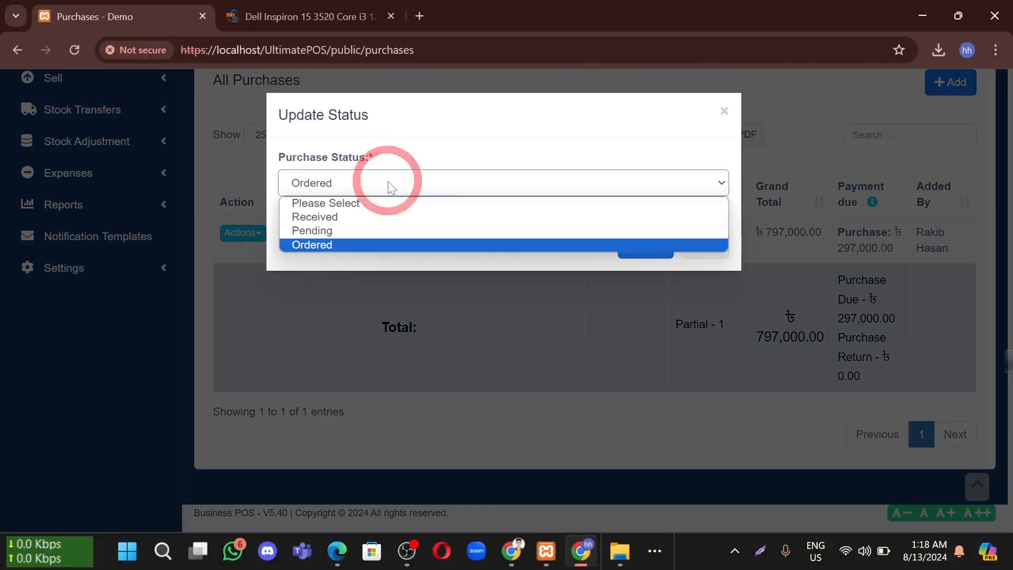
click(377, 216)
click(644, 249)
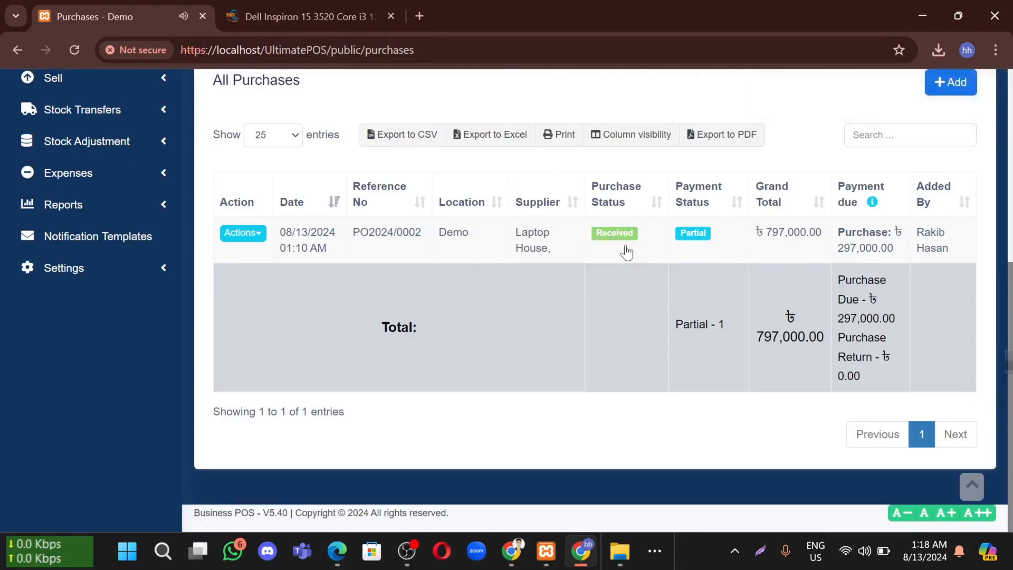
Review PO2024/0002's details, confirming payment is still Partial with 297,000.00 due
click(679, 244)
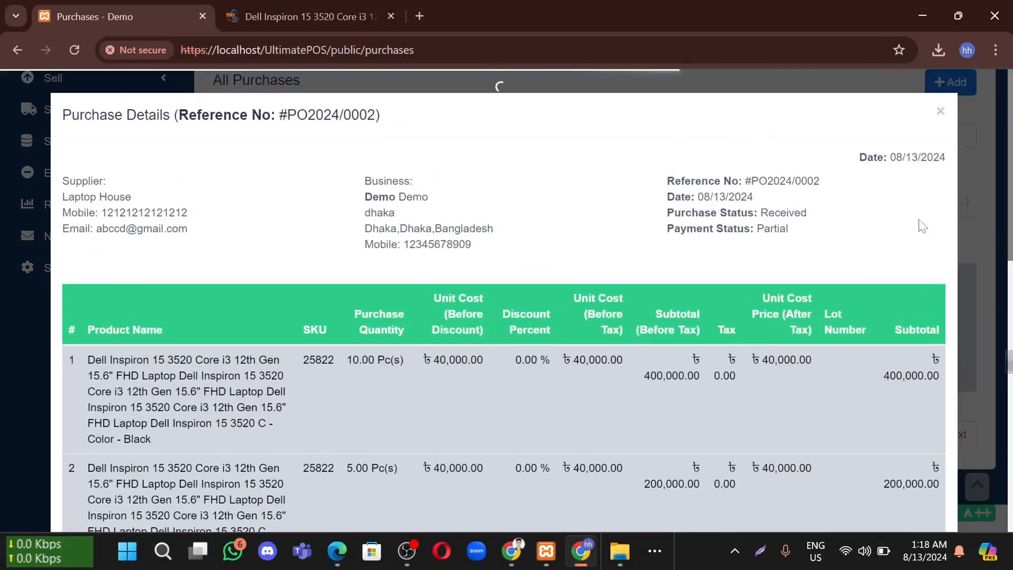
click(975, 236)
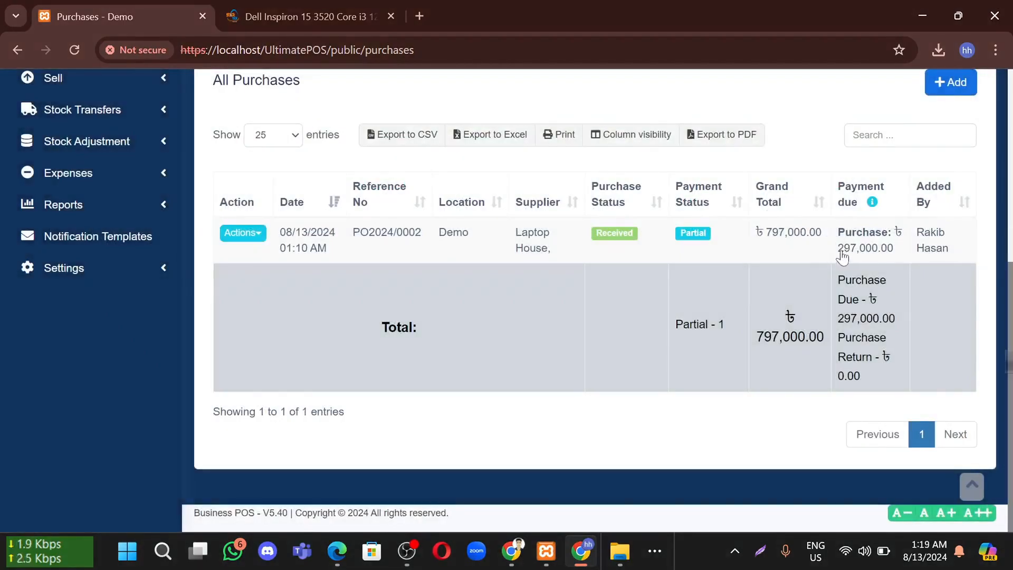
drag(881, 248, 832, 267)
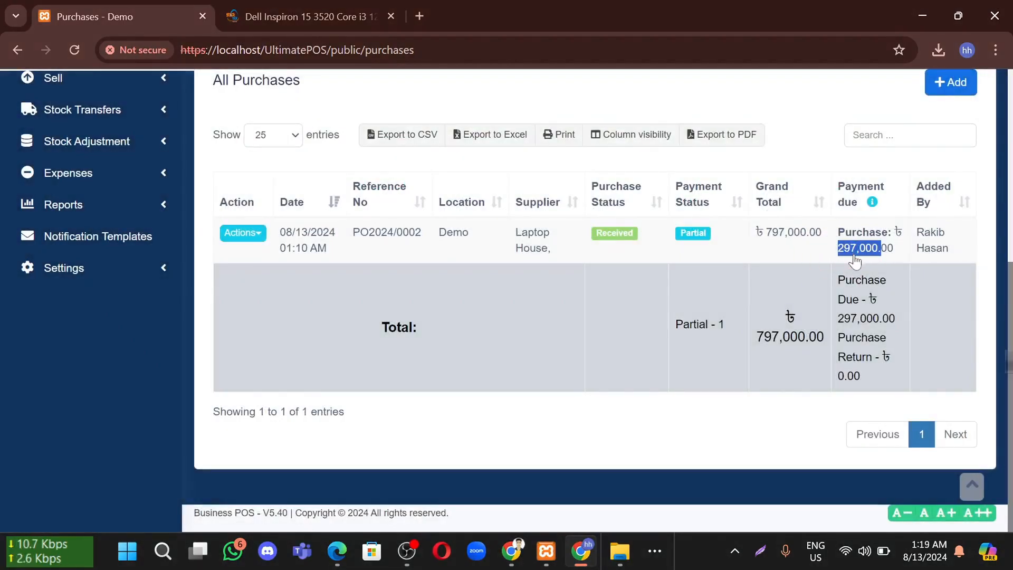
click(831, 258)
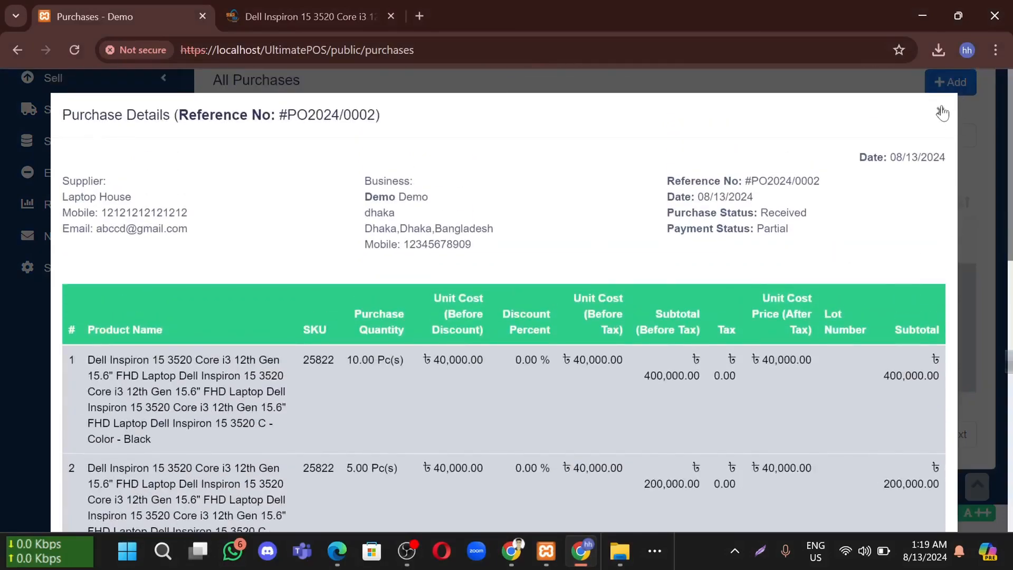
click(942, 112)
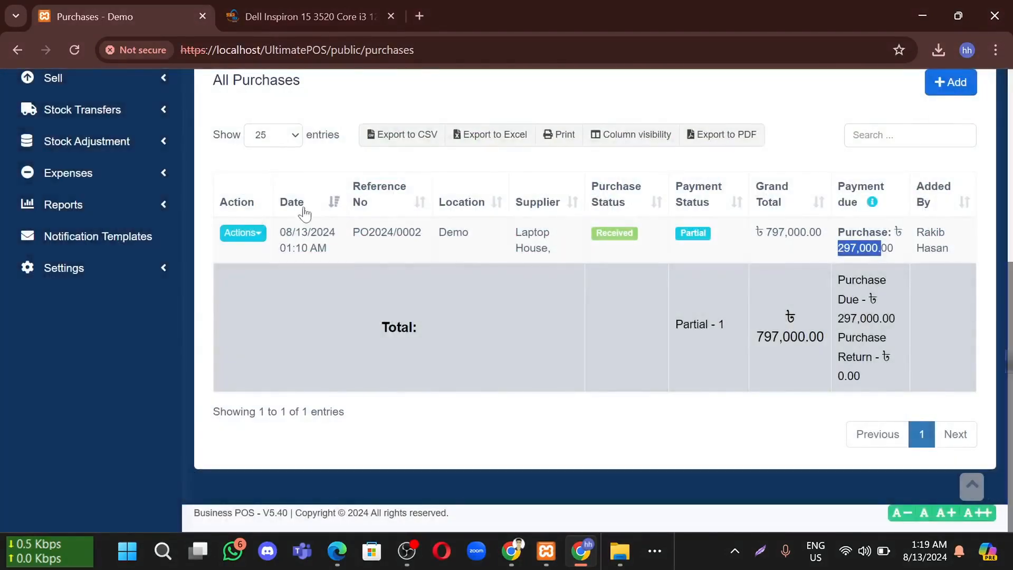
click(232, 237)
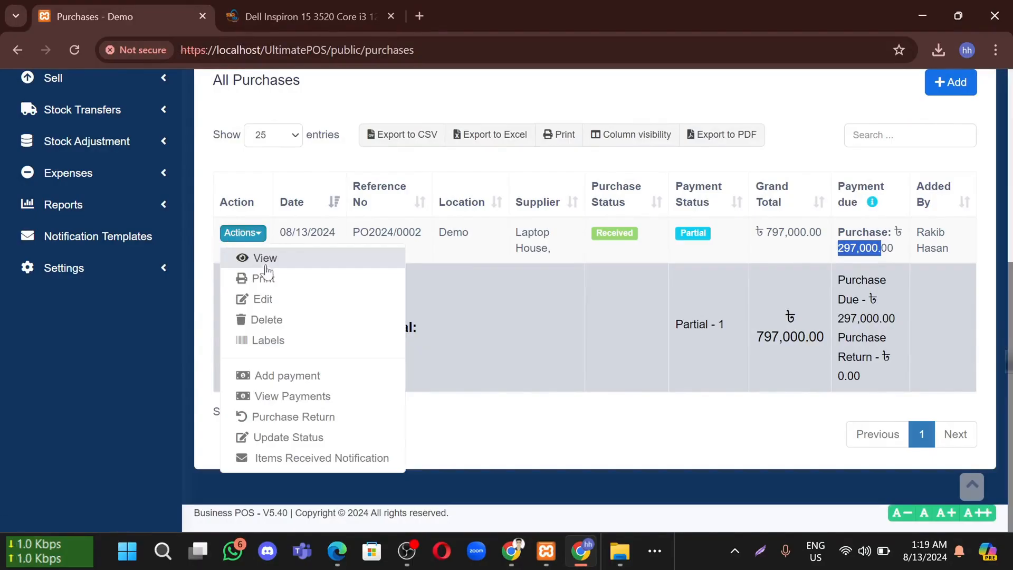
Start a cash payment for PO2024/0002, keeping the amount at 297,000.00
click(300, 375)
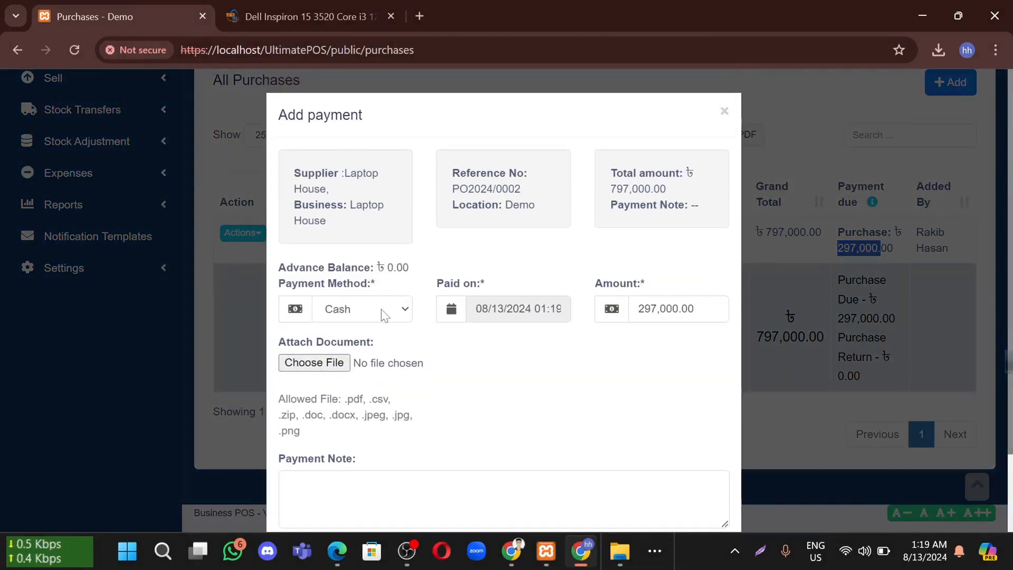
click(652, 306)
click(652, 306)
click(652, 306)
click(672, 302)
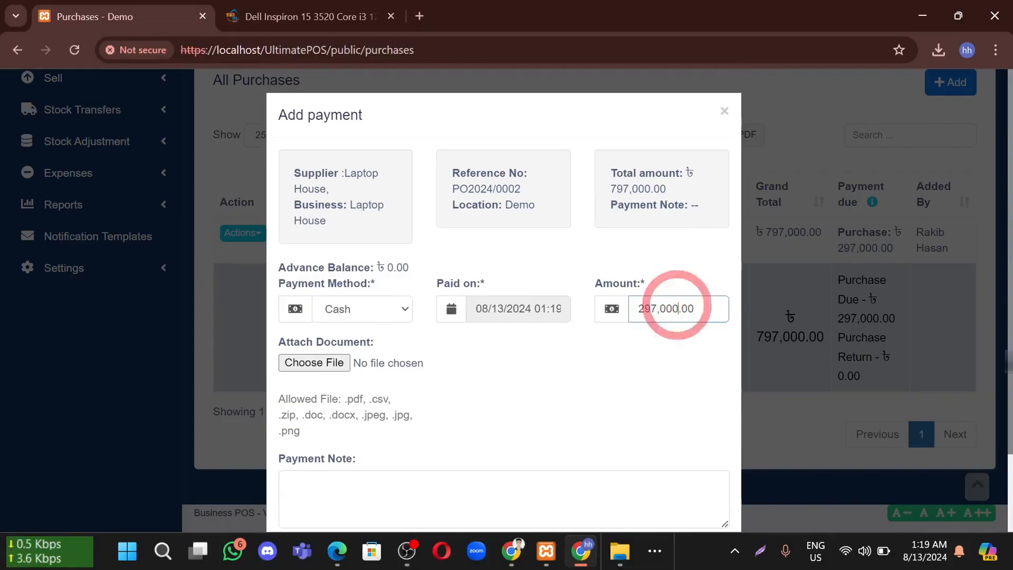
click(641, 344)
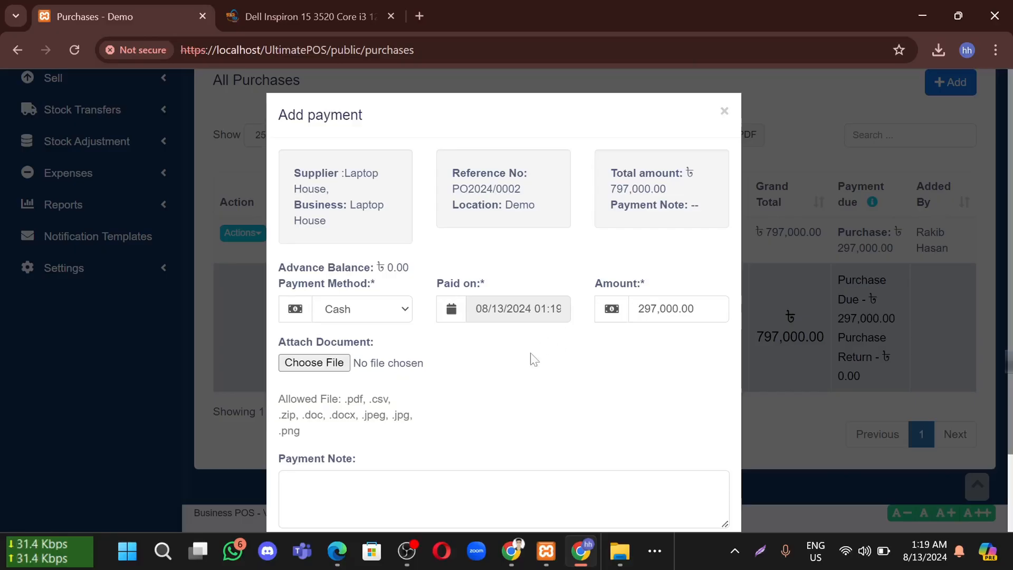
Leave the Payment Note empty and save the 297,000.00 cash payment
scroll(533, 358, down, 2)
click(351, 380)
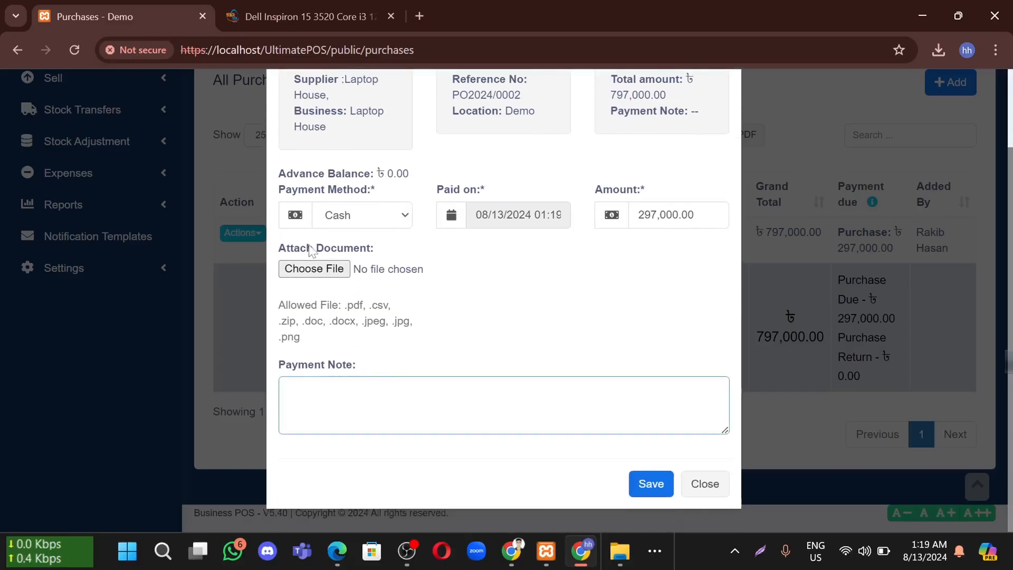
drag(299, 252, 384, 253)
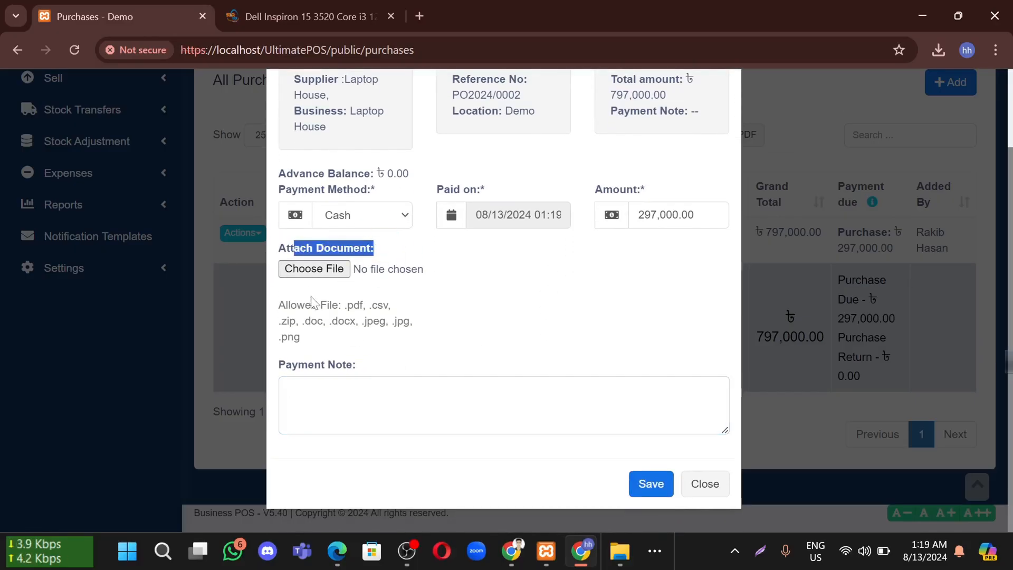
click(320, 322)
click(315, 380)
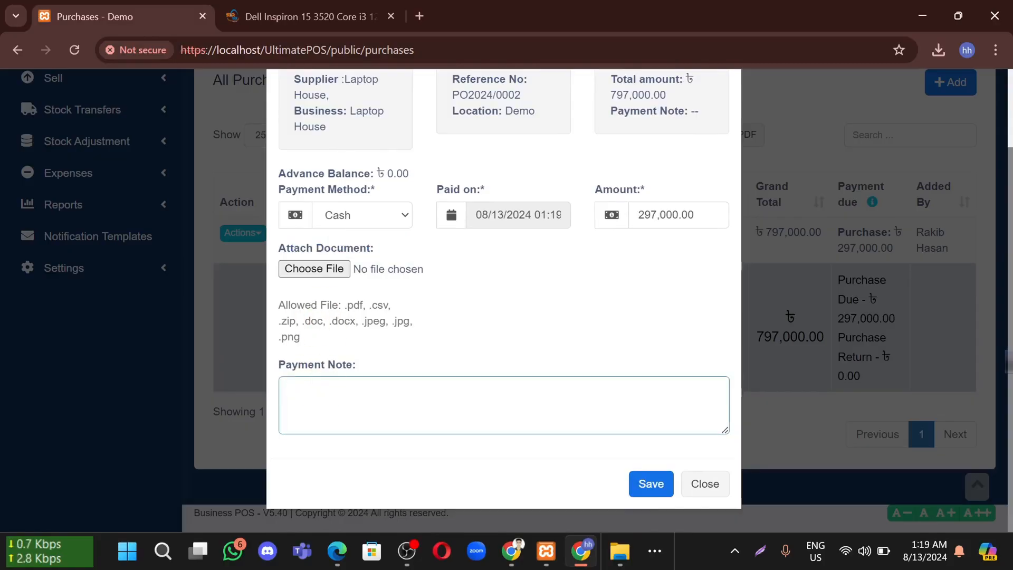
text(Done)
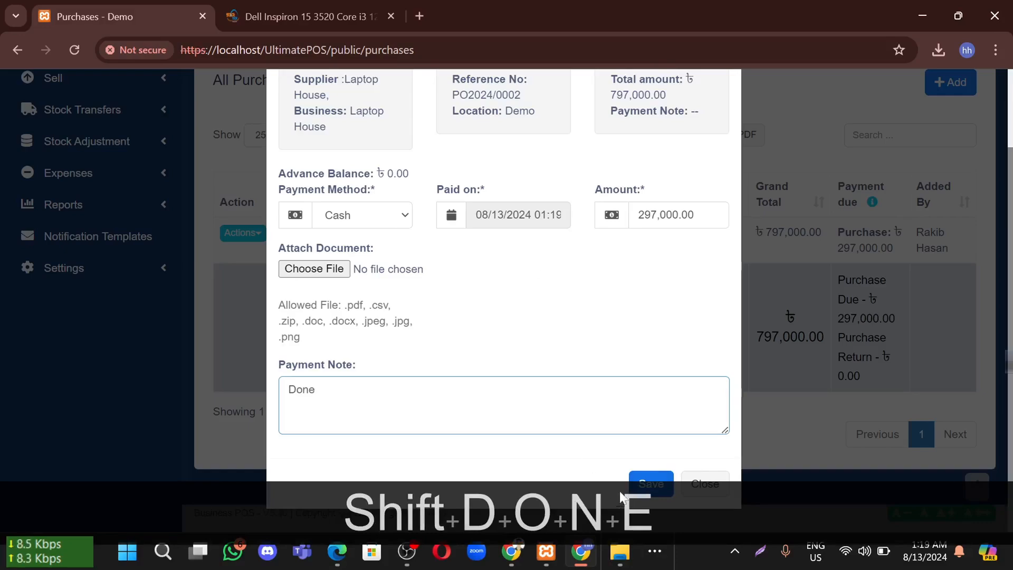
drag(316, 389, 248, 387)
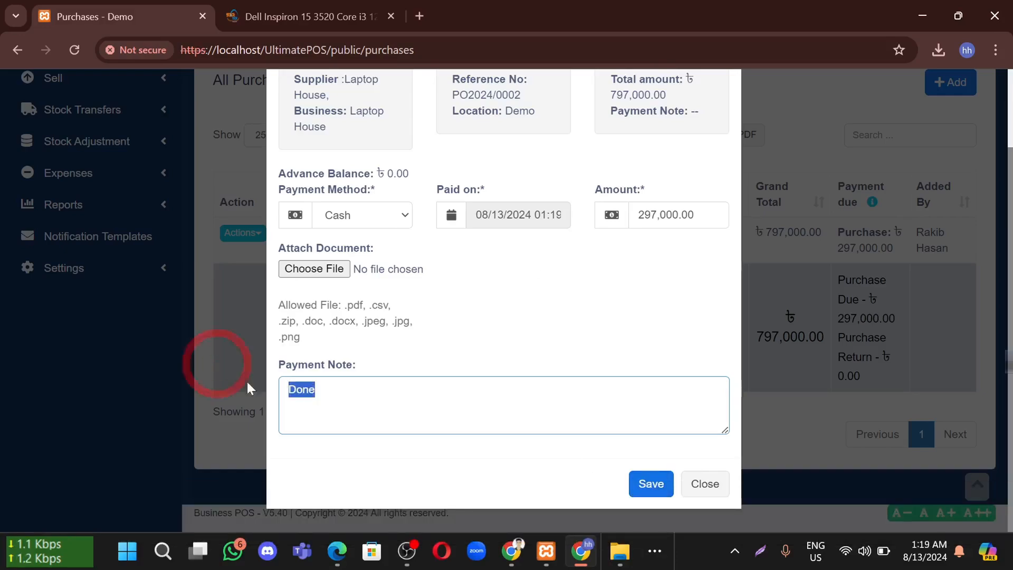
key(BackSpace)
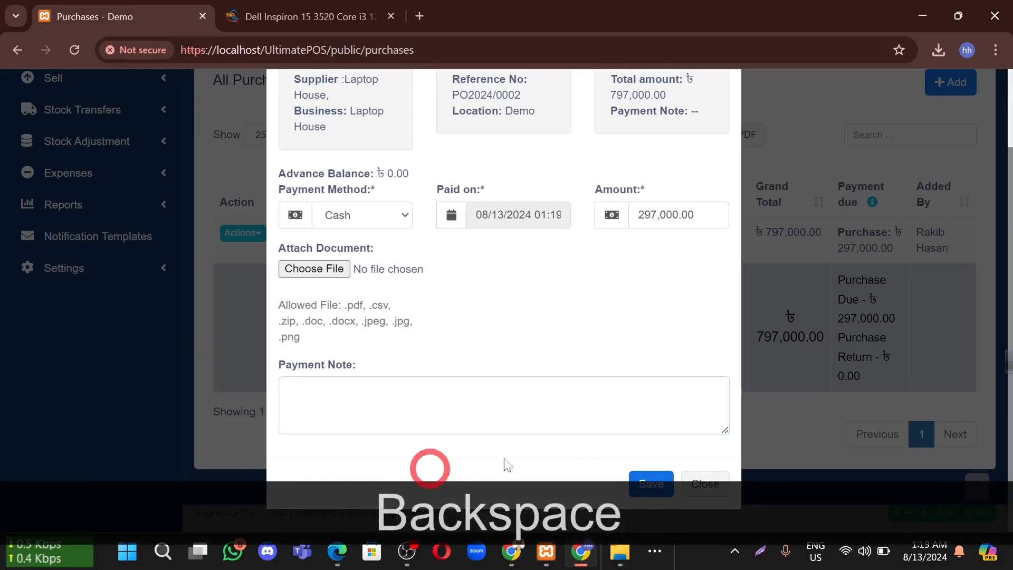
click(652, 483)
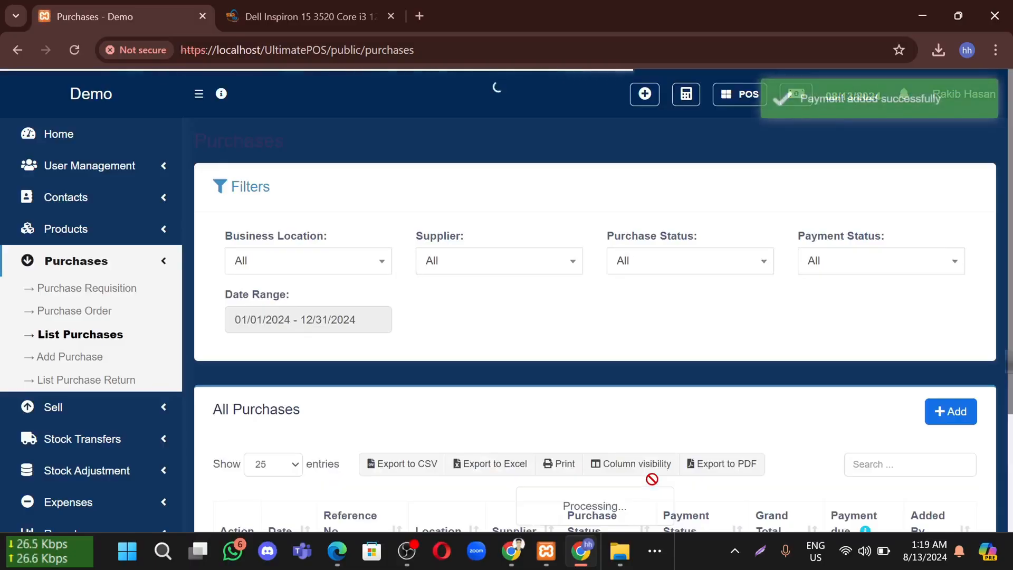
scroll(754, 316, down, 6)
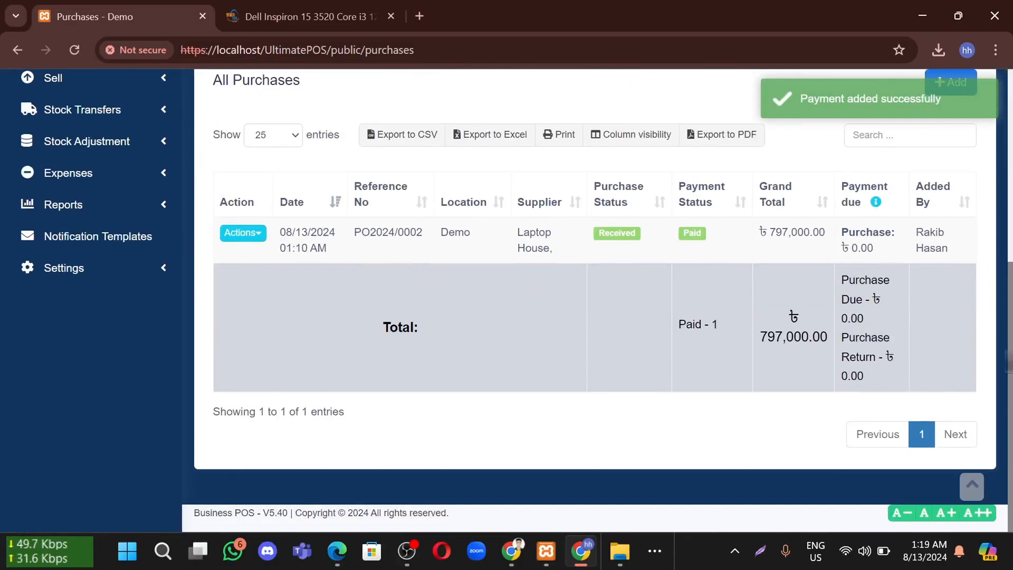
drag(842, 344, 766, 337)
drag(712, 231, 679, 233)
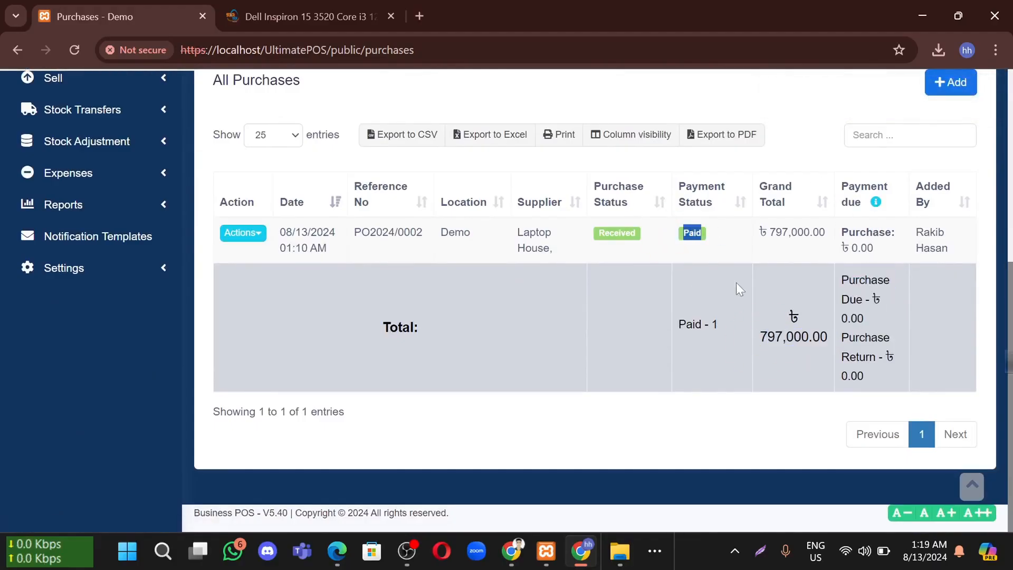
click(871, 237)
click(979, 213)
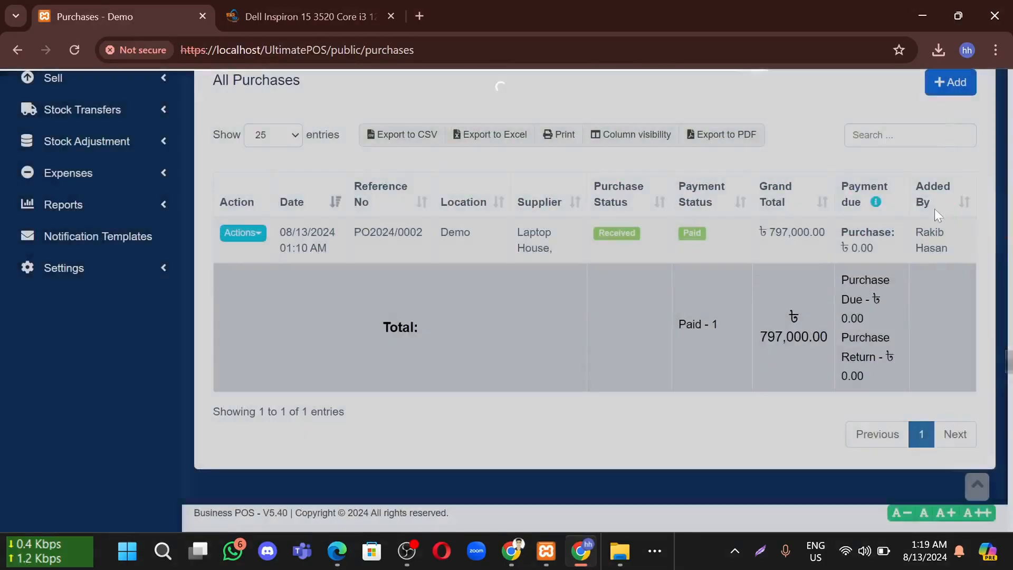
drag(876, 248, 844, 248)
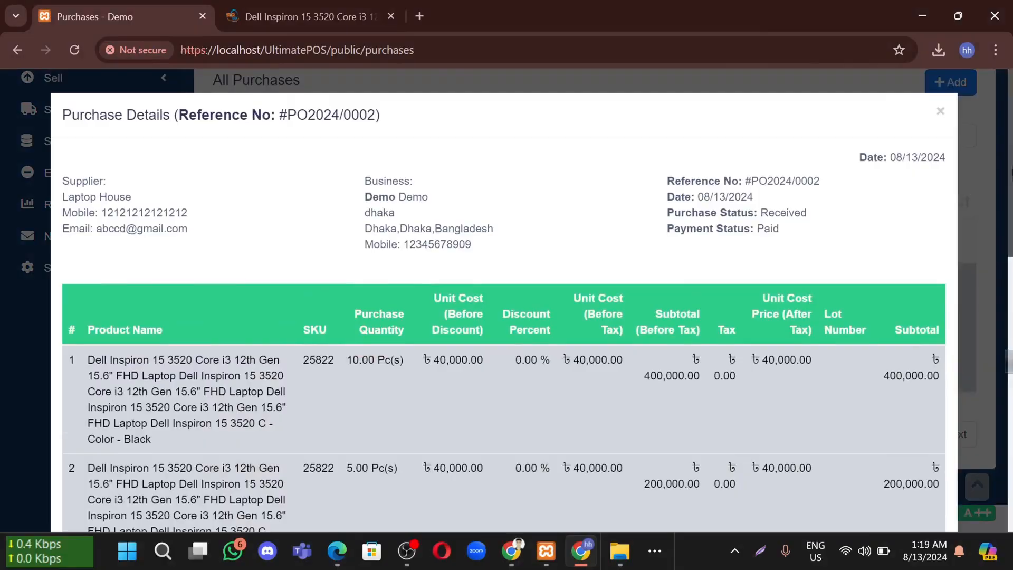
click(942, 113)
scroll(441, 286, up, 6)
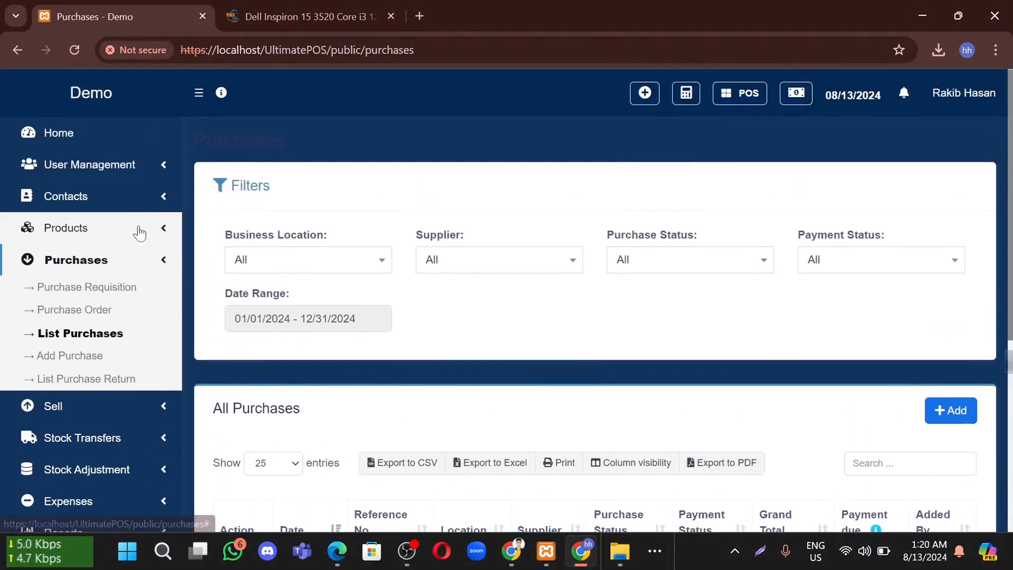
click(137, 230)
In List Products, confirm the Dell Inspiron's current stock of 20.00 Pieces and view its details
click(91, 259)
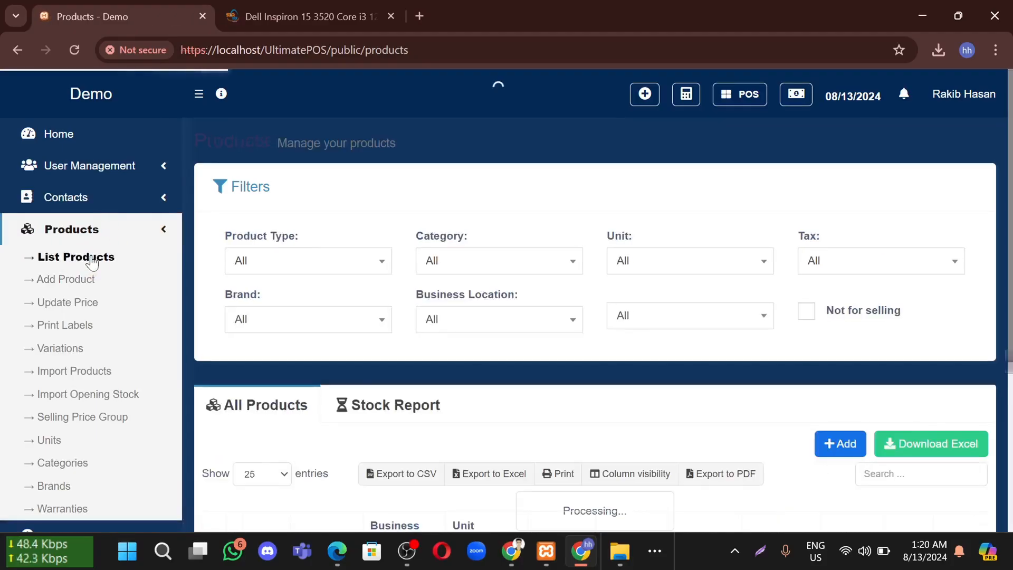
scroll(409, 311, down, 5)
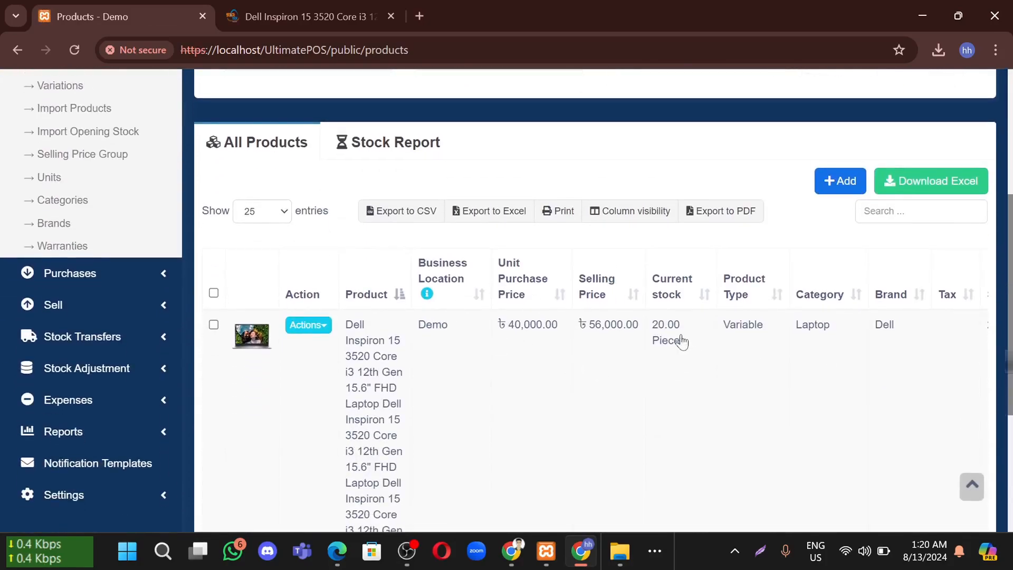
scroll(678, 314, down, 1)
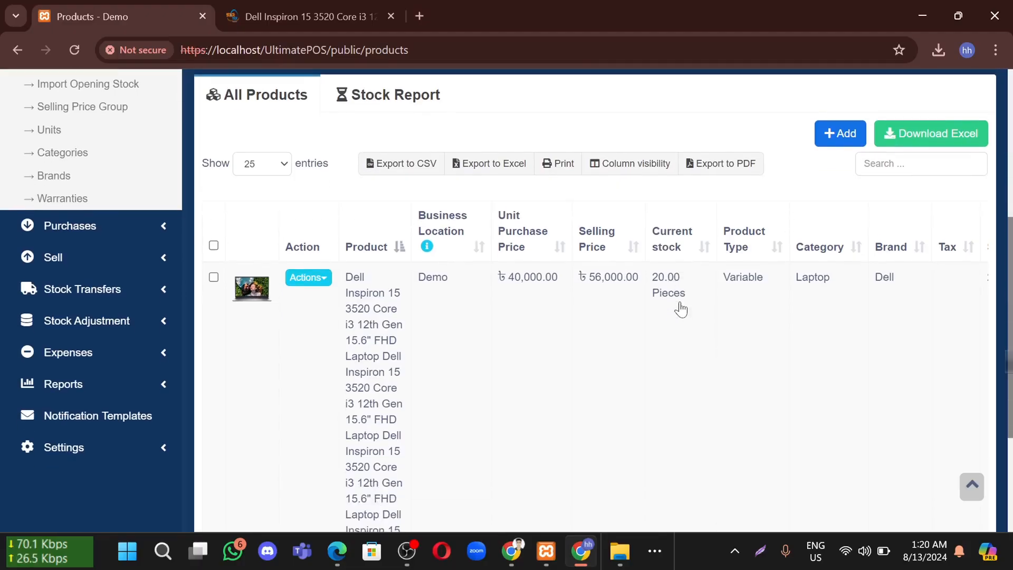
drag(658, 278, 695, 309)
click(768, 326)
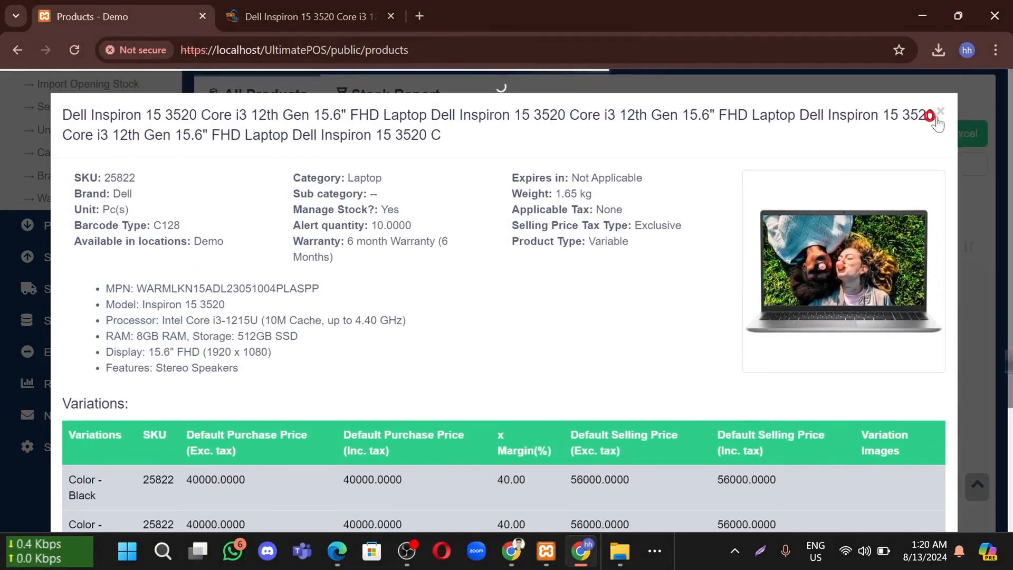
click(939, 114)
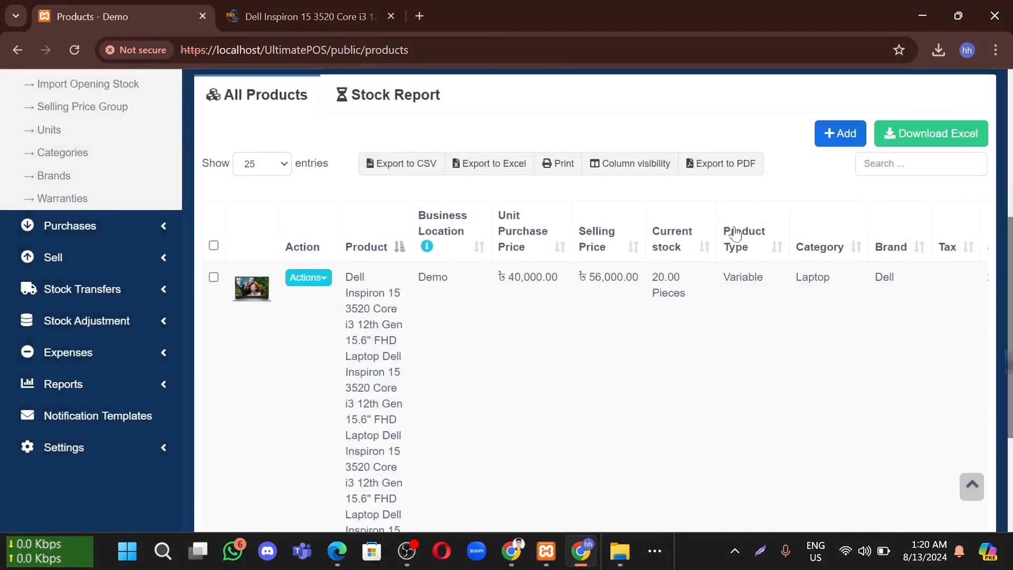
scroll(656, 292, down, 3)
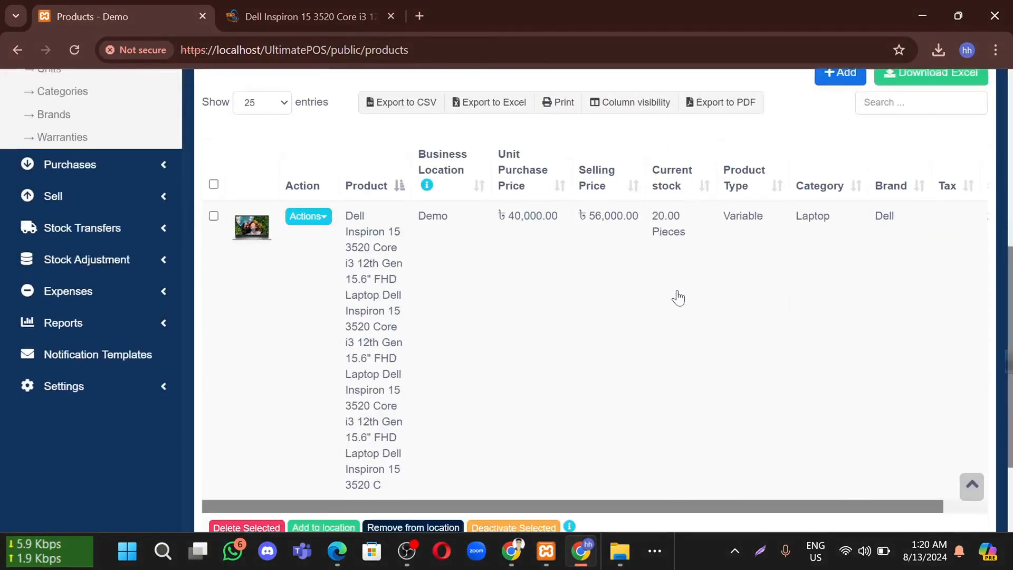
scroll(652, 294, up, 2)
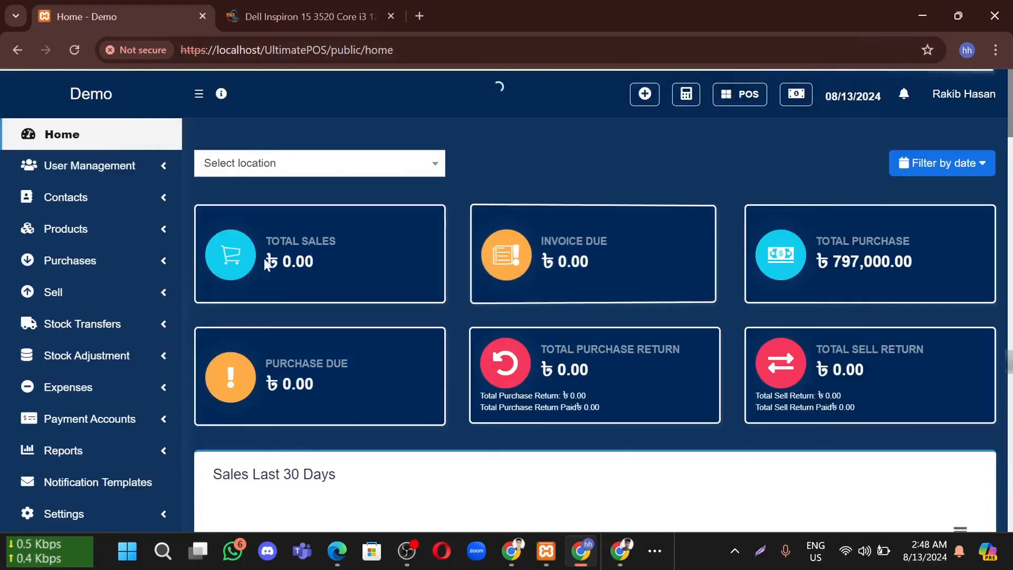
Open Sell > All sales and confirm no sales and ৳ 0.00 totals for 2024
click(141, 297)
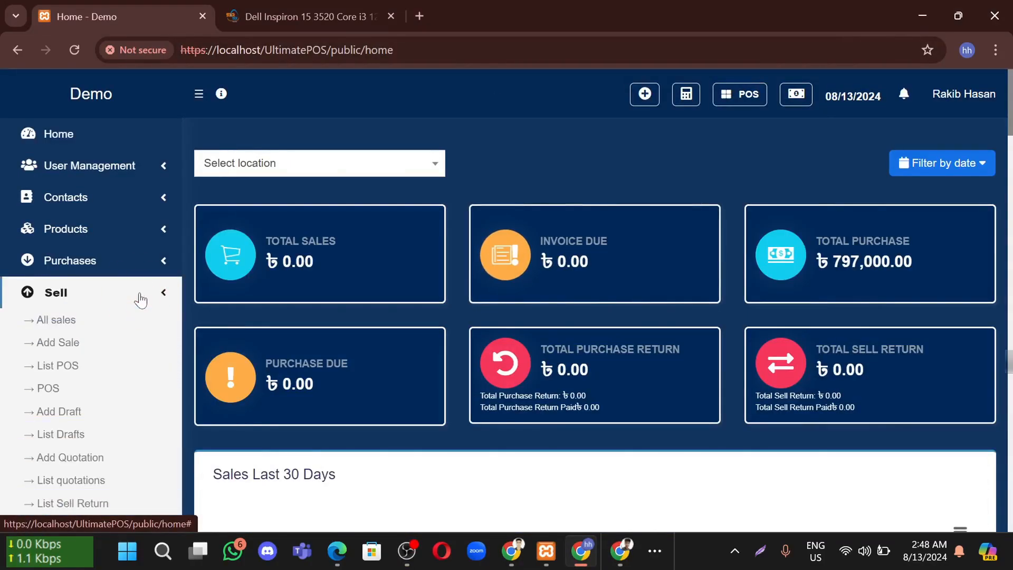
scroll(141, 296, down, 1)
click(79, 284)
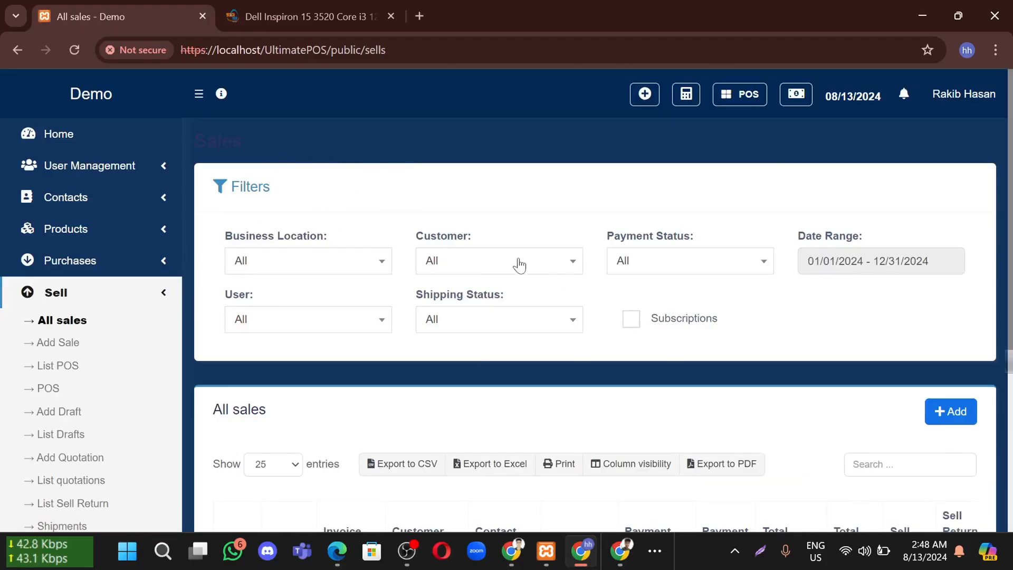
scroll(502, 268, down, 3)
scroll(457, 417, down, 2)
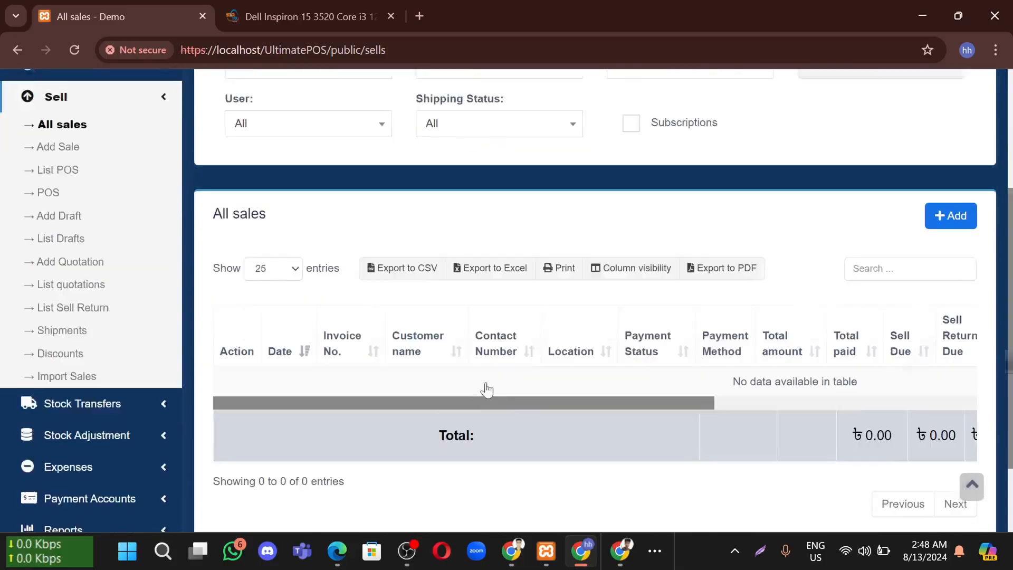
scroll(410, 359, up, 2)
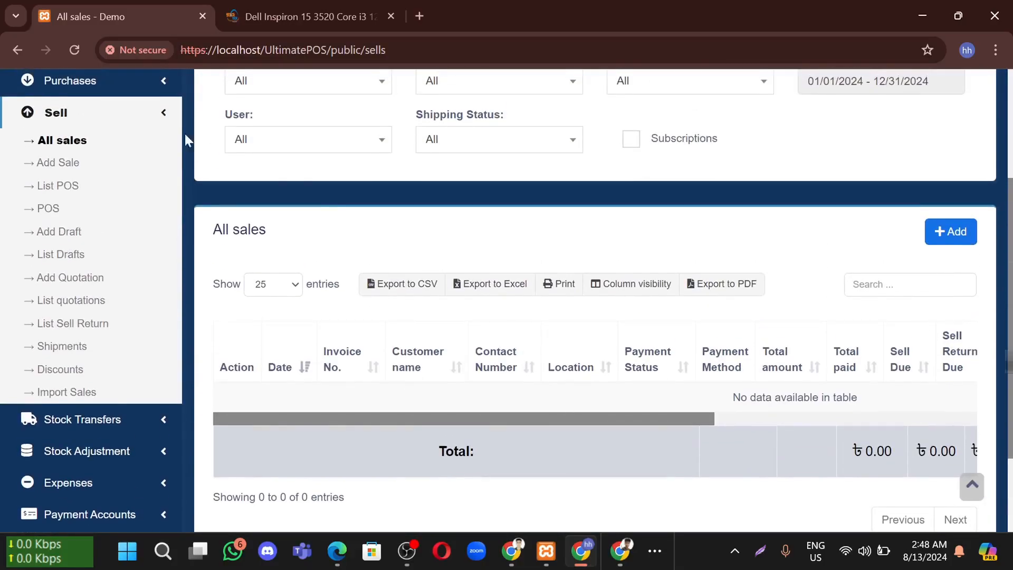
Go through Add Sale and List POS to the POS screen with an empty Walk-In Customer cart
click(59, 164)
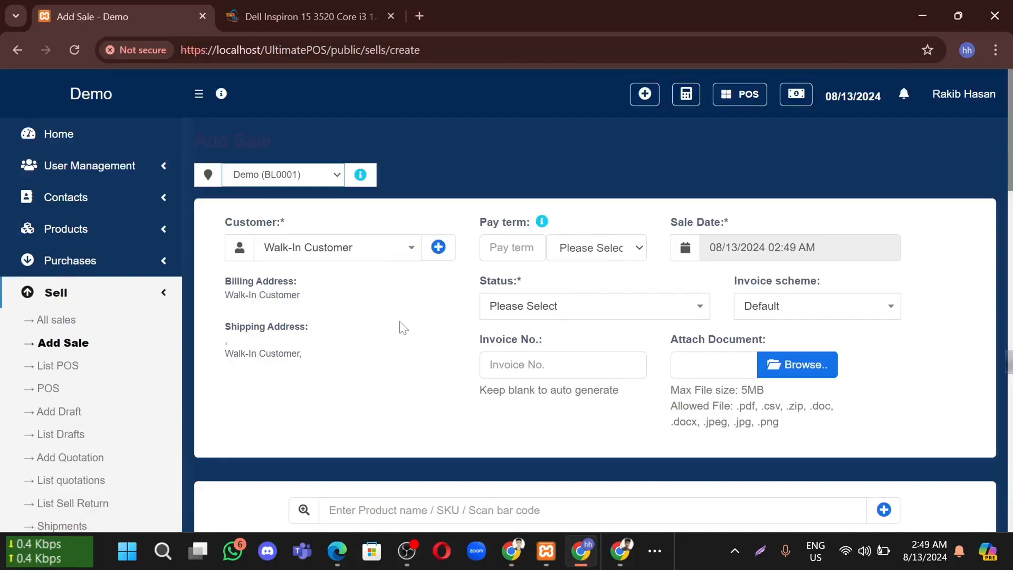
click(88, 361)
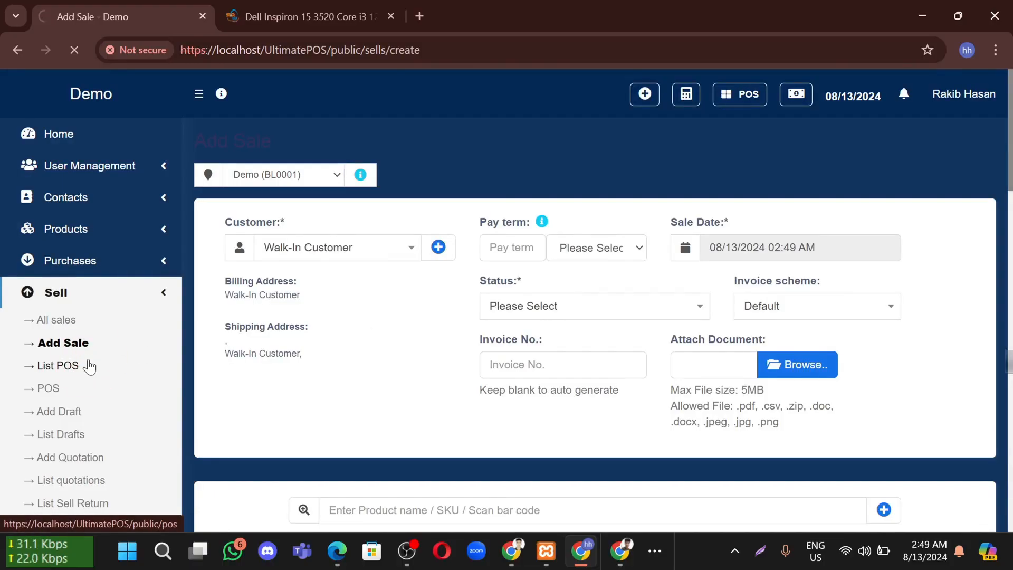
click(60, 389)
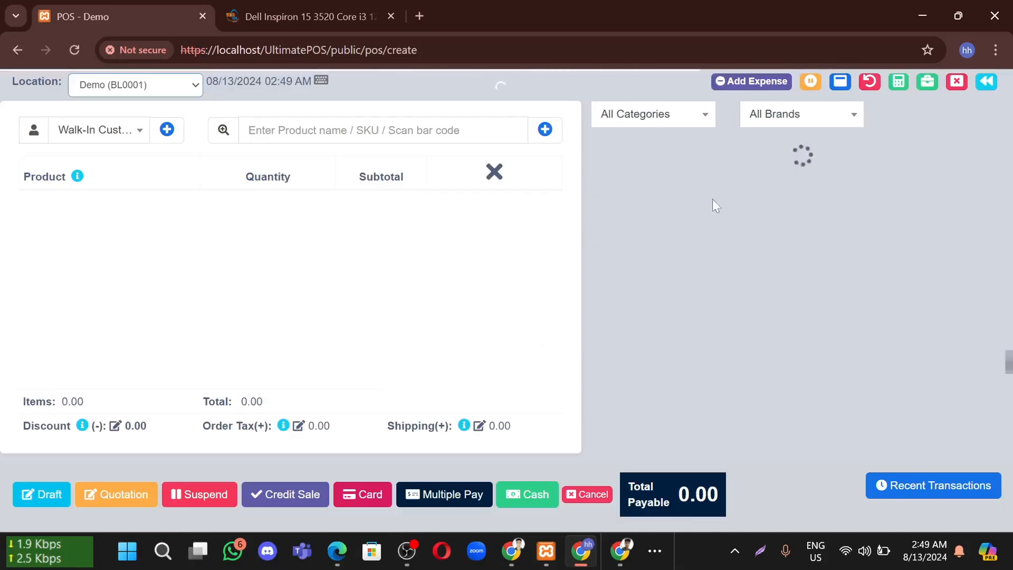
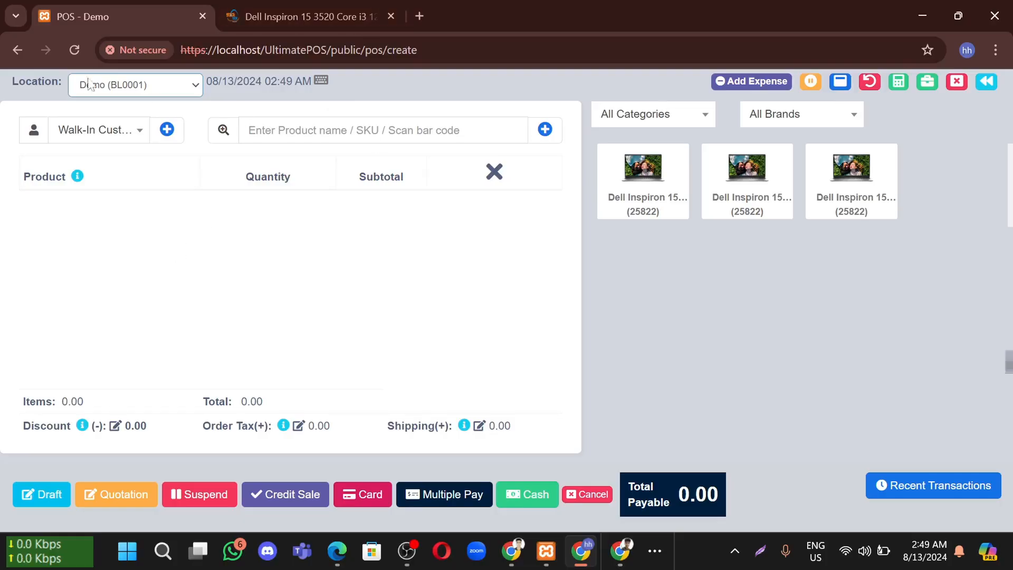
Leave List POS for User Management > Users and start a new user
click(28, 49)
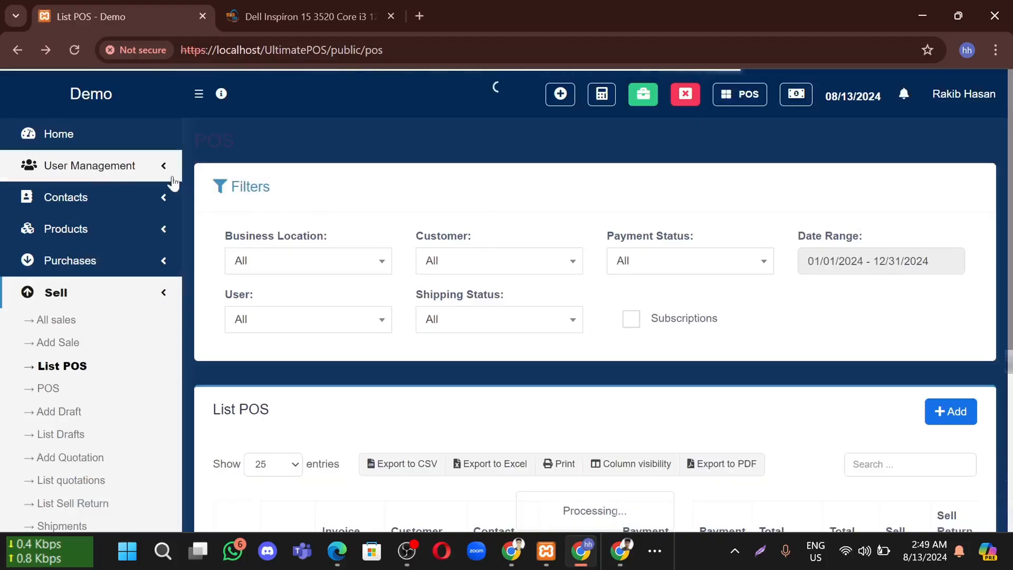
click(135, 167)
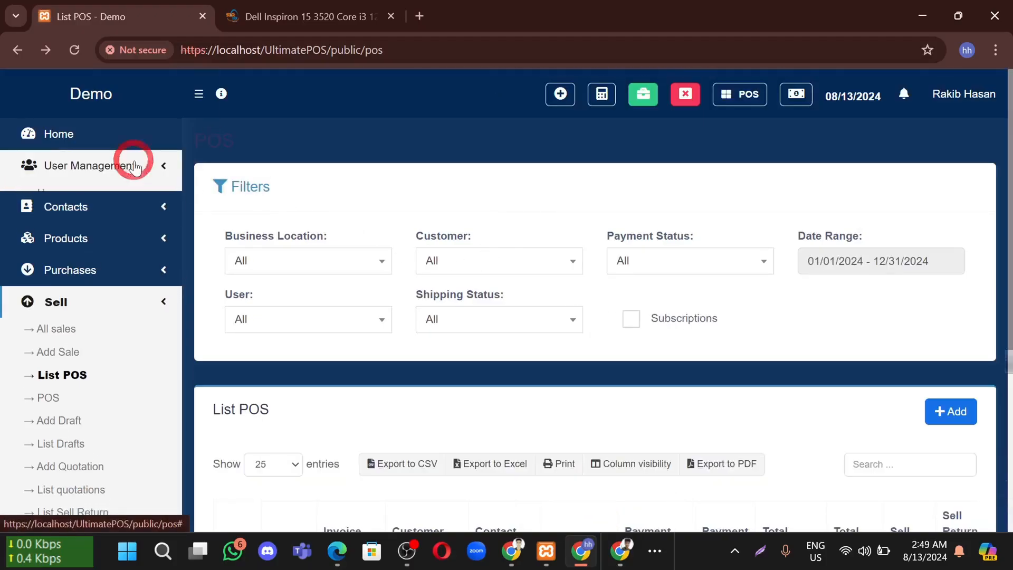
click(80, 191)
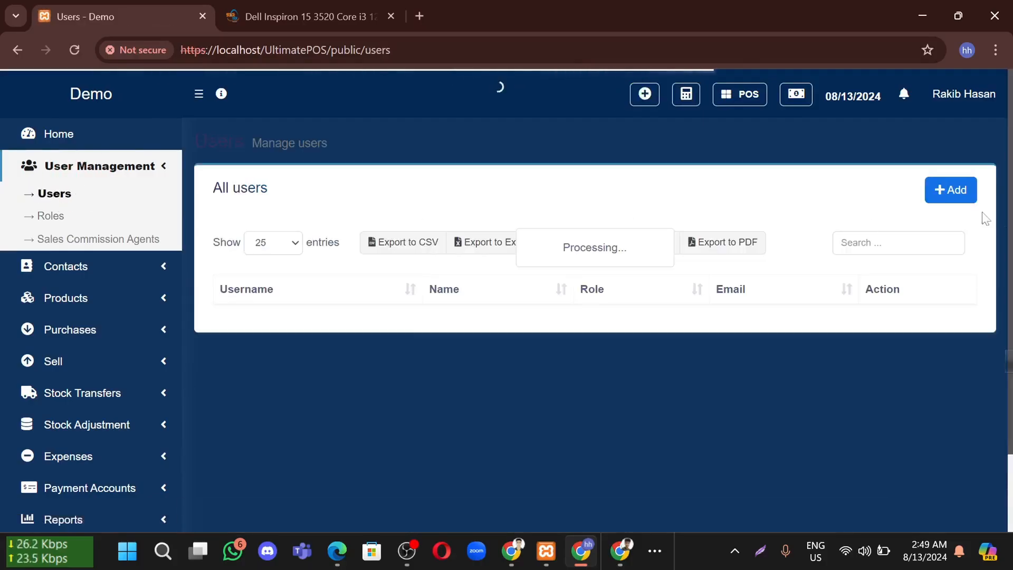
click(959, 195)
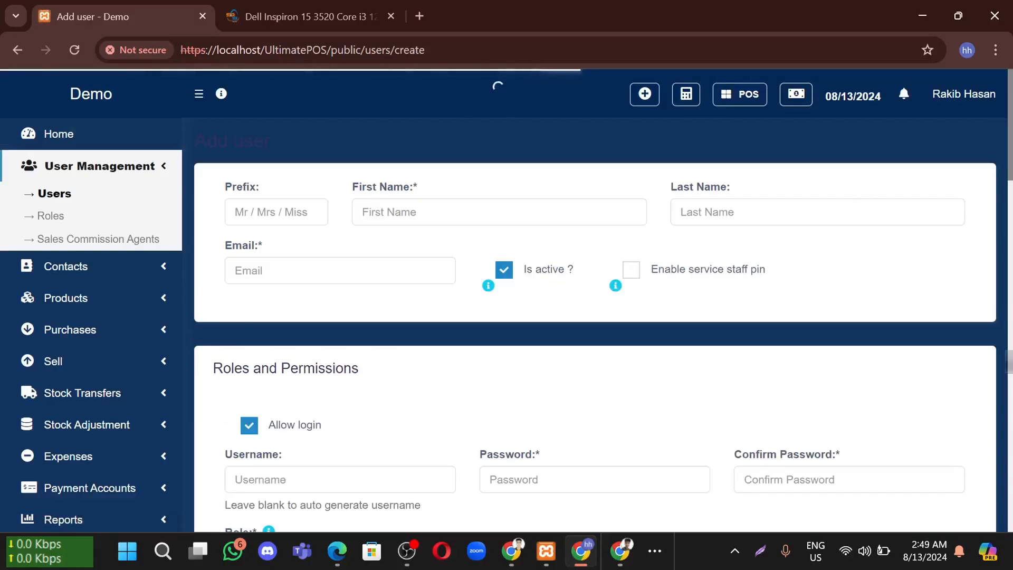
Enter the new user's first name and last name
click(454, 212)
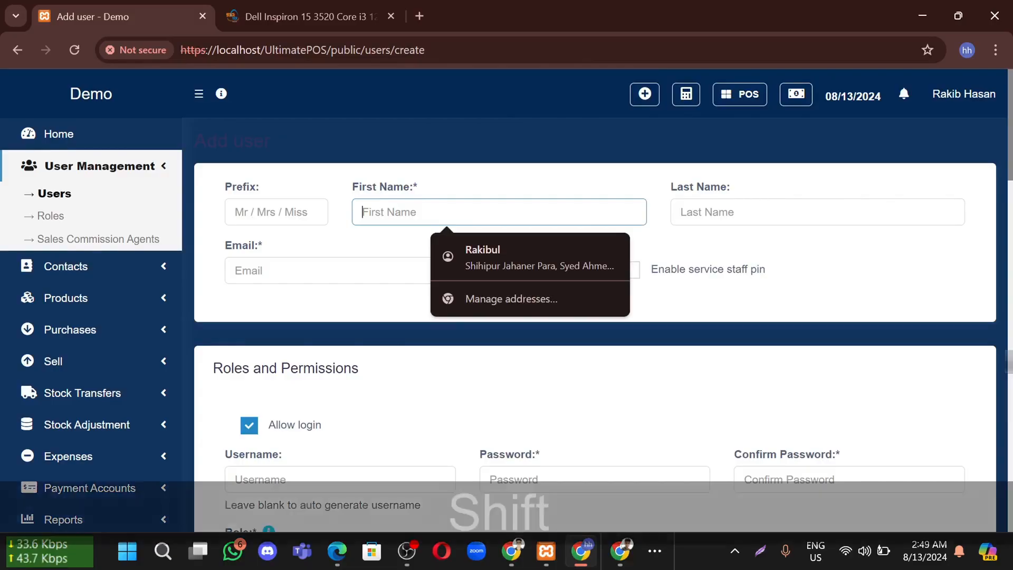
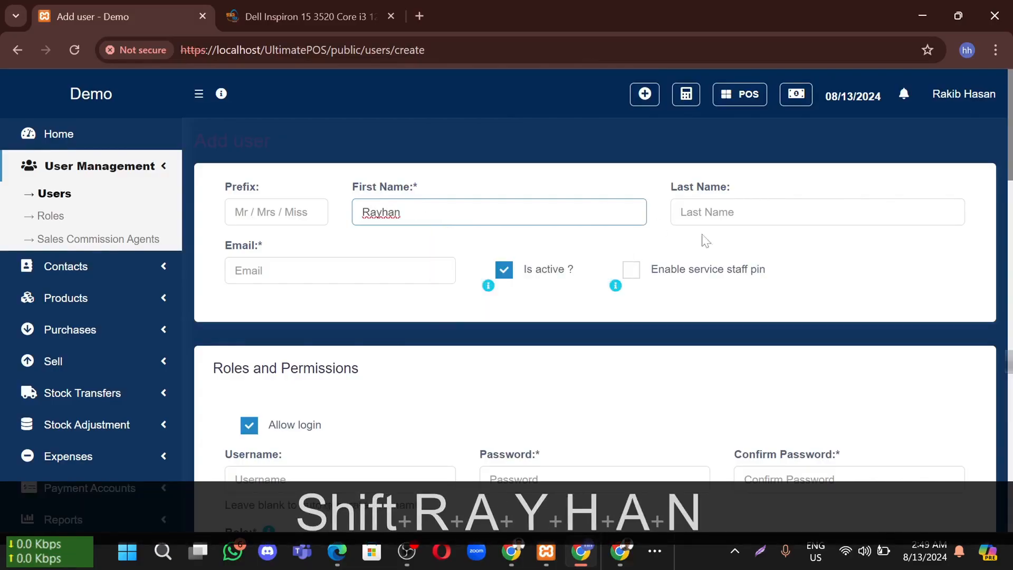
click(718, 212)
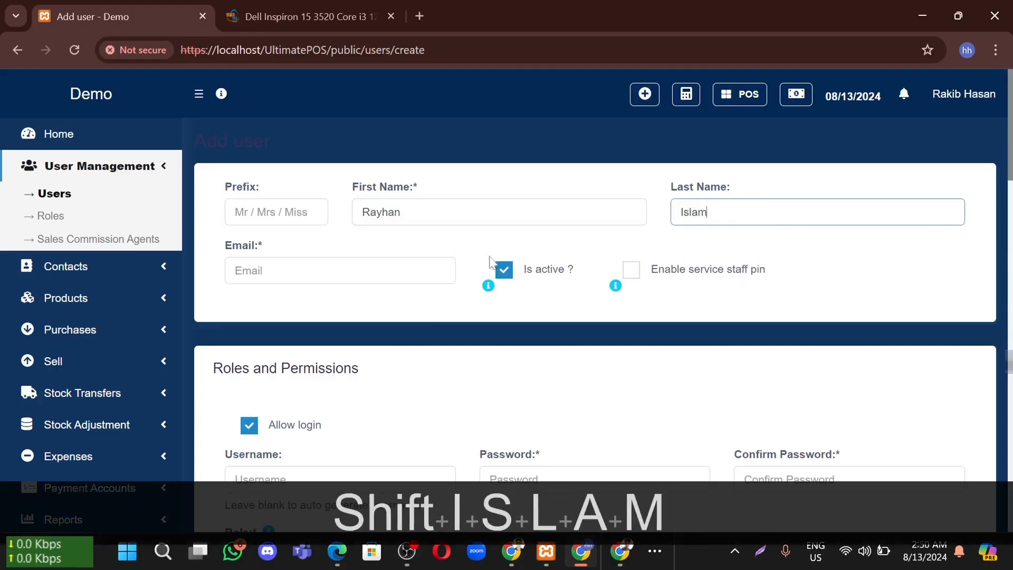
Fill the e-mail from a saved address with a small edit, keeping the user active
click(327, 270)
click(366, 450)
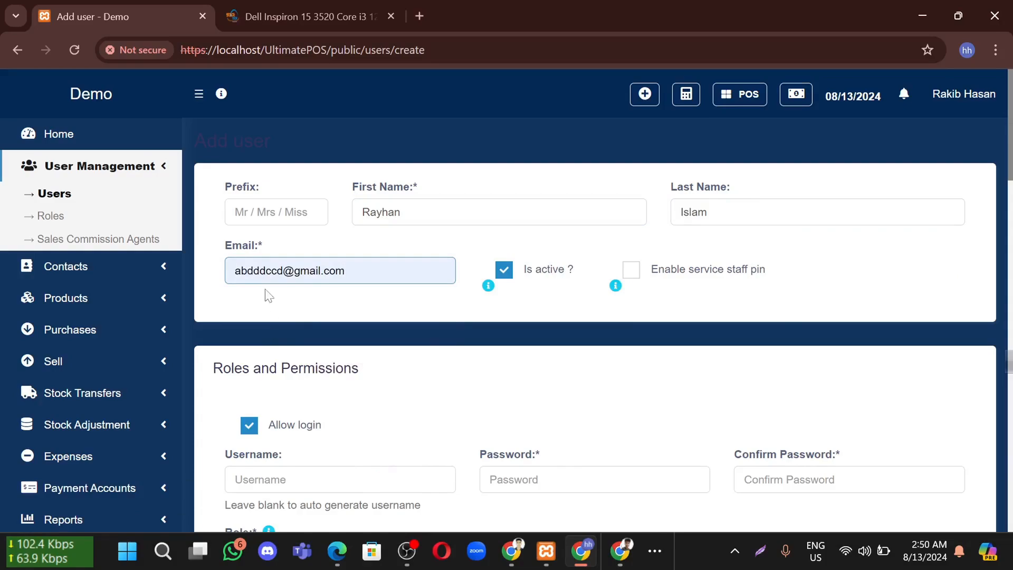
triple_click(260, 271)
text(d)
key(ctrl+z)
click(284, 271)
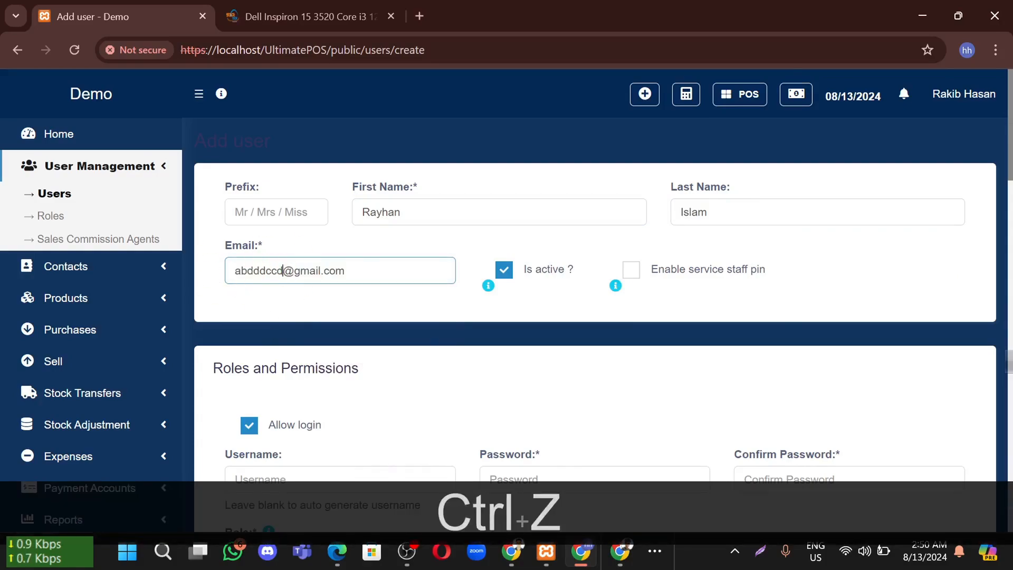
text(c)
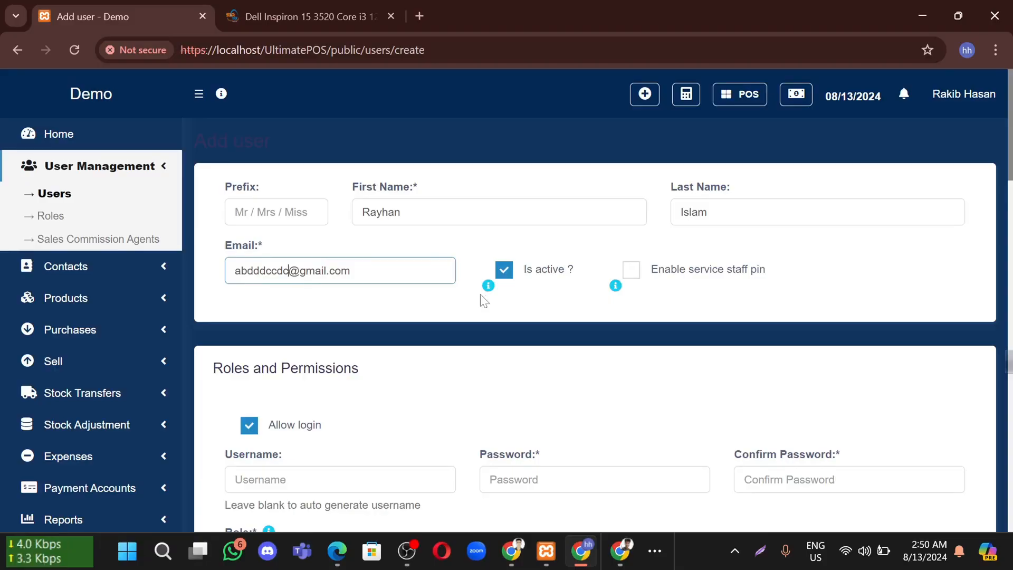
click(506, 271)
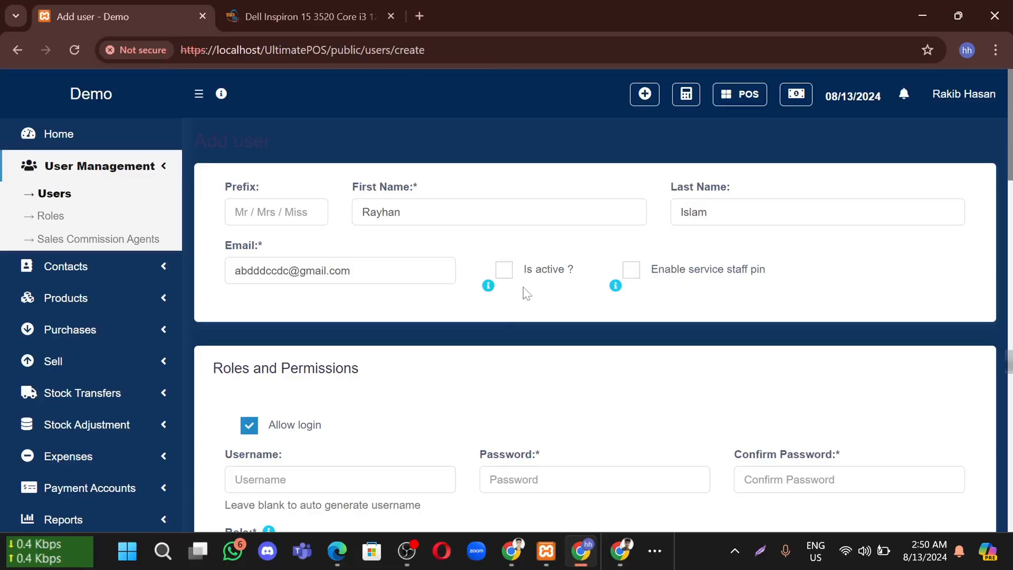
click(504, 272)
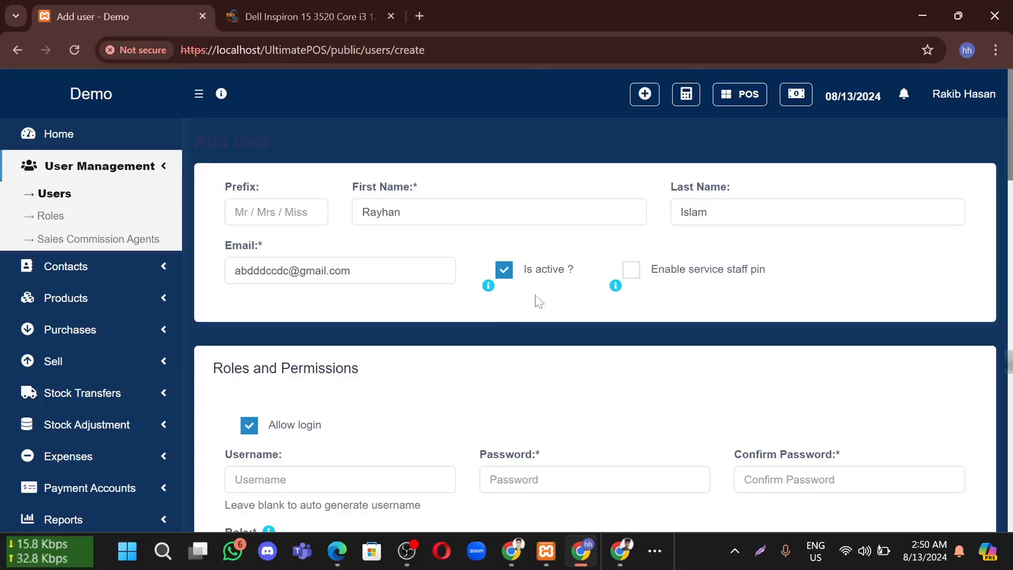
scroll(421, 301, down, 2)
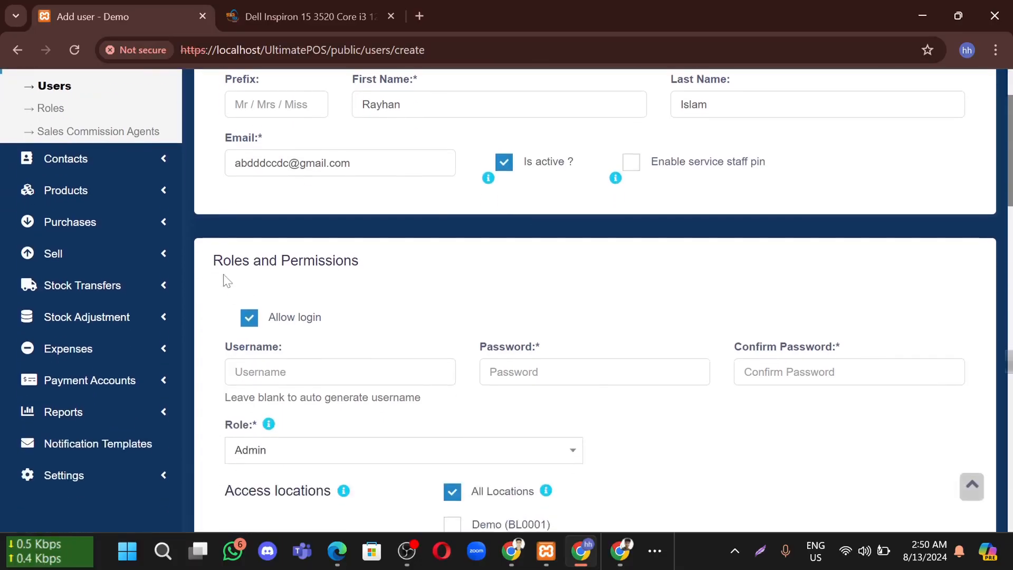
drag(213, 260, 367, 269)
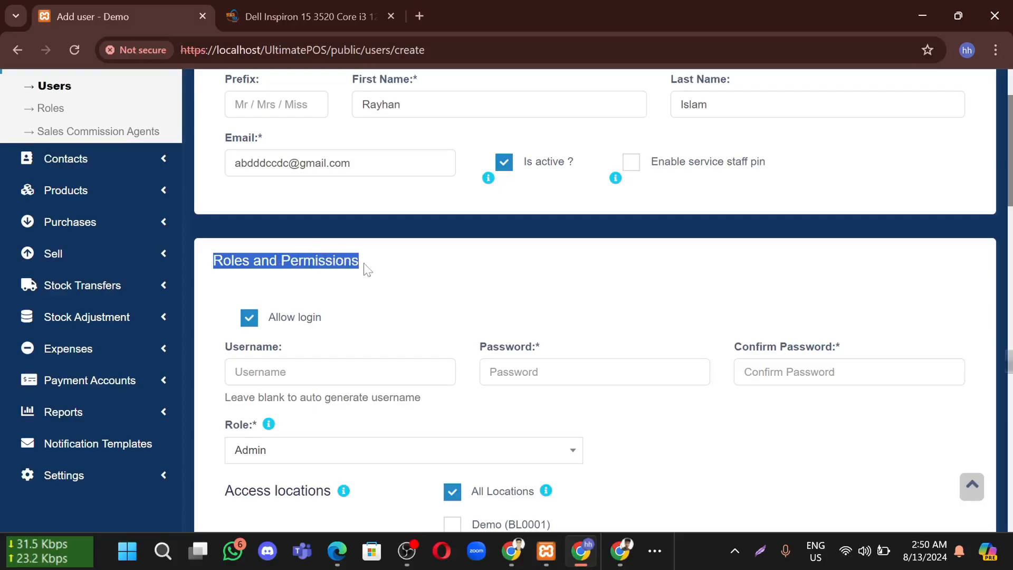
click(399, 262)
drag(352, 261, 213, 262)
click(327, 270)
drag(360, 262, 286, 258)
click(330, 280)
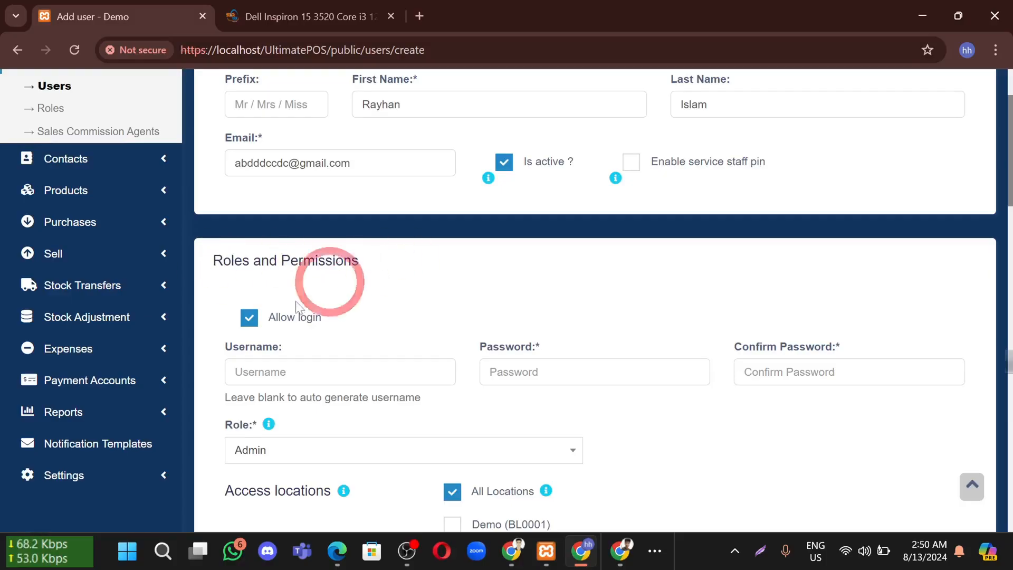
scroll(299, 304, down, 1)
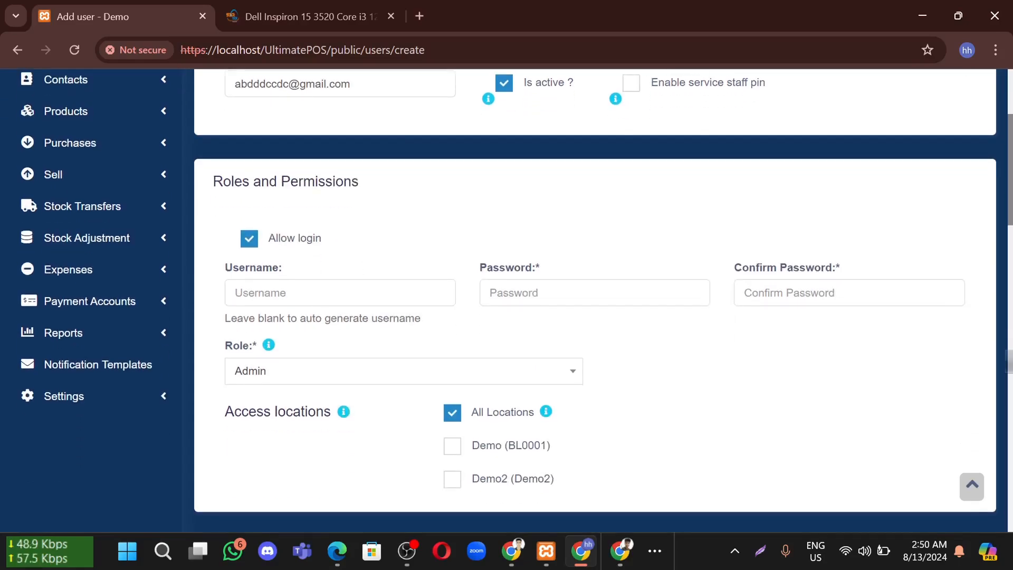
click(308, 290)
click(546, 290)
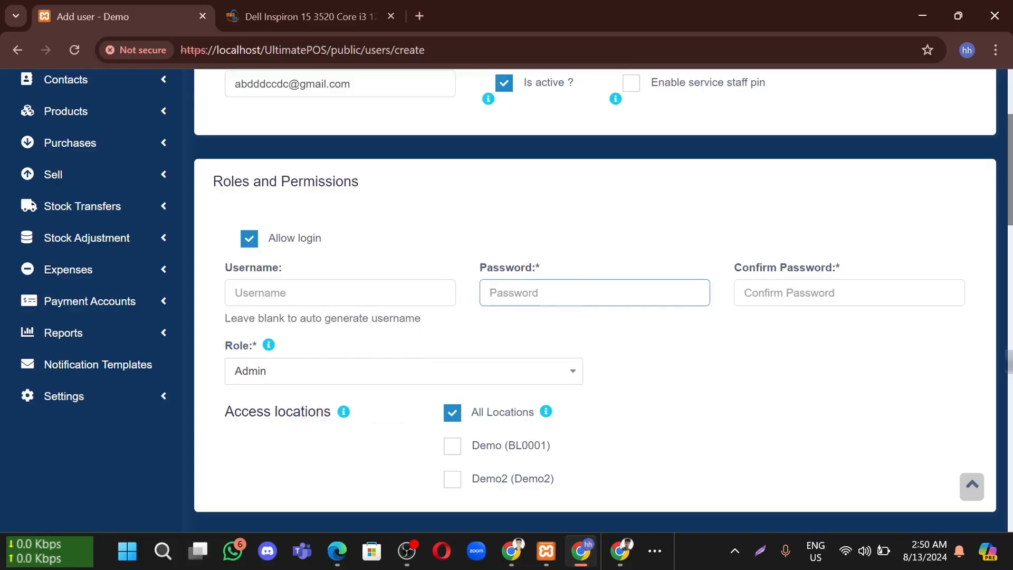
scroll(459, 294, up, 2)
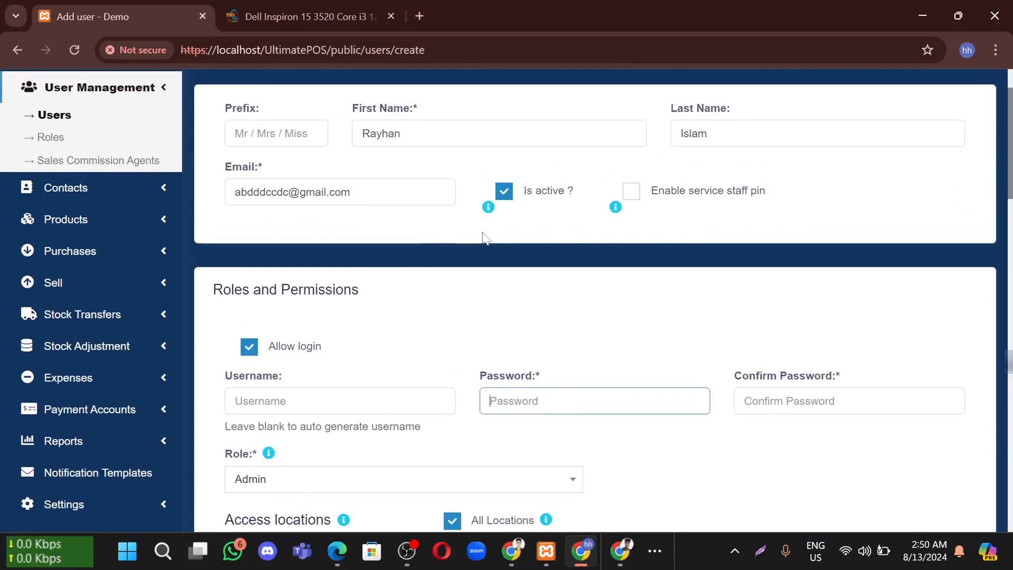
click(631, 192)
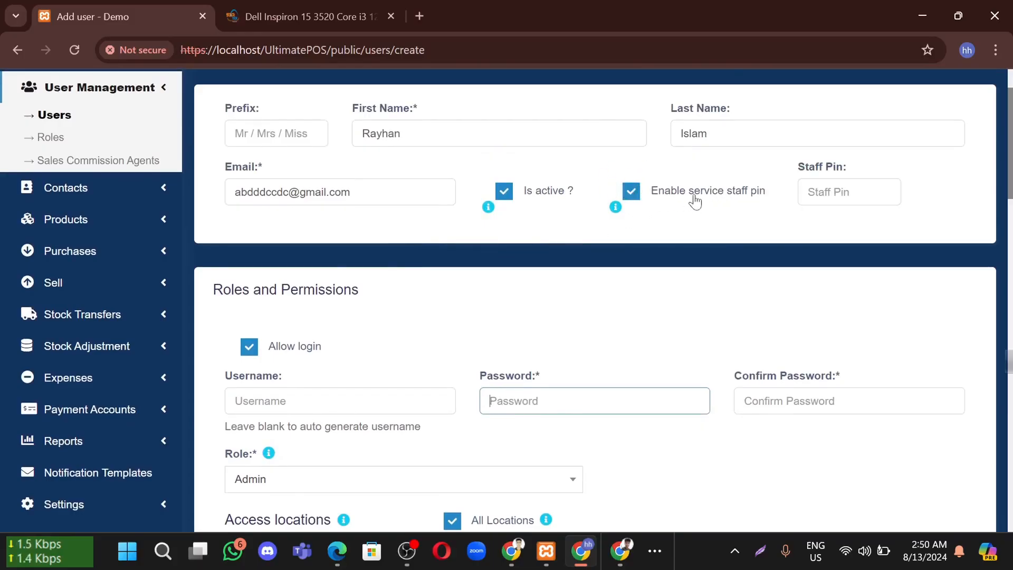
click(808, 192)
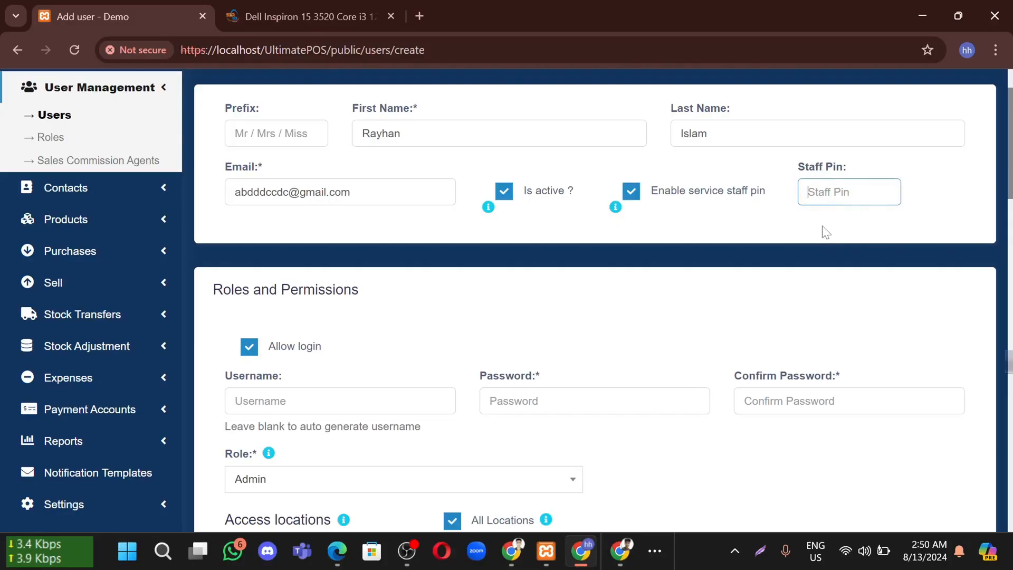
click(632, 194)
click(631, 192)
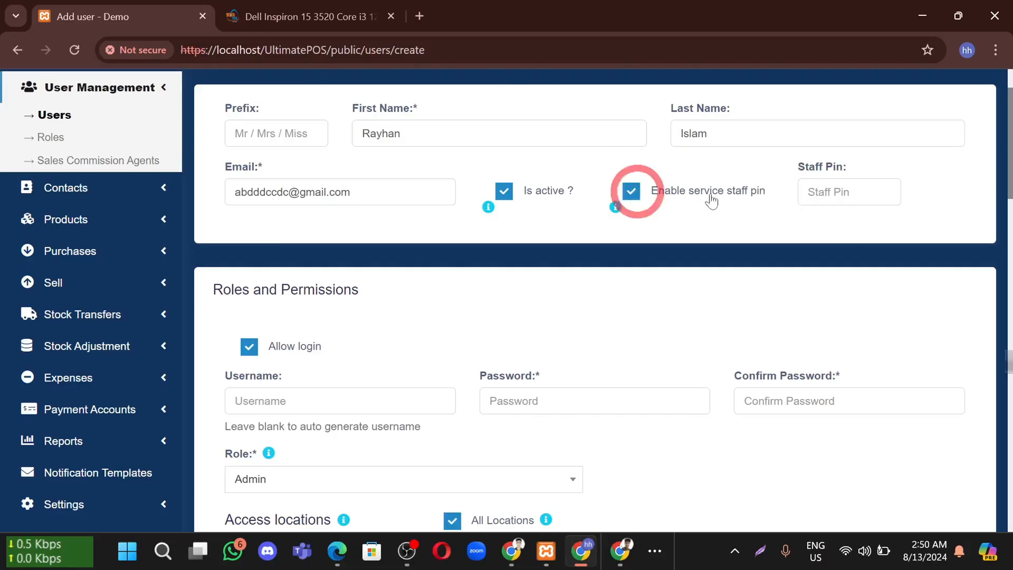
click(631, 192)
scroll(459, 258, down, 3)
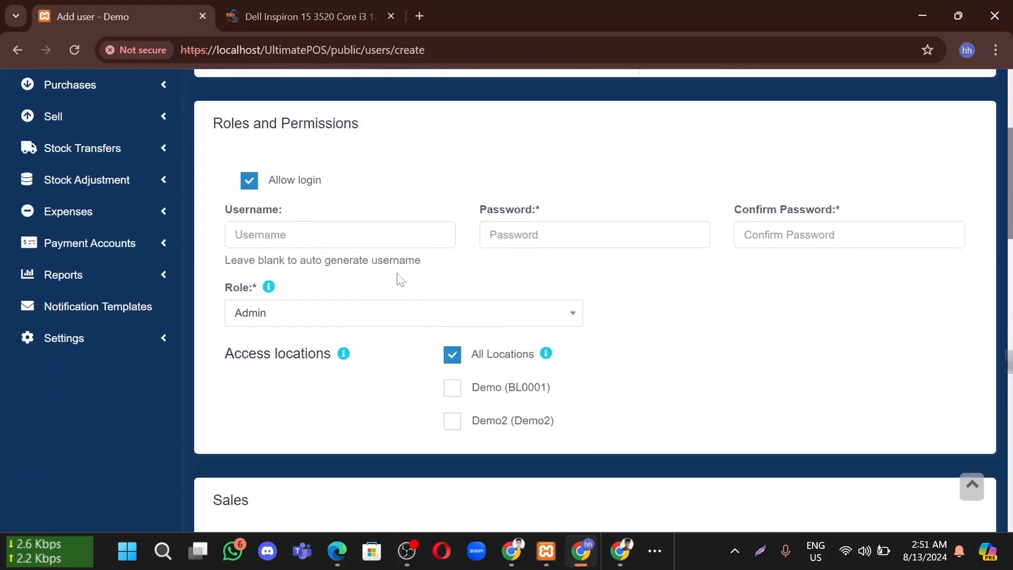
Enter a login username and reuse it as the password and its confirmation
click(291, 228)
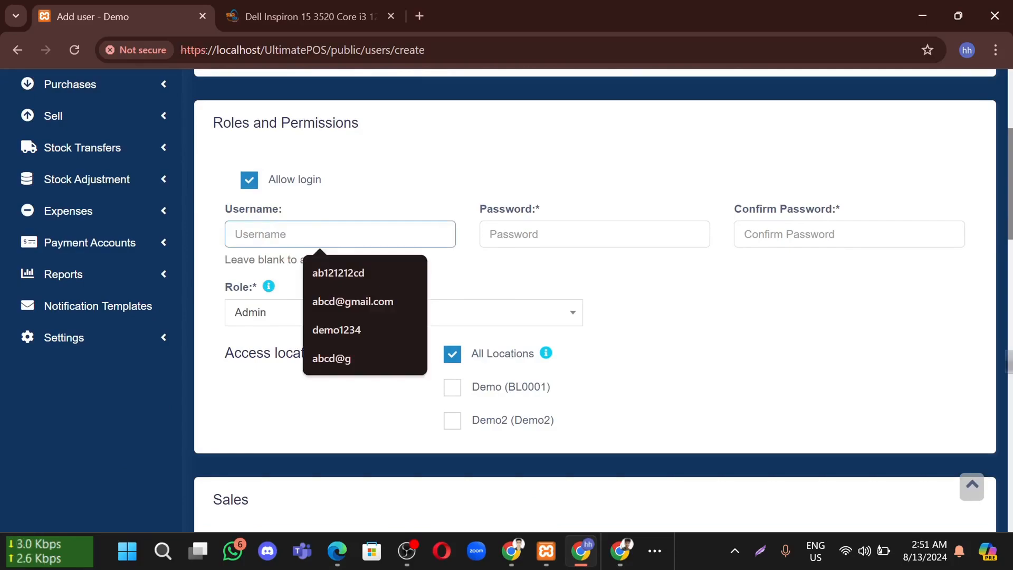
text(demo1212)
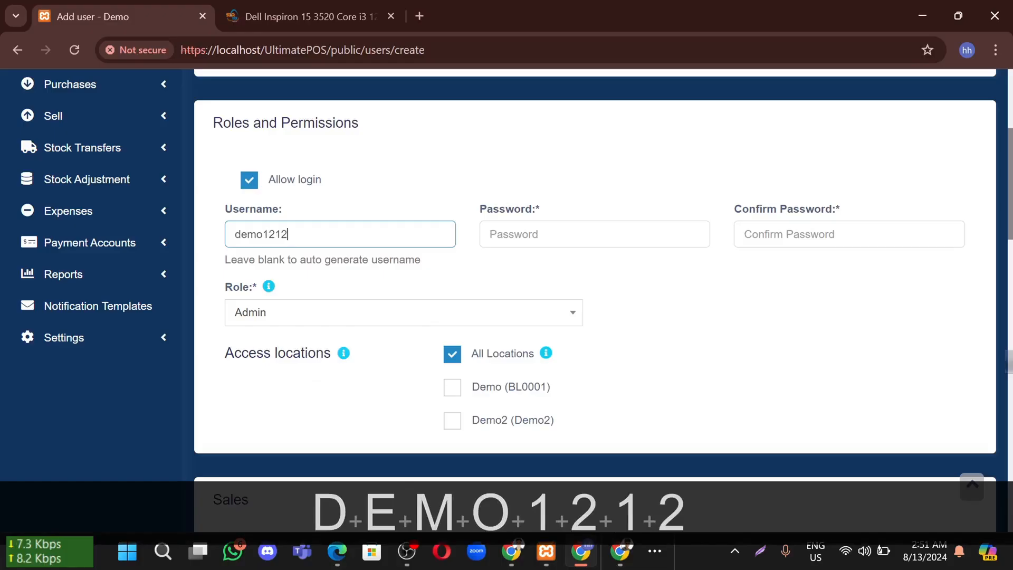
text(@)
key(ctrl+a)
key(ctrl+c)
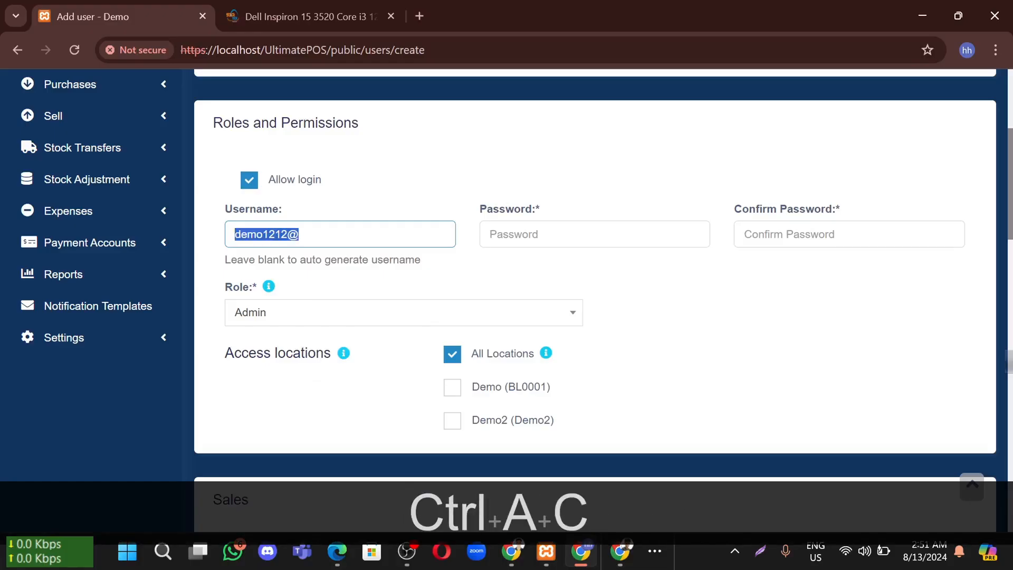
click(515, 232)
key(ctrl+v)
click(816, 222)
key(ctrl+v)
Give the user the Cashier role with access only to Demo (BL0001)
scroll(305, 276, down, 1)
click(309, 258)
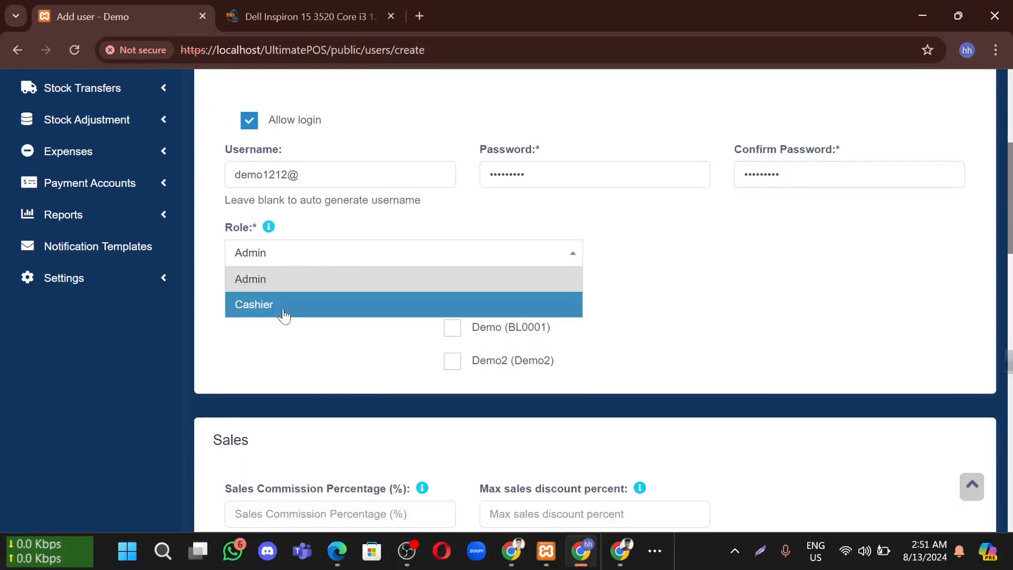
click(283, 306)
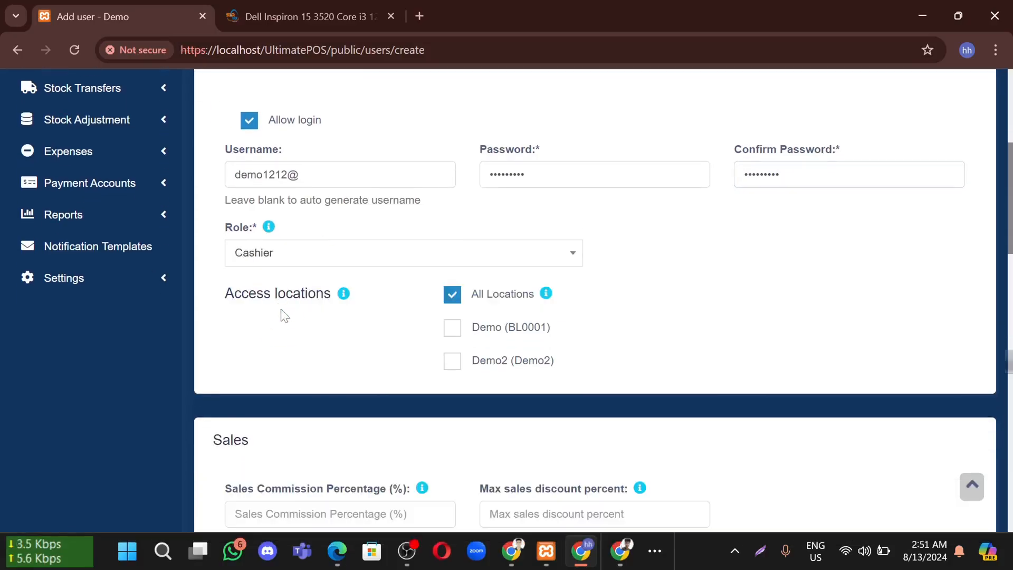
drag(226, 294, 350, 301)
click(366, 326)
click(452, 328)
click(452, 296)
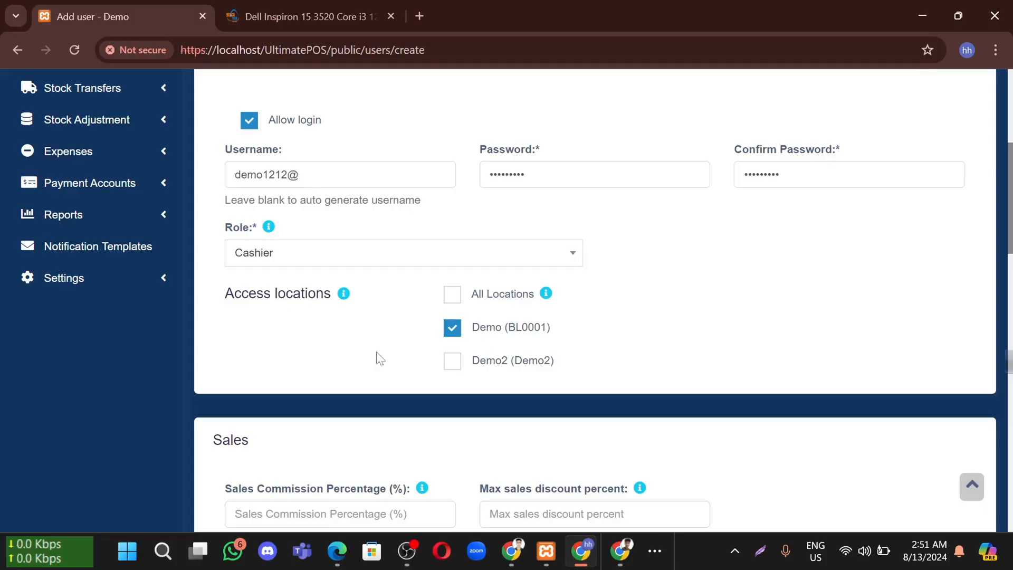
Set Sales Commission Percentage to 0 and Max sales discount percent to 2
scroll(287, 352, down, 4)
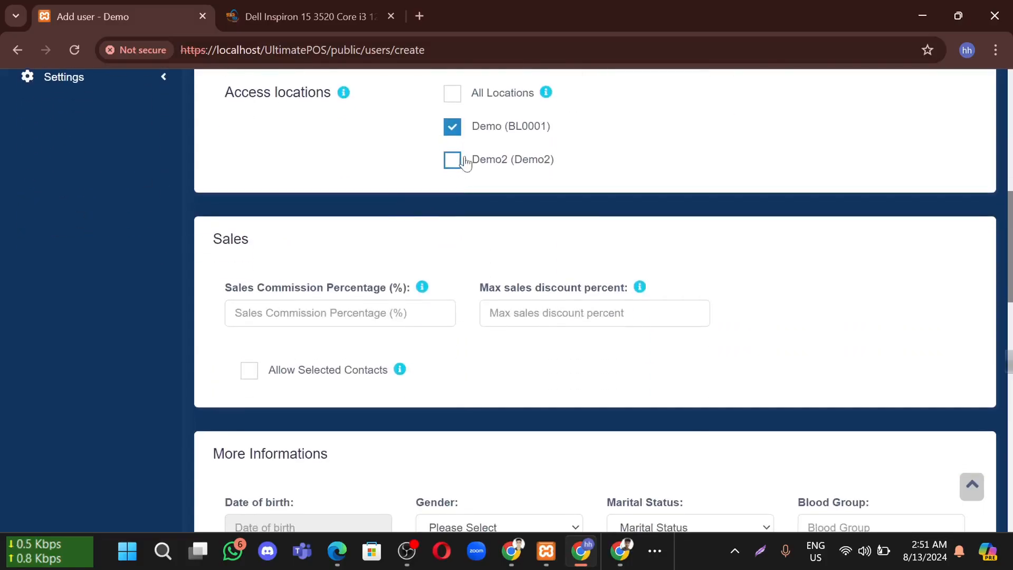
drag(214, 244, 266, 240)
drag(227, 291, 411, 288)
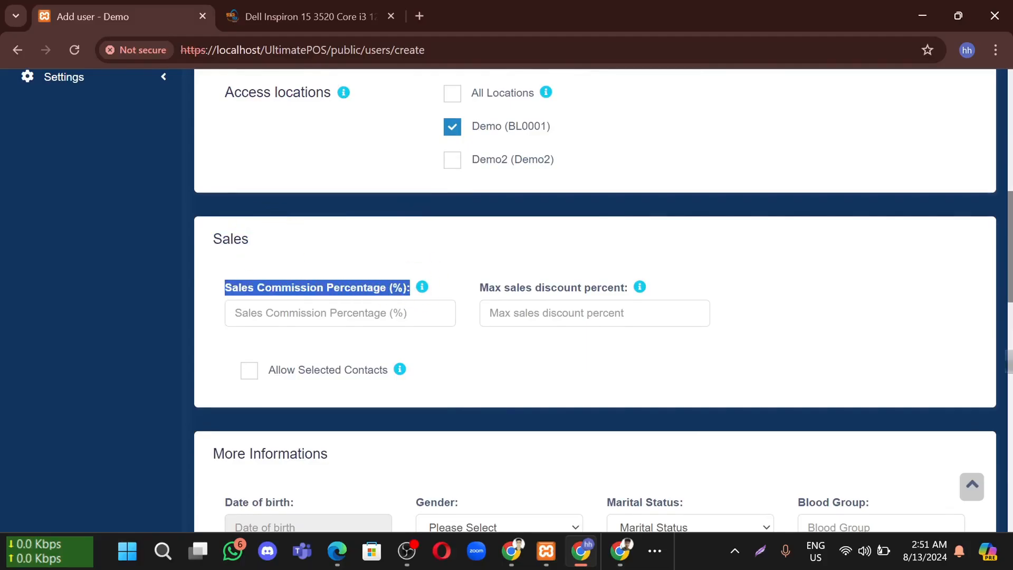
click(339, 316)
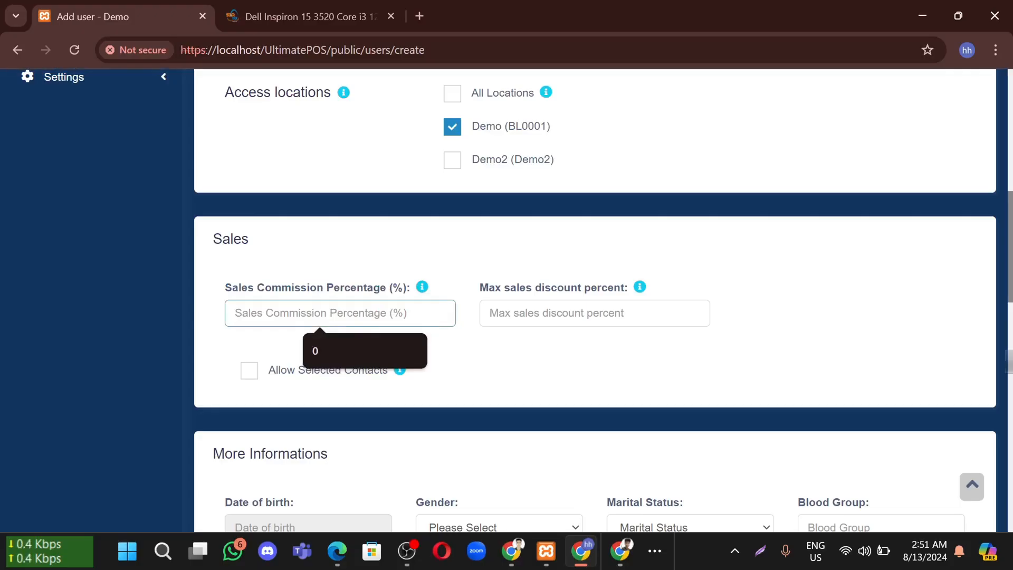
click(343, 343)
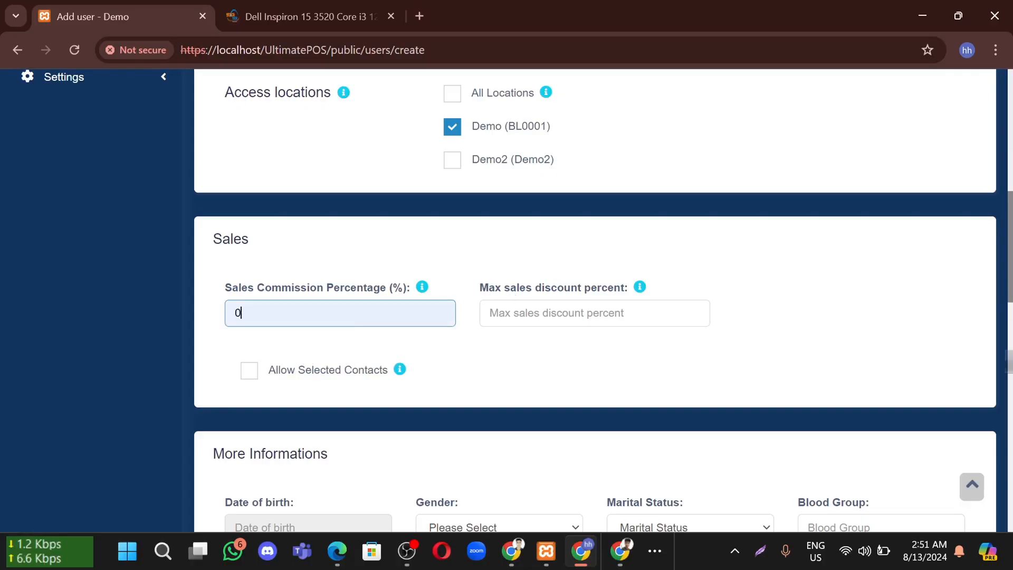
drag(255, 314, 193, 308)
click(508, 370)
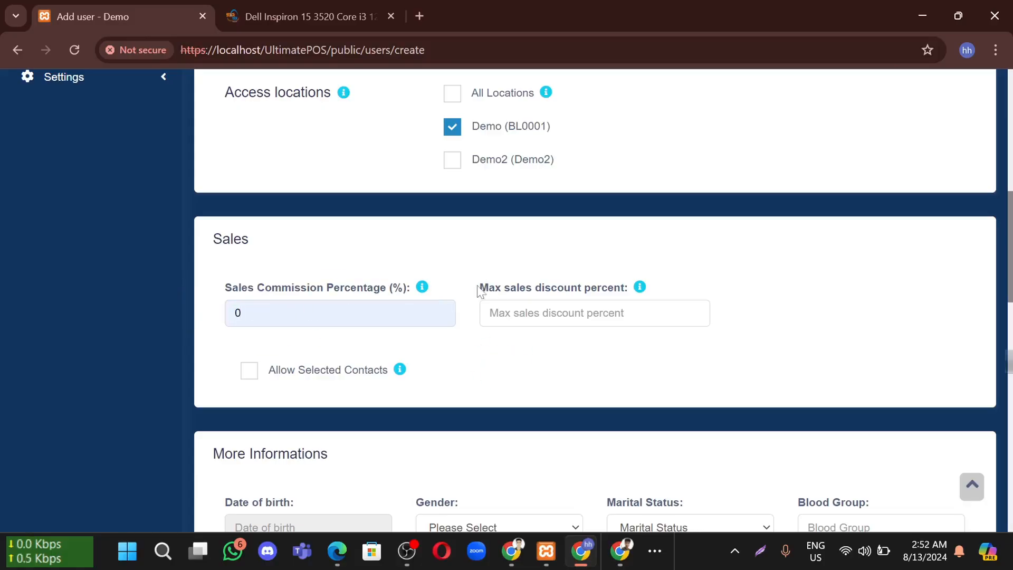
drag(477, 291, 626, 288)
click(510, 315)
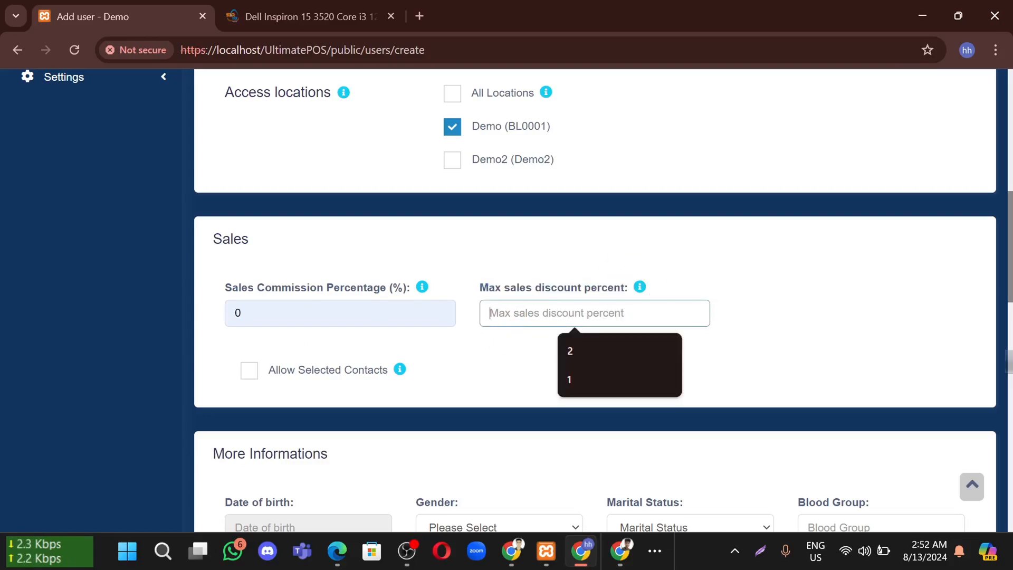
text(2)
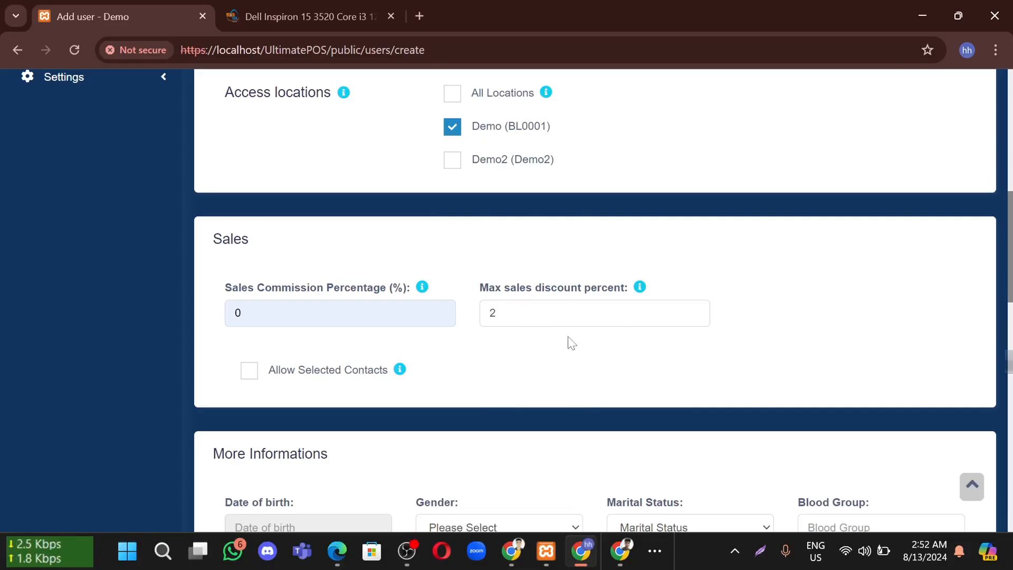
In More Informations, set Gender to Male and Marital Status to Unmarried
scroll(572, 343, down, 3)
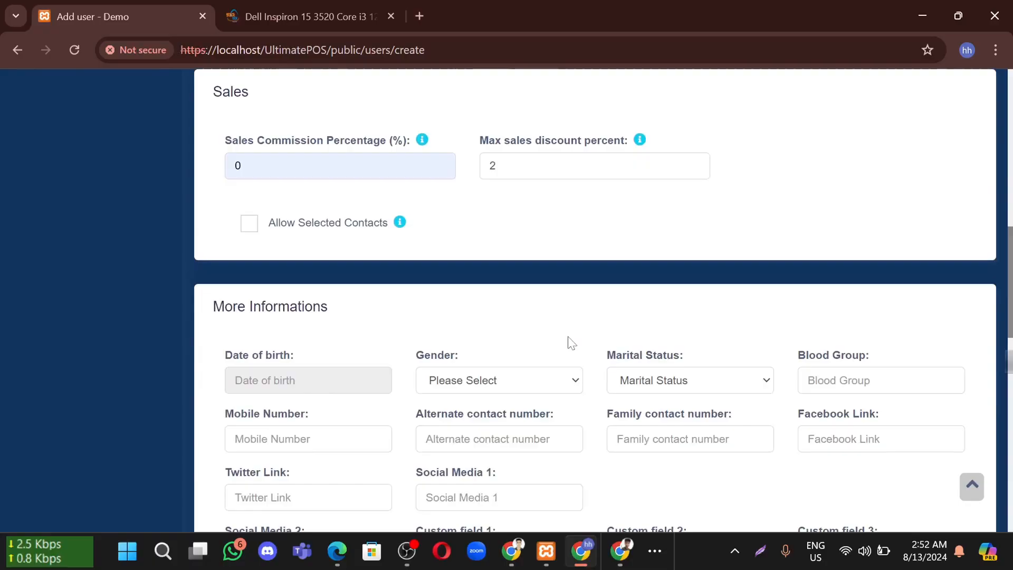
scroll(423, 316, down, 2)
scroll(254, 233, down, 1)
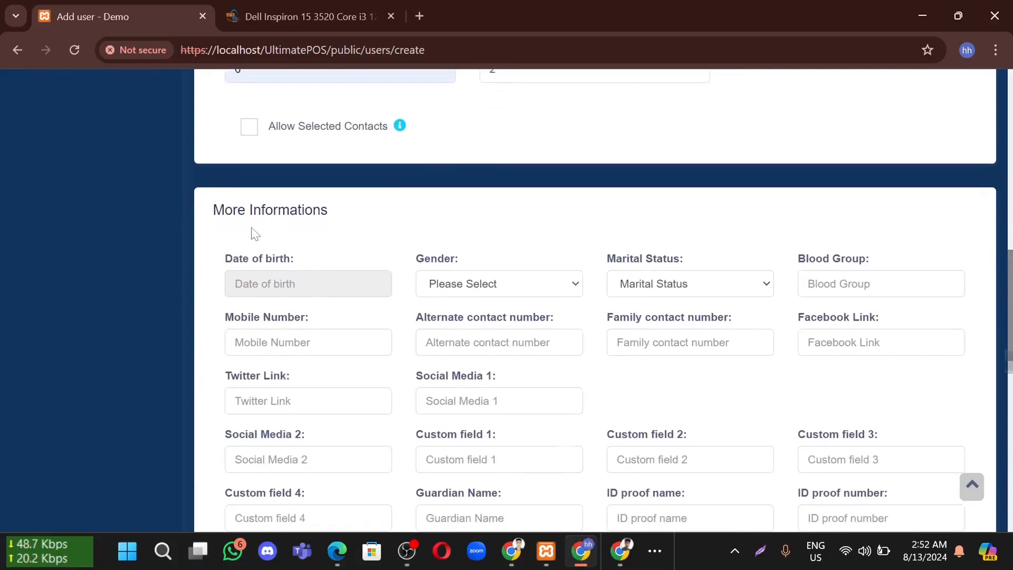
drag(210, 209, 409, 204)
click(410, 209)
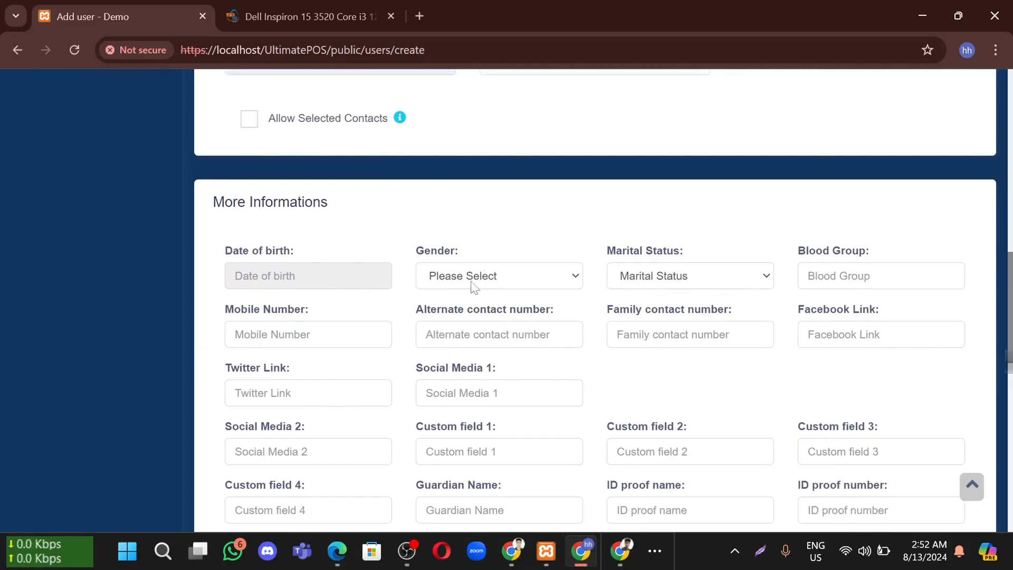
click(484, 274)
click(475, 310)
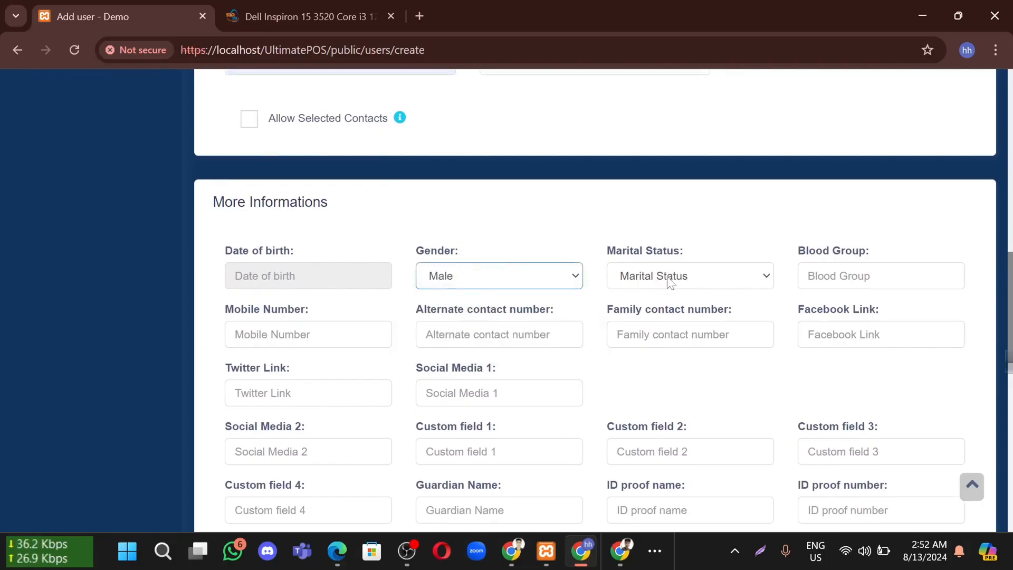
click(669, 280)
click(669, 323)
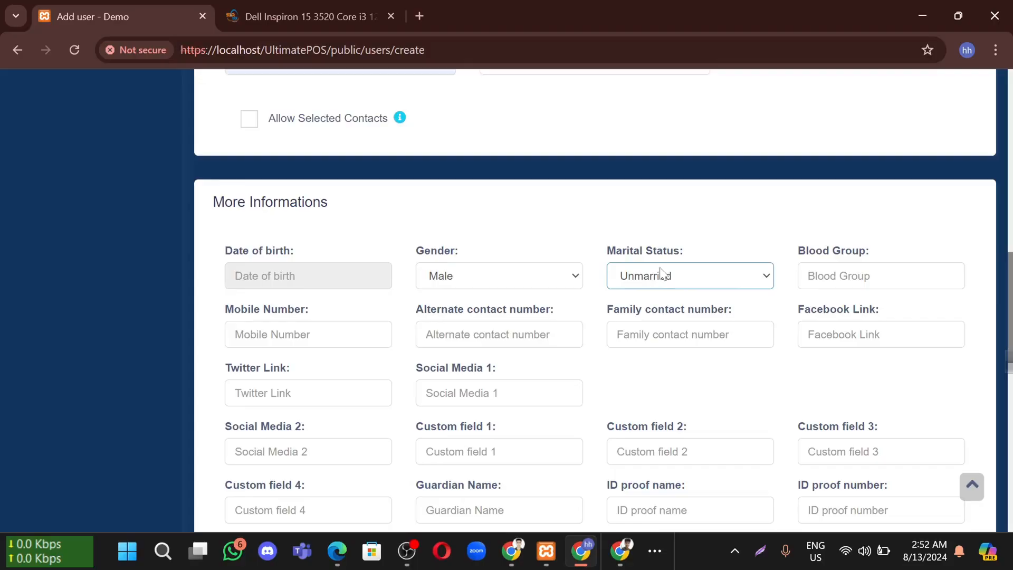
Save the completed new user form
scroll(580, 269, down, 1)
scroll(621, 331, down, 3)
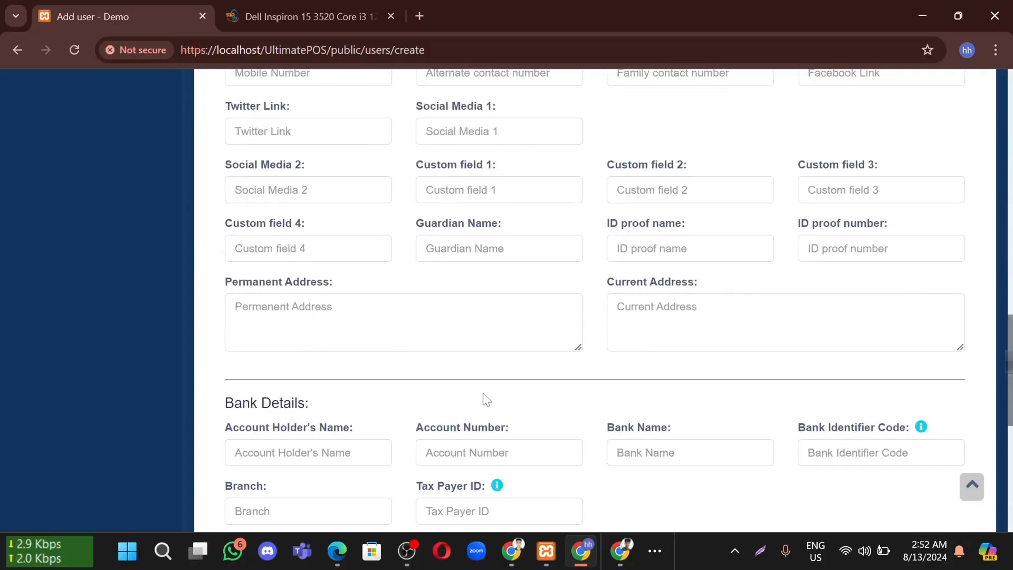
scroll(597, 319, down, 5)
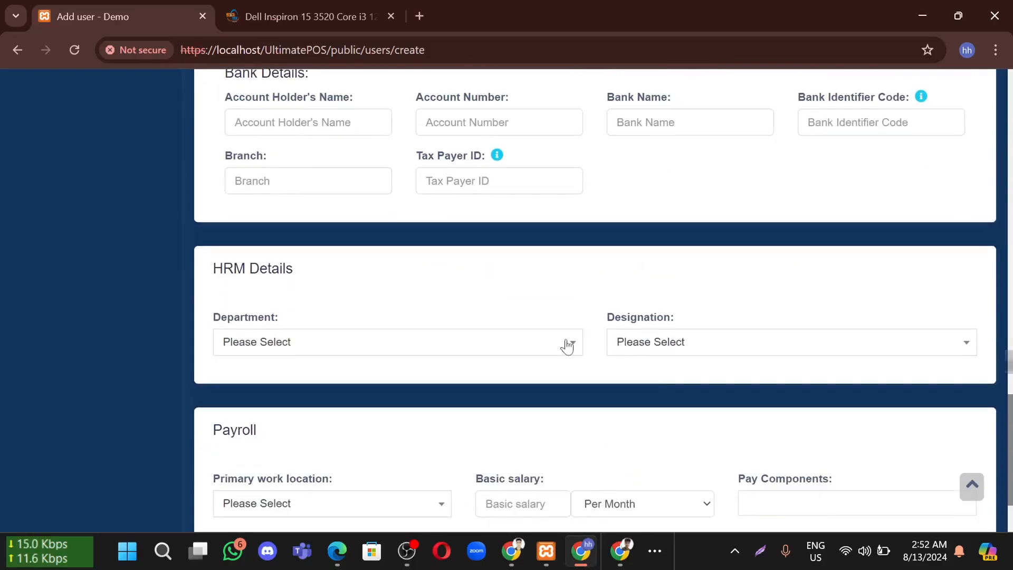
scroll(567, 346, down, 2)
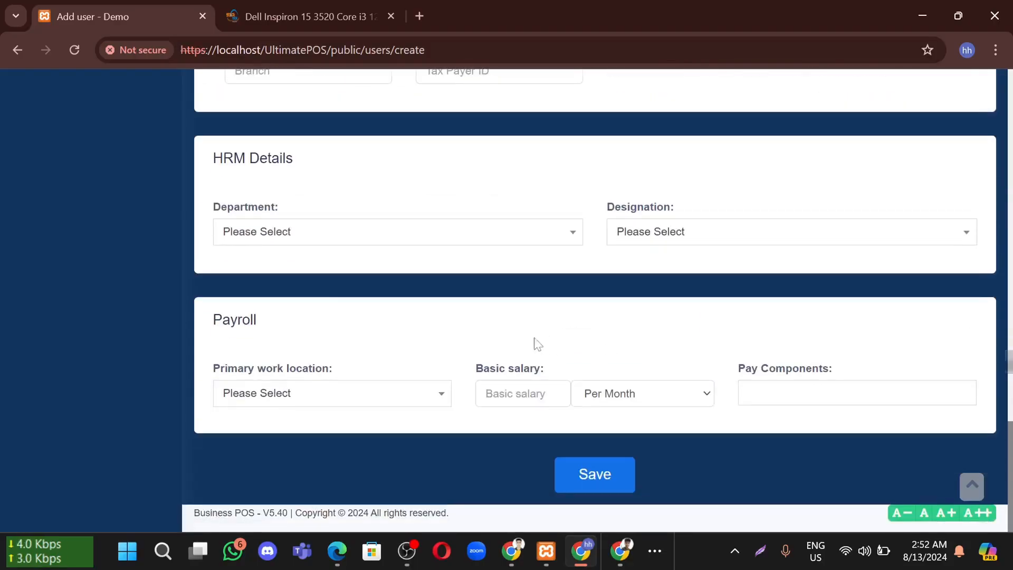
click(593, 476)
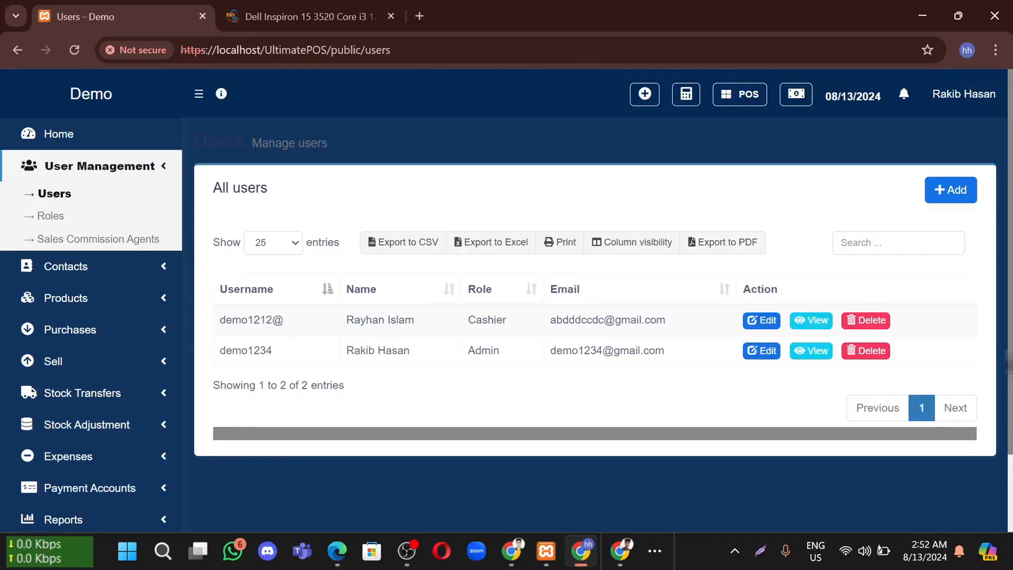
Confirm the new user appears with the Cashier role, then go to Roles
drag(416, 322, 343, 320)
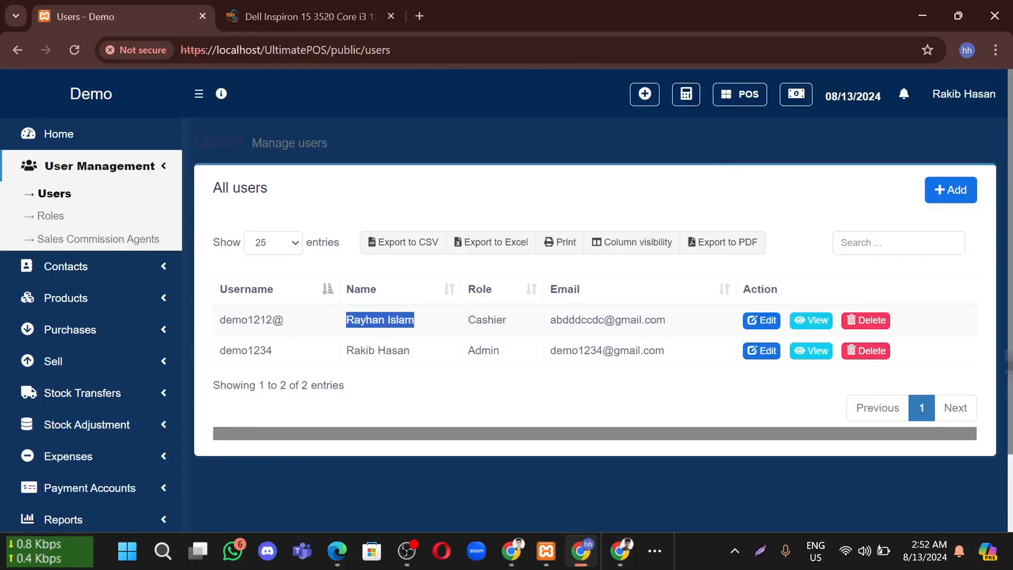
drag(522, 327, 462, 320)
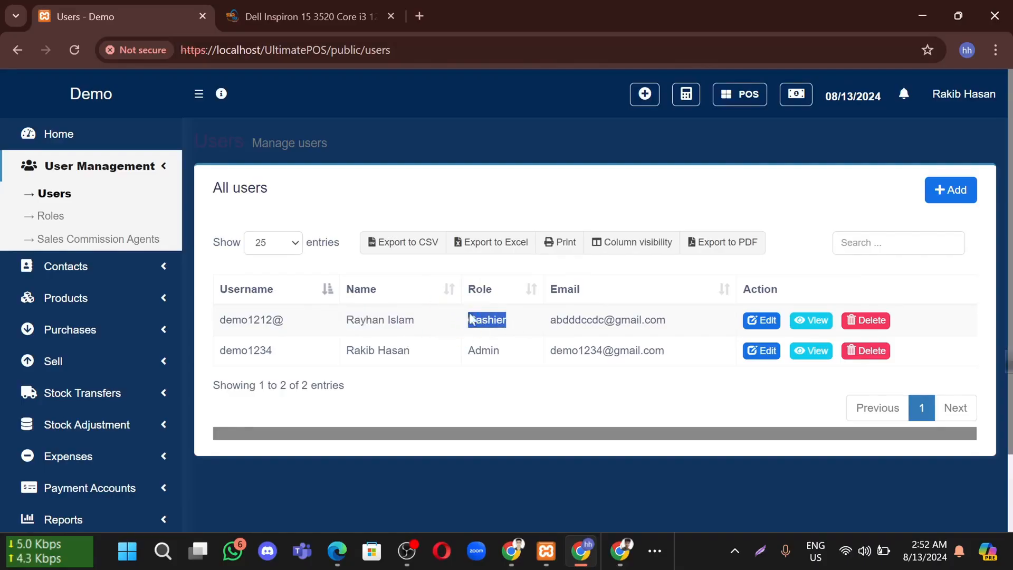
click(415, 323)
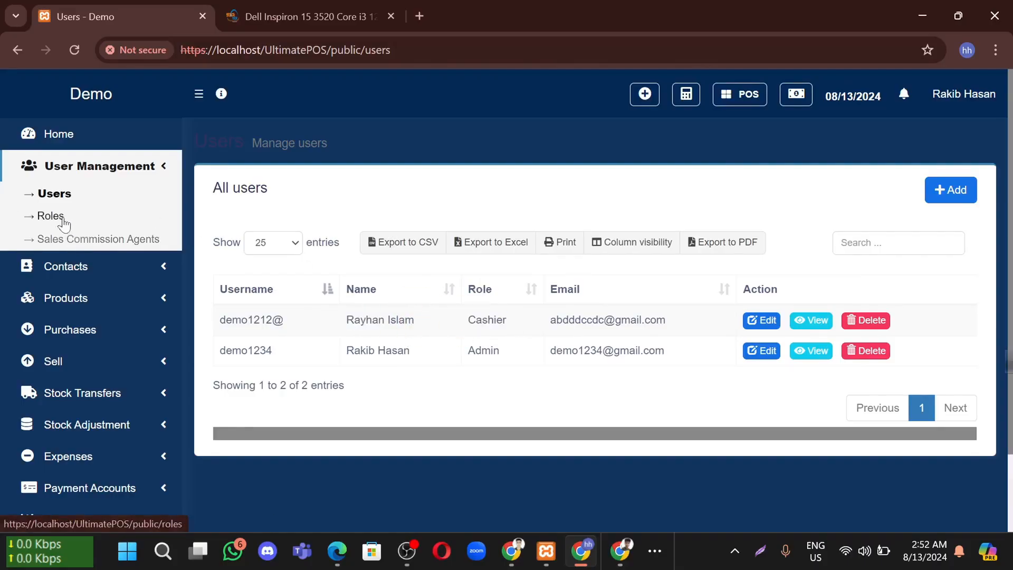
click(137, 243)
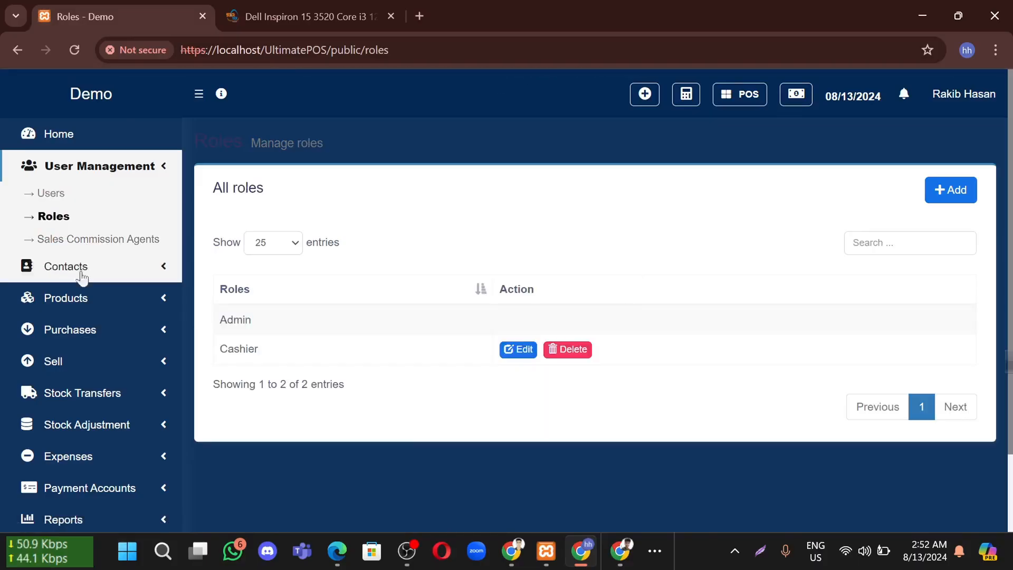
Edit the Cashier role, leaving Supplier permissions cleared after toggling them
click(516, 356)
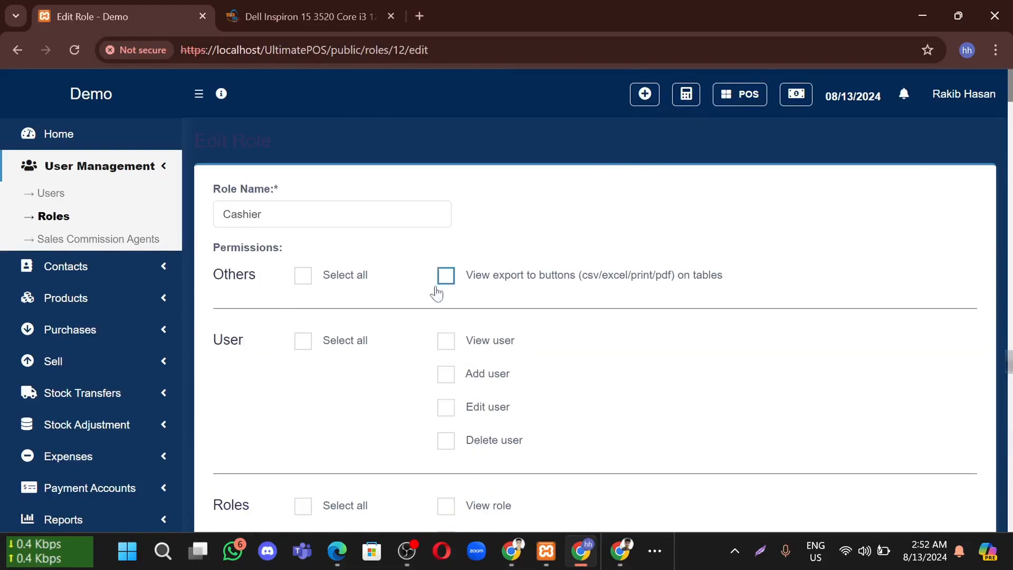
scroll(365, 385, down, 20)
scroll(365, 387, down, 12)
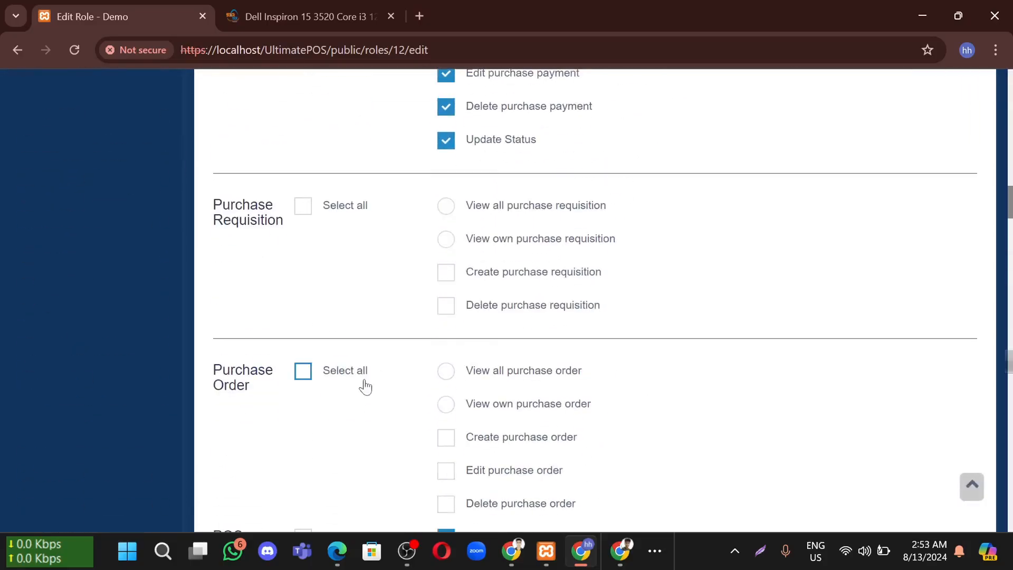
scroll(234, 200, up, 20)
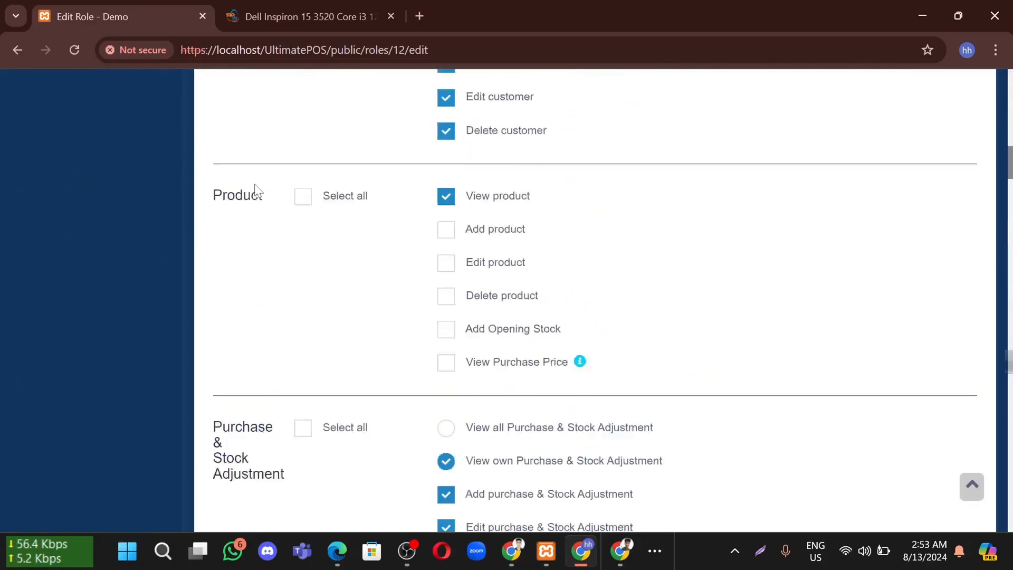
scroll(421, 217, up, 8)
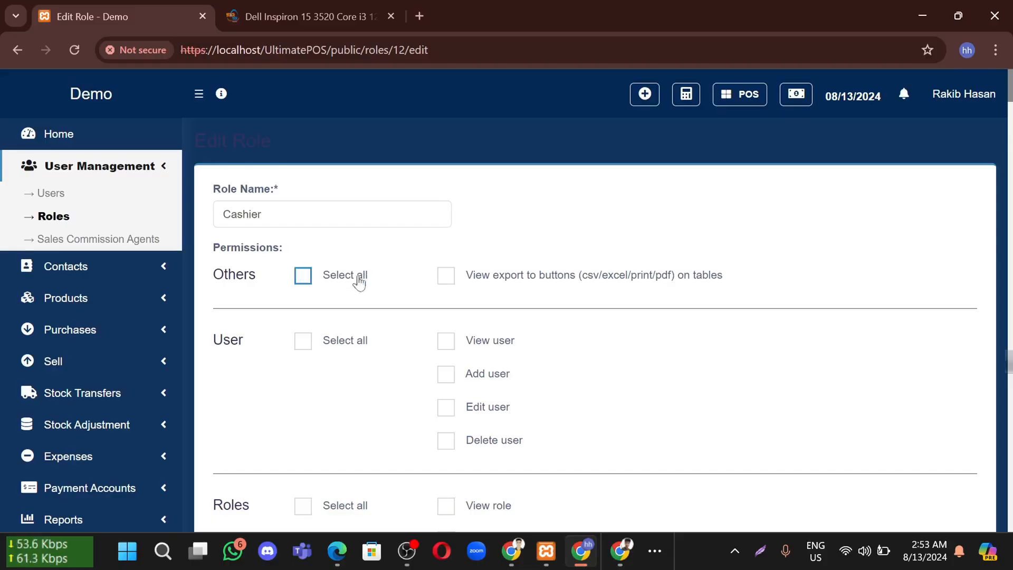
scroll(370, 454, down, 2)
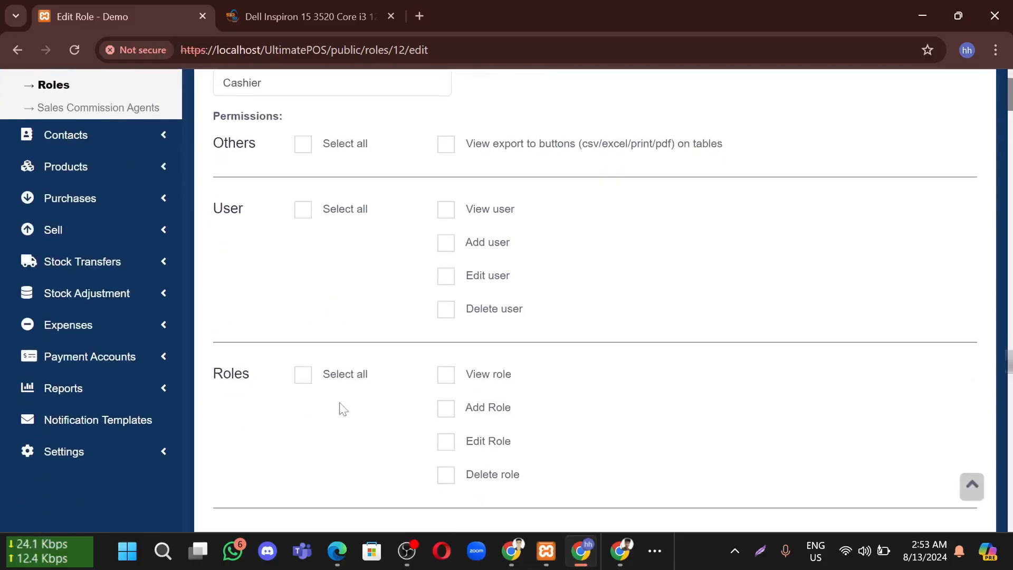
scroll(388, 315, down, 4)
scroll(286, 397, down, 1)
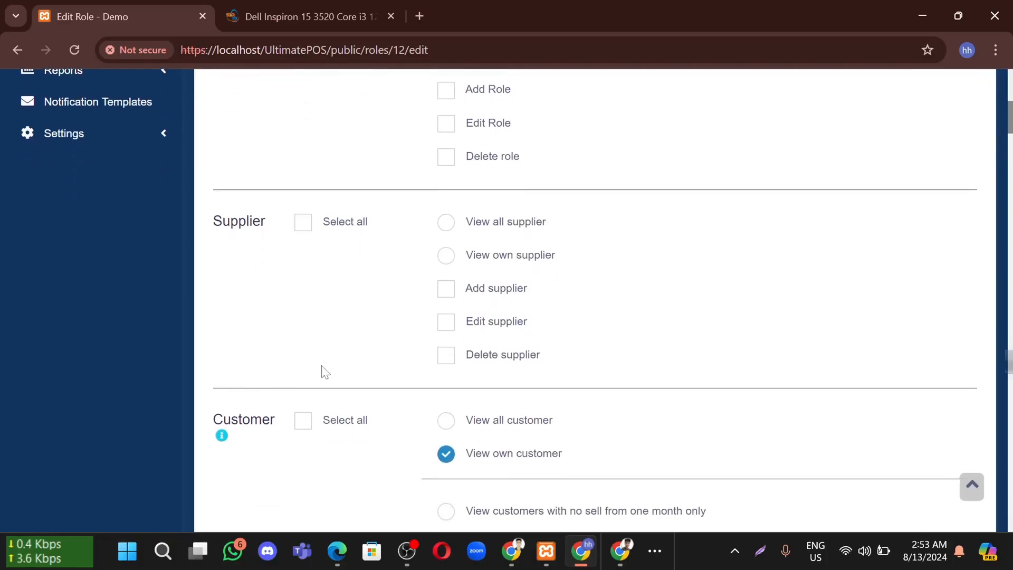
click(302, 225)
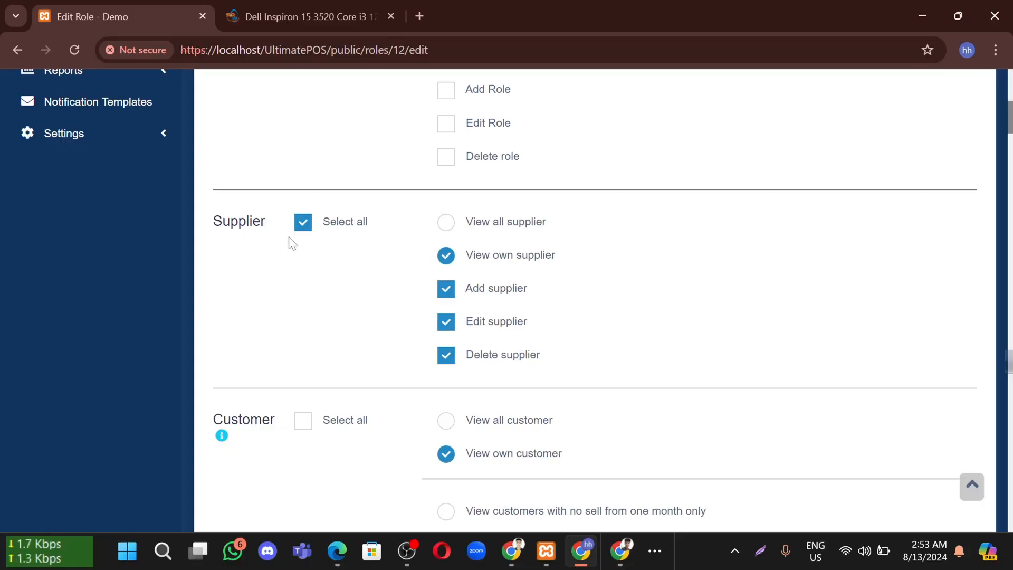
click(308, 230)
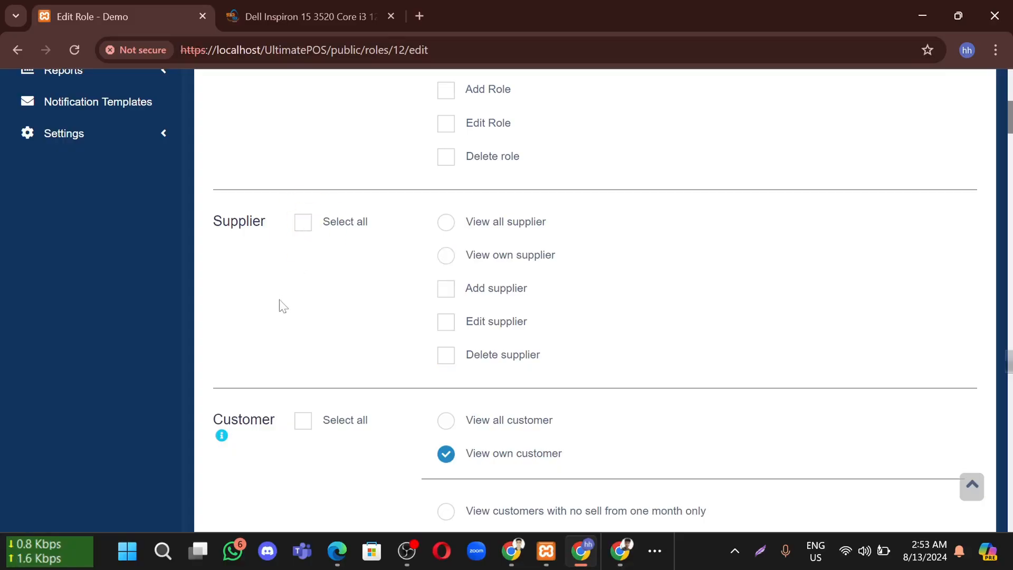
Tick Select all in the POS permissions section
scroll(278, 305, down, 10)
scroll(281, 306, down, 5)
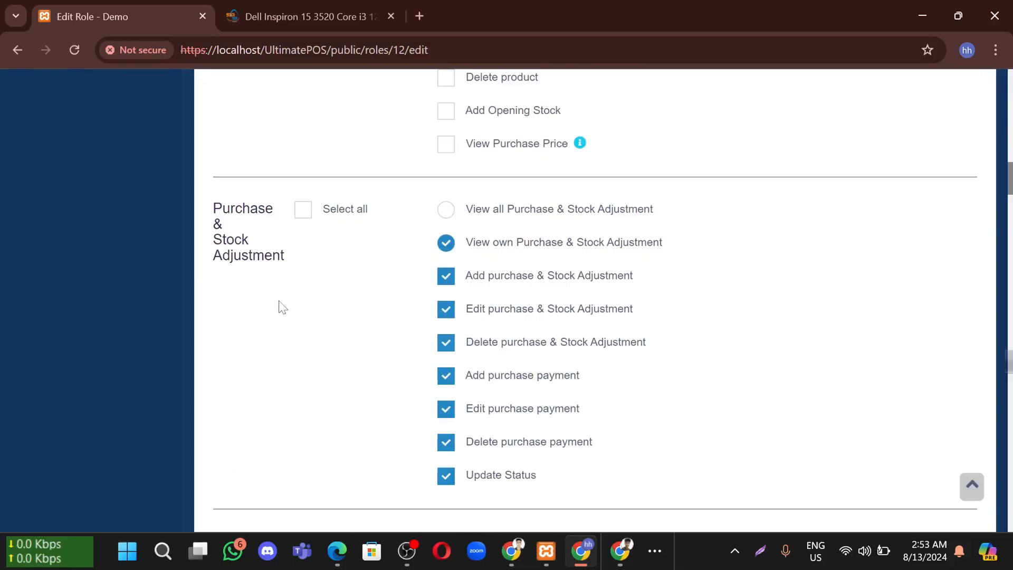
scroll(294, 378, down, 15)
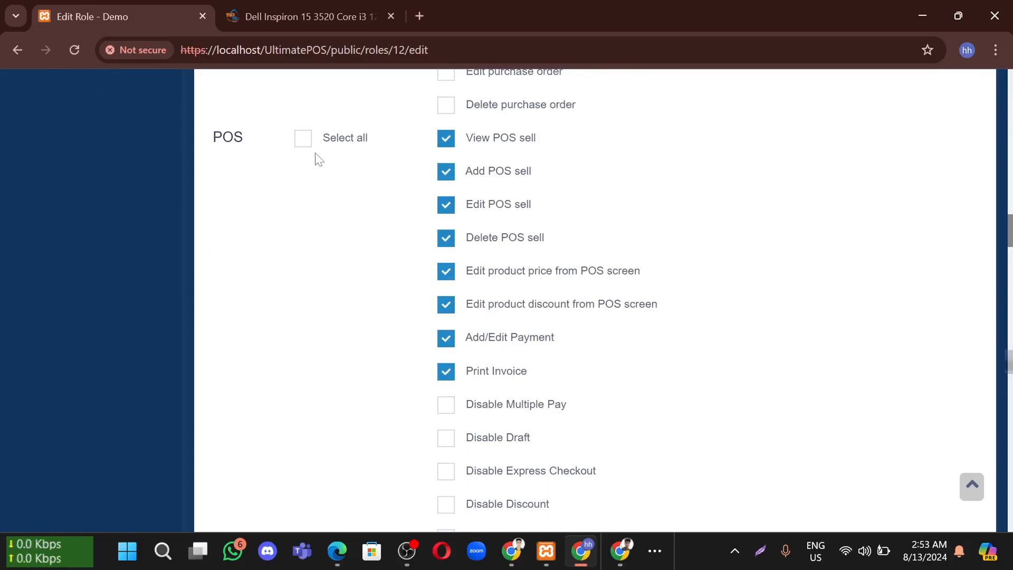
click(301, 146)
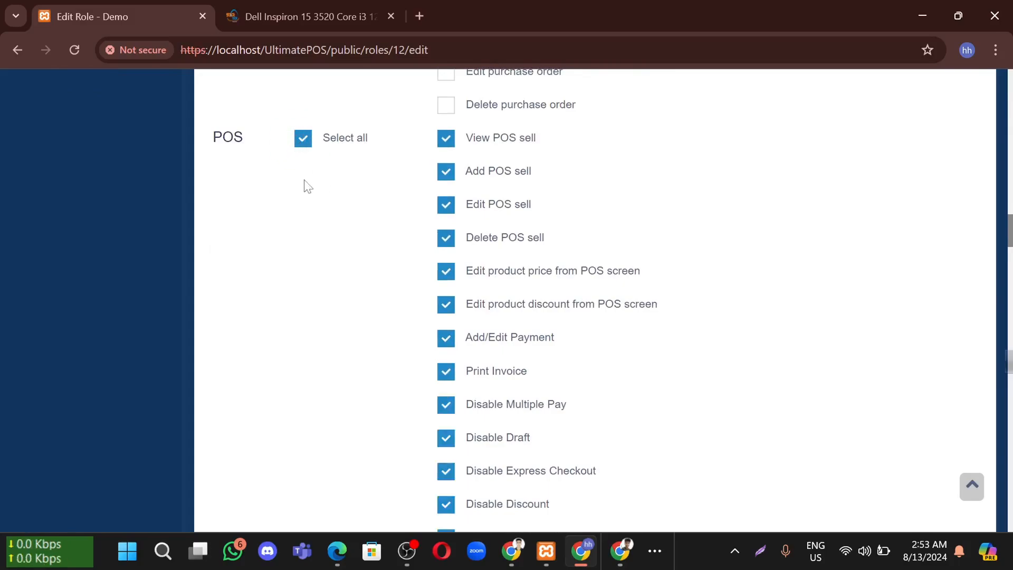
scroll(311, 175, down, 2)
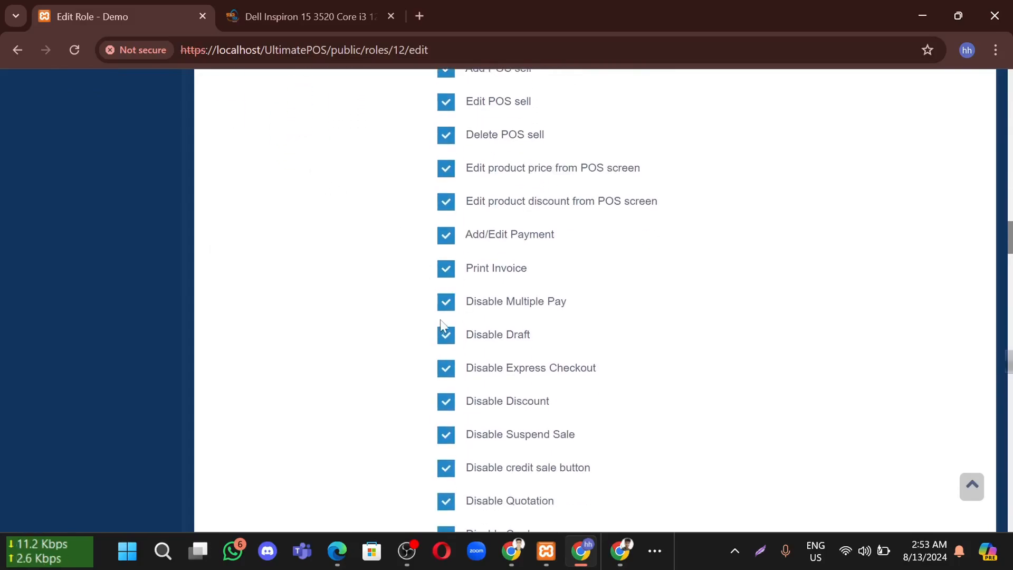
Untick the POS Disable options: Multiple Pay, Express Checkout, Discount, Suspend Sale, credit sale, Quotation, Card
click(441, 301)
click(445, 372)
click(444, 403)
click(443, 436)
click(443, 468)
scroll(453, 448, down, 2)
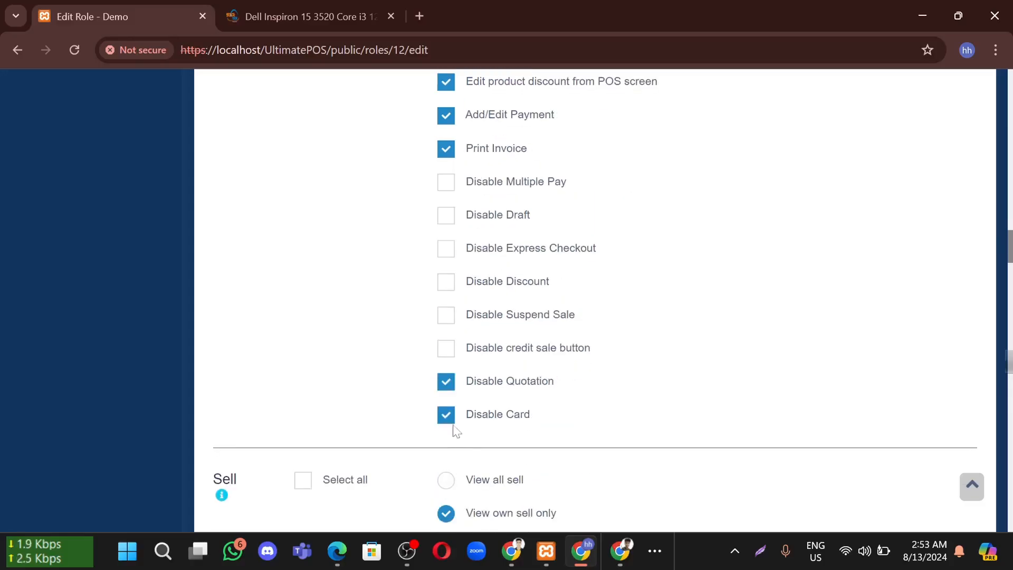
click(448, 384)
click(443, 419)
Grant the Cashier role all Customer permissions
scroll(396, 436, down, 3)
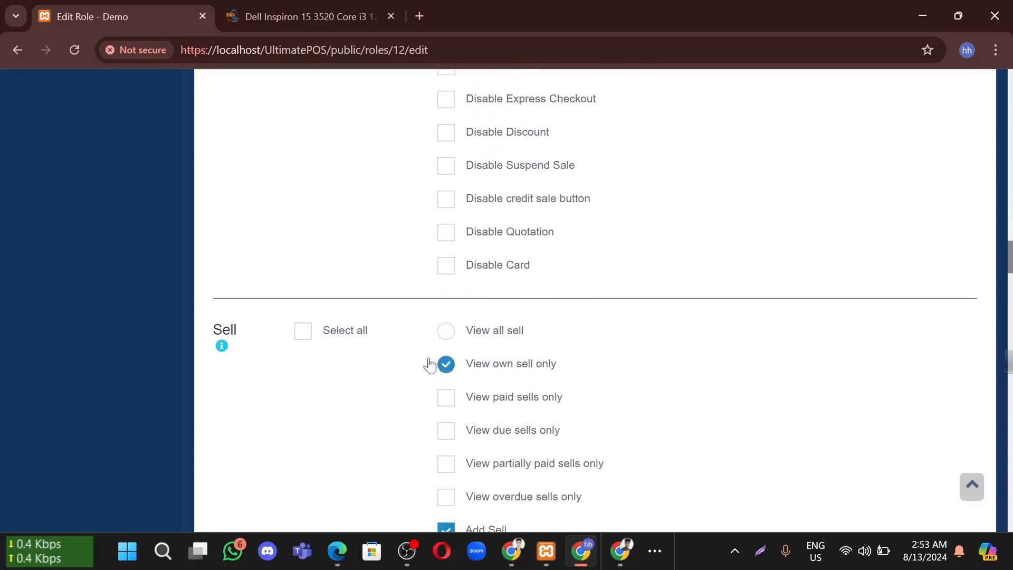
scroll(373, 382, down, 6)
scroll(378, 383, up, 2)
scroll(377, 384, down, 6)
scroll(378, 383, down, 7)
scroll(378, 384, up, 20)
scroll(378, 384, up, 20)
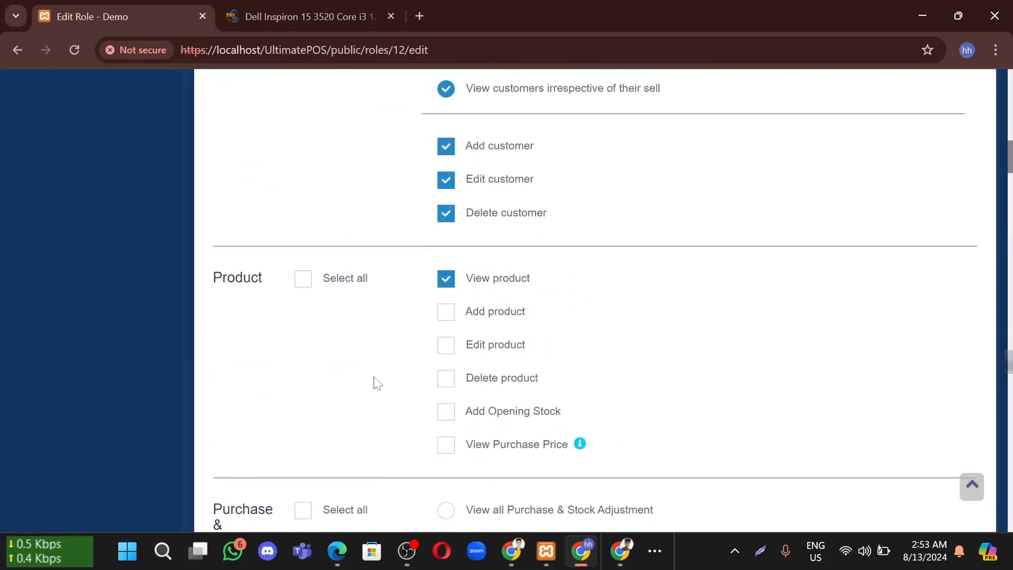
scroll(372, 471, up, 3)
scroll(377, 338, up, 3)
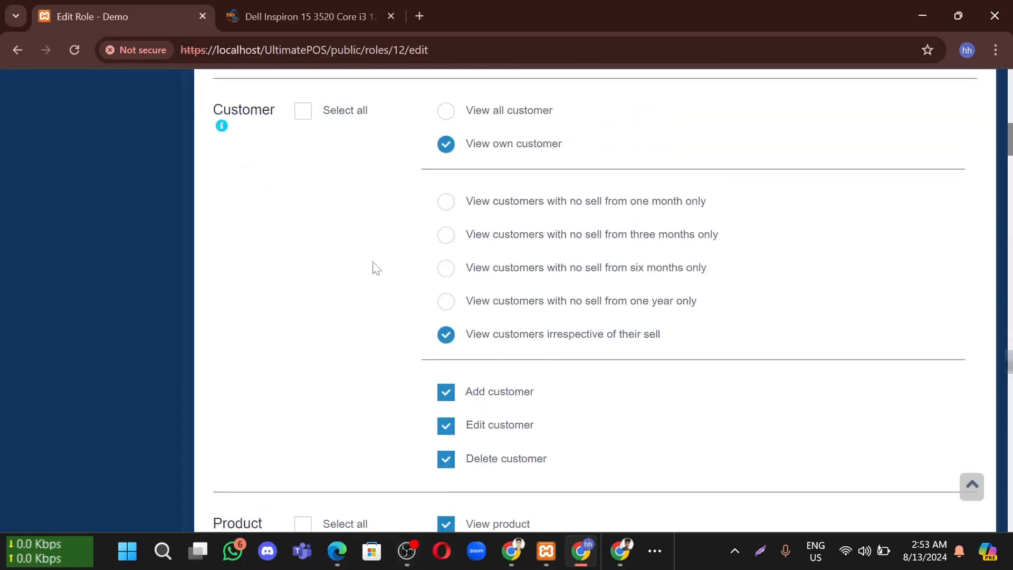
scroll(370, 258, up, 1)
scroll(389, 221, down, 1)
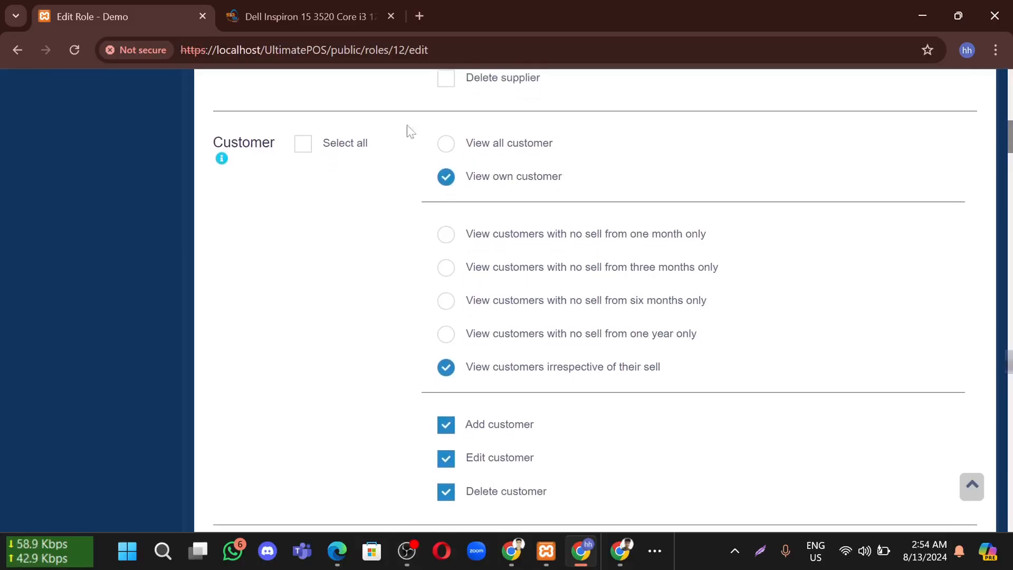
click(303, 148)
click(302, 148)
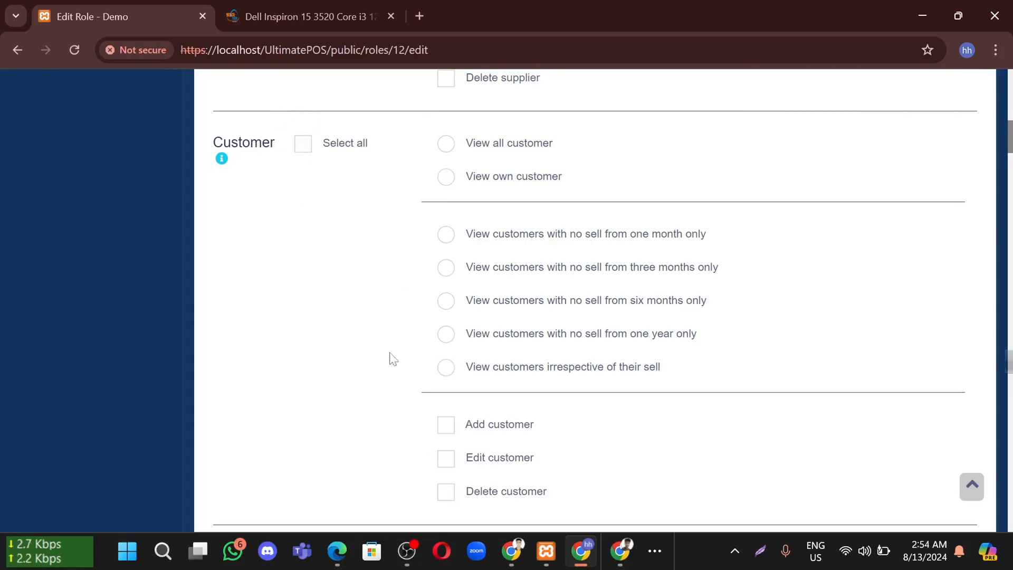
scroll(390, 356, down, 1)
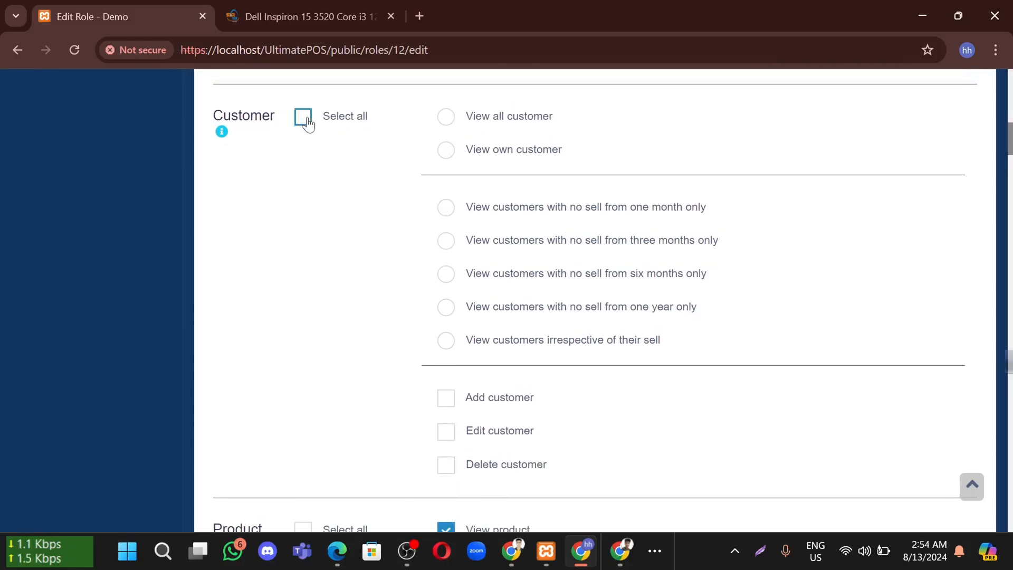
click(308, 124)
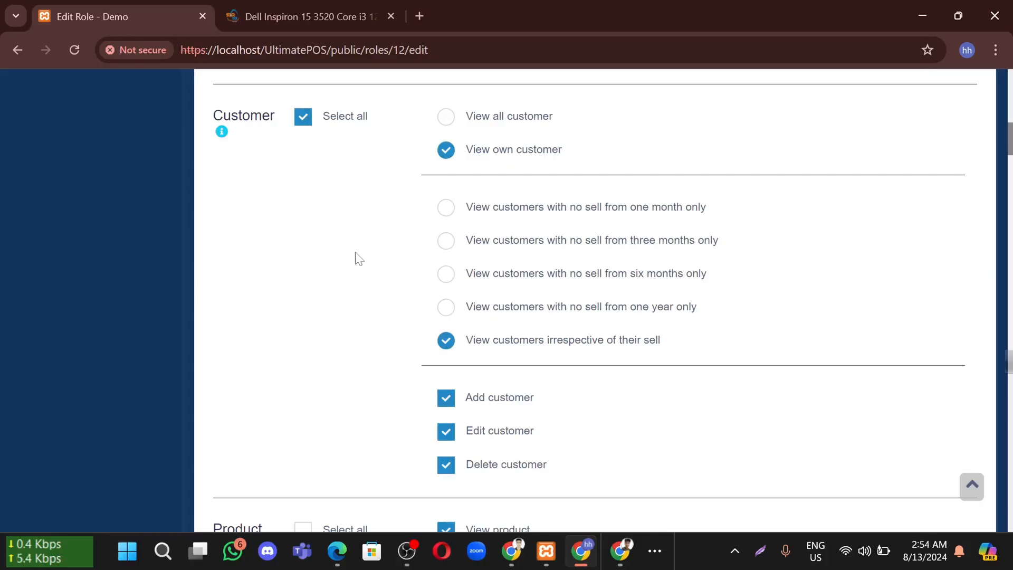
Leave all Product permissions unticked
scroll(371, 279, down, 3)
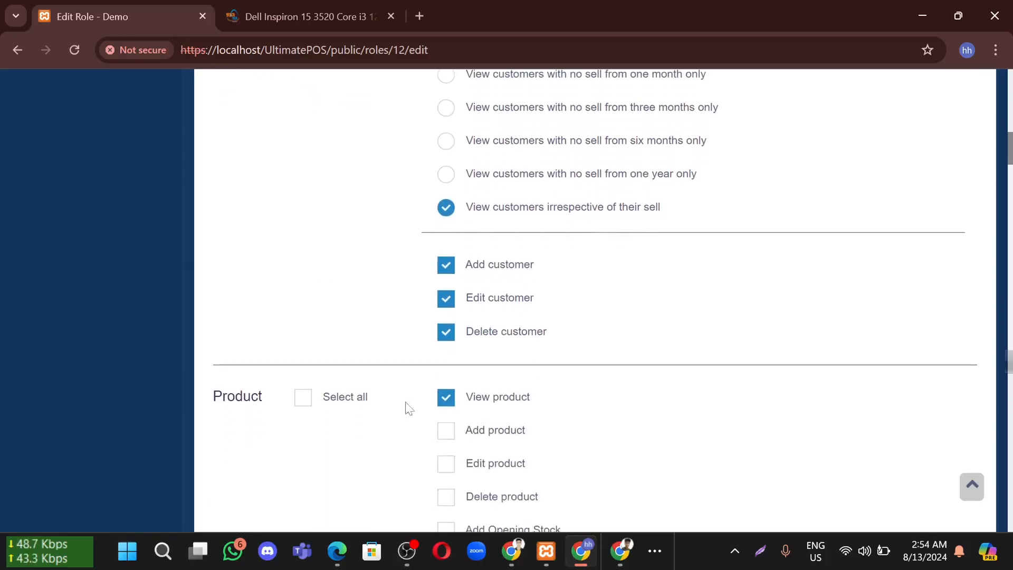
click(318, 401)
click(310, 398)
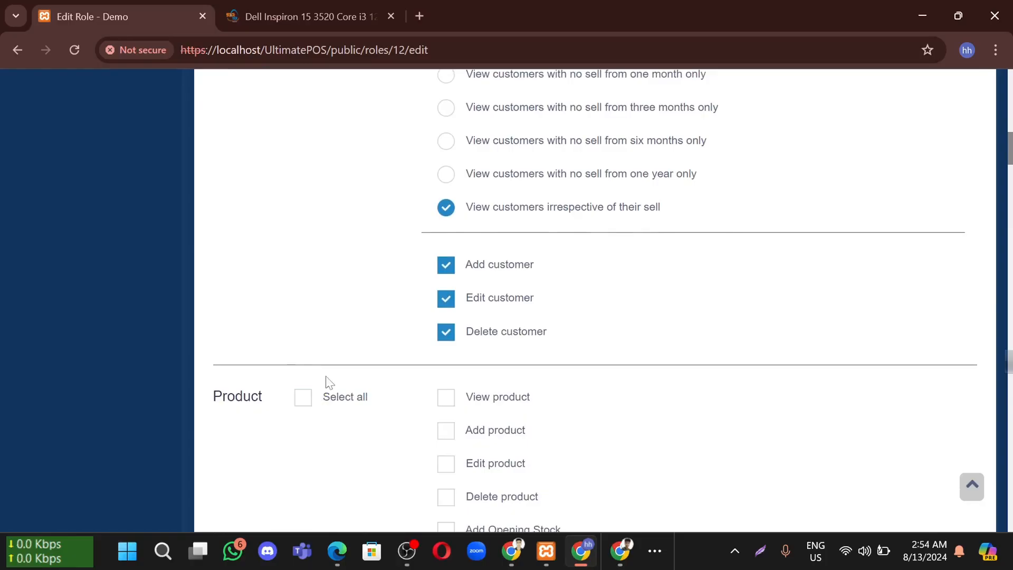
scroll(325, 379, up, 8)
scroll(330, 375, up, 6)
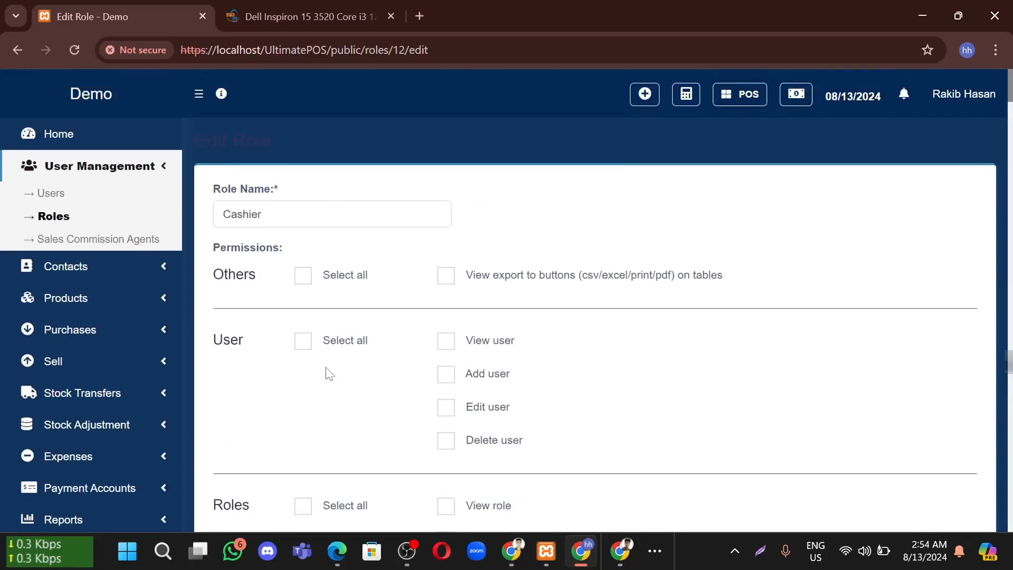
Leave Purchase & Stock Adjustment permissions cleared
scroll(330, 375, down, 15)
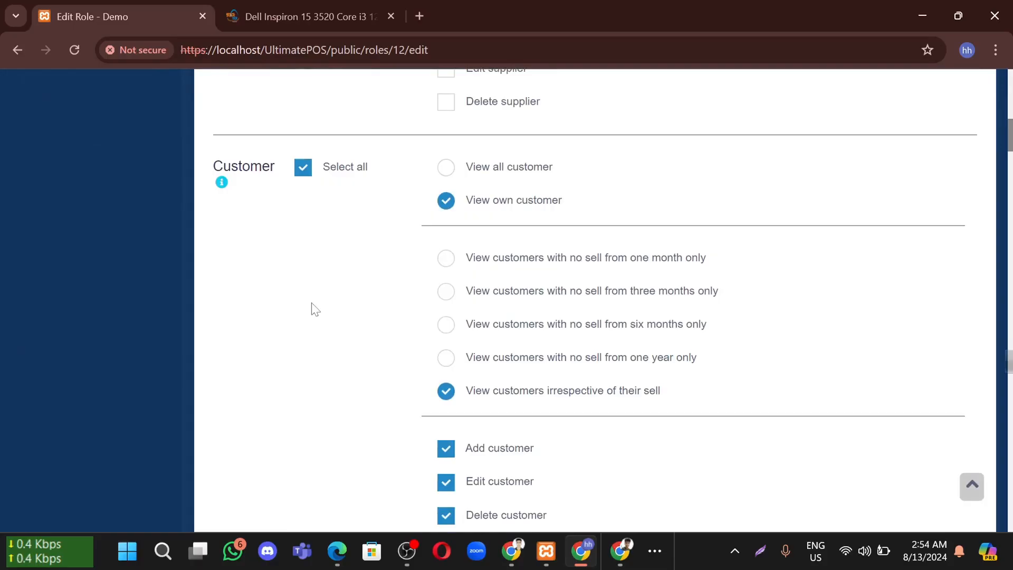
scroll(314, 308, down, 3)
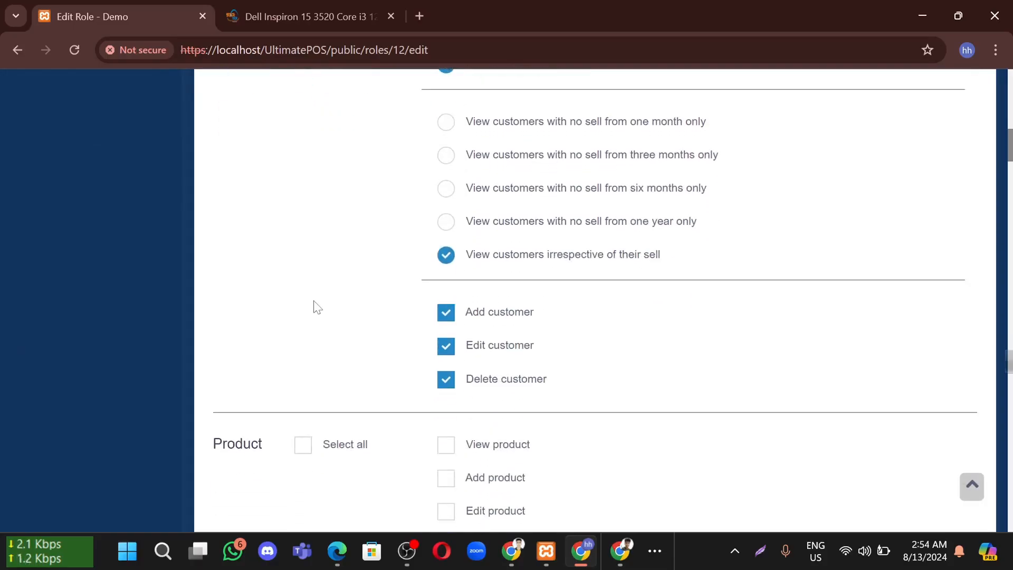
scroll(346, 291, down, 8)
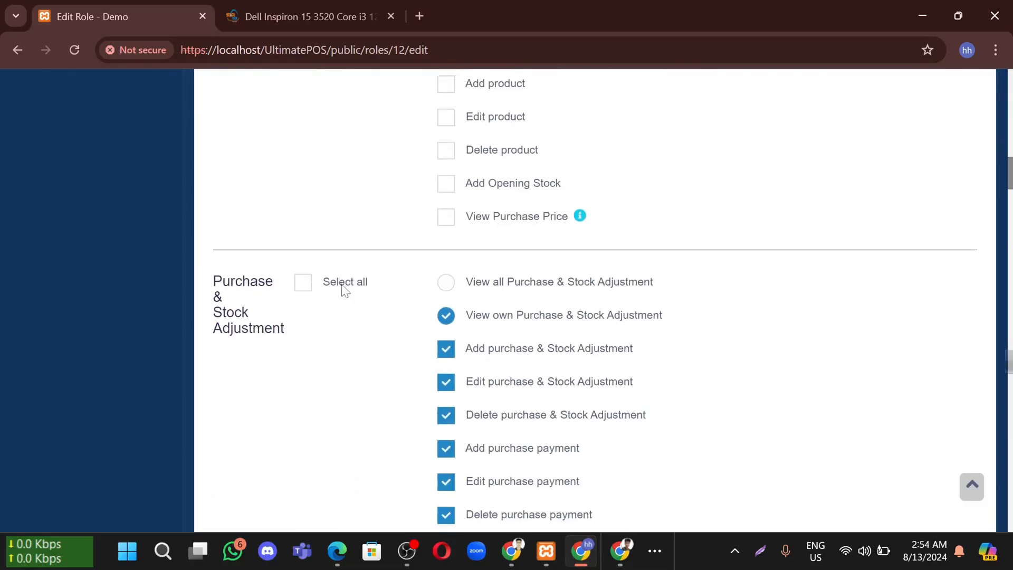
click(303, 240)
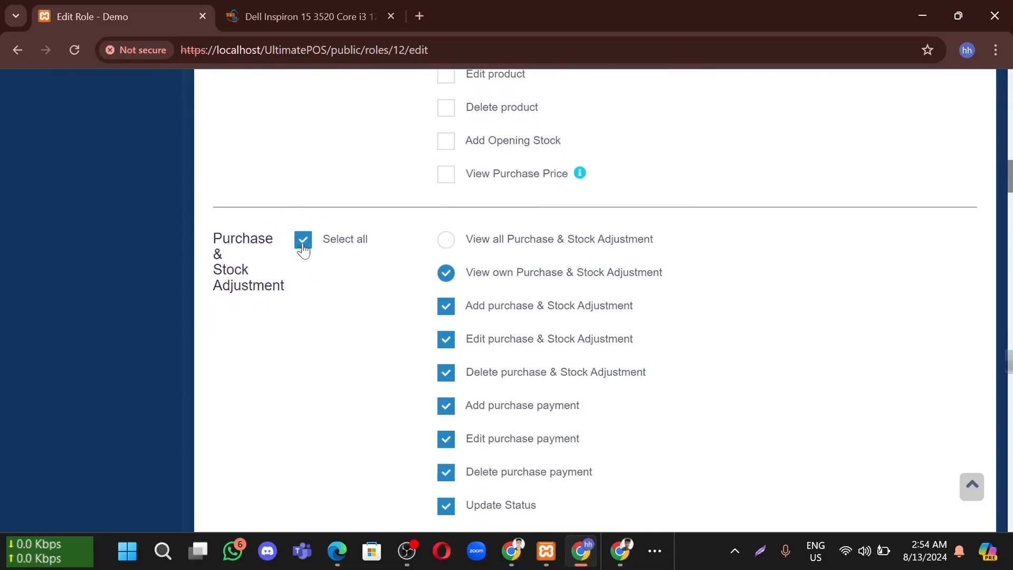
click(303, 240)
Clear all Sell permissions and both Cash Register permissions
scroll(368, 338, down, 11)
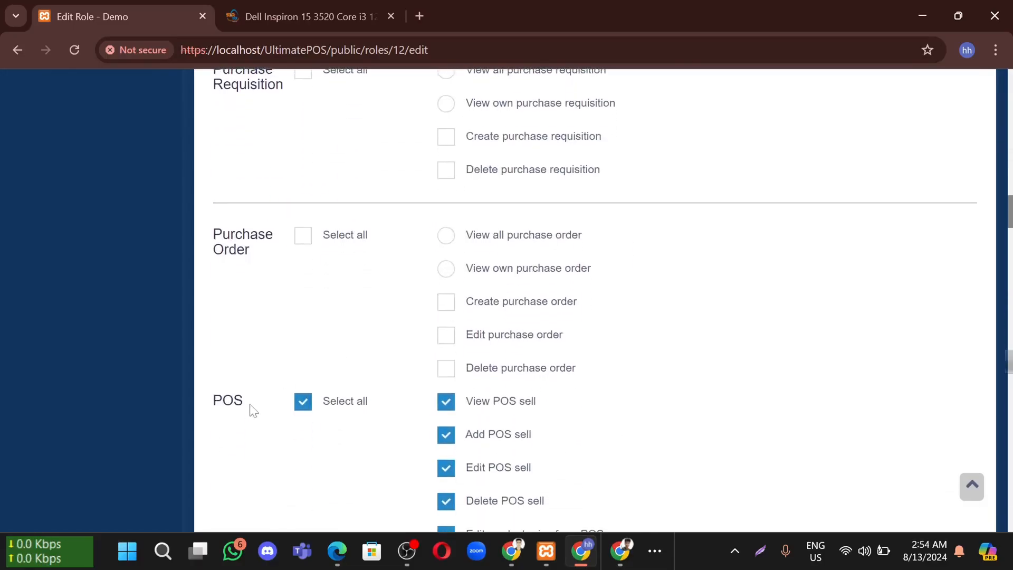
scroll(380, 349, down, 10)
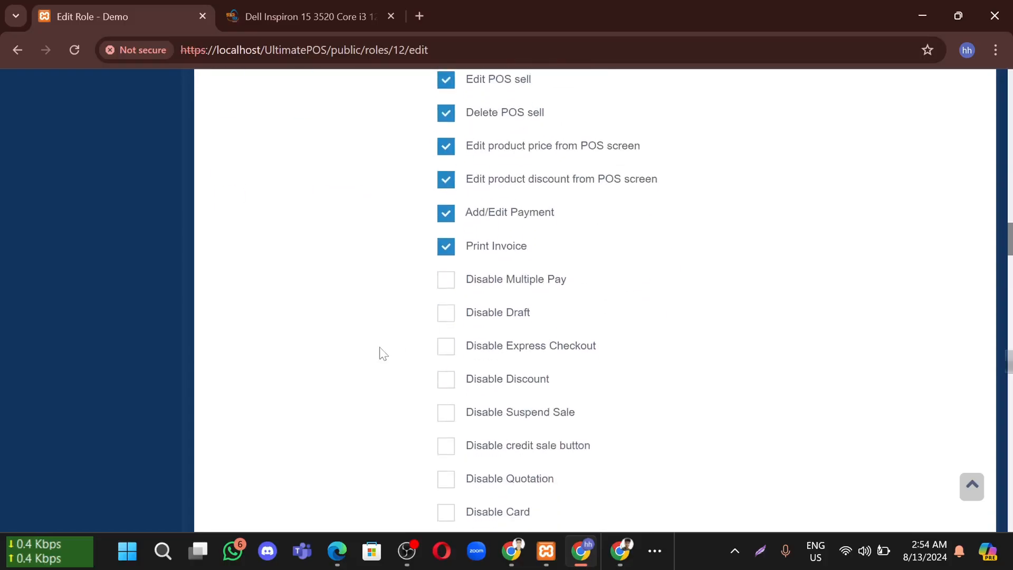
scroll(383, 354, down, 6)
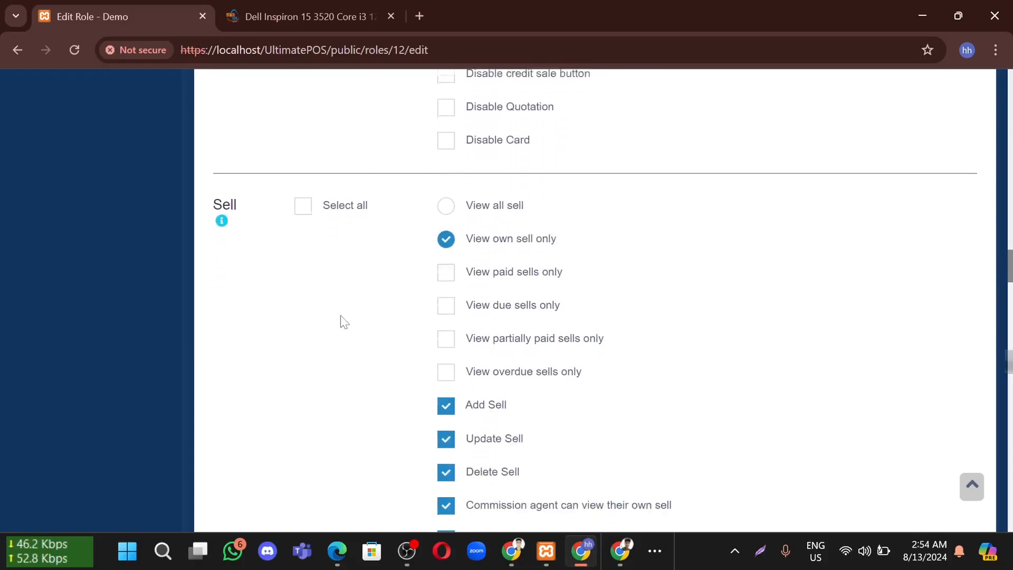
scroll(311, 285, up, 7)
scroll(311, 296, up, 1)
click(318, 381)
scroll(330, 380, down, 18)
scroll(331, 380, down, 7)
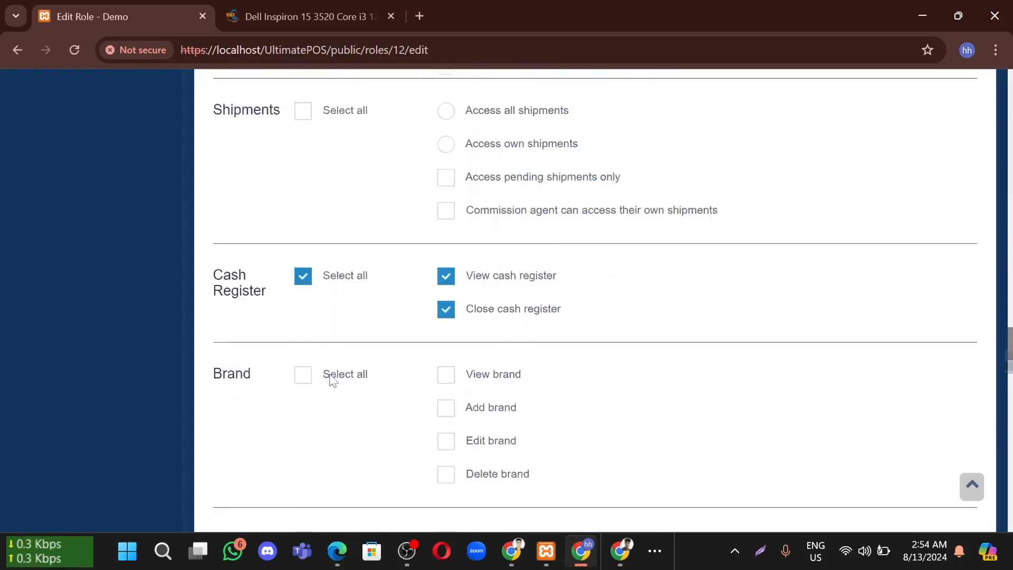
click(303, 239)
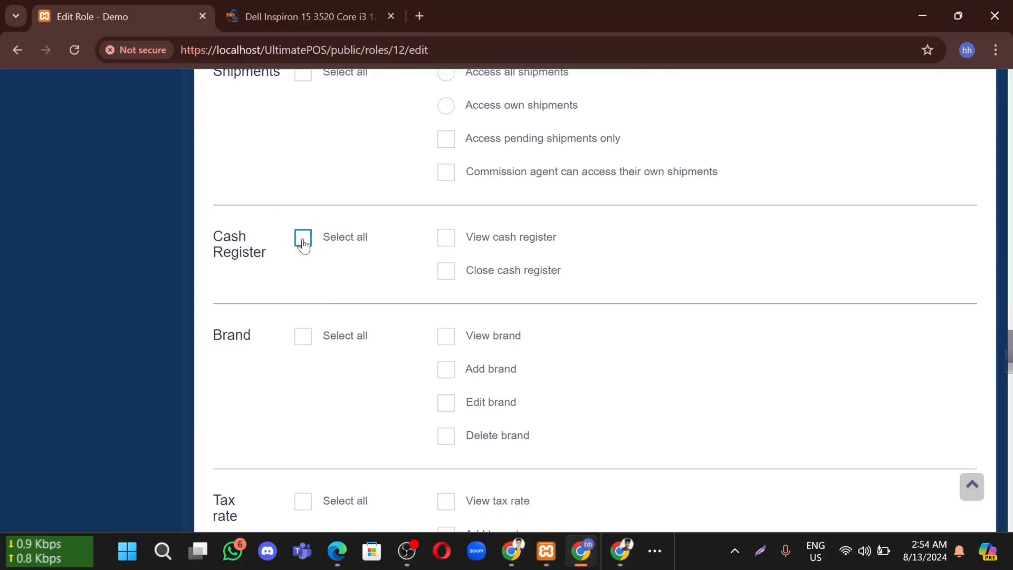
Update the Cashier role to save the permission changes
scroll(369, 295, down, 20)
scroll(375, 296, down, 20)
scroll(376, 295, down, 1)
click(607, 443)
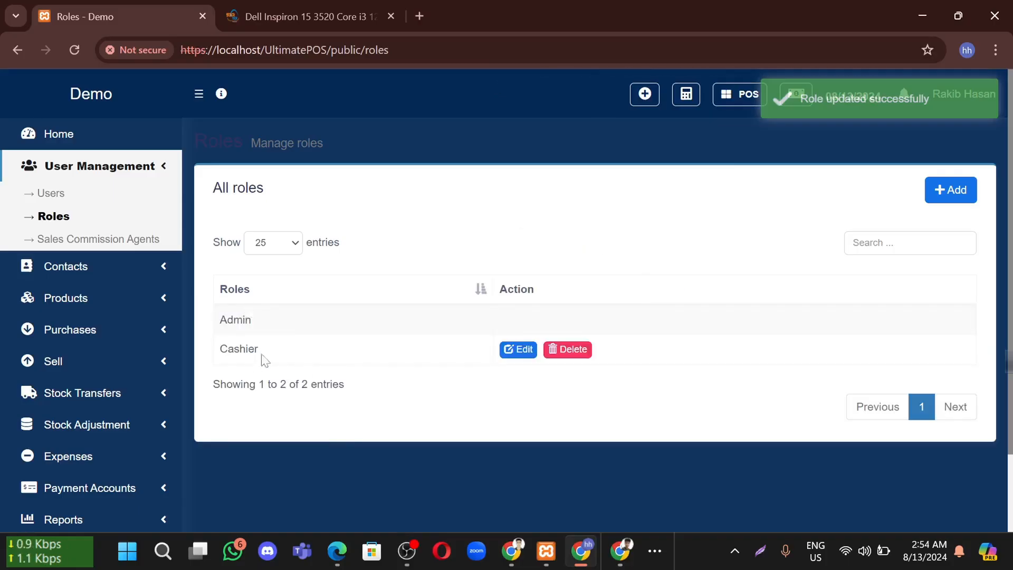
Check that the Roles list shows Cashier alongside Admin
drag(258, 349, 220, 349)
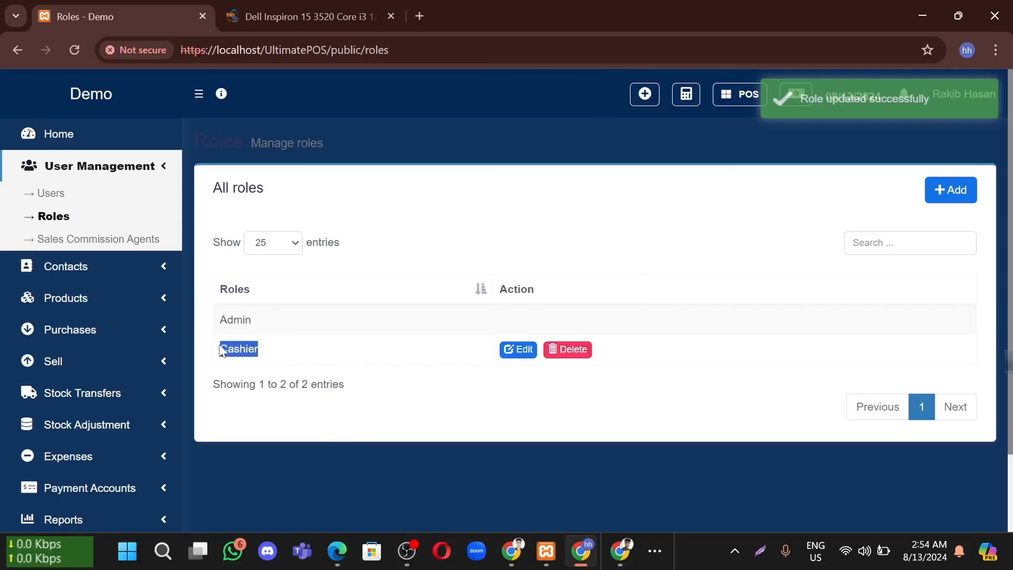
click(368, 467)
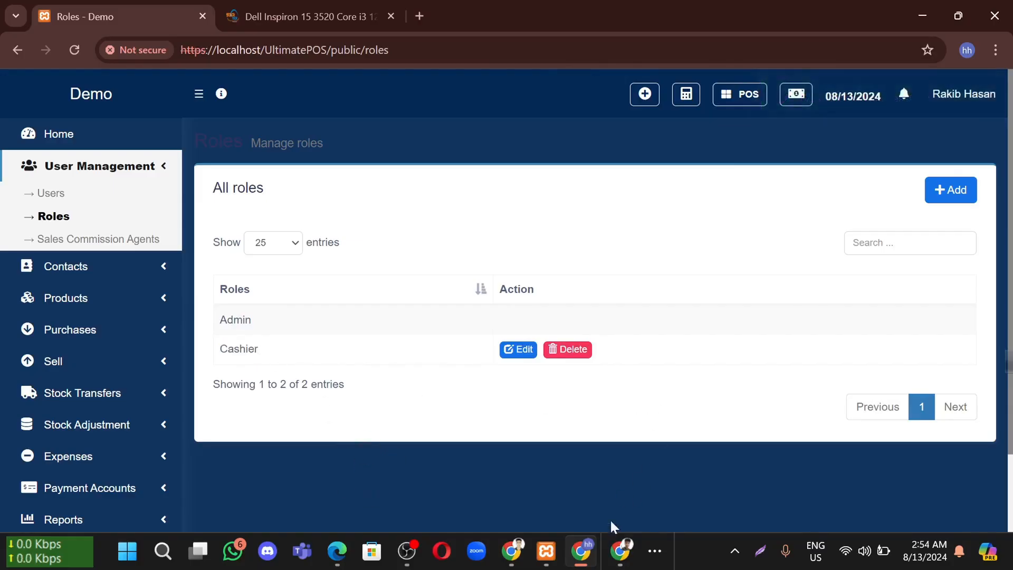
Open the UltimatePOS login page in the new Chrome window using the copied base address
mouse_move(625, 556)
click(612, 492)
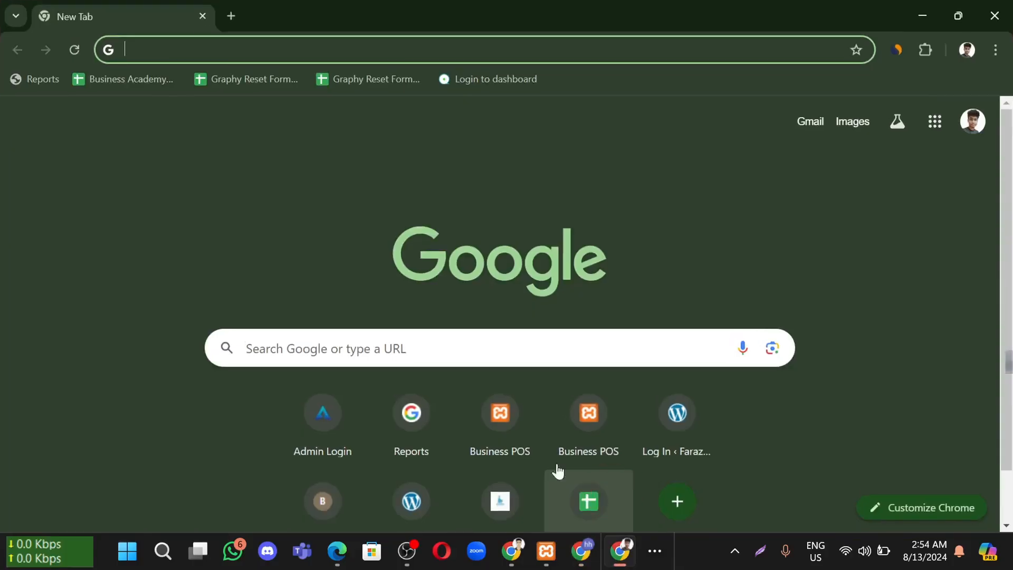
click(612, 564)
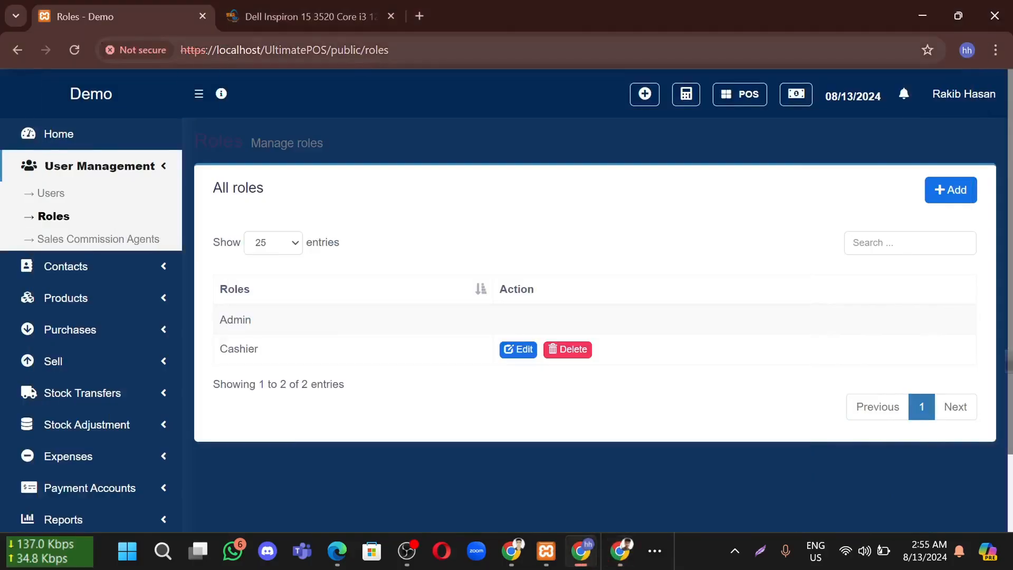
drag(357, 50, 180, 50)
key(ctrl+c)
mouse_move(620, 554)
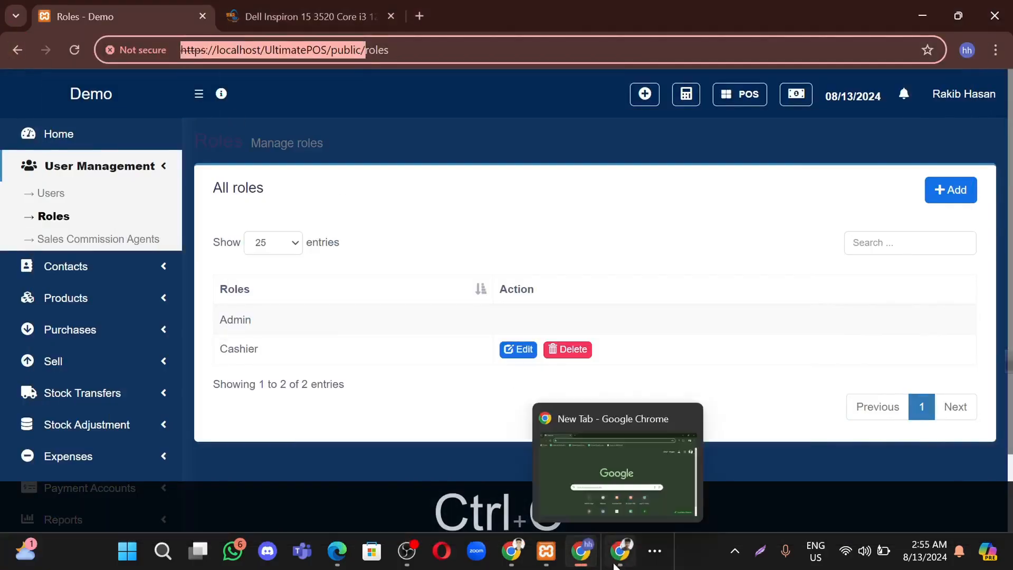
click(612, 488)
key(ctrl+v)
key(Return)
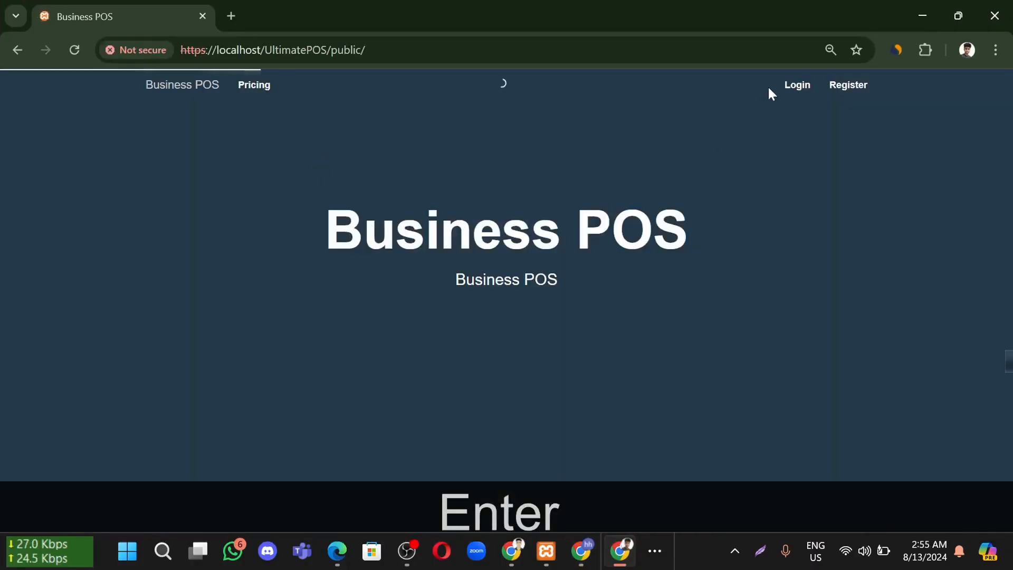
click(787, 80)
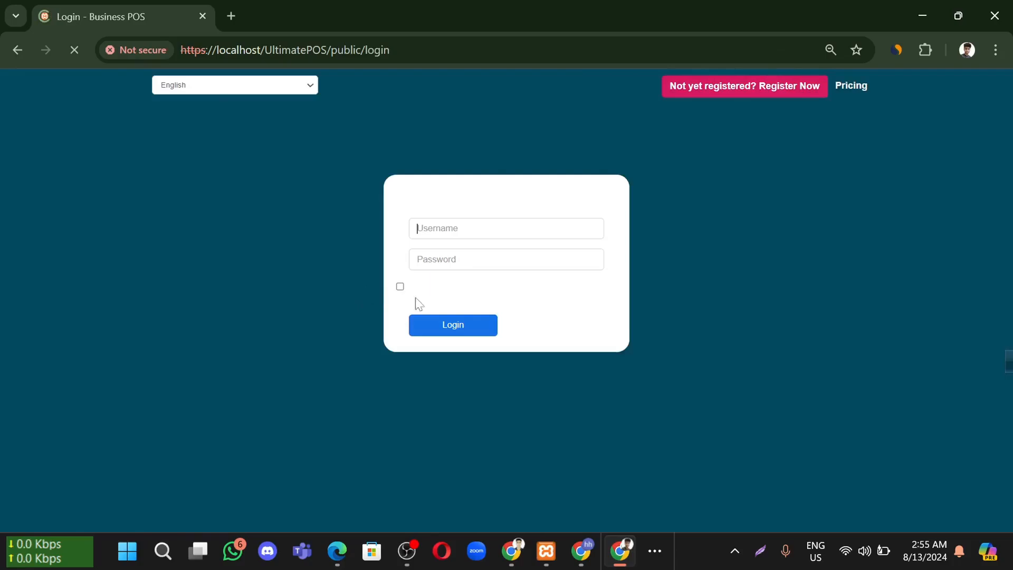
Log in with the saved username and password from clipboard history, ticking Remember Me
key(super+v)
scroll(502, 443, down, 1)
click(479, 384)
click(436, 255)
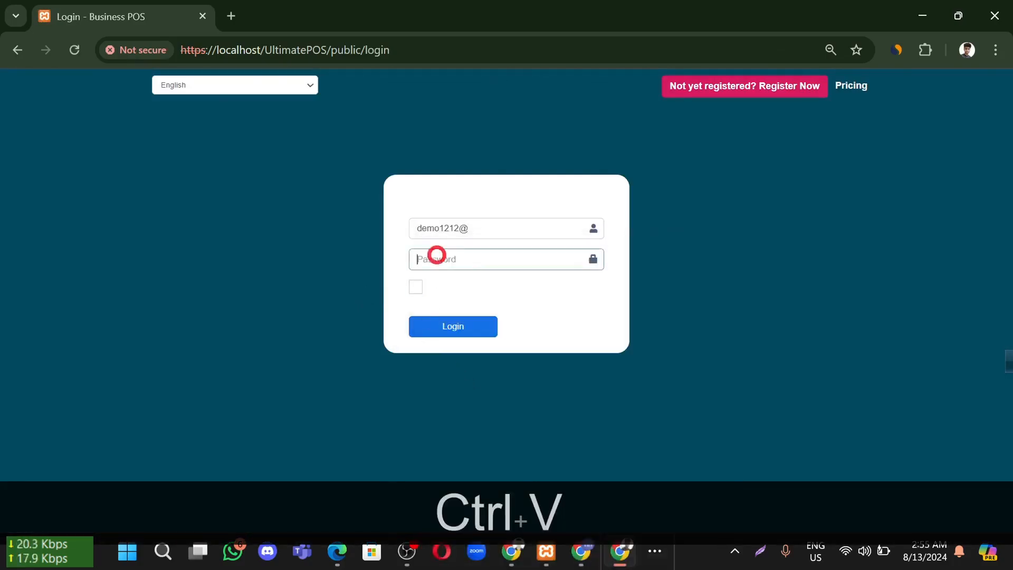
key(ctrl+v)
click(416, 288)
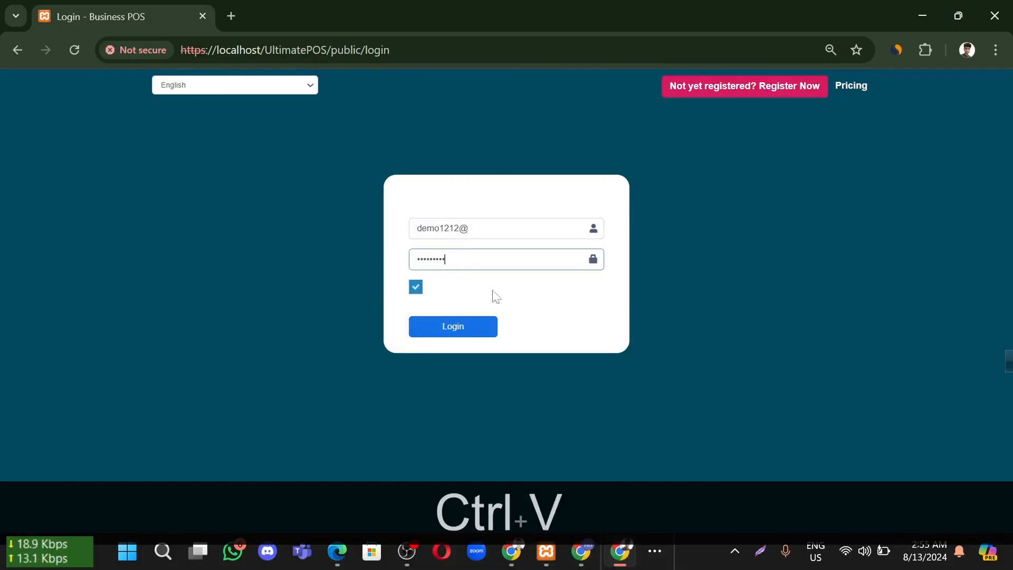
drag(488, 288, 398, 285)
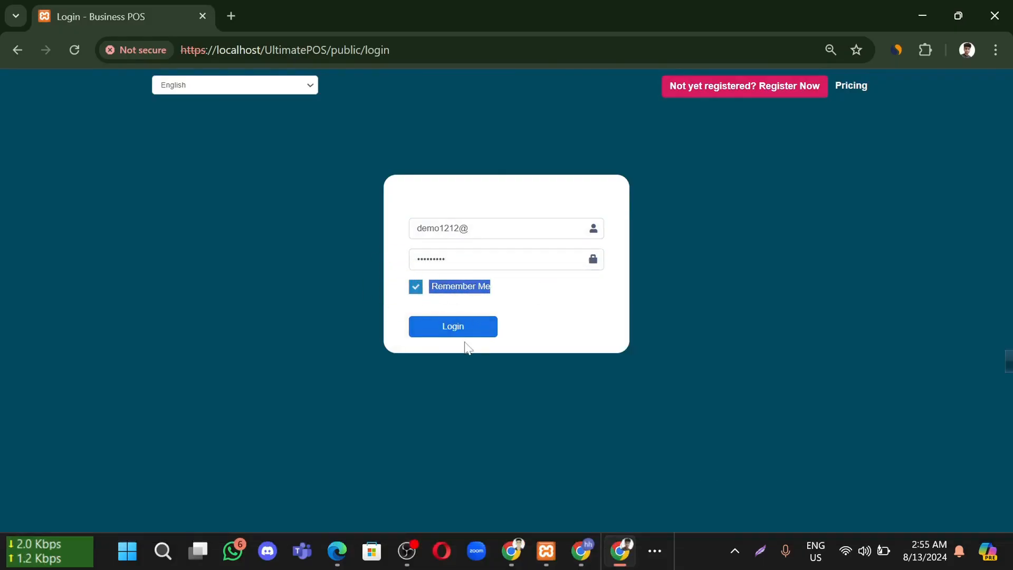
click(461, 334)
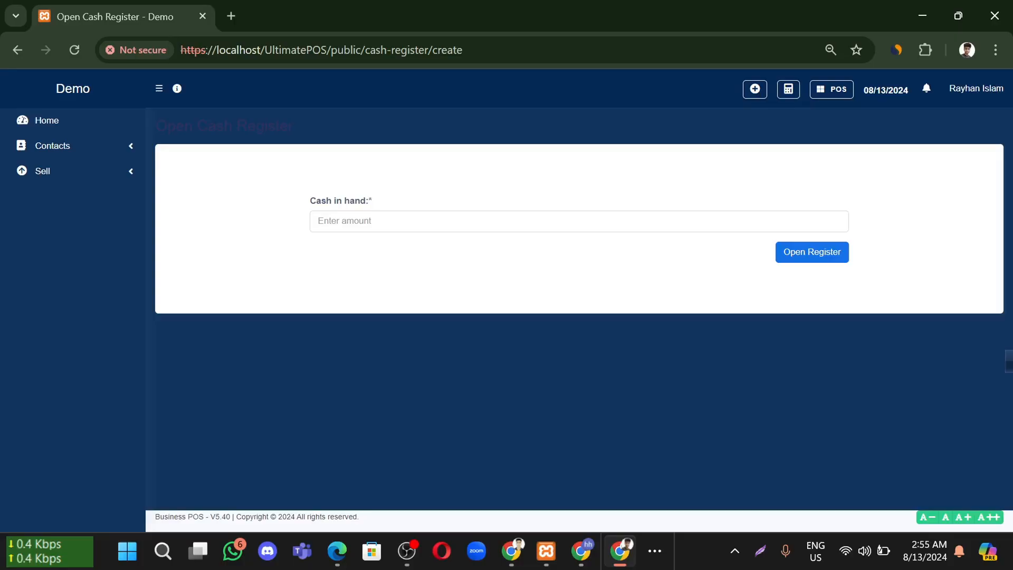
Open the cash register with 000 as the cash-in-hand amount
click(373, 221)
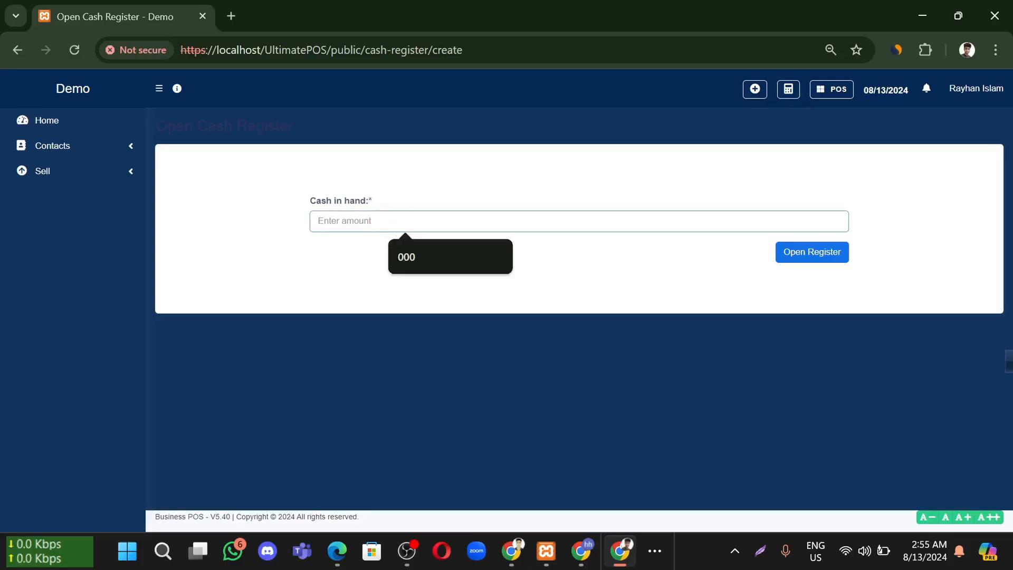
click(411, 263)
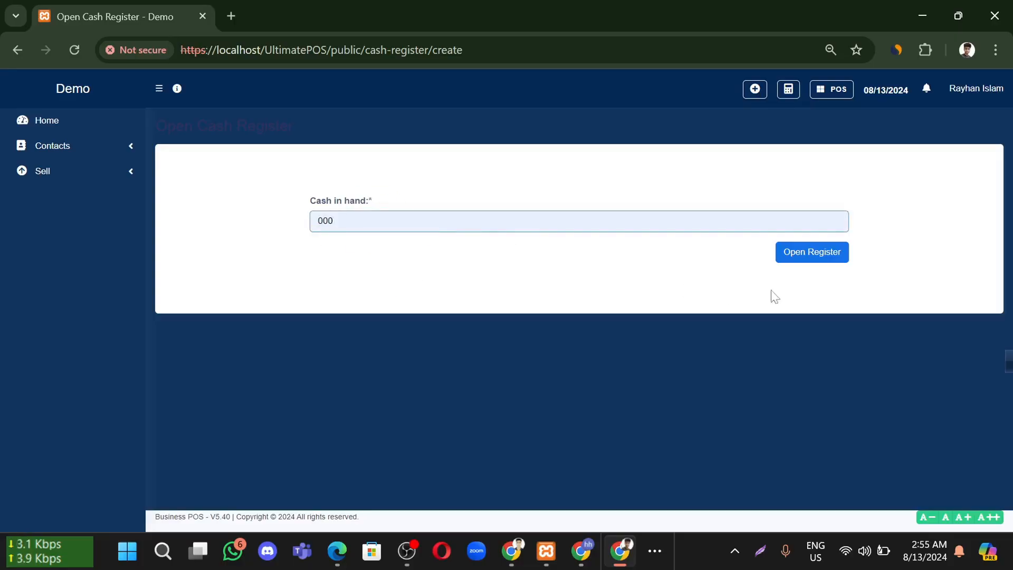
click(784, 256)
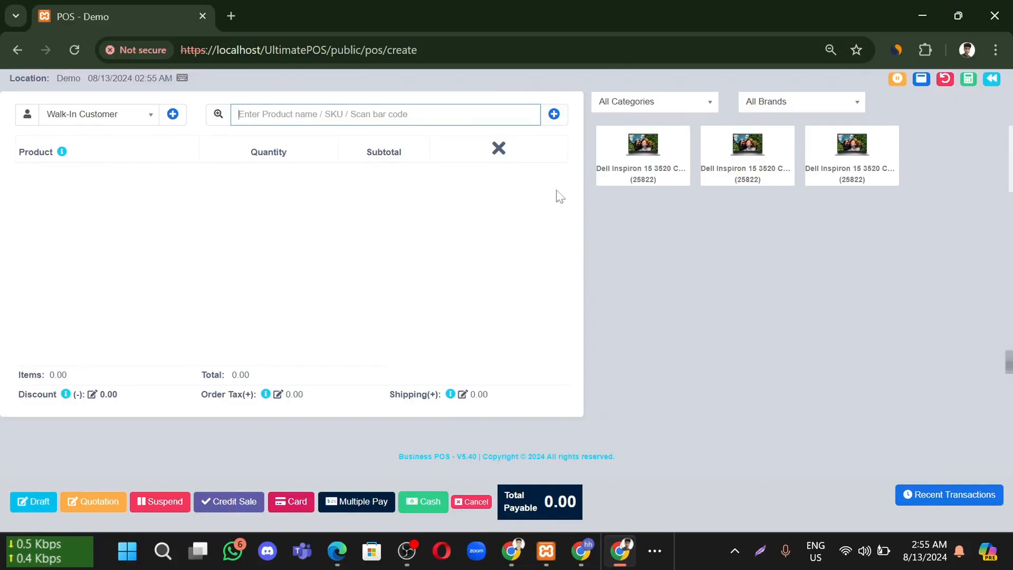
Start a new Individual customer contact, leaving the customer group as None
click(172, 115)
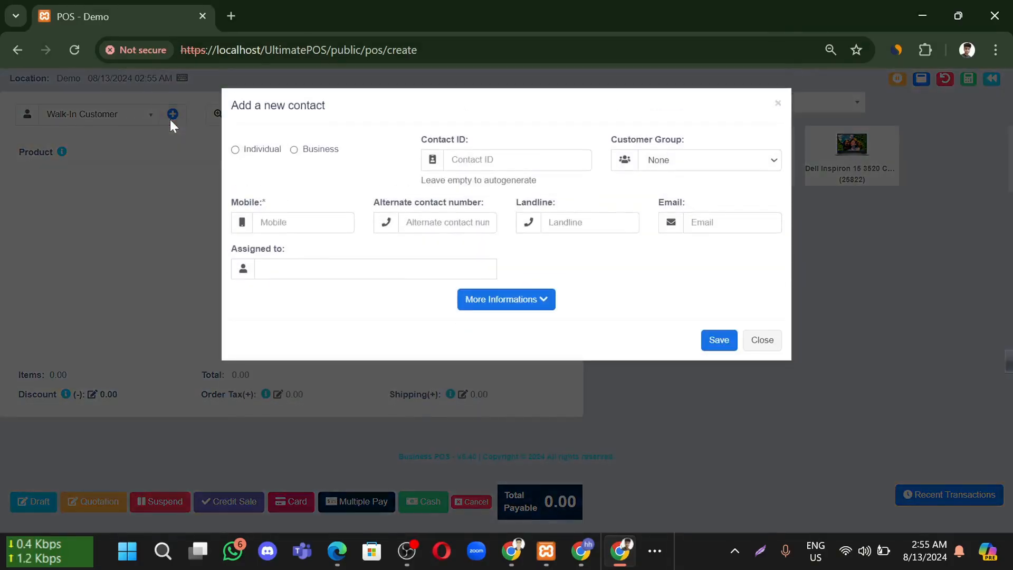
click(262, 150)
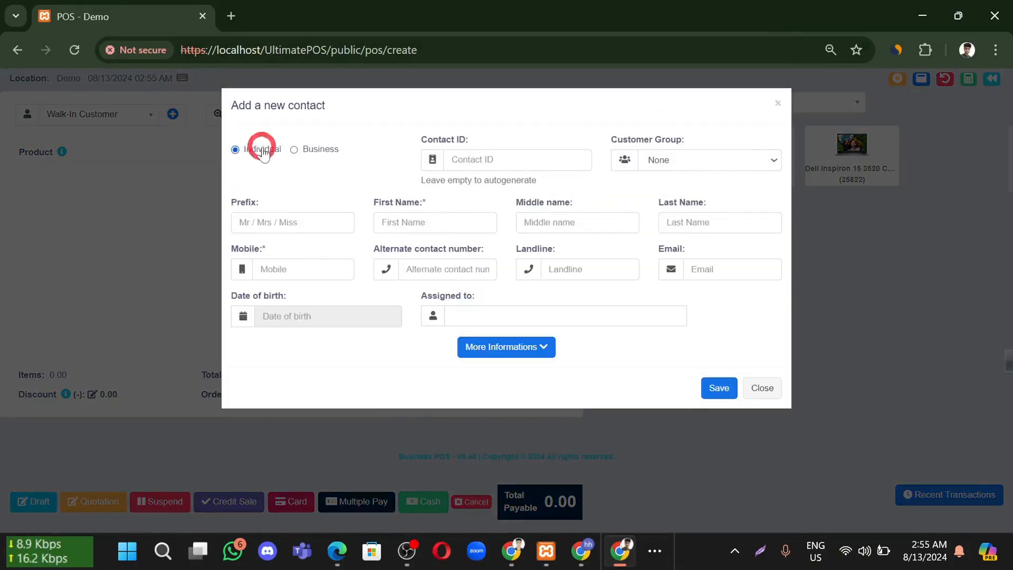
click(527, 160)
click(520, 128)
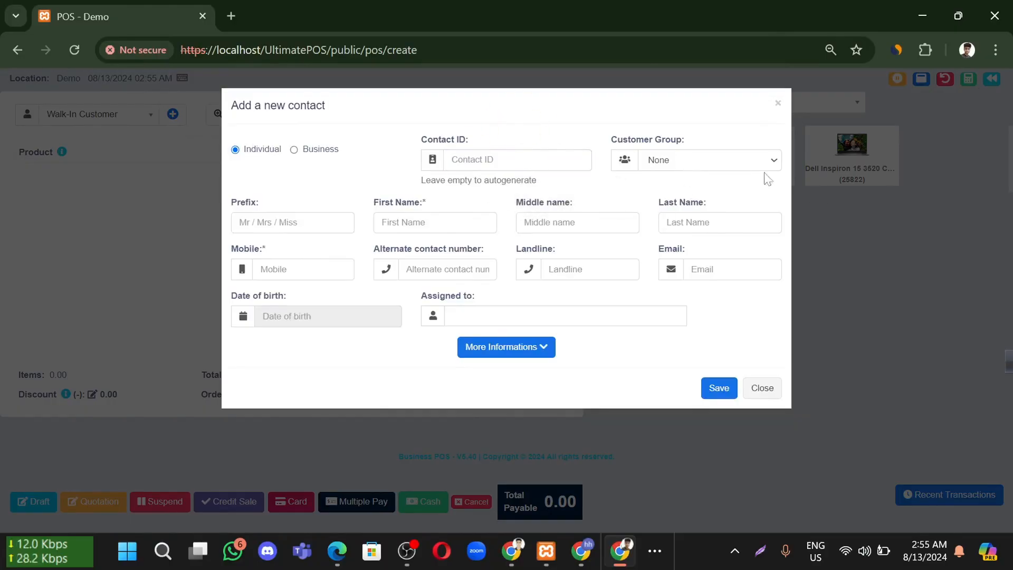
click(702, 159)
click(590, 182)
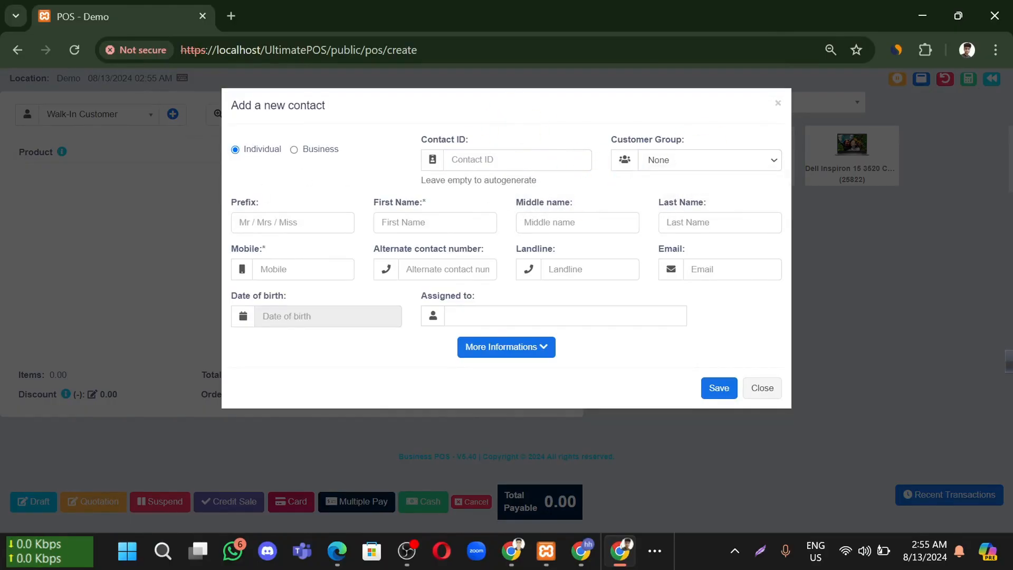
Fill in the customer's first name and mobile number
click(409, 217)
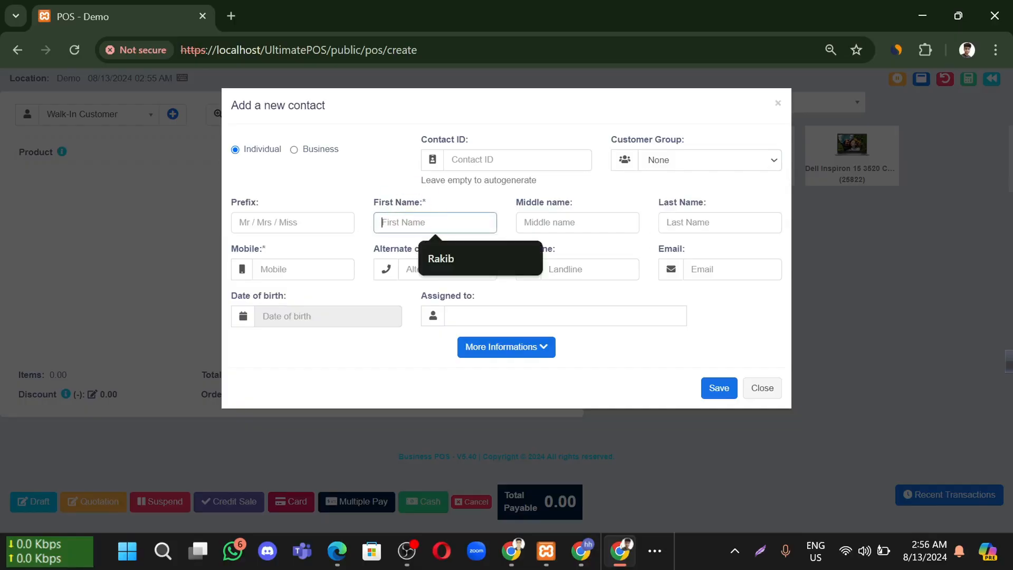
click(450, 260)
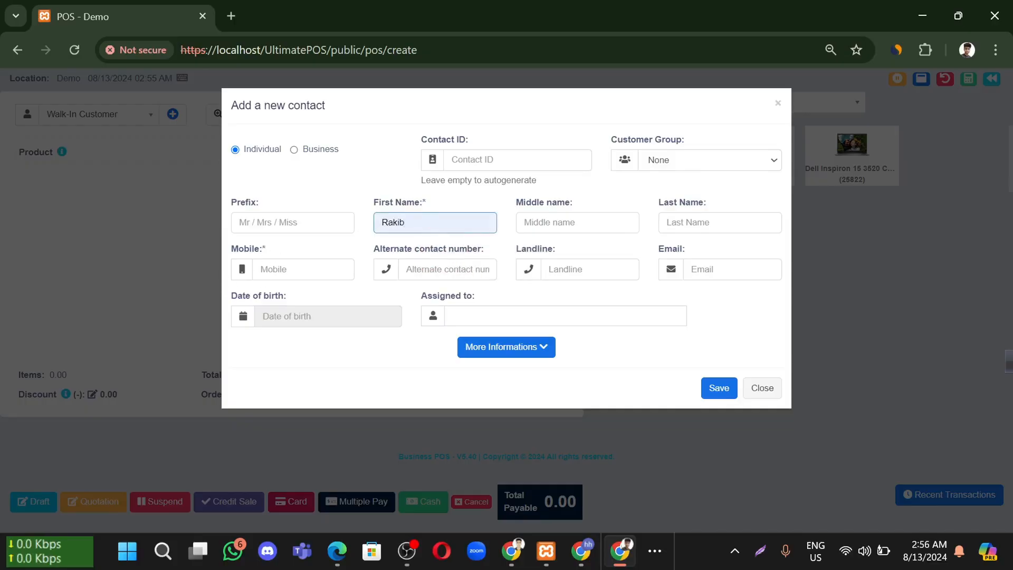
click(295, 270)
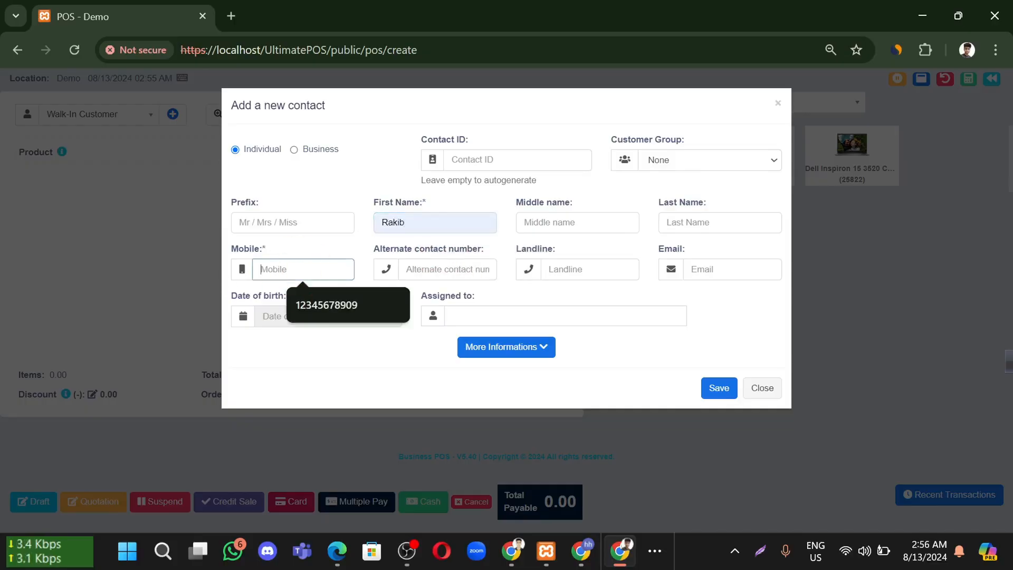
click(314, 295)
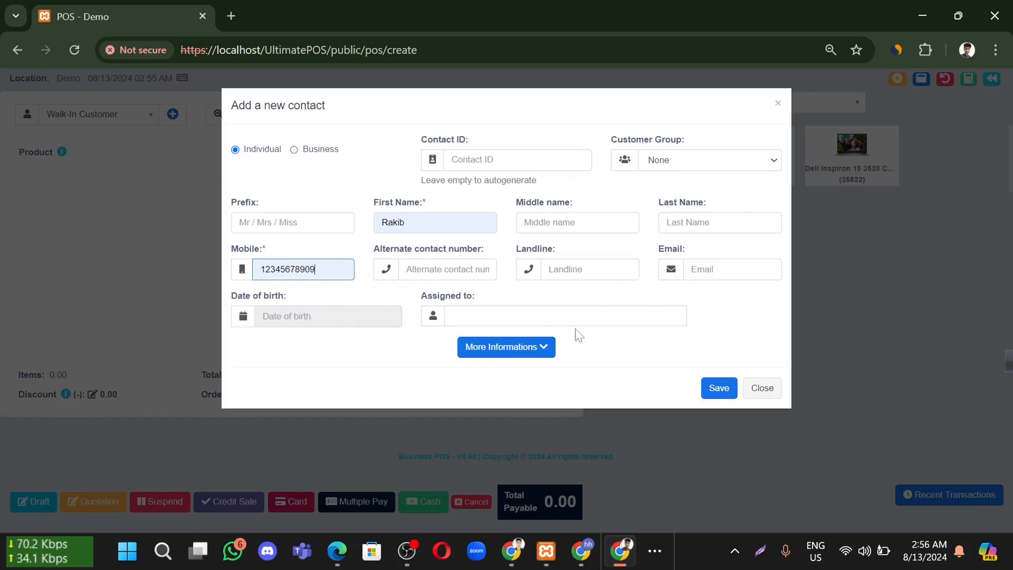
Expand More Informations to view the address and state fields, then collapse it
click(542, 350)
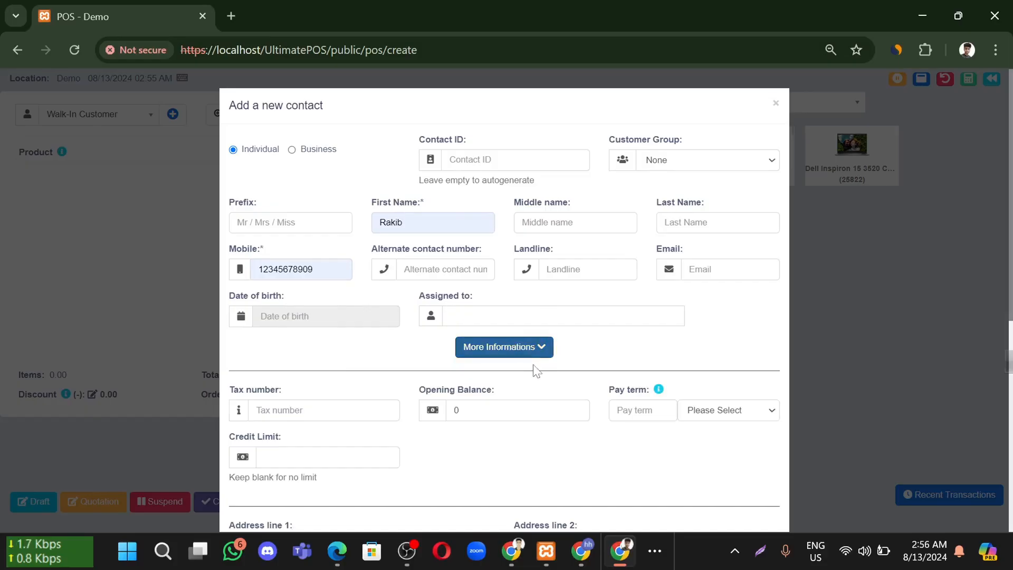
scroll(493, 374, down, 4)
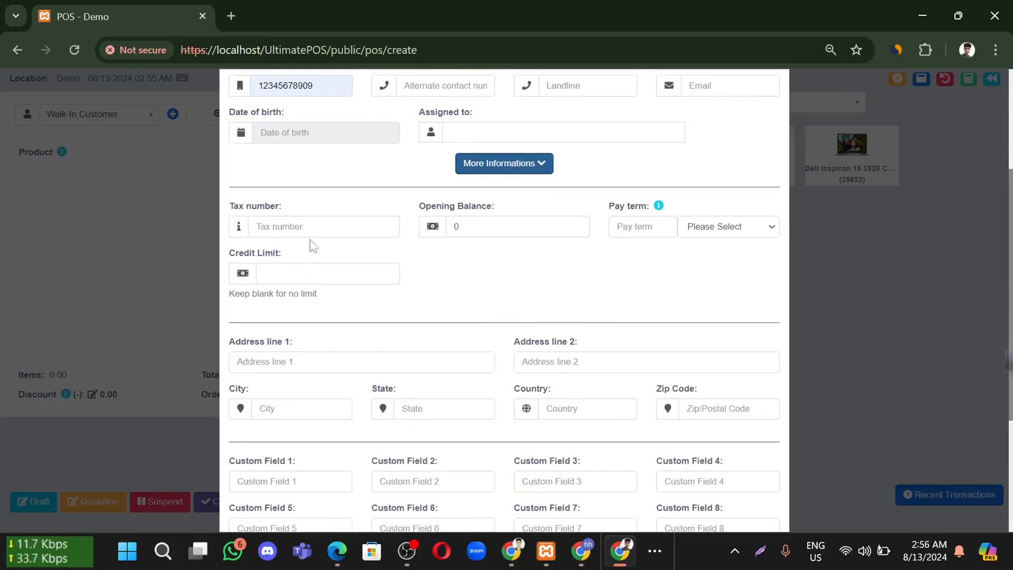
click(287, 355)
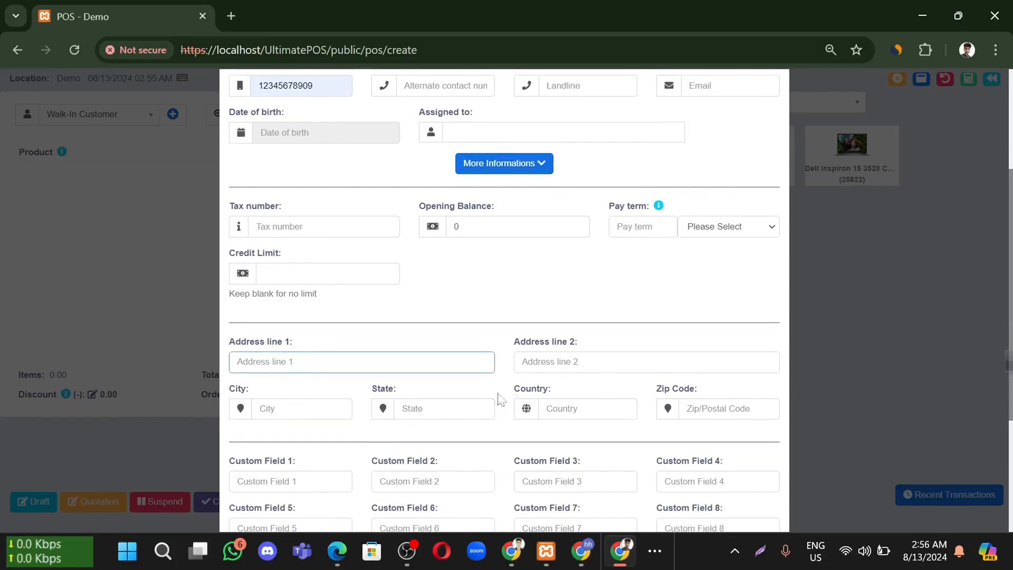
scroll(514, 305, down, 3)
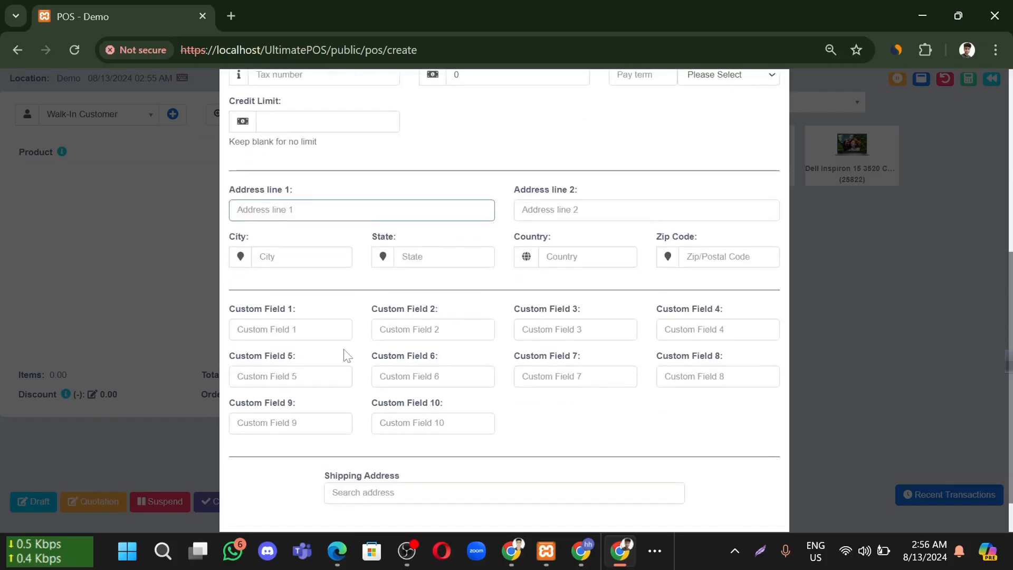
click(446, 261)
scroll(500, 274, up, 6)
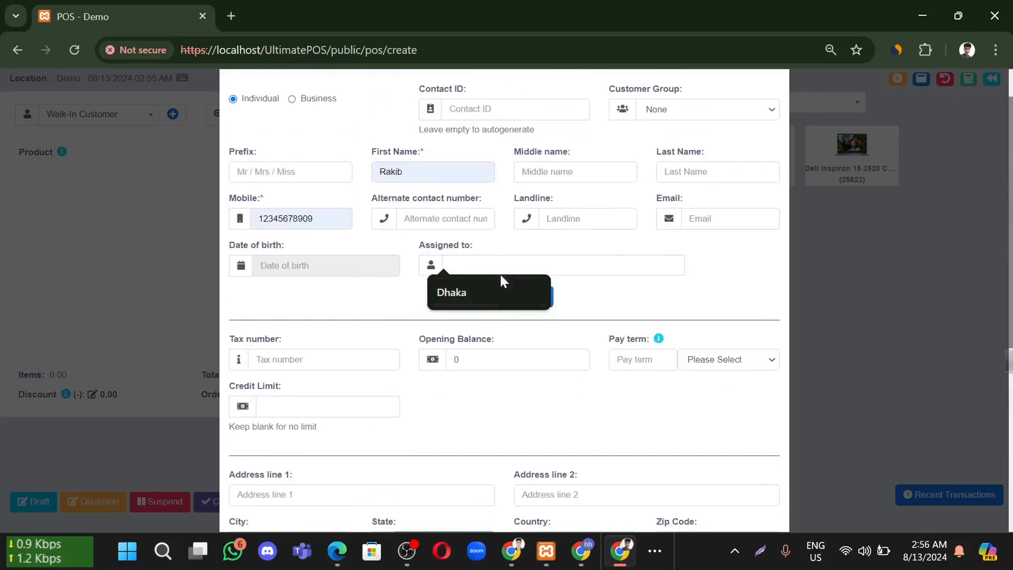
click(541, 297)
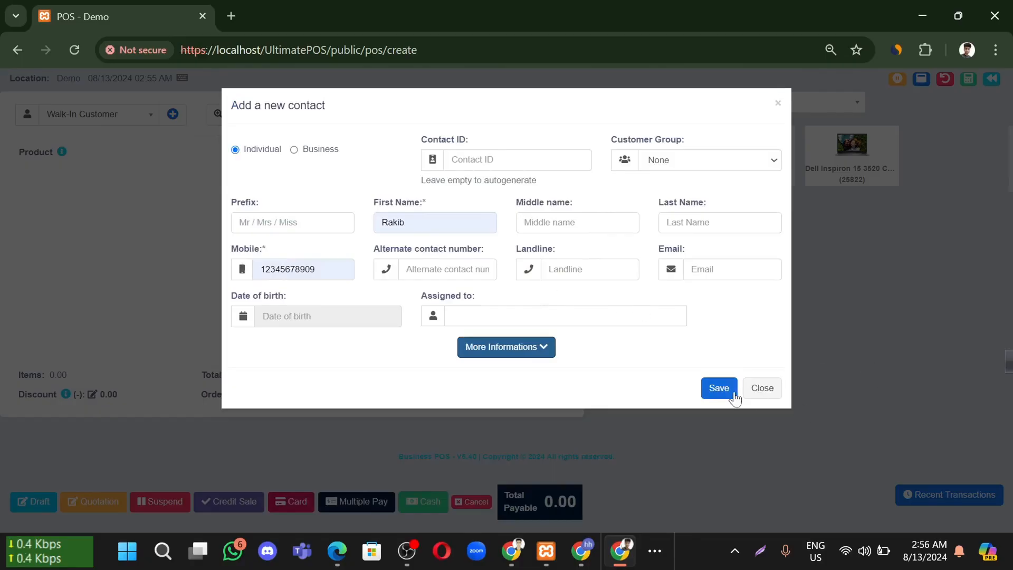
Save the new customer and add the Dell Inspiron 15 3520 laptop to the cart
click(719, 389)
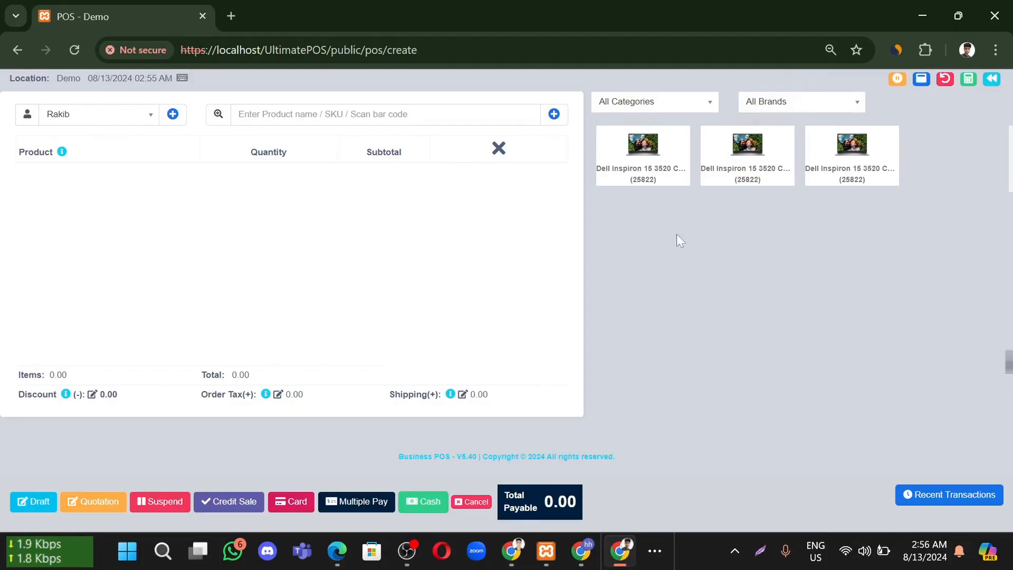
click(633, 143)
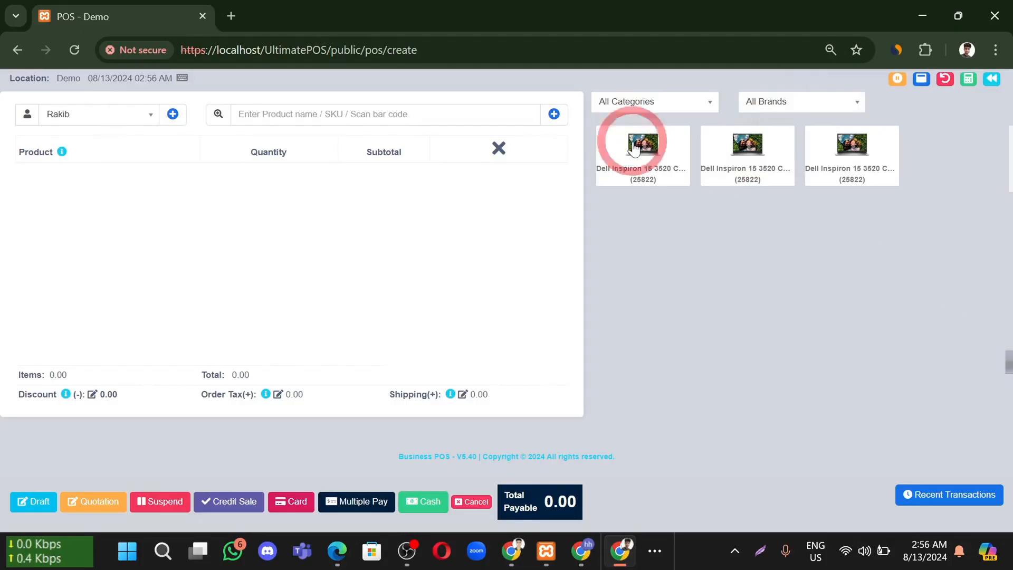
key(BackSpace)
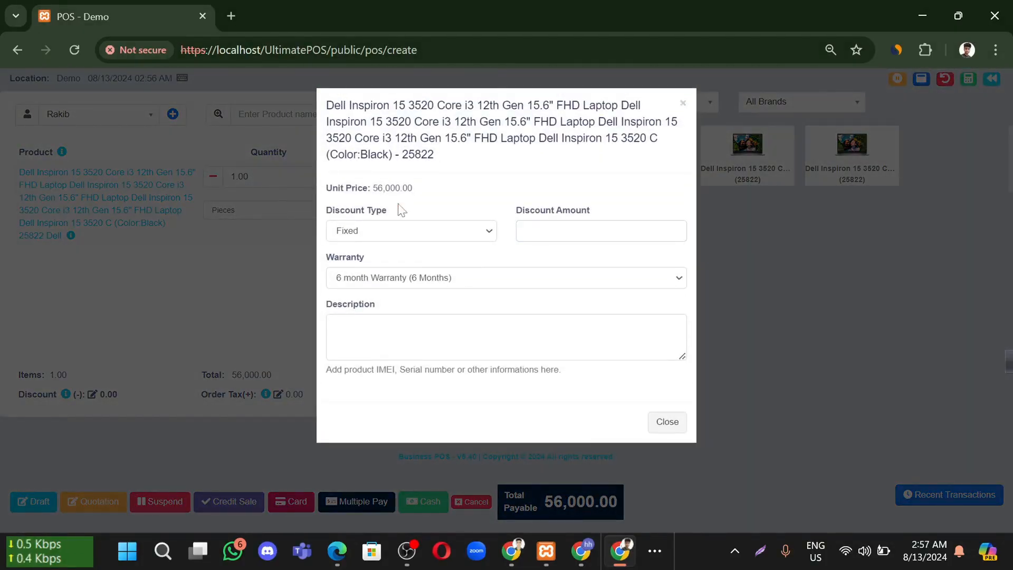
Check the laptop's Discount Type, keeping Fixed, and close its details without changes
click(420, 237)
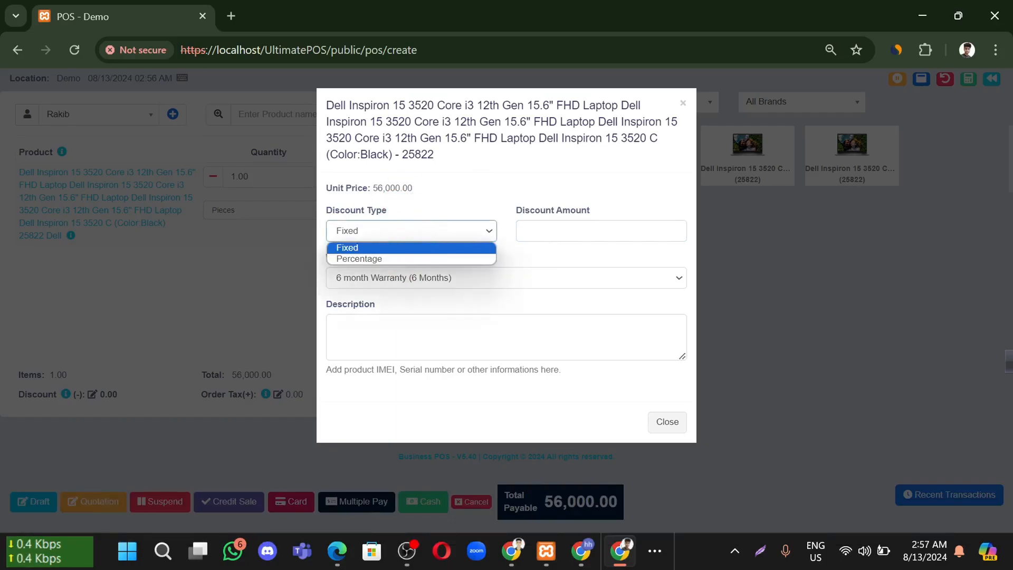
click(544, 298)
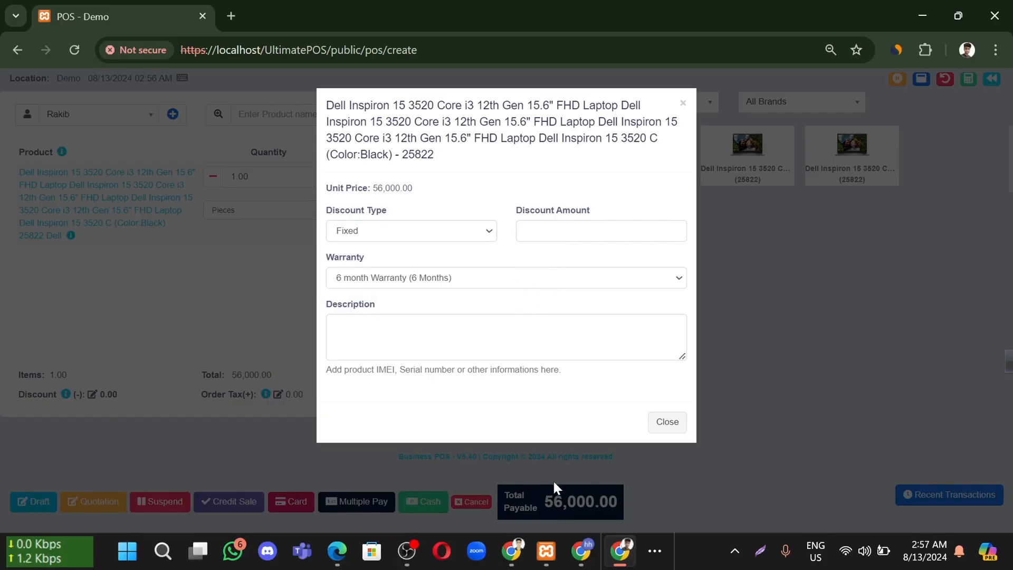
click(666, 423)
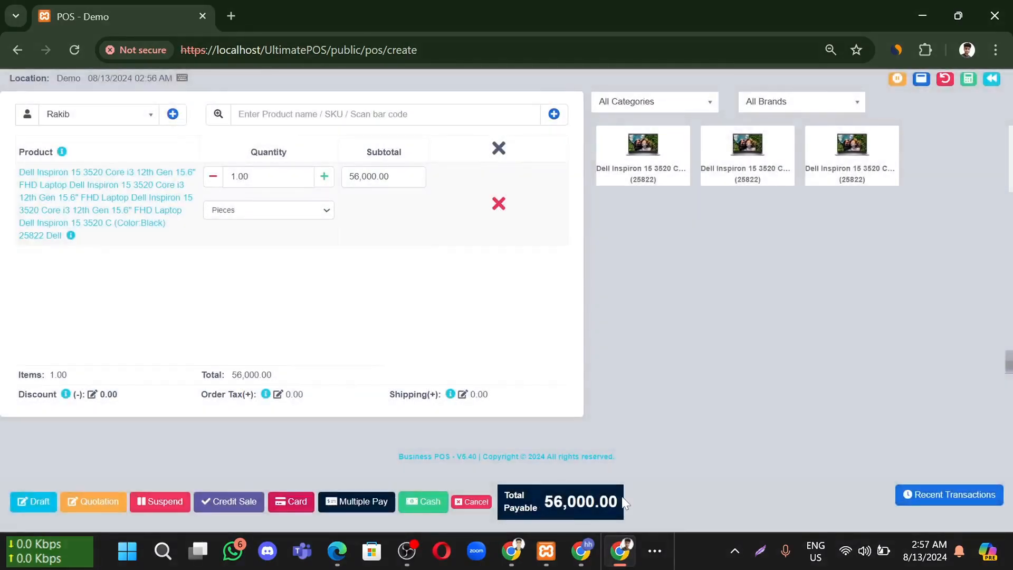
click(131, 206)
click(594, 229)
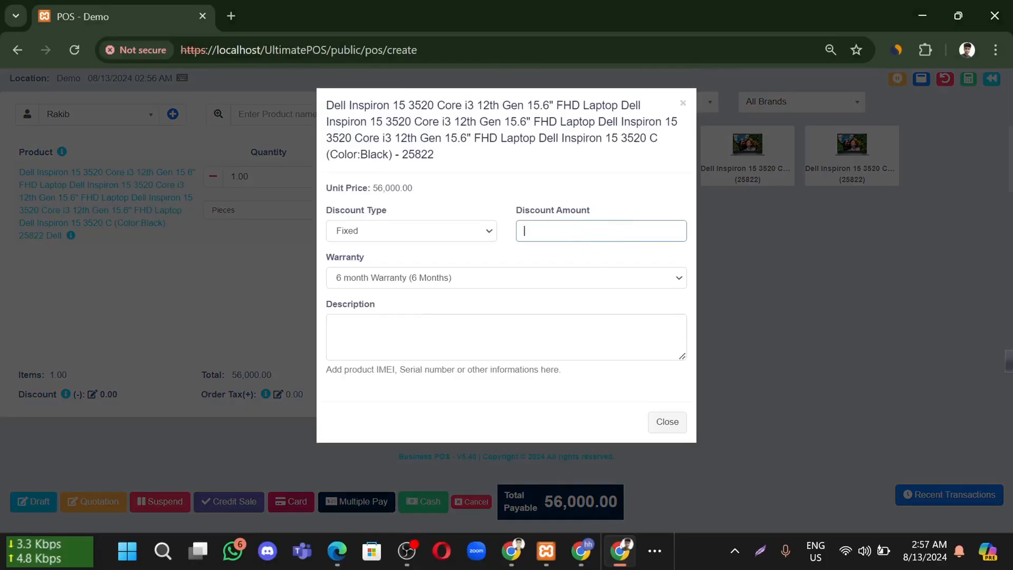
text(600)
click(455, 276)
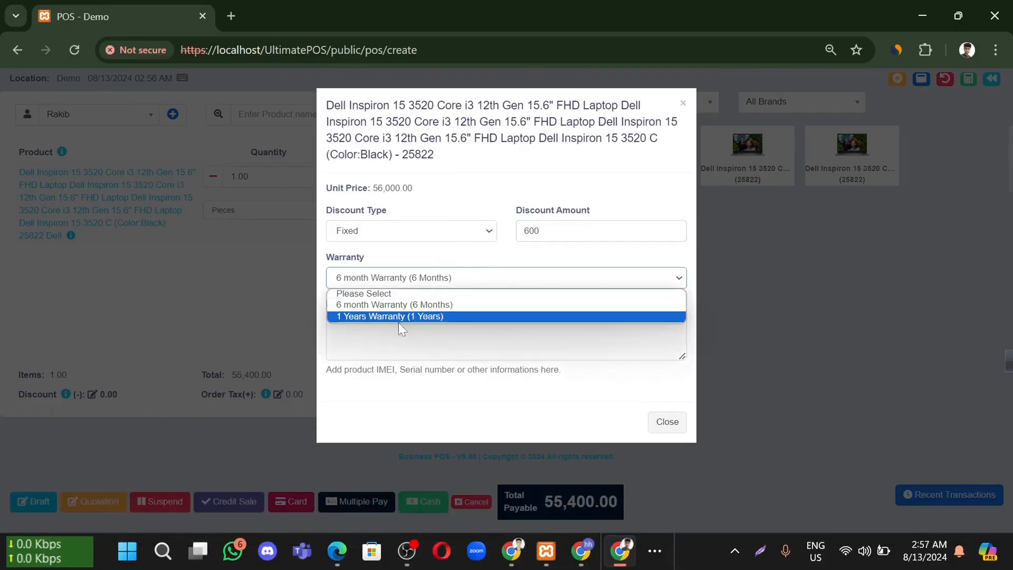
click(459, 316)
click(407, 278)
click(409, 300)
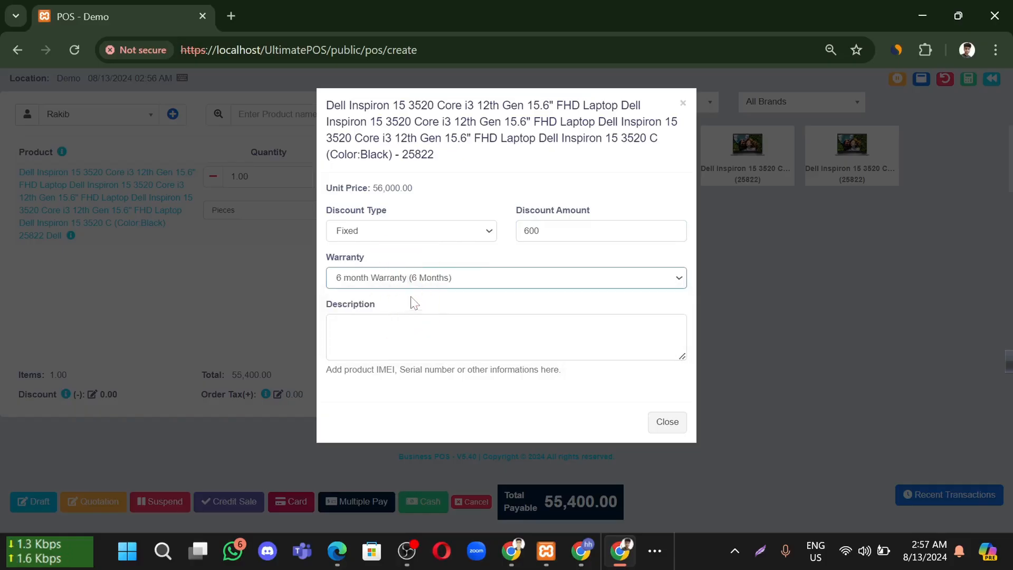
click(412, 324)
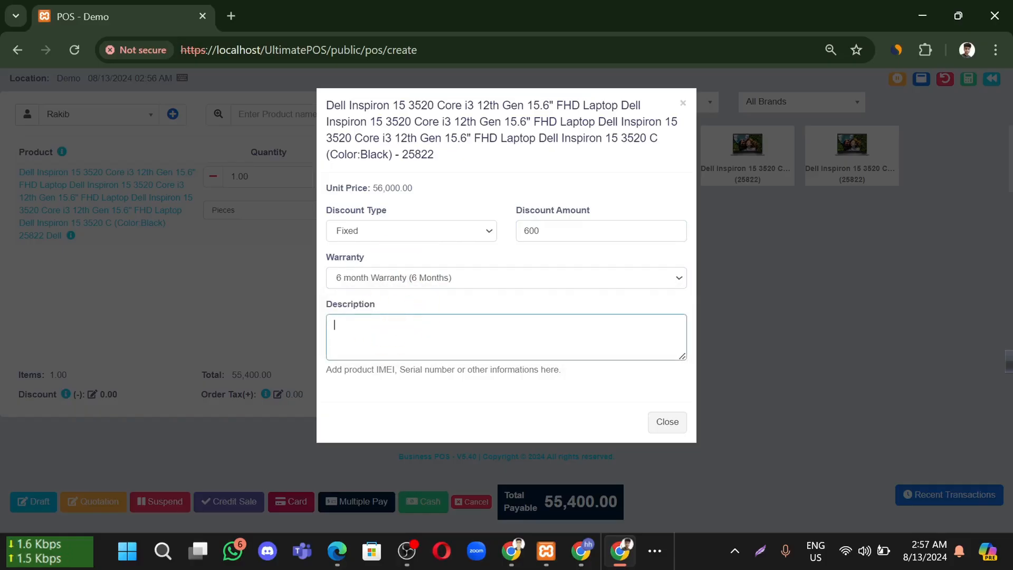
key(shift)
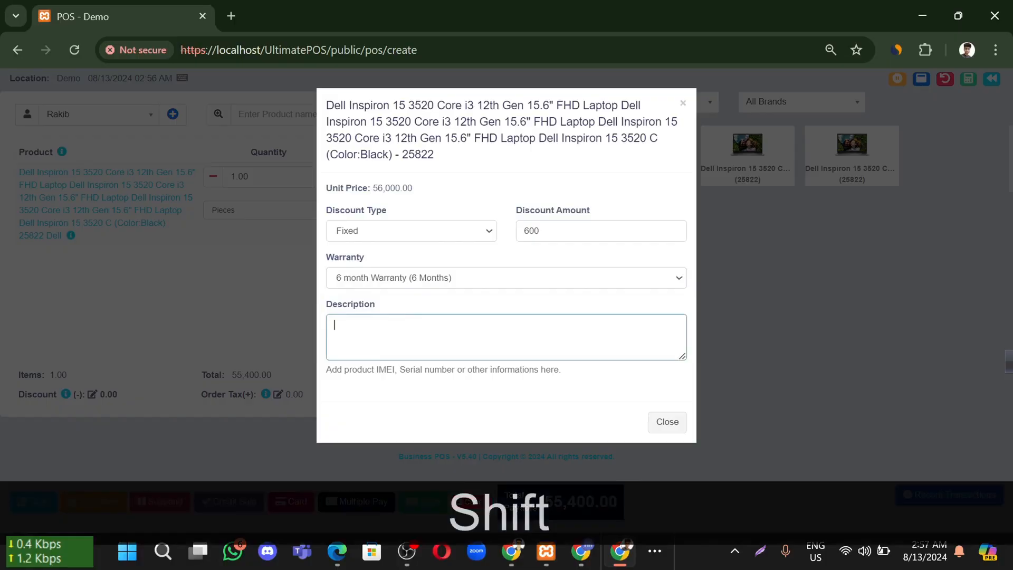
text(I)
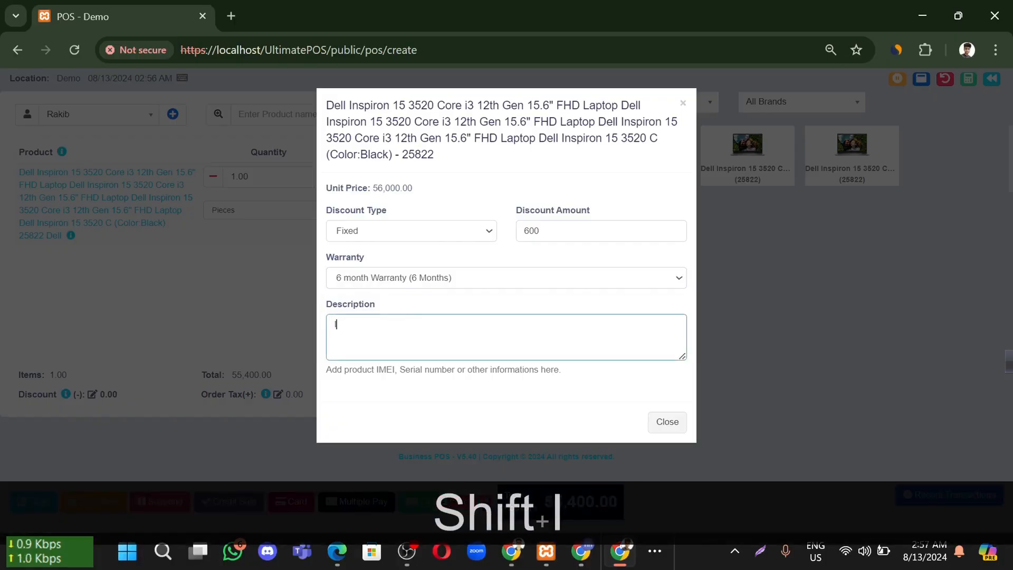
text(MEI)
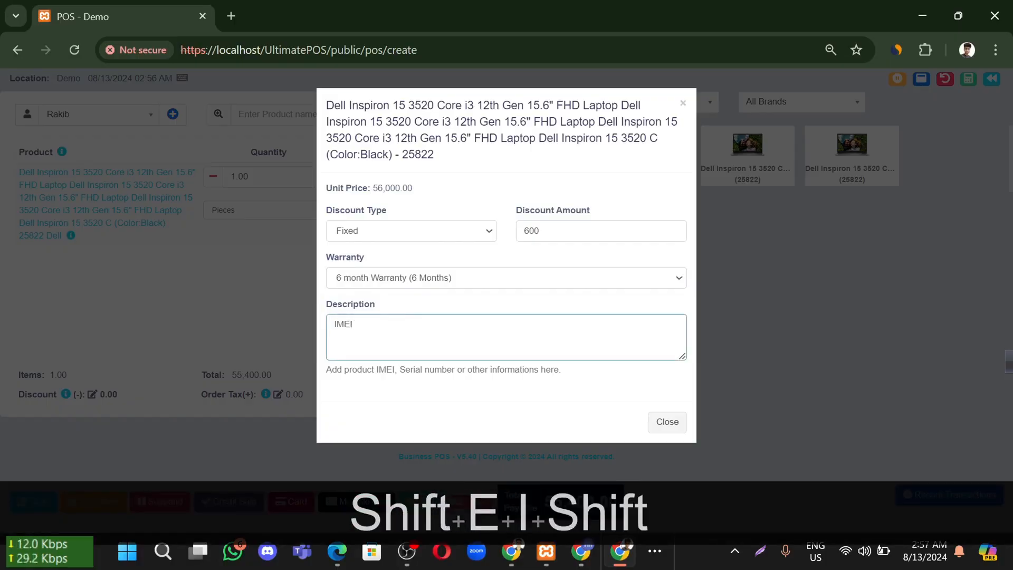
text(: 1)
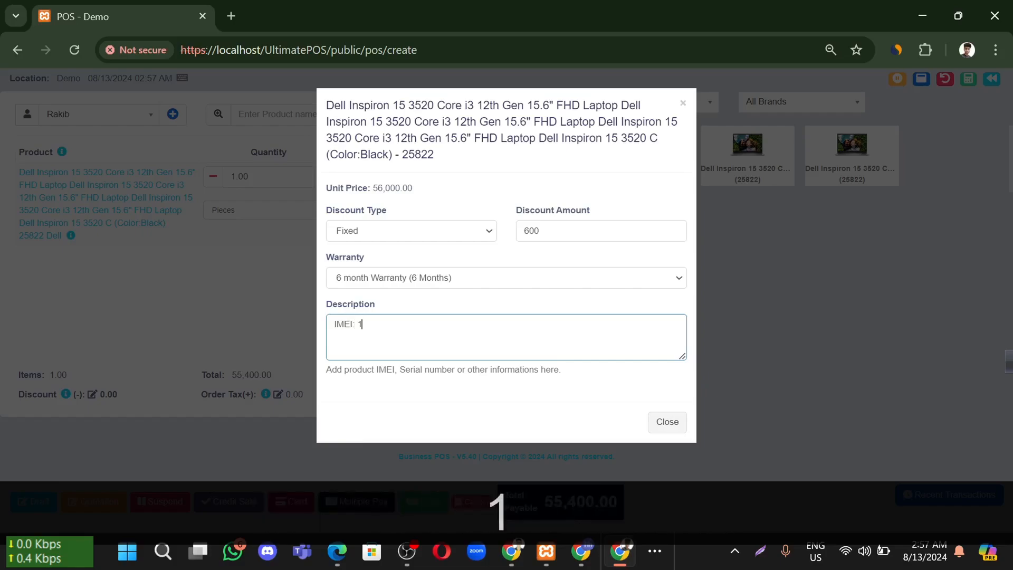
text(212121212121212)
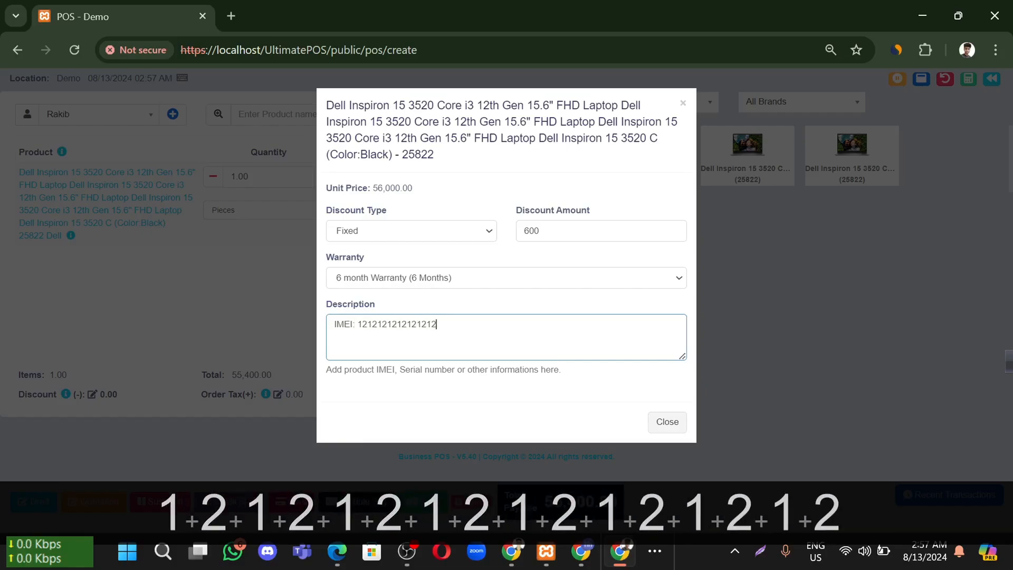
click(475, 410)
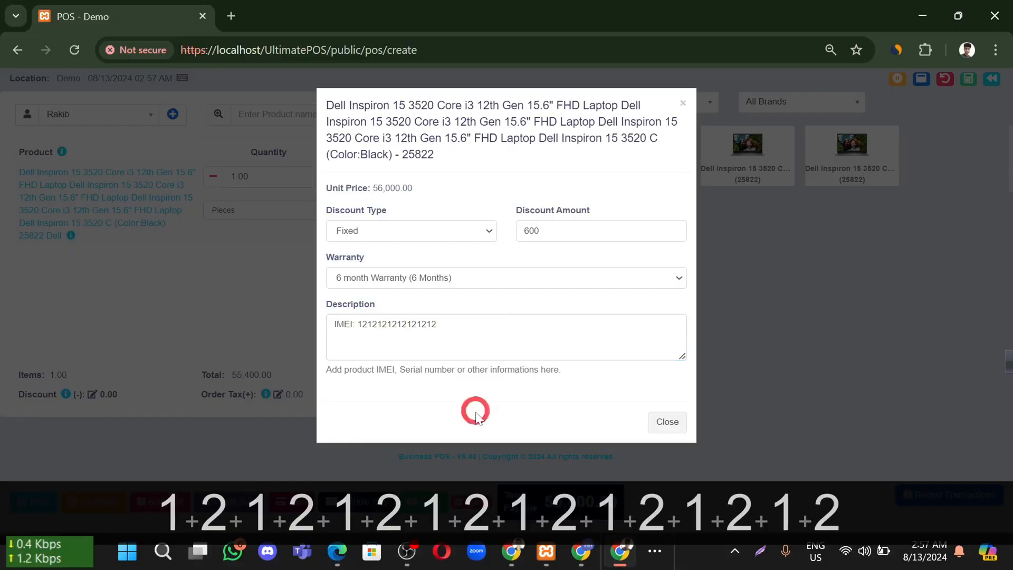
click(666, 425)
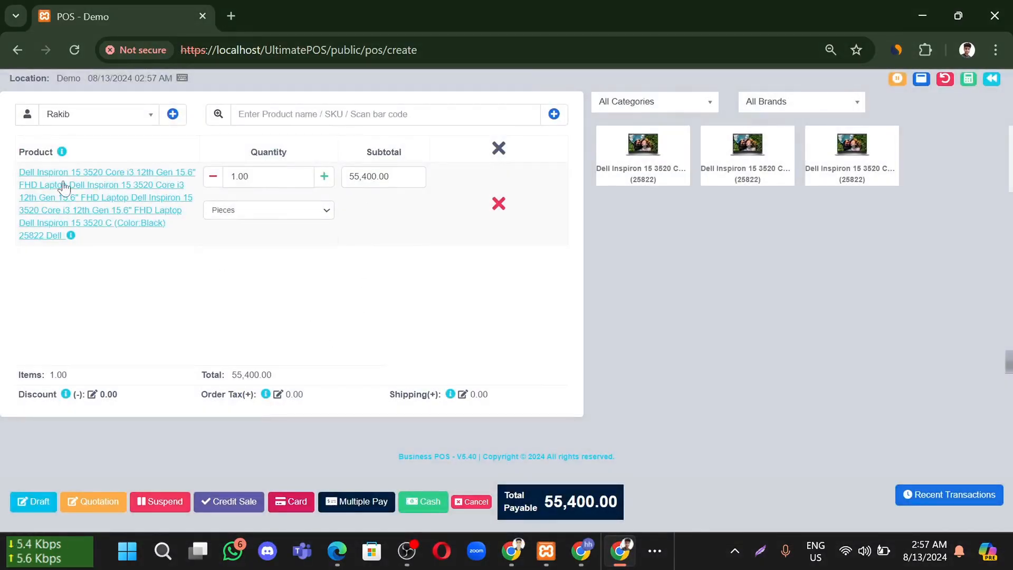
Review the laptop line, keeping the unit as Pieces and the quantity at 1
click(64, 203)
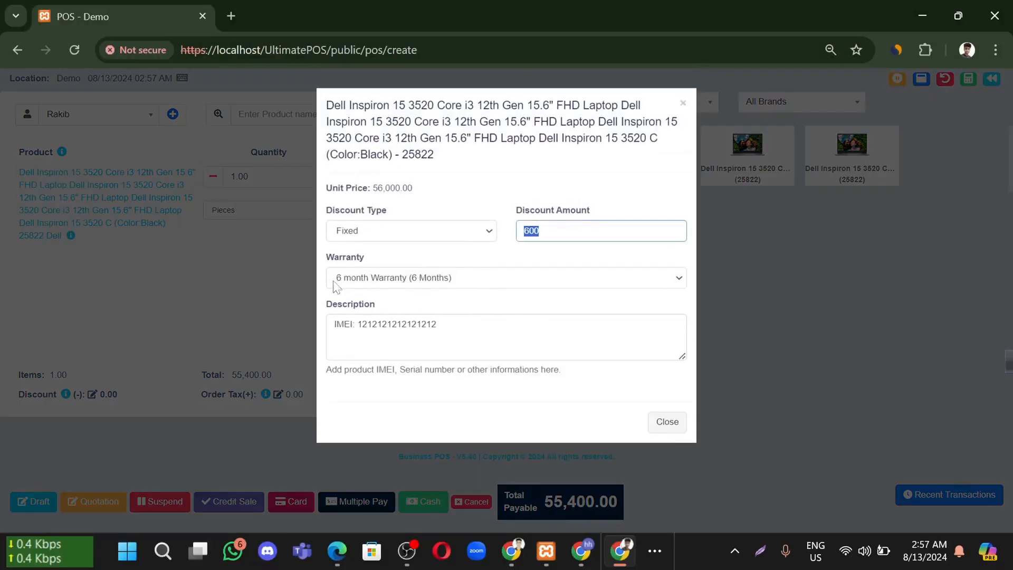
click(204, 271)
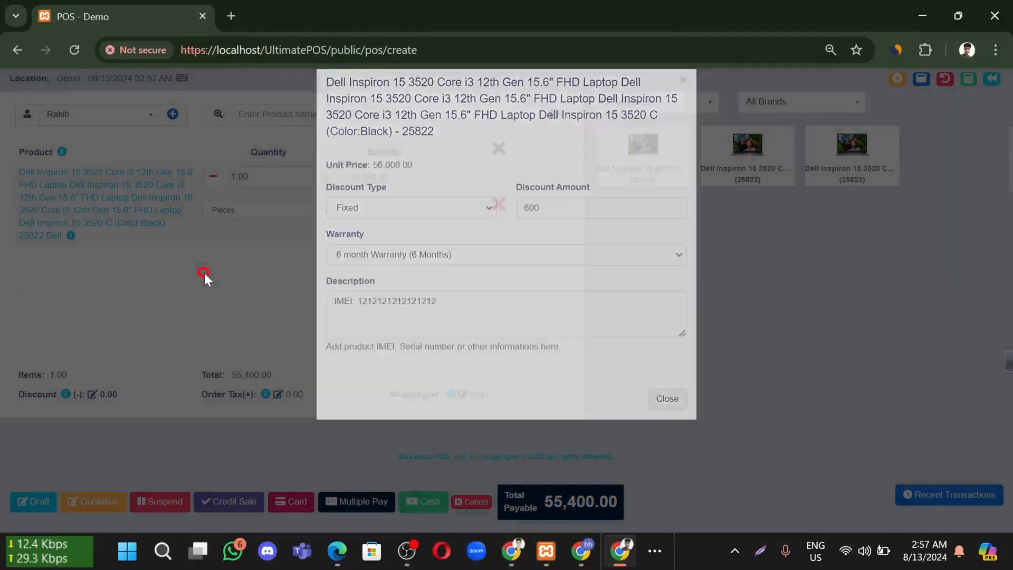
click(326, 211)
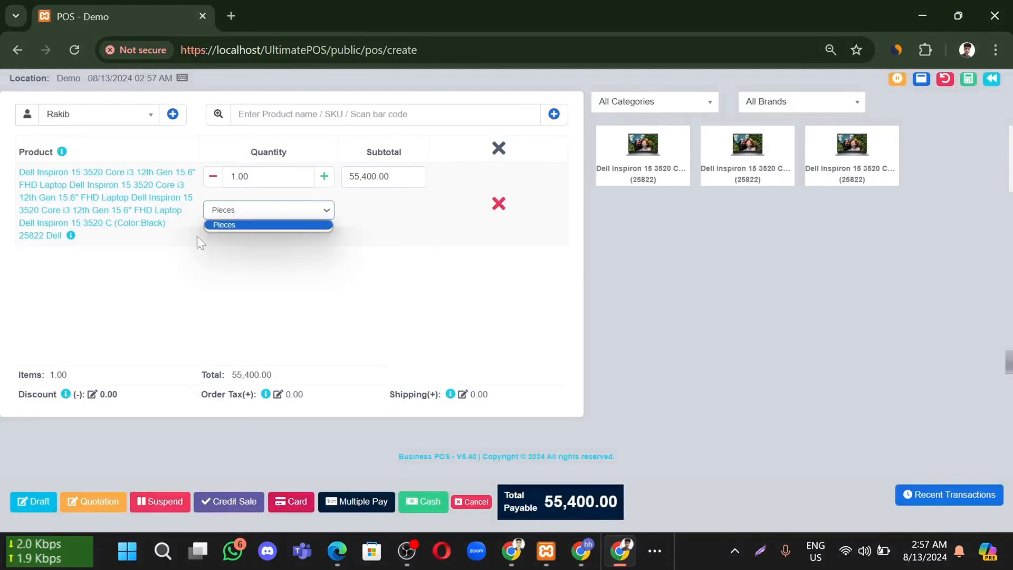
click(254, 225)
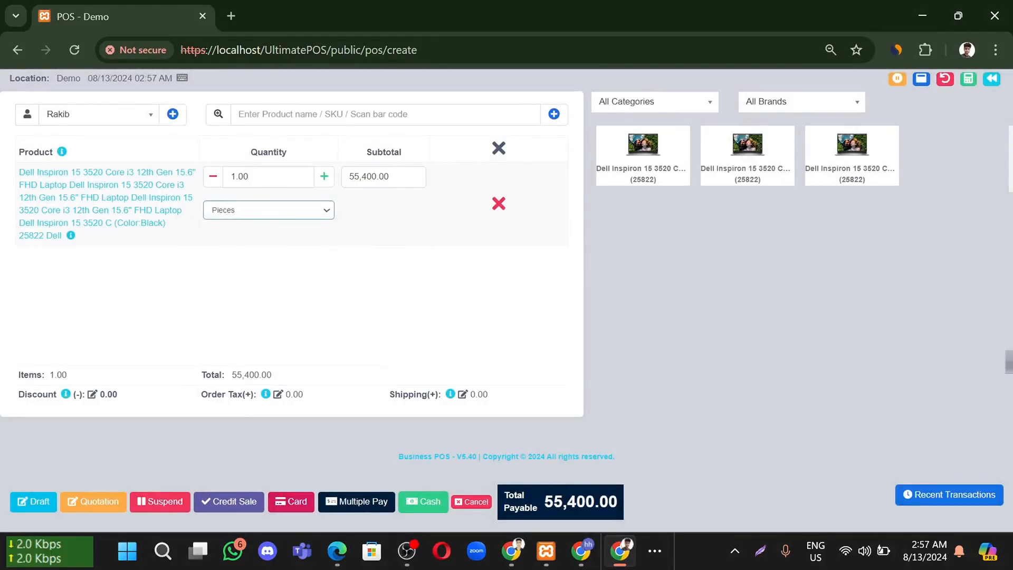
click(323, 176)
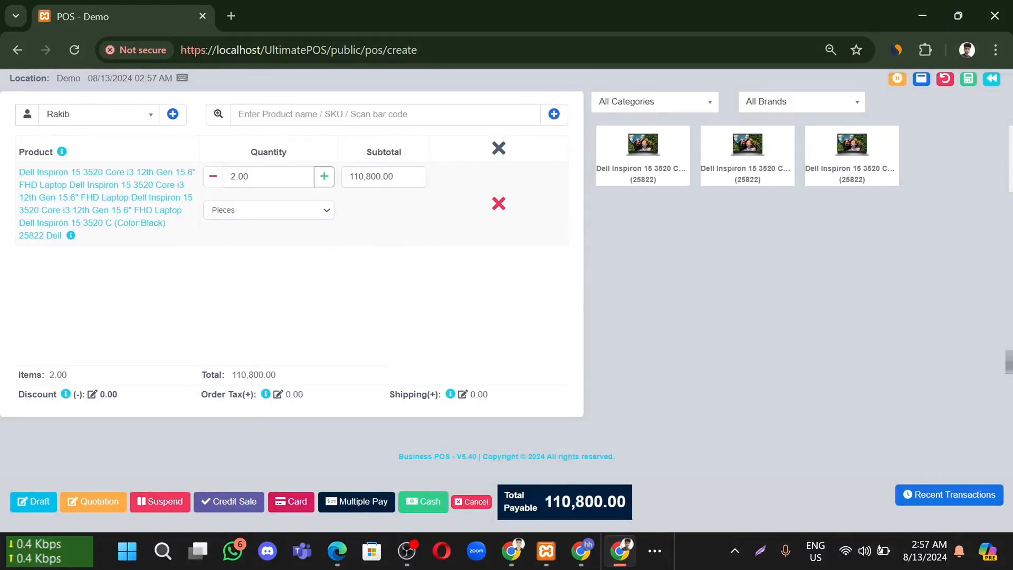
click(211, 178)
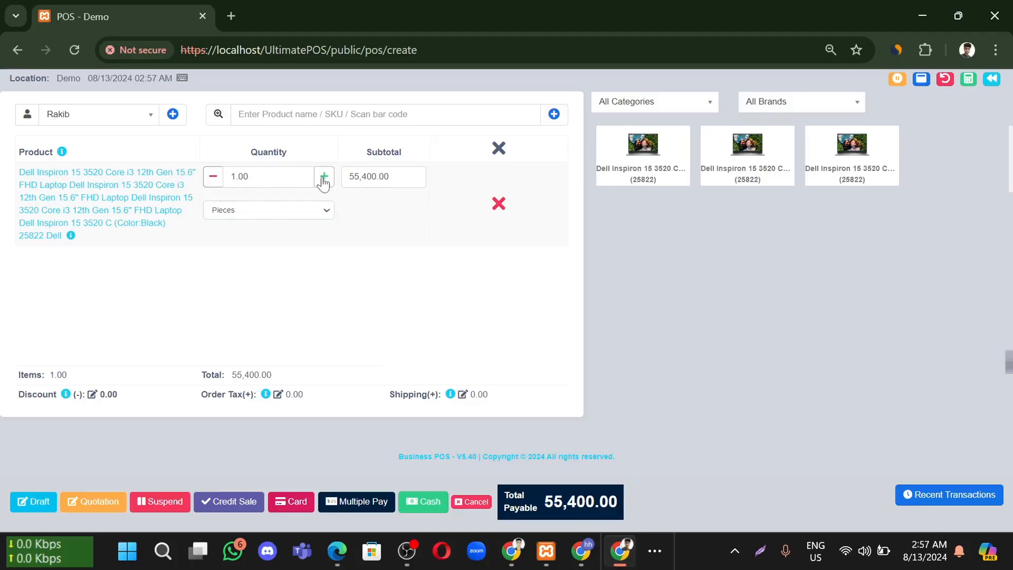
click(323, 177)
click(212, 176)
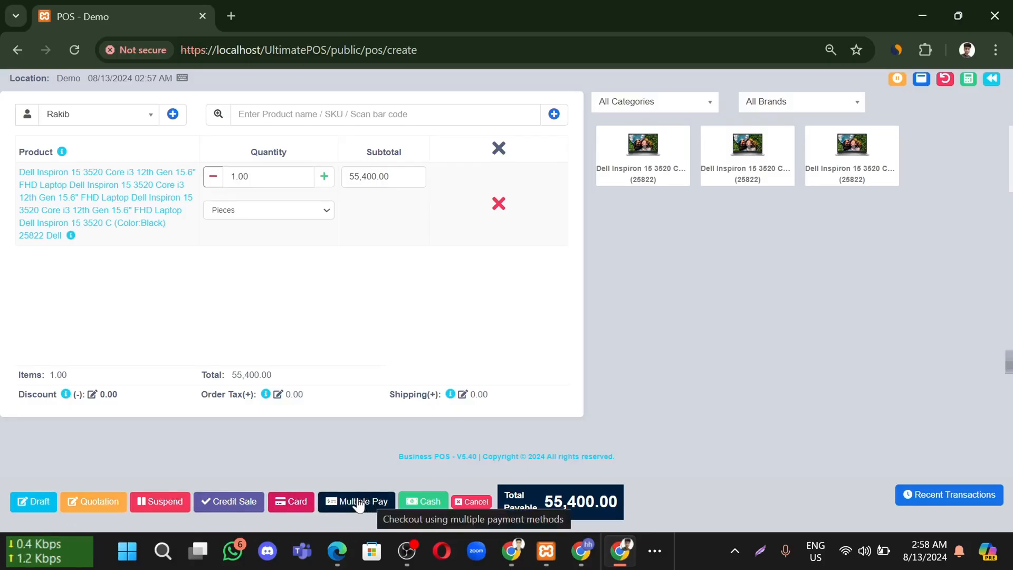
Finalize the sale in cash and review the invoice's business, customer, product and totals
click(430, 504)
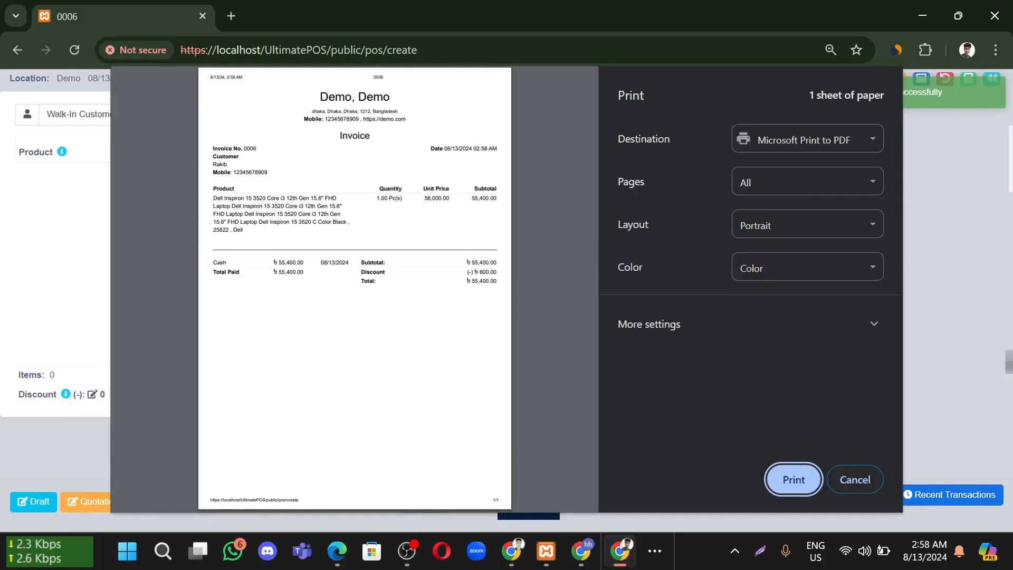
drag(320, 97, 422, 120)
click(383, 133)
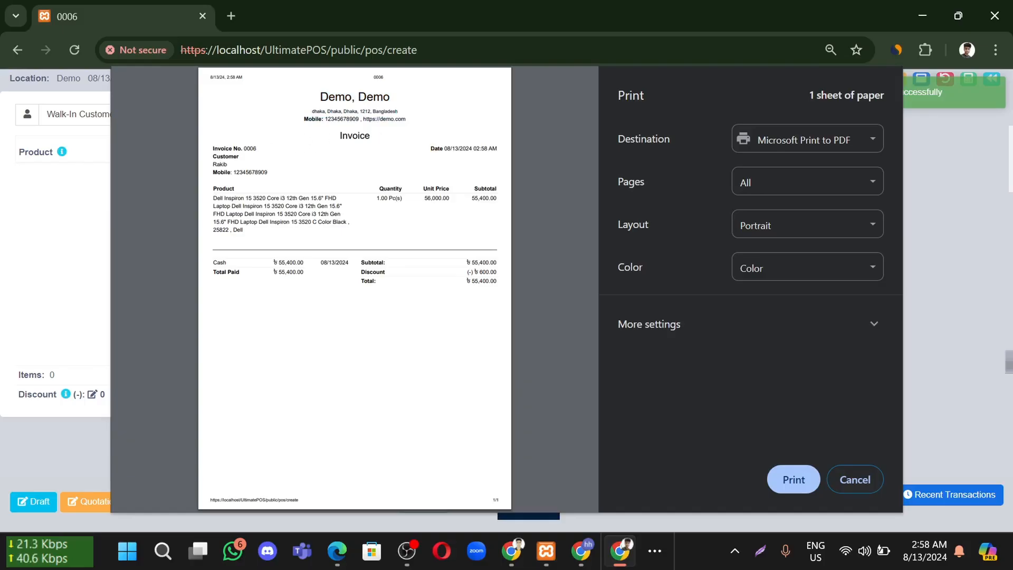
click(242, 154)
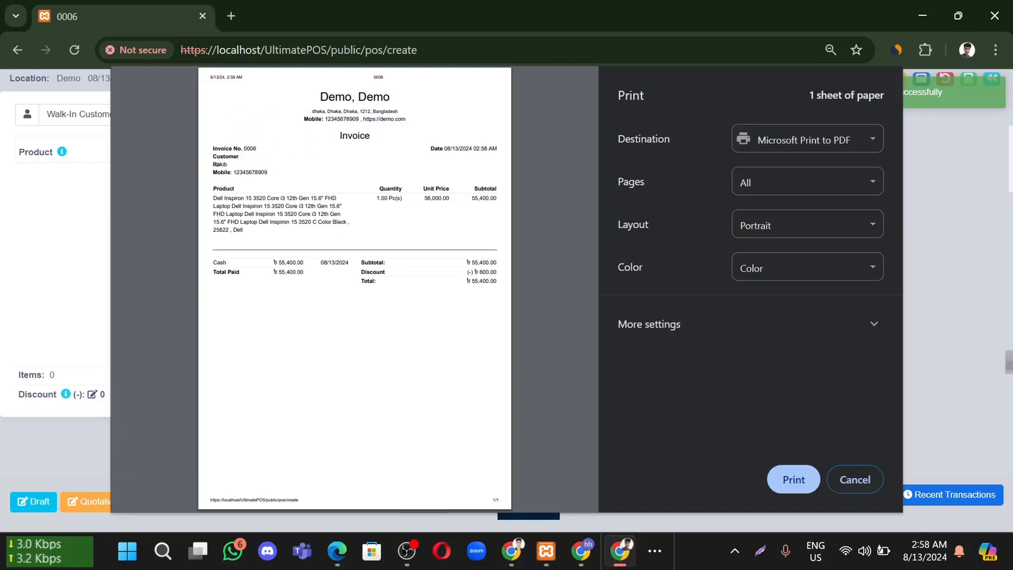
drag(231, 172, 265, 173)
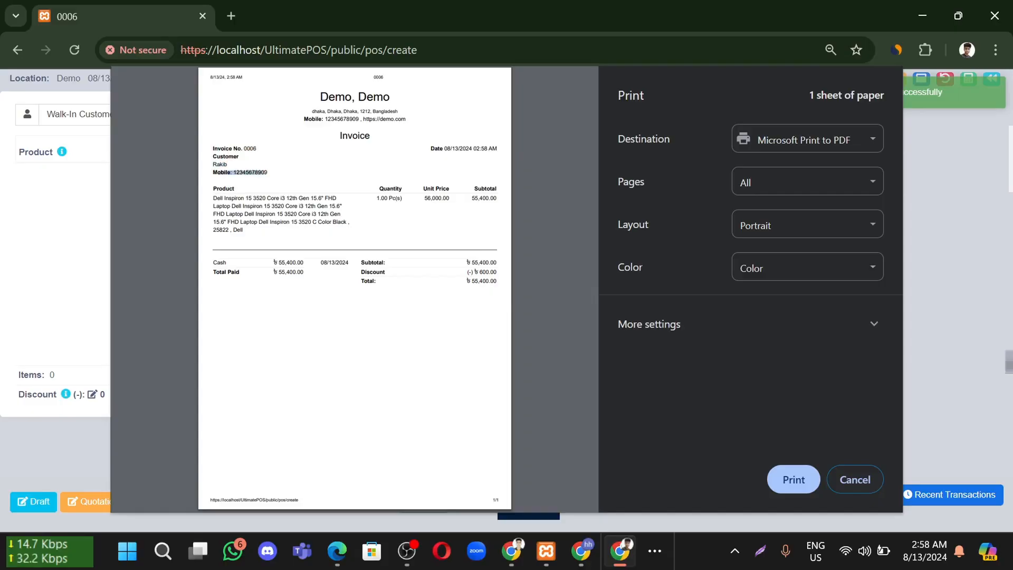
click(278, 174)
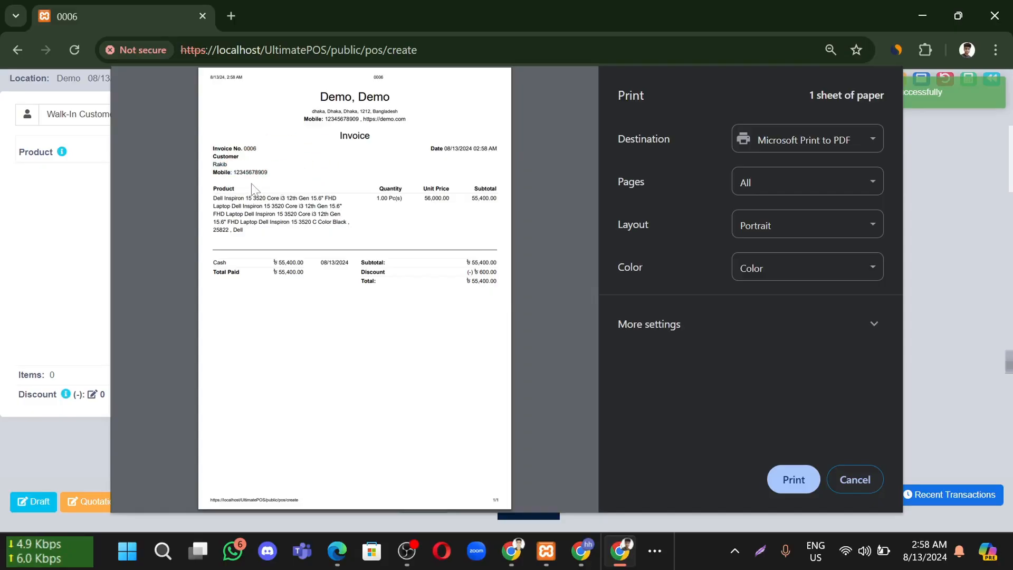
drag(234, 189, 341, 214)
click(419, 324)
drag(469, 262, 496, 273)
click(470, 304)
Set the print destination to Save as PDF, then cancel printing
click(792, 147)
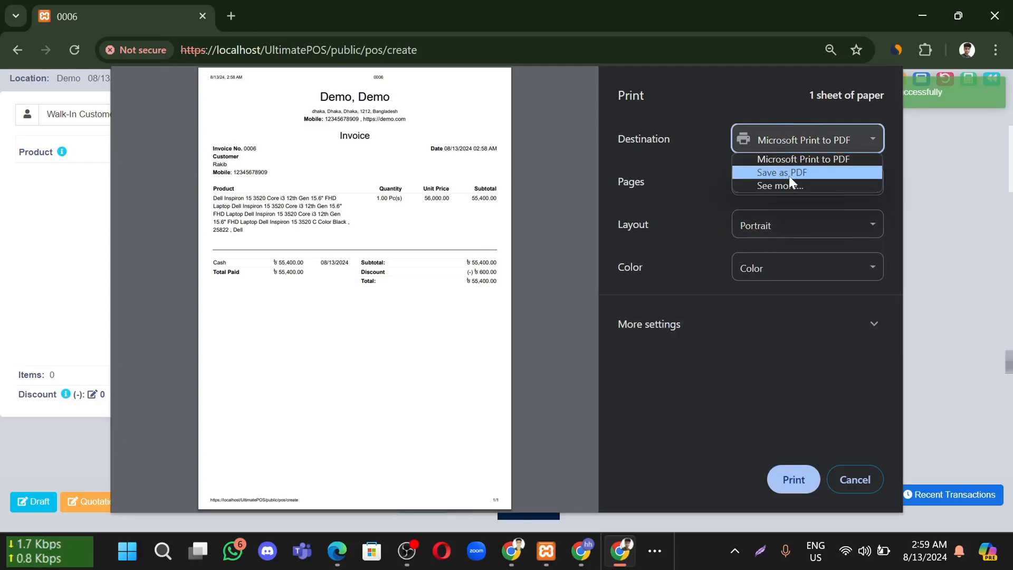
click(789, 174)
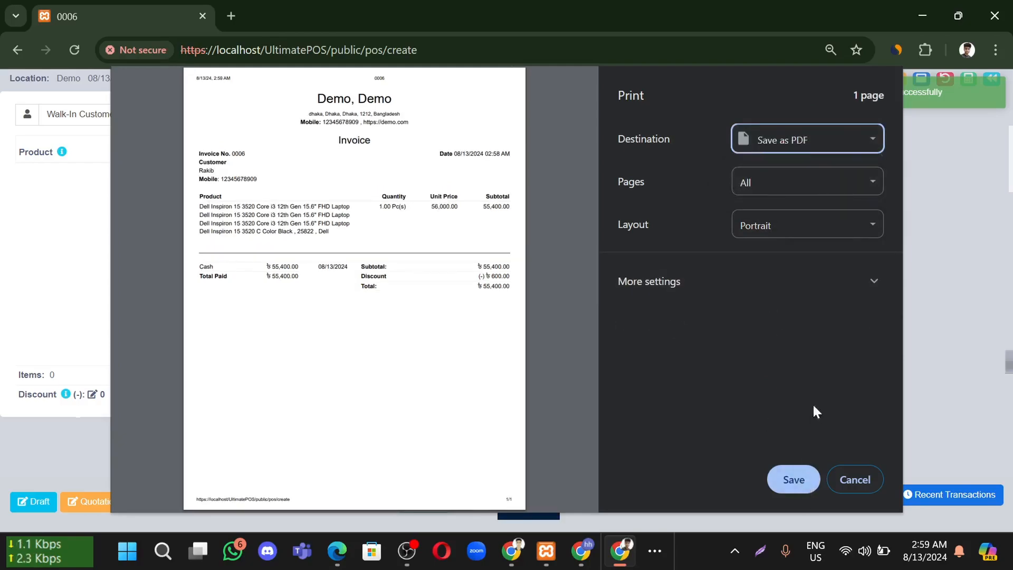
click(846, 481)
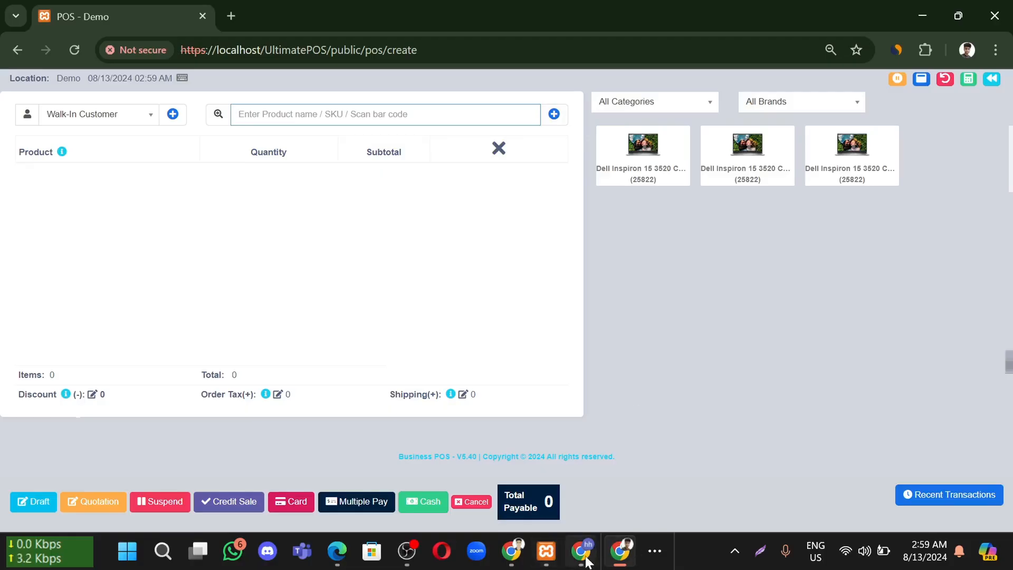
mouse_move(586, 554)
click(580, 475)
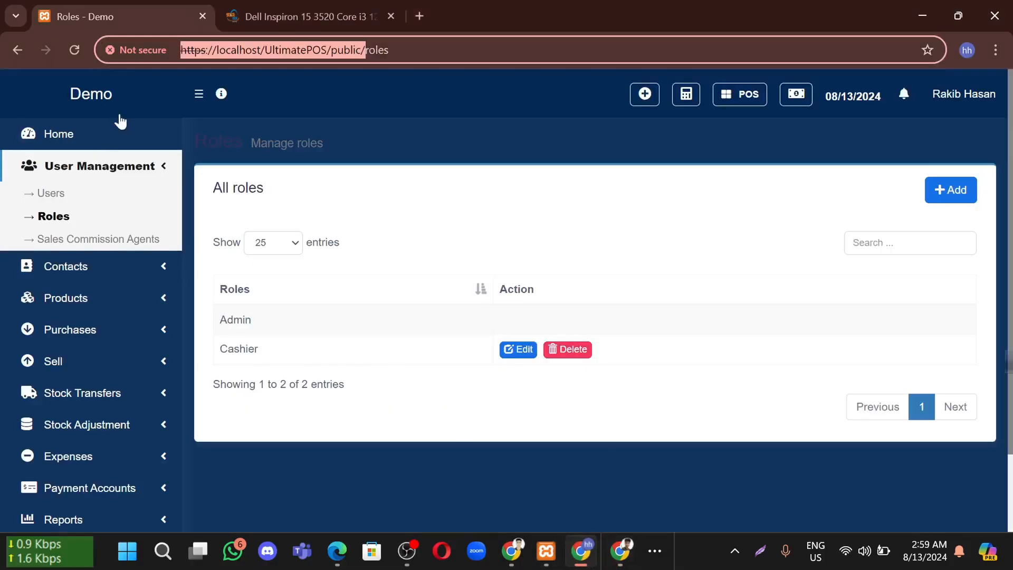
click(61, 135)
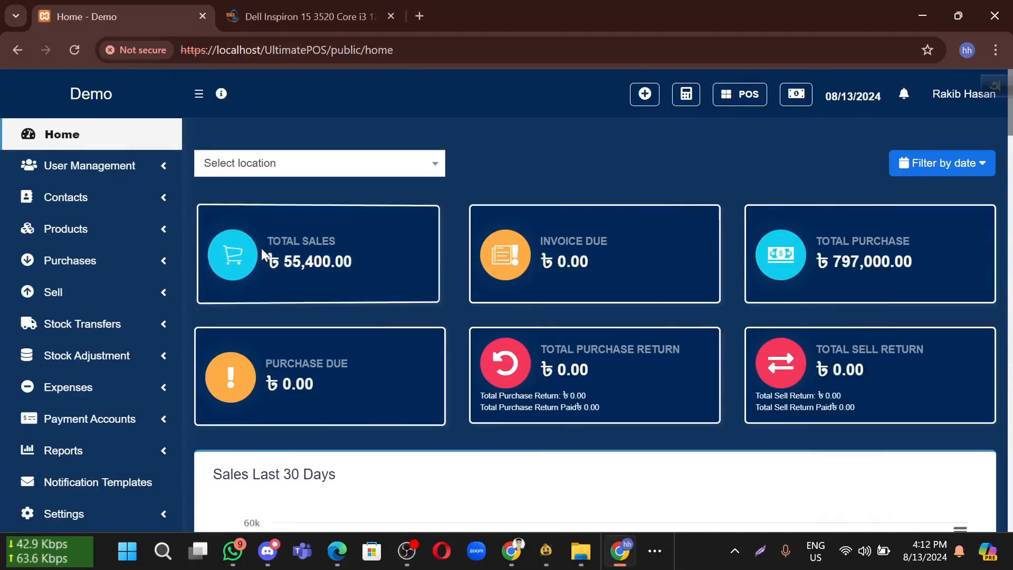
scroll(105, 448, down, 1)
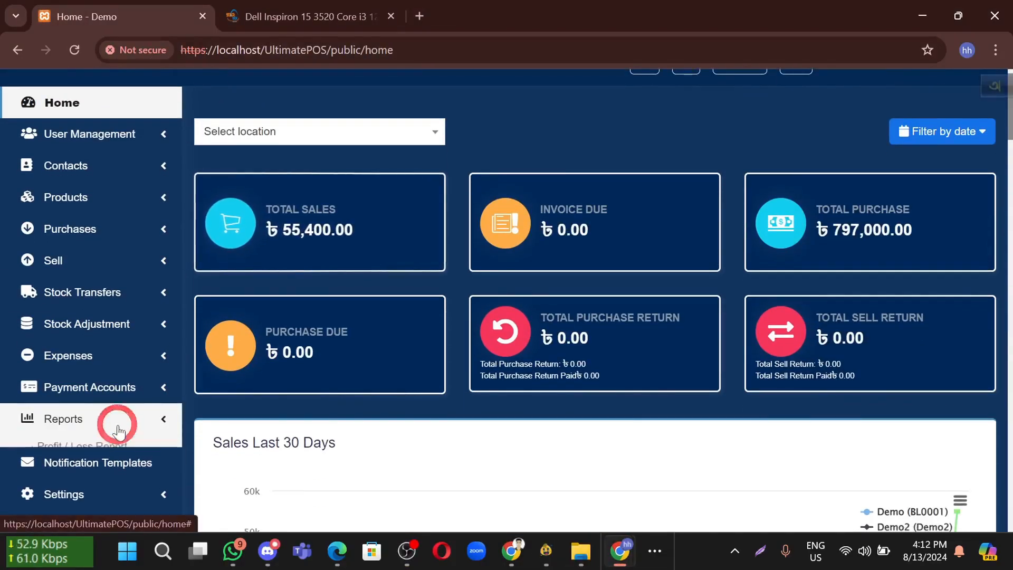
click(118, 422)
scroll(116, 422, down, 1)
click(105, 402)
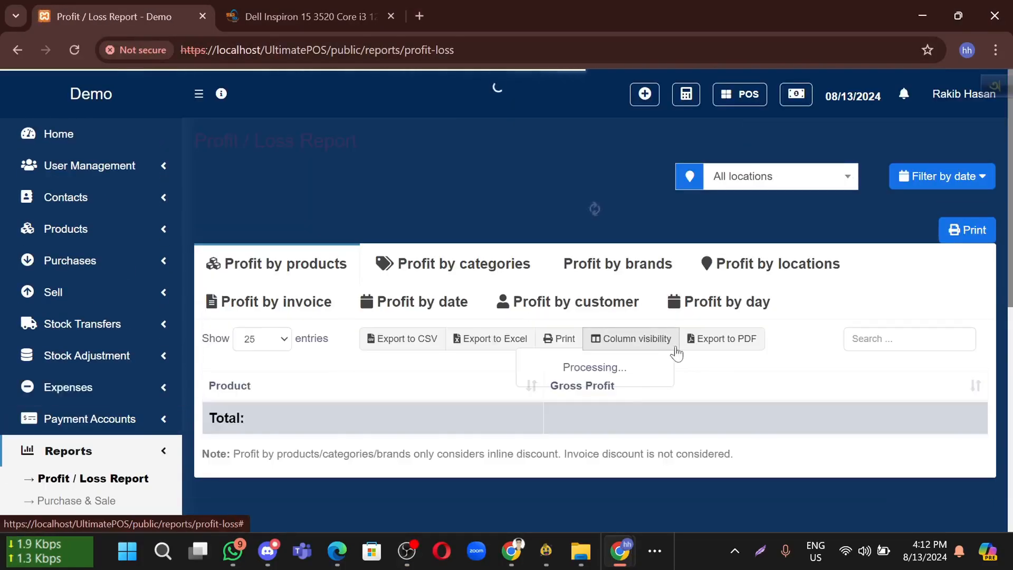
drag(235, 231, 496, 229)
drag(248, 276, 497, 275)
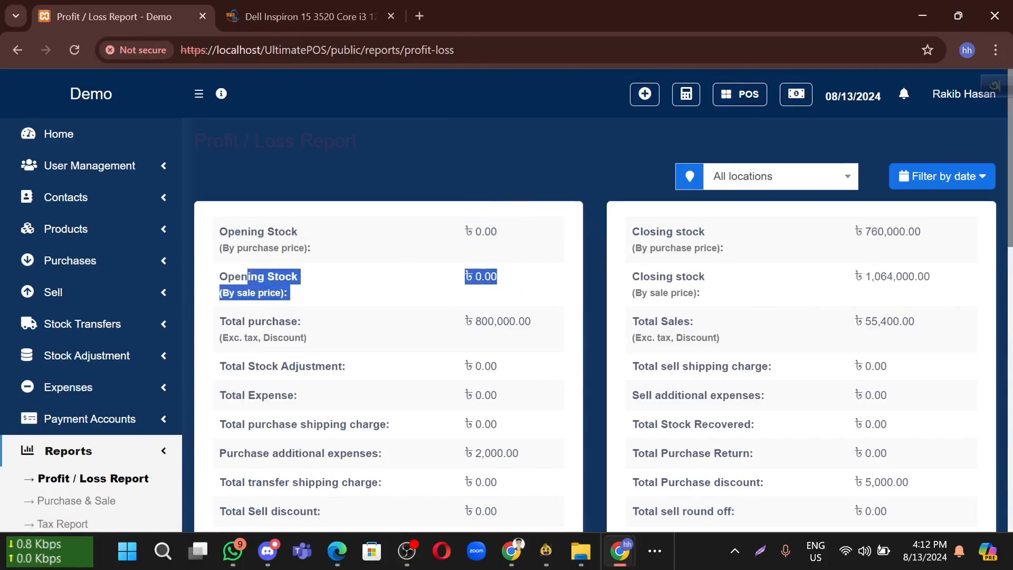
drag(236, 323, 292, 323)
drag(354, 333, 534, 326)
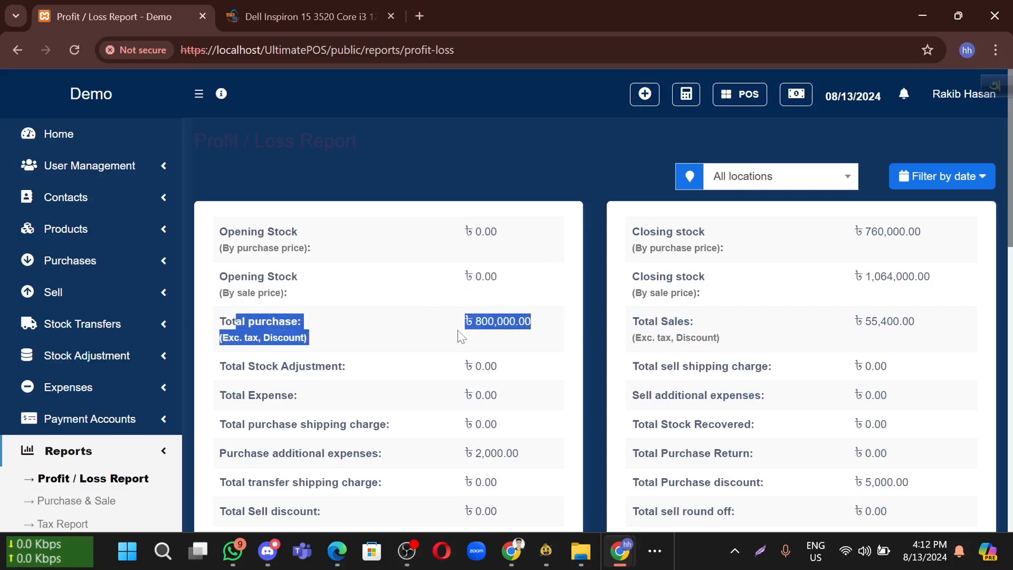
scroll(364, 343, down, 1)
drag(248, 328, 507, 331)
scroll(437, 349, down, 1)
drag(236, 313, 422, 306)
scroll(422, 306, down, 1)
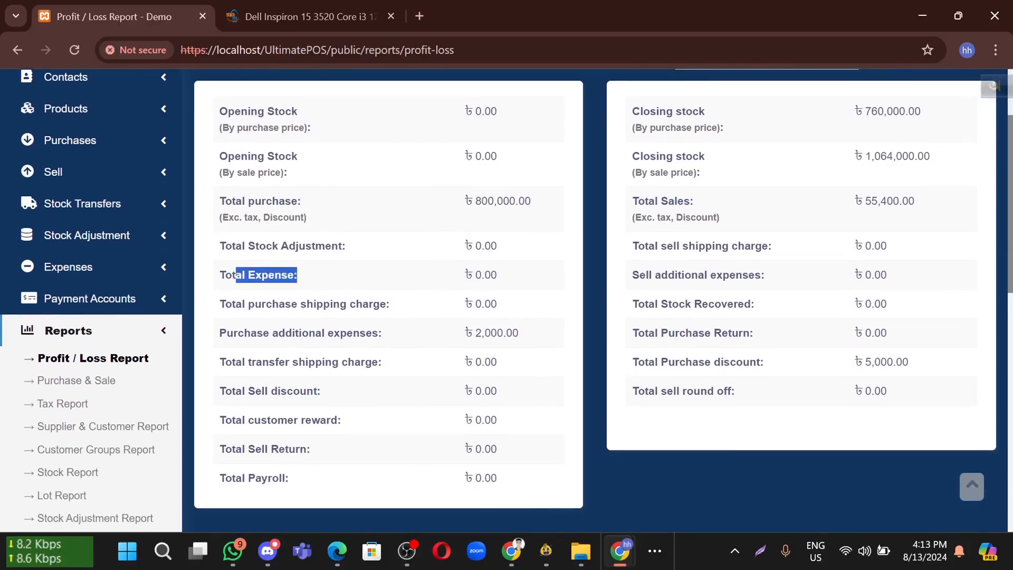
drag(233, 332, 519, 335)
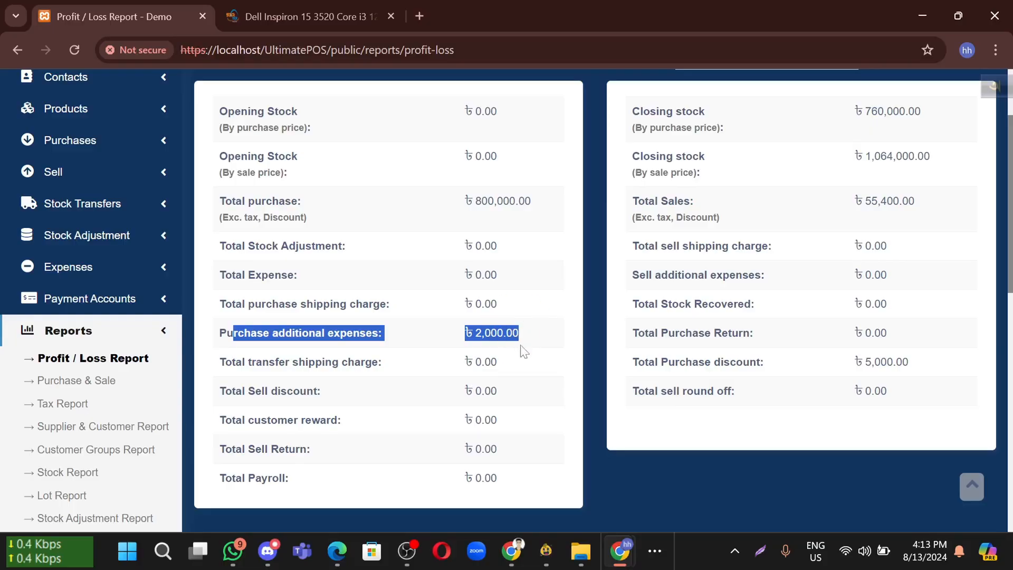
click(496, 331)
drag(497, 332, 519, 333)
click(447, 334)
scroll(432, 462, down, 2)
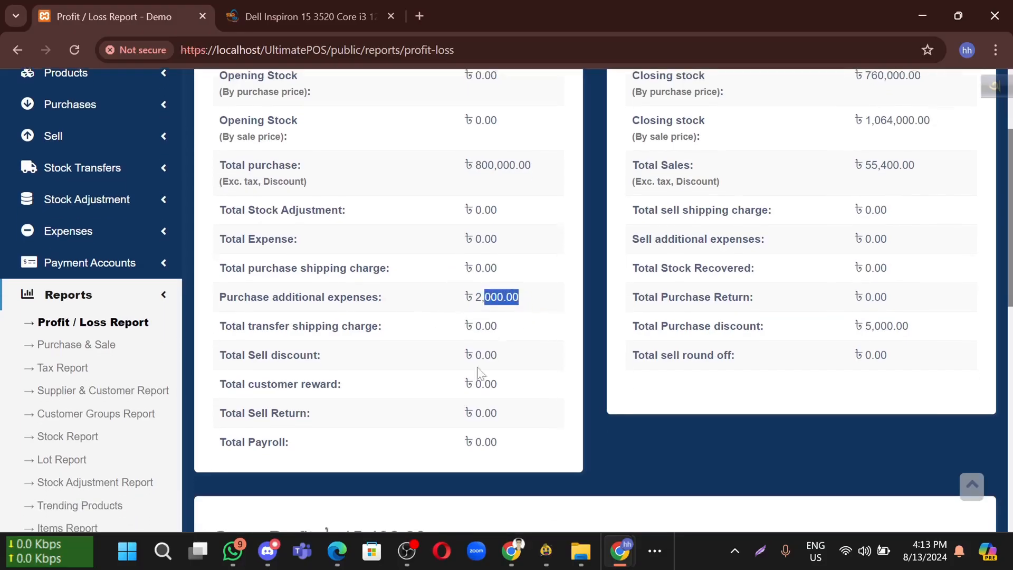
scroll(607, 299, up, 4)
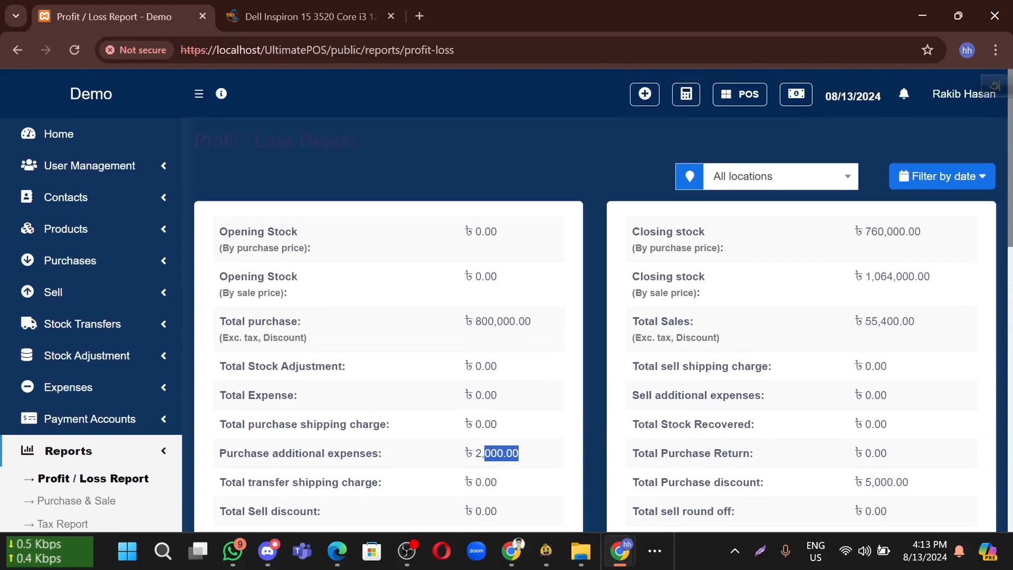
drag(632, 236, 691, 255)
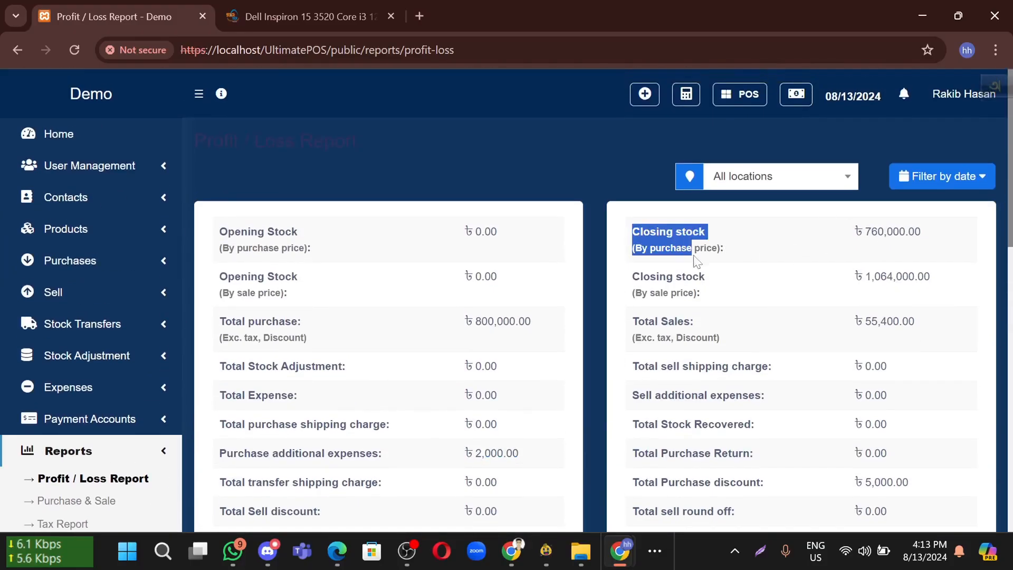
drag(921, 232, 854, 240)
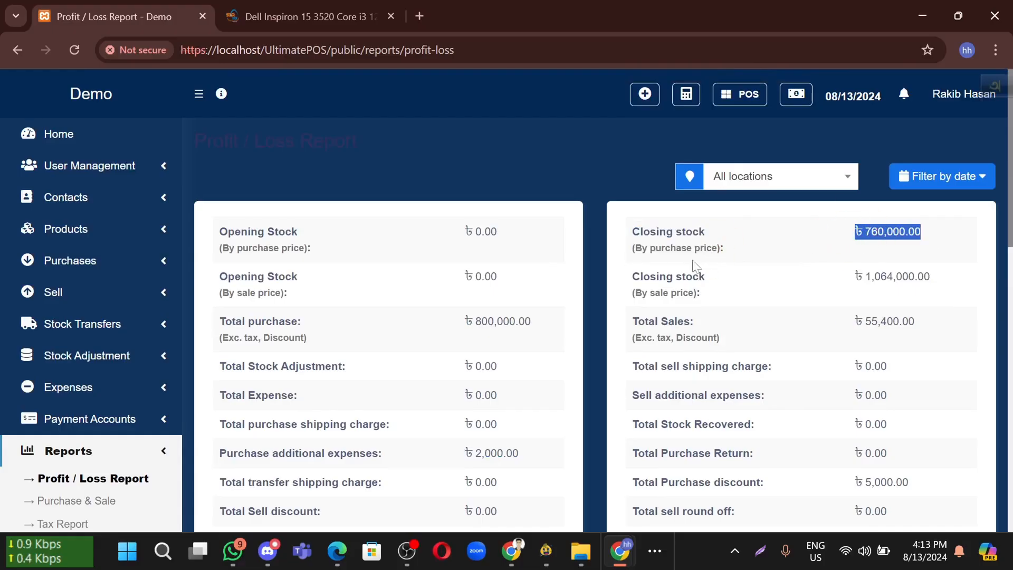
scroll(693, 268, down, 1)
drag(634, 246, 904, 248)
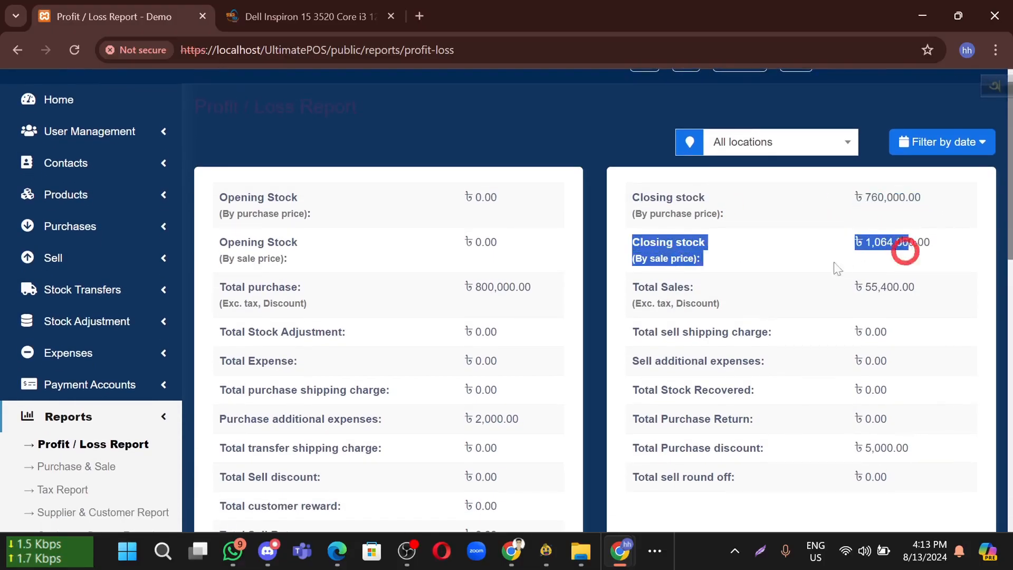
scroll(739, 259, down, 1)
click(719, 236)
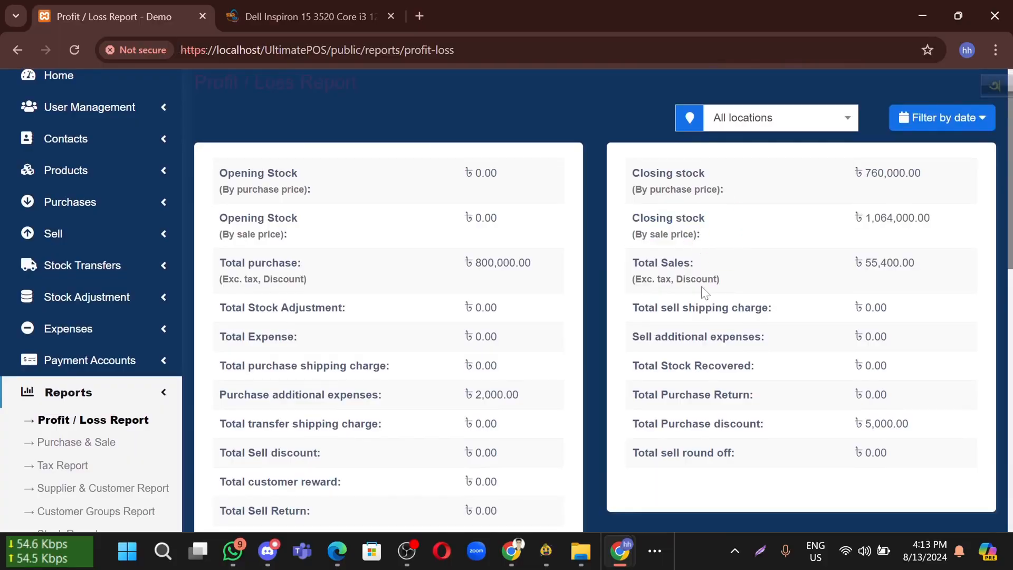
scroll(707, 284, down, 2)
scroll(715, 281, down, 1)
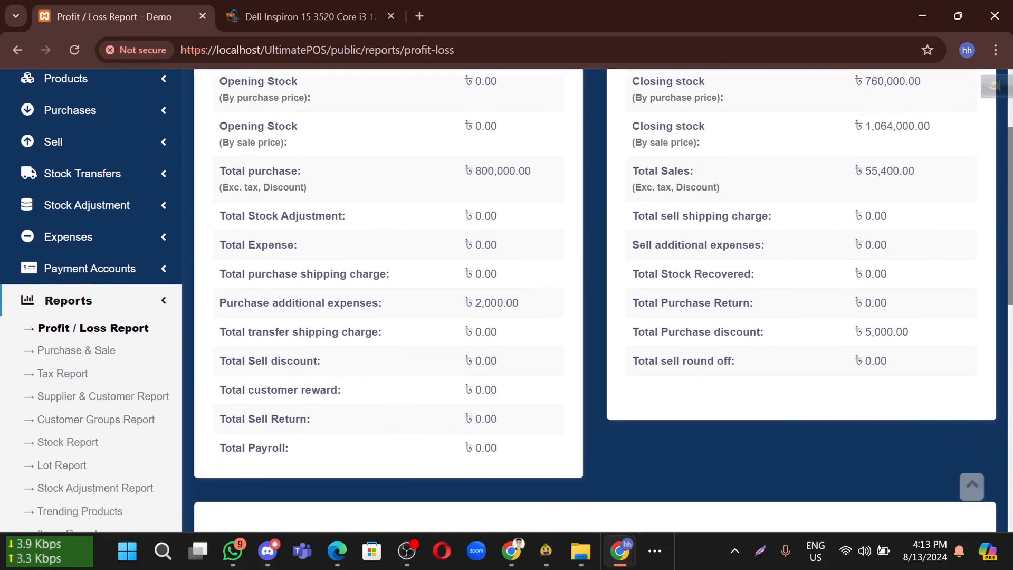
drag(645, 332, 944, 332)
click(895, 359)
scroll(796, 378, down, 4)
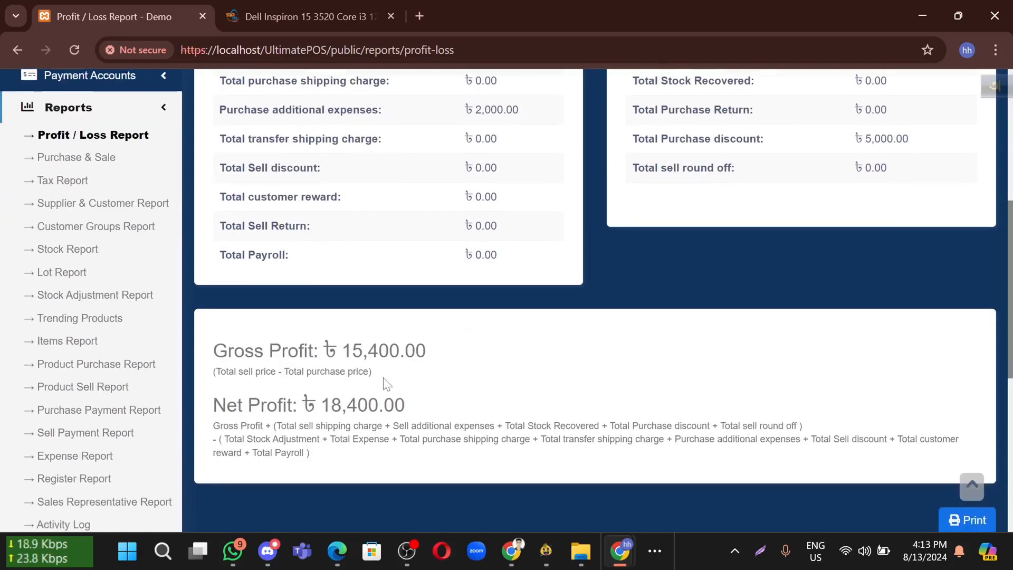
drag(215, 351, 481, 348)
drag(244, 405, 397, 403)
drag(321, 439, 258, 425)
drag(311, 453, 213, 425)
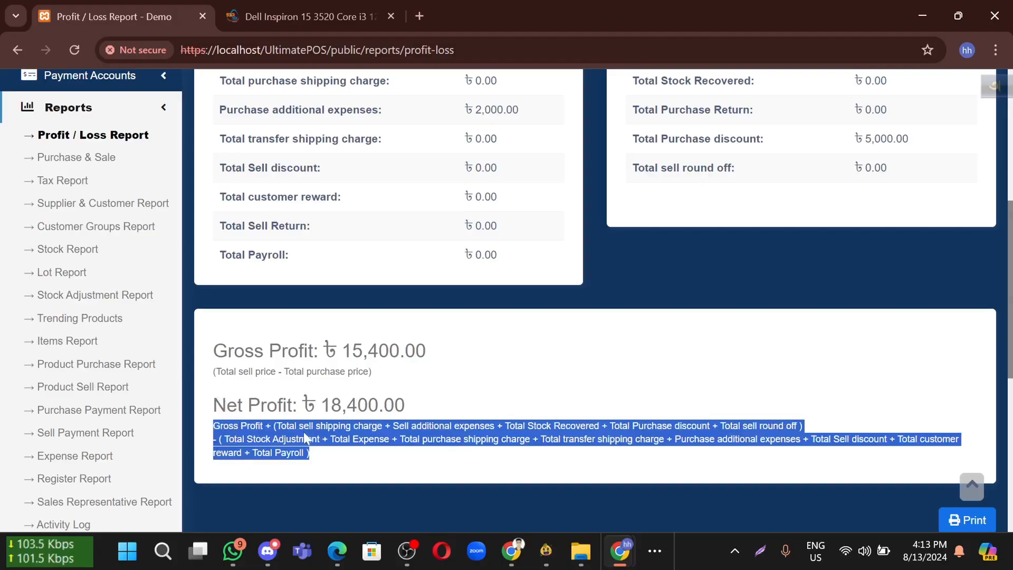
Review the Purchase & Sale report, then scroll through the Profit / Loss Report
click(84, 163)
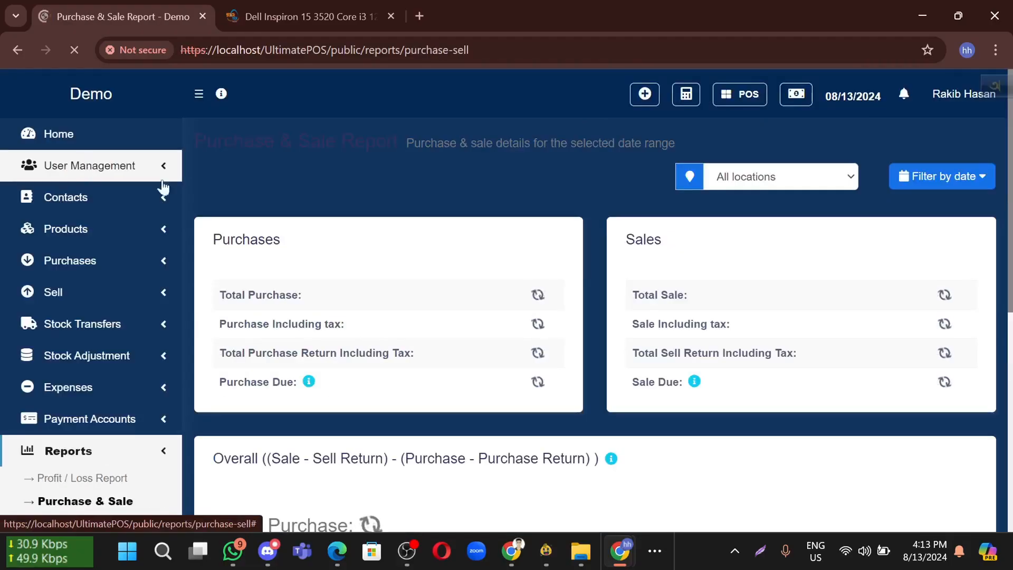
scroll(368, 378, down, 3)
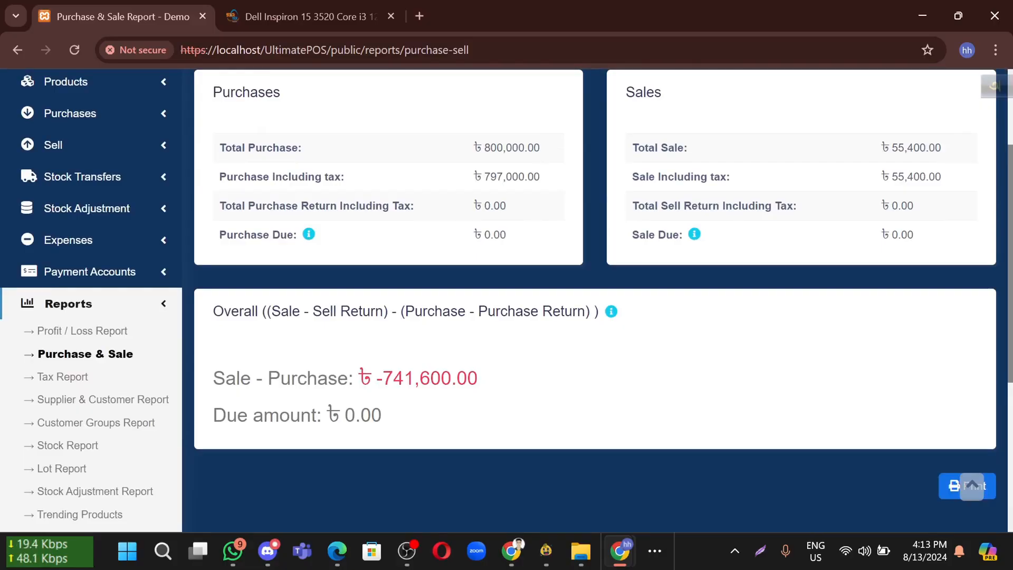
click(118, 333)
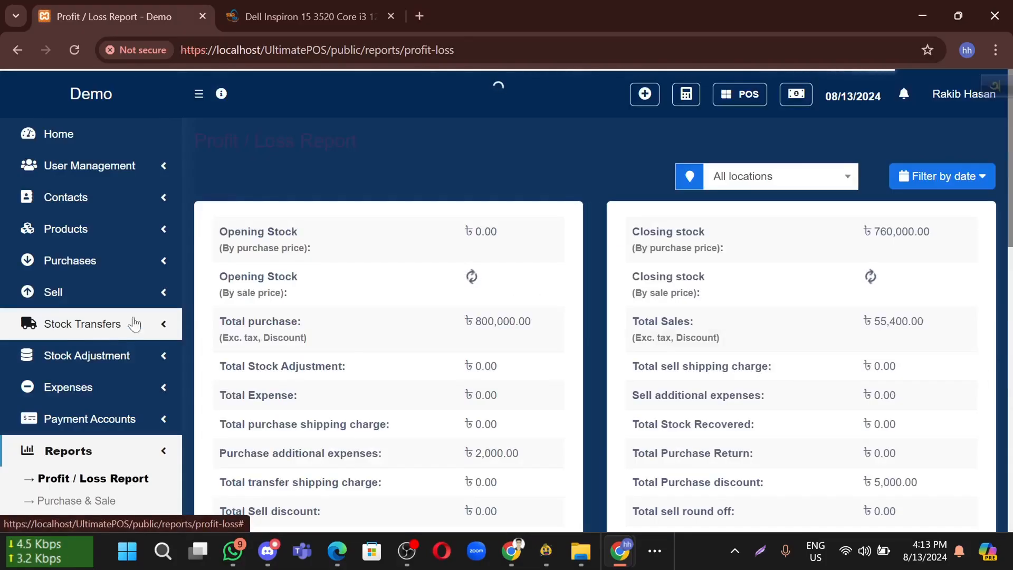
scroll(334, 349, down, 2)
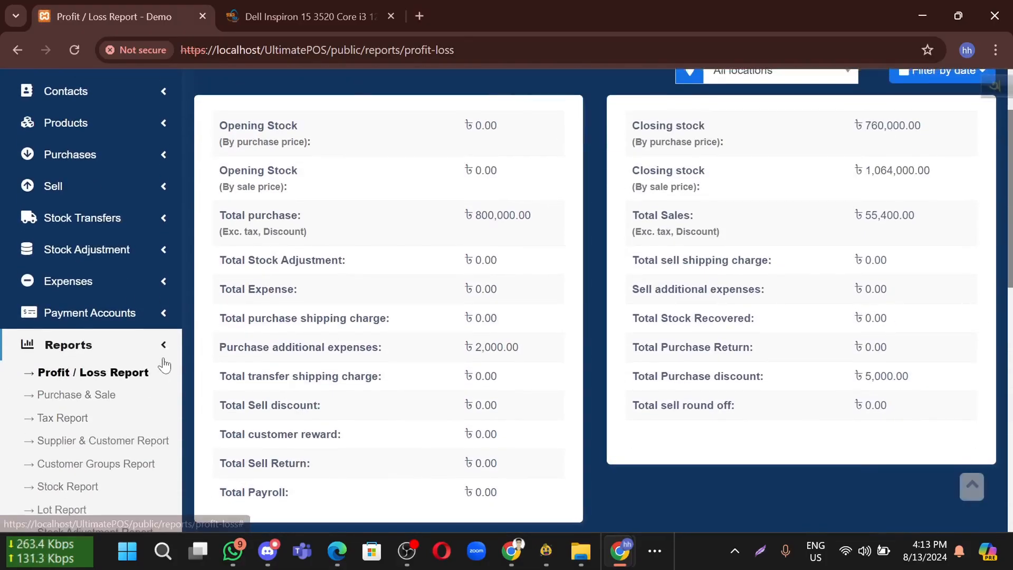
scroll(139, 386, down, 6)
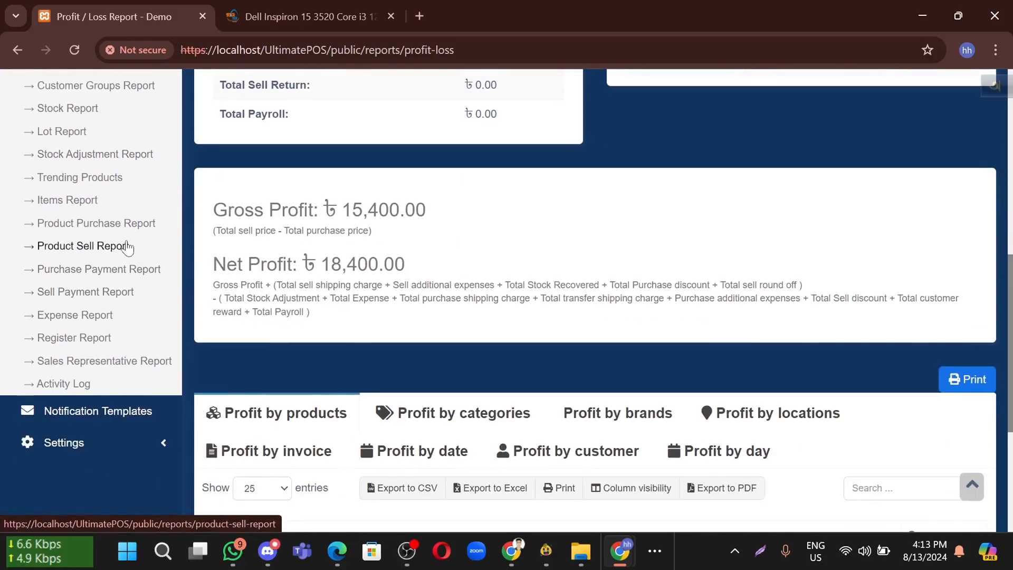
scroll(92, 296, up, 6)
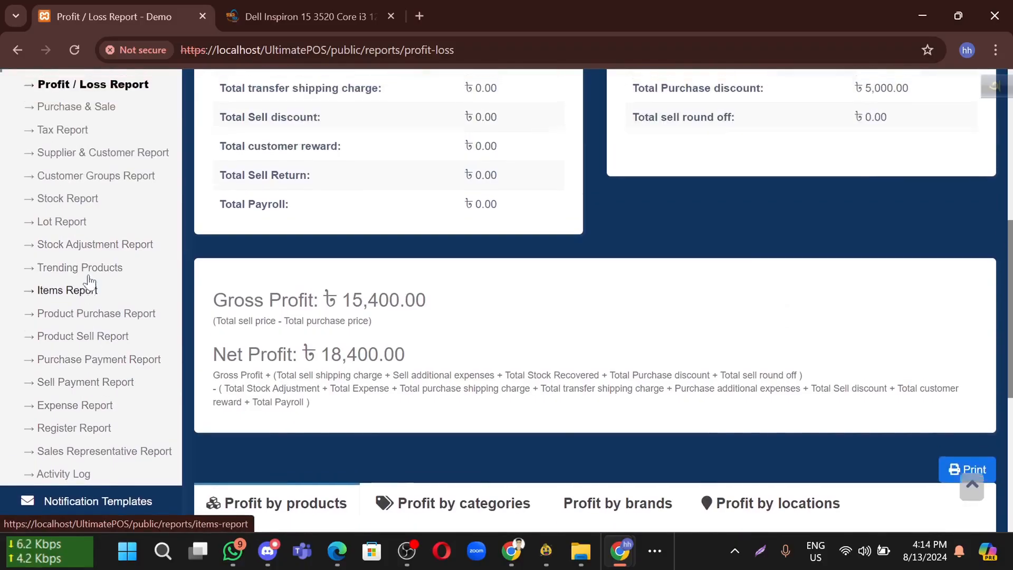
Collapse the Reports menu and expand the Expenses menu in the sidebar
click(157, 315)
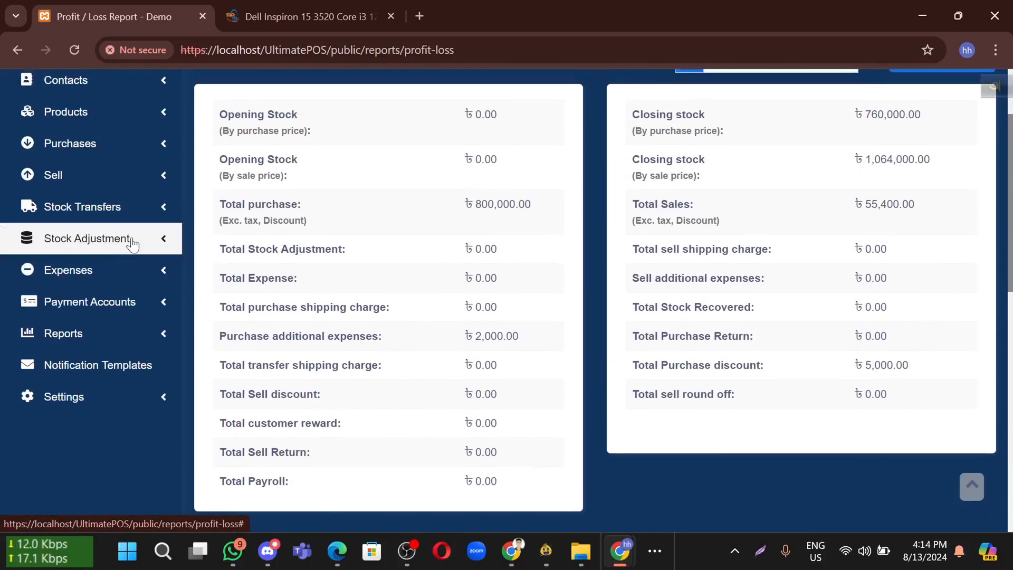
click(132, 247)
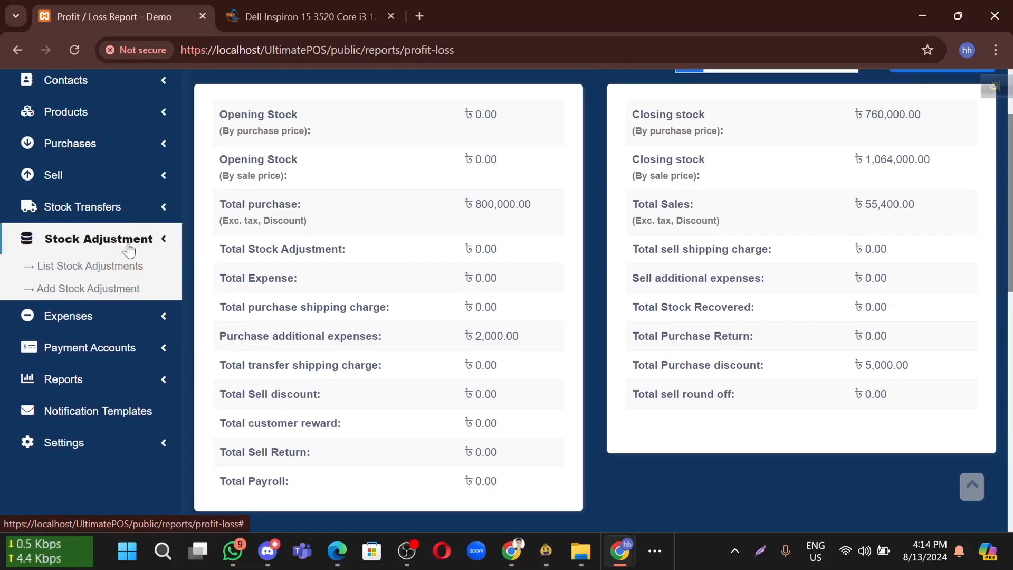
click(141, 316)
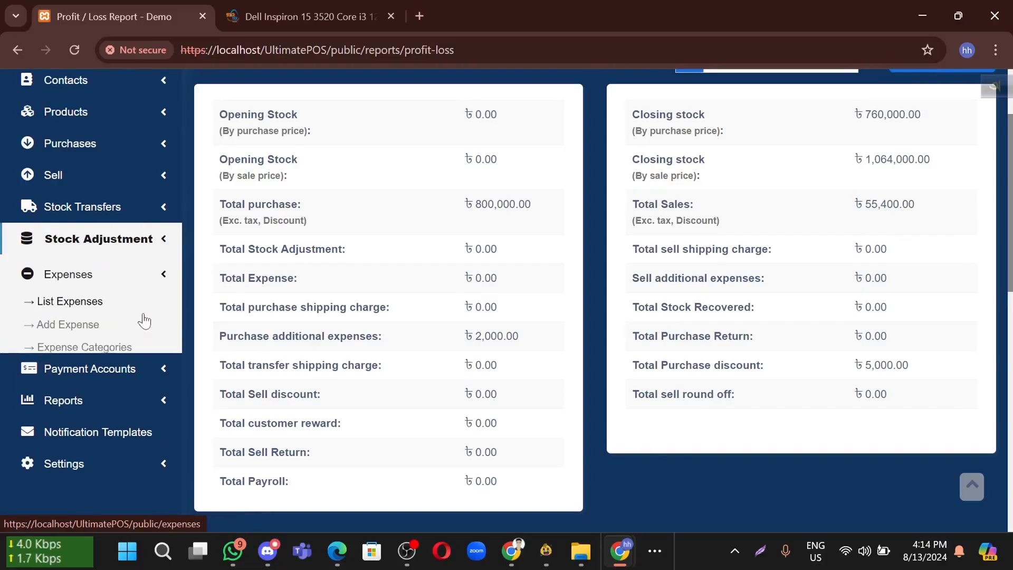
Start a new expense at Demo (BL0001), leaving category and reference number empty
click(98, 325)
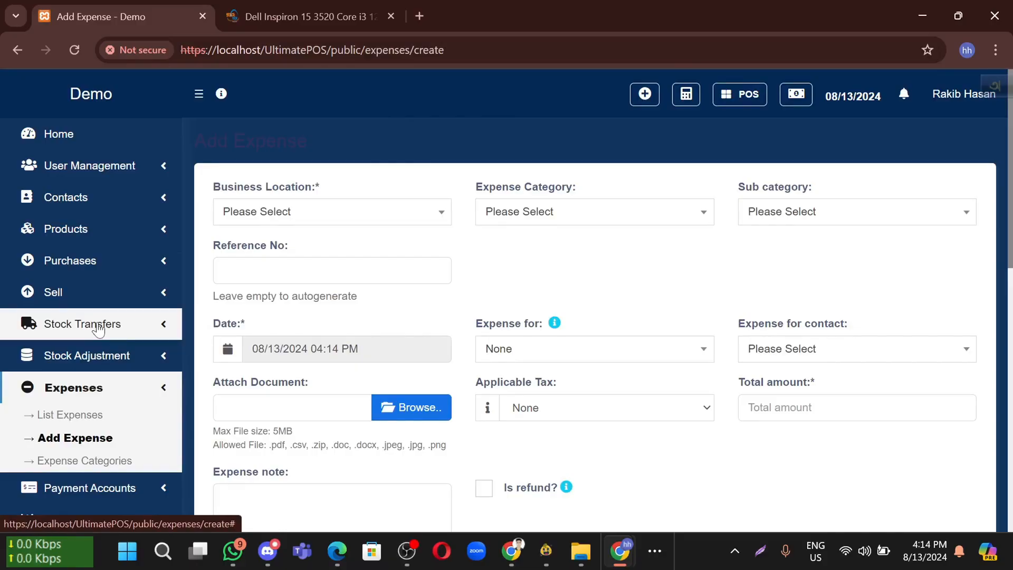
click(263, 211)
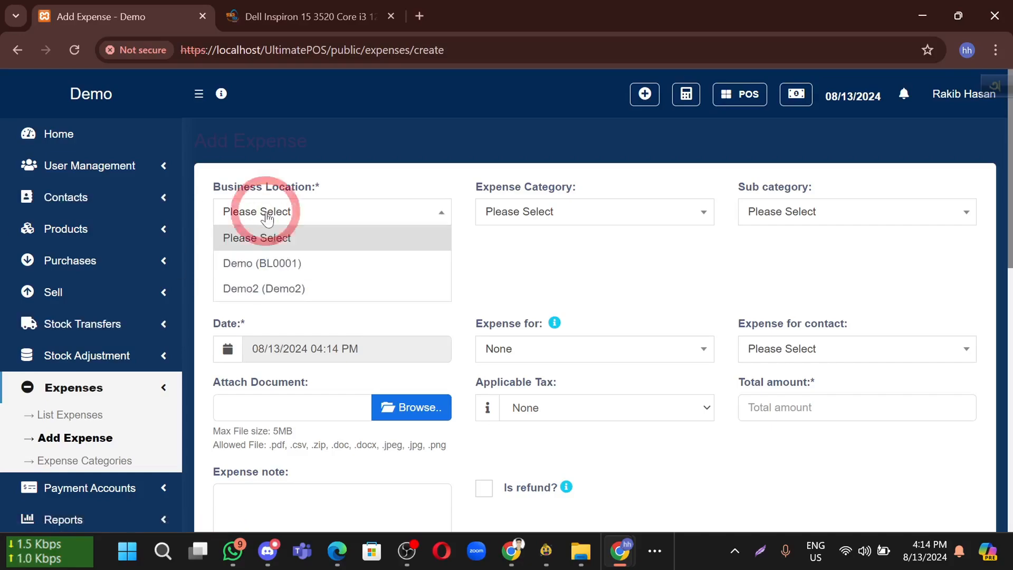
click(284, 267)
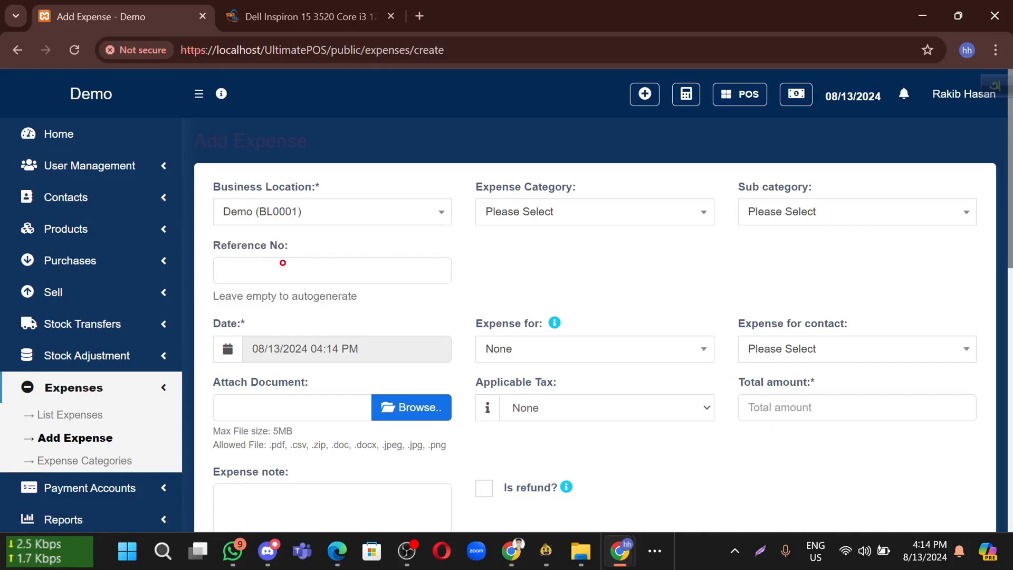
click(524, 223)
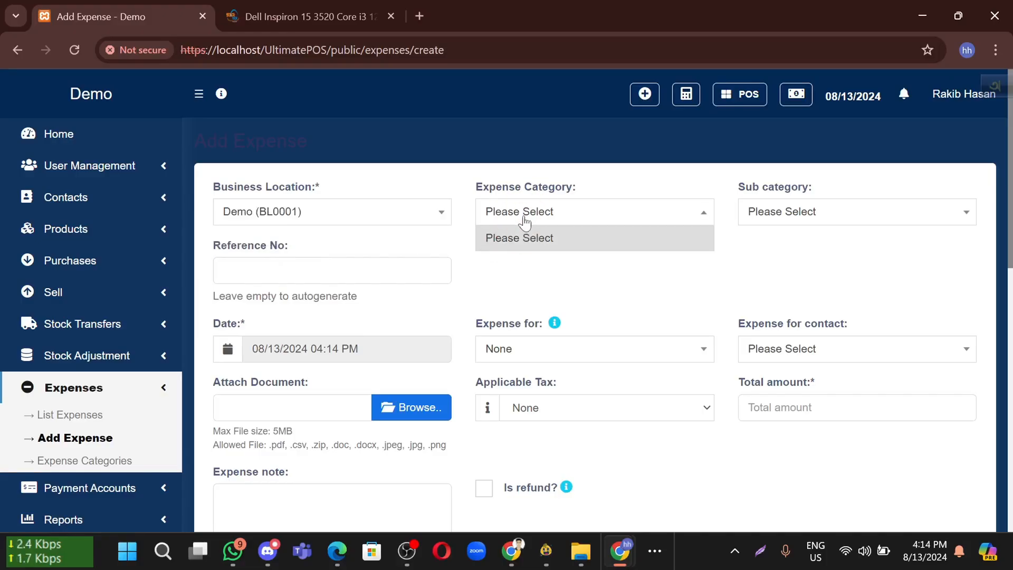
click(532, 249)
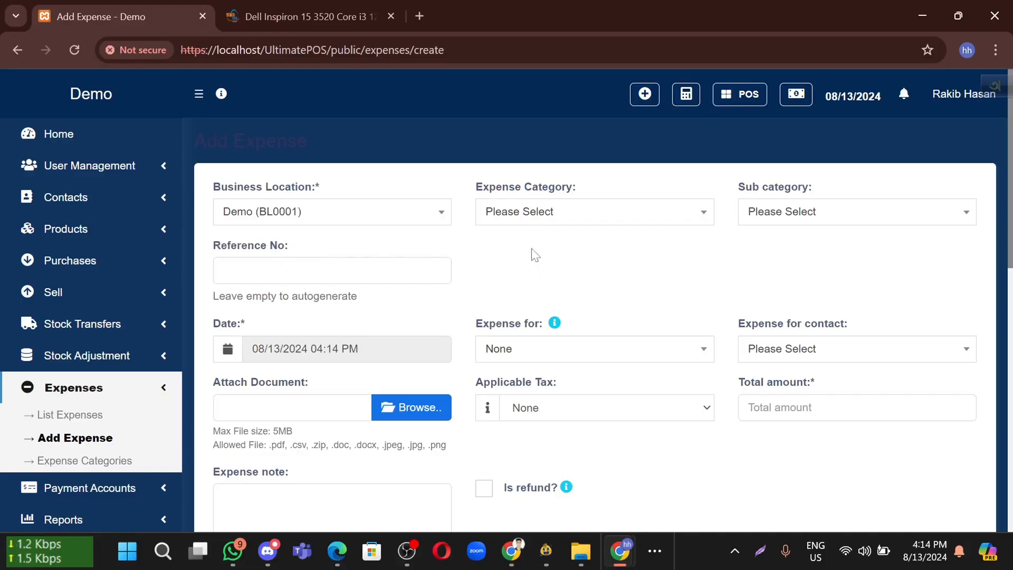
click(556, 219)
click(556, 245)
click(337, 270)
click(574, 273)
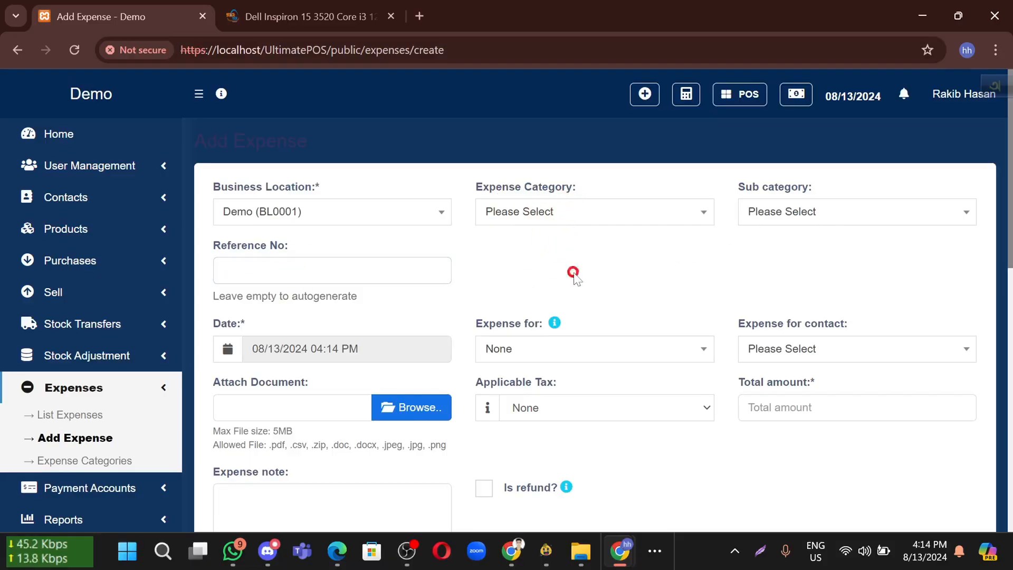
scroll(574, 273, down, 1)
Assign the expense to a staff member and a contact, and select the Amount field
click(521, 306)
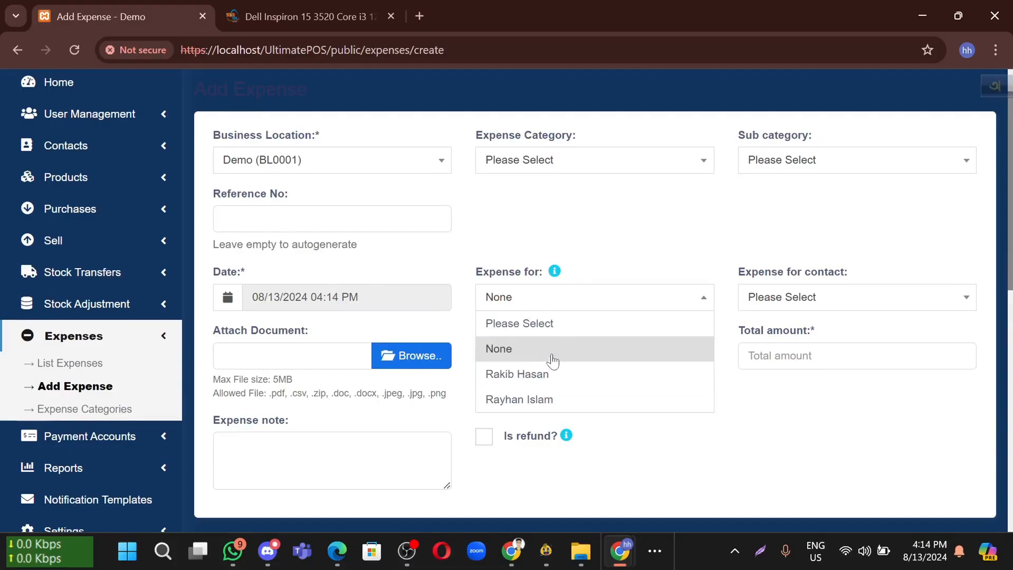
click(586, 385)
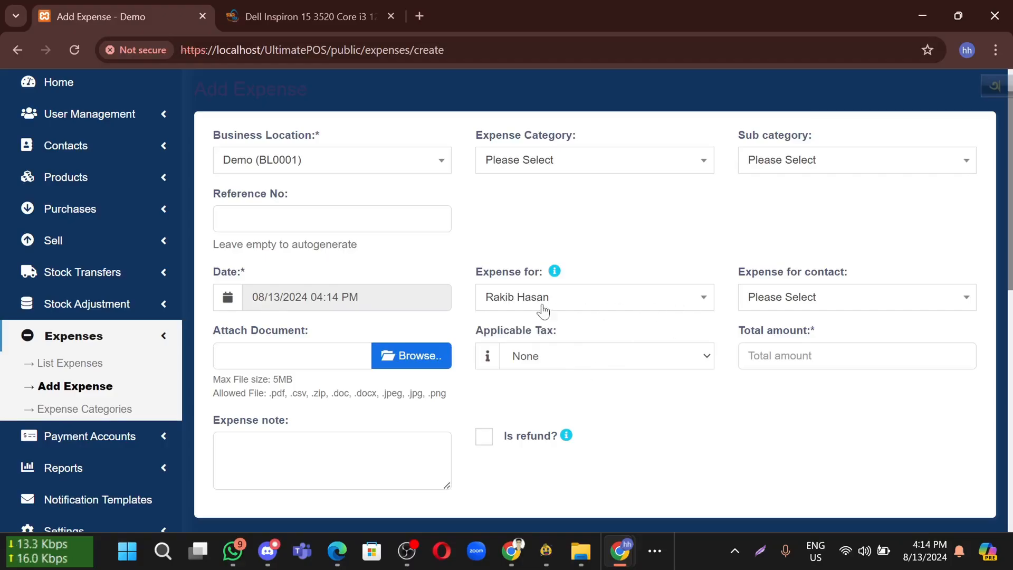
mouse_move(554, 272)
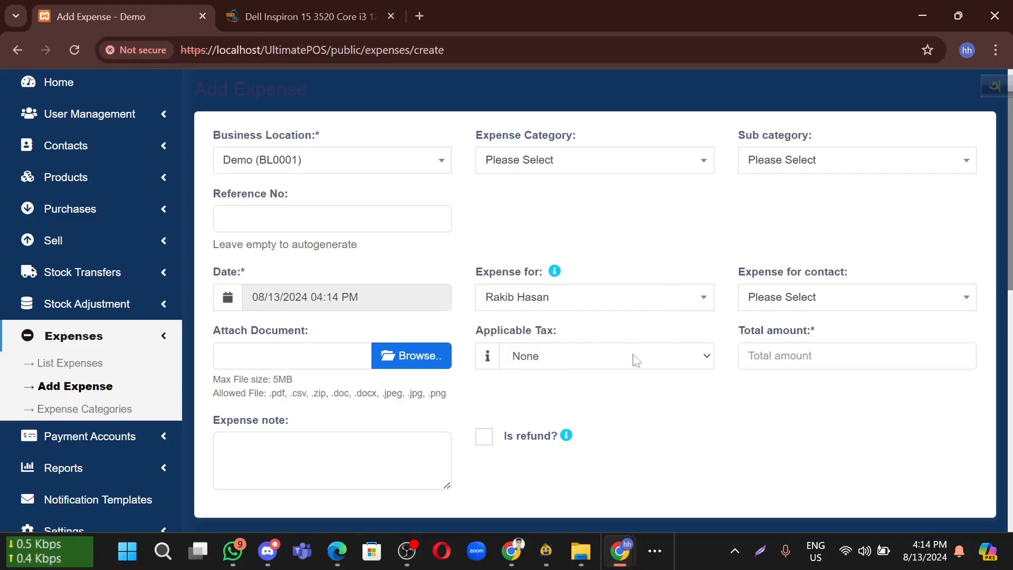
click(795, 307)
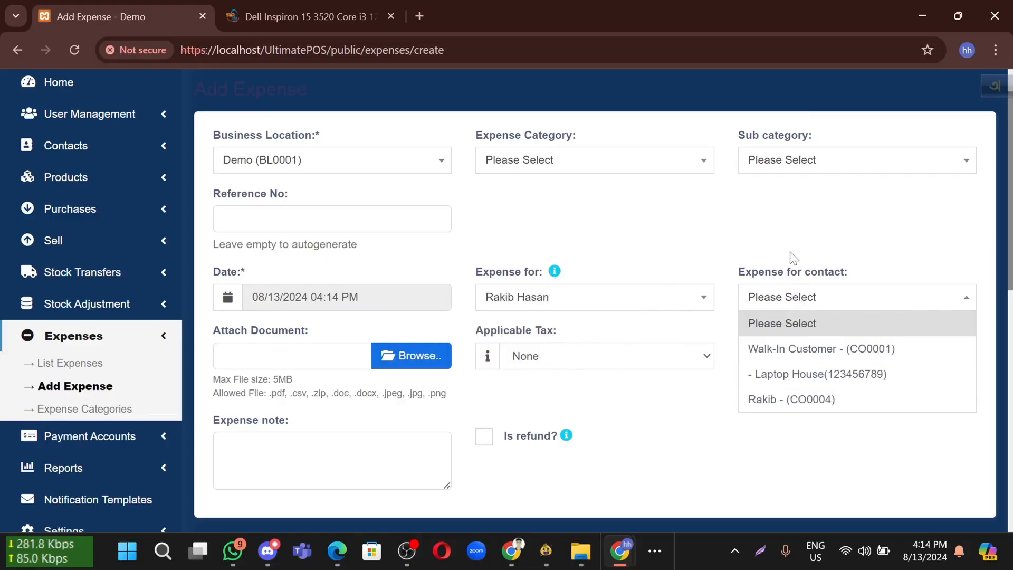
click(790, 402)
scroll(790, 406, down, 1)
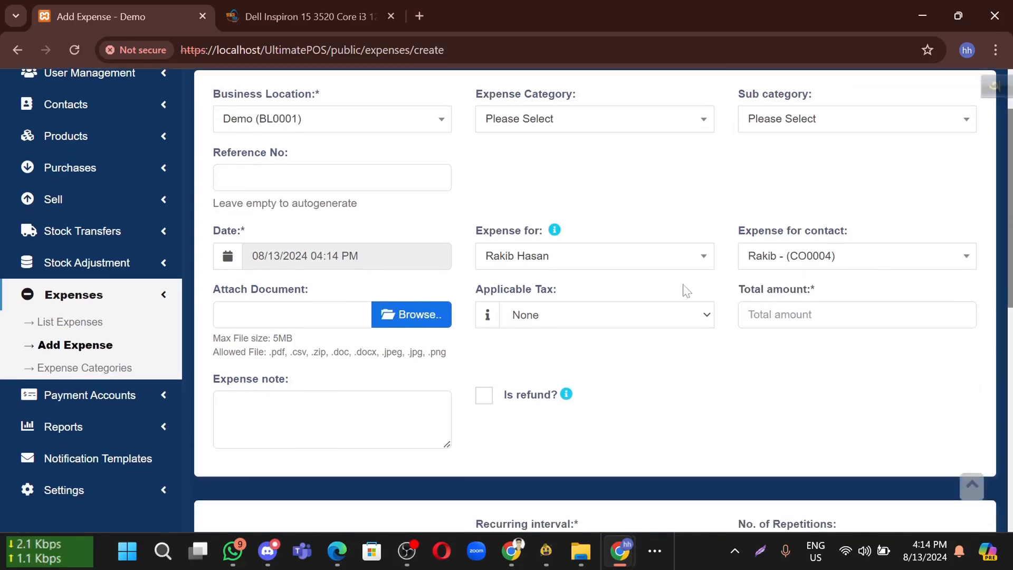
scroll(586, 296, down, 1)
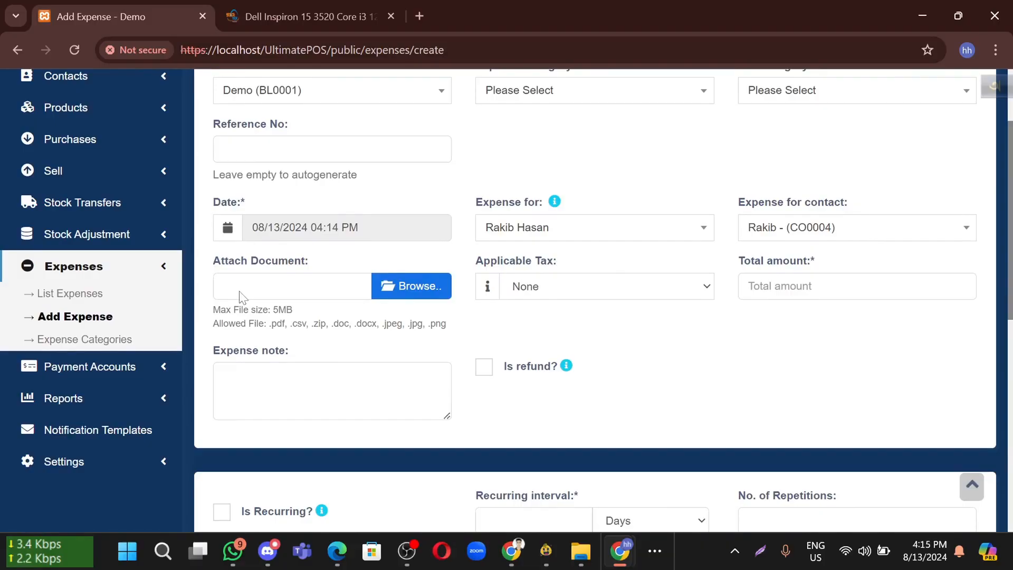
scroll(475, 293, down, 3)
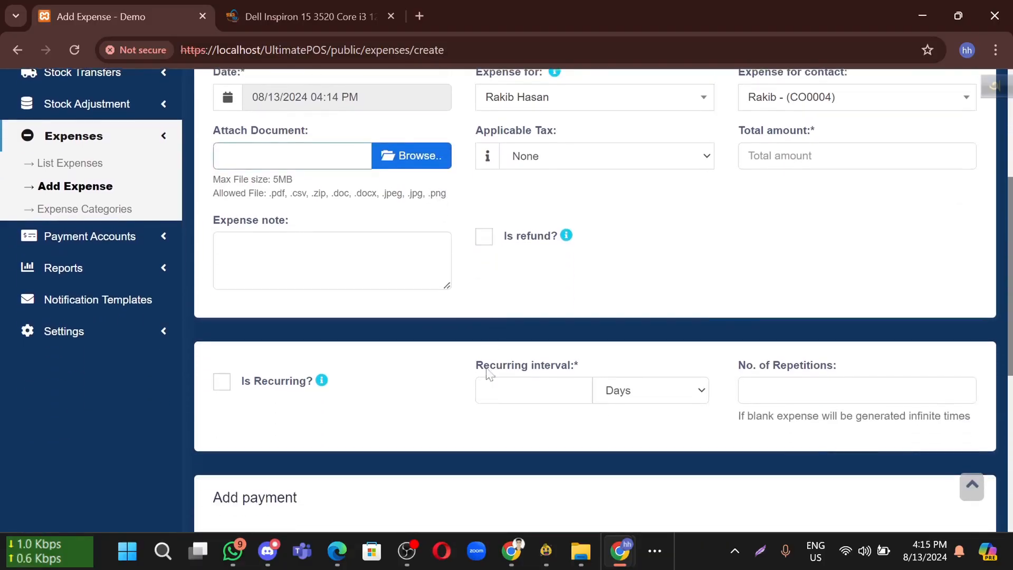
scroll(488, 374, down, 5)
double_click(295, 340)
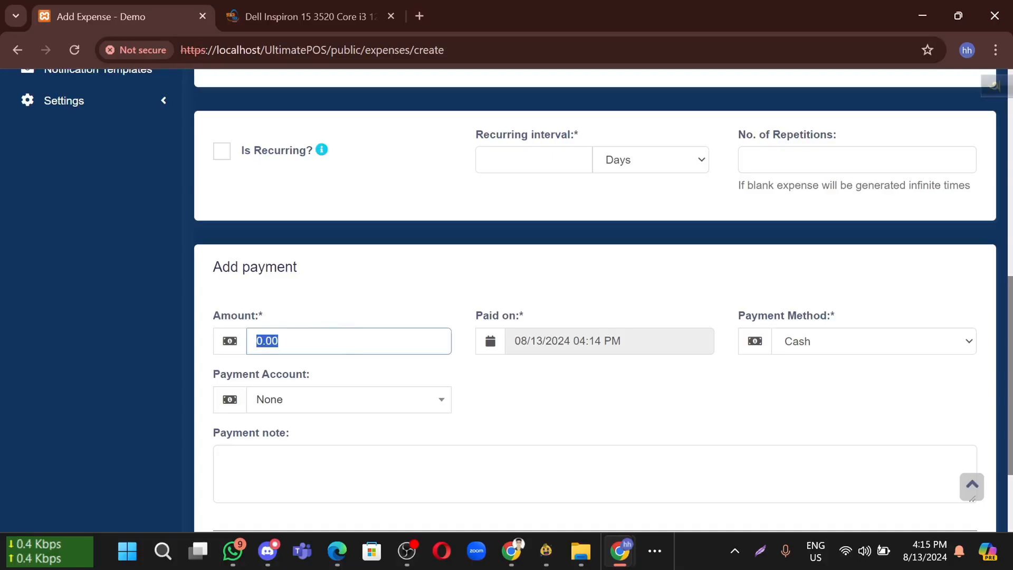
scroll(595, 301, down, 3)
scroll(621, 447, up, 7)
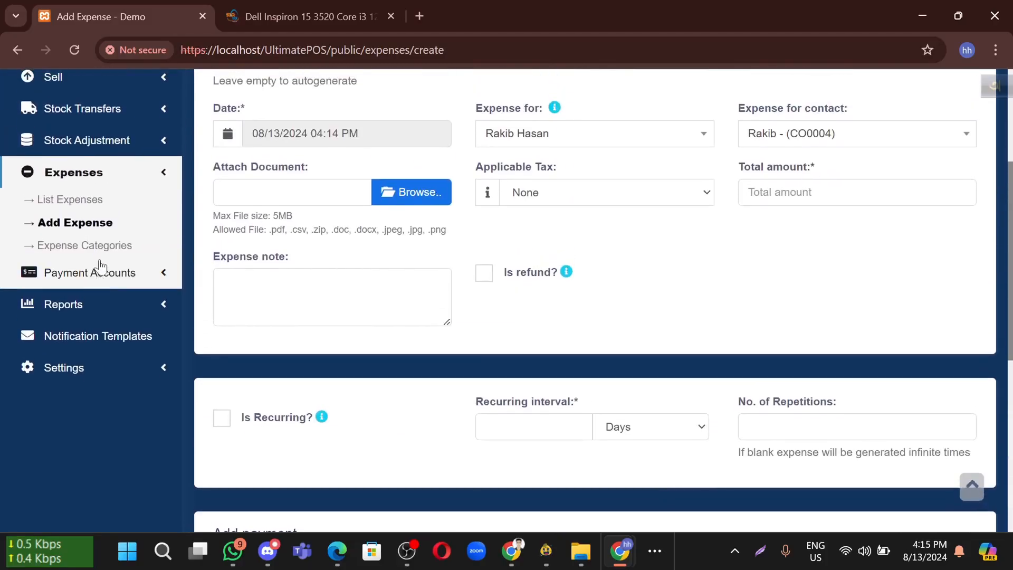
Leave the unsaved expense form and add an Electricity Bill expense category
click(90, 248)
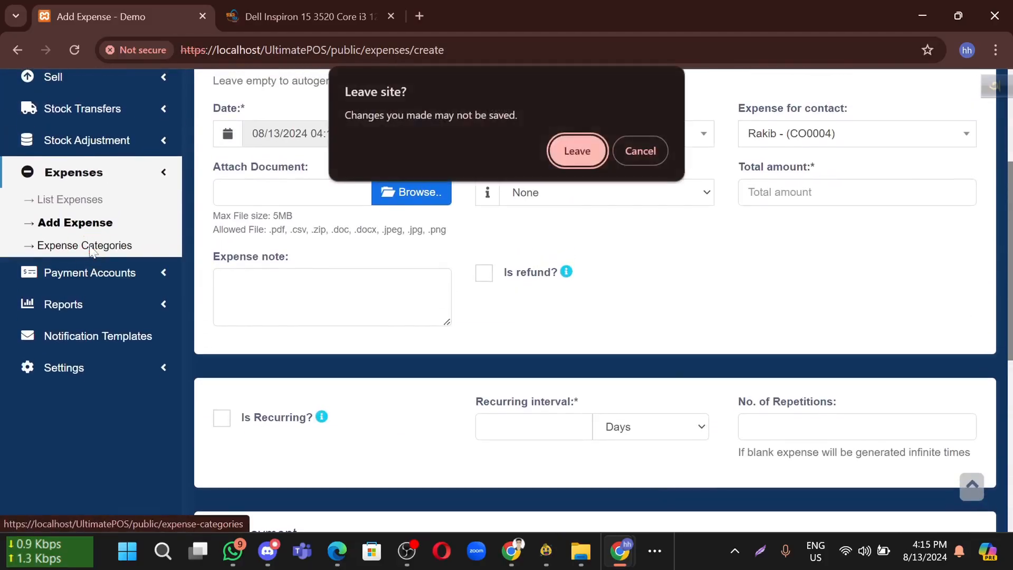
click(589, 150)
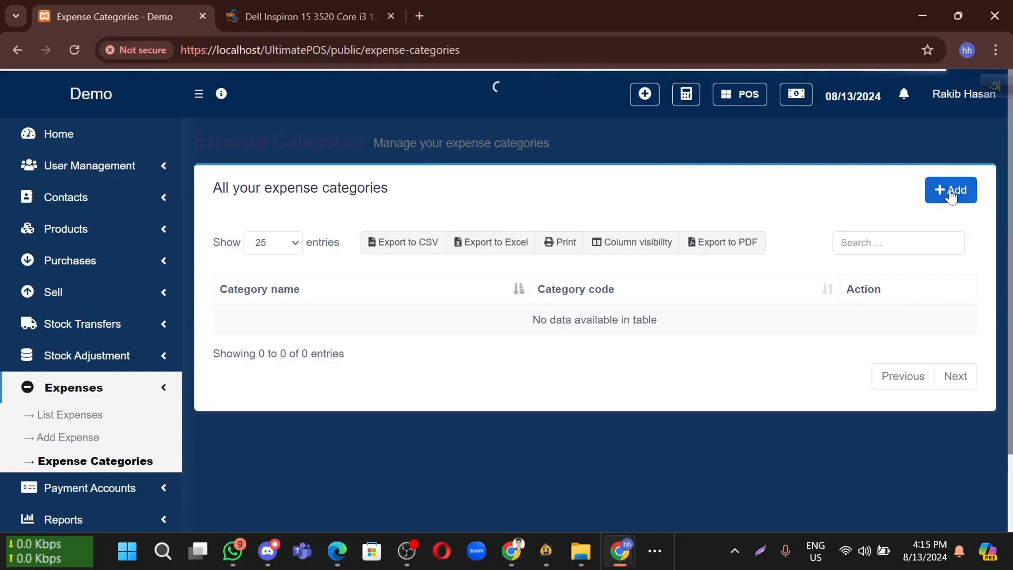
click(952, 191)
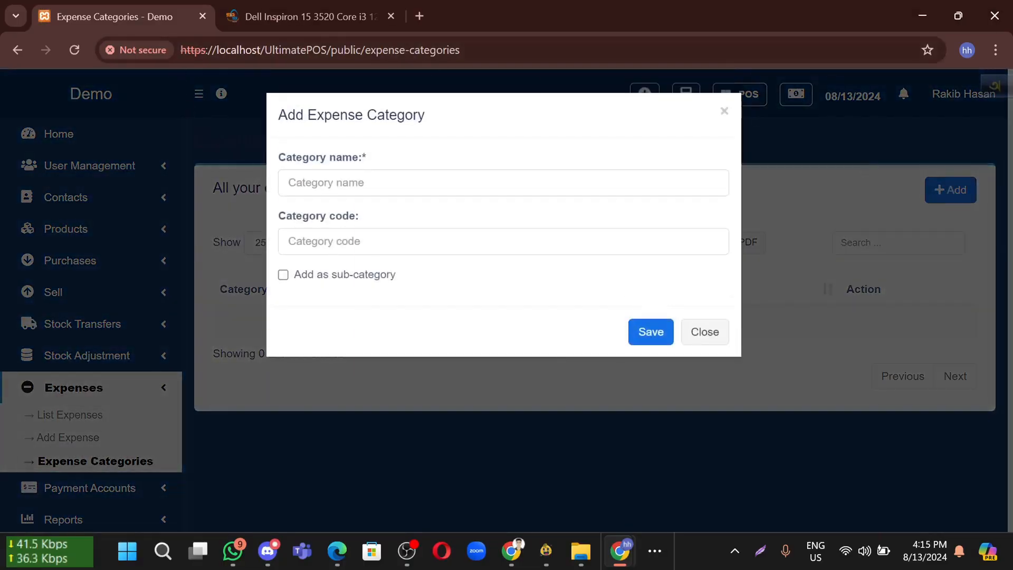
click(378, 181)
click(414, 306)
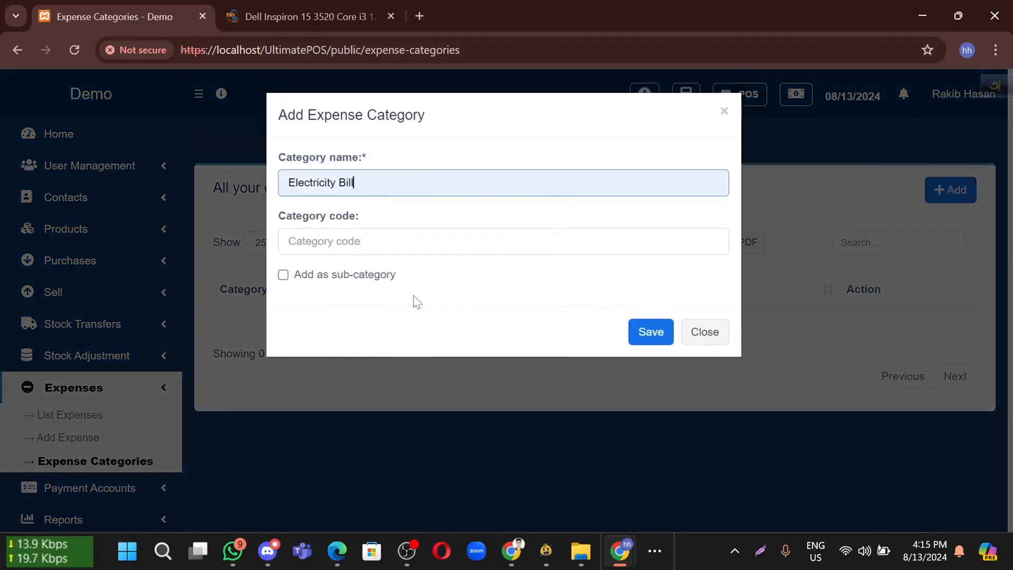
key(Tab)
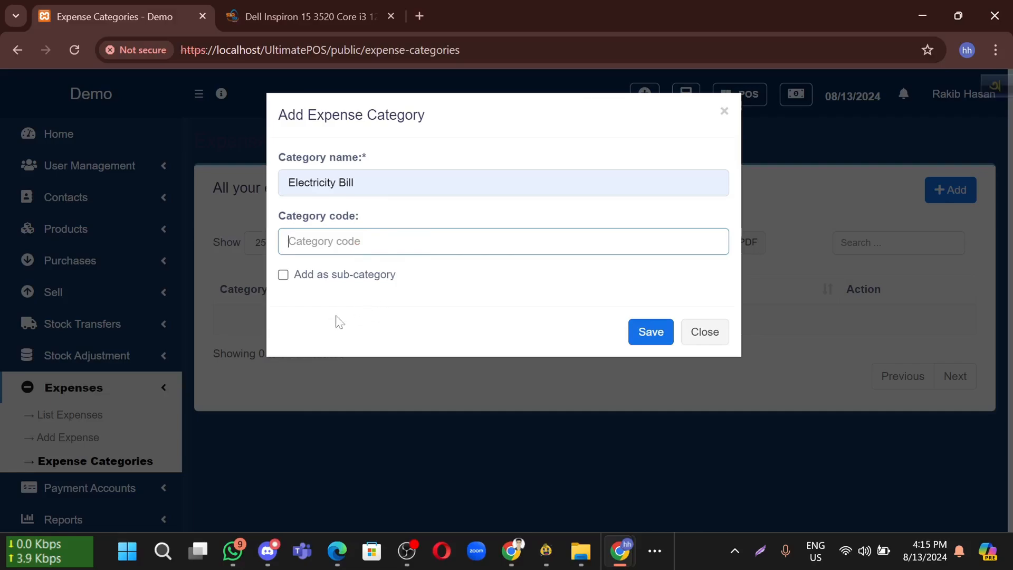
click(648, 332)
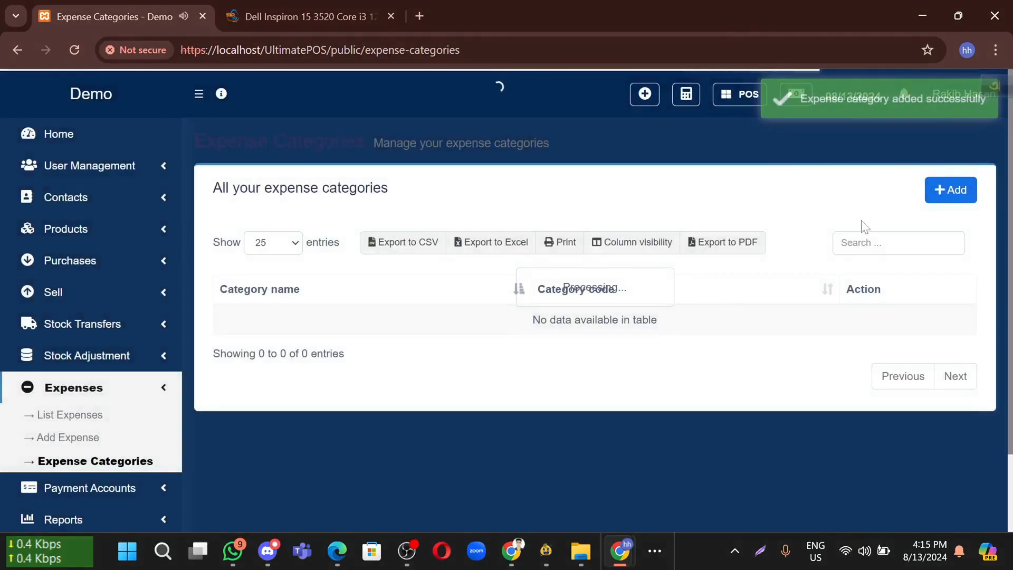
Add a second expense category named Shop Rent
click(950, 192)
click(368, 182)
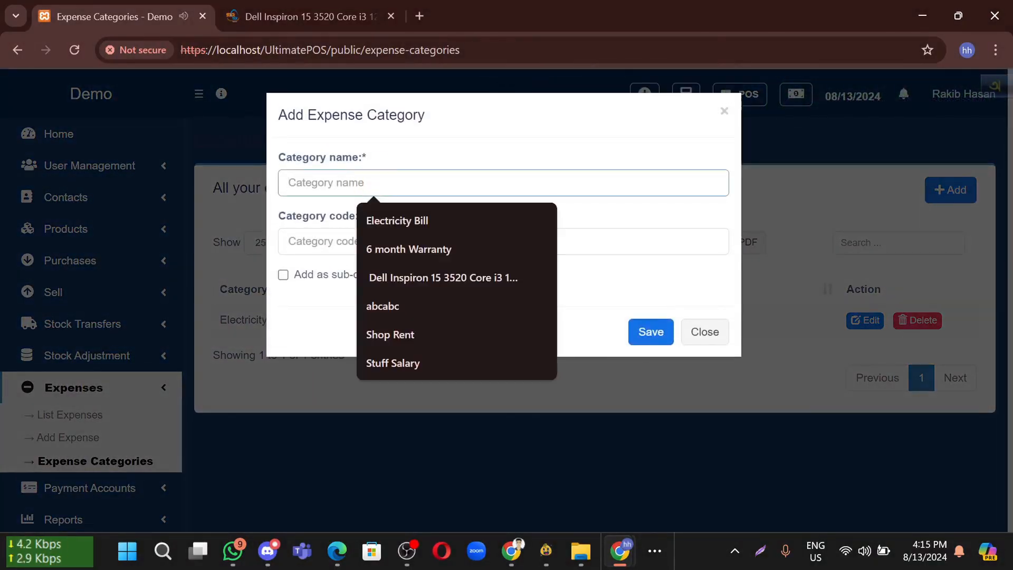
click(429, 335)
click(650, 332)
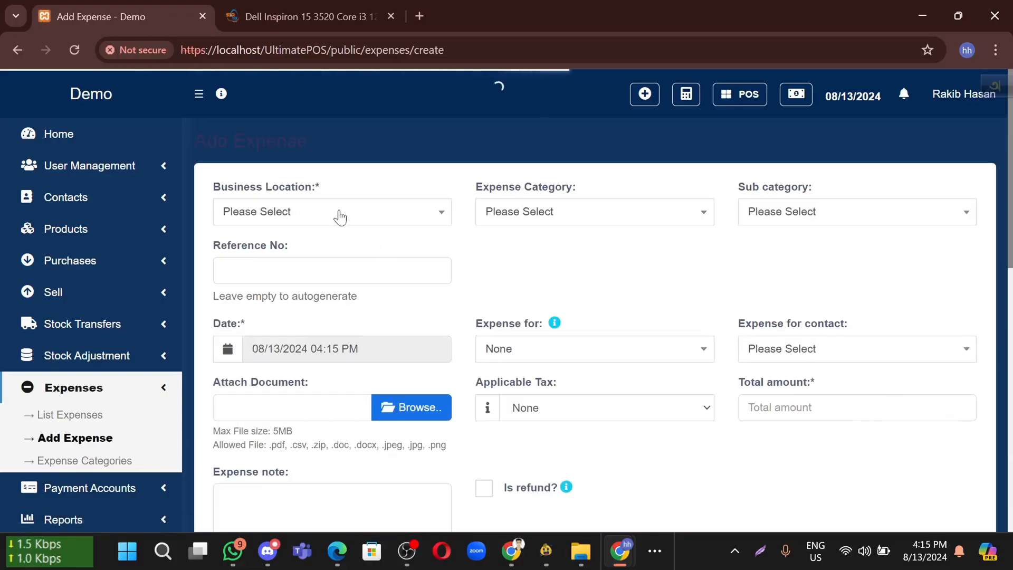
Set the expense location to Demo (BL0001) and category to Electricity Bill, with no sub category
click(337, 212)
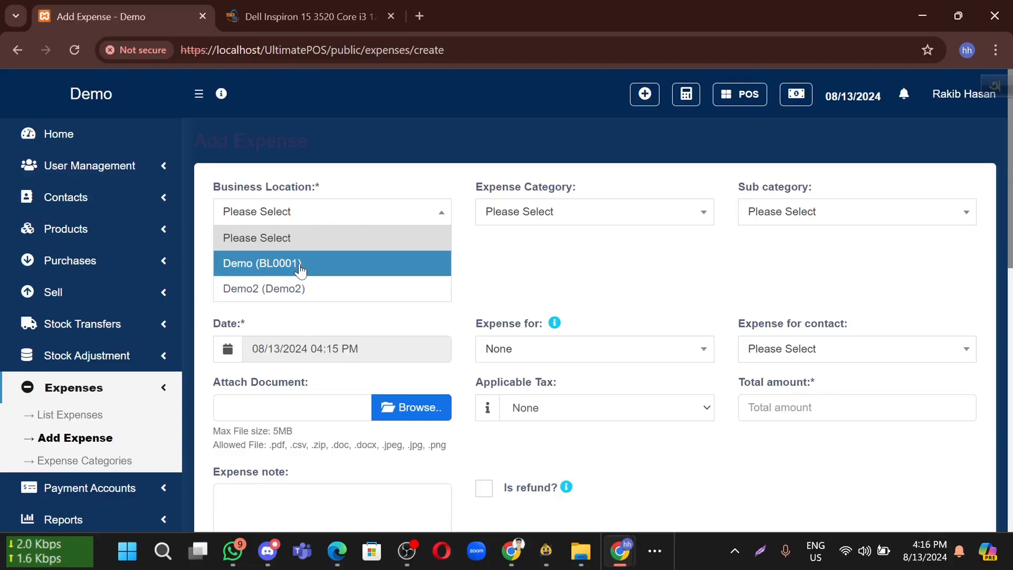
click(412, 263)
click(548, 222)
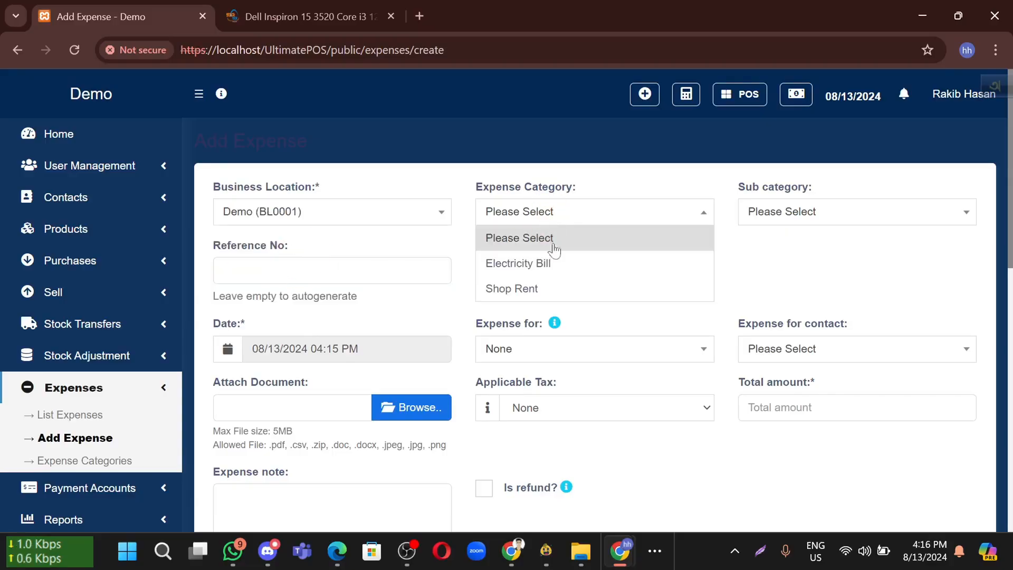
click(579, 270)
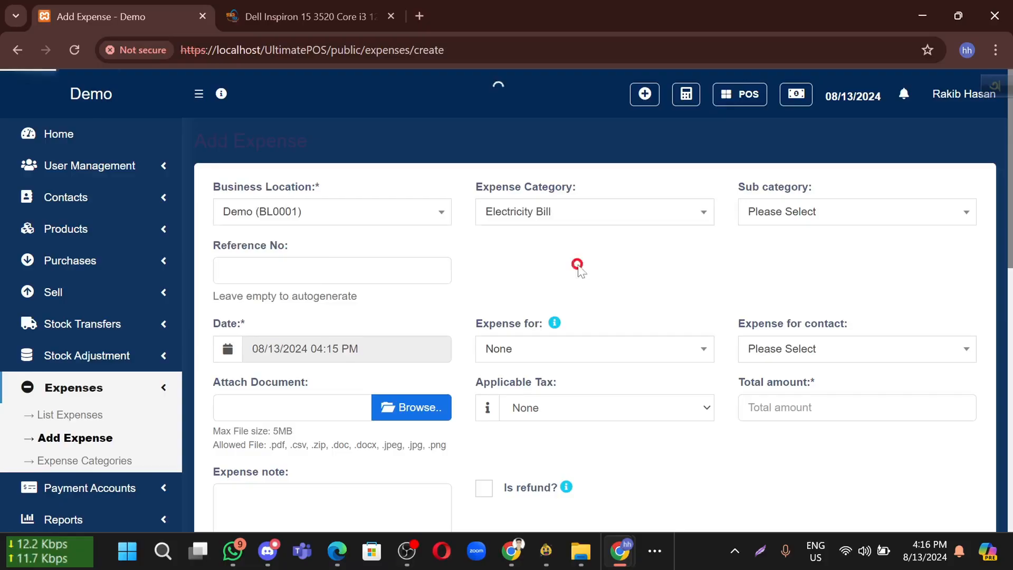
click(836, 220)
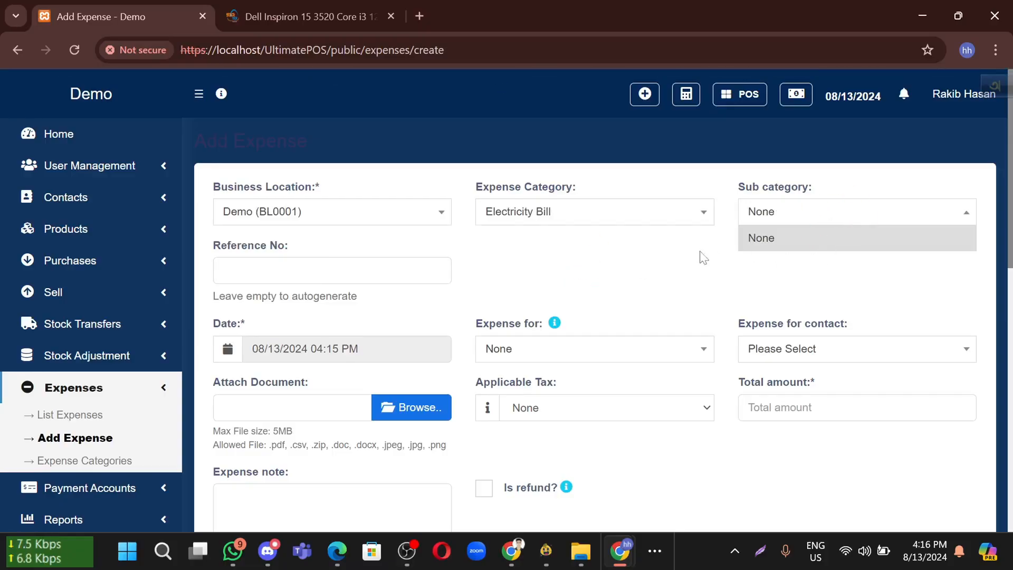
click(772, 239)
Keep today's expense date and assign the staff member and contact for the expense
click(260, 270)
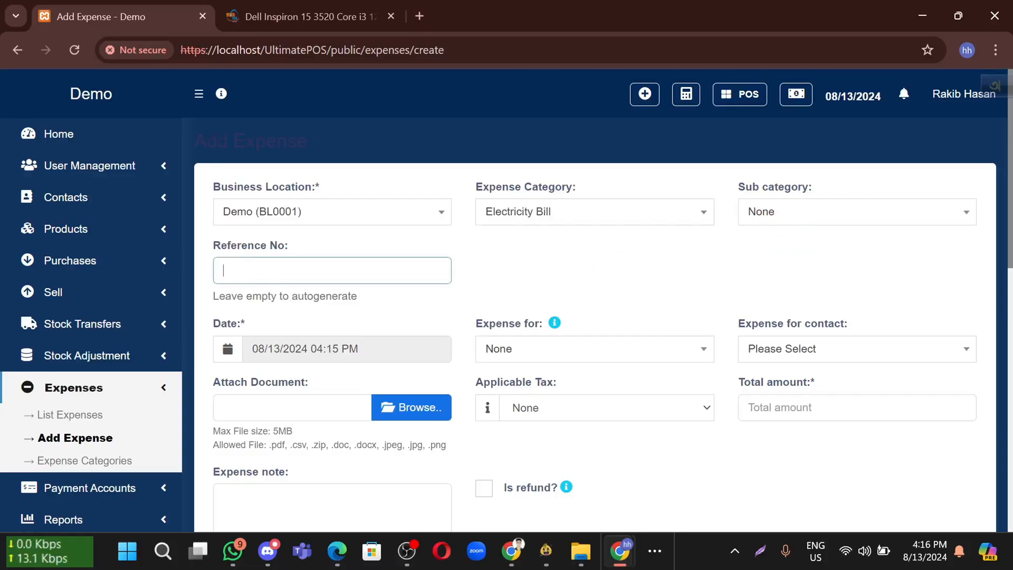
scroll(260, 270, down, 1)
scroll(260, 270, down, 1)
click(267, 285)
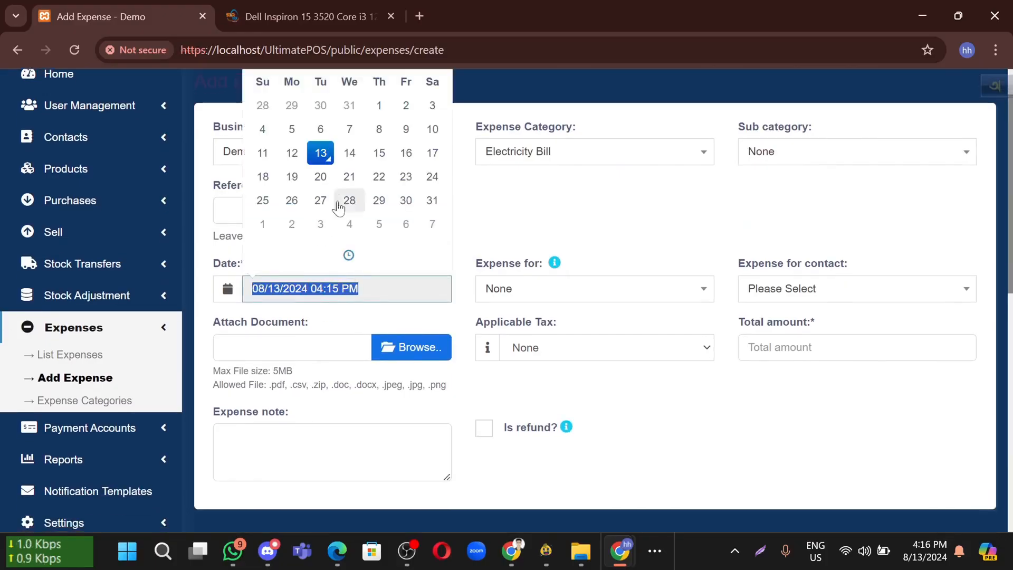
click(510, 222)
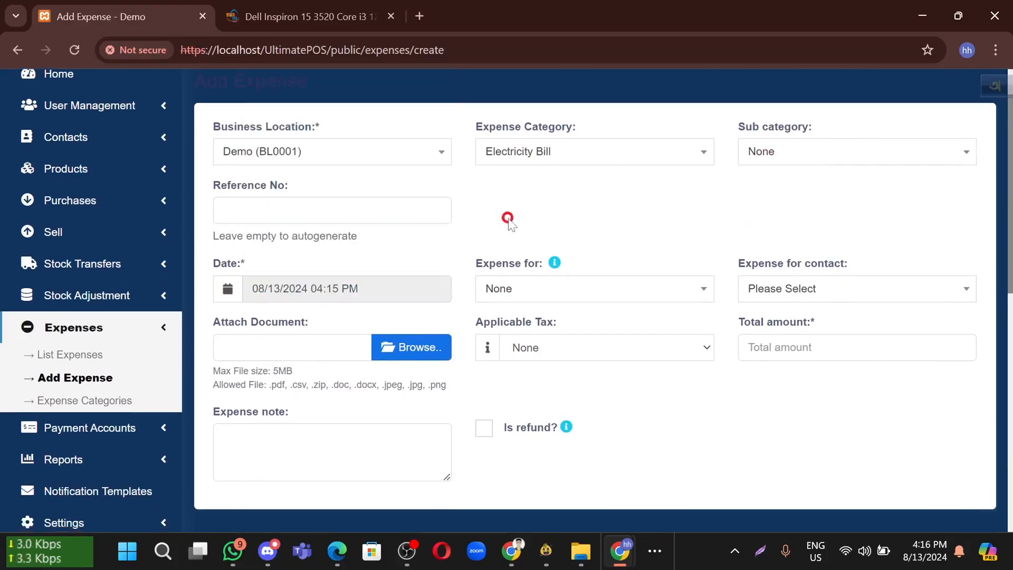
click(519, 290)
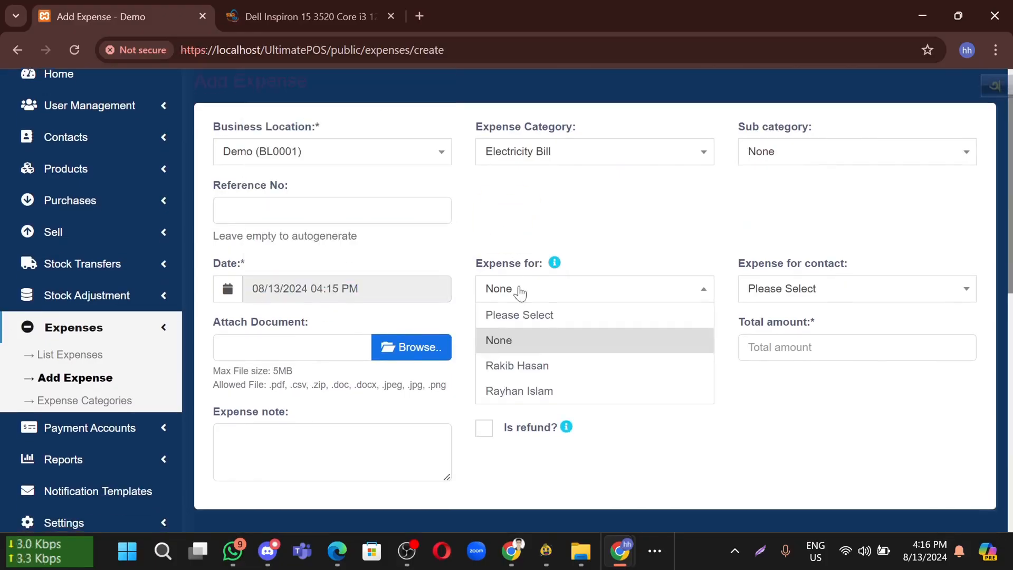
click(535, 371)
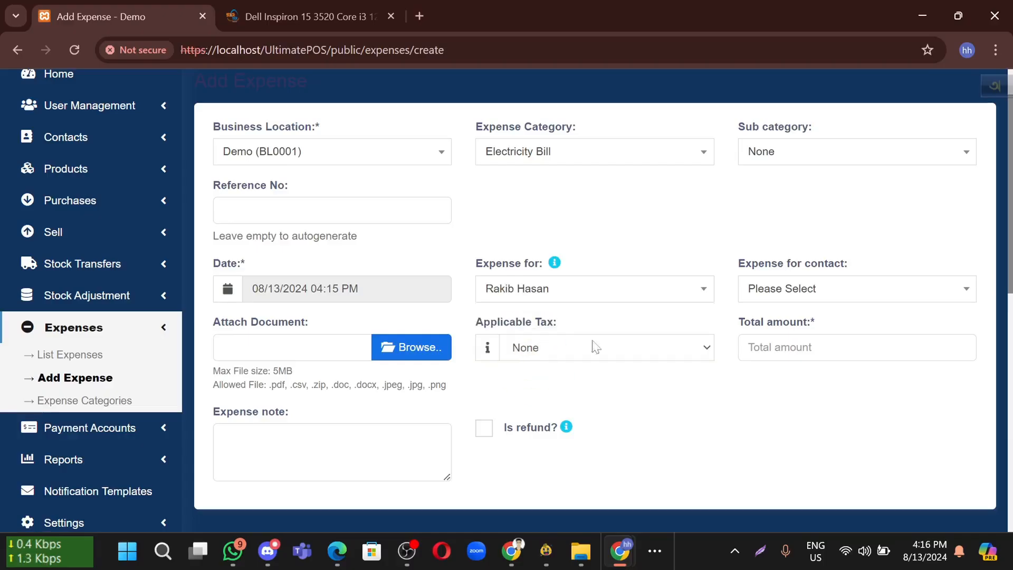
click(826, 290)
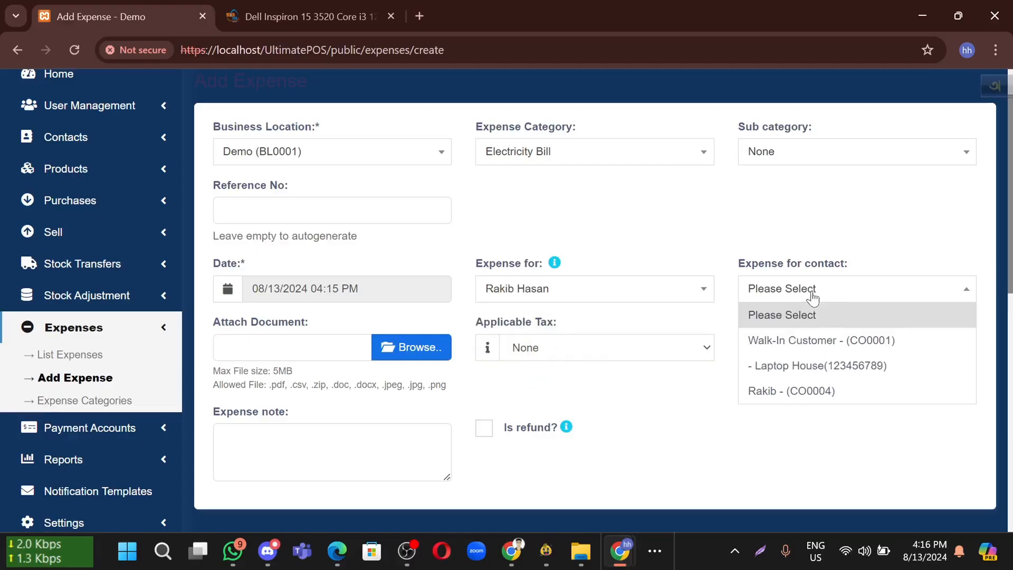
click(789, 393)
Leave tax as None and enter a total amount of 8000
scroll(686, 380, down, 1)
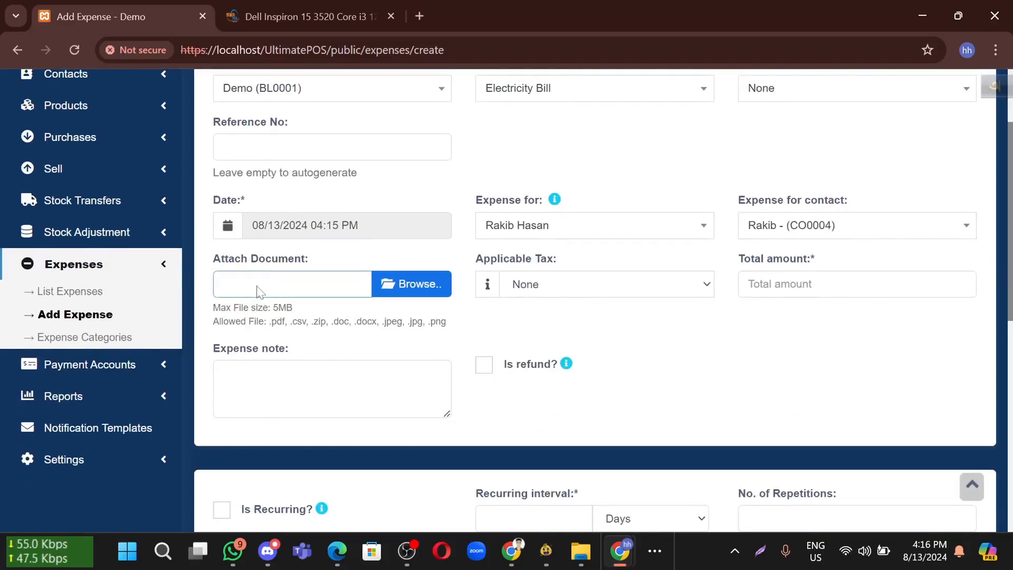
click(545, 289)
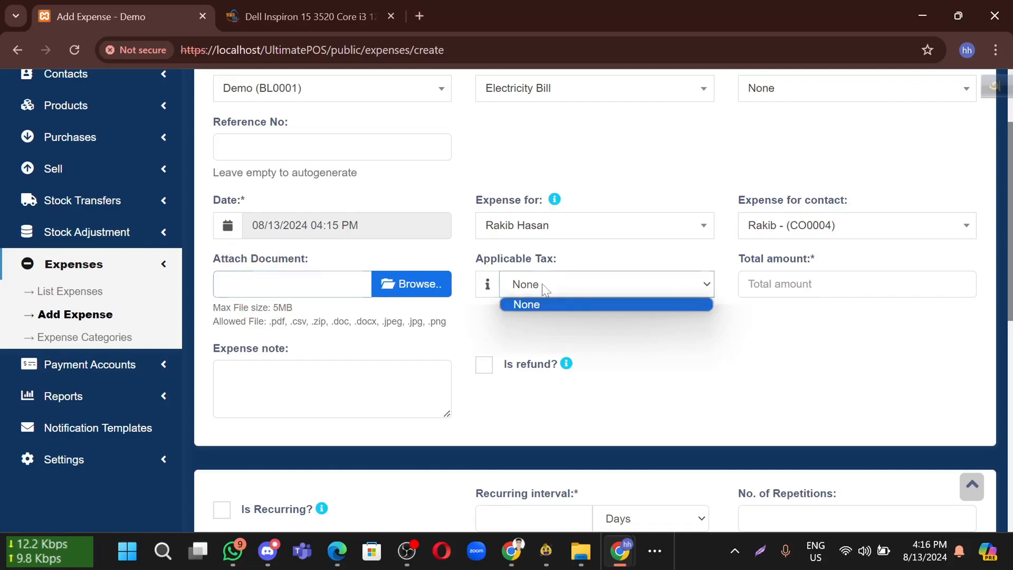
click(786, 337)
click(785, 277)
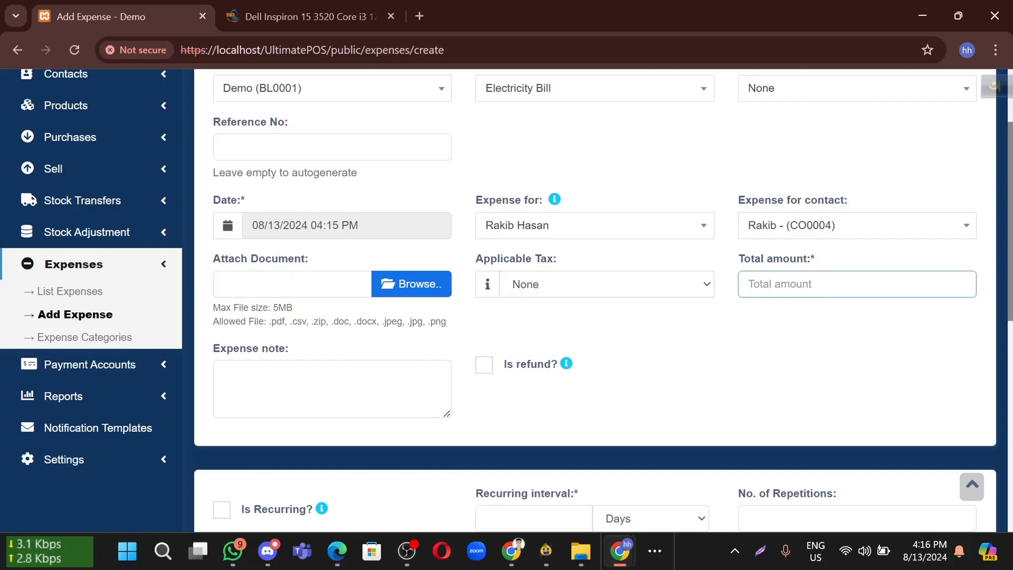
scroll(765, 275, up, 2)
scroll(718, 274, down, 1)
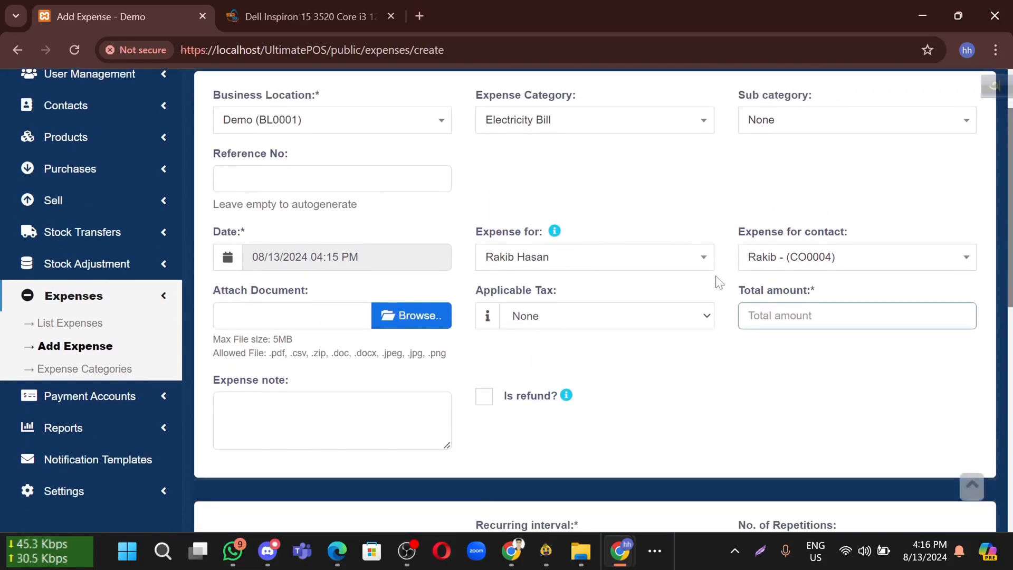
text(8000)
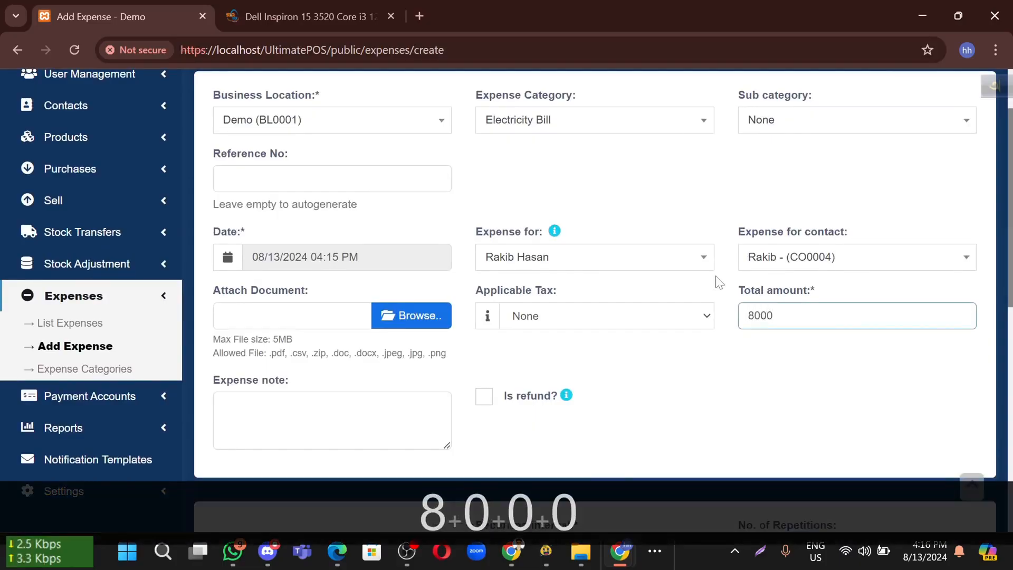
Enter 1 as the recurring interval and choose Months as its unit
scroll(691, 327, down, 2)
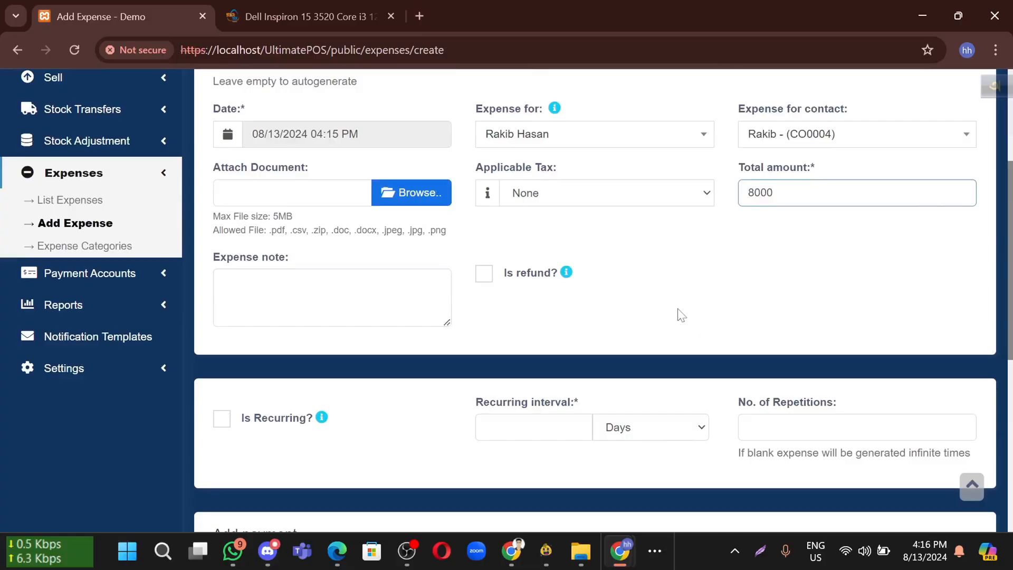
click(679, 314)
scroll(334, 408, down, 1)
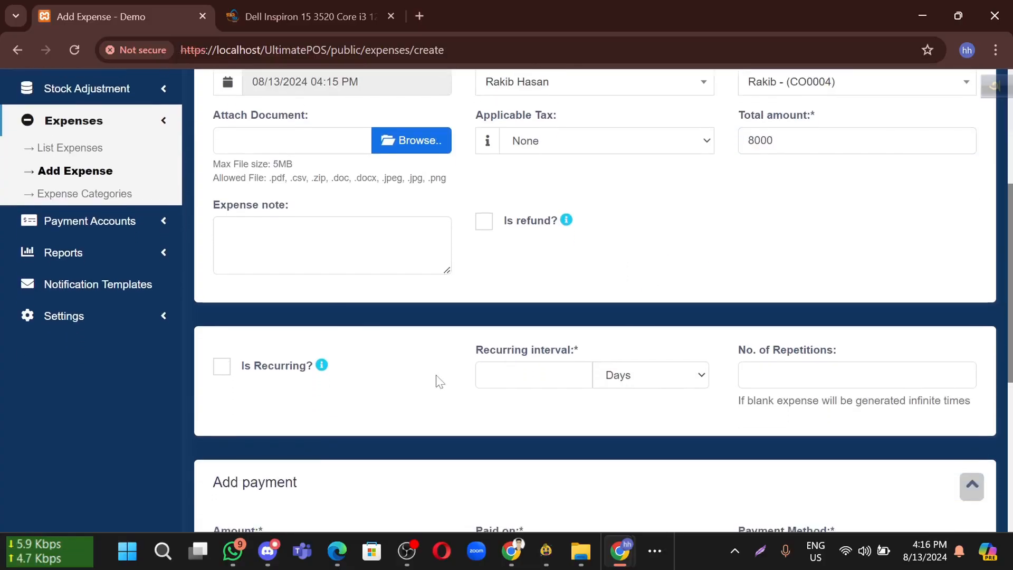
click(533, 356)
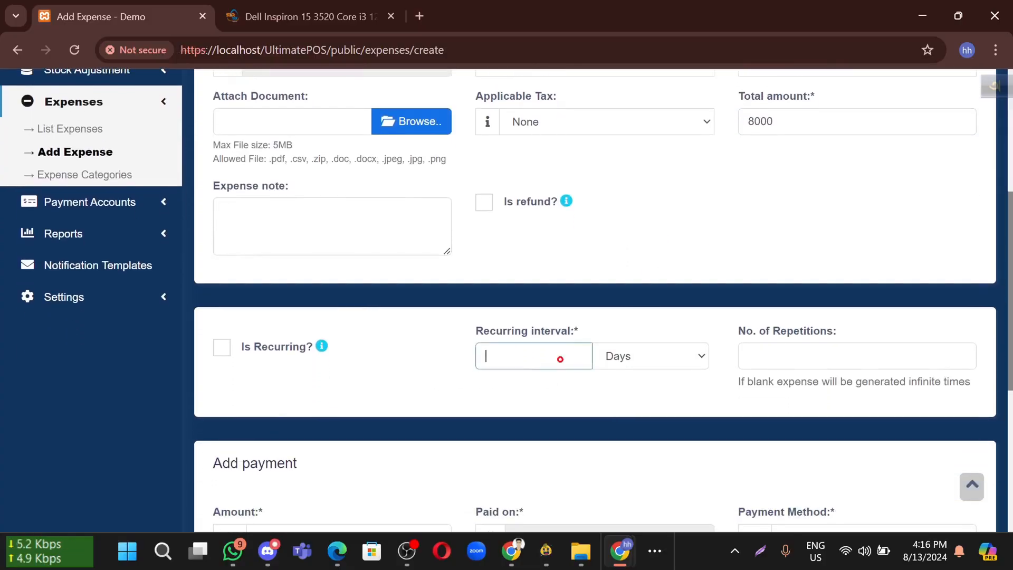
click(663, 361)
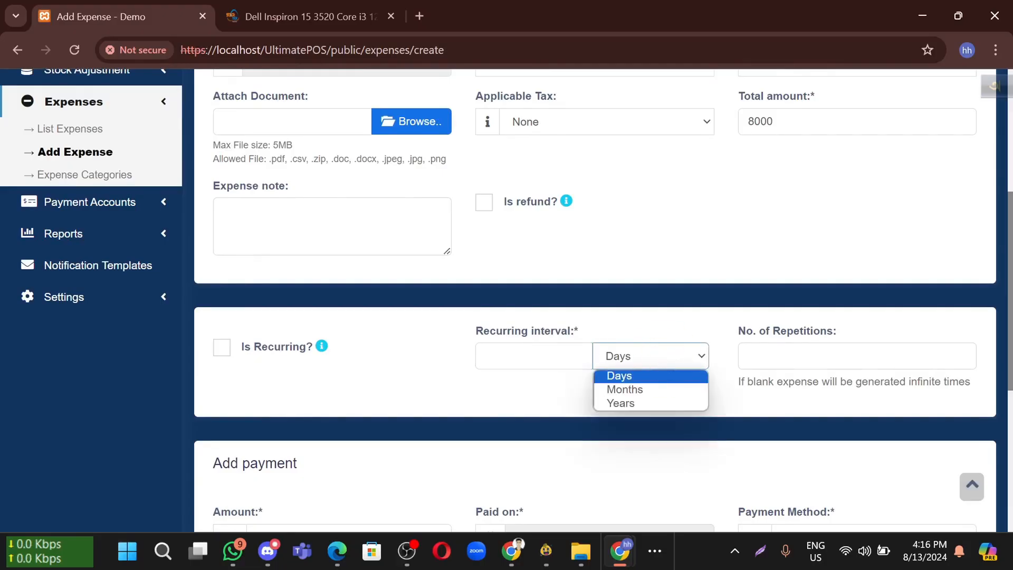
click(527, 364)
text(1)
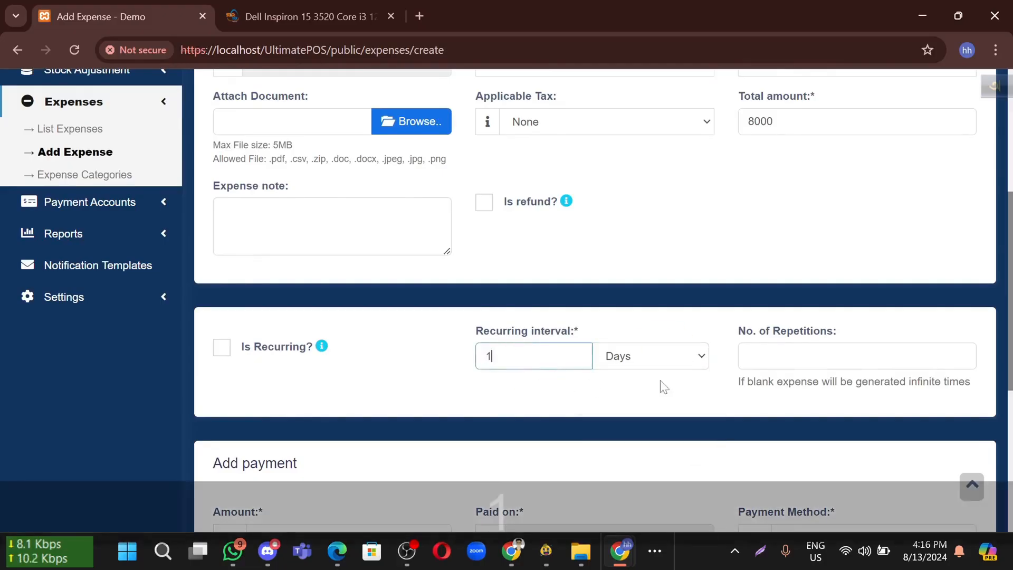
click(654, 357)
click(654, 390)
click(569, 406)
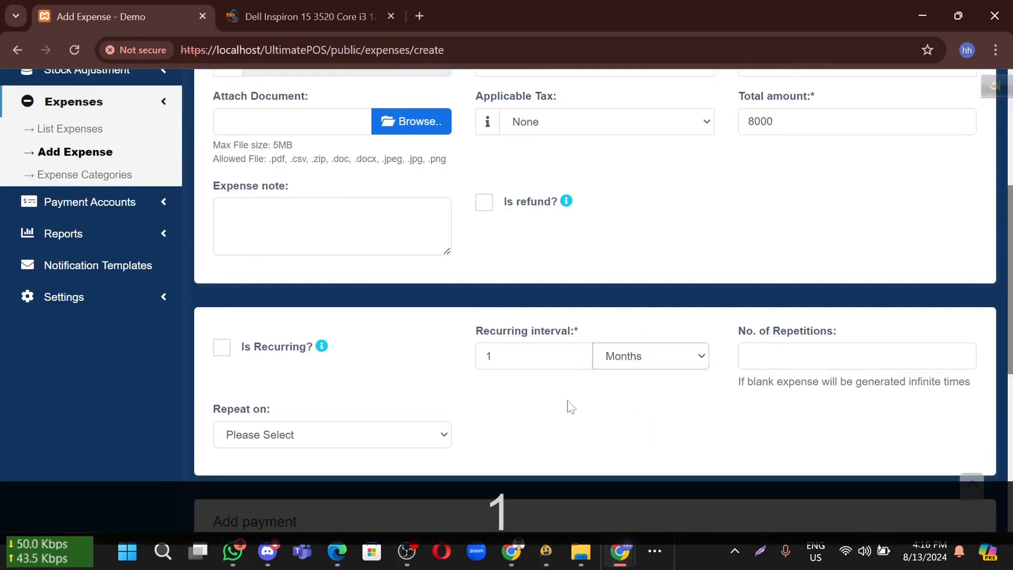
scroll(474, 396, down, 2)
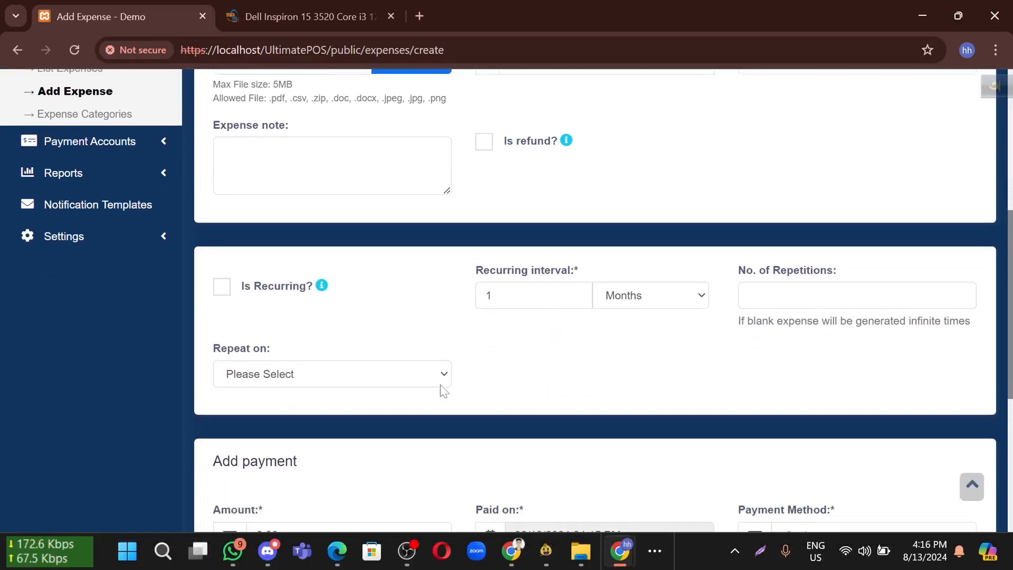
click(247, 229)
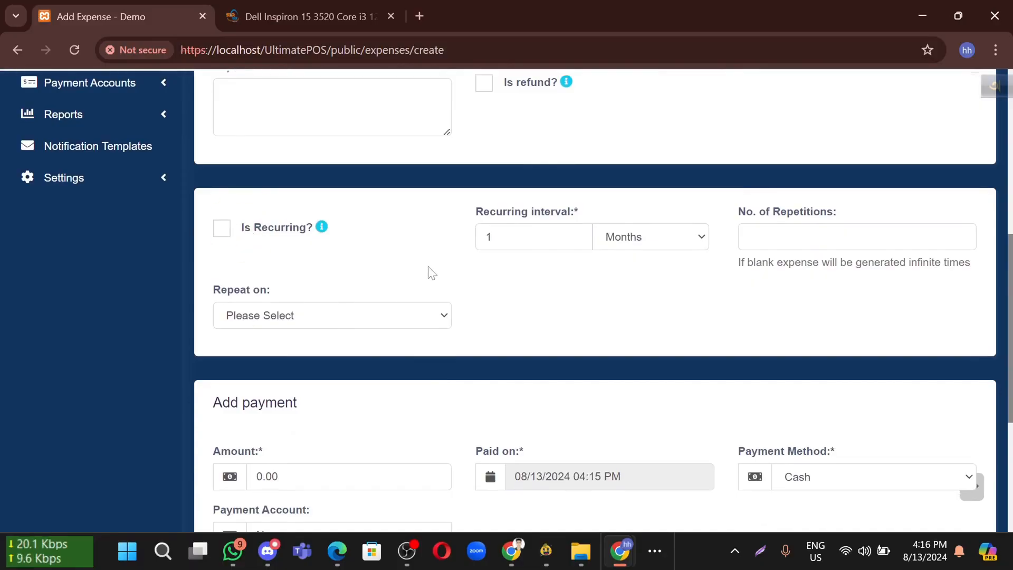
scroll(428, 266, down, 2)
Replace the payment amount 0.00 with 8000
click(278, 367)
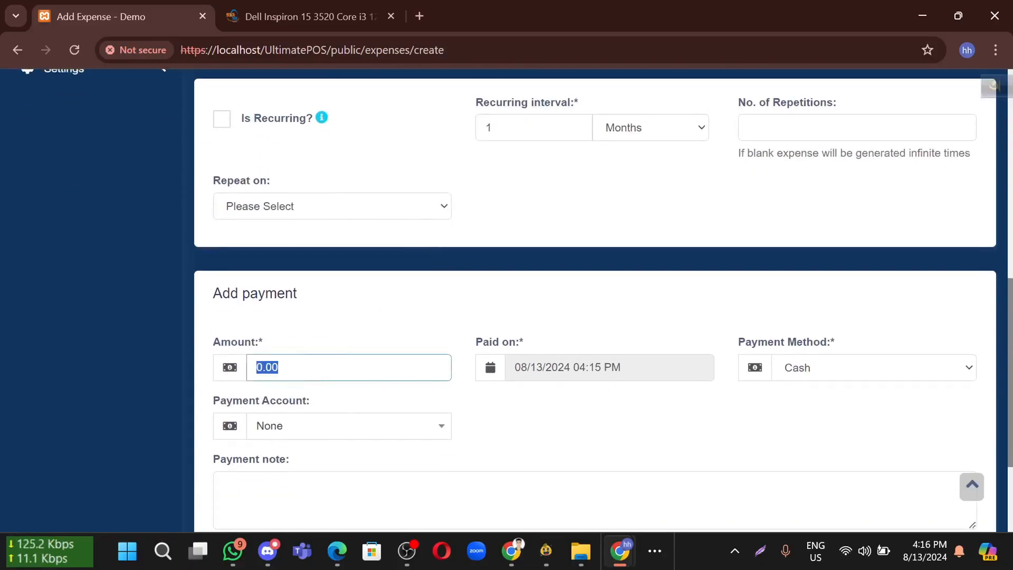
text(8000)
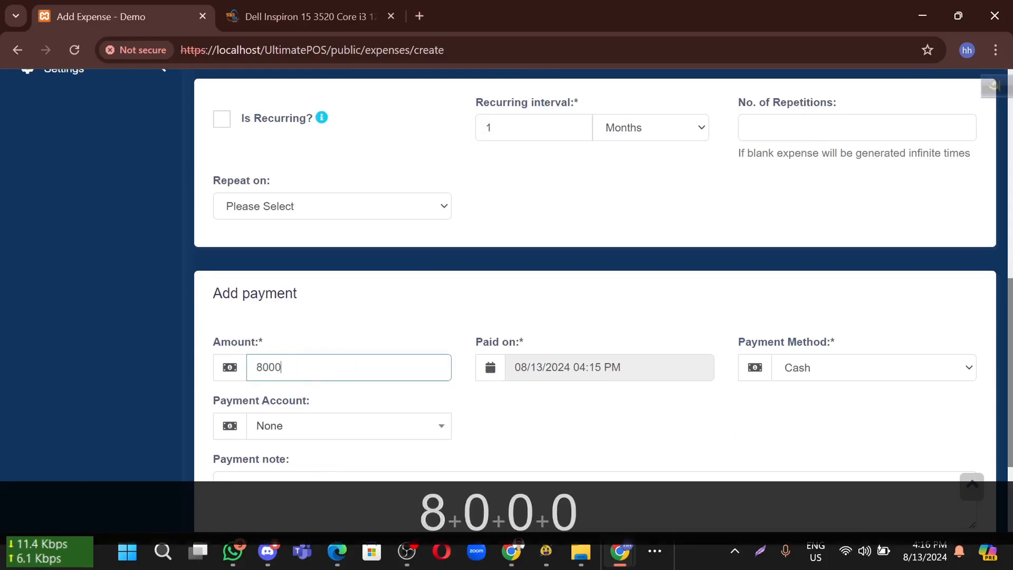
click(500, 293)
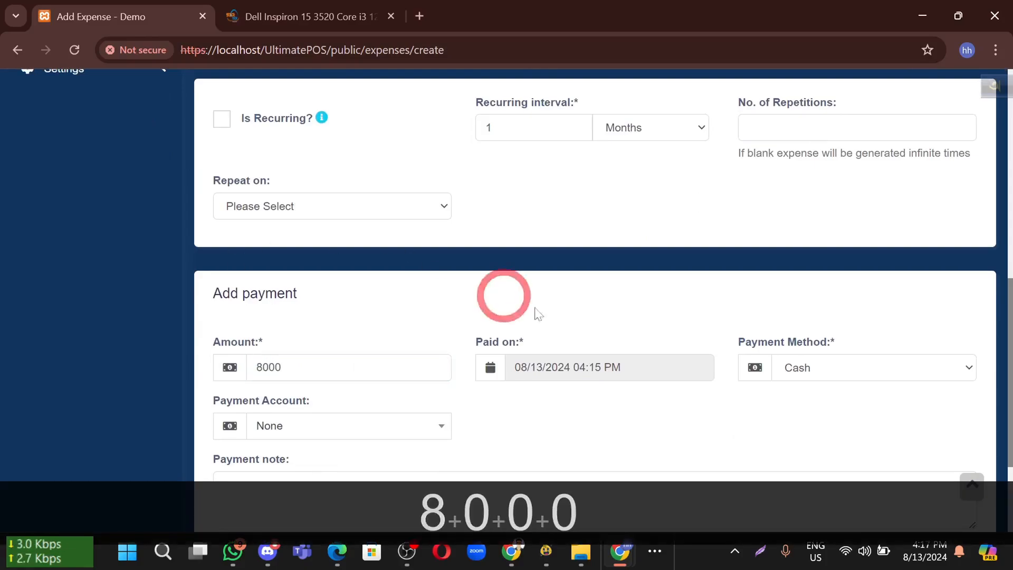
scroll(836, 386, down, 1)
Keep Cash as payment method and None as payment account, and save the expense
click(840, 316)
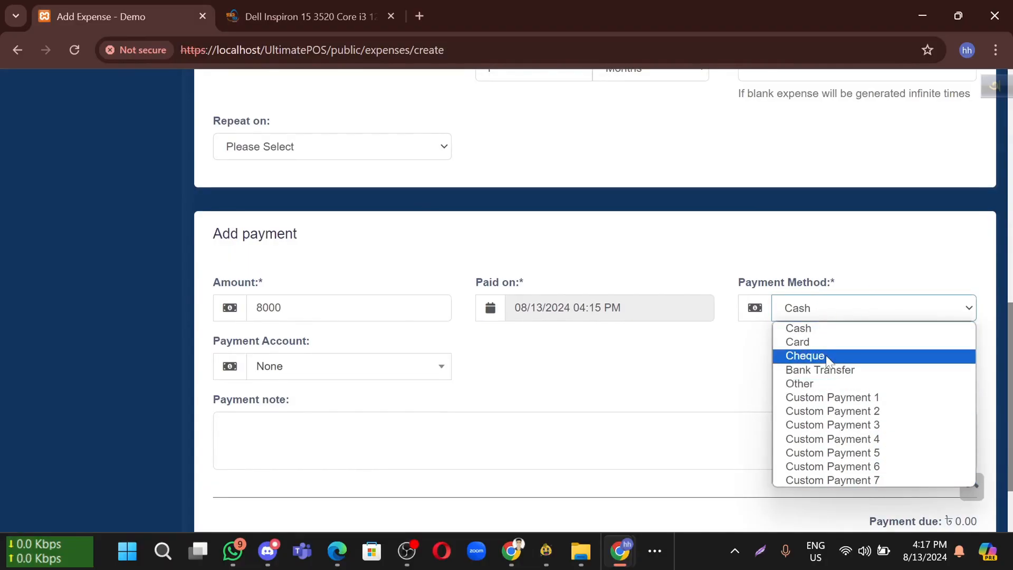
click(571, 382)
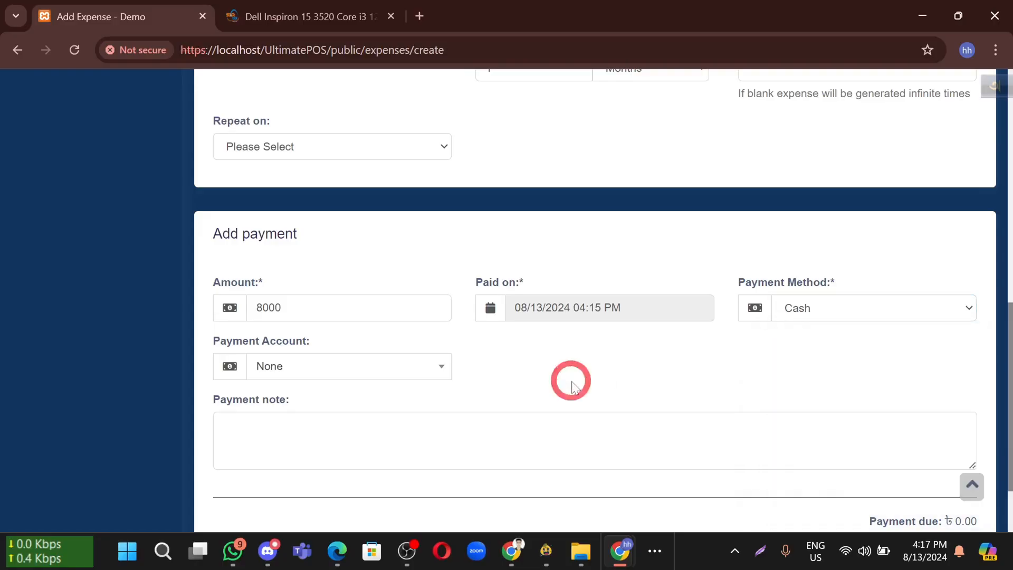
click(352, 366)
click(723, 364)
scroll(819, 291, down, 3)
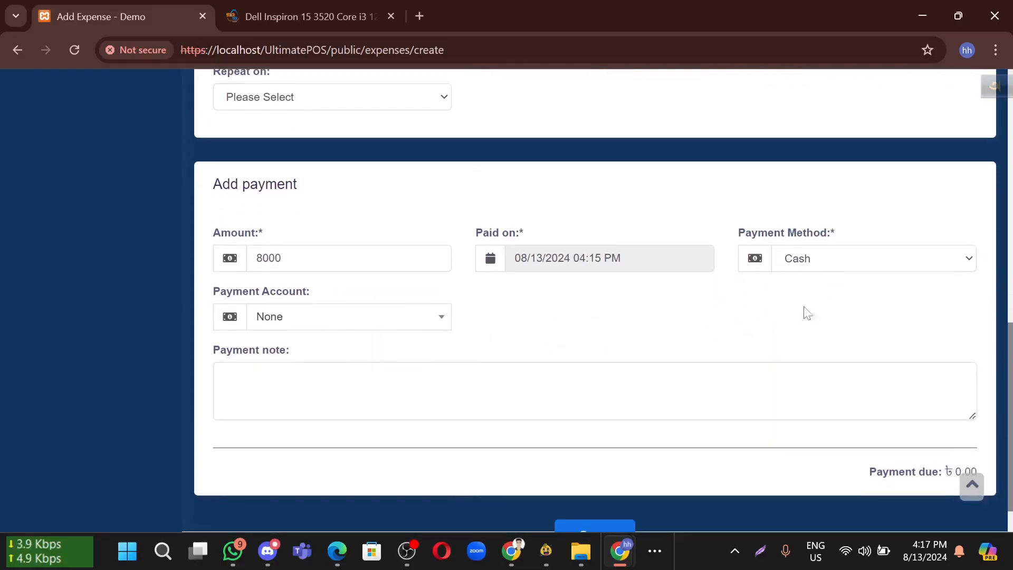
click(623, 496)
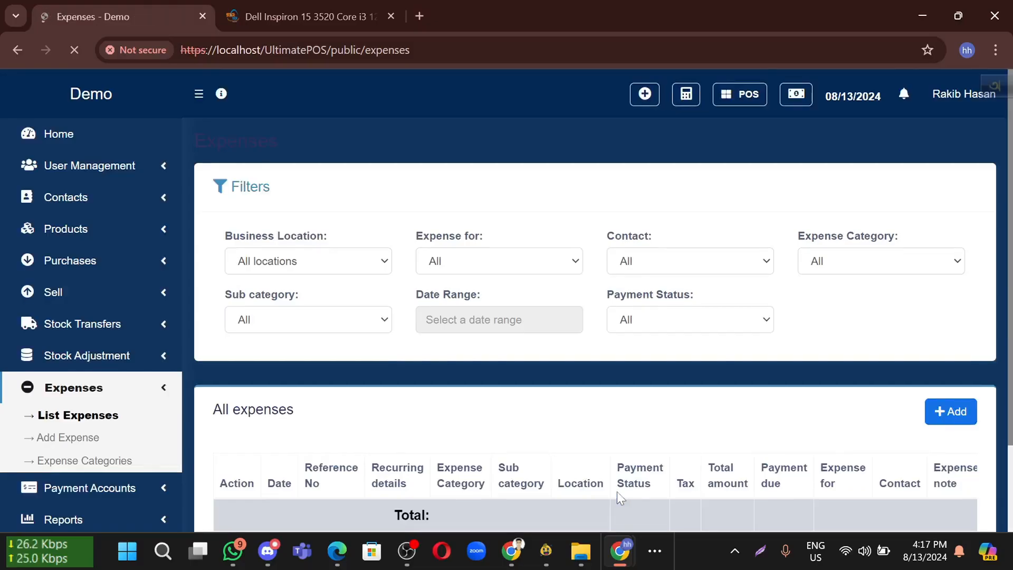
Review the paid 8,000.00 Electricity Bill entry in the expense list, then expand Settings
scroll(514, 412, down, 2)
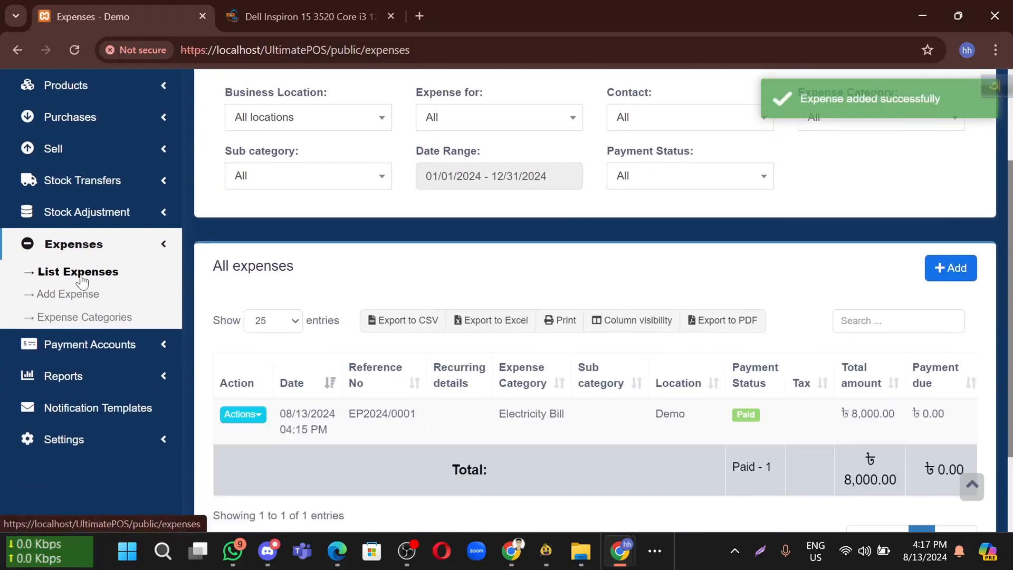
scroll(685, 400, down, 1)
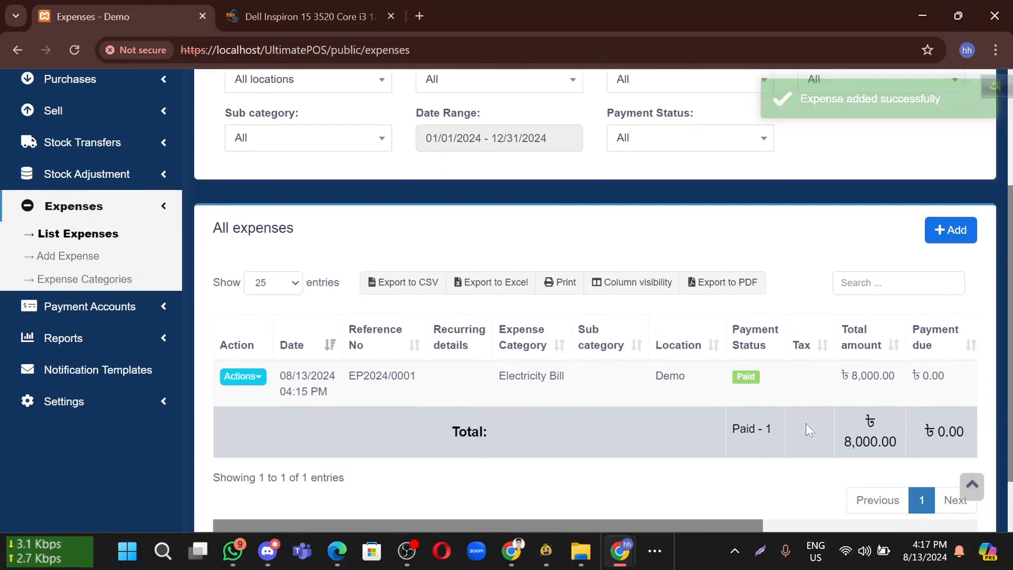
scroll(844, 390, down, 1)
drag(897, 405, 861, 381)
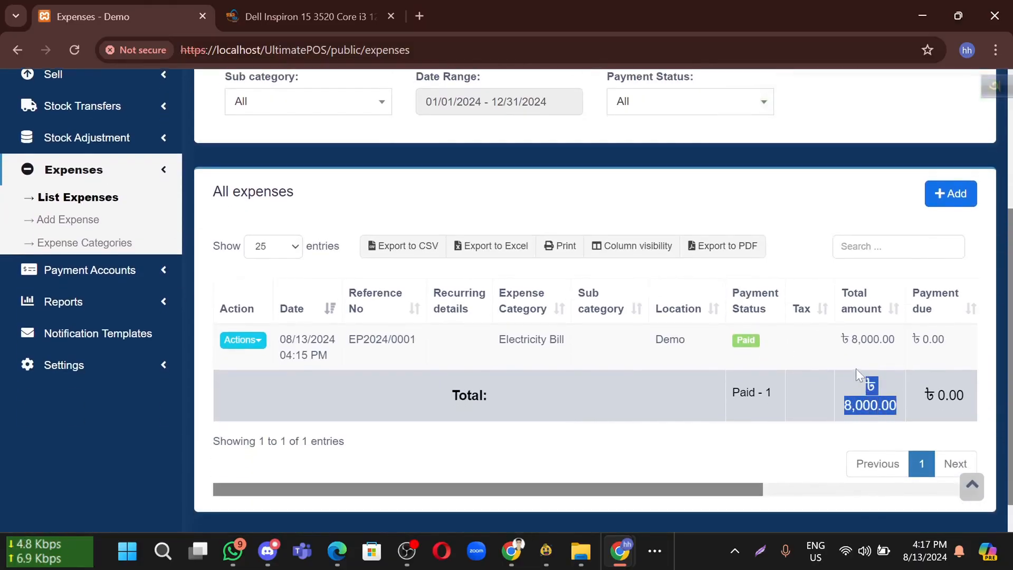
drag(932, 339, 938, 342)
scroll(464, 385, down, 1)
click(436, 400)
scroll(416, 391, up, 1)
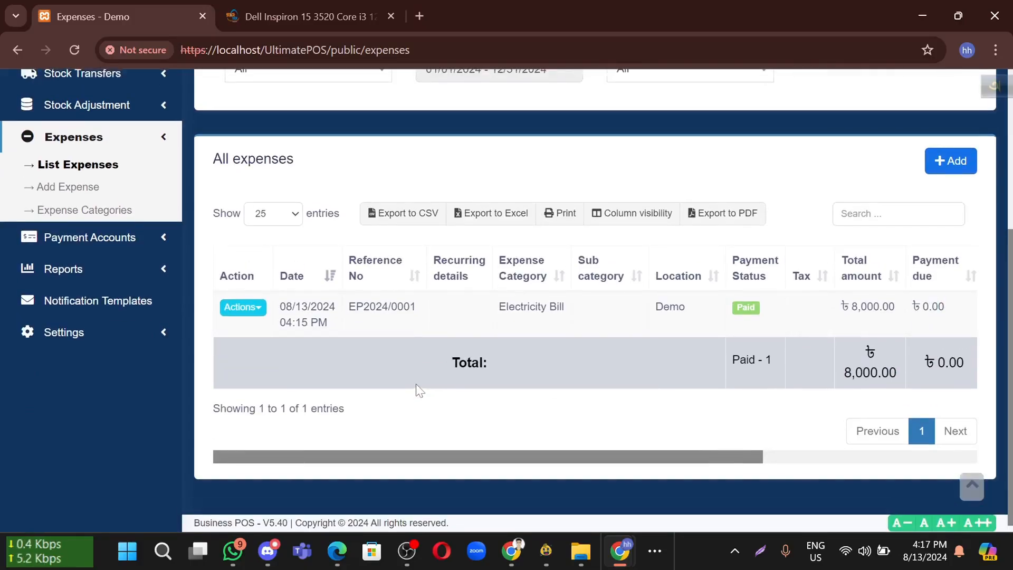
click(139, 330)
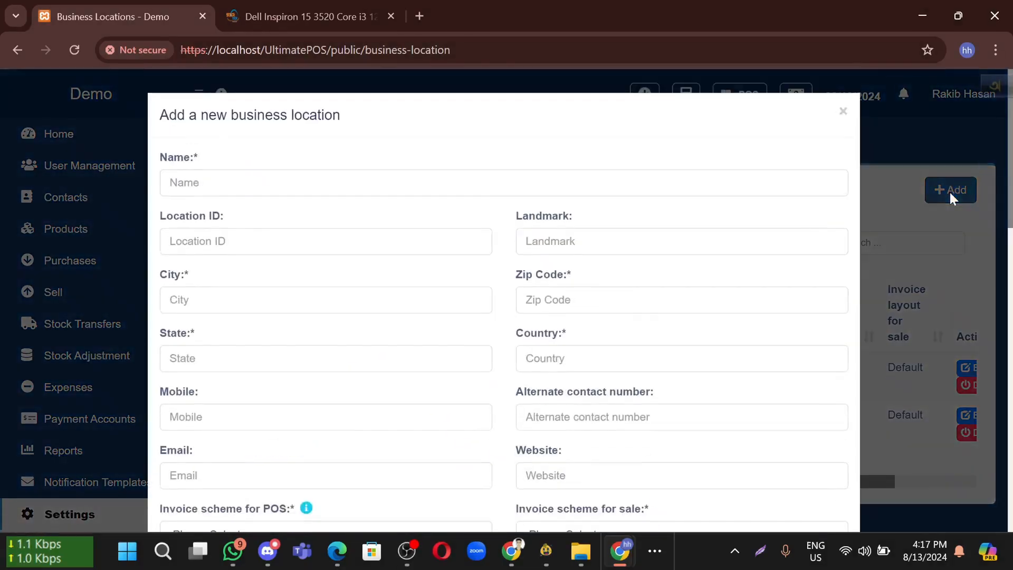
Close the open location form and look over the Demo and Demo2 locations list
click(905, 213)
scroll(905, 213, down, 2)
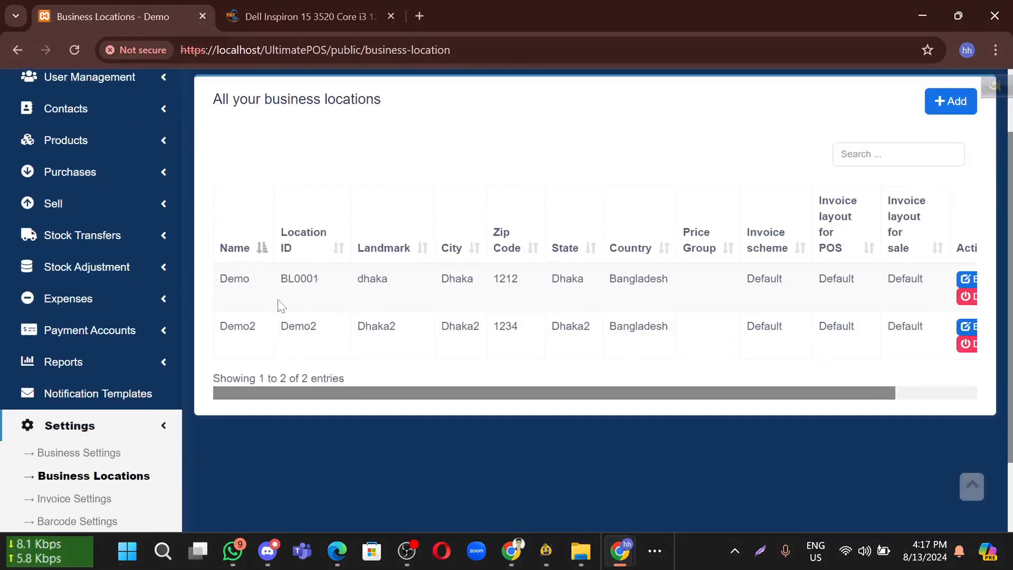
drag(229, 334, 306, 322)
click(428, 345)
scroll(774, 222, up, 1)
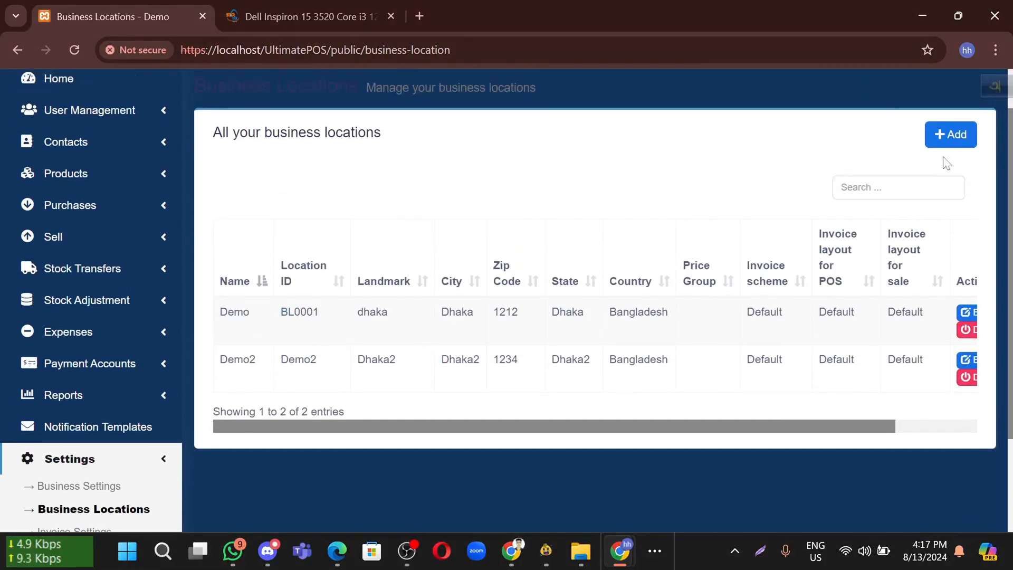
Start a new business location, stepping through the name, location ID, landmark and city fields
click(944, 143)
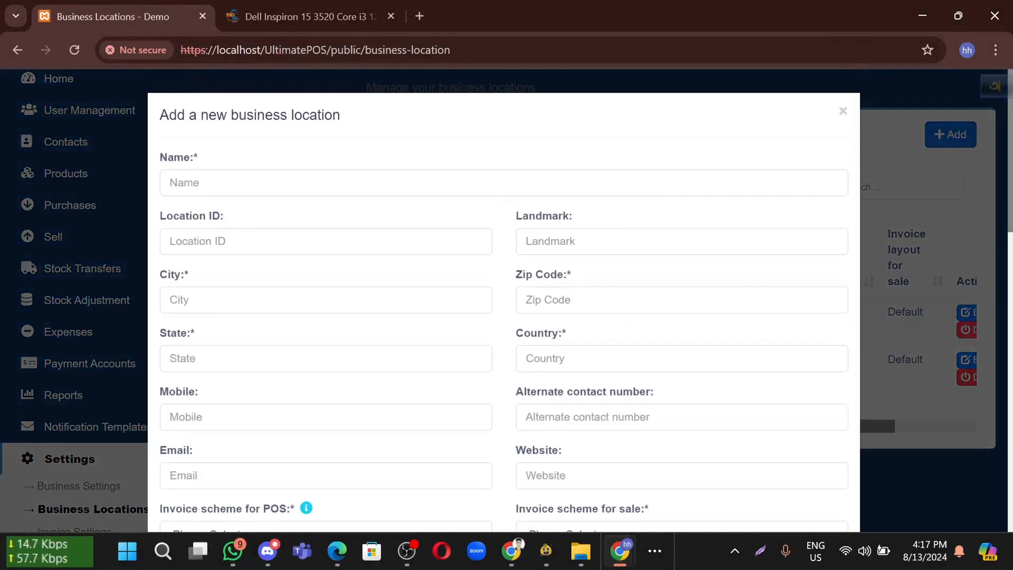
click(212, 186)
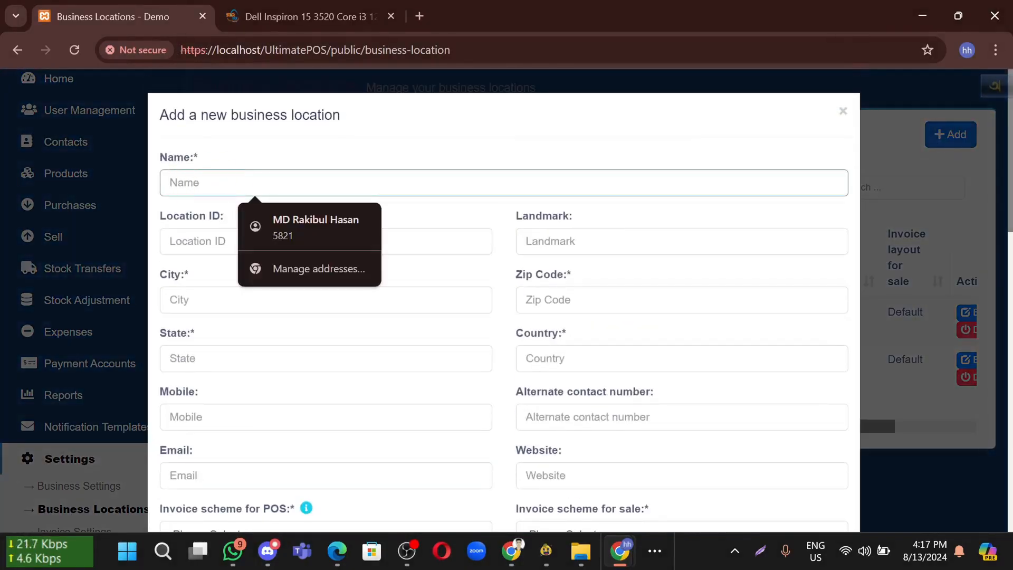
click(445, 155)
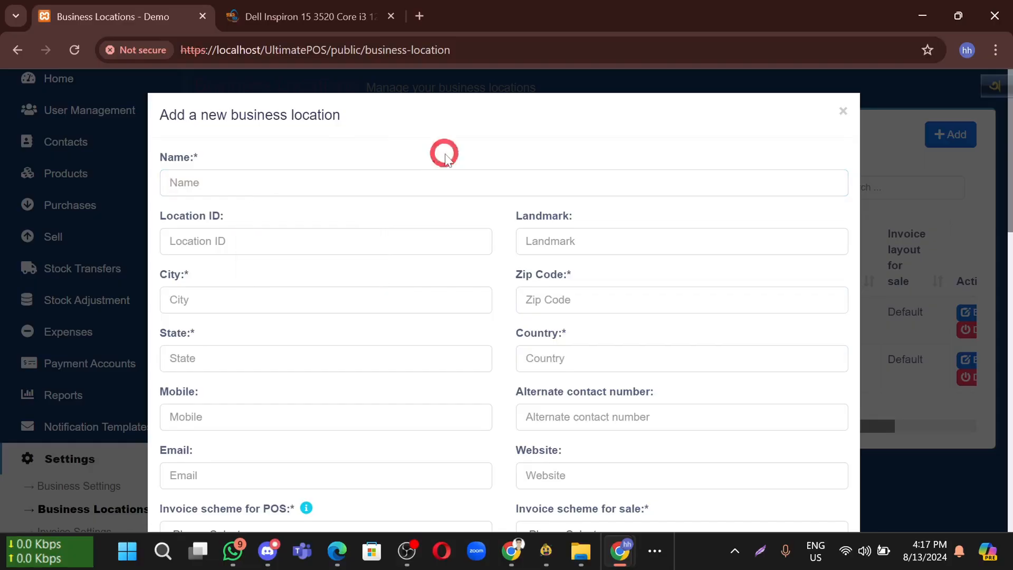
click(301, 253)
click(607, 247)
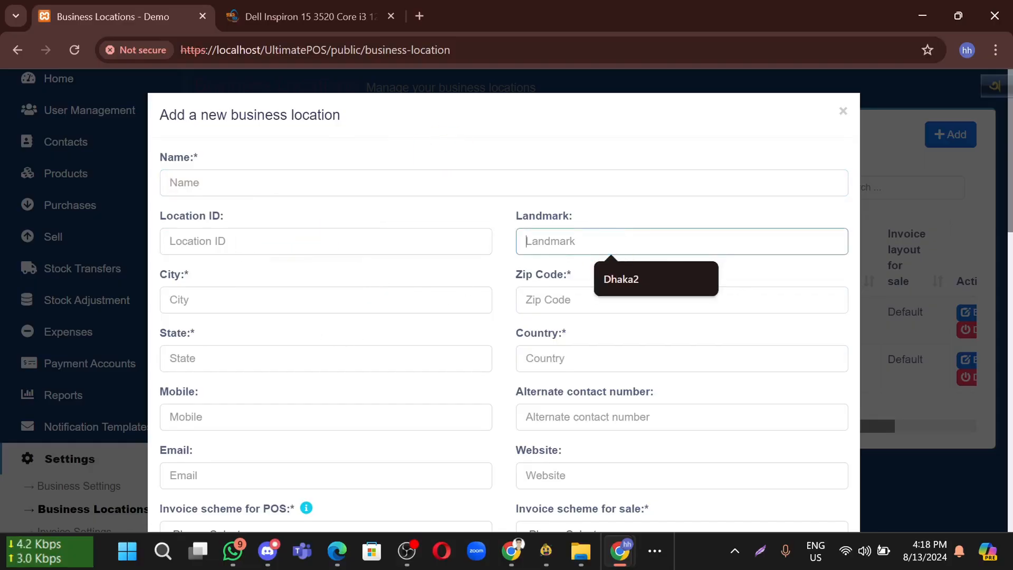
click(273, 302)
click(406, 337)
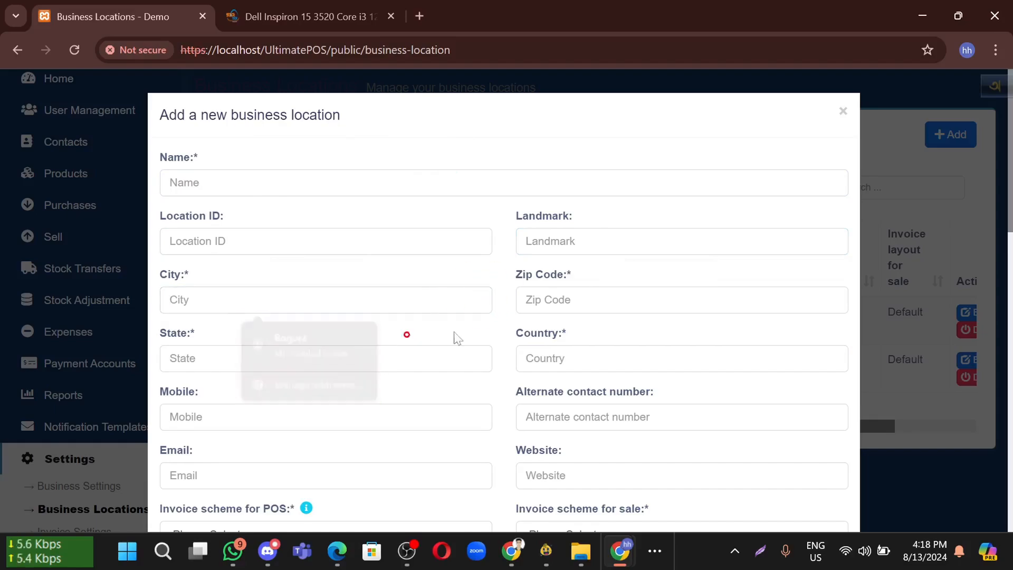
Untick Custom Payment 7, close the location form unsaved, and go to Business Settings
scroll(454, 335, down, 4)
scroll(529, 325, down, 2)
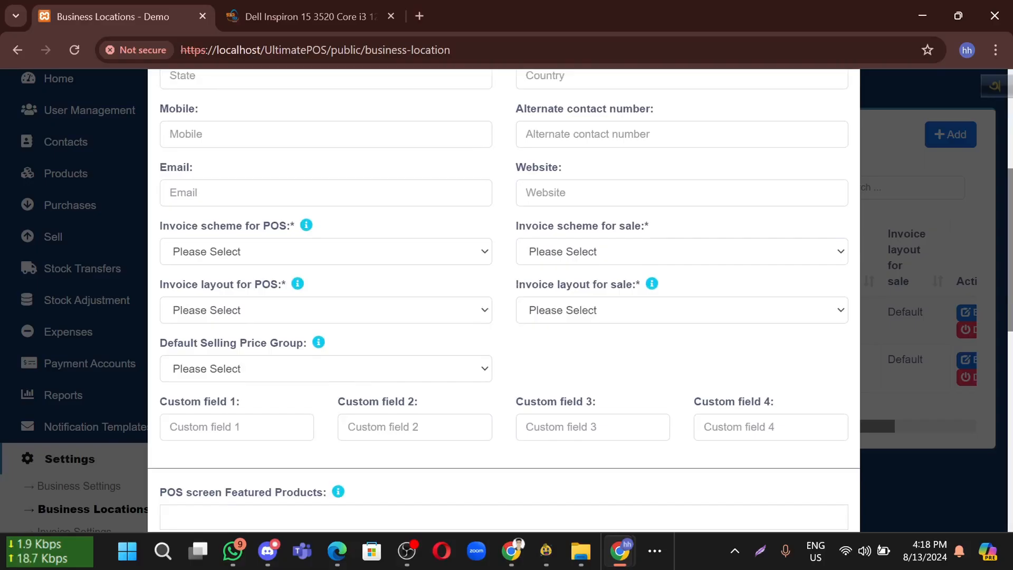
drag(219, 409, 425, 454)
click(425, 453)
scroll(422, 444, down, 5)
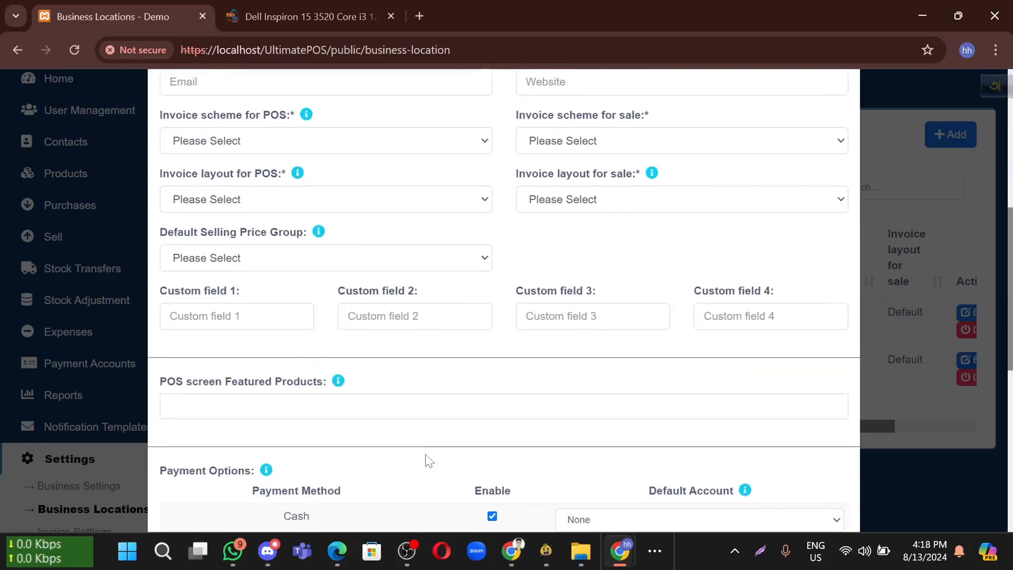
scroll(417, 434, down, 5)
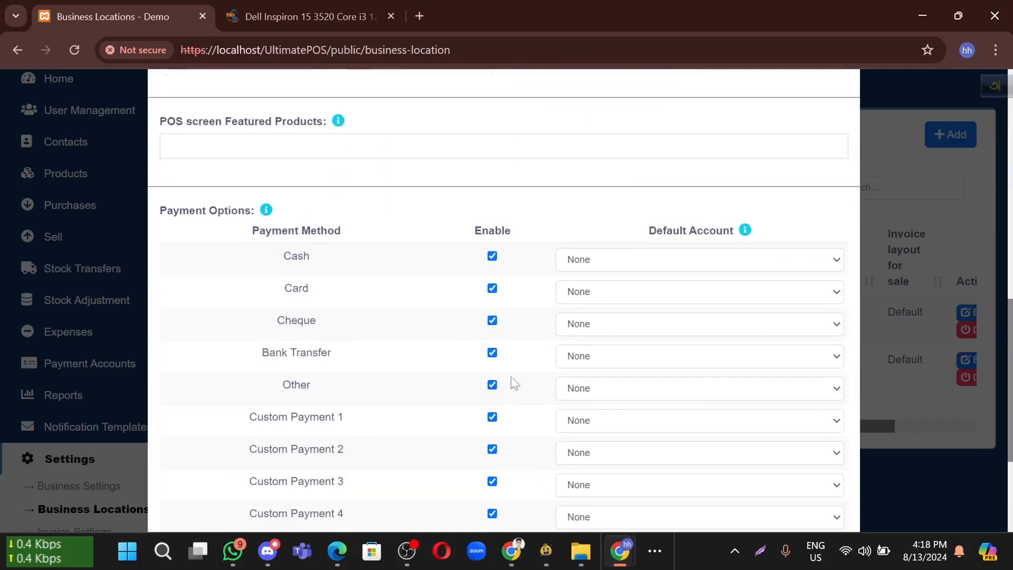
scroll(457, 384, down, 2)
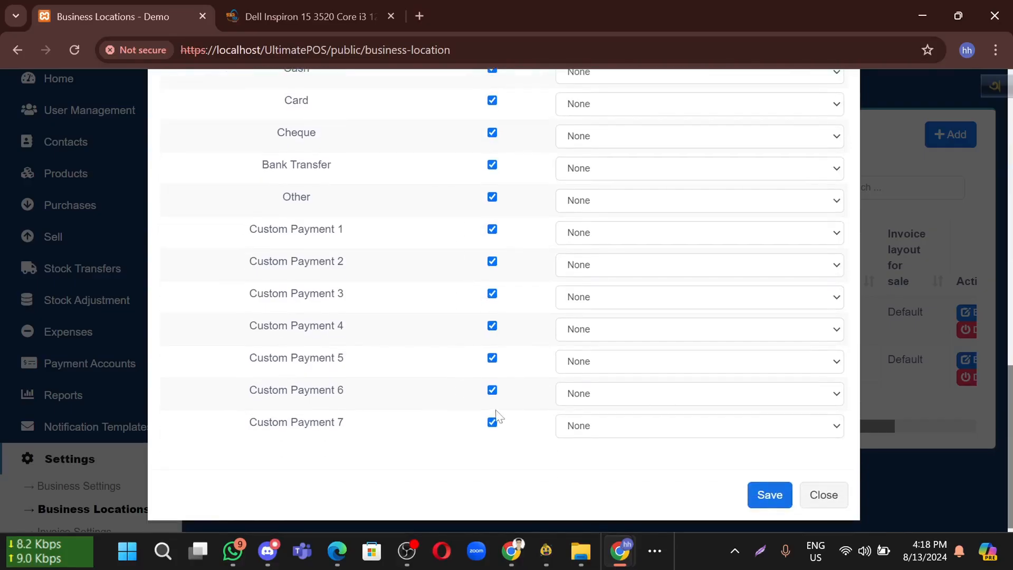
click(492, 422)
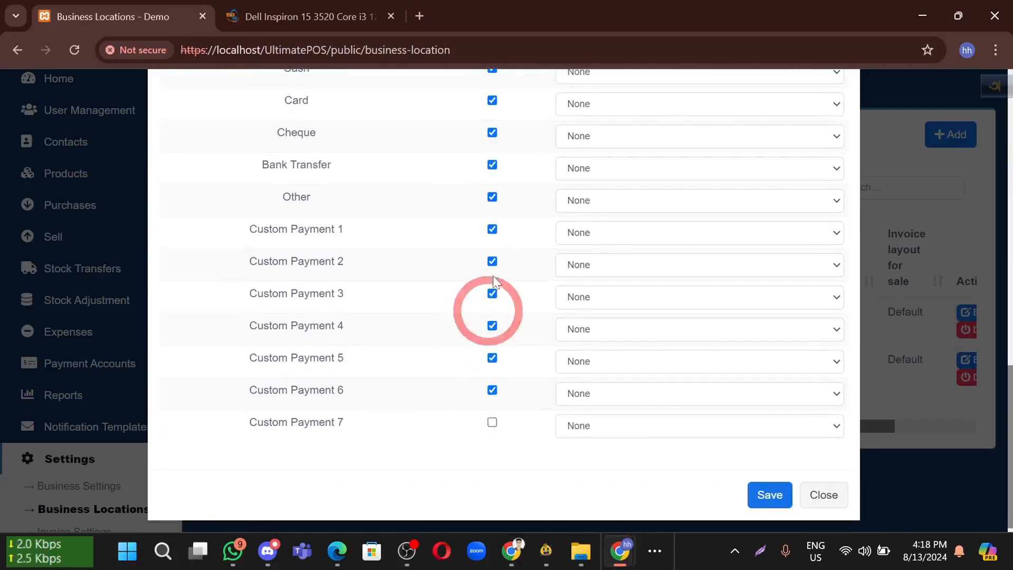
click(819, 498)
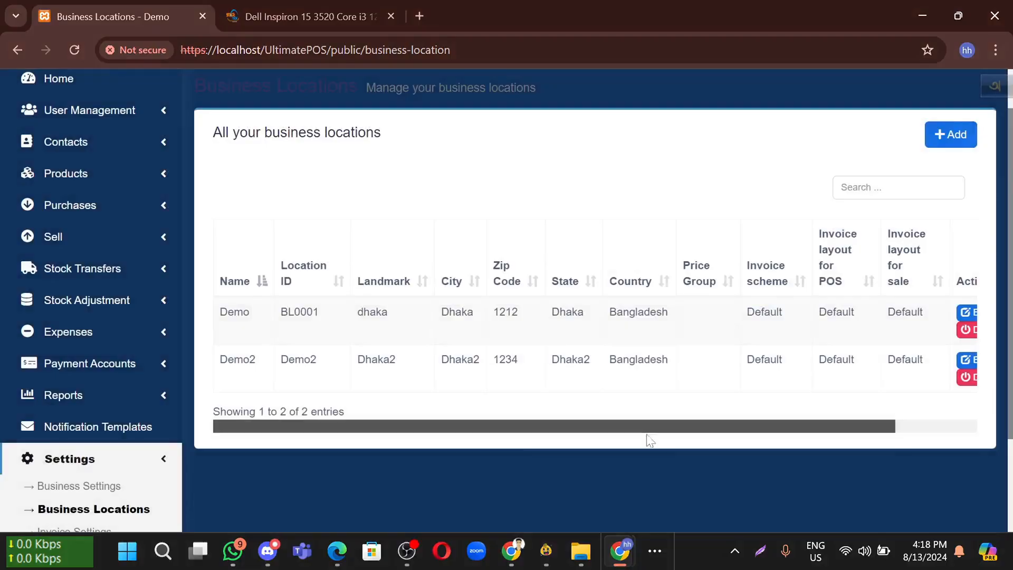
scroll(411, 472, down, 2)
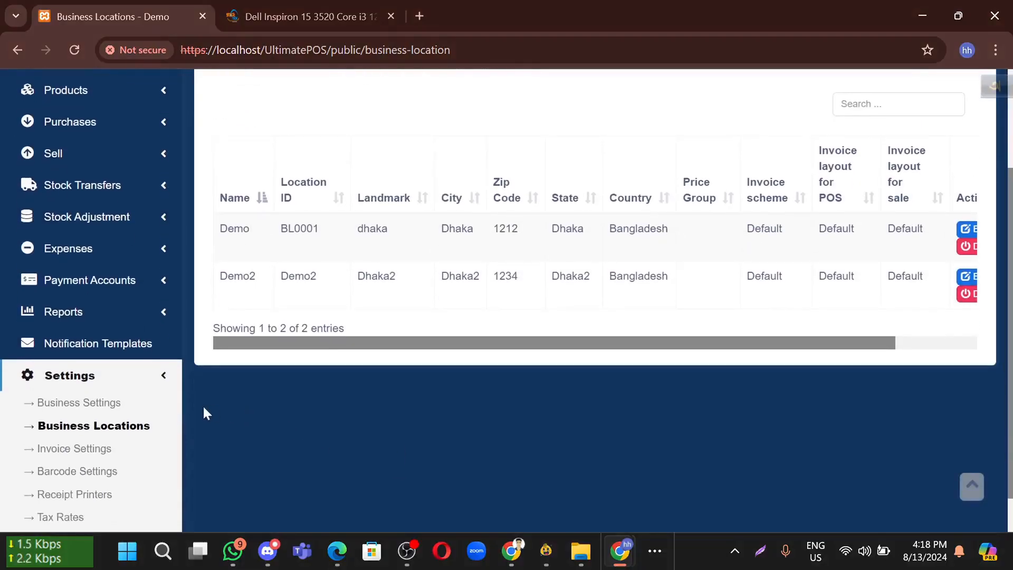
click(116, 389)
In Custom Labels, enter Bkash, Nagad and Rockrt for Custom Payments 1–3
scroll(116, 395, down, 1)
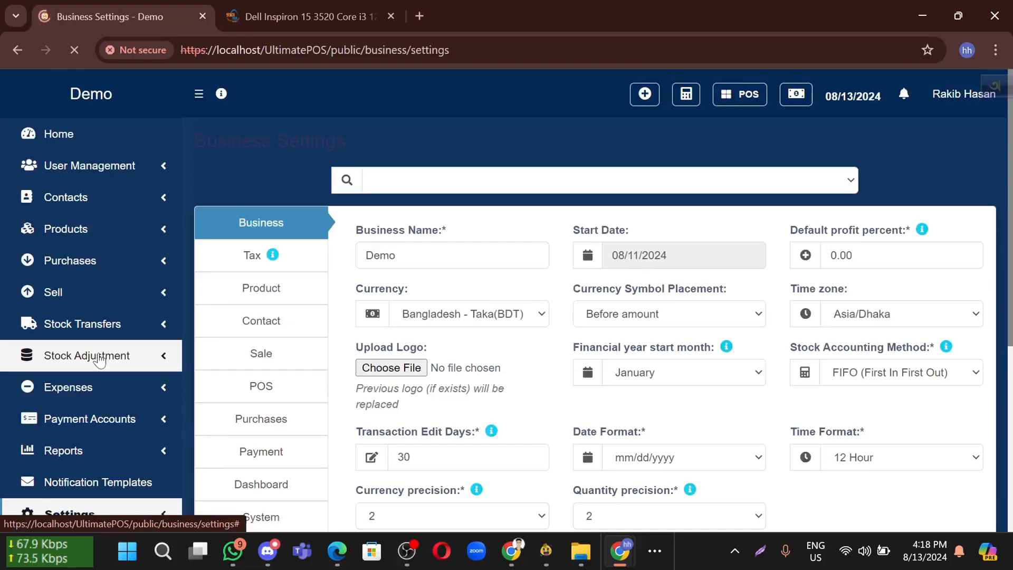
scroll(505, 316, down, 5)
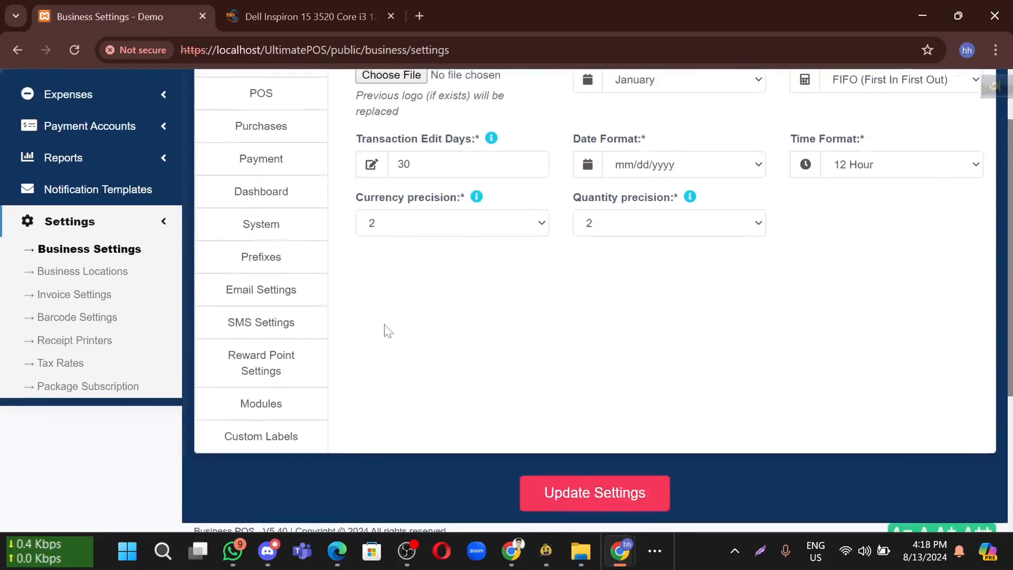
scroll(294, 449, down, 5)
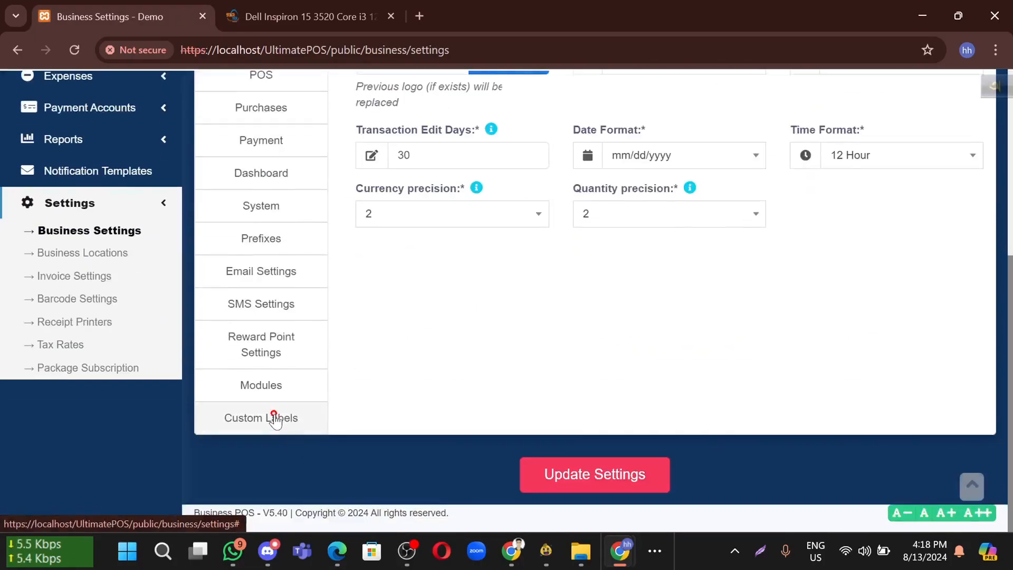
click(275, 418)
scroll(368, 398, up, 5)
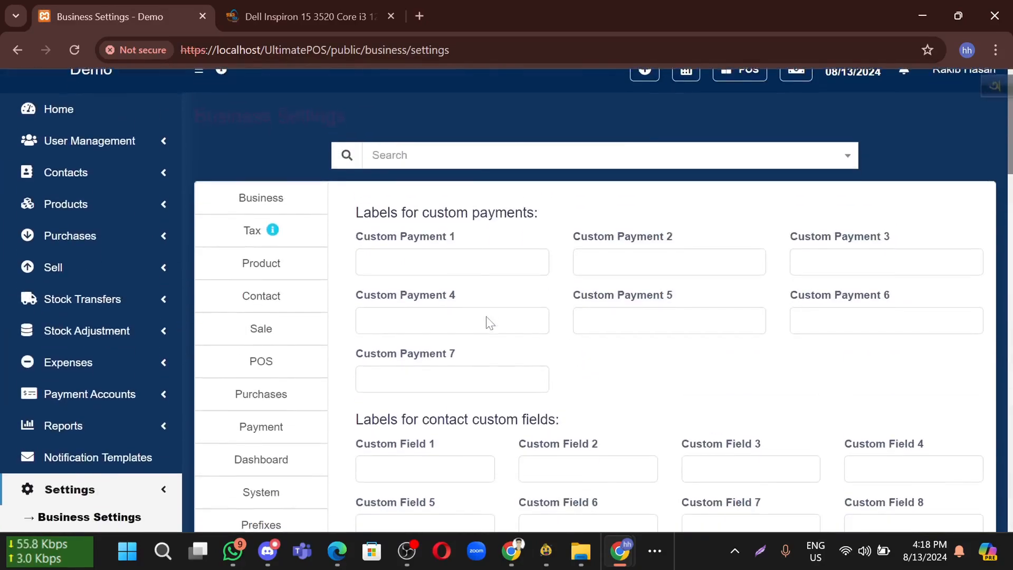
click(387, 264)
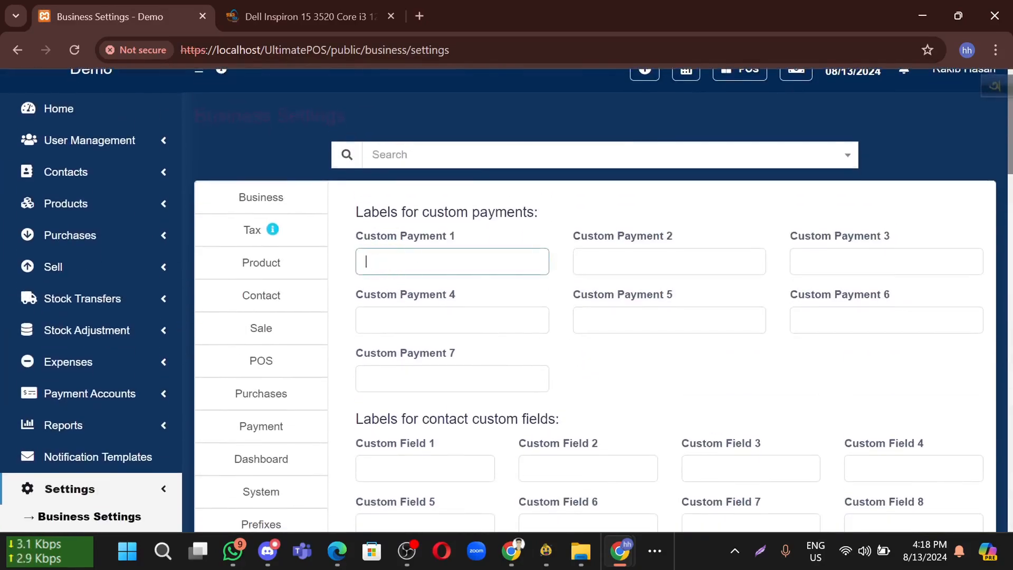
text(Bkash)
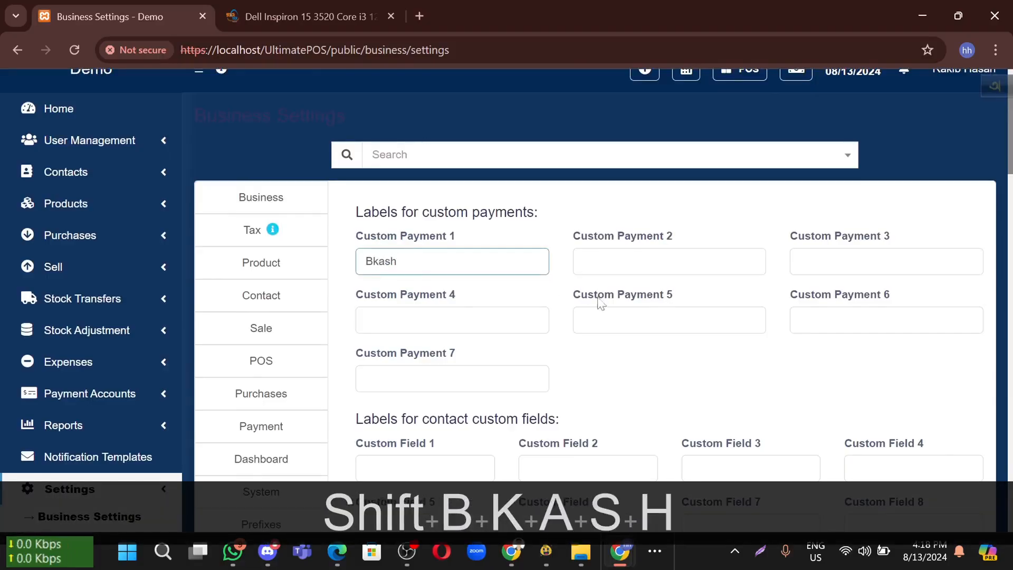
click(600, 261)
text(Nagad)
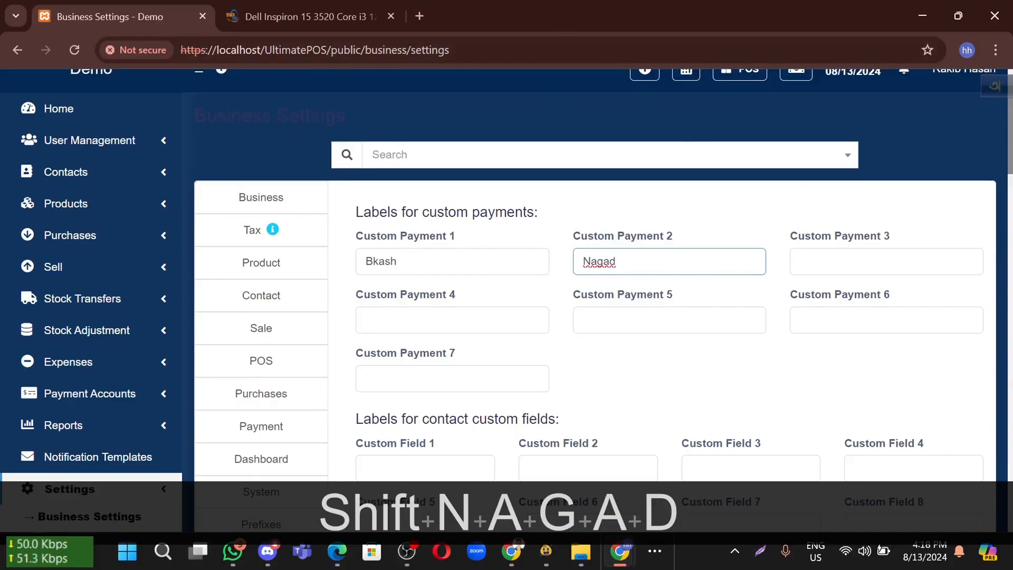
click(830, 255)
text(Rock)
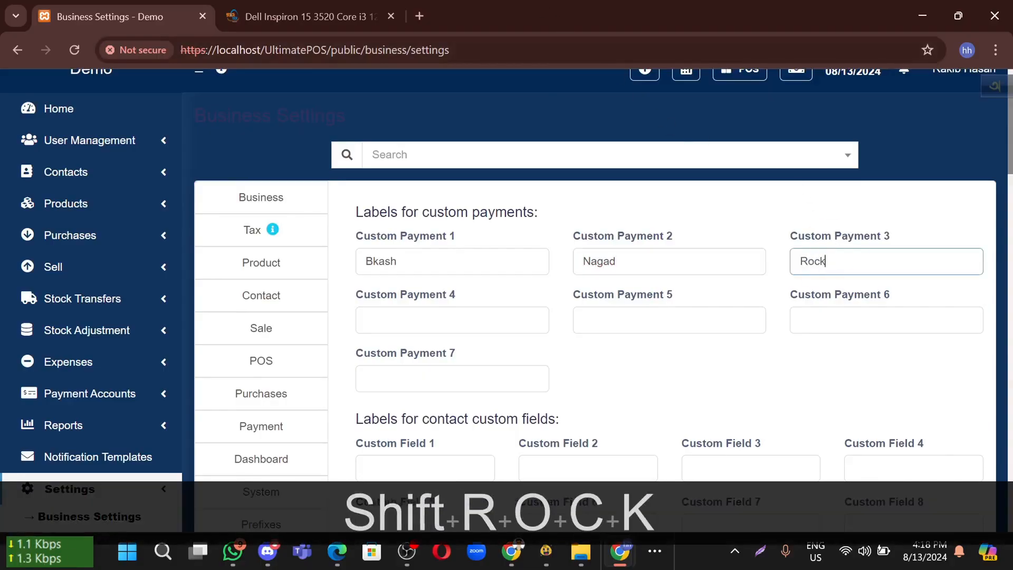
text(rt)
click(733, 339)
Correct the third label from 'Rockrt' to 'Rocket' and update the business settings
double_click(823, 263)
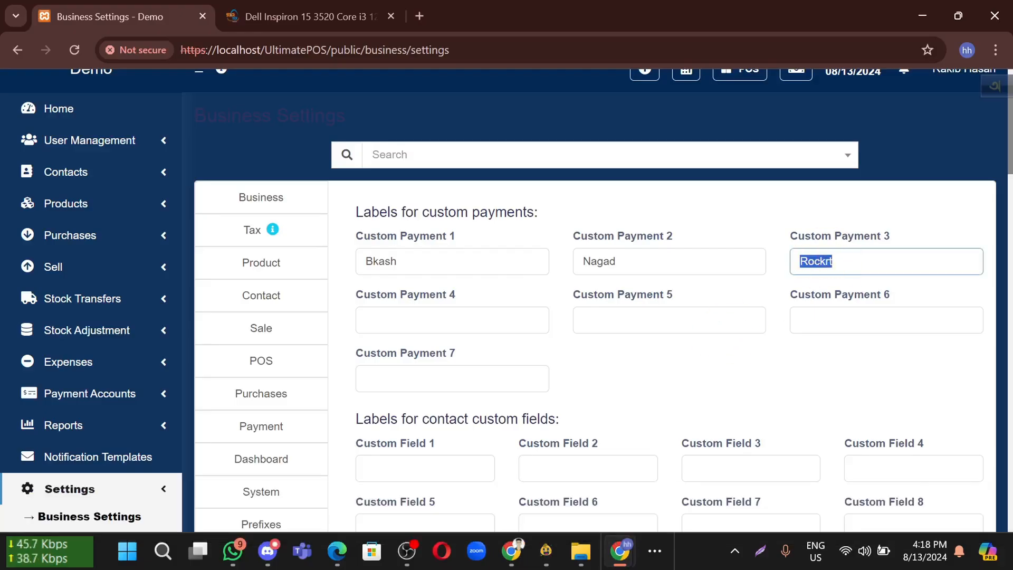
key(Right)
key(BackSpace)
key(BackSpace)
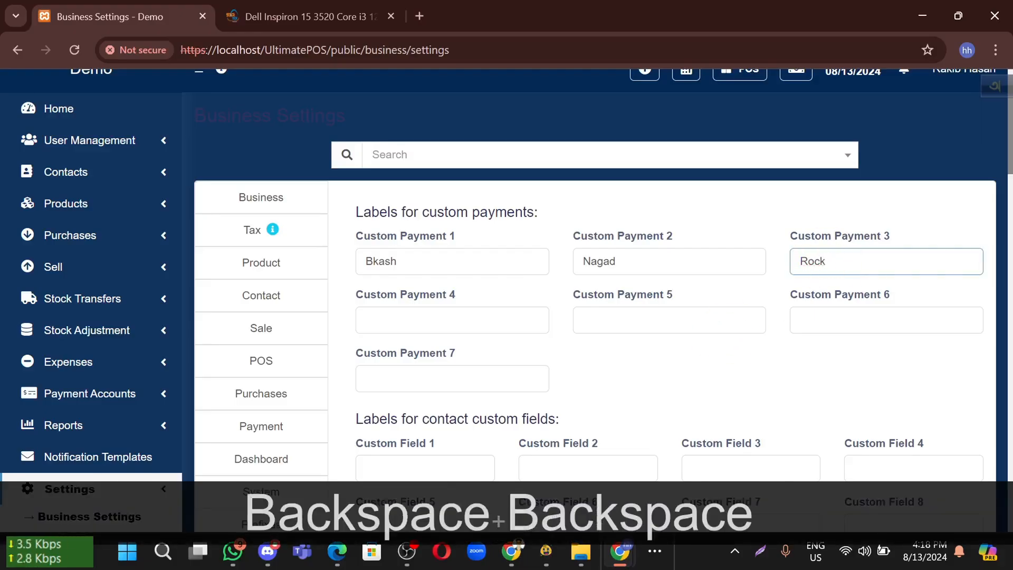
text(et)
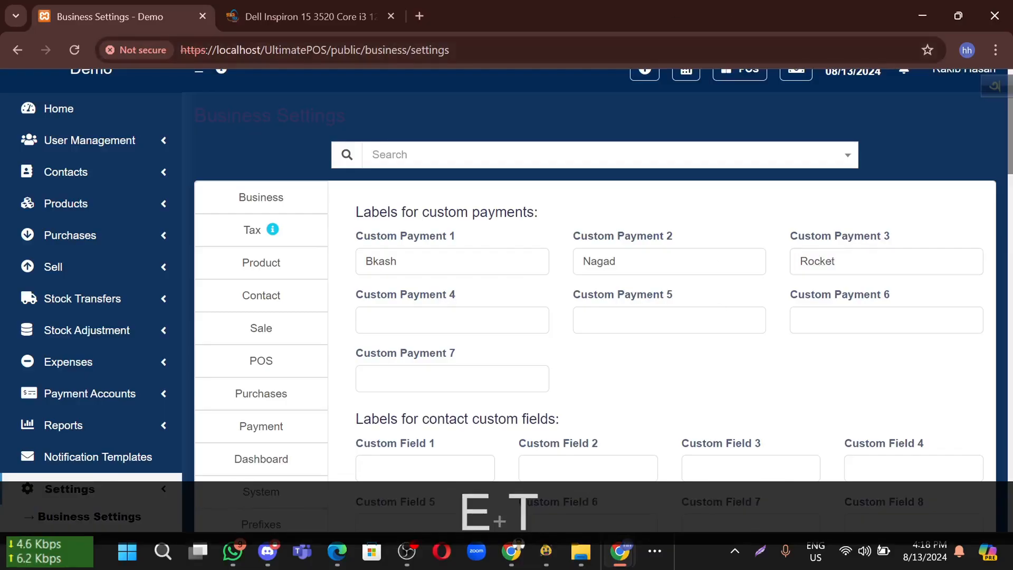
scroll(724, 335, down, 15)
scroll(688, 339, down, 10)
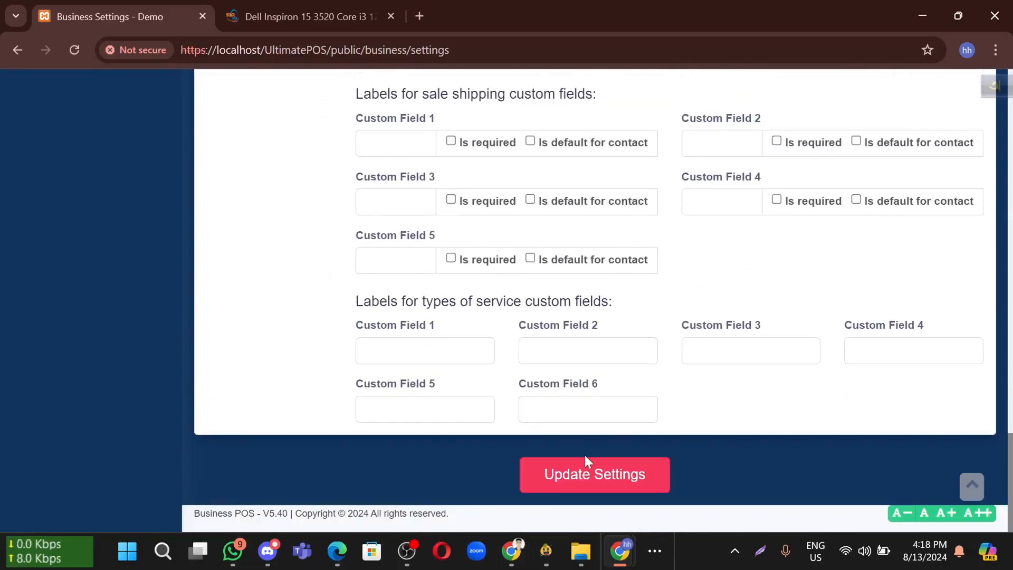
click(583, 477)
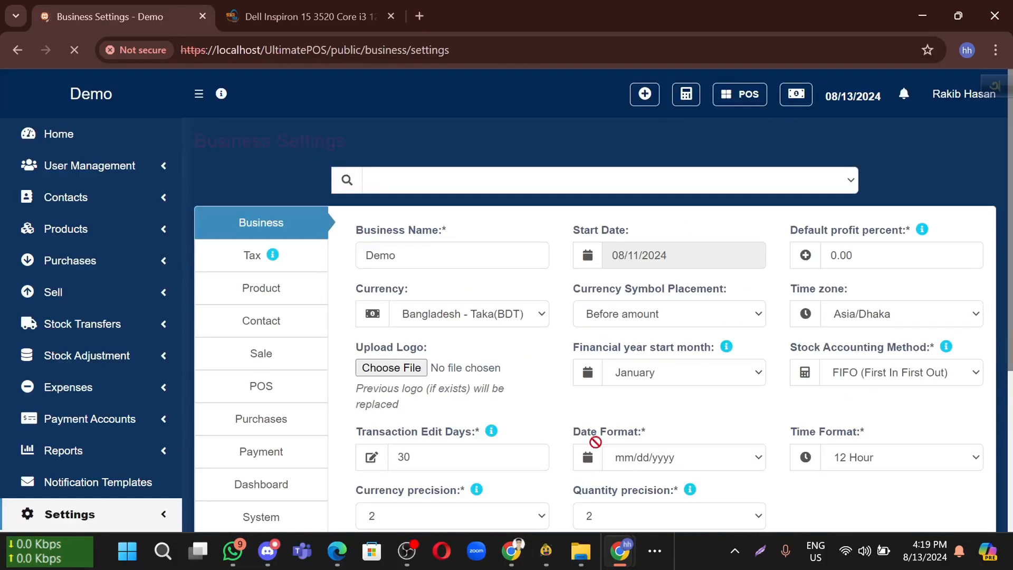
Recheck the saved custom labels, then go to Business Locations
scroll(606, 413, down, 5)
scroll(545, 377, up, 5)
scroll(343, 305, down, 5)
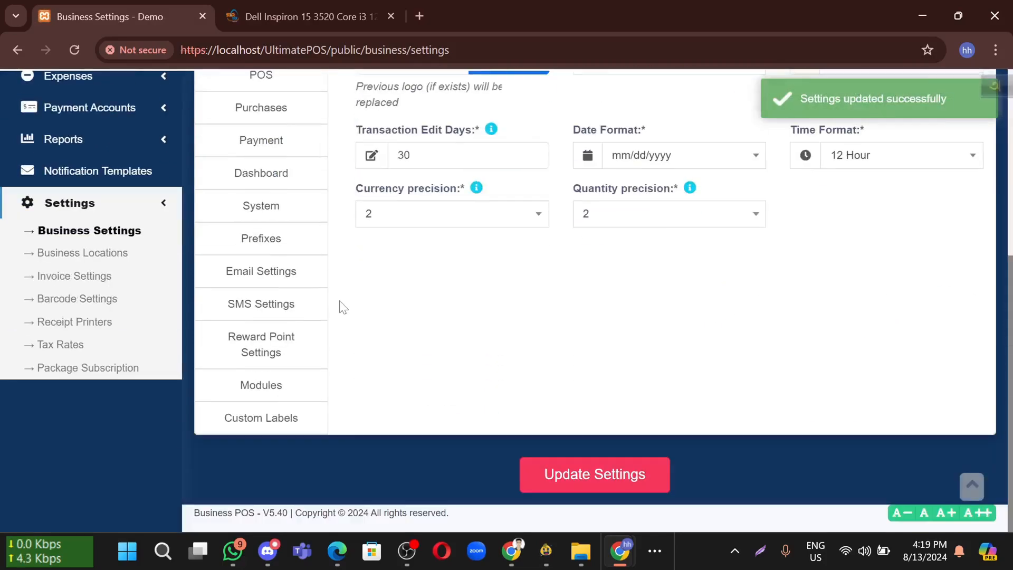
click(263, 428)
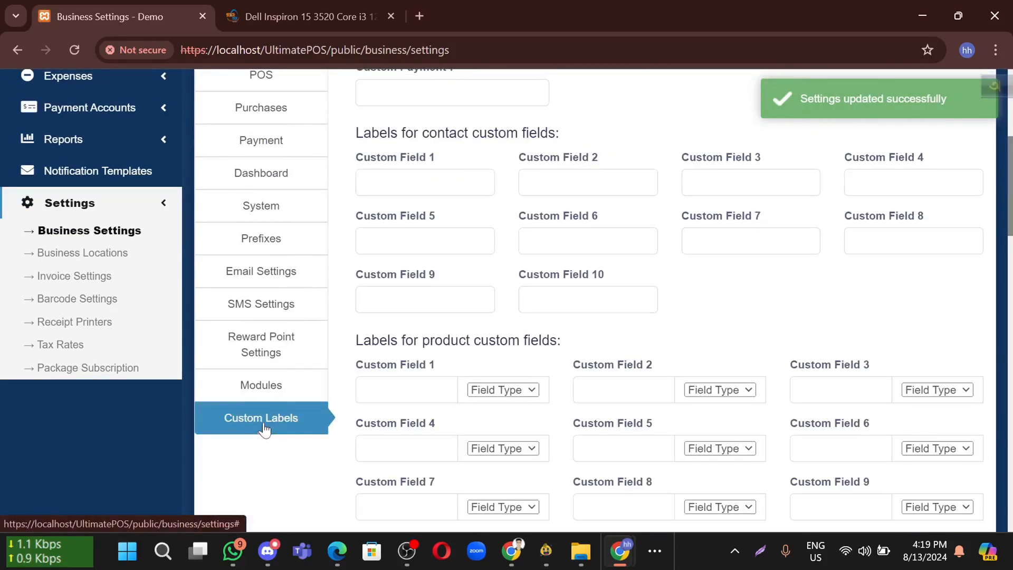
scroll(262, 389, up, 3)
scroll(228, 385, down, 1)
click(99, 364)
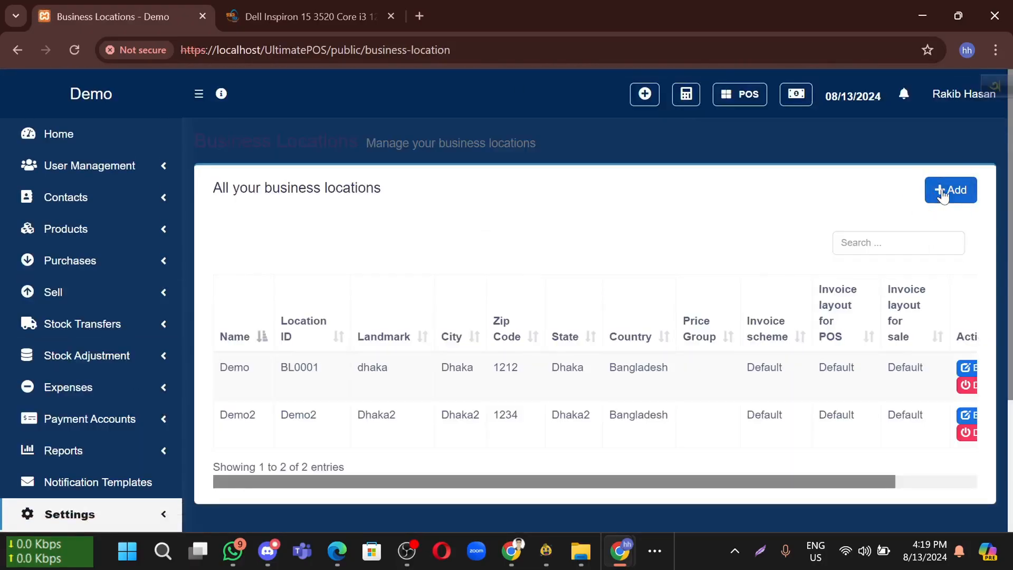
Confirm Bkash, Nagad and Rocket appear in the new location's payment options, then close the form
click(943, 194)
scroll(333, 338, down, 15)
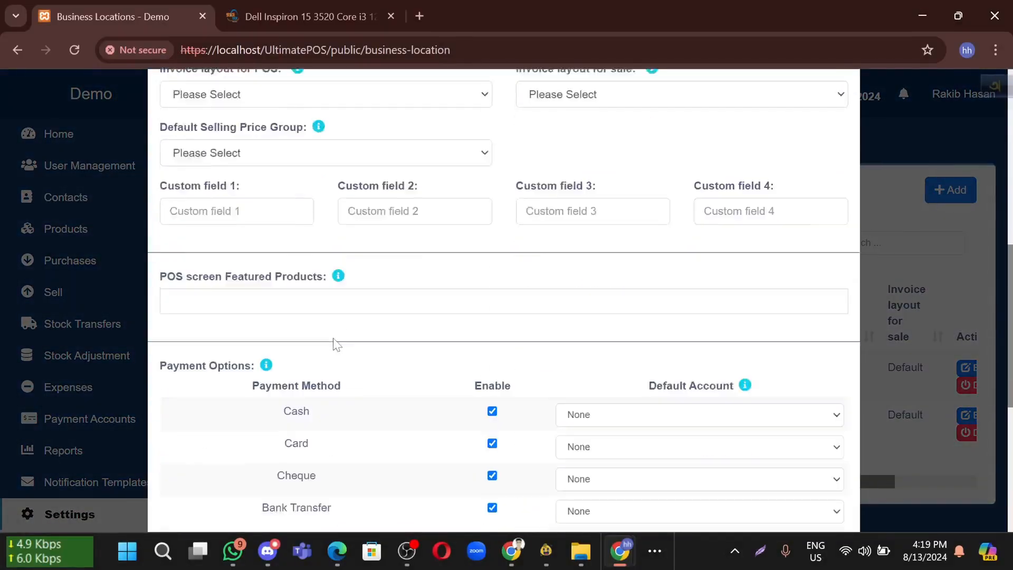
scroll(339, 355, up, 2)
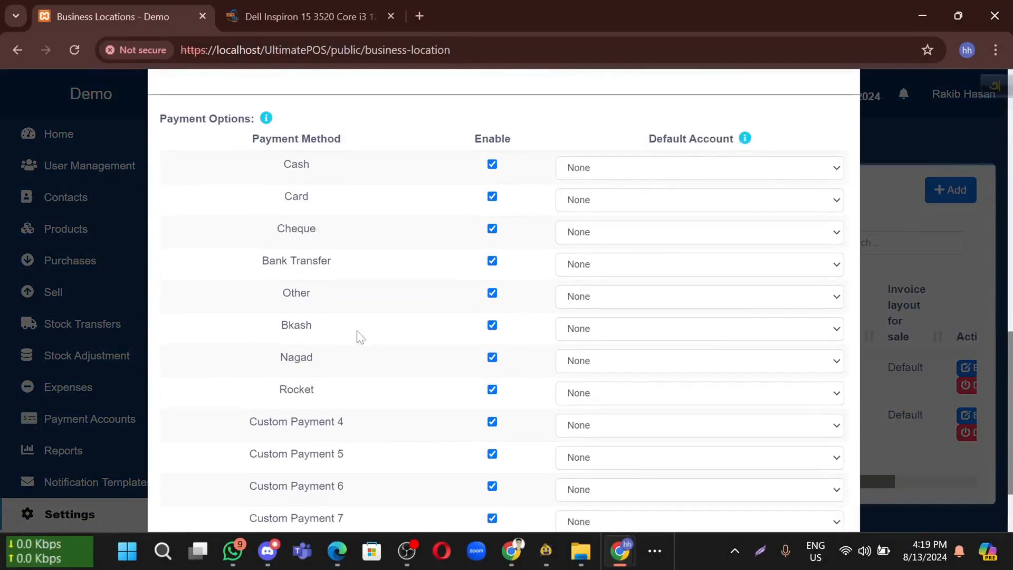
drag(277, 303, 332, 303)
drag(277, 342, 383, 361)
click(384, 361)
scroll(388, 368, down, 2)
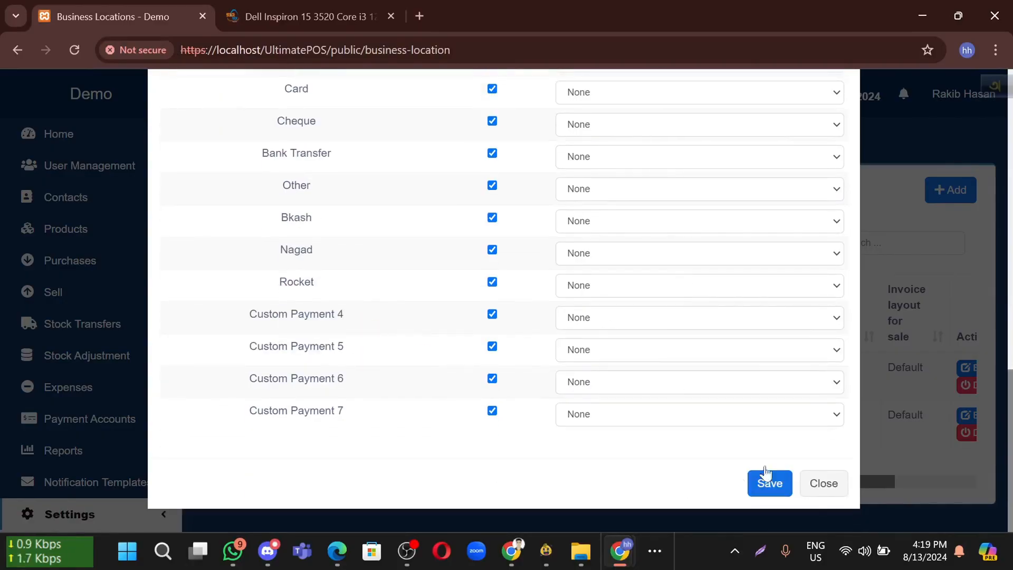
click(814, 494)
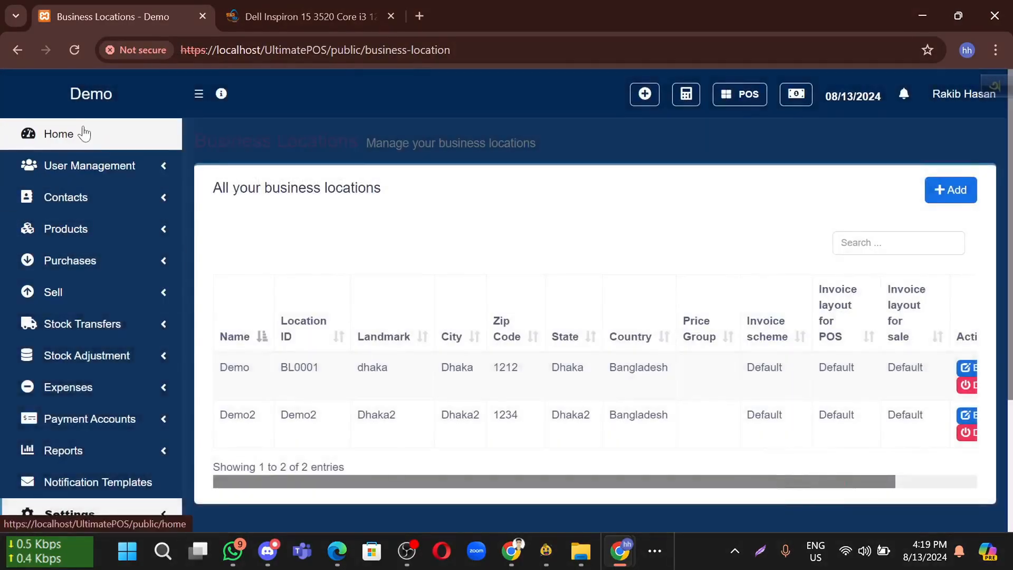